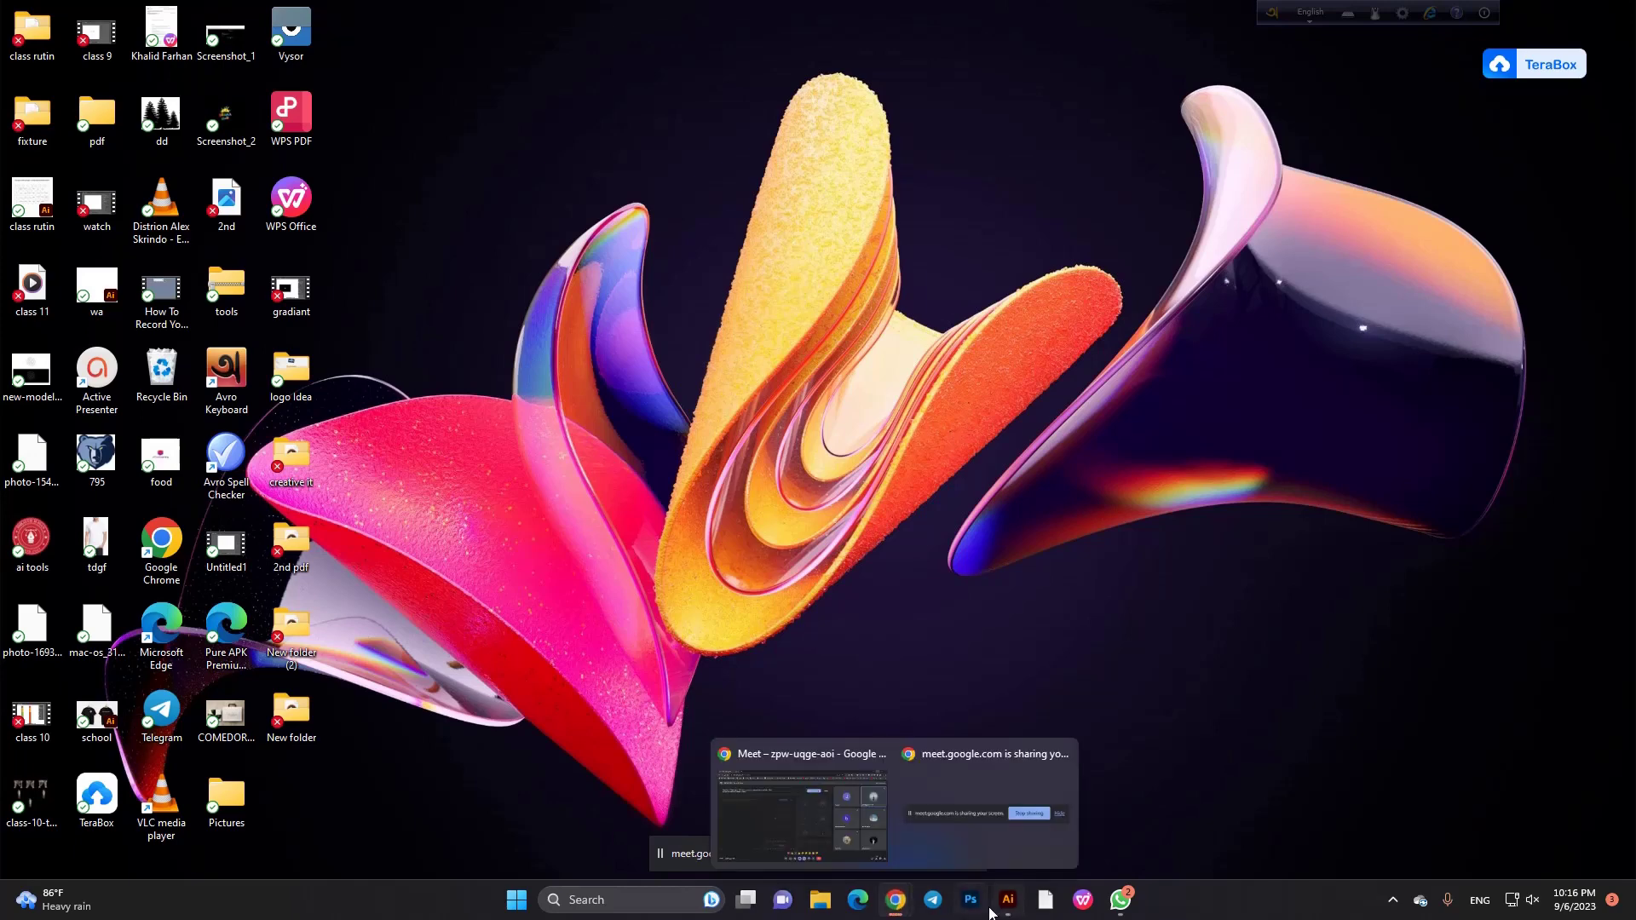
# Bring the Adobe Illustrator window with its blank artboard to the front.
pyautogui.click(1008, 900)
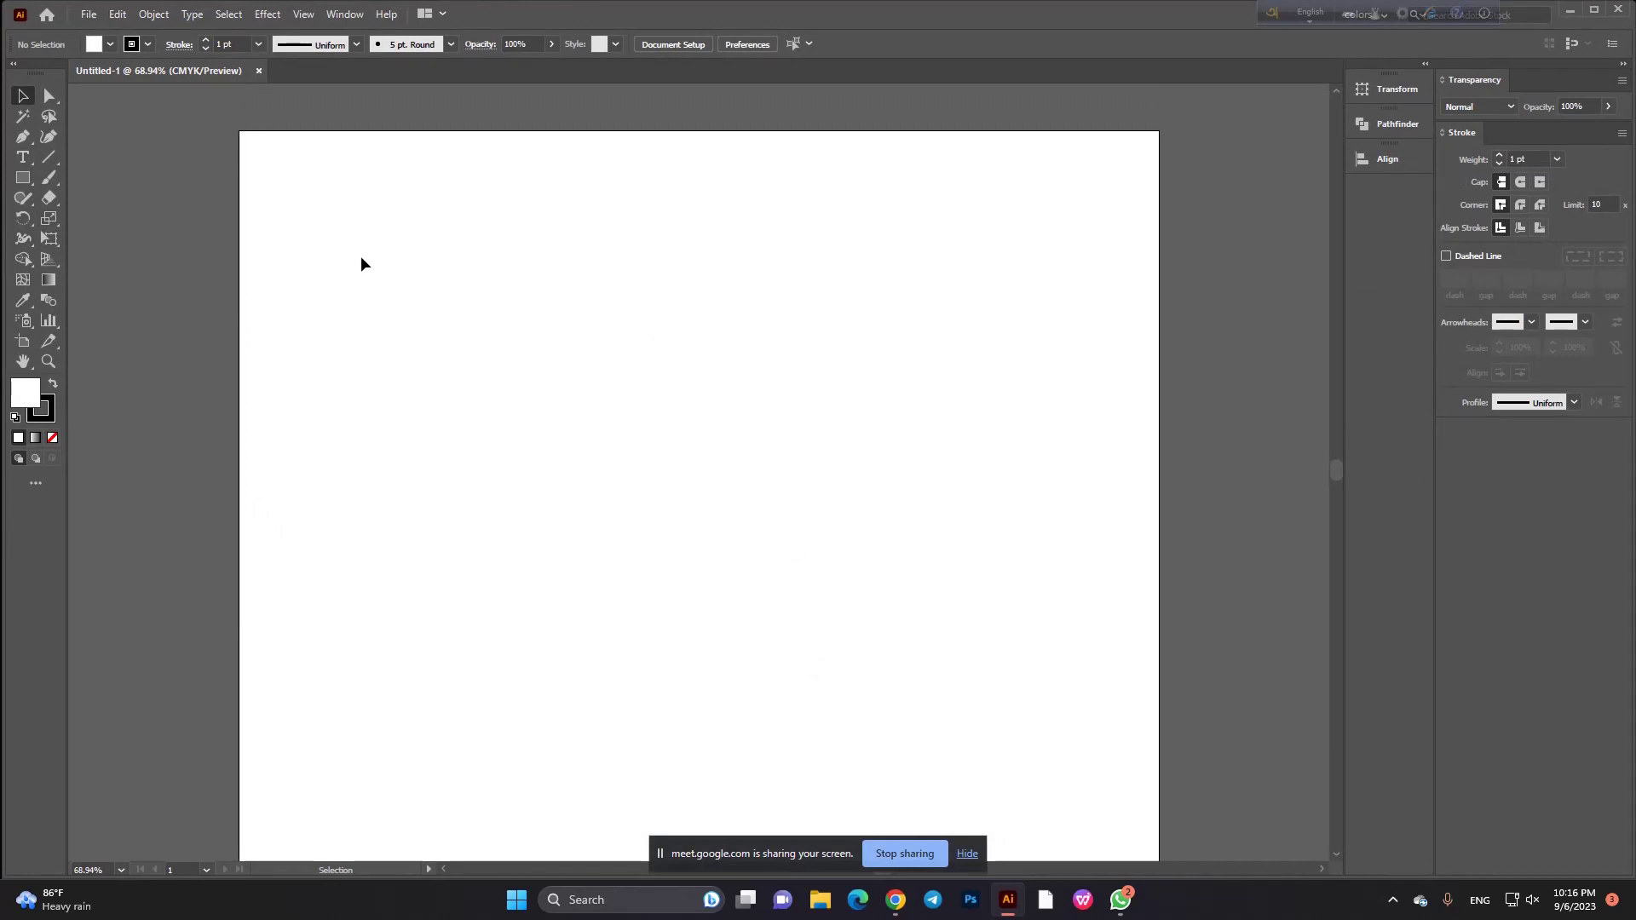
# Choose the plain Type Tool from the text-tools flyout.
pyautogui.click(16, 161)
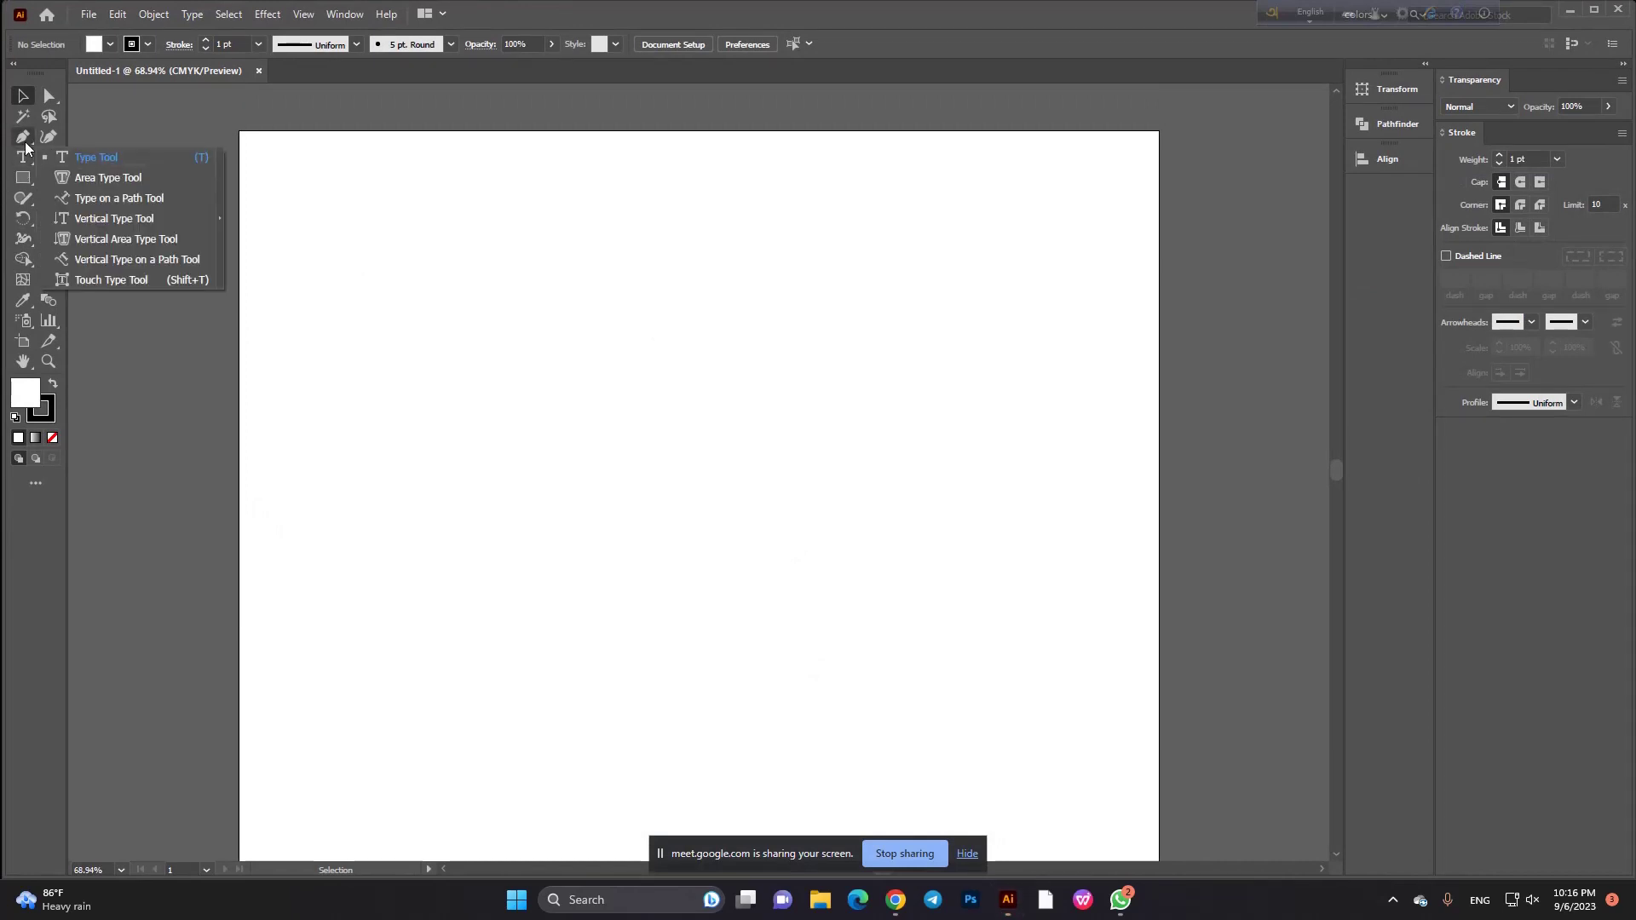
pyautogui.click(16, 160)
pyautogui.click(90, 160)
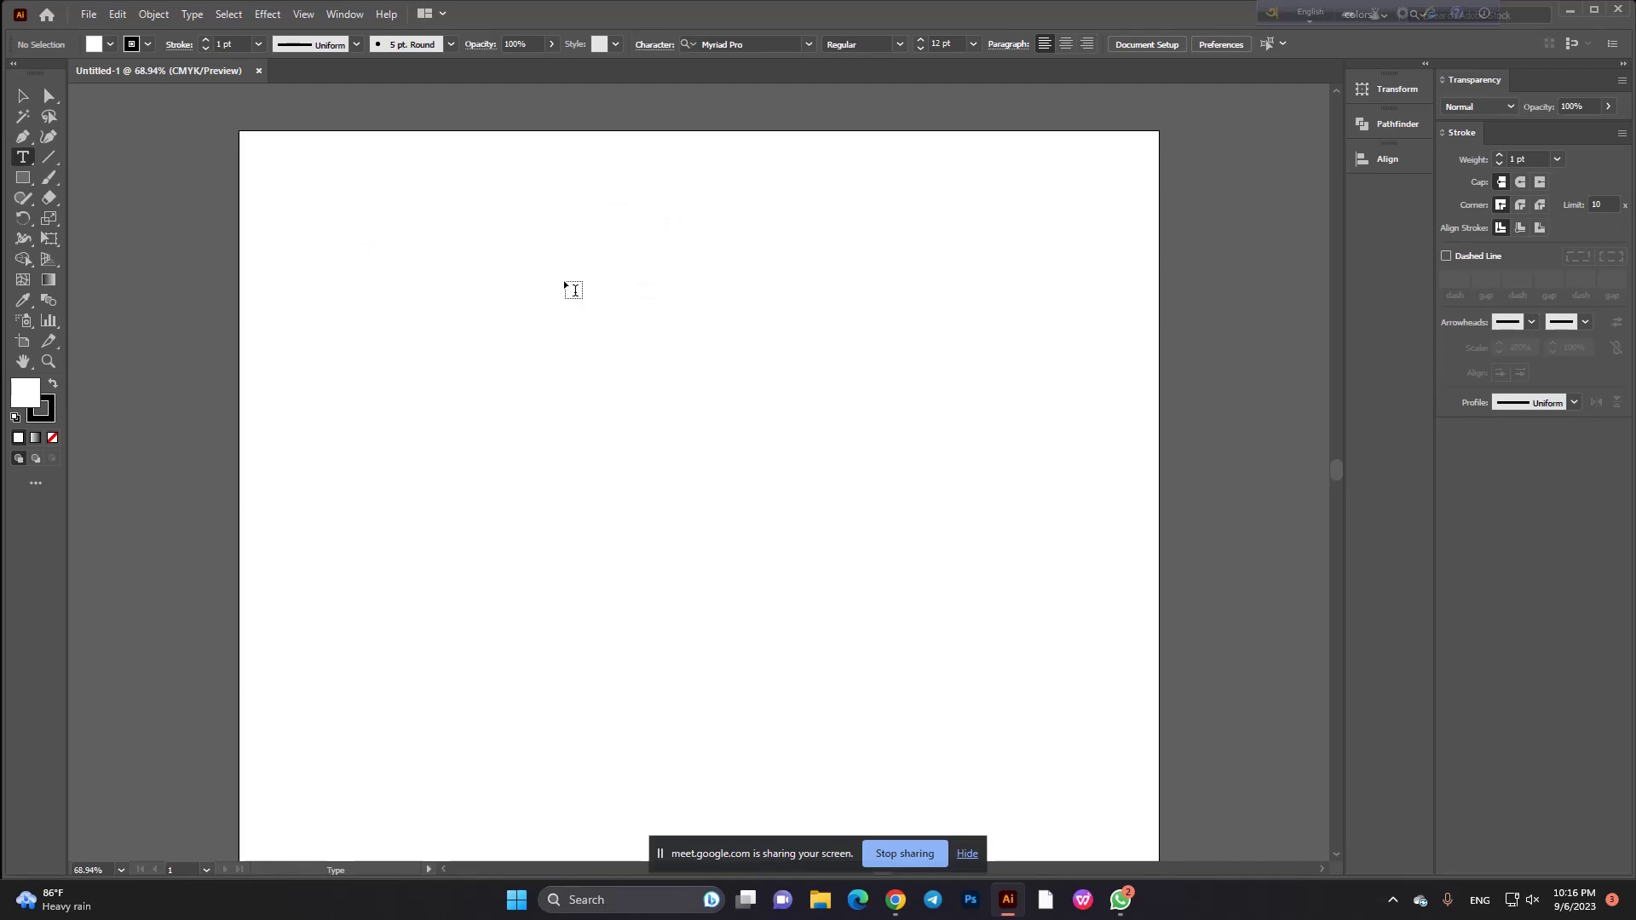
pyautogui.click(24, 97)
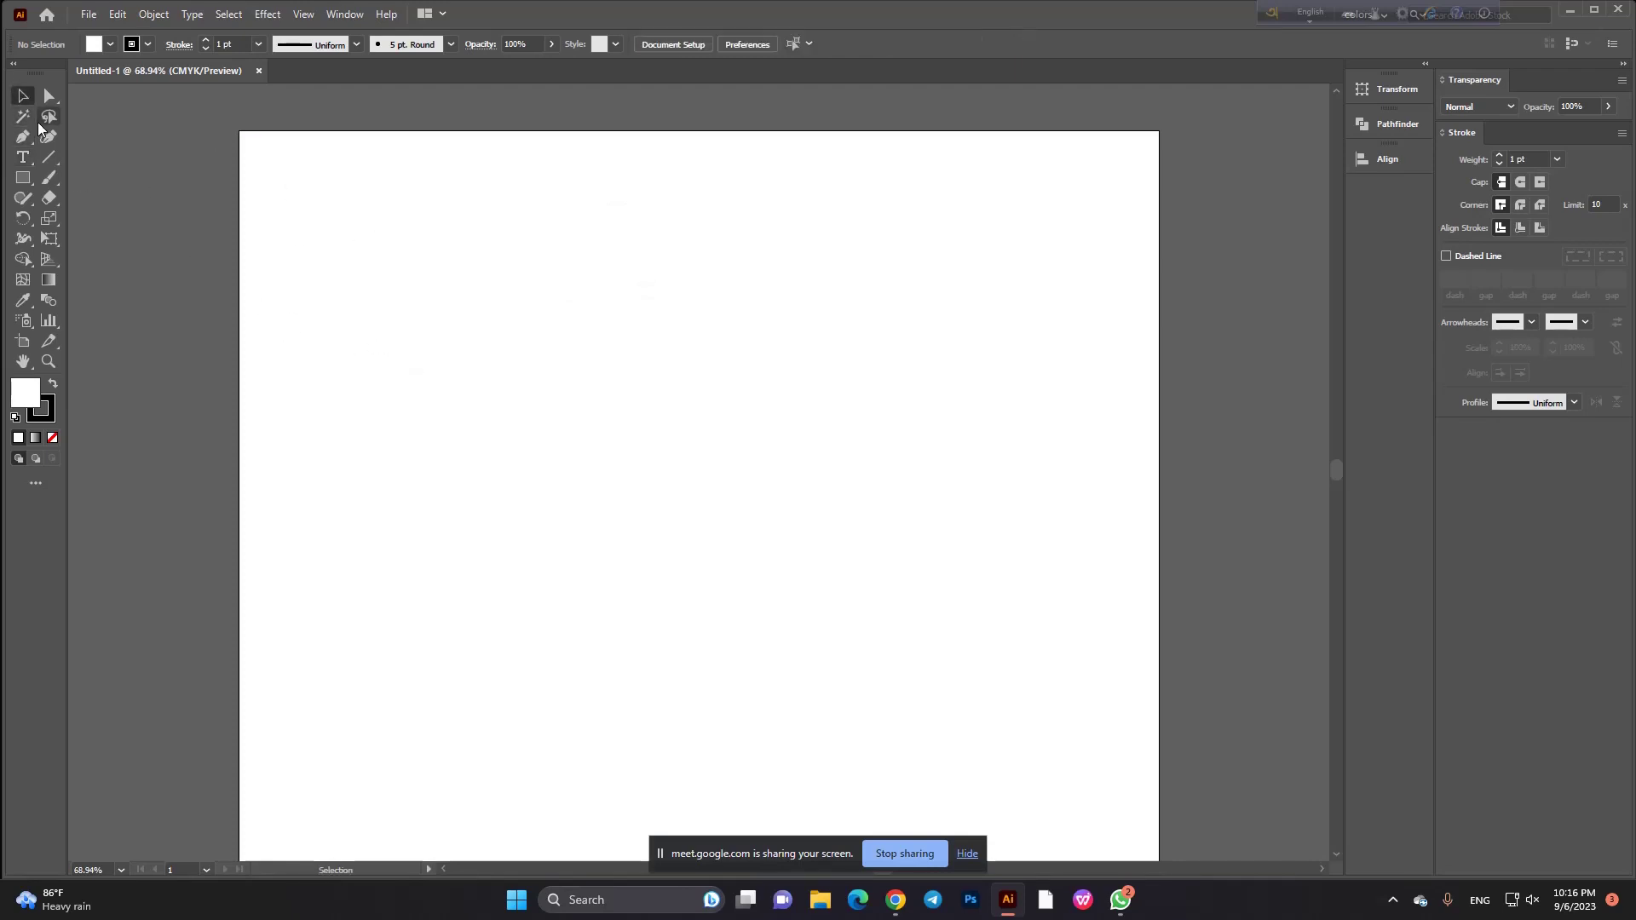
pyautogui.rightClick(24, 157)
pyautogui.click(97, 158)
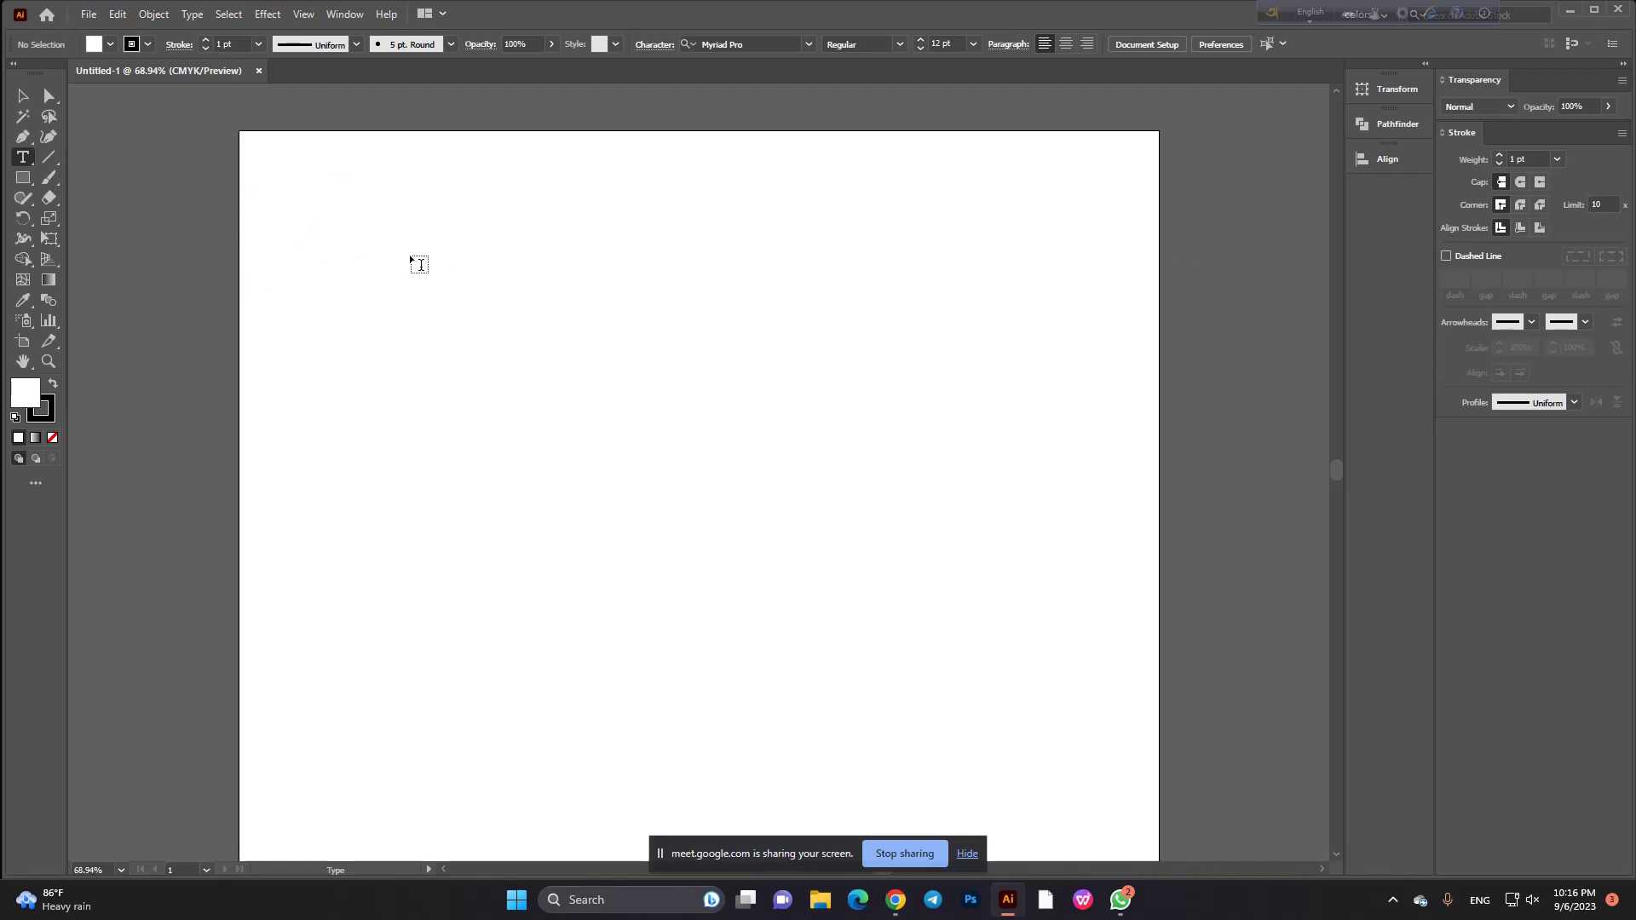
# Place a text object near the artboard's upper left reading 'jubayer' and select it.
pyautogui.click(359, 333)
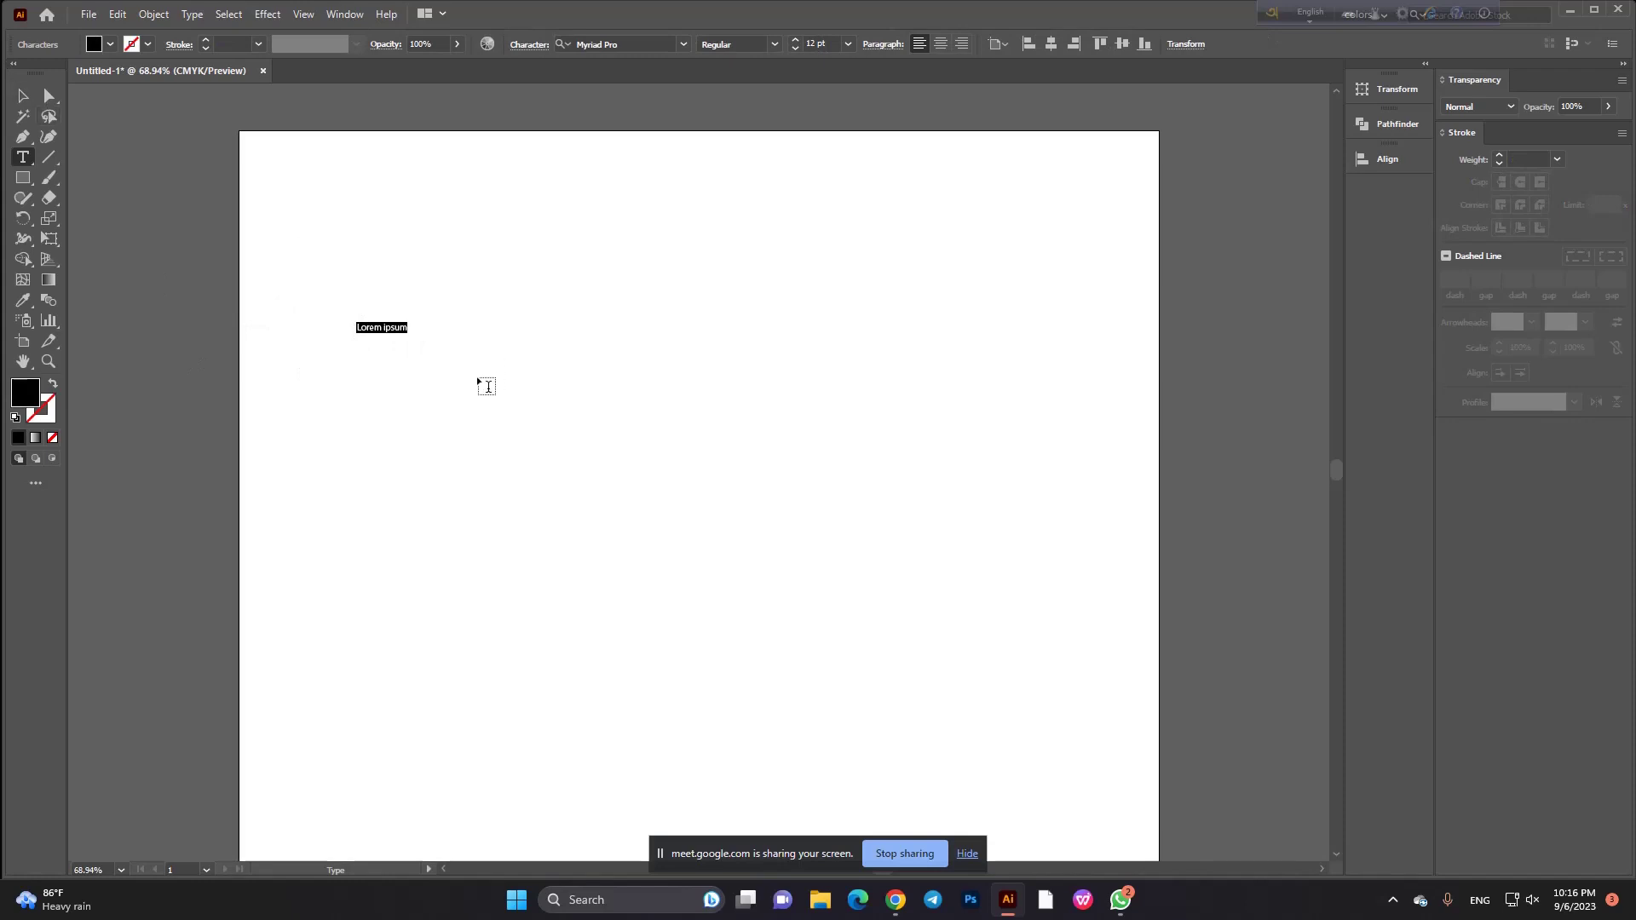
pyautogui.write('hg')
pyautogui.write('bayer')
pyautogui.click(23, 96)
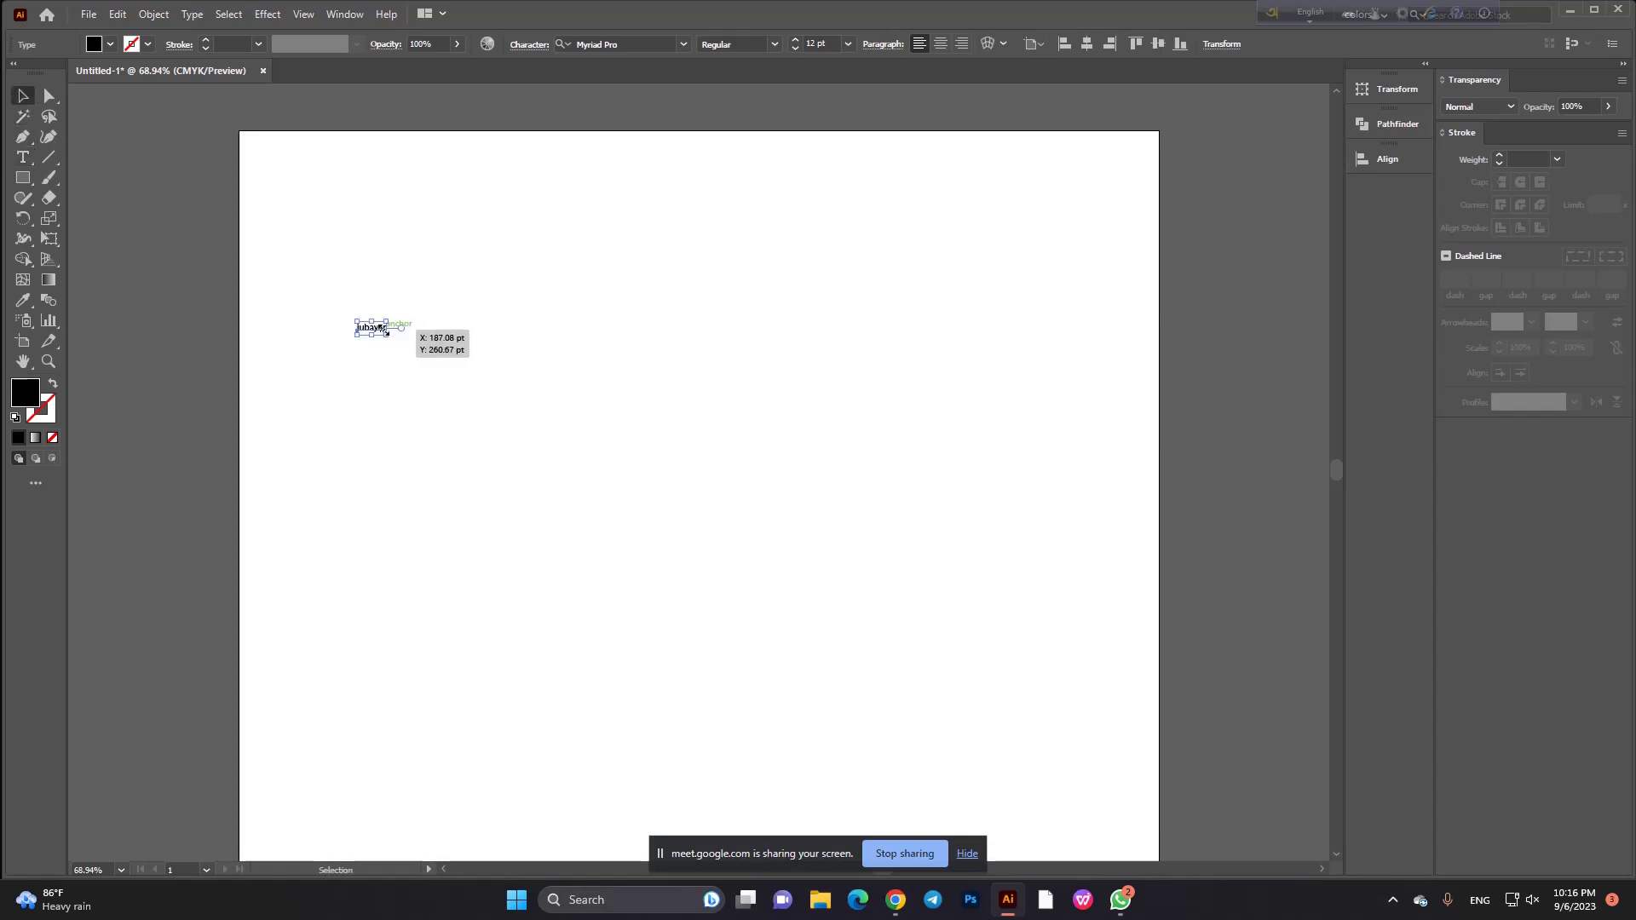
pyautogui.moveTo(392, 338); pyautogui.dragTo(394, 340)
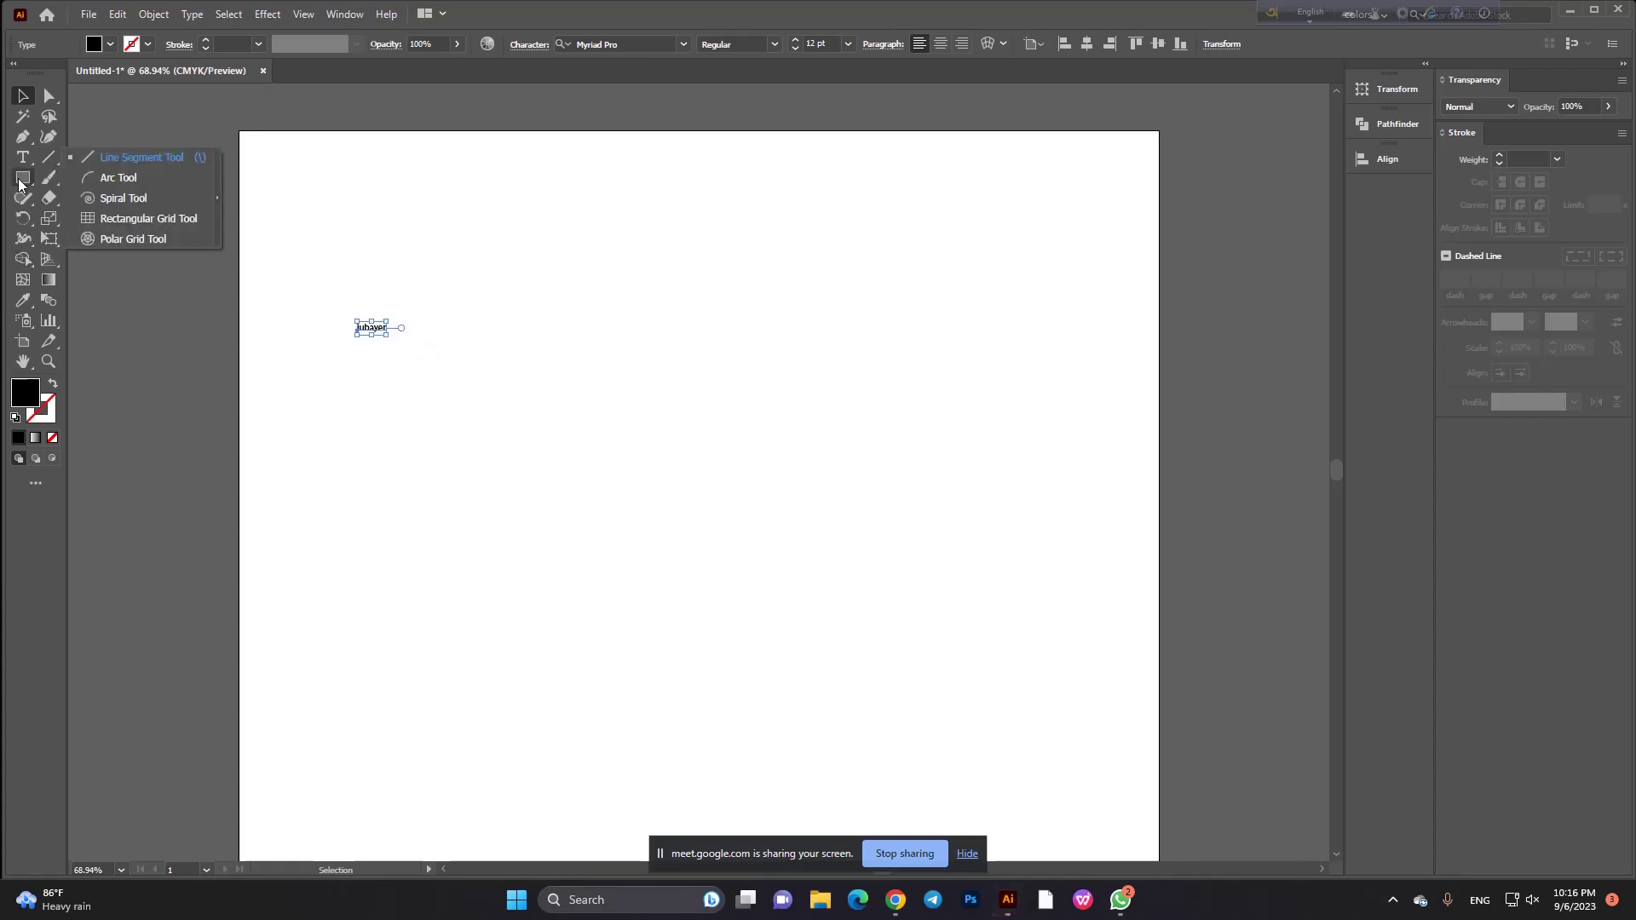
# Draw a test rectangle beside the text, delete it, and reselect the text.
pyautogui.moveTo(19, 183); pyautogui.dragTo(73, 169)
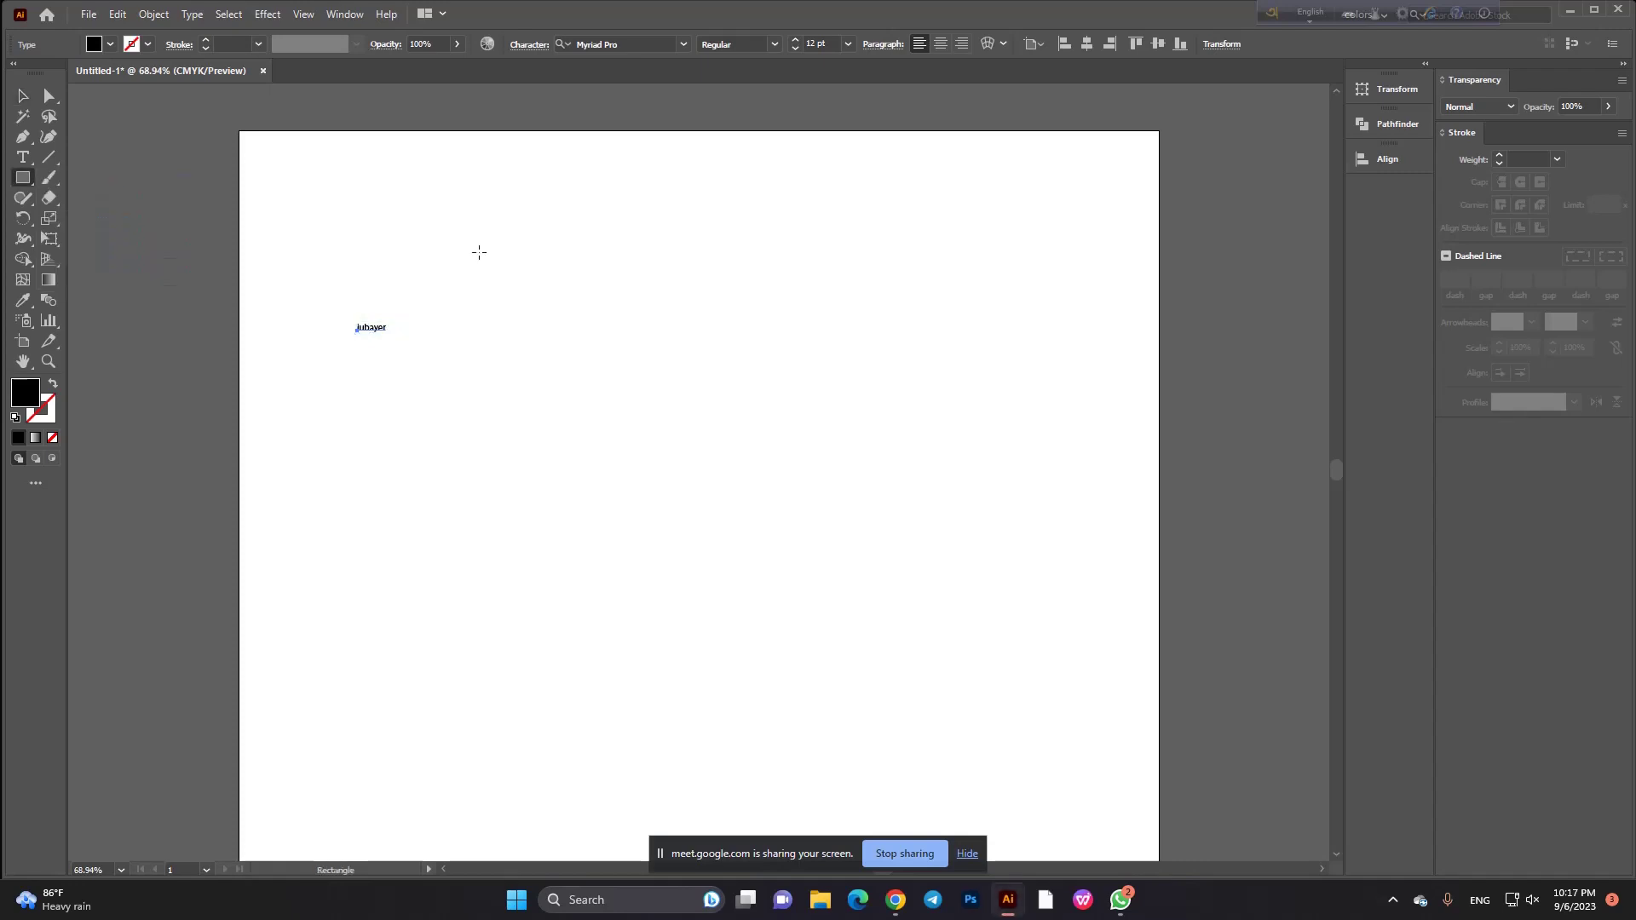
pyautogui.moveTo(479, 252); pyautogui.dragTo(961, 593)
pyautogui.click(23, 96)
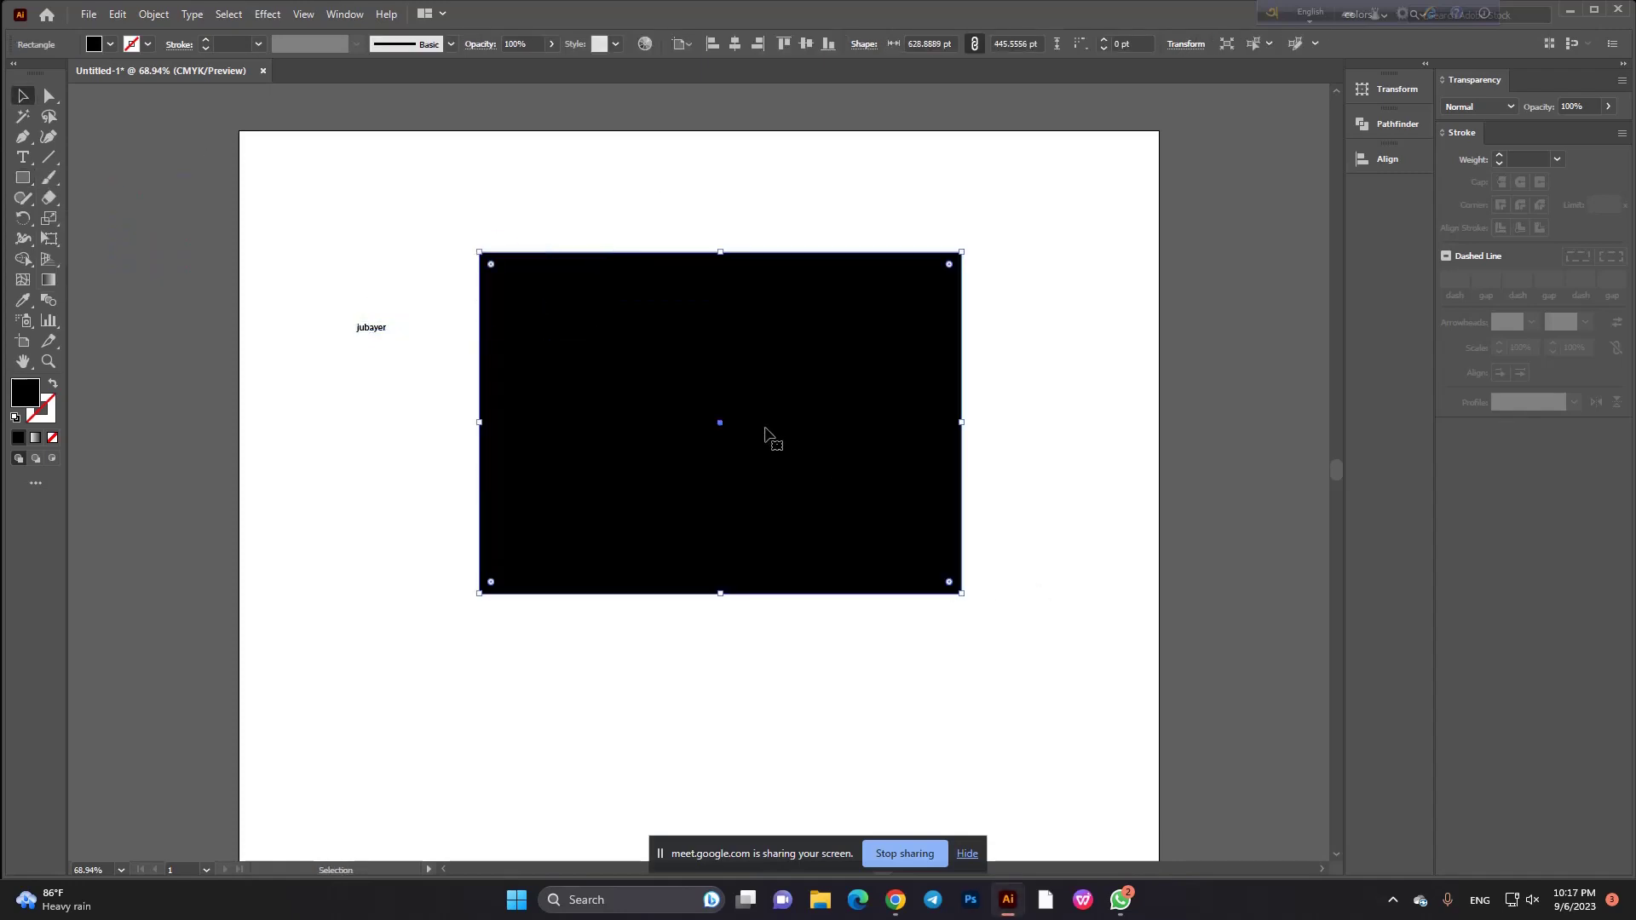
pyautogui.press('Delete')
pyautogui.moveTo(343, 304); pyautogui.dragTo(505, 429)
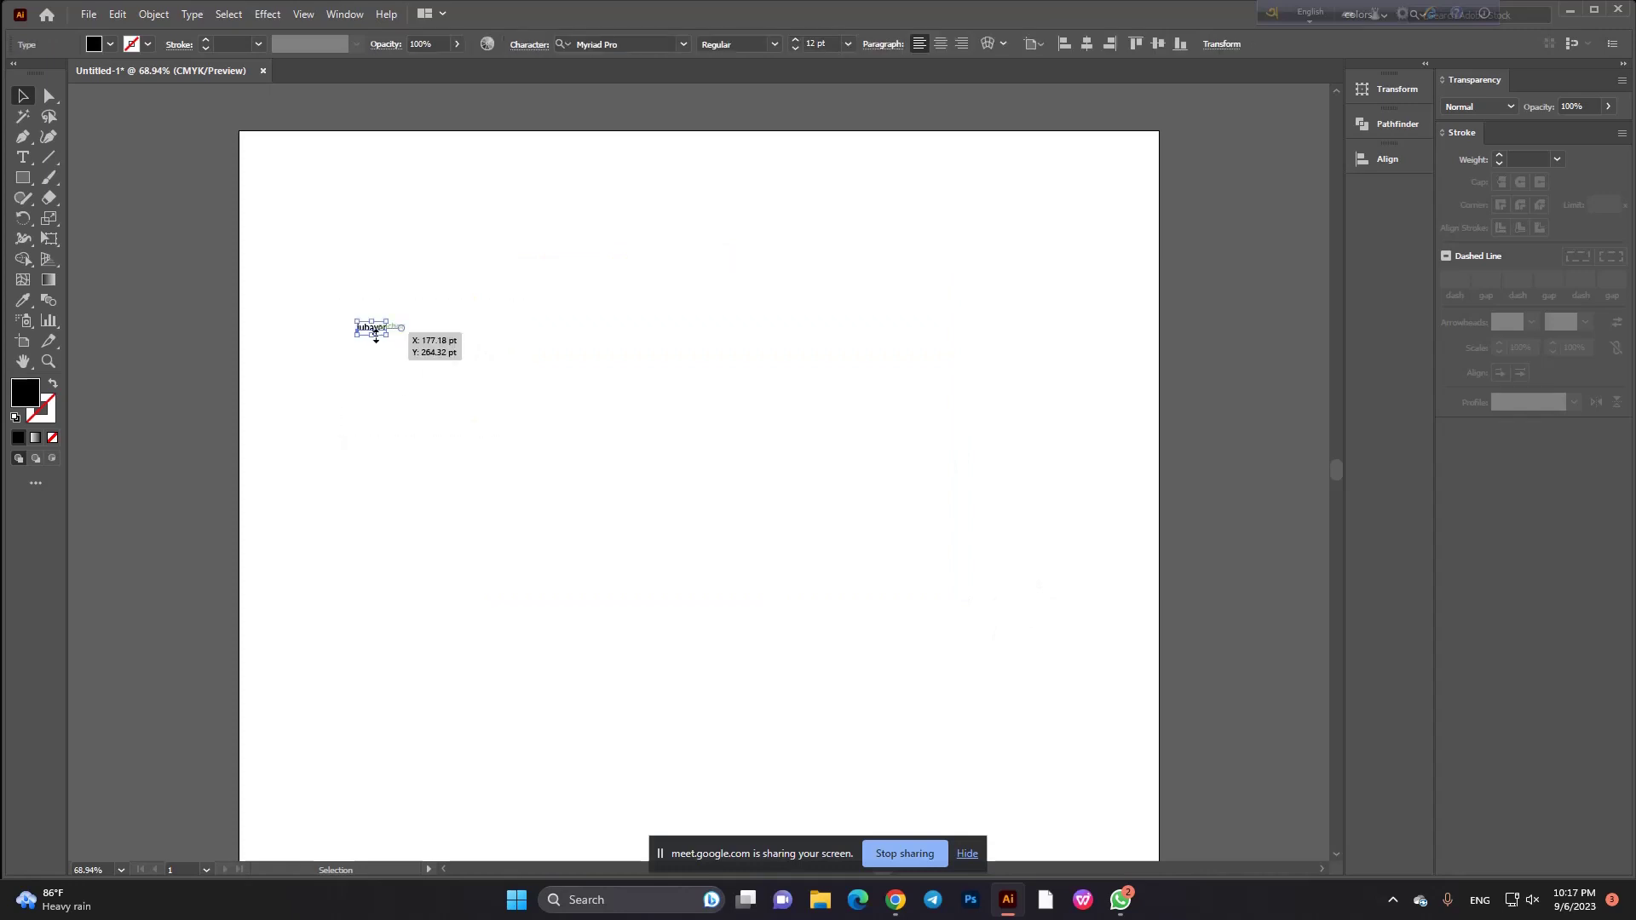
# Scale the jubayer text up to about 232 pt and move it higher.
pyautogui.moveTo(388, 334)
pyautogui.mouseDown()
pyautogui.moveTo(915, 534)
pyautogui.moveTo(647, 729)
pyautogui.moveTo(699, 571)
pyautogui.moveTo(694, 478)
pyautogui.moveTo(636, 426)
pyautogui.mouseUp()
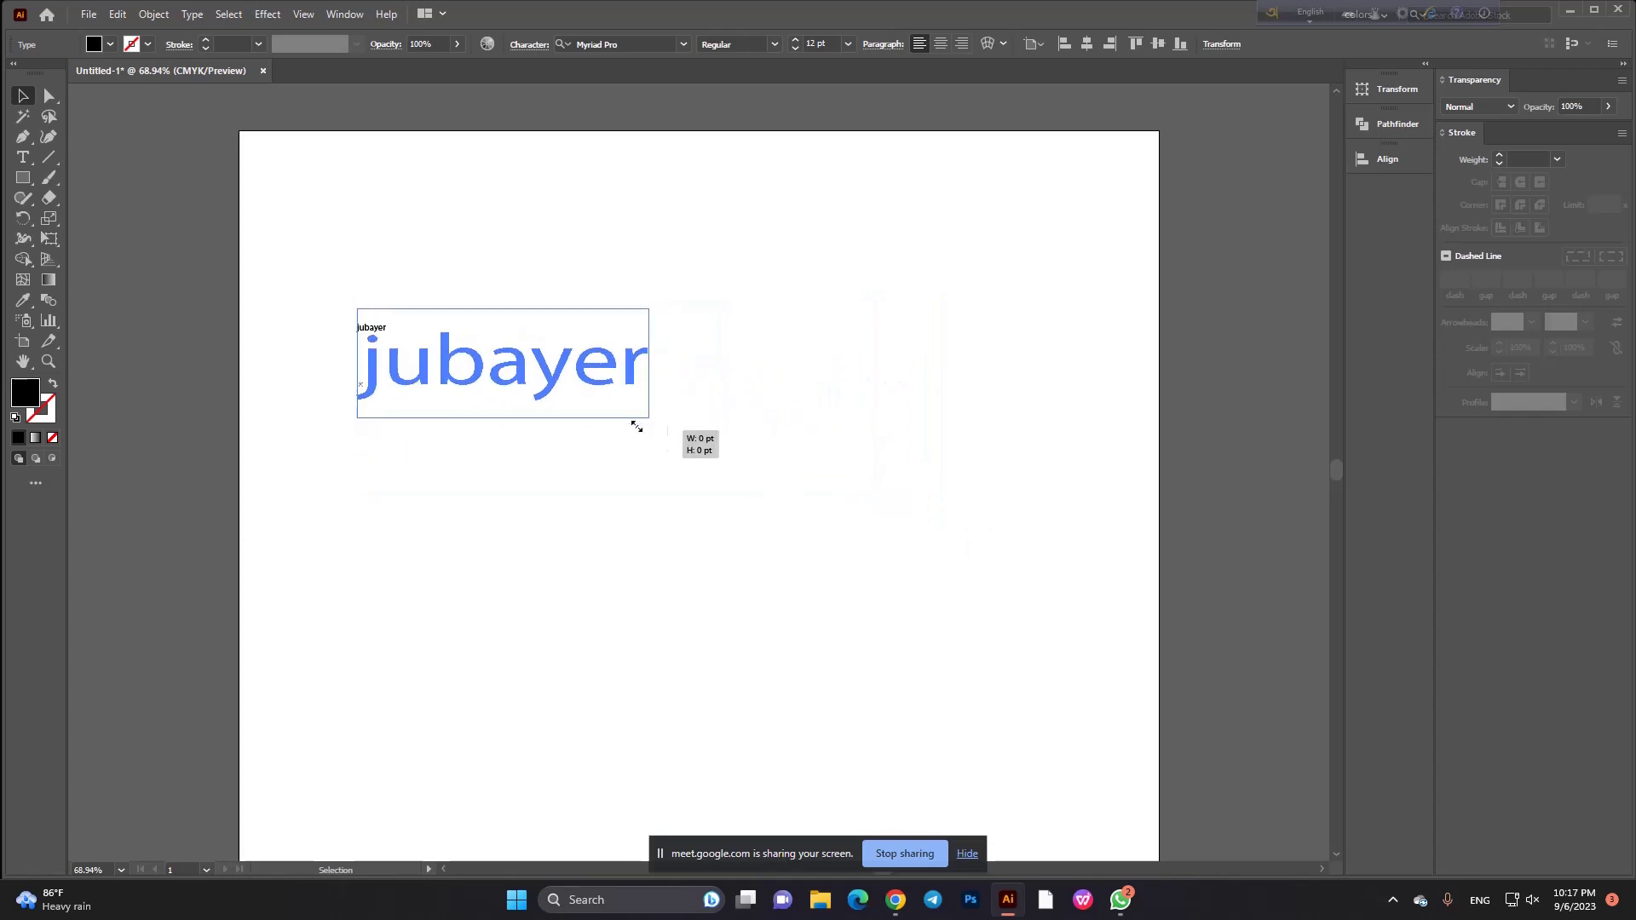
pyautogui.moveTo(637, 426)
pyautogui.mouseDown()
pyautogui.moveTo(736, 483)
pyautogui.moveTo(520, 449)
pyautogui.moveTo(588, 431)
pyautogui.moveTo(1176, 551)
pyautogui.moveTo(551, 407)
pyautogui.moveTo(1224, 574)
pyautogui.moveTo(566, 391)
pyautogui.moveTo(500, 478)
pyautogui.moveTo(515, 741)
pyautogui.moveTo(417, 385)
pyautogui.moveTo(446, 190)
pyautogui.moveTo(584, 592)
pyautogui.moveTo(676, 361)
pyautogui.moveTo(946, 417)
pyautogui.moveTo(648, 162)
pyautogui.moveTo(585, 508)
pyautogui.moveTo(849, 661)
pyautogui.moveTo(775, 570)
pyautogui.moveTo(874, 573)
pyautogui.moveTo(1087, 673)
pyautogui.moveTo(940, 616)
pyautogui.mouseUp()
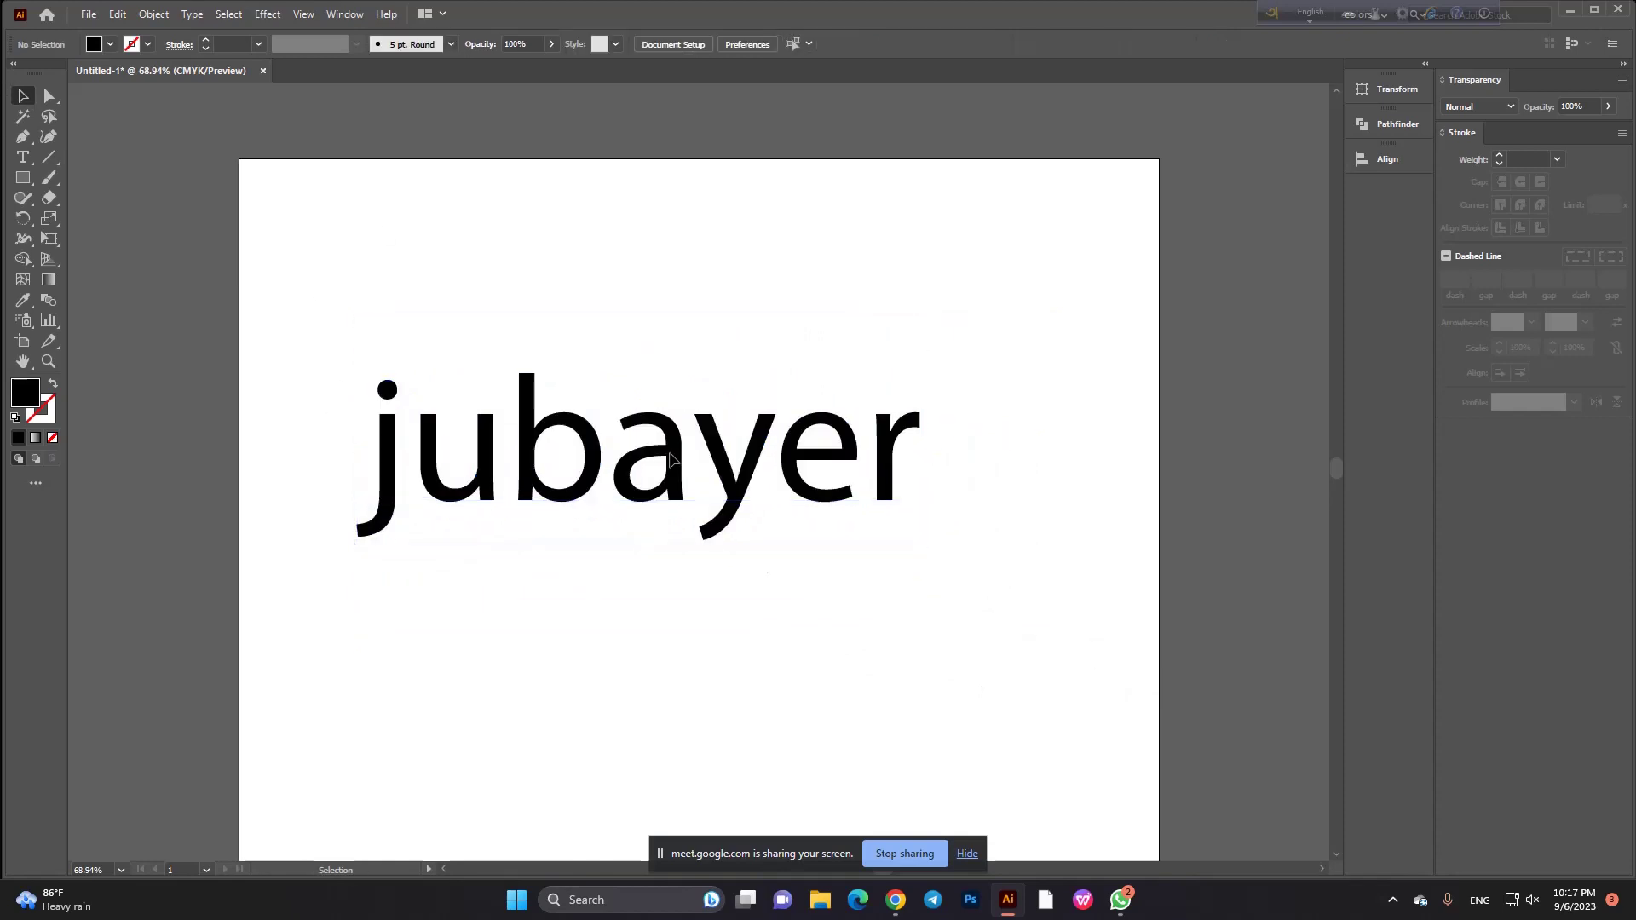
pyautogui.moveTo(796, 512); pyautogui.dragTo(796, 375)
# Nudge the enlarged jubayer slightly right and down, then reselect it.
pyautogui.hotkey('ctrl', '-')
pyautogui.hotkey('ctrl', '+')
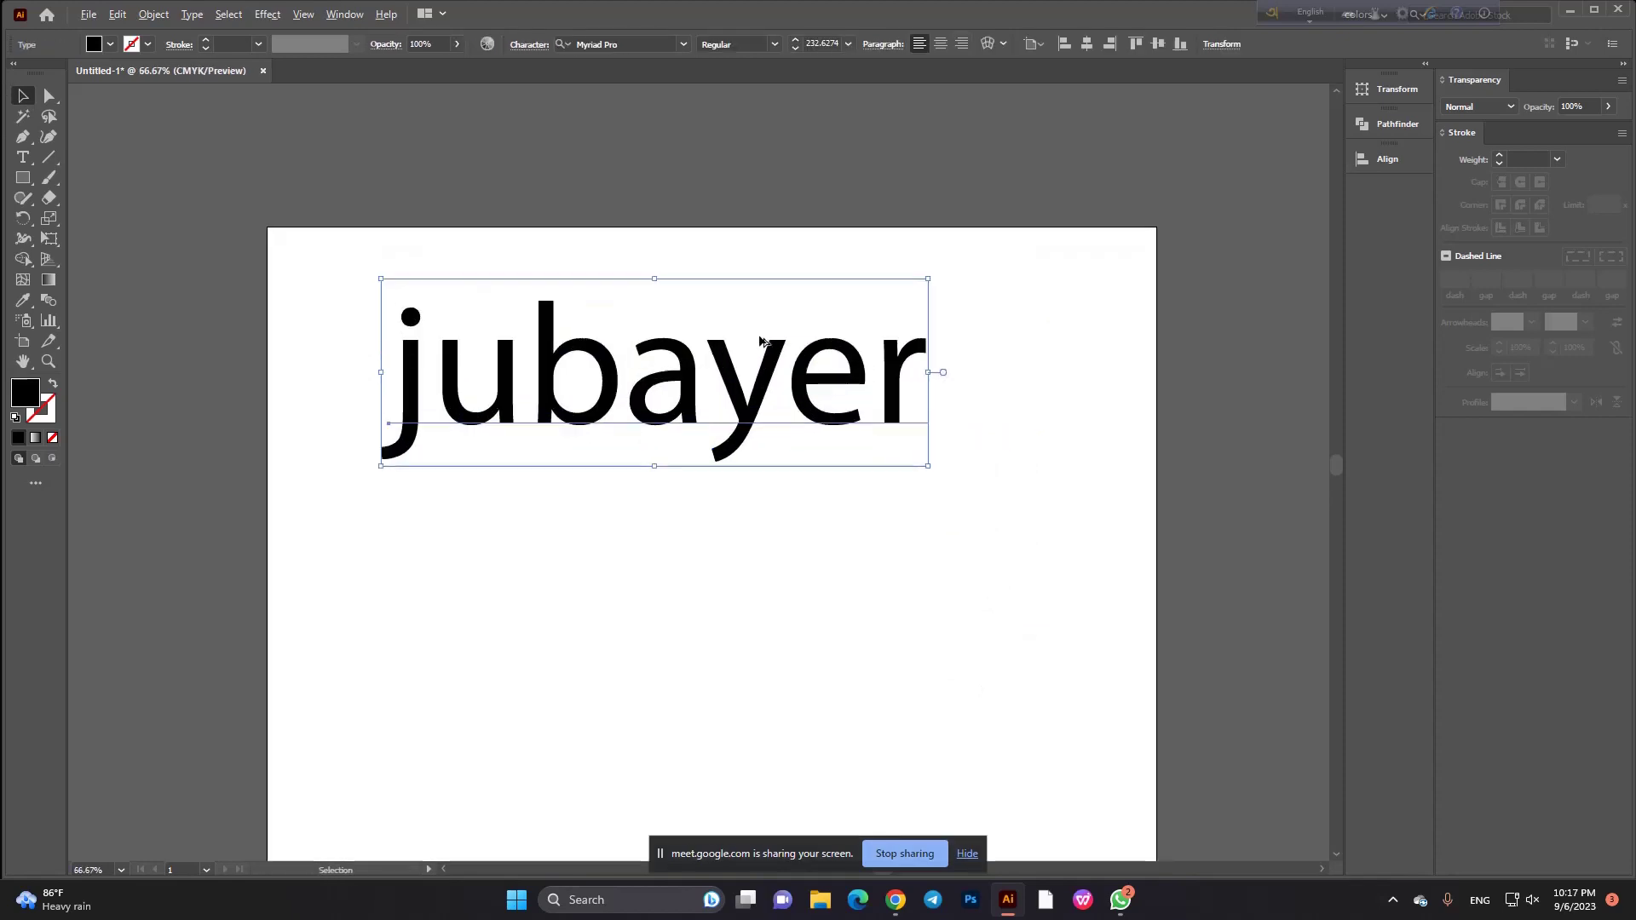
pyautogui.moveTo(656, 357); pyautogui.dragTo(689, 386)
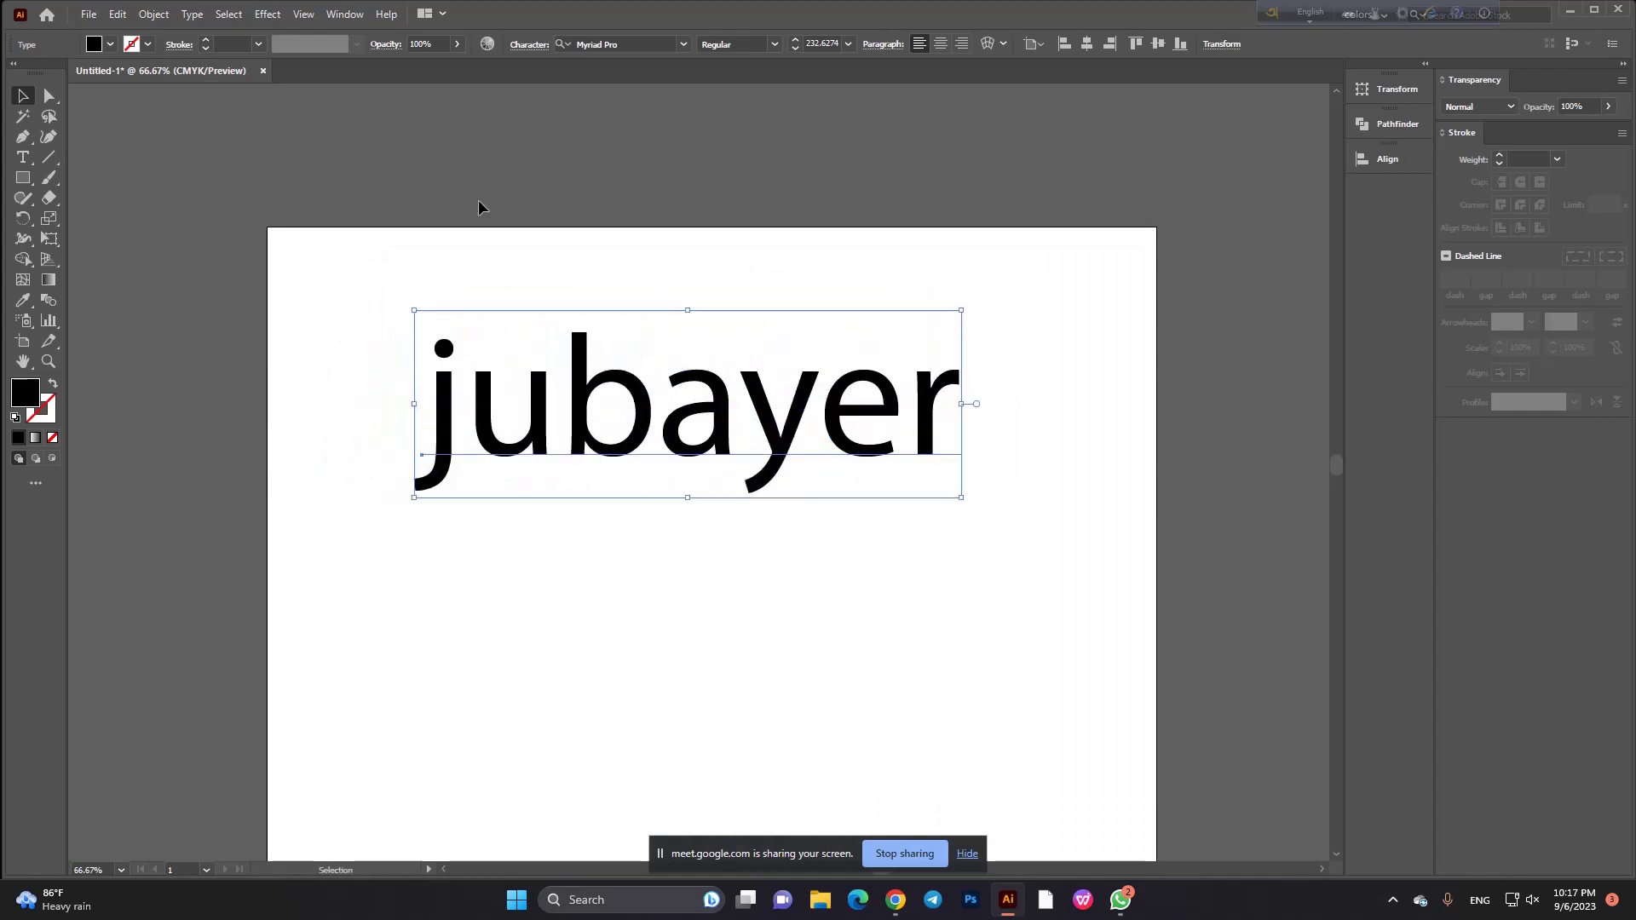
pyautogui.click(359, 230)
pyautogui.moveTo(360, 230); pyautogui.dragTo(935, 606)
pyautogui.click(878, 687)
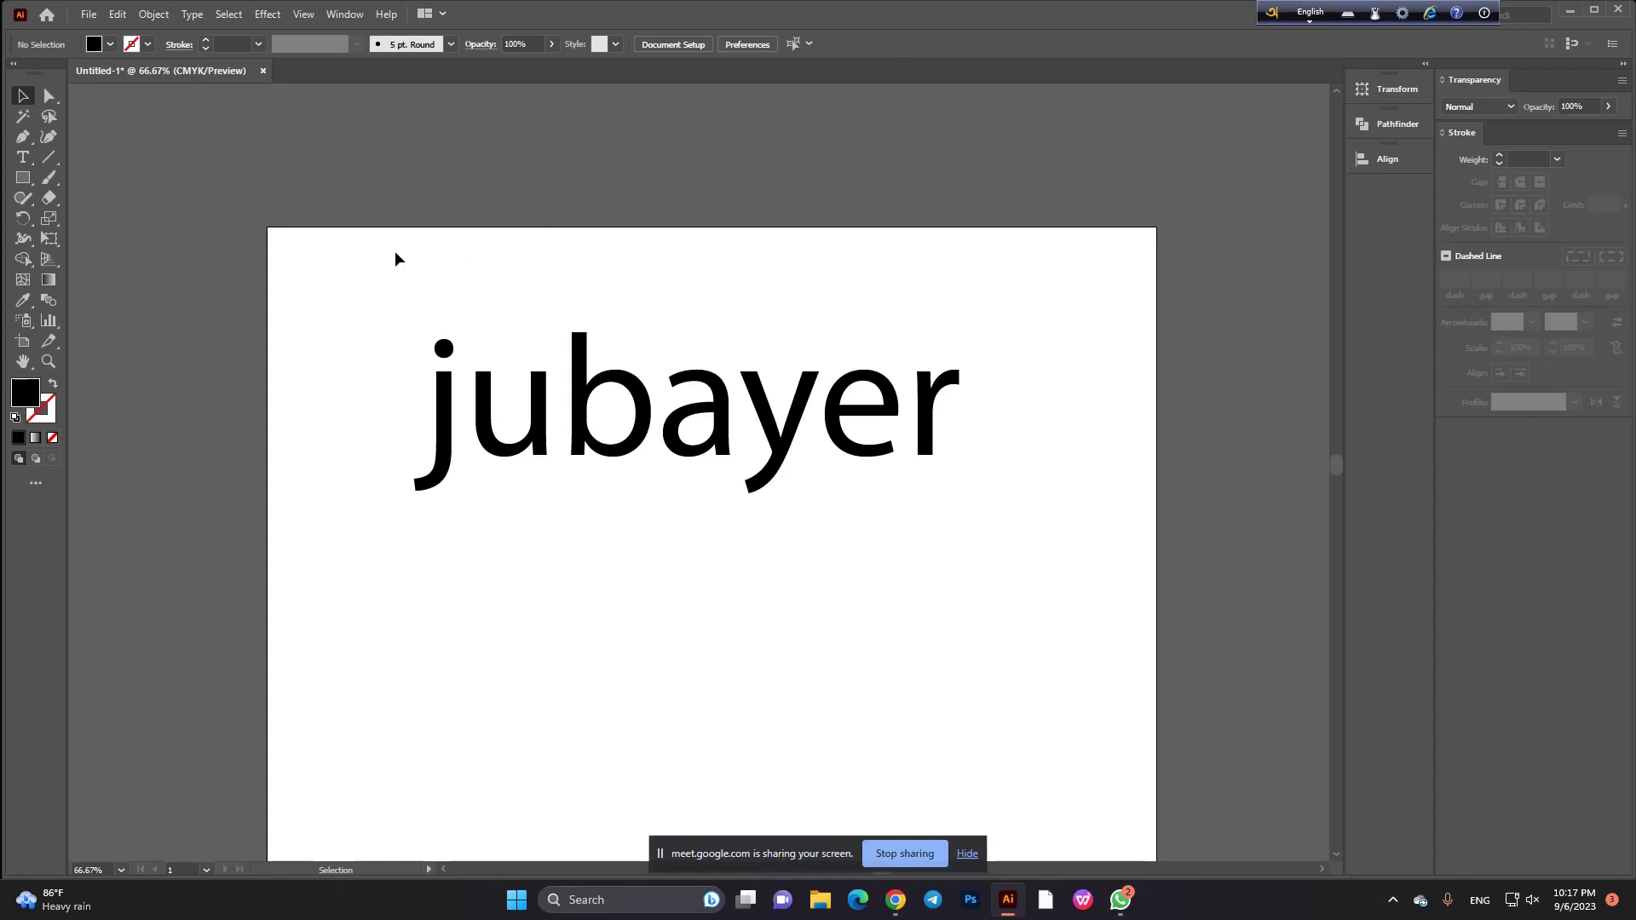
pyautogui.moveTo(365, 269); pyautogui.dragTo(1021, 596)
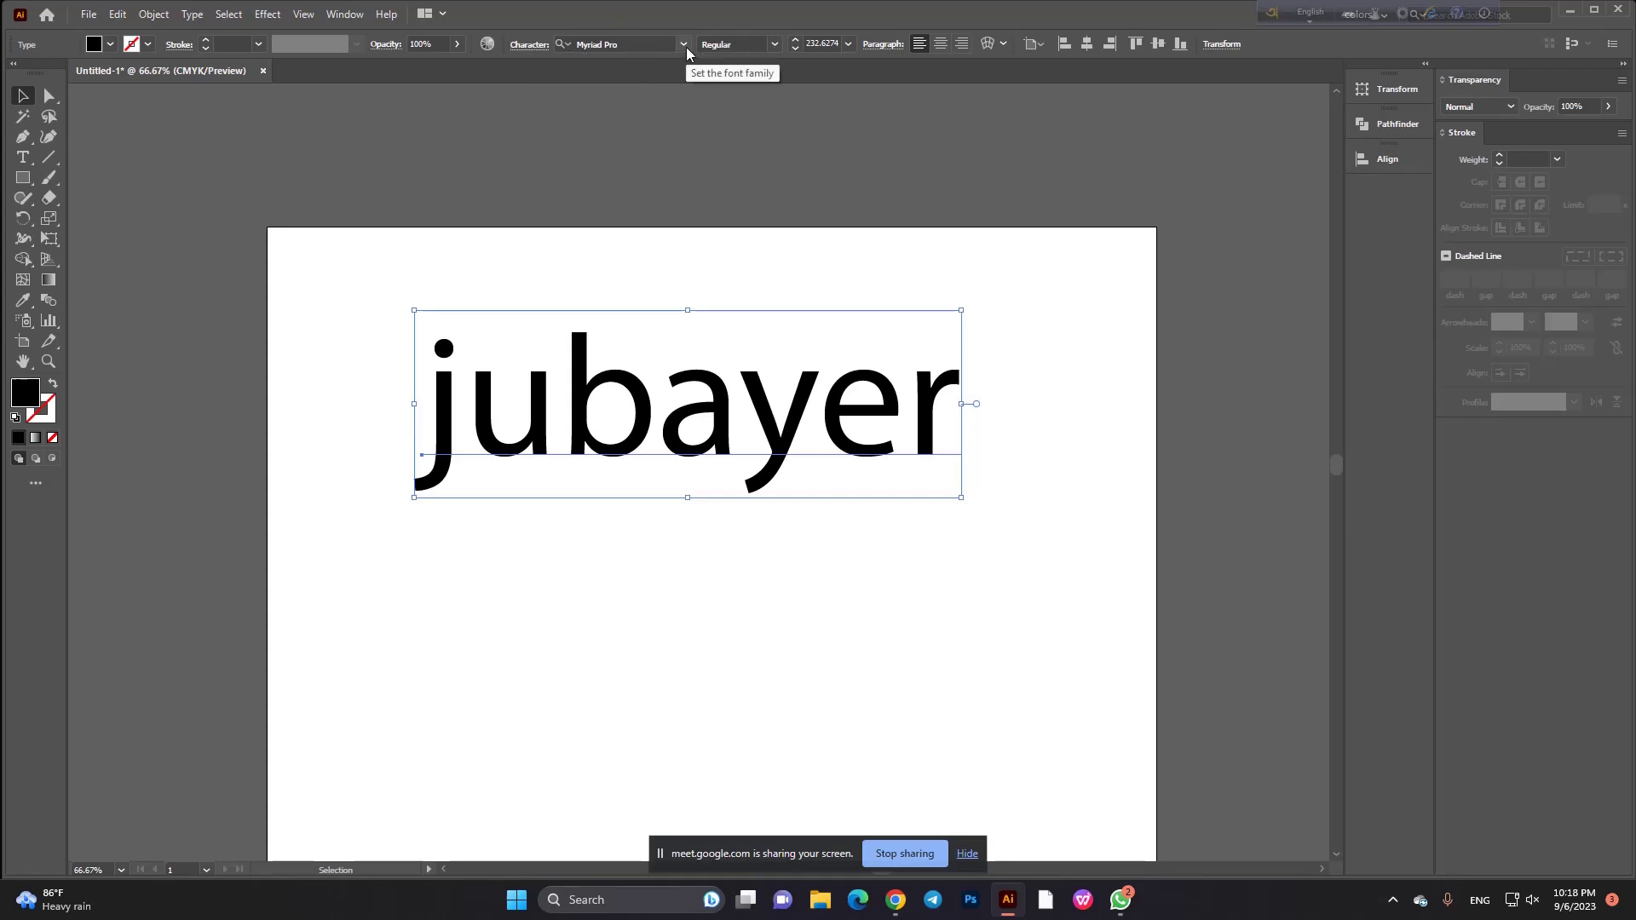
# Set the jubayer font to Arial with the Regular style.
pyautogui.click(683, 44)
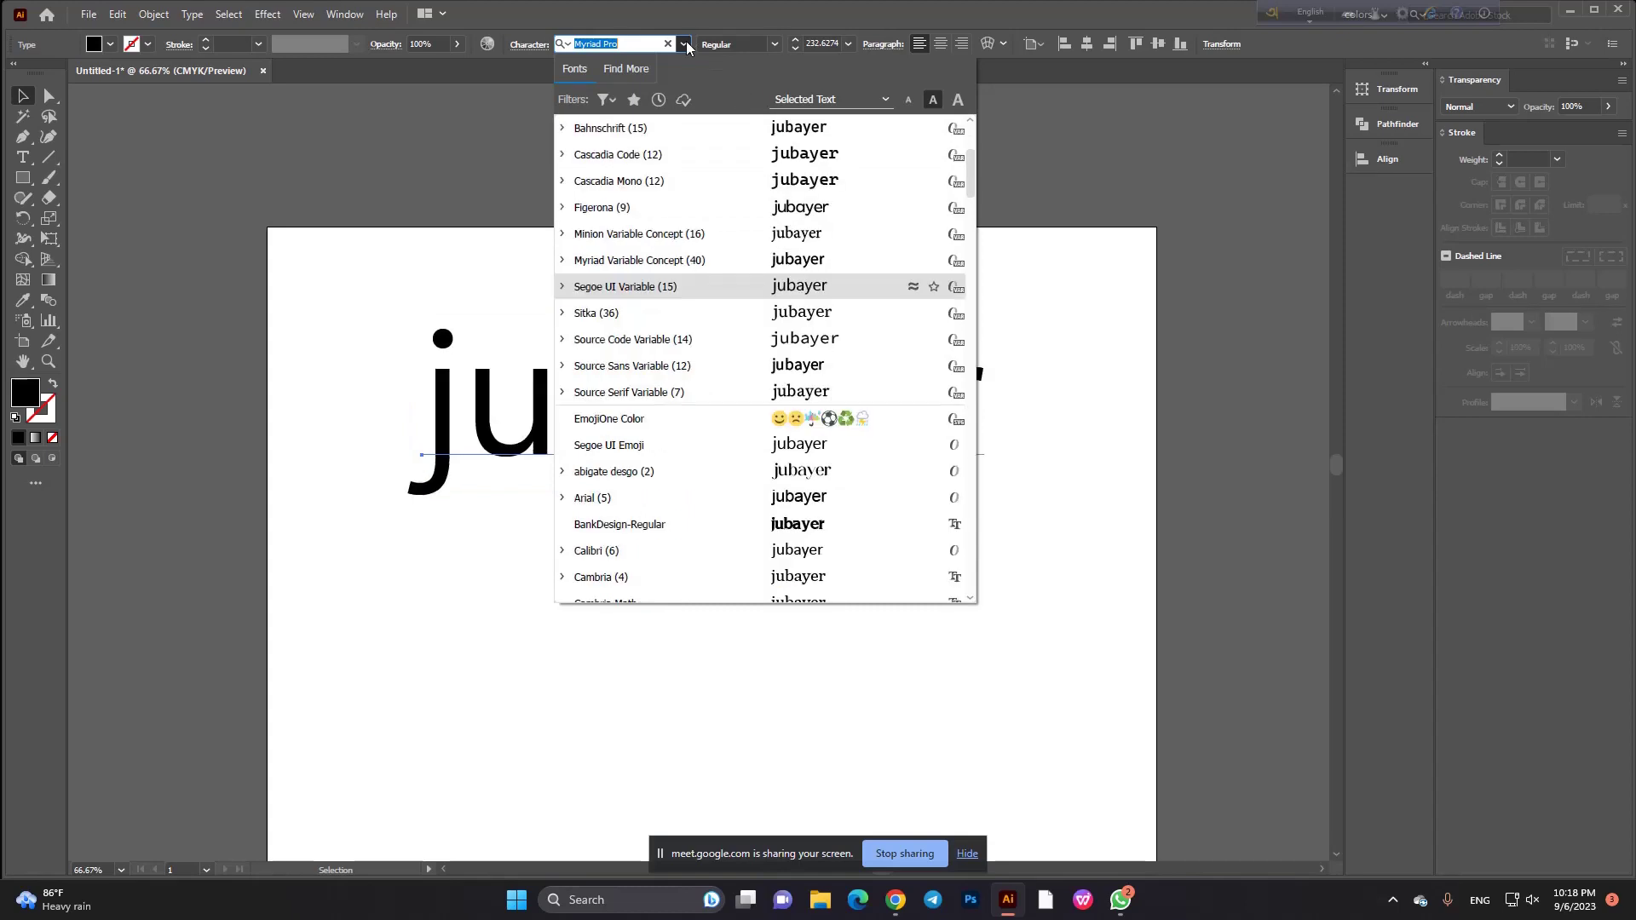
pyautogui.press('Escape')
pyautogui.click(775, 44)
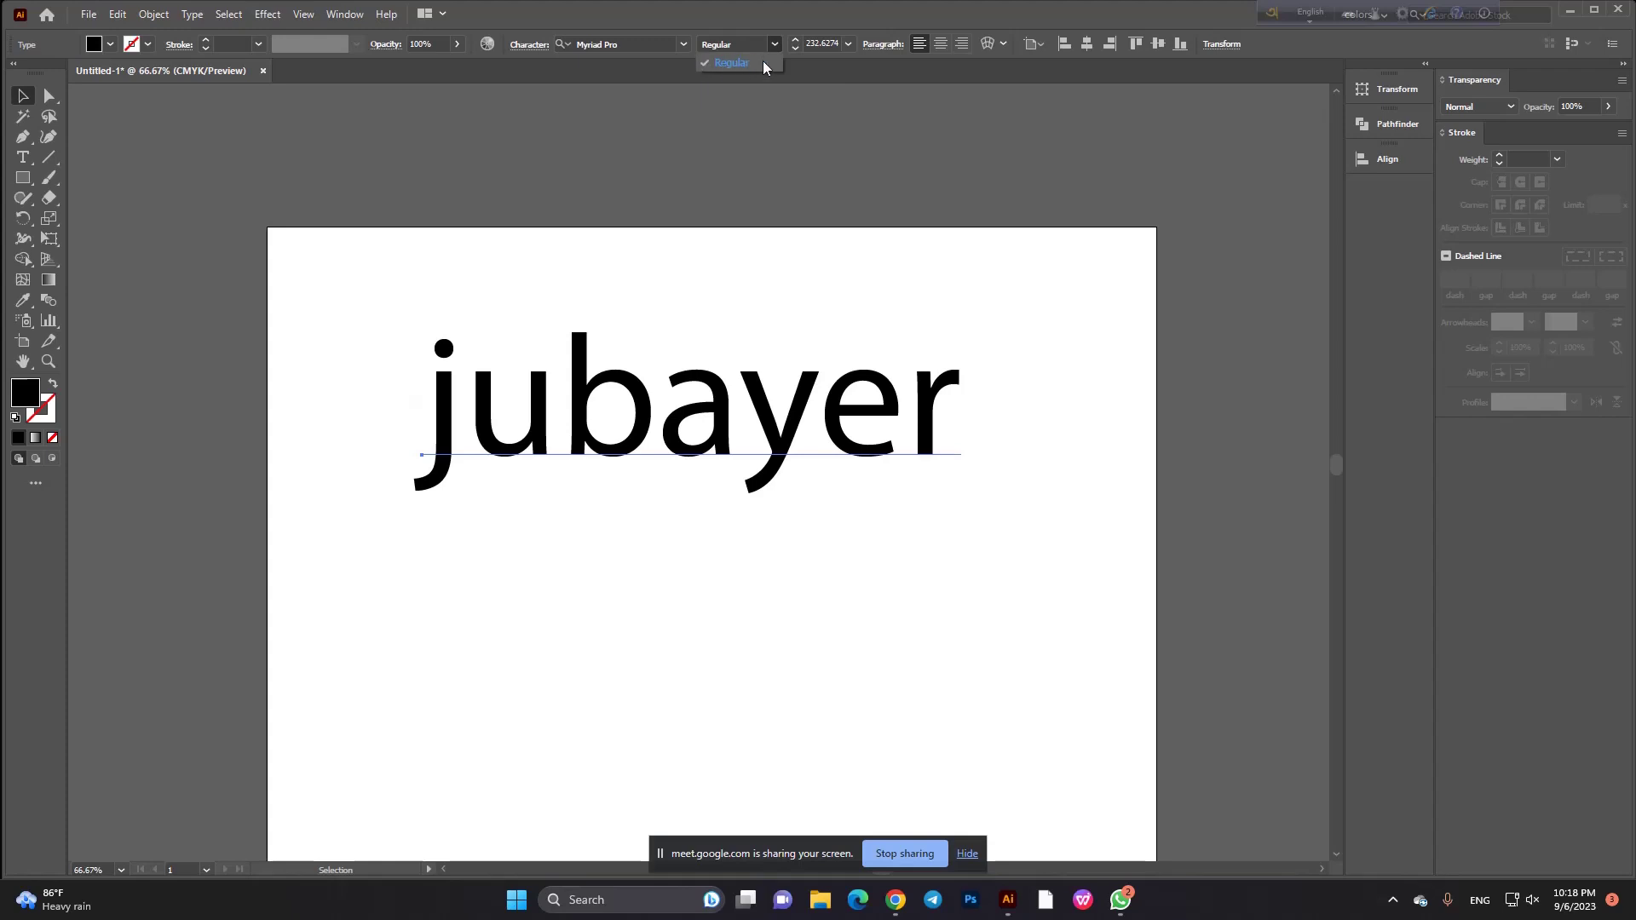
pyautogui.click(680, 43)
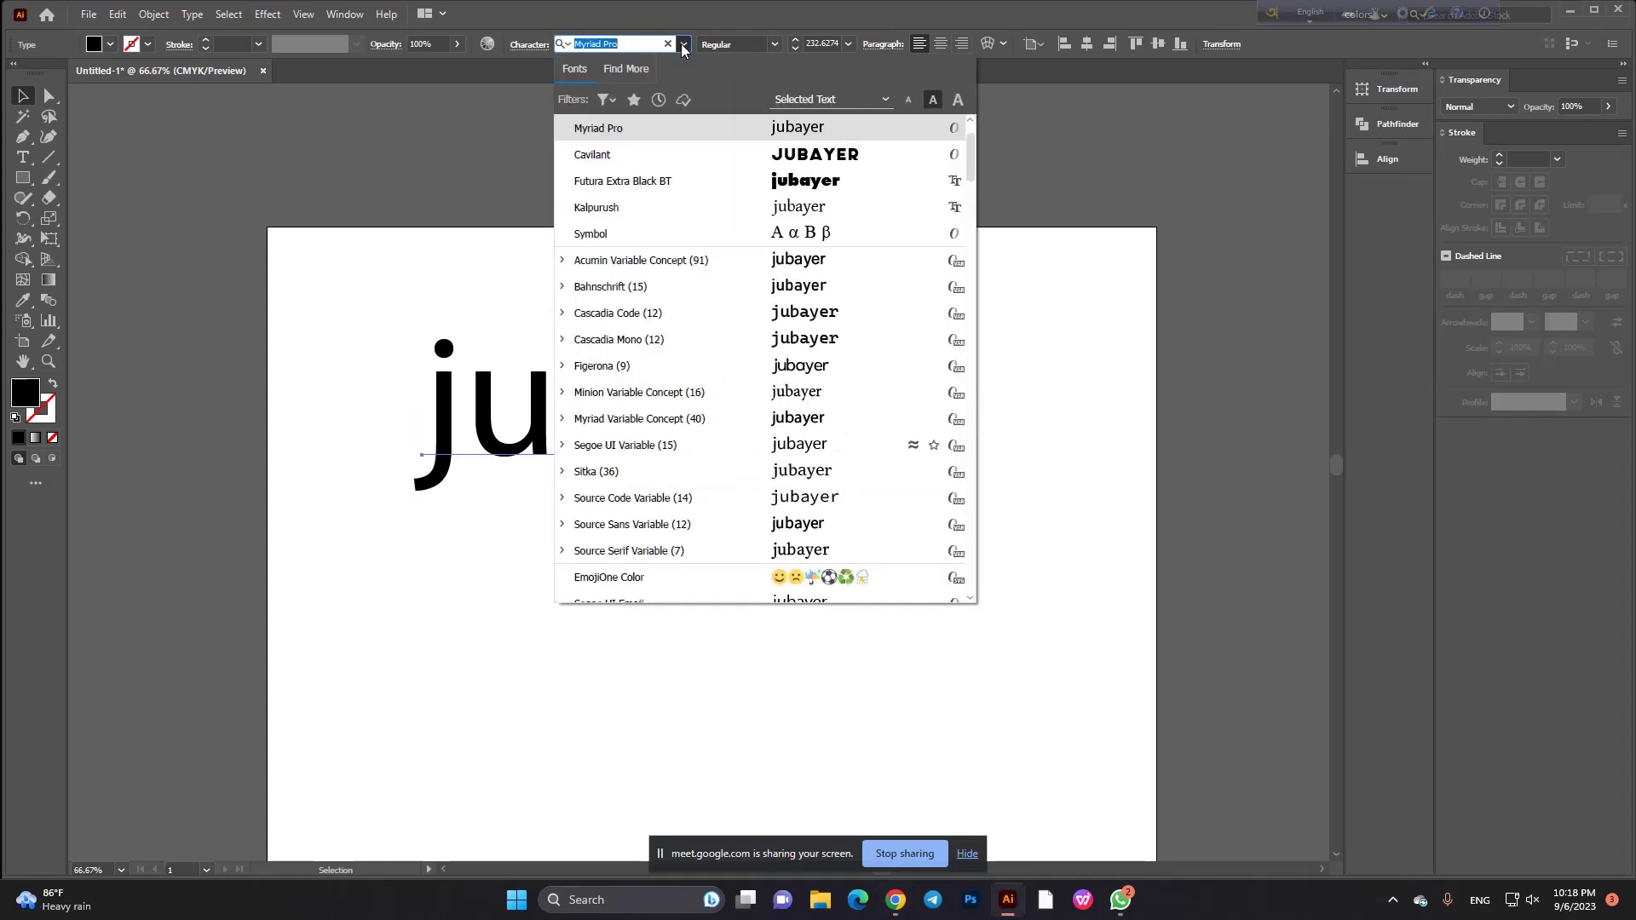
pyautogui.scroll(-3, 631, 223)
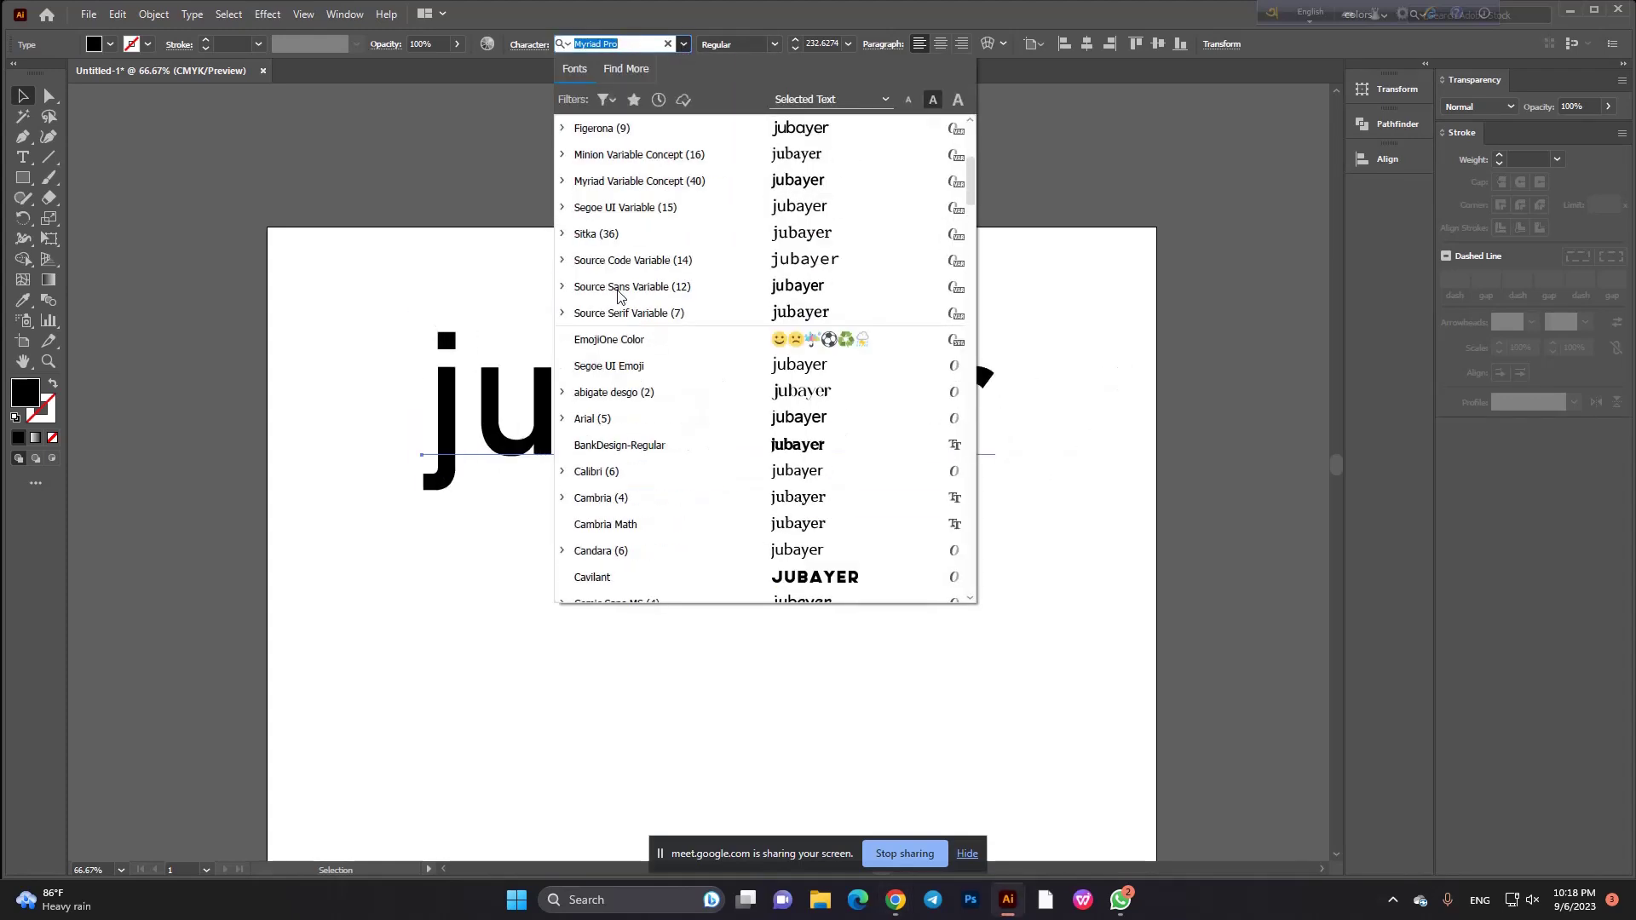
pyautogui.click(704, 426)
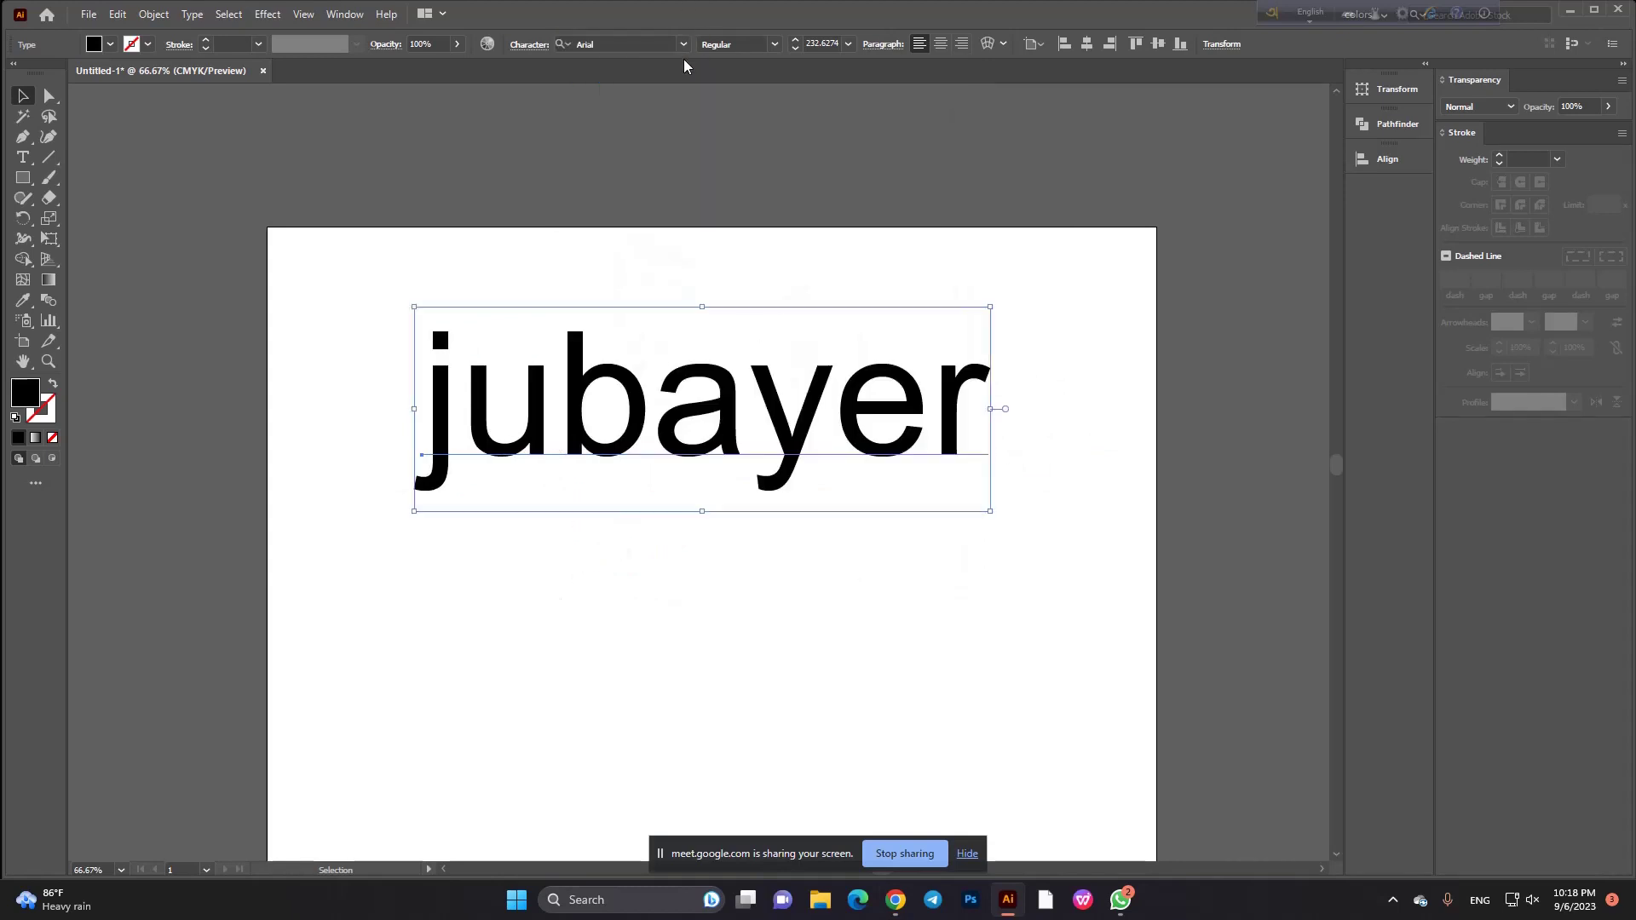
pyautogui.click(646, 42)
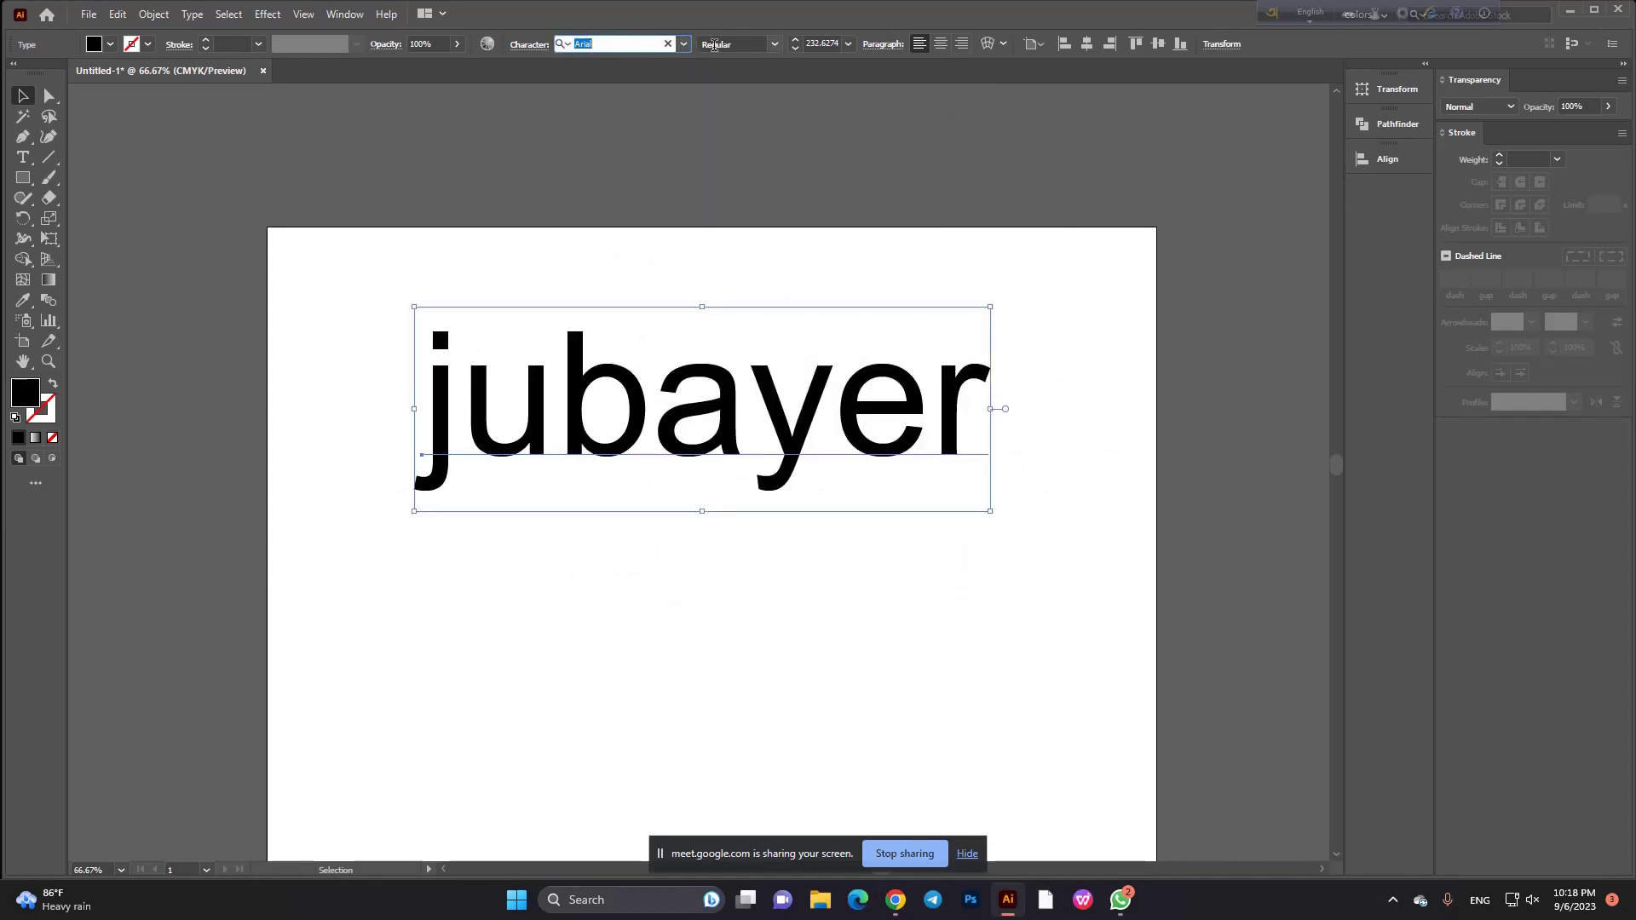
pyautogui.click(774, 51)
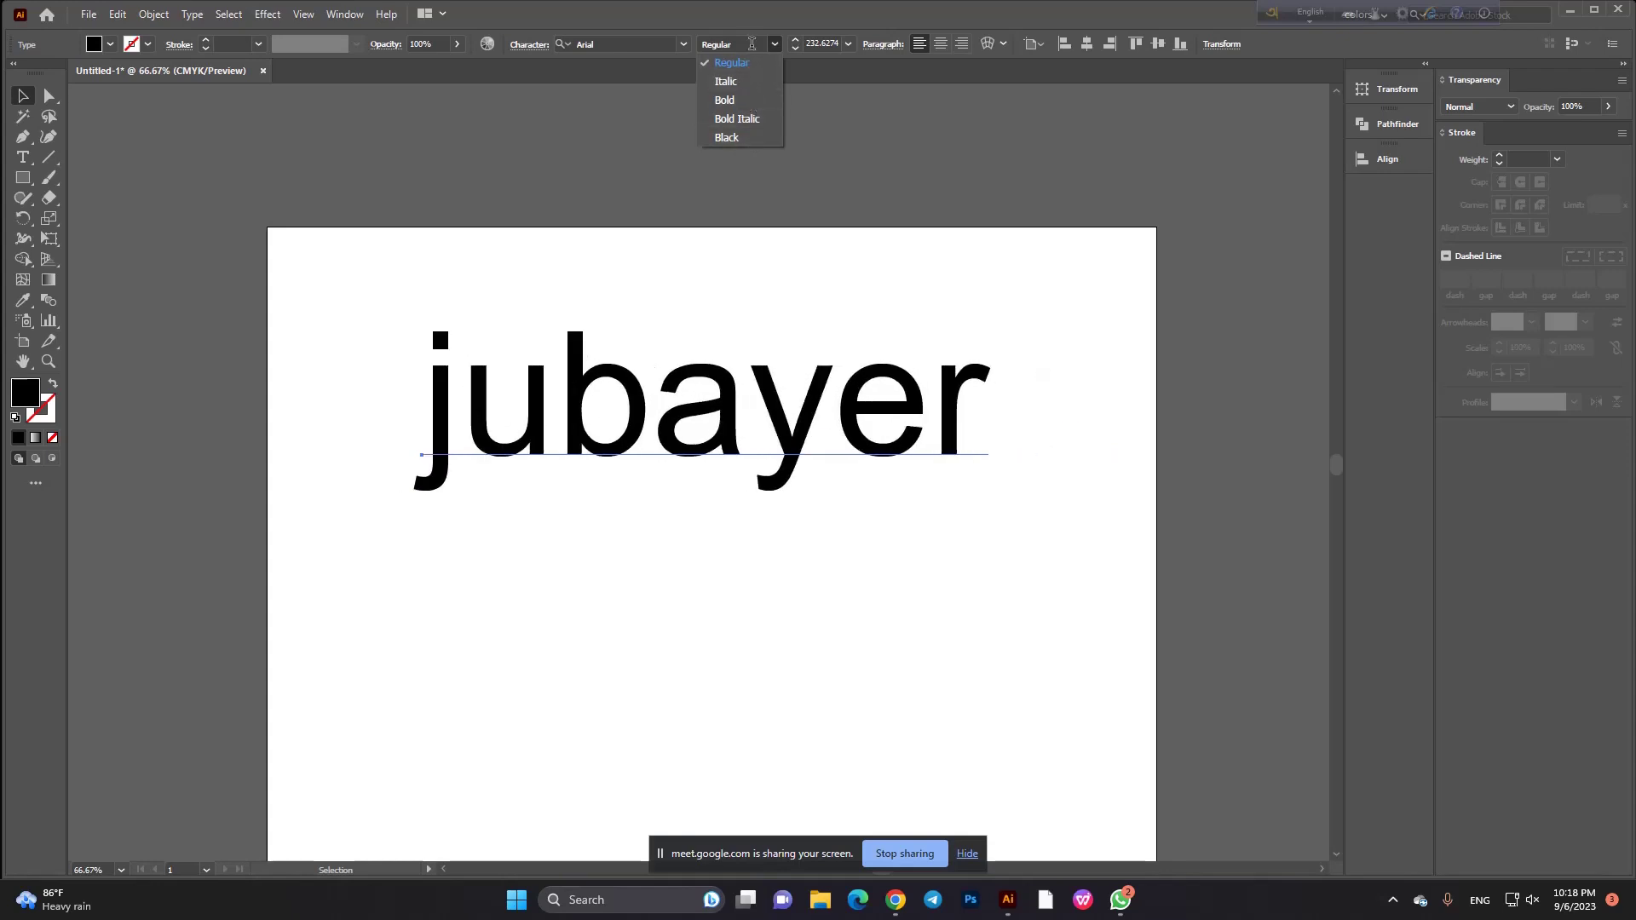
pyautogui.click(777, 47)
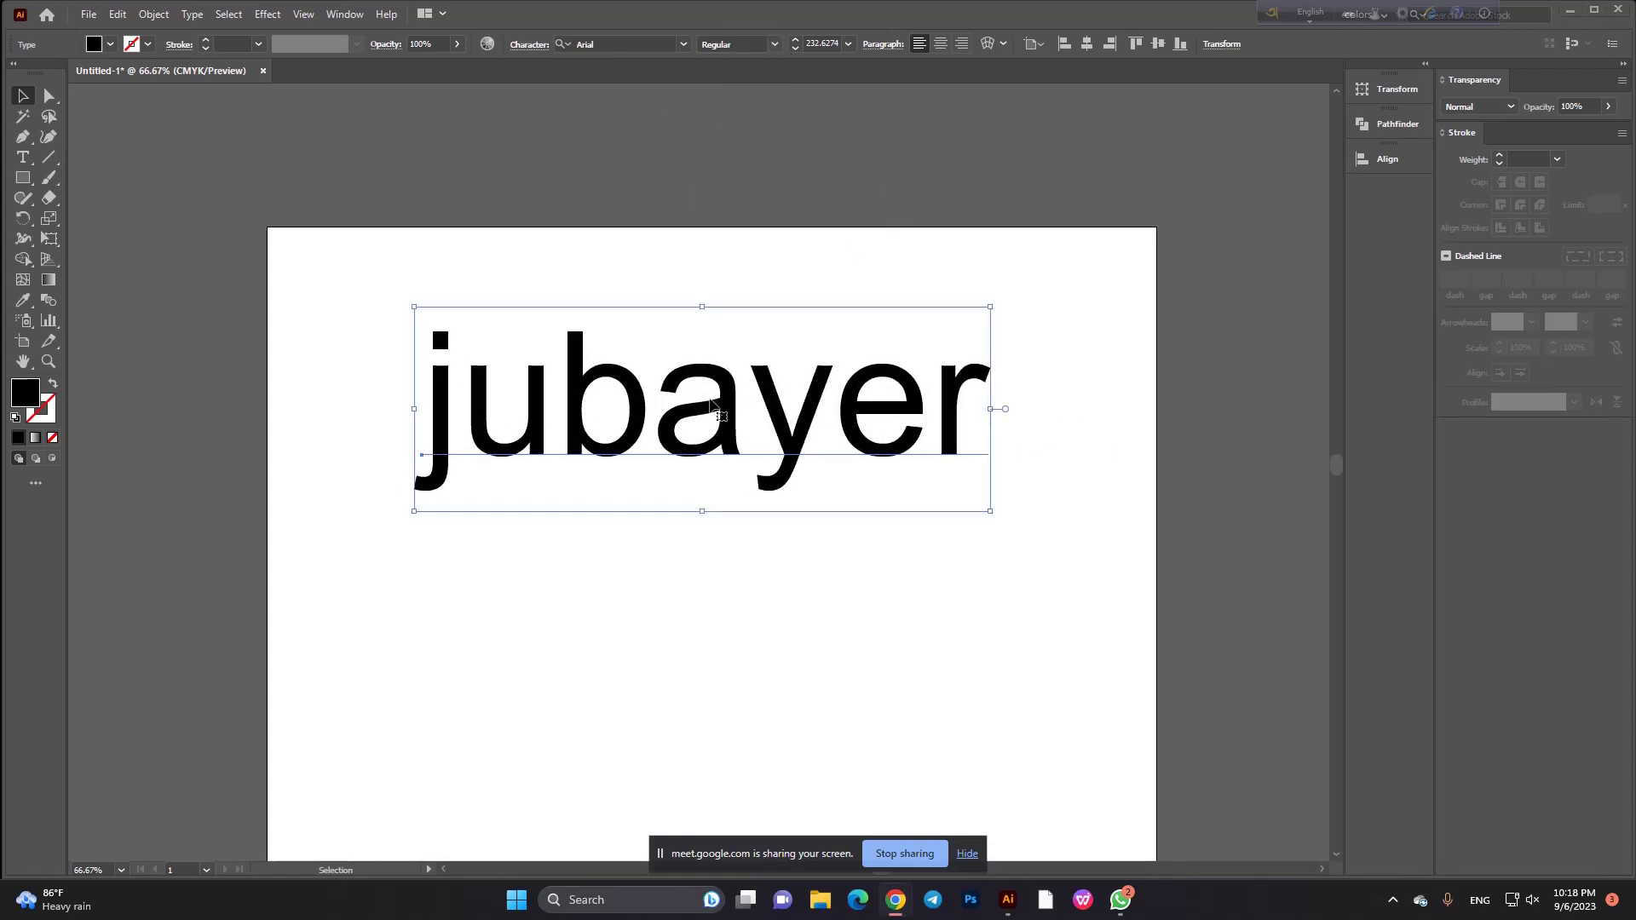
# Move the Arial jubayer text slightly lower on the artboard.
pyautogui.moveTo(479, 310); pyautogui.dragTo(924, 559)
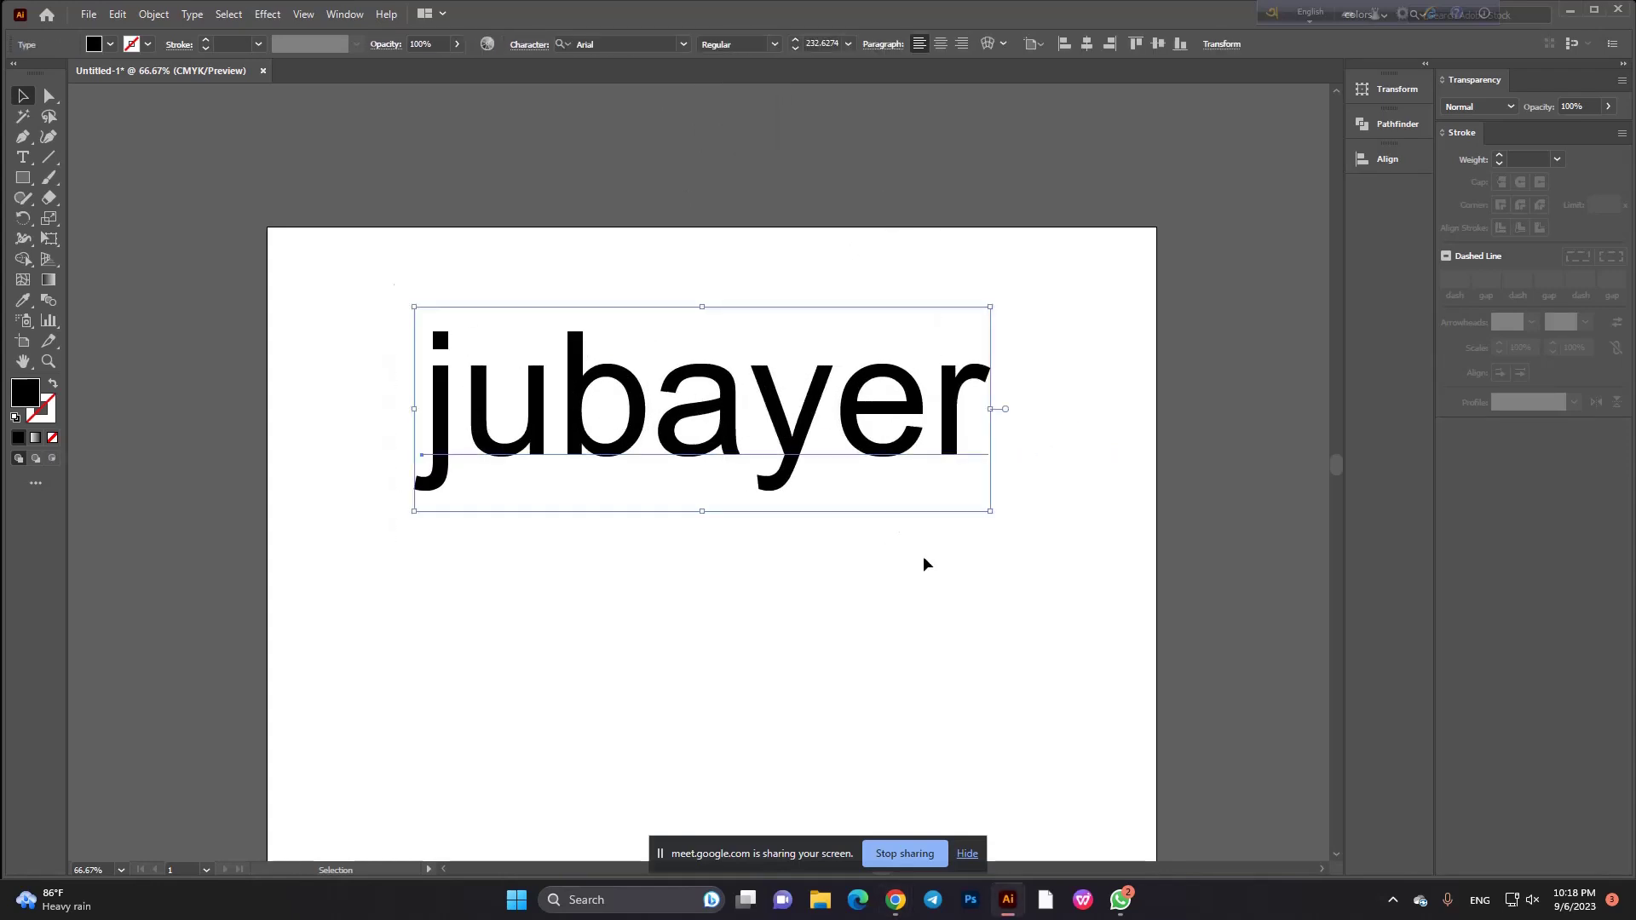
pyautogui.moveTo(932, 421)
pyautogui.mouseDown()
pyautogui.moveTo(1210, 453)
pyautogui.moveTo(974, 145)
pyautogui.mouseUp()
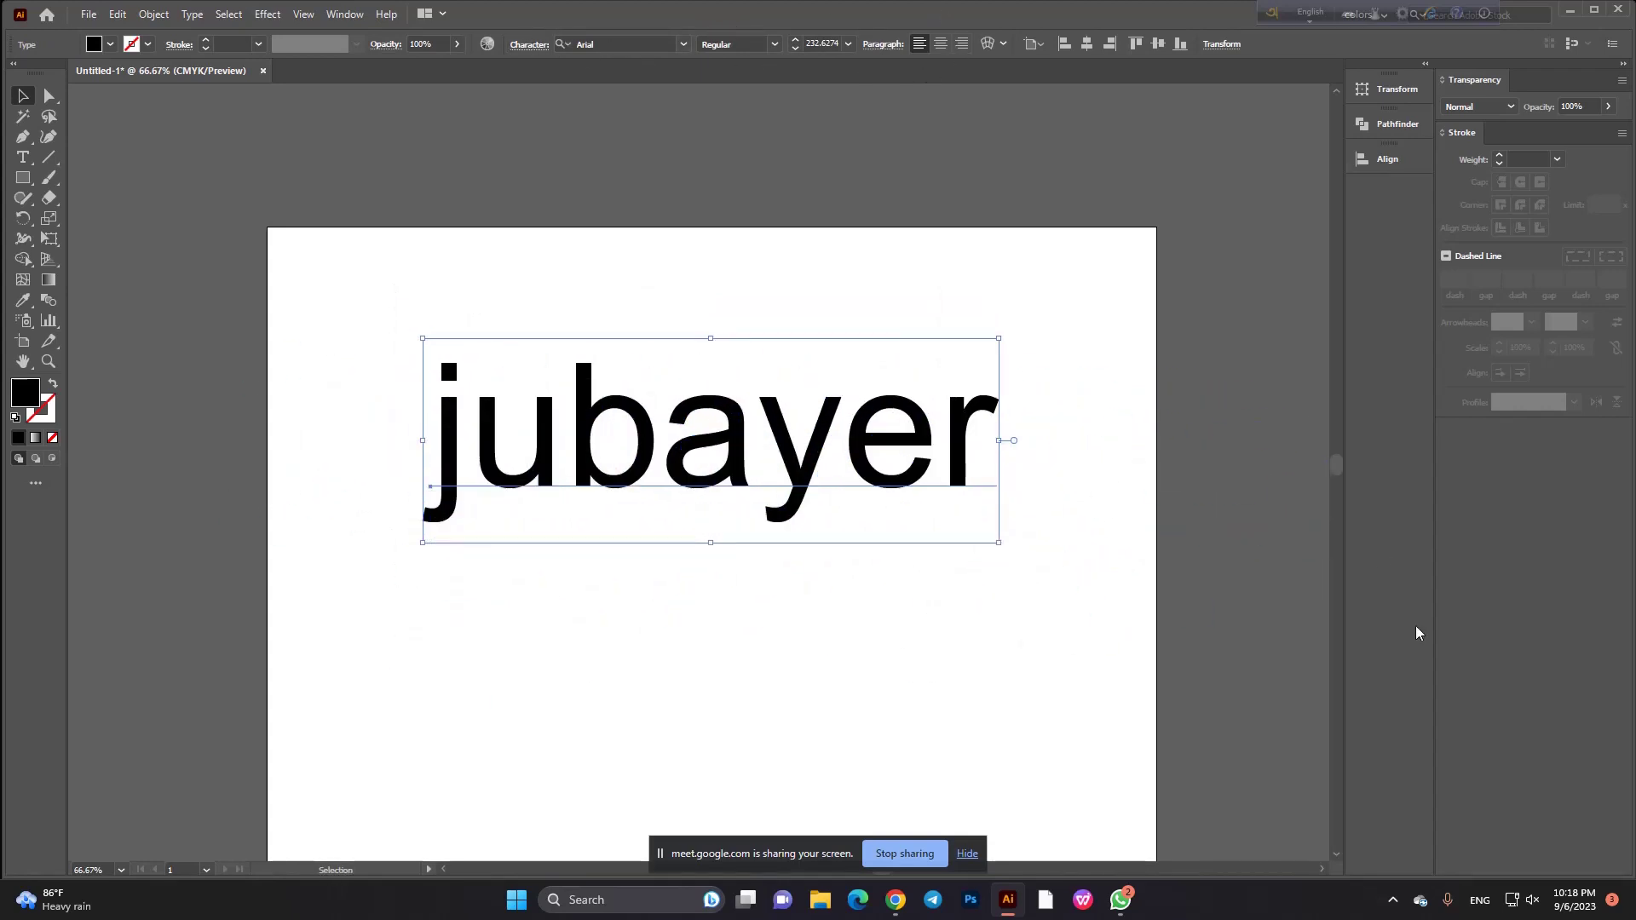
pyautogui.click(344, 13)
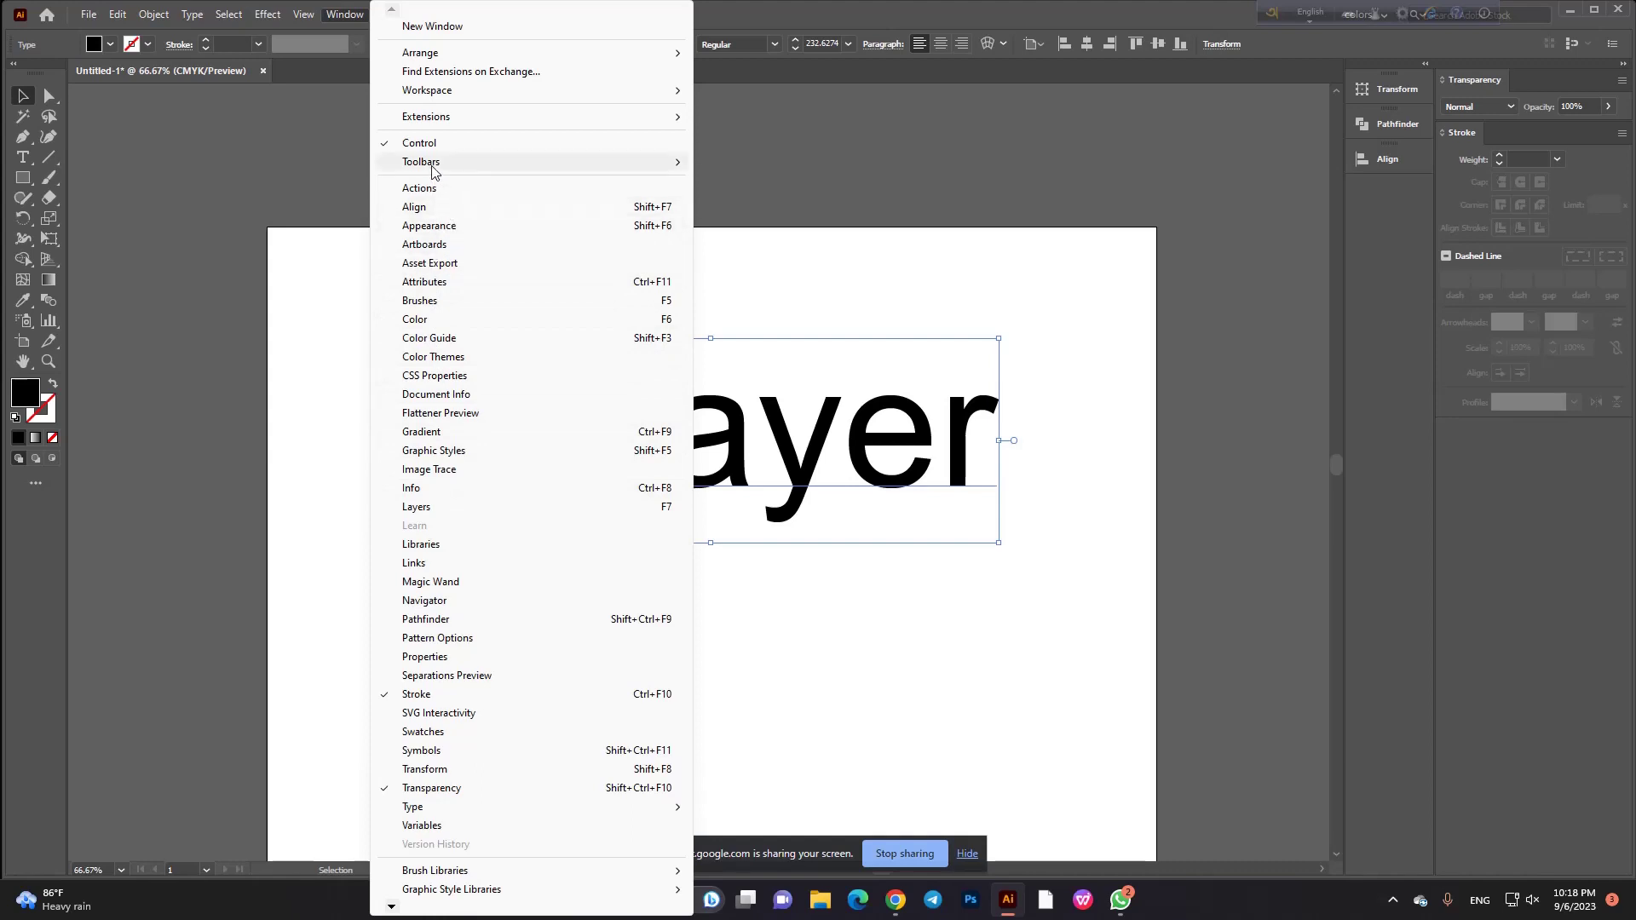
# Reselect jubayer and open the Character panel via Window > Type > Character.
pyautogui.click(956, 121)
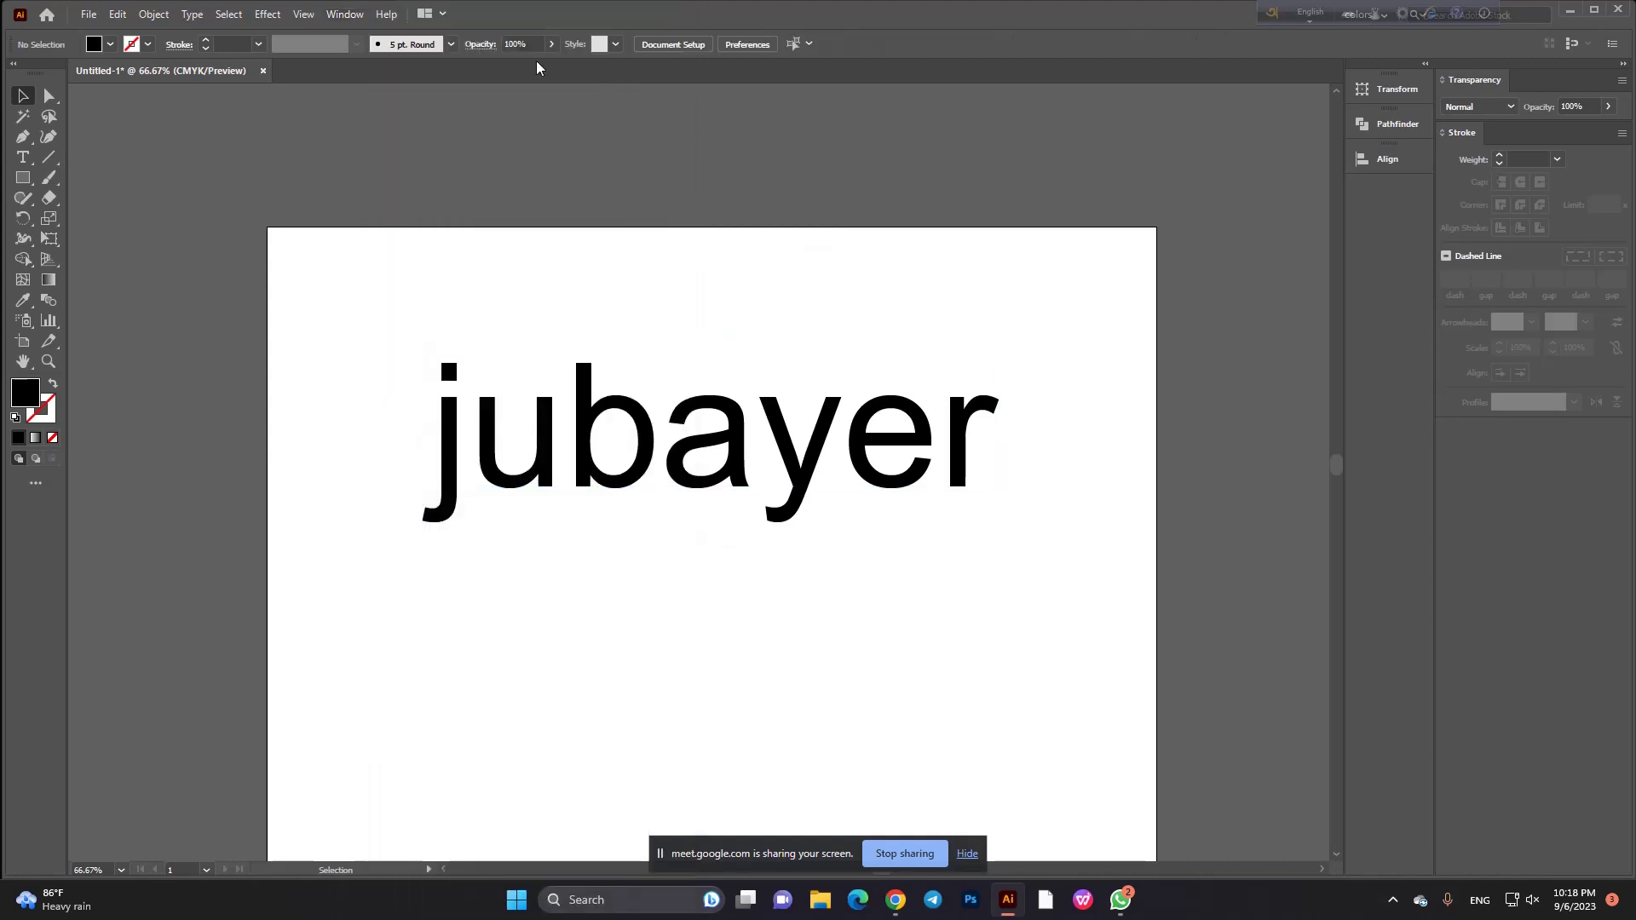
pyautogui.moveTo(600, 235); pyautogui.dragTo(883, 491)
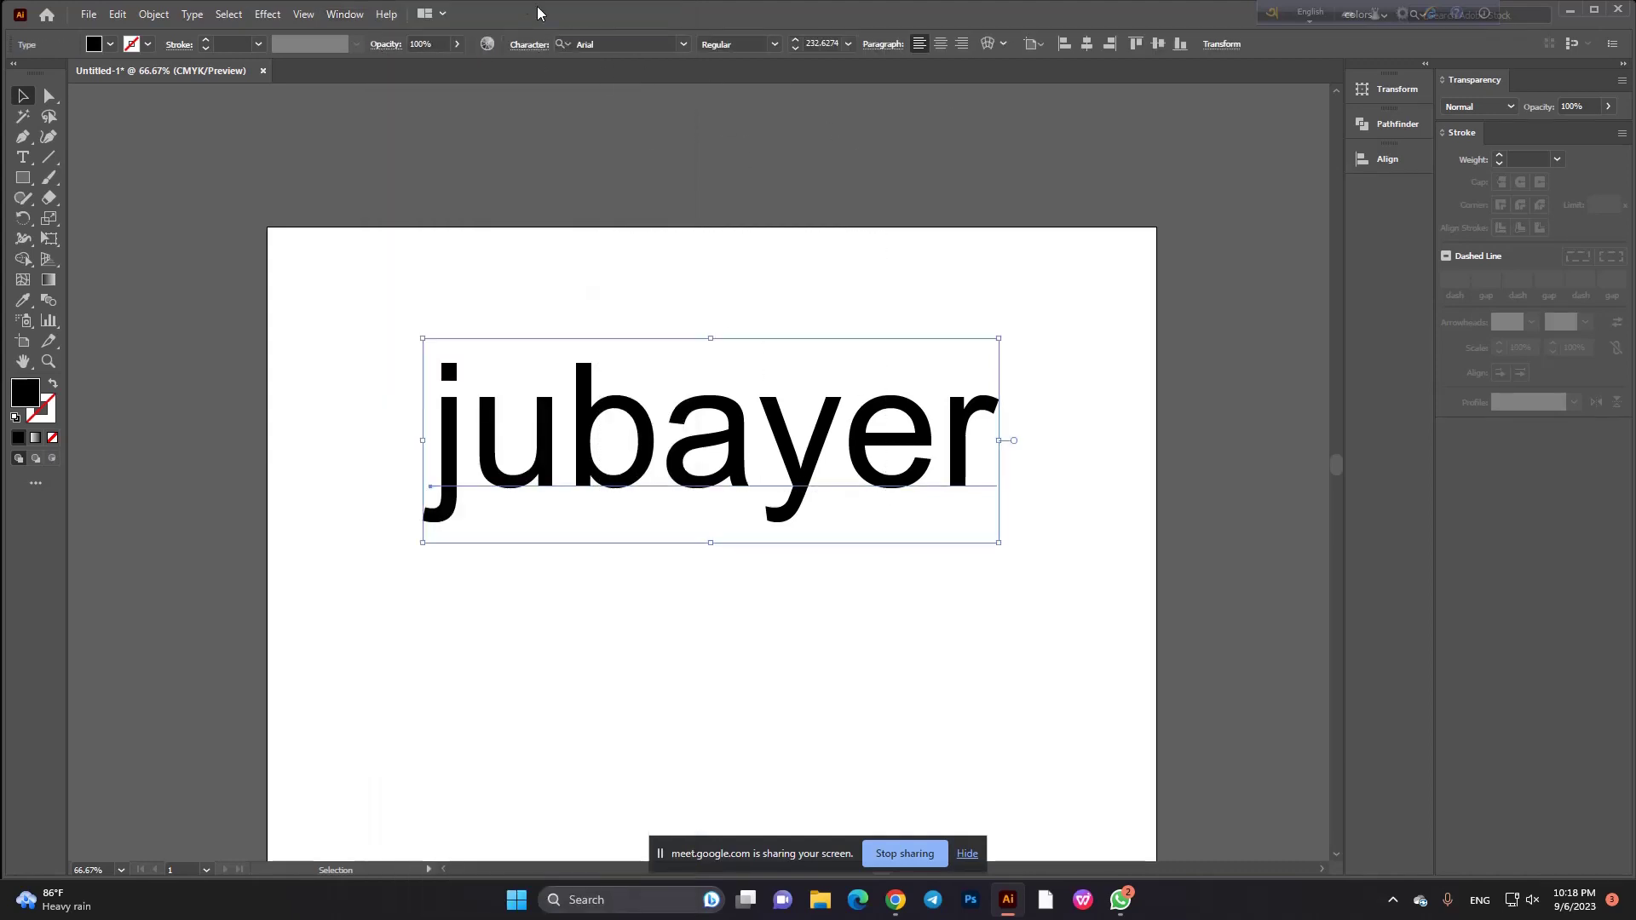
pyautogui.click(345, 14)
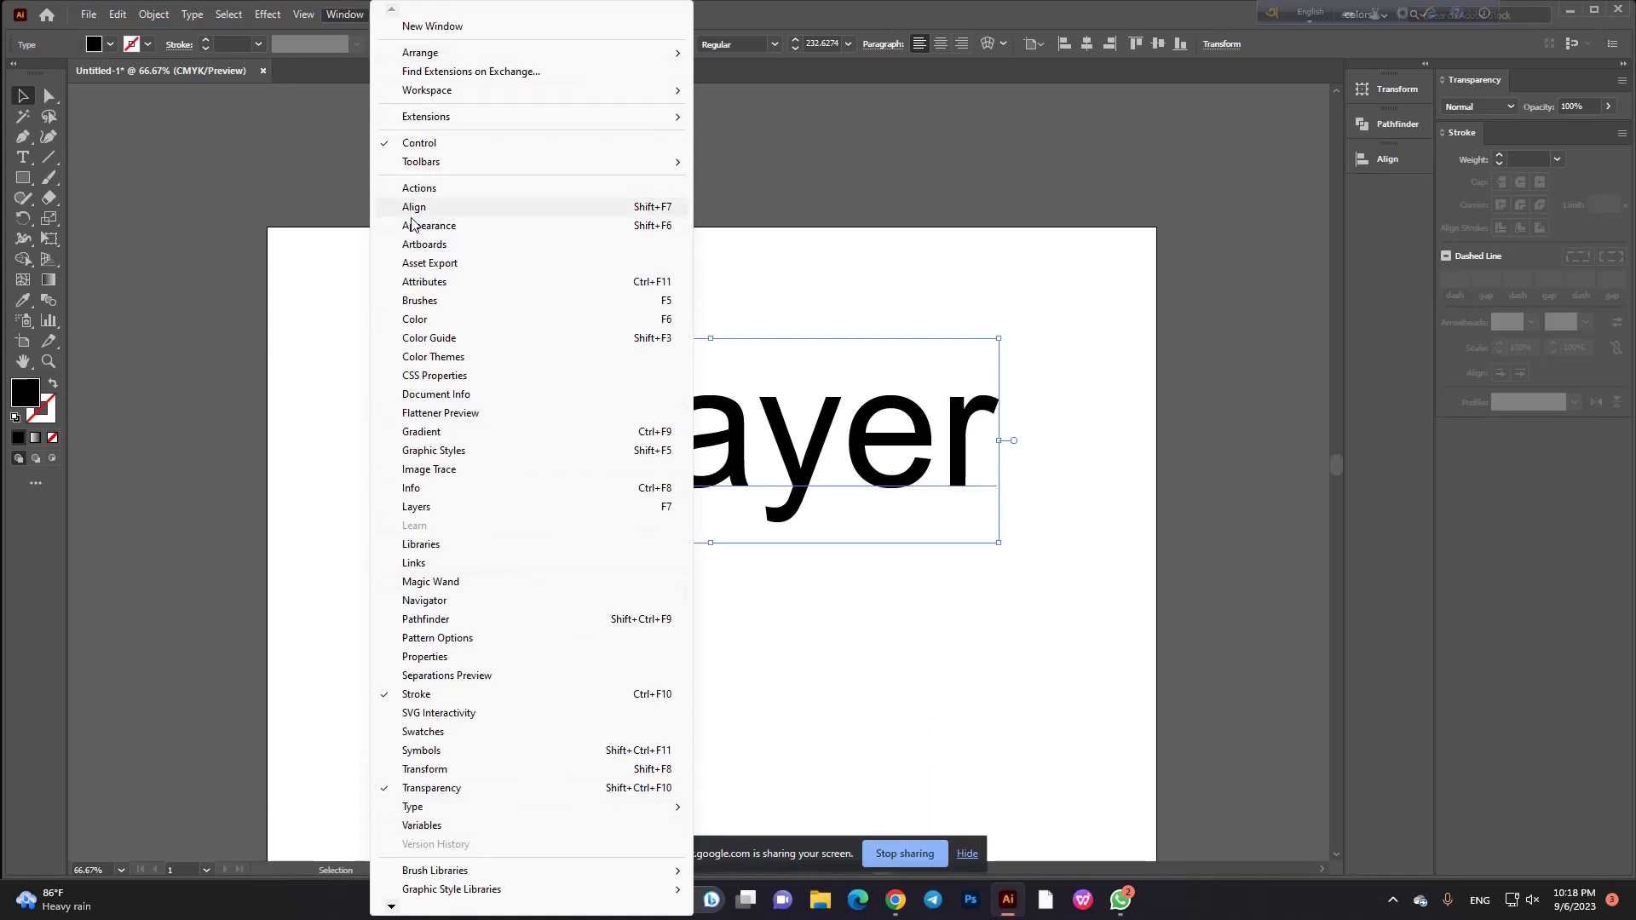
pyautogui.moveTo(416, 806)
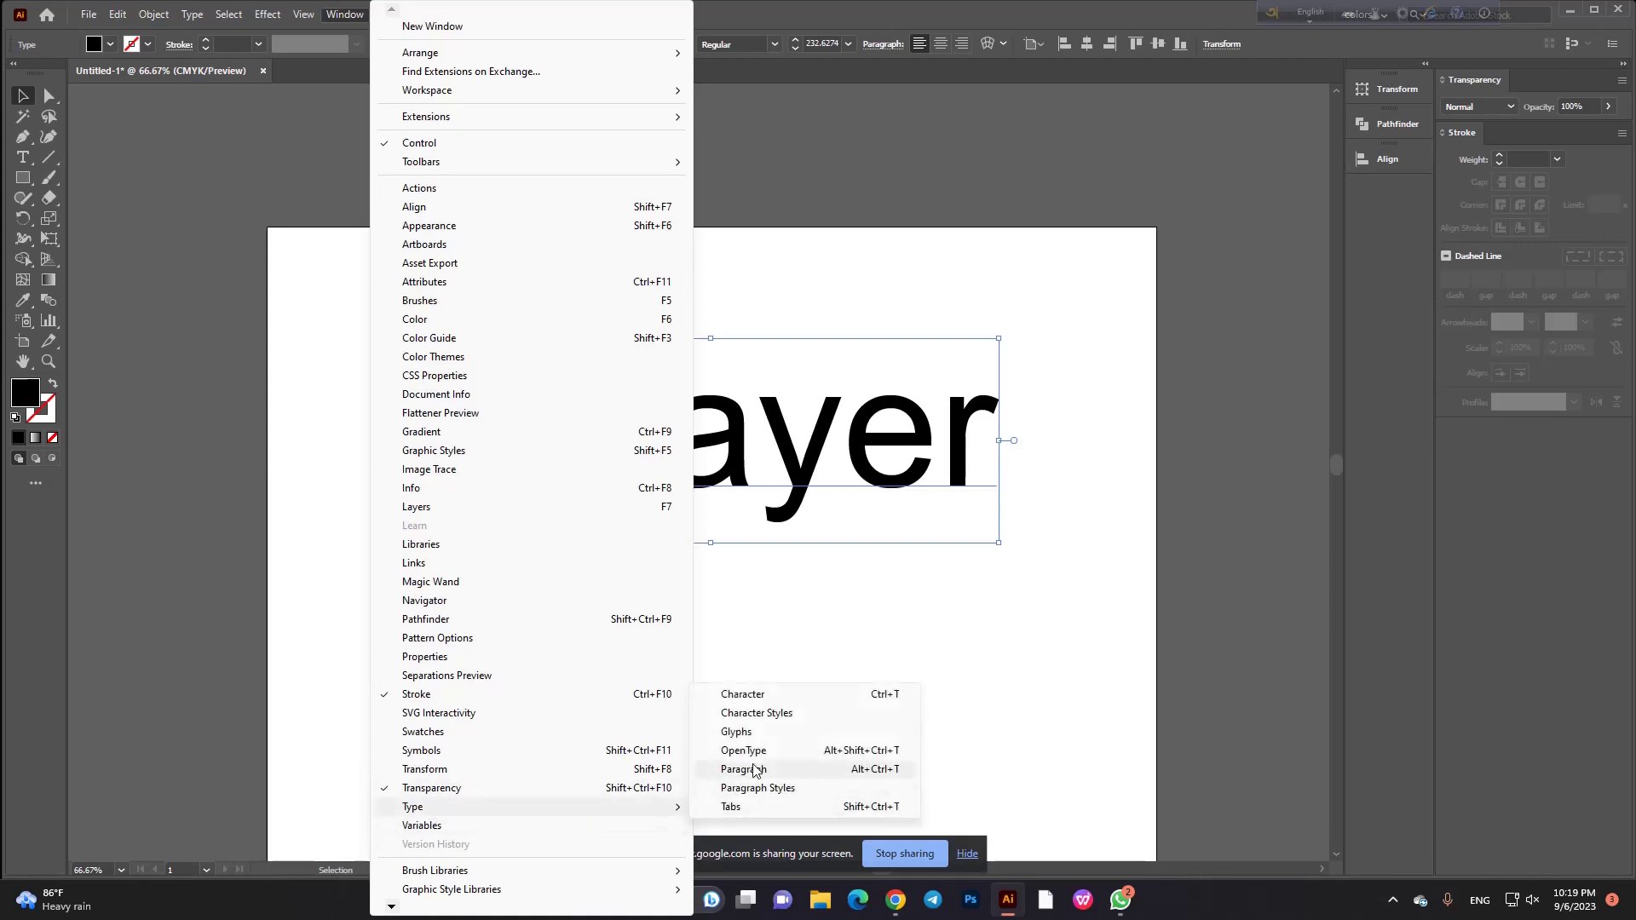
pyautogui.click(843, 702)
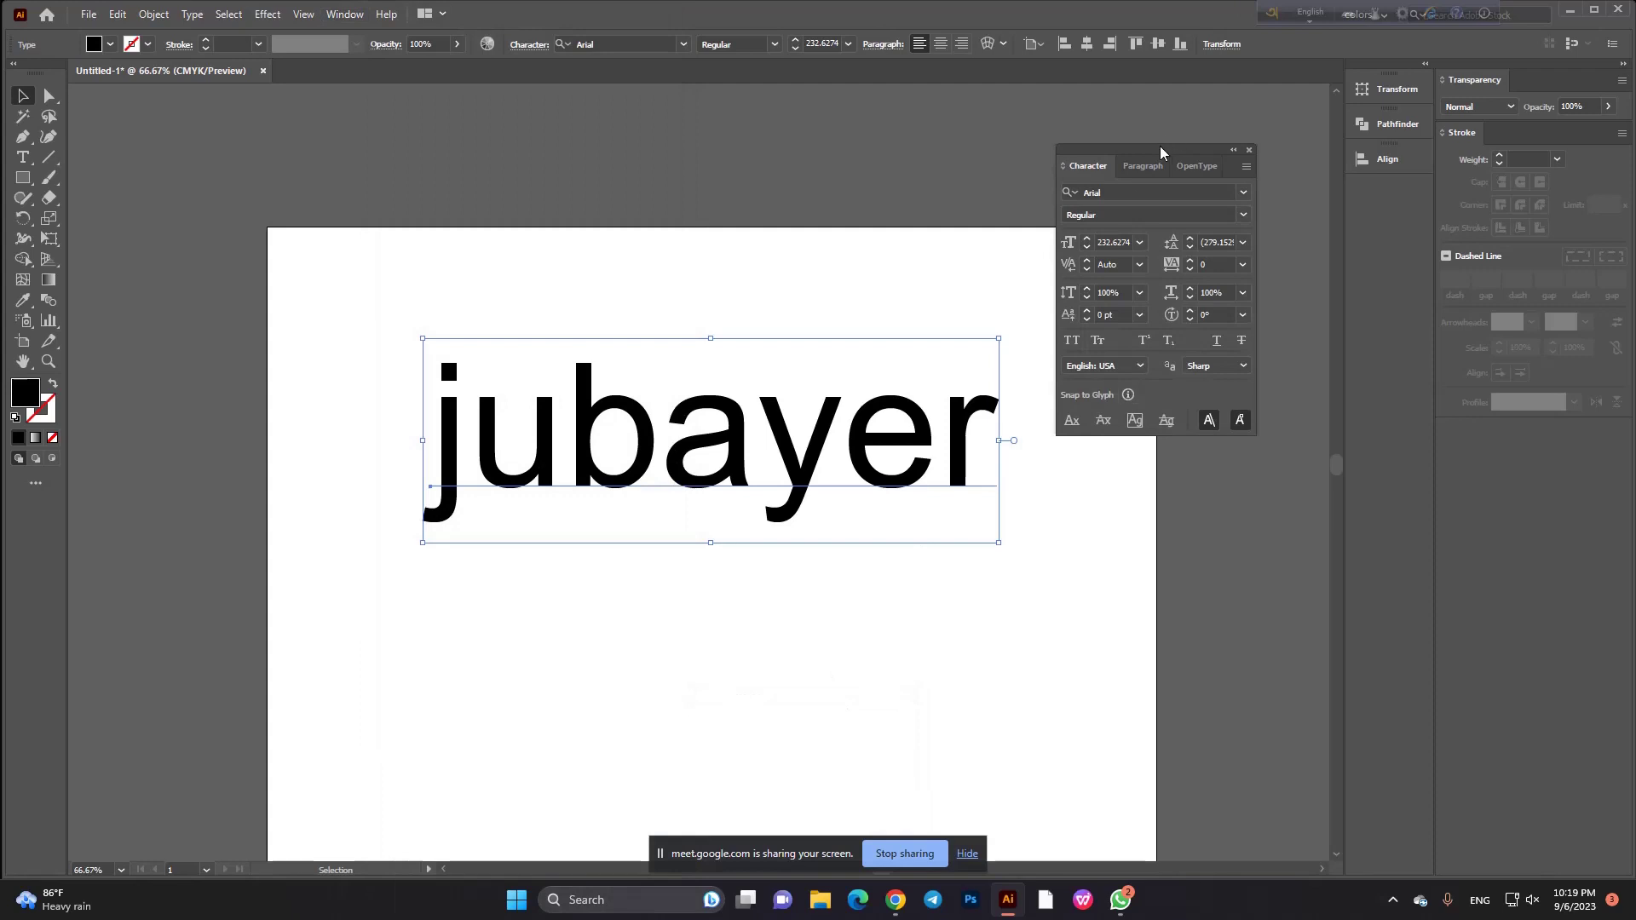
# Toggle the Character panel's extra options and move the panel beside the text.
pyautogui.click(1243, 171)
pyautogui.click(1364, 172)
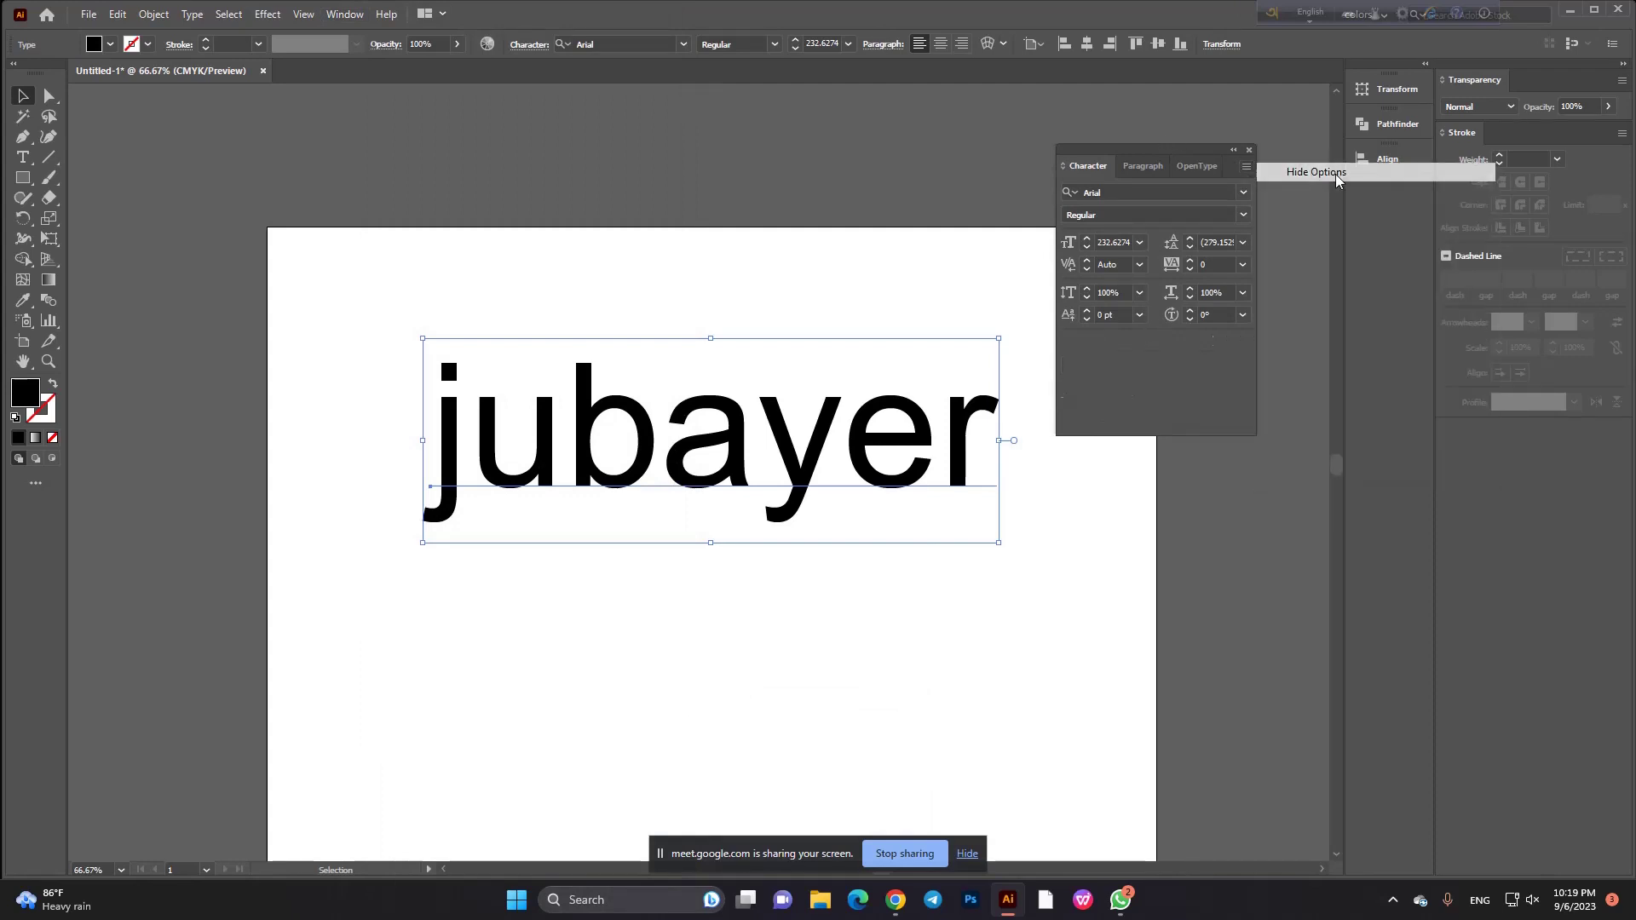
pyautogui.moveTo(1157, 164)
pyautogui.mouseDown()
pyautogui.moveTo(285, 202)
pyautogui.moveTo(194, 301)
pyautogui.moveTo(1173, 234)
pyautogui.mouseUp()
pyautogui.click(1263, 244)
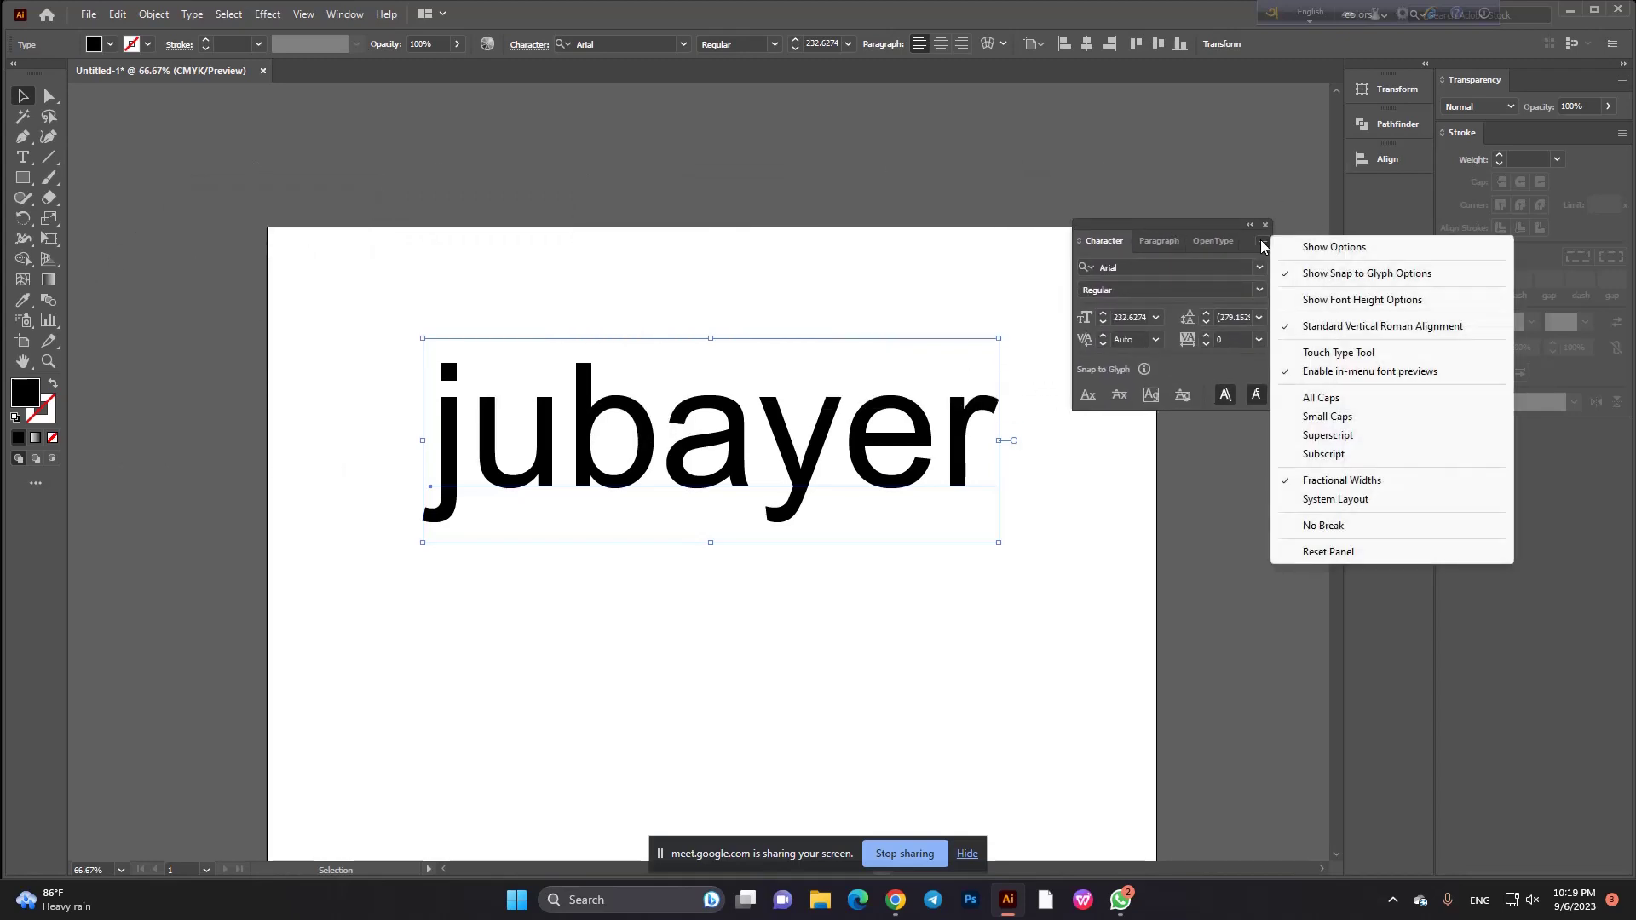
pyautogui.click(1262, 245)
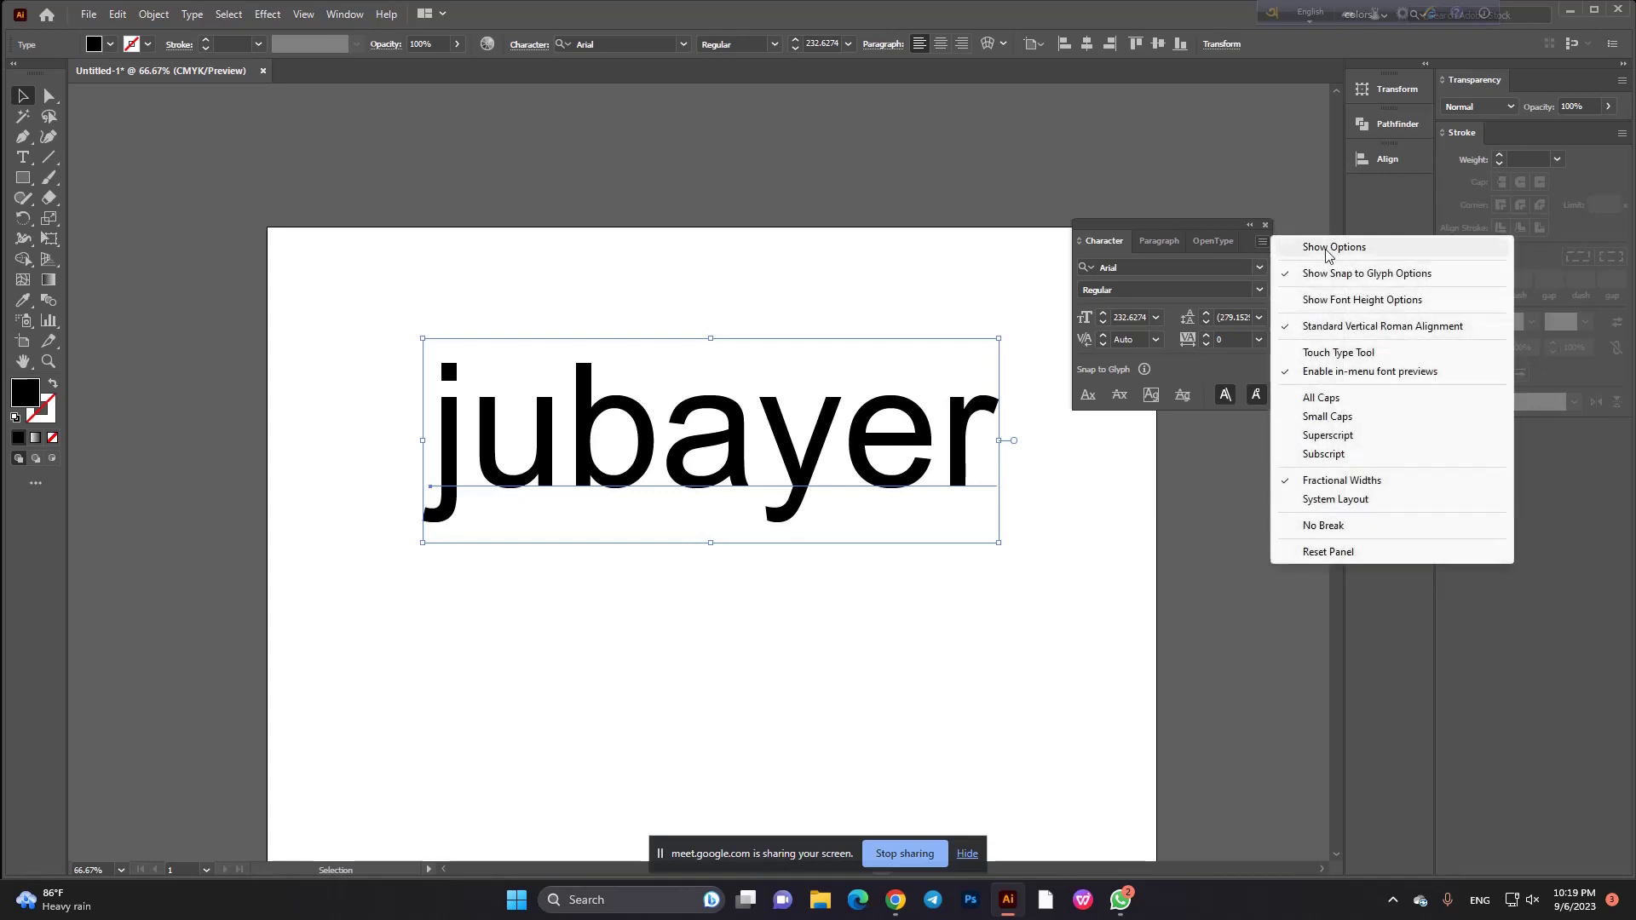
pyautogui.click(1291, 247)
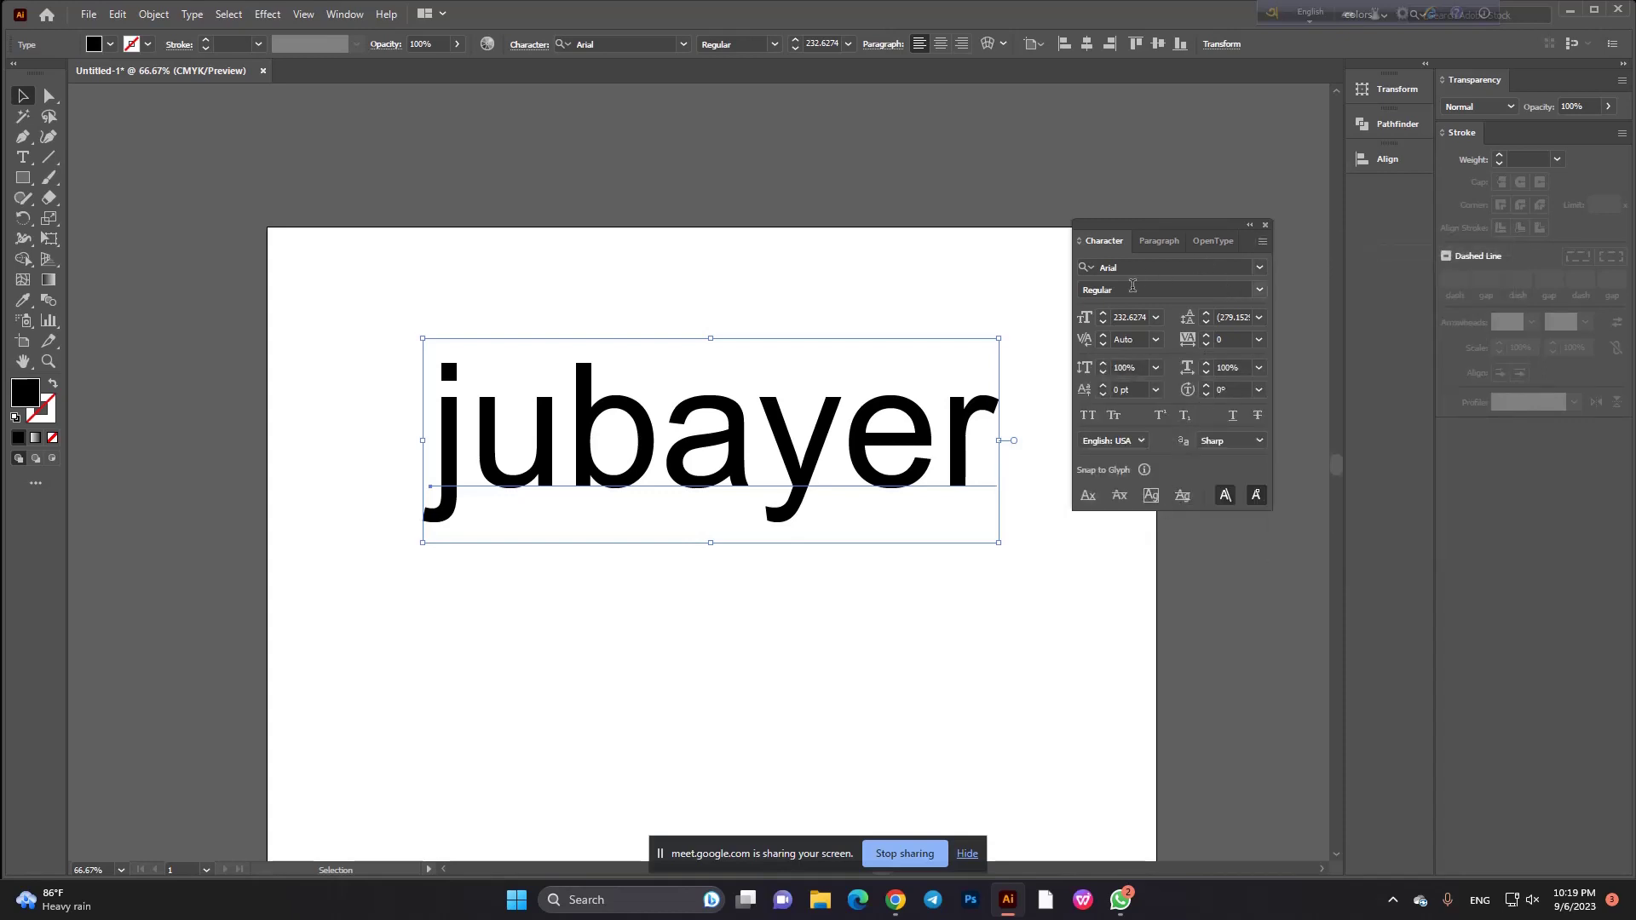
# Show the Character panel's full options, reselect jubayer, and preview fonts in the font list.
pyautogui.click(1262, 243)
pyautogui.click(1369, 256)
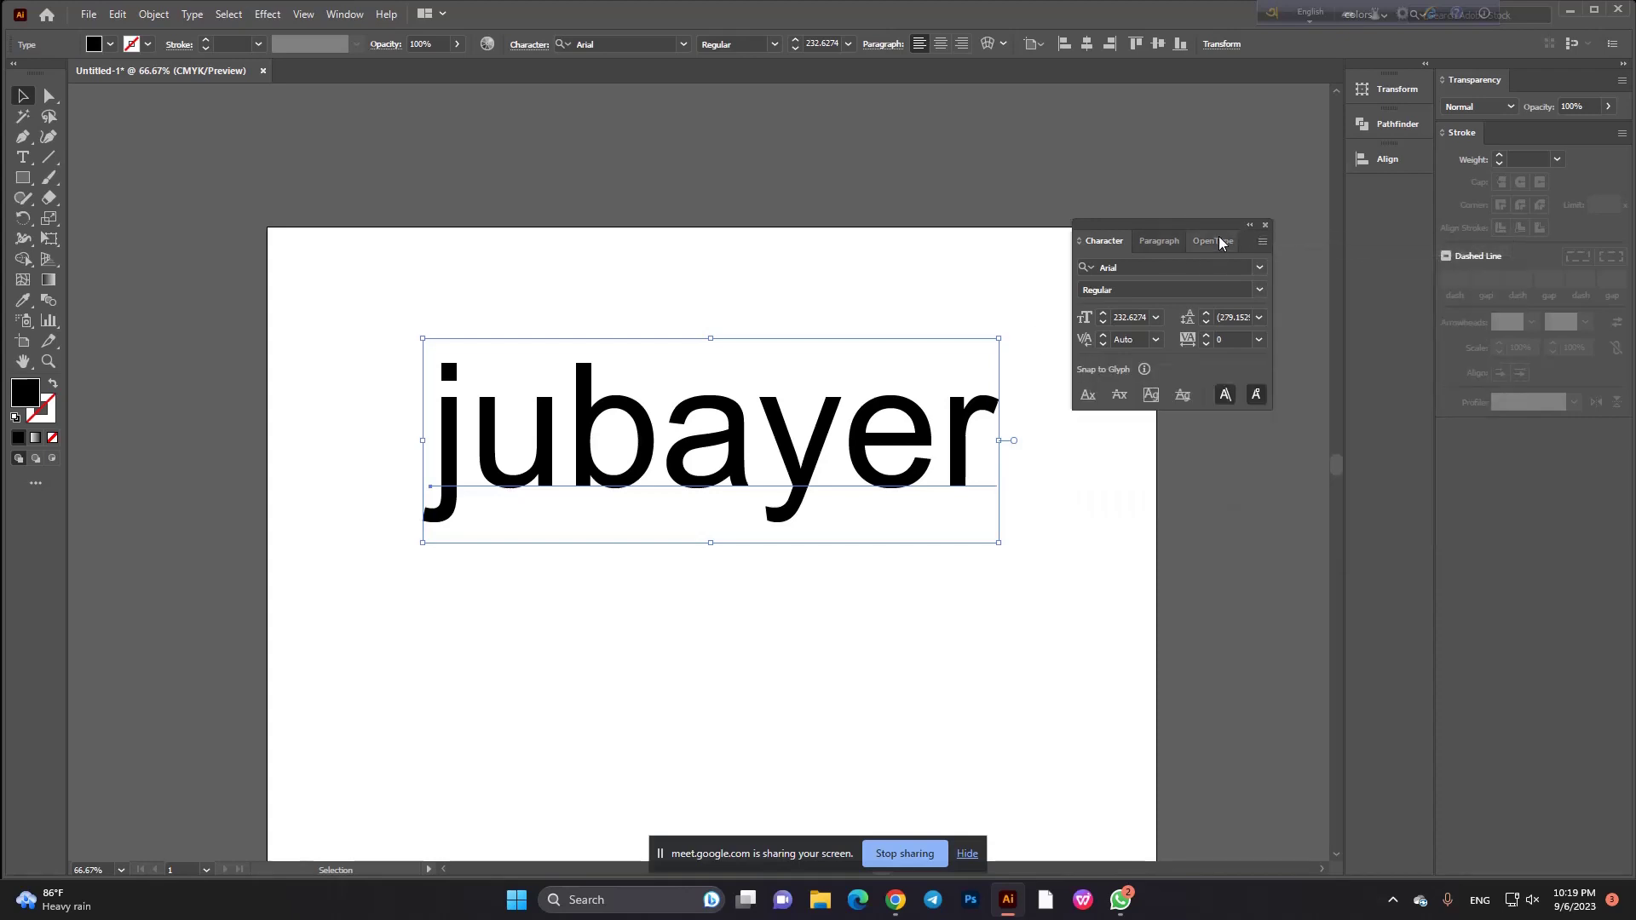
pyautogui.moveTo(1197, 242)
pyautogui.mouseDown()
pyautogui.moveTo(392, 176)
pyautogui.moveTo(346, 220)
pyautogui.moveTo(240, 223)
pyautogui.moveTo(1159, 239)
pyautogui.mouseUp()
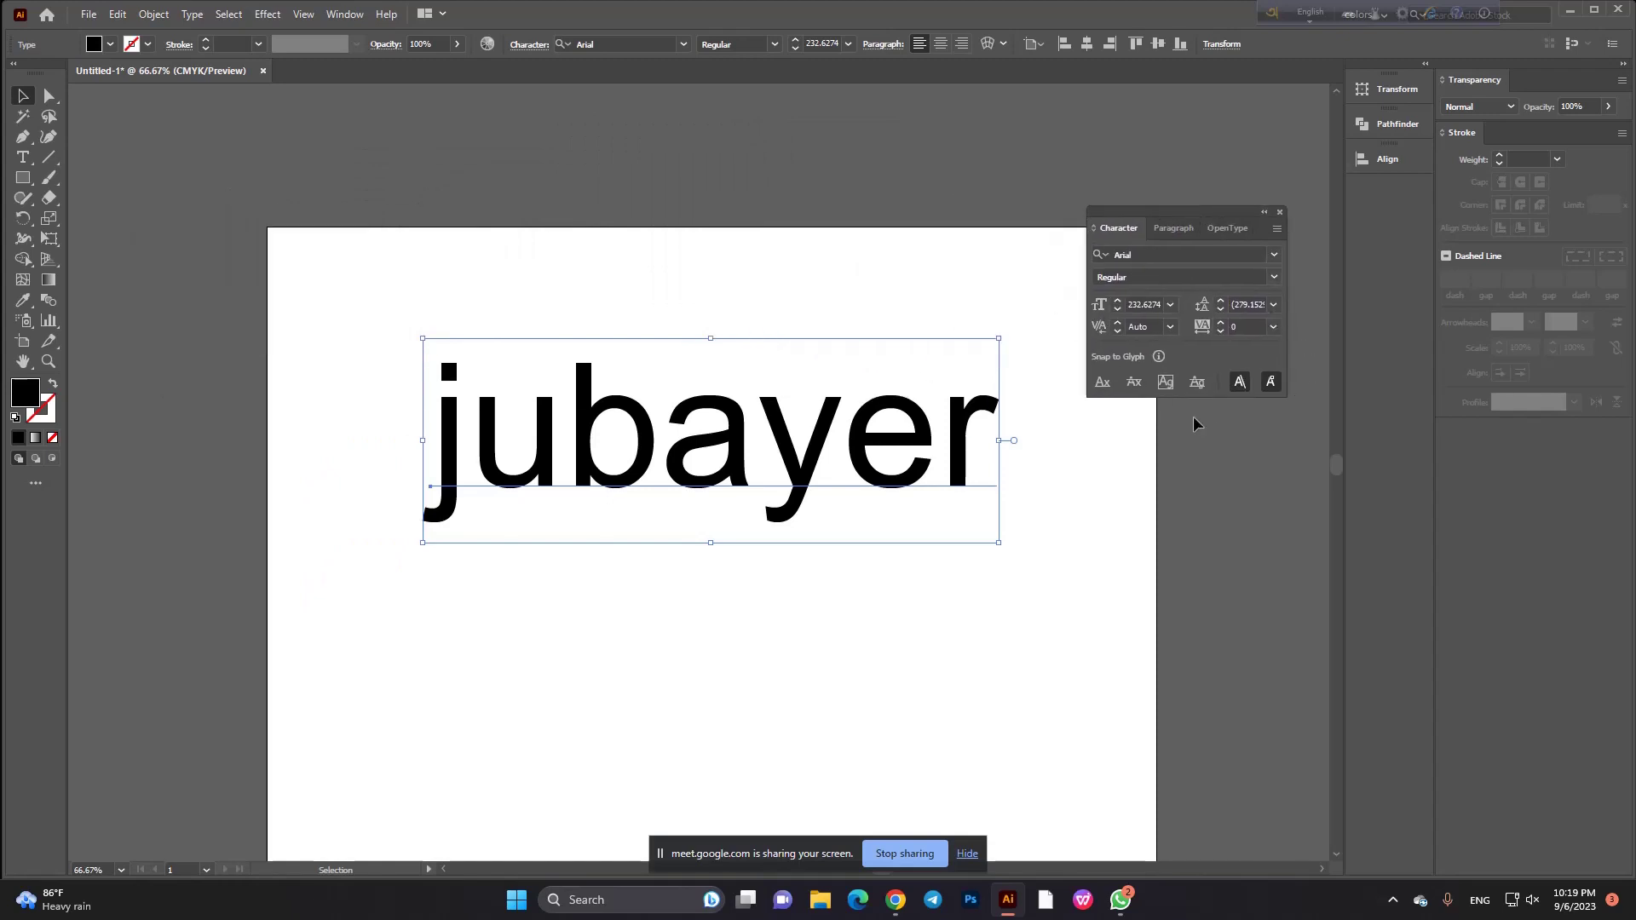
pyautogui.click(1276, 230)
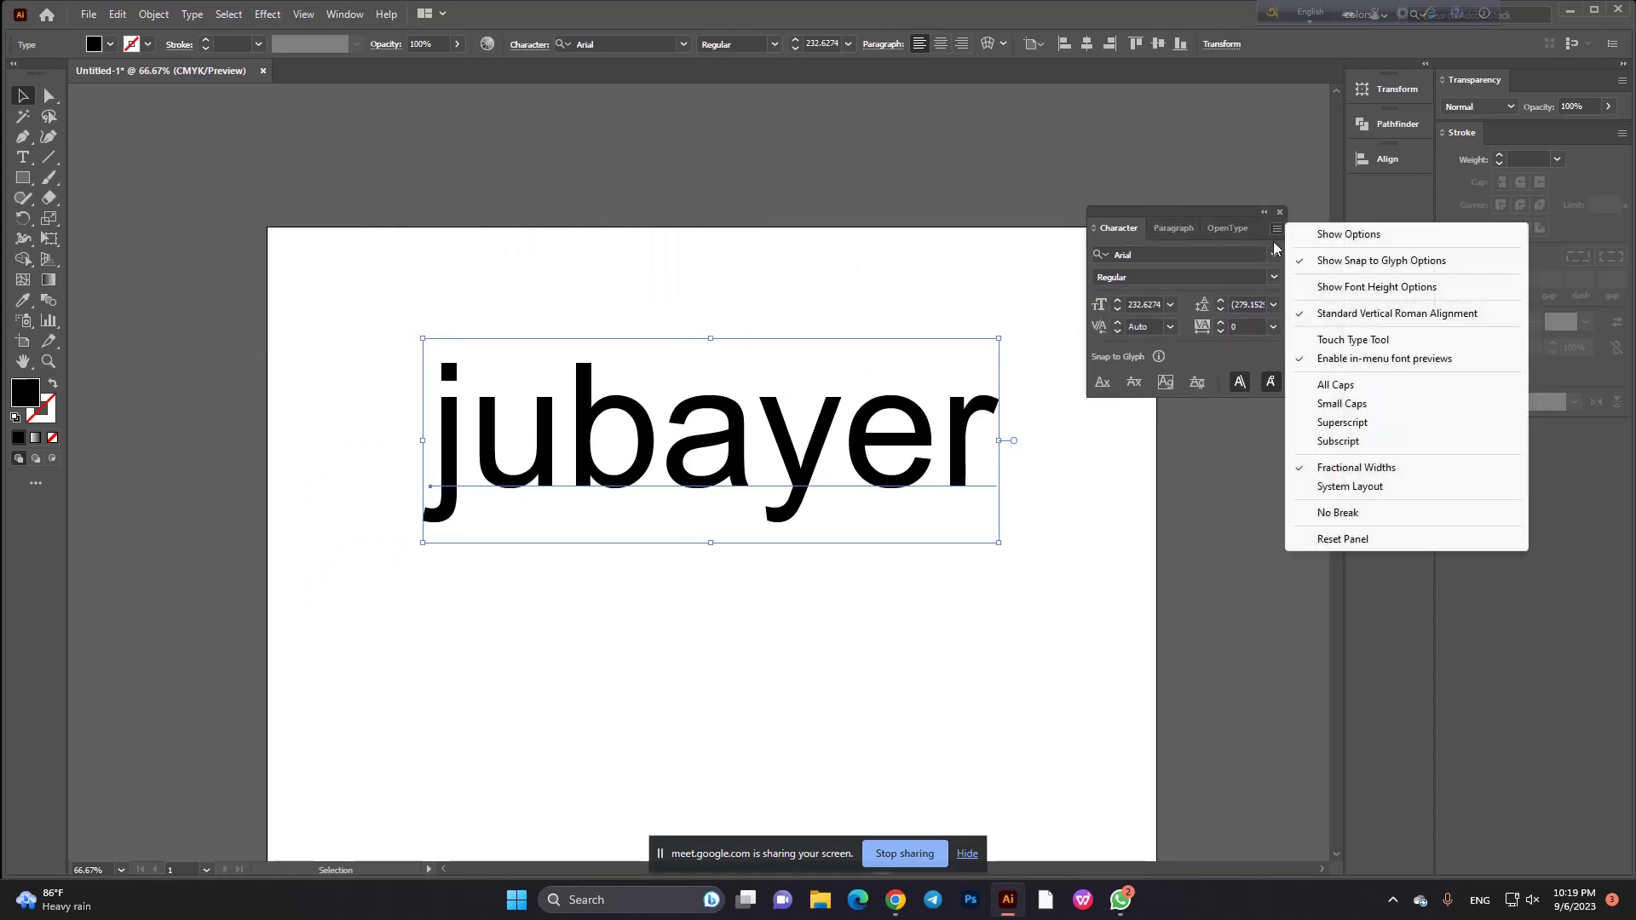
pyautogui.click(1322, 230)
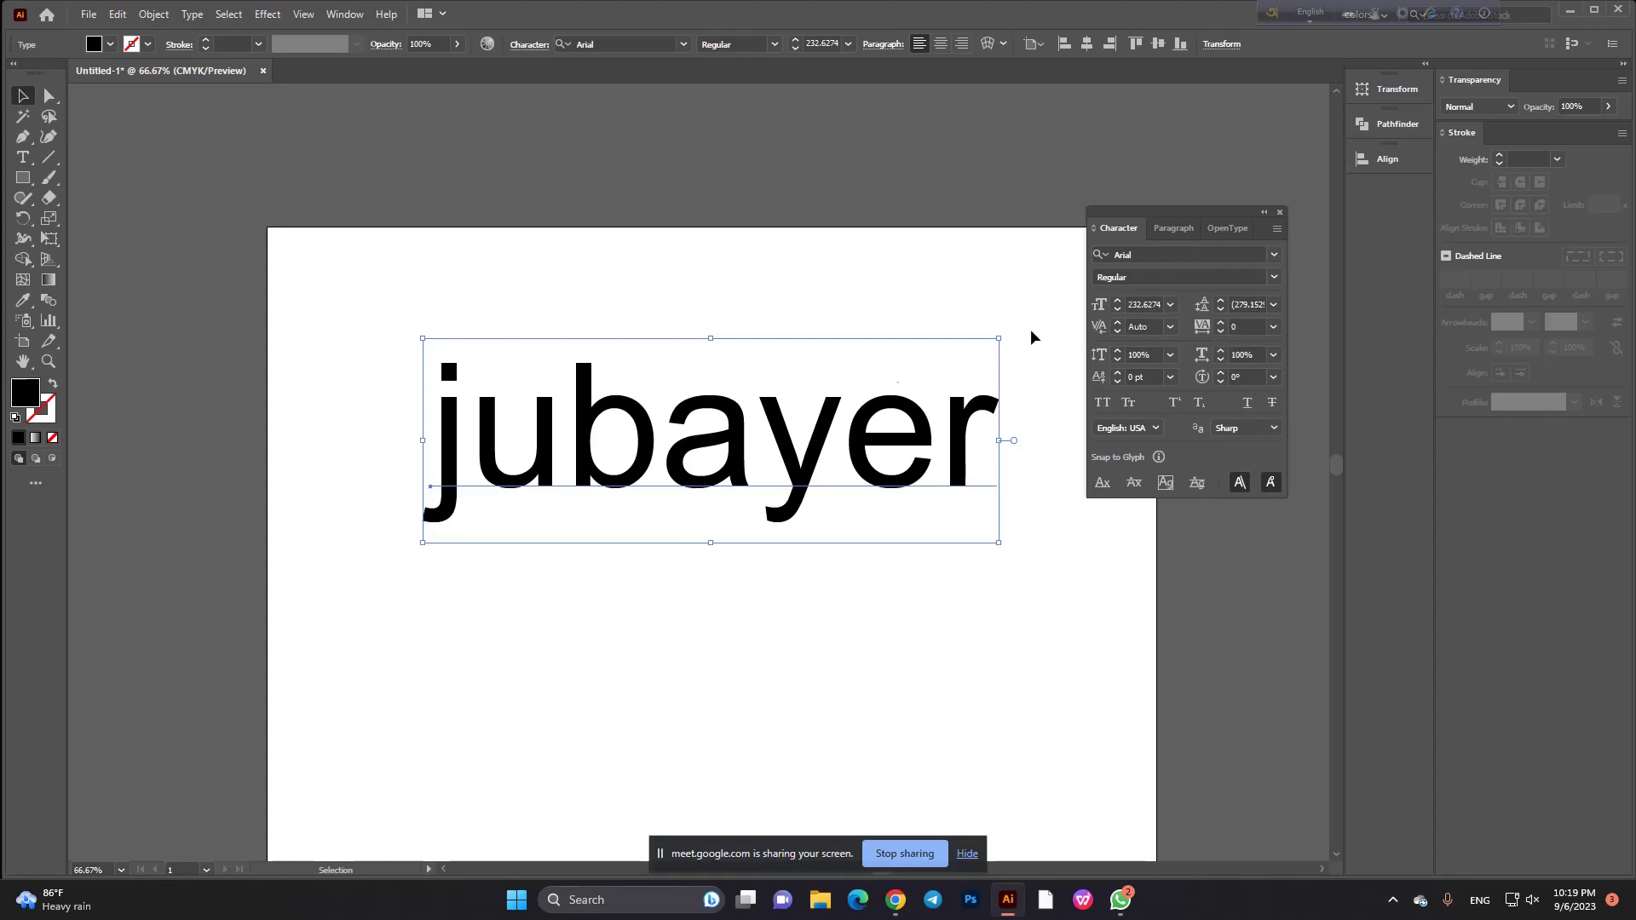
pyautogui.moveTo(409, 254); pyautogui.dragTo(778, 539)
pyautogui.click(1274, 254)
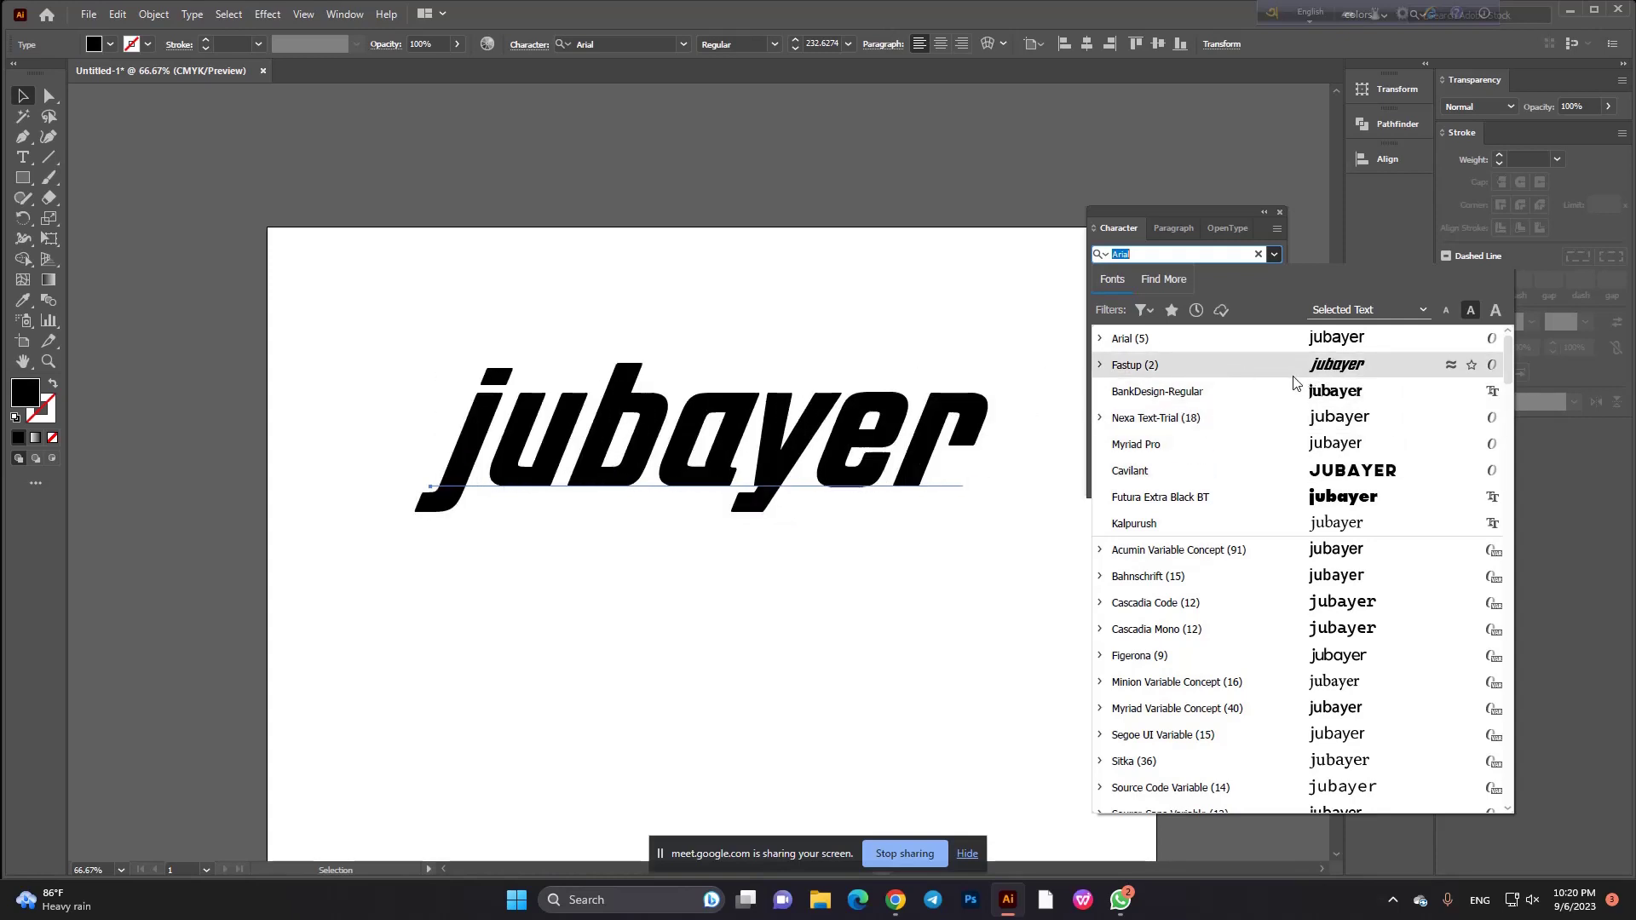
# Scroll through the font list previewing fonts and apply Fastup to jubayer.
pyautogui.scroll(-1, 1254, 512)
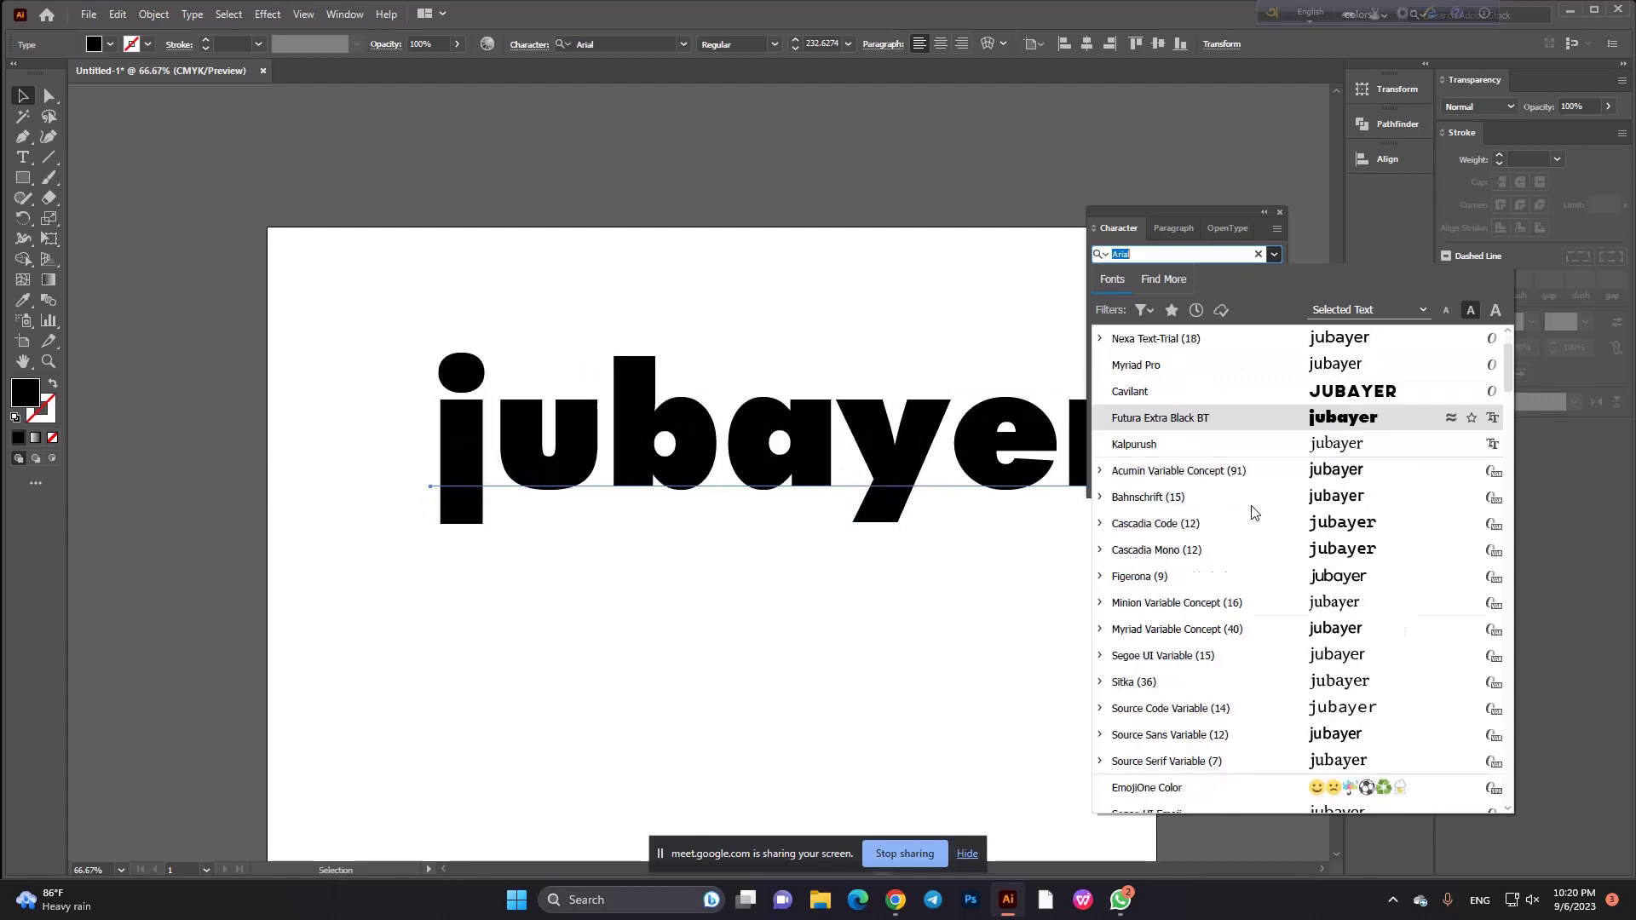
pyautogui.scroll(-5, 1254, 512)
pyautogui.scroll(-5, 1233, 677)
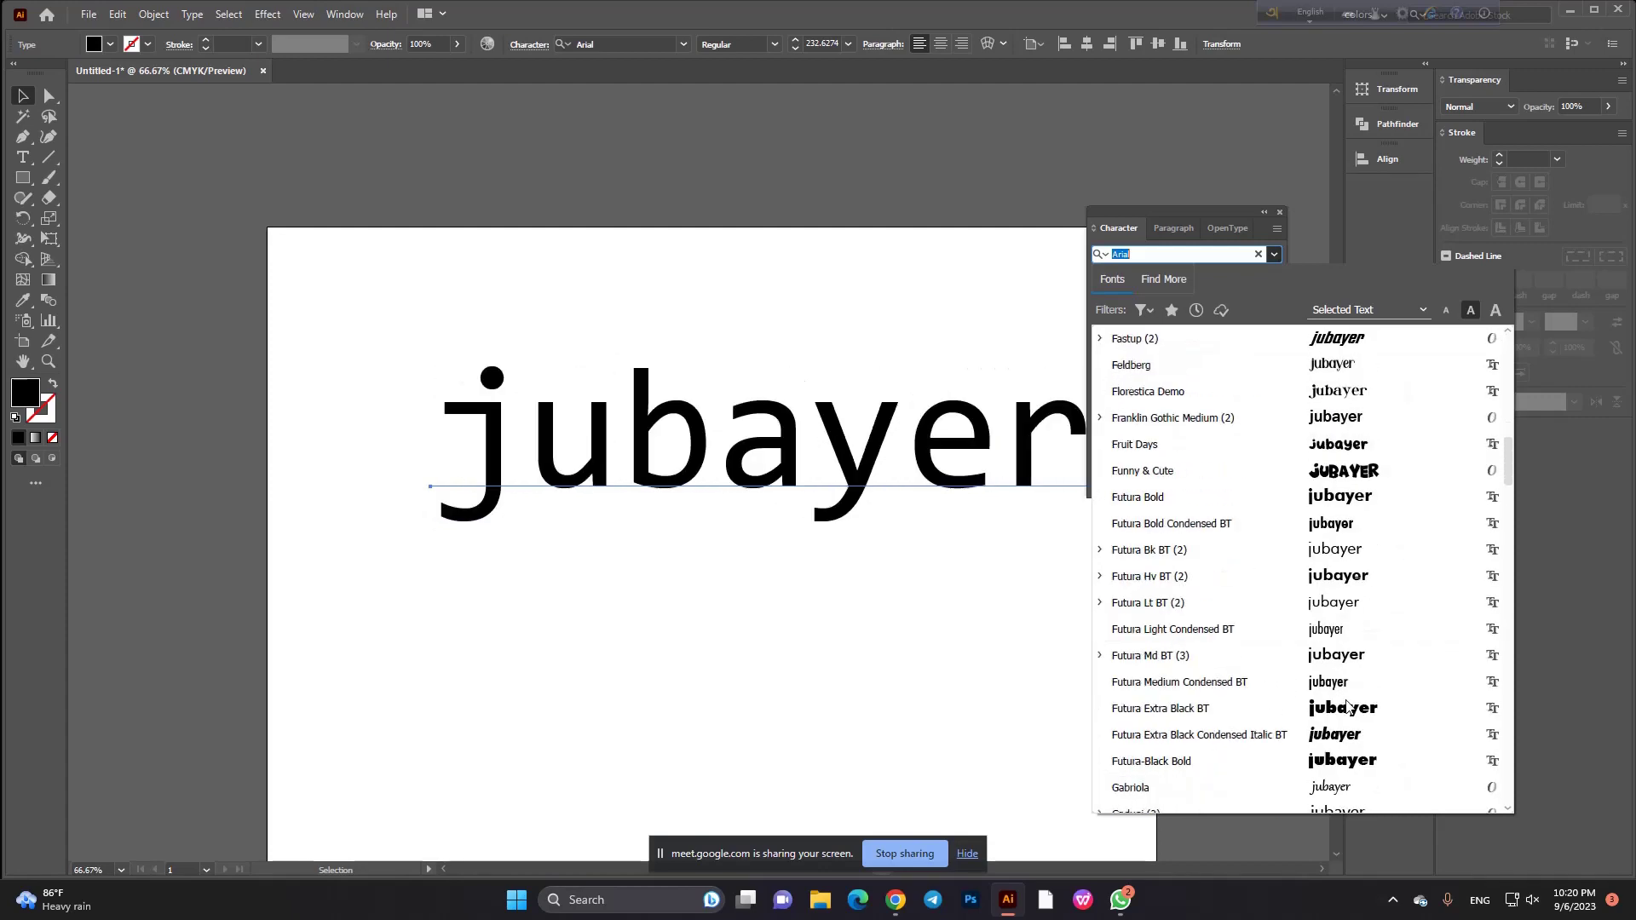
pyautogui.scroll(-2, 1233, 677)
pyautogui.scroll(-3, 1244, 678)
pyautogui.scroll(-3, 1278, 680)
pyautogui.scroll(3, 1310, 680)
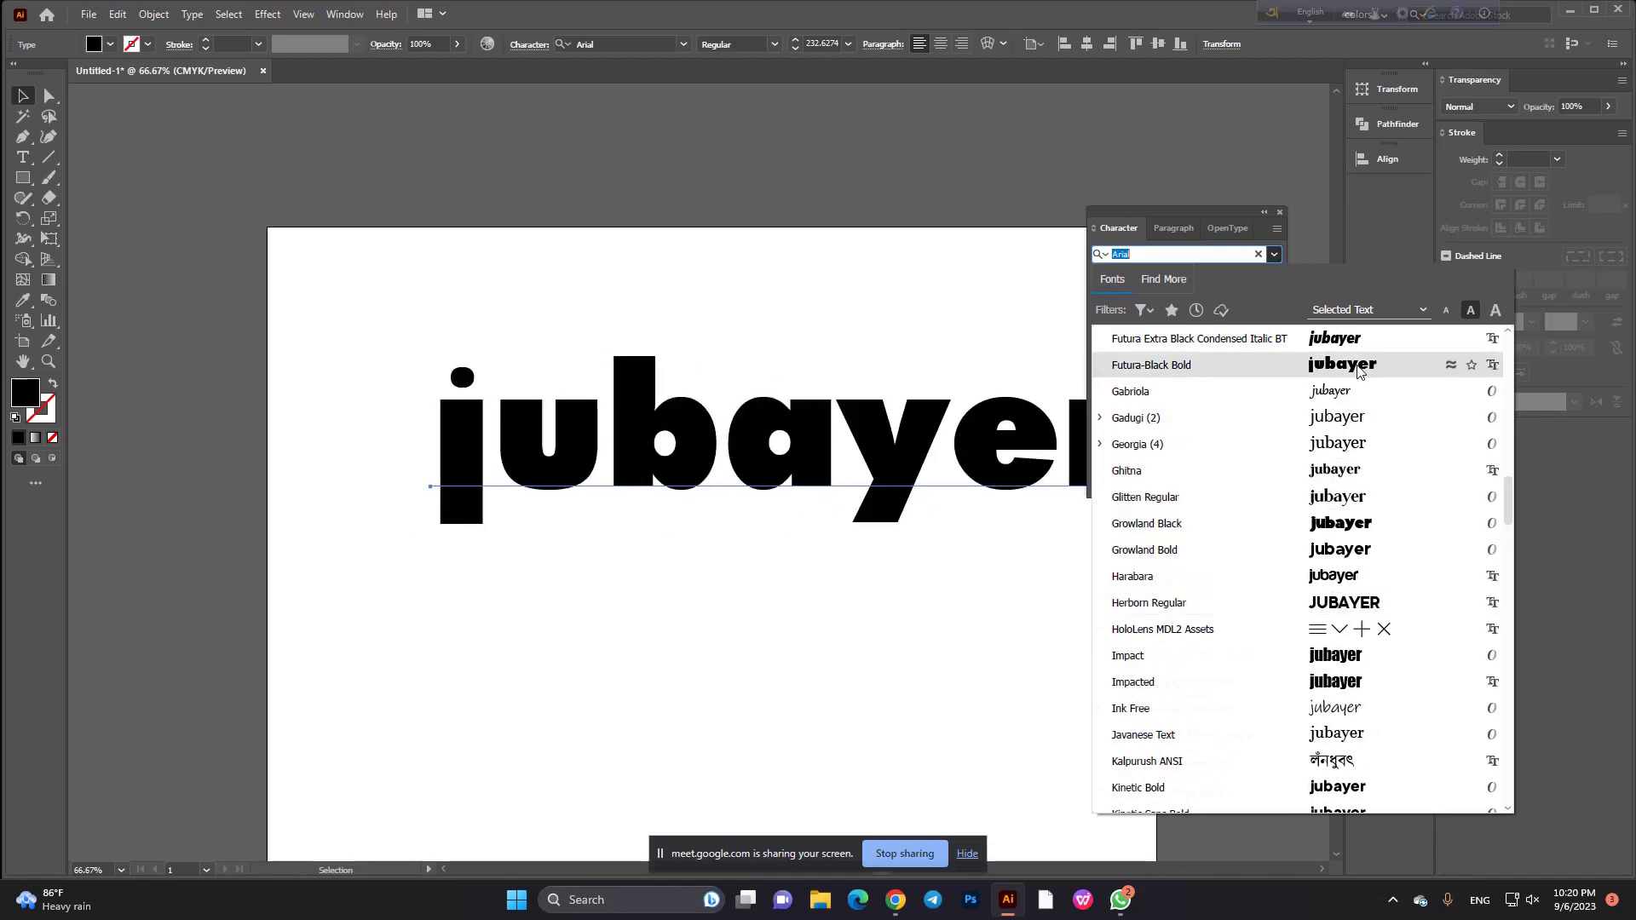
pyautogui.scroll(-6, 1282, 540)
pyautogui.scroll(6, 1287, 708)
pyautogui.scroll(6, 1295, 716)
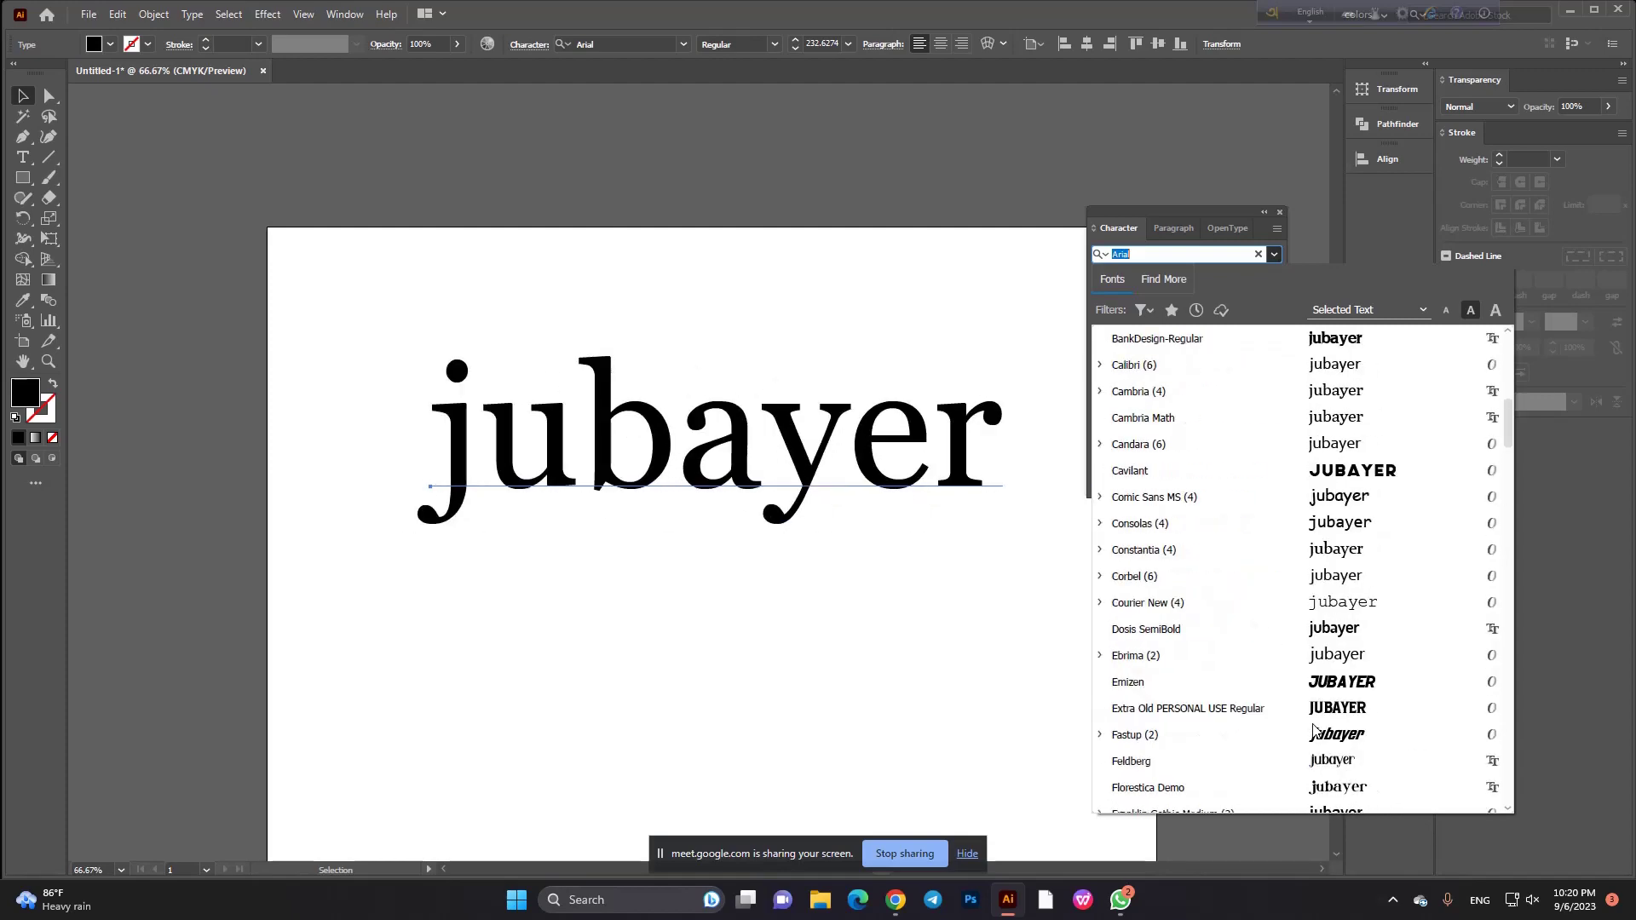
pyautogui.scroll(5, 1314, 731)
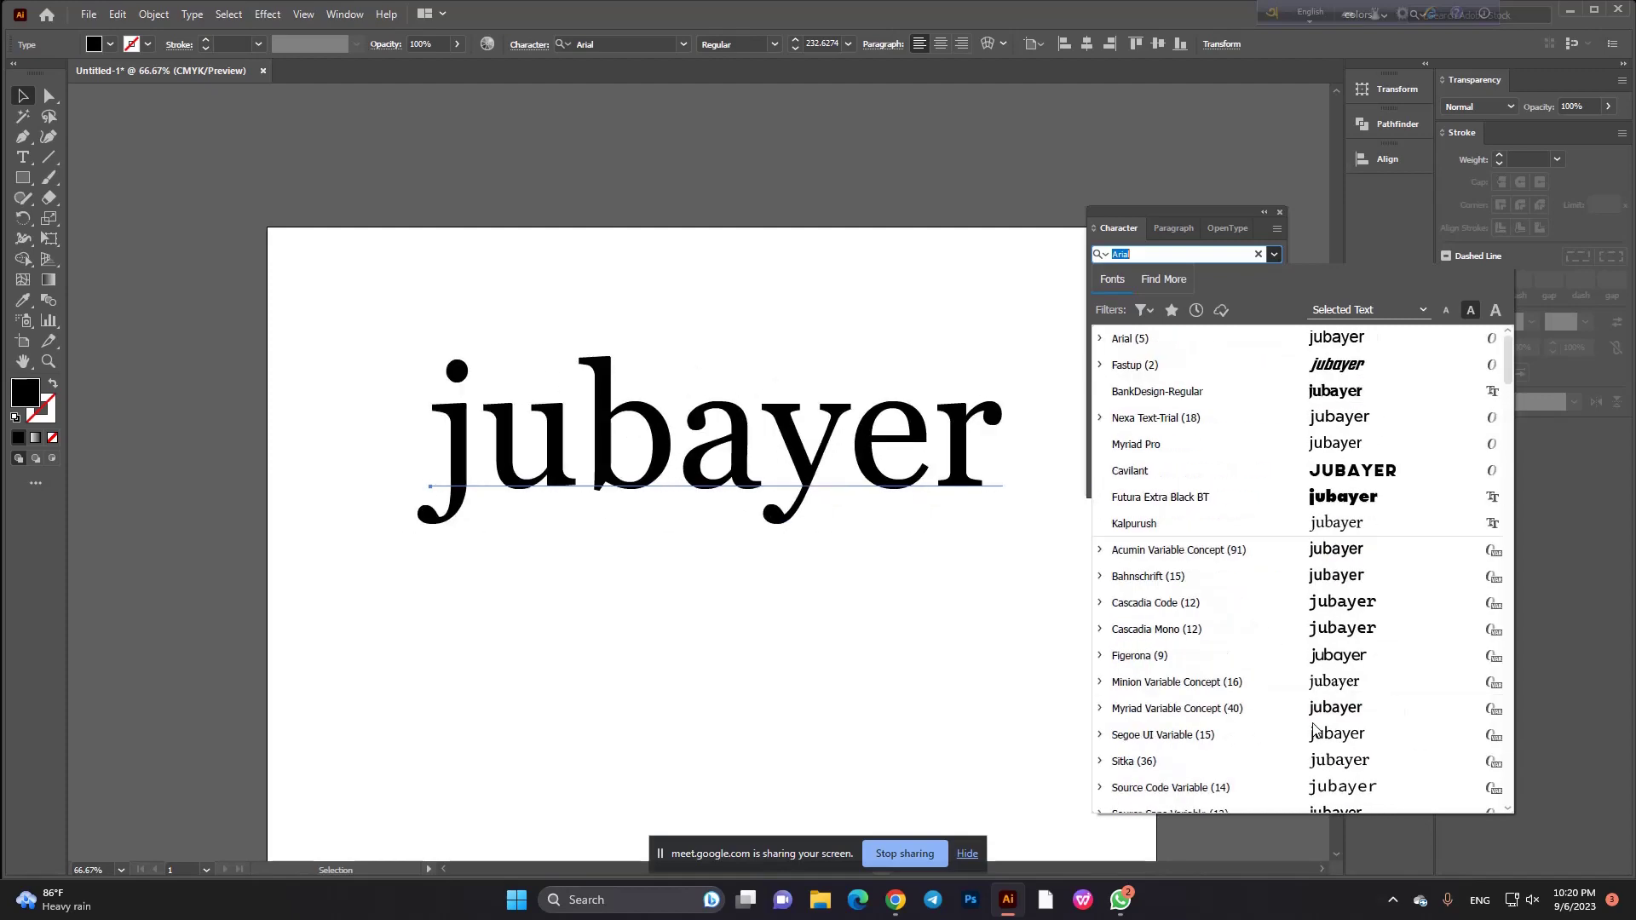
pyautogui.click(1325, 367)
# Shift the Fastup jubayer left and scale it down to about 170 pt.
pyautogui.moveTo(554, 278); pyautogui.dragTo(789, 589)
pyautogui.moveTo(801, 488); pyautogui.dragTo(680, 489)
pyautogui.moveTo(900, 591); pyautogui.dragTo(491, 300)
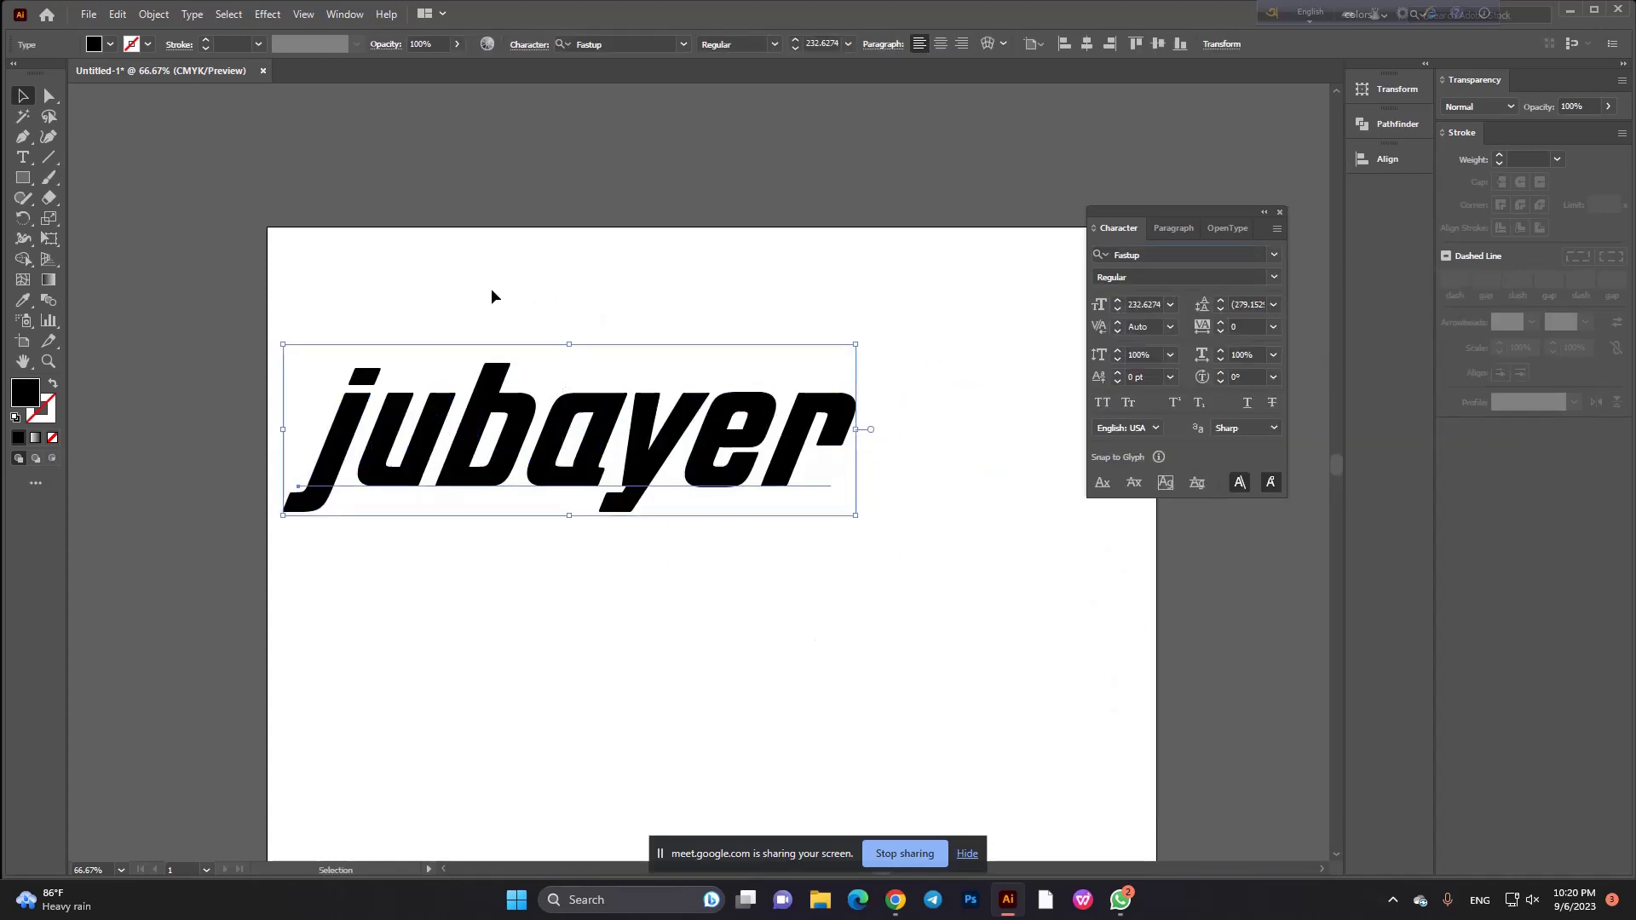
pyautogui.moveTo(855, 517); pyautogui.dragTo(767, 583)
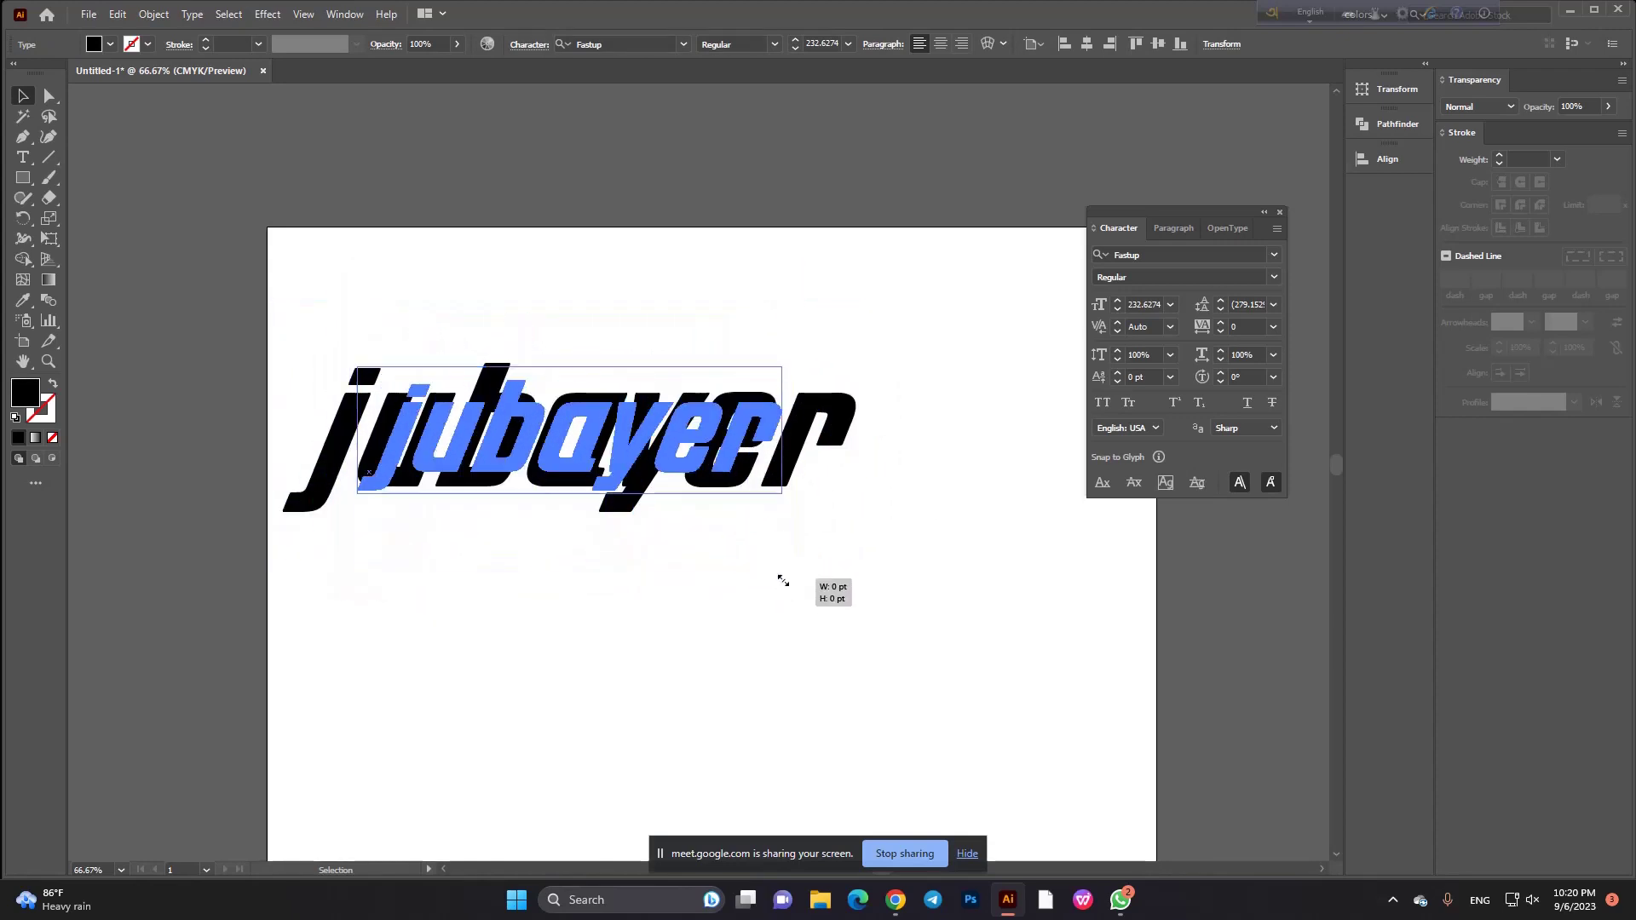
pyautogui.moveTo(767, 583)
pyautogui.mouseDown()
pyautogui.moveTo(908, 630)
pyautogui.moveTo(694, 541)
pyautogui.moveTo(917, 629)
pyautogui.moveTo(733, 526)
pyautogui.moveTo(841, 577)
pyautogui.moveTo(687, 533)
pyautogui.moveTo(1008, 668)
pyautogui.moveTo(734, 577)
pyautogui.moveTo(884, 614)
pyautogui.moveTo(1089, 712)
pyautogui.moveTo(665, 555)
pyautogui.moveTo(328, 388)
pyautogui.moveTo(515, 504)
pyautogui.moveTo(946, 658)
pyautogui.moveTo(359, 408)
pyautogui.moveTo(1056, 679)
pyautogui.moveTo(833, 595)
pyautogui.moveTo(662, 500)
pyautogui.moveTo(764, 566)
pyautogui.moveTo(1026, 650)
pyautogui.moveTo(781, 580)
pyautogui.moveTo(831, 525)
pyautogui.moveTo(788, 493)
pyautogui.mouseUp()
pyautogui.hotkey('ctrl', '=')
pyautogui.hotkey('ctrl', '=')
pyautogui.hotkey('ctrl', '-')
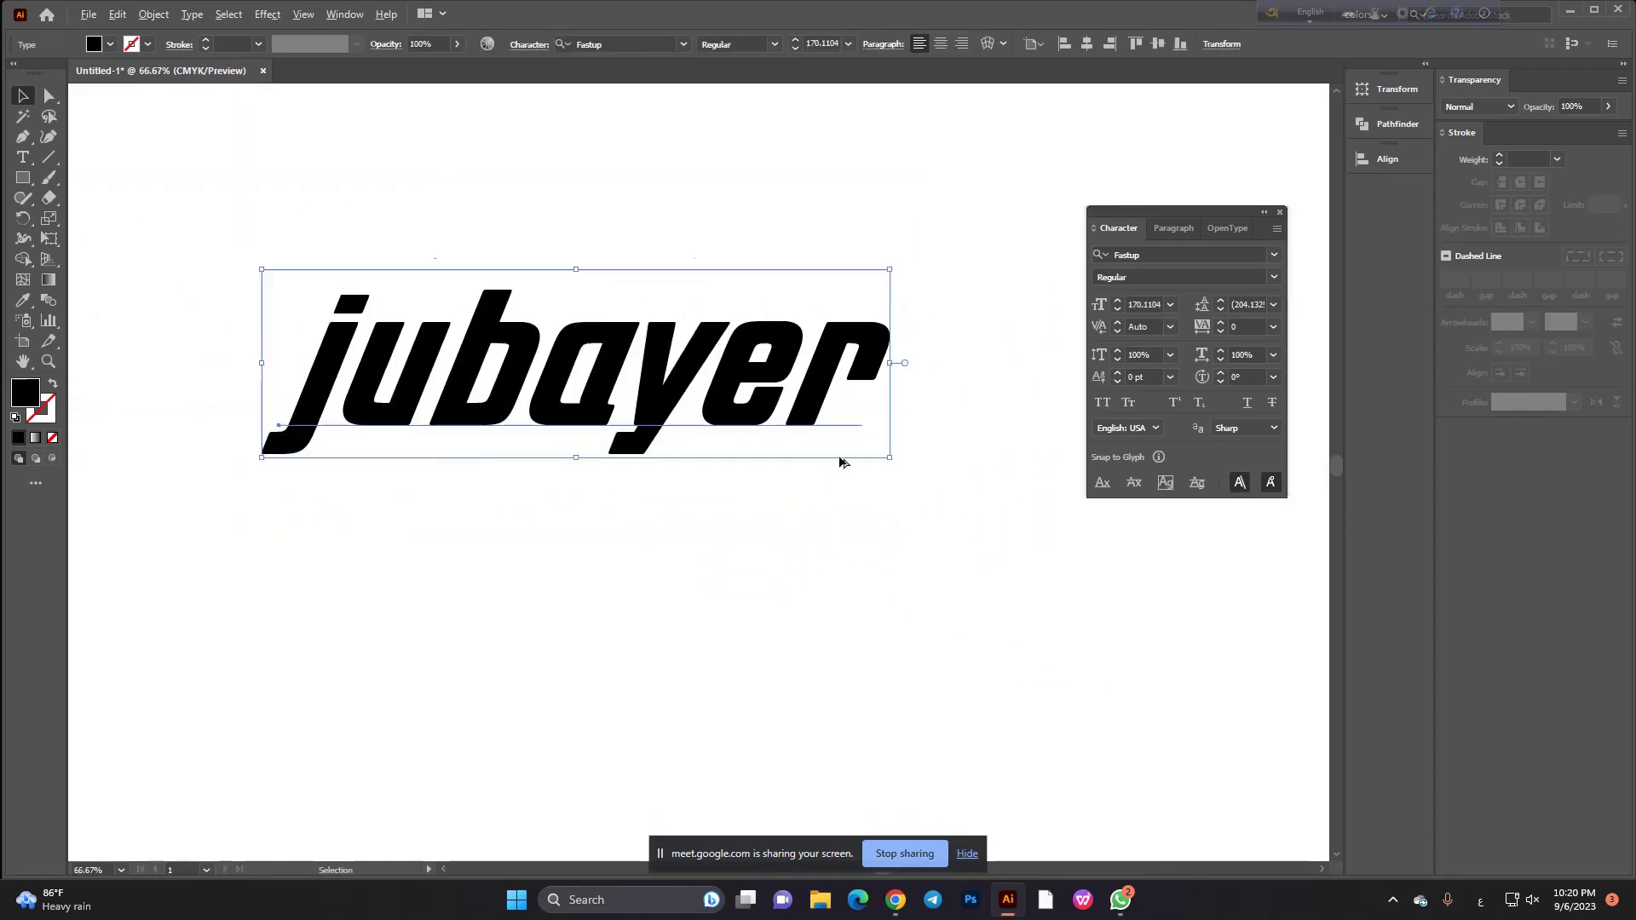
pyautogui.hotkey('ctrl', '-')
# Reposition the smaller jubayer text in the upper-left area of the artboard.
pyautogui.moveTo(675, 379); pyautogui.dragTo(551, 274)
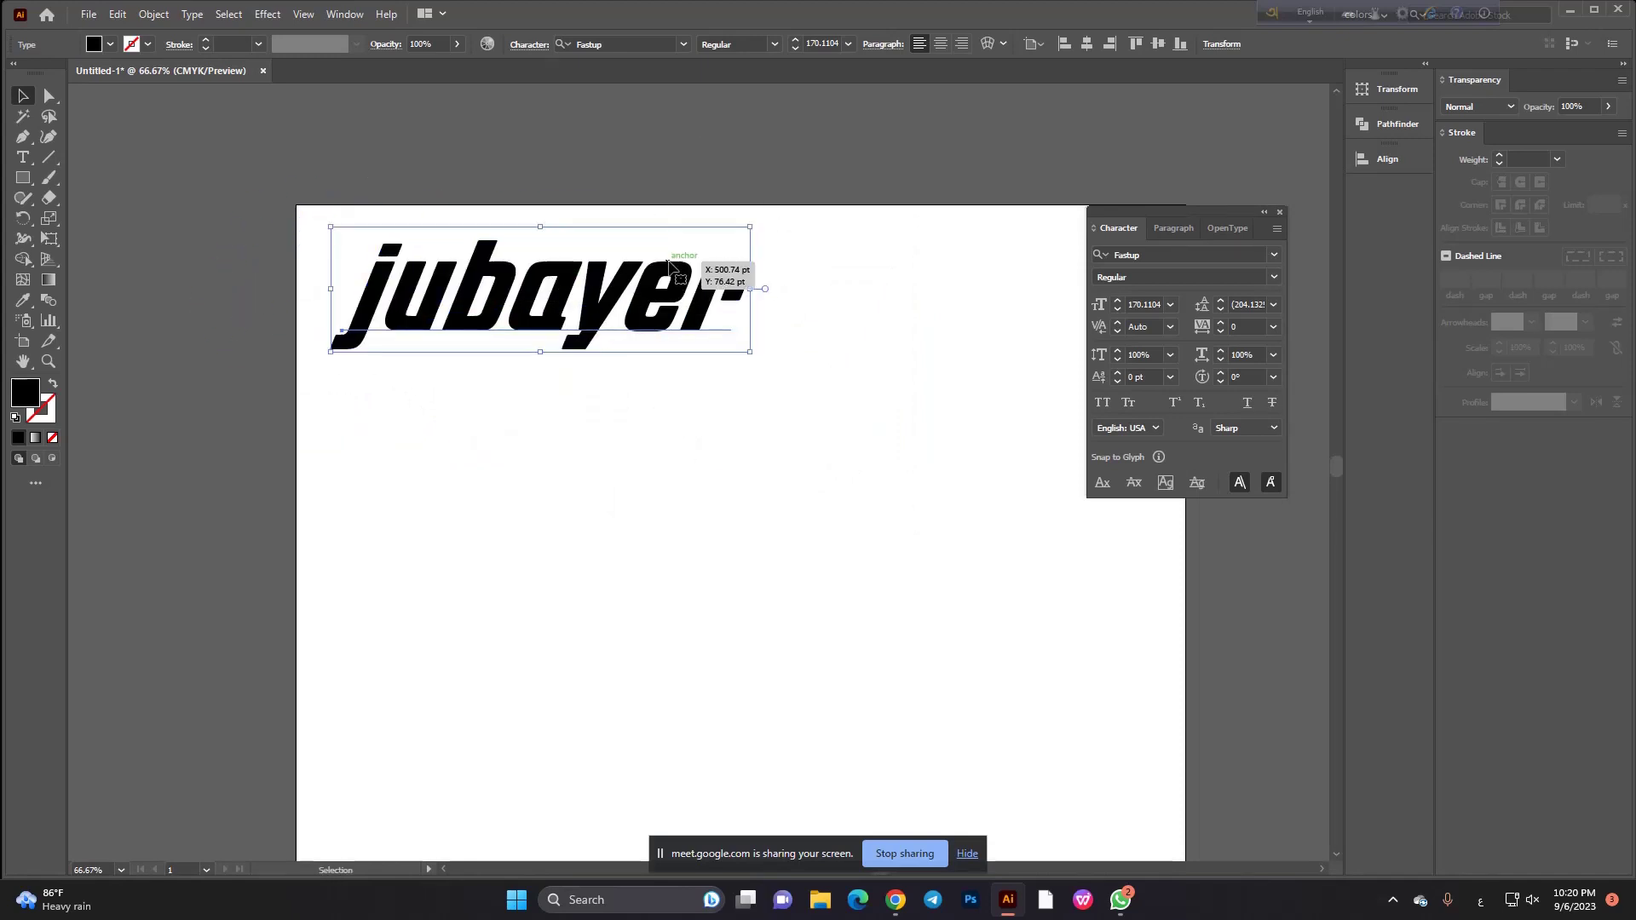
pyautogui.click(441, 475)
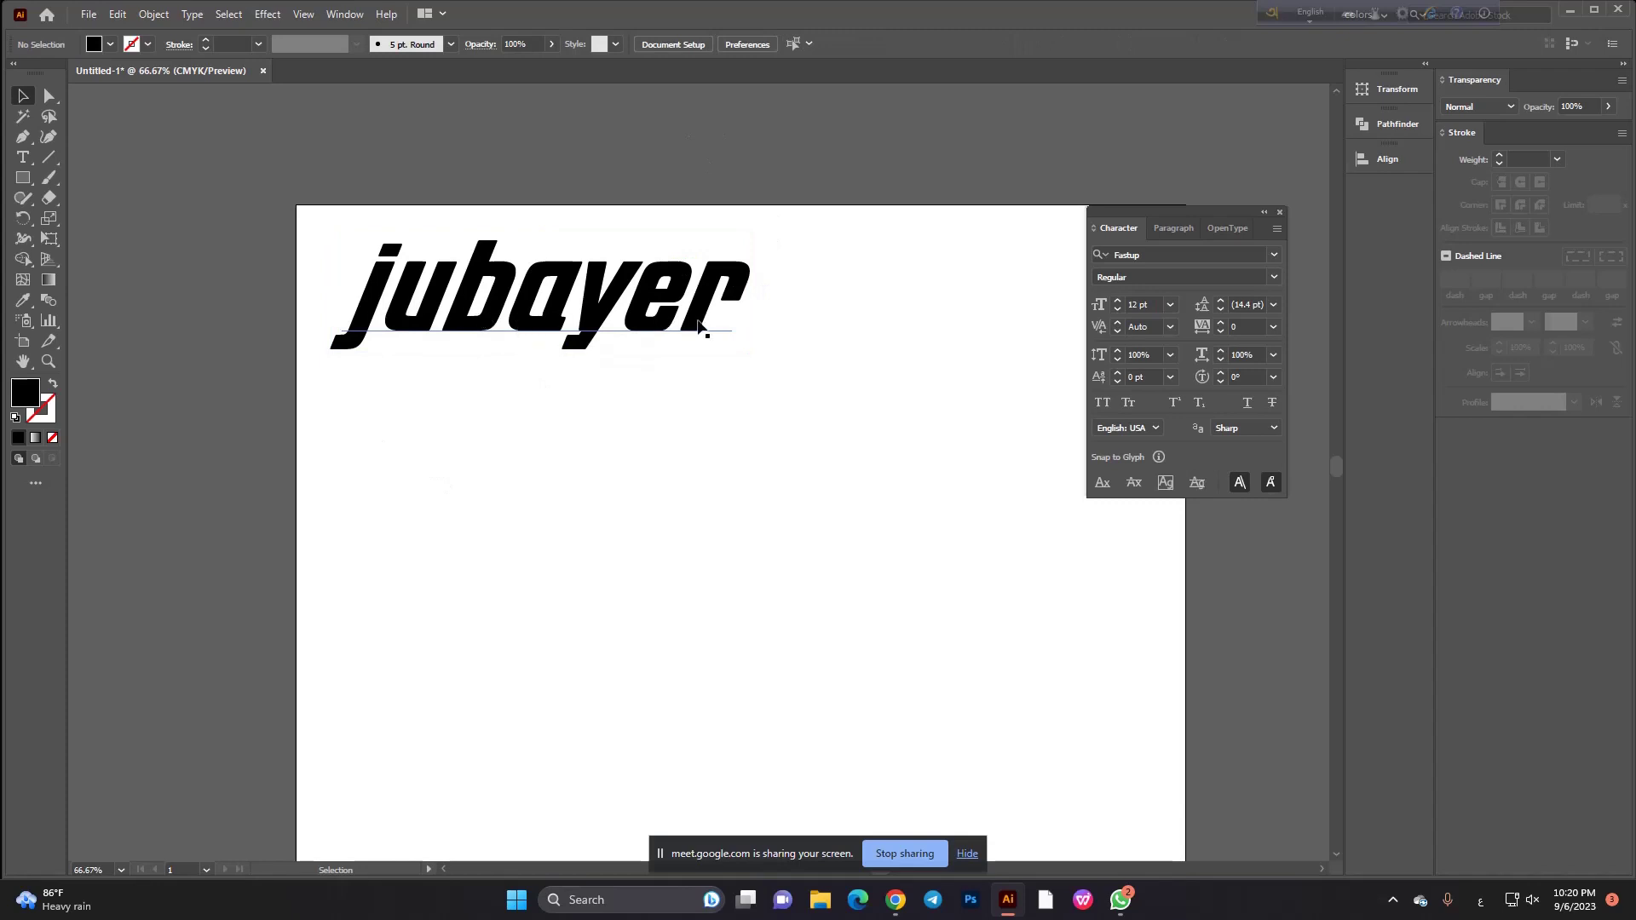
pyautogui.moveTo(547, 300)
pyautogui.mouseDown()
pyautogui.moveTo(630, 359)
pyautogui.moveTo(641, 419)
pyautogui.mouseUp()
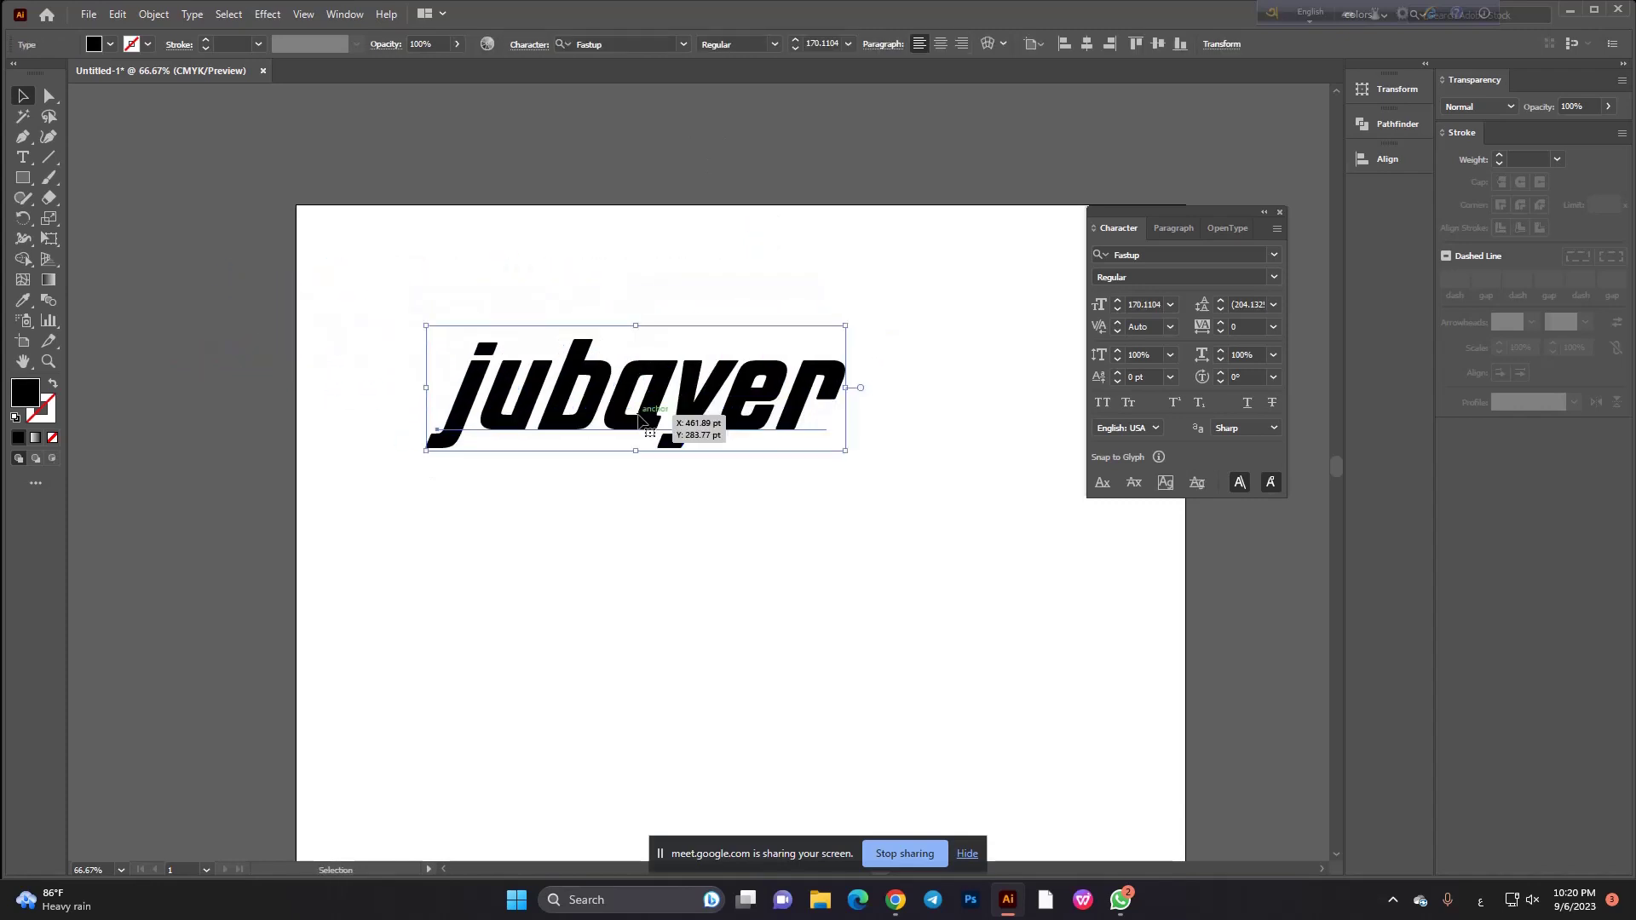
pyautogui.moveTo(641, 419)
pyautogui.mouseDown()
pyautogui.moveTo(594, 300)
pyautogui.moveTo(588, 317)
pyautogui.mouseUp()
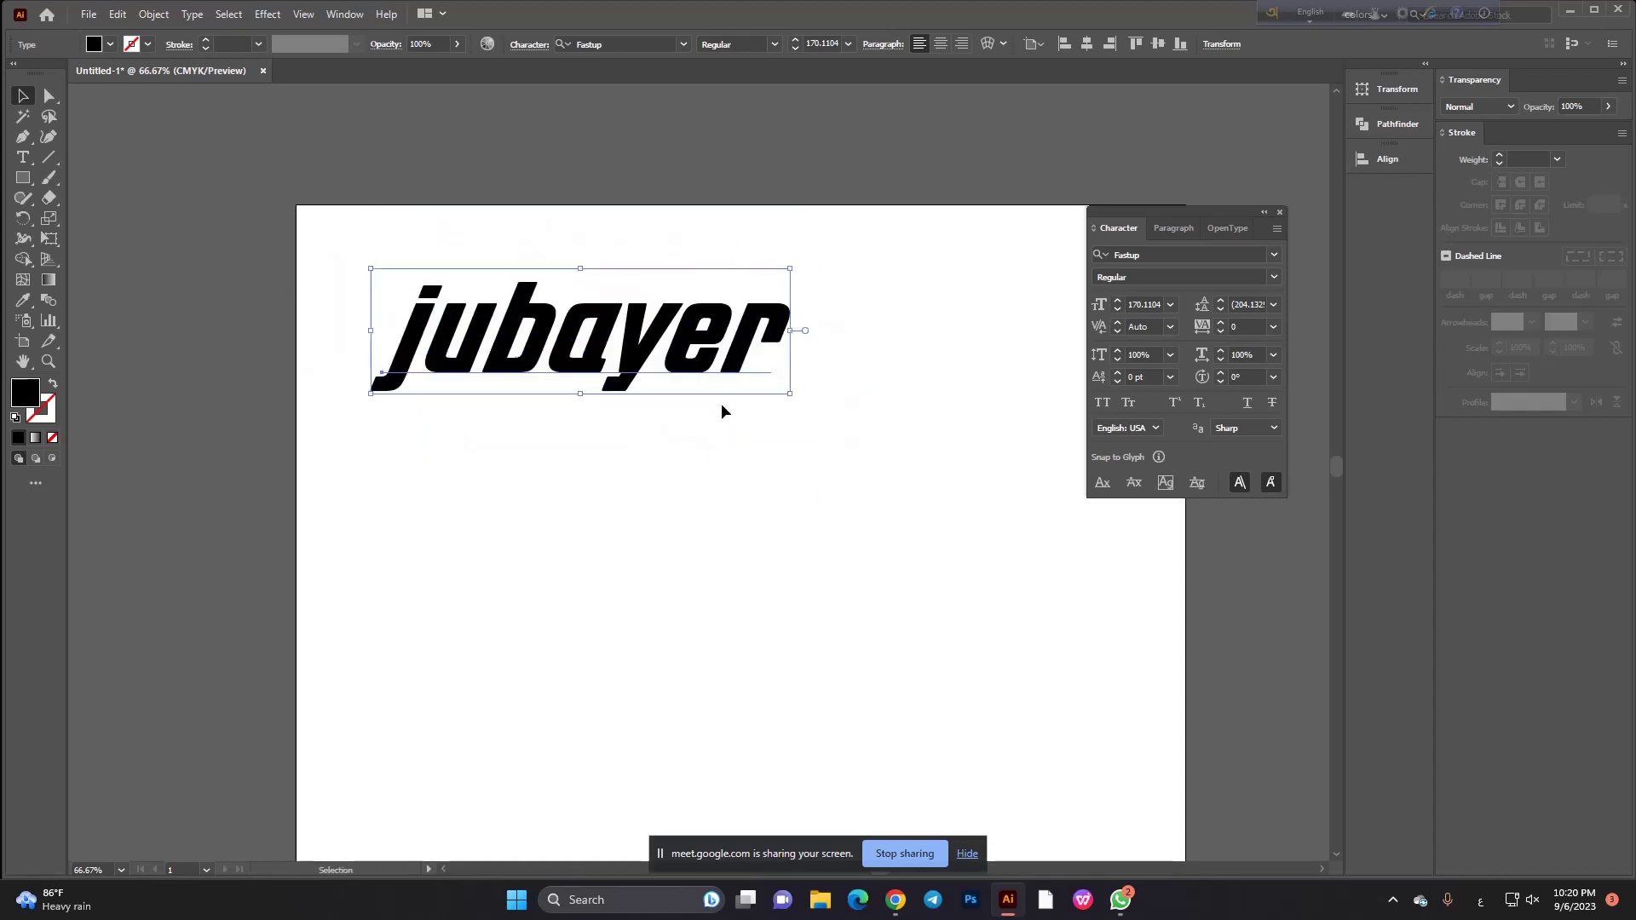
pyautogui.moveTo(716, 324); pyautogui.dragTo(622, 345)
pyautogui.moveTo(232, 240); pyautogui.dragTo(452, 417)
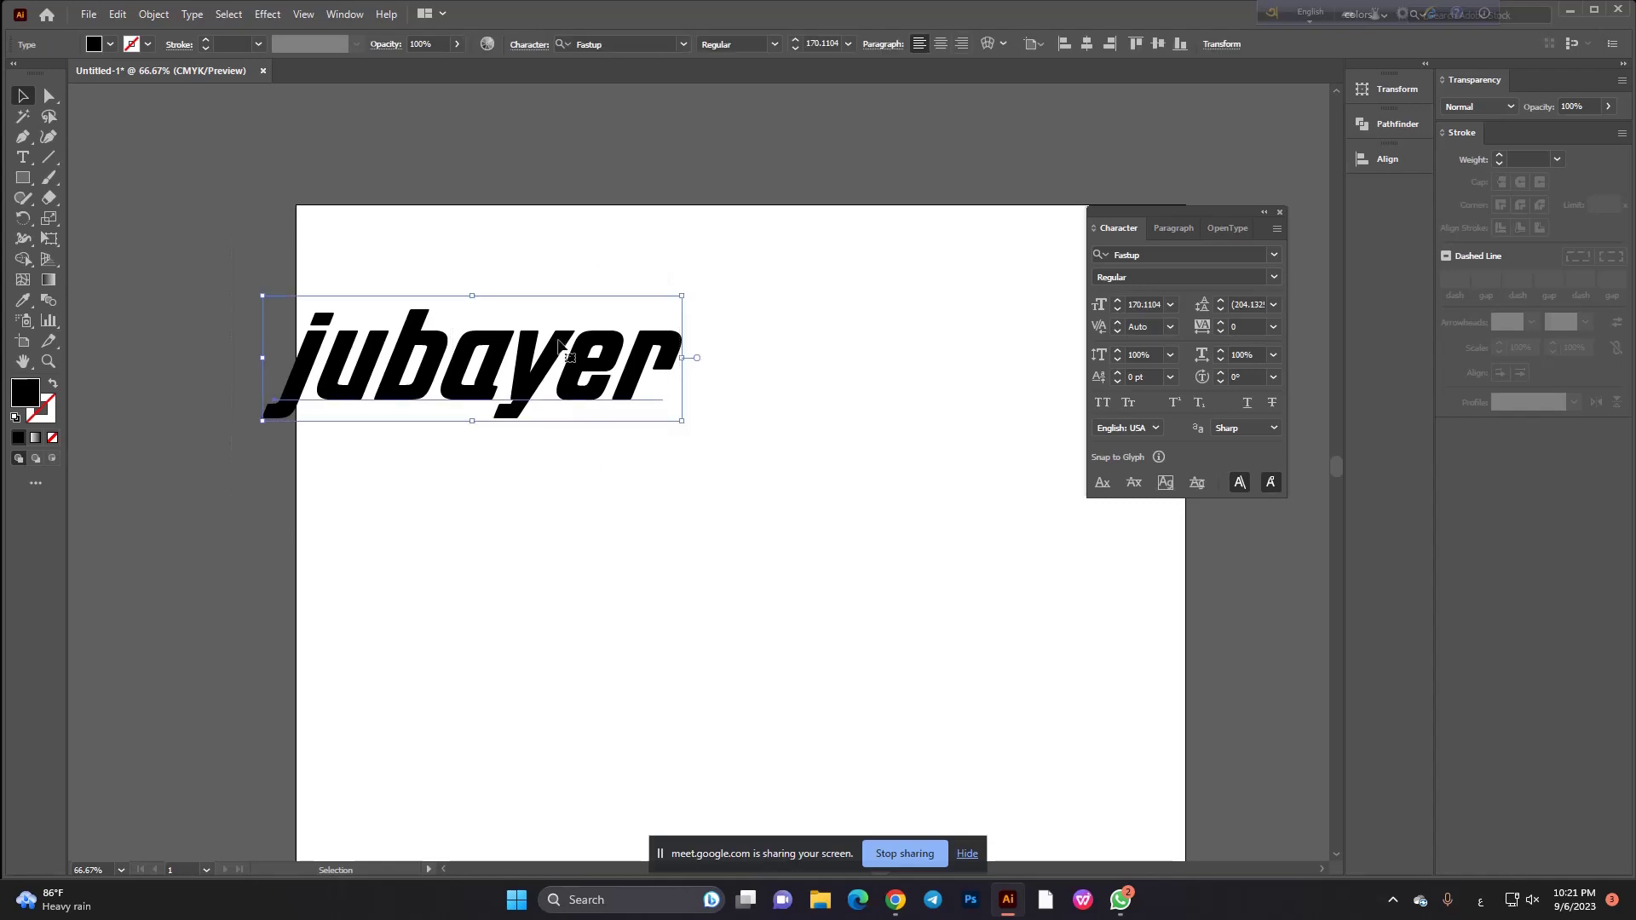
pyautogui.moveTo(478, 358); pyautogui.dragTo(611, 339)
pyautogui.click(1276, 230)
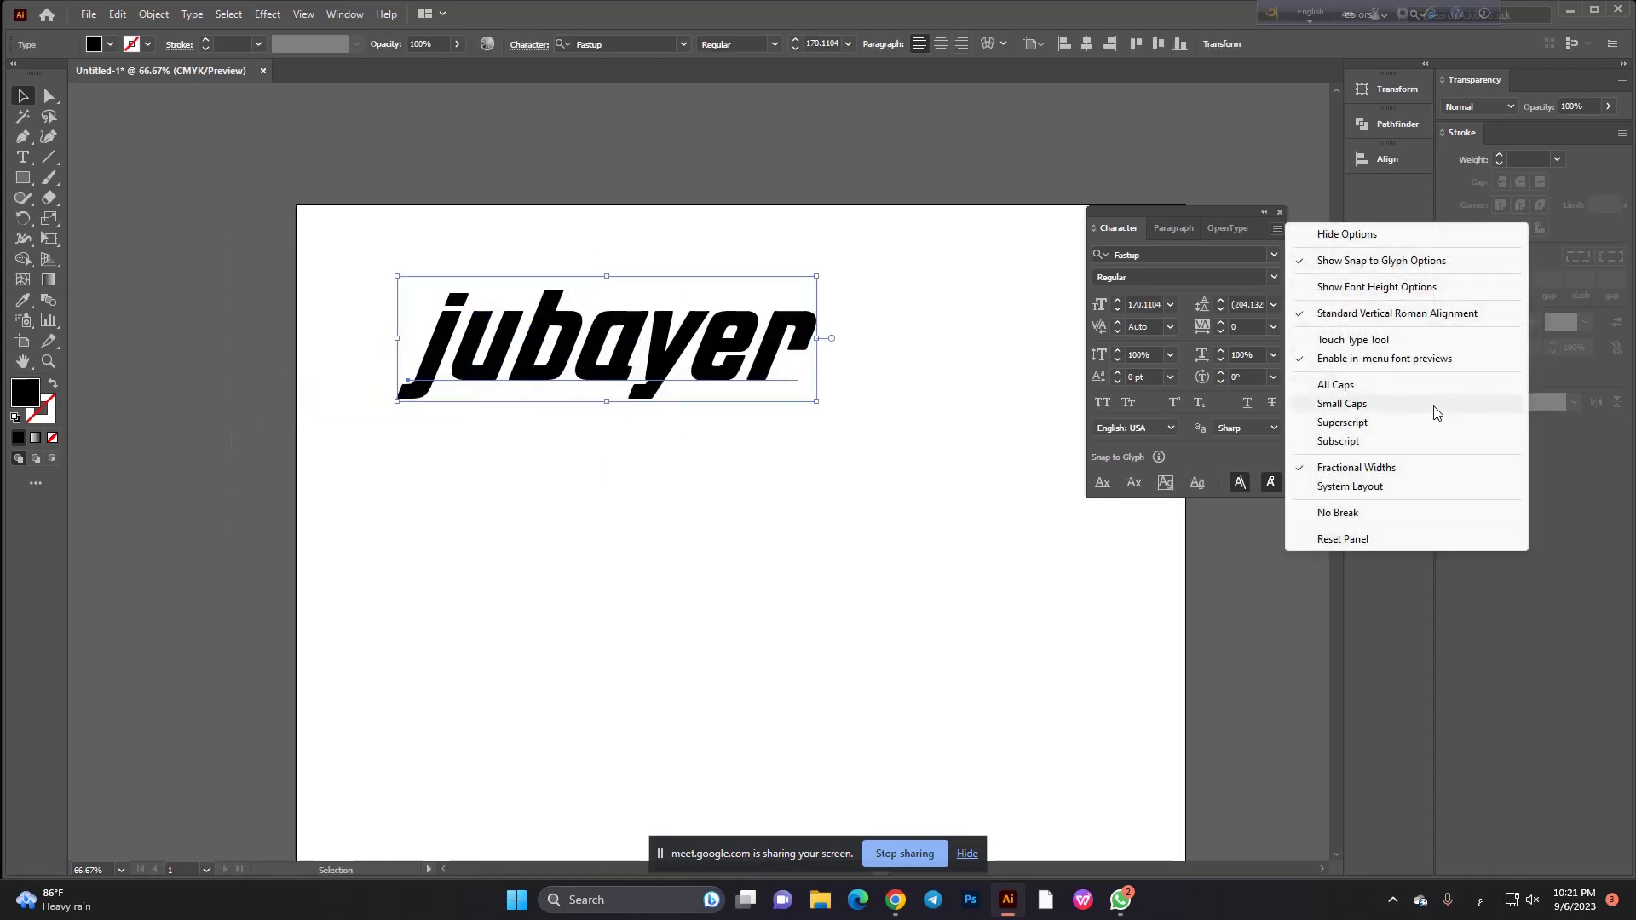
# Try All Caps and Small Caps on jubayer, moving the Character panel up-left.
pyautogui.click(1335, 385)
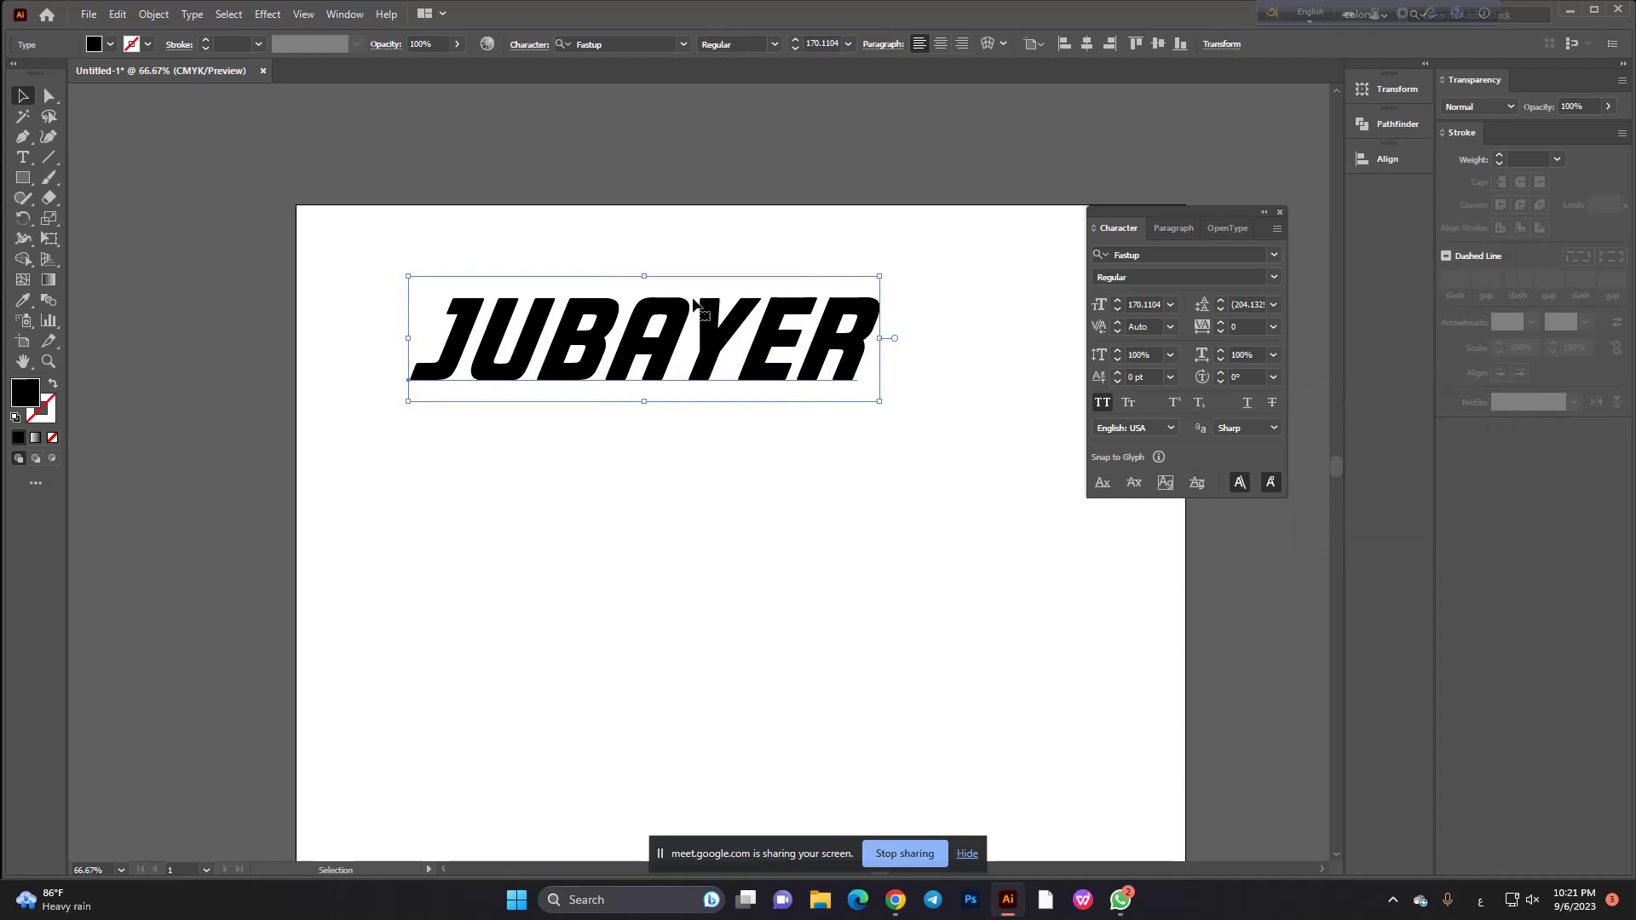
pyautogui.hotkey('ctrl', 'z')
pyautogui.moveTo(371, 210); pyautogui.dragTo(900, 544)
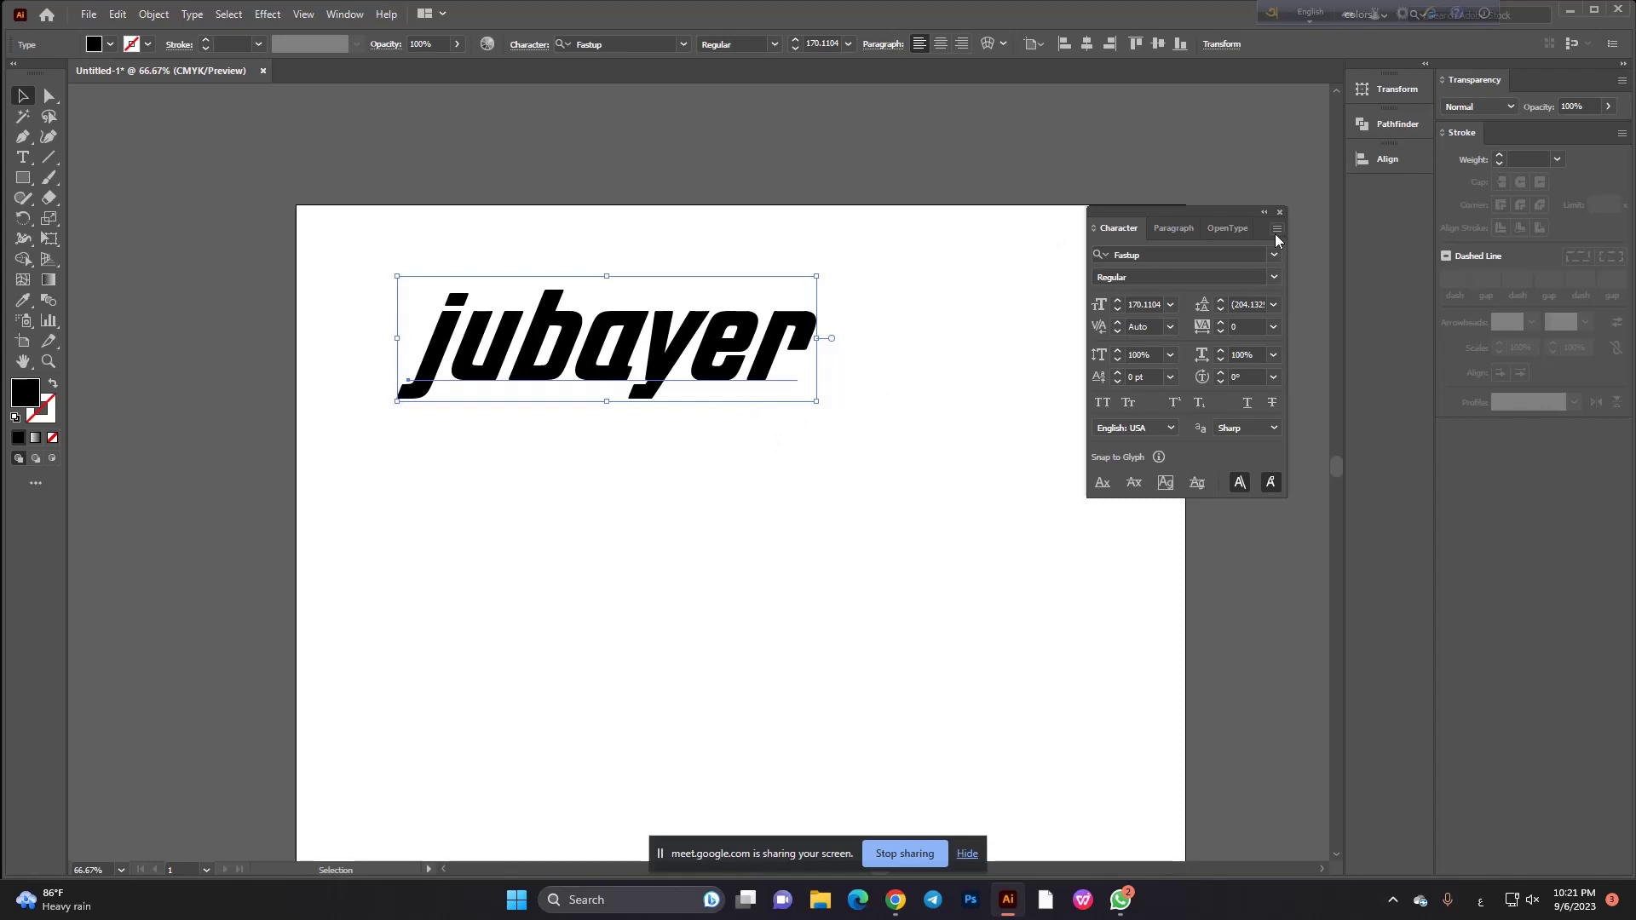
pyautogui.moveTo(1172, 211); pyautogui.dragTo(1067, 188)
pyautogui.moveTo(370, 208); pyautogui.dragTo(732, 479)
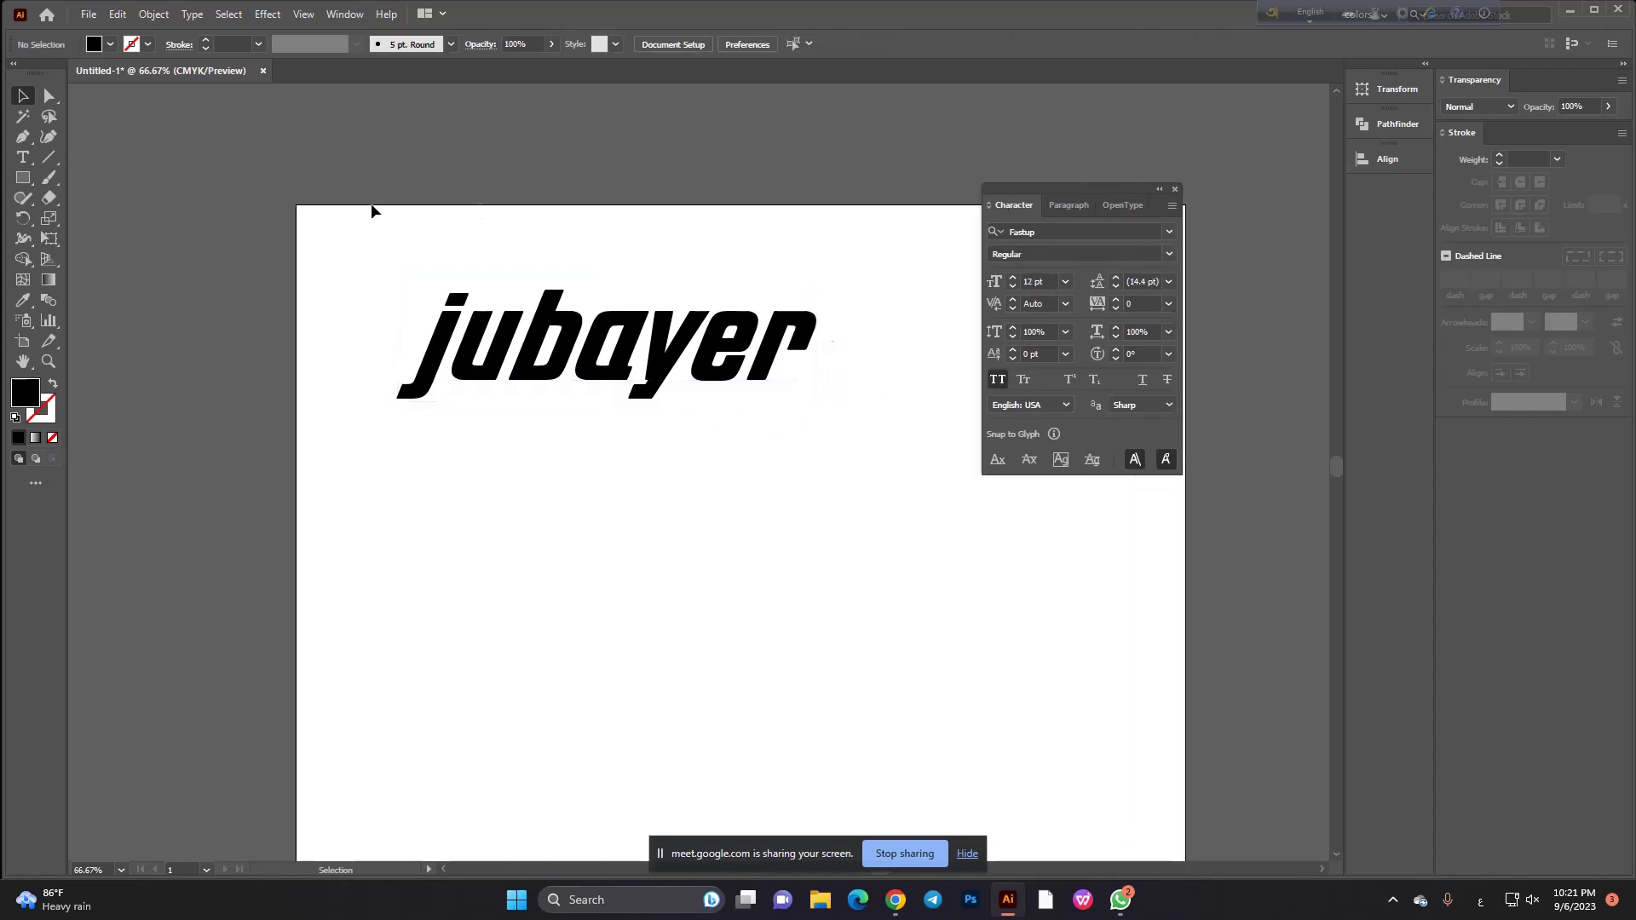
pyautogui.click(1172, 205)
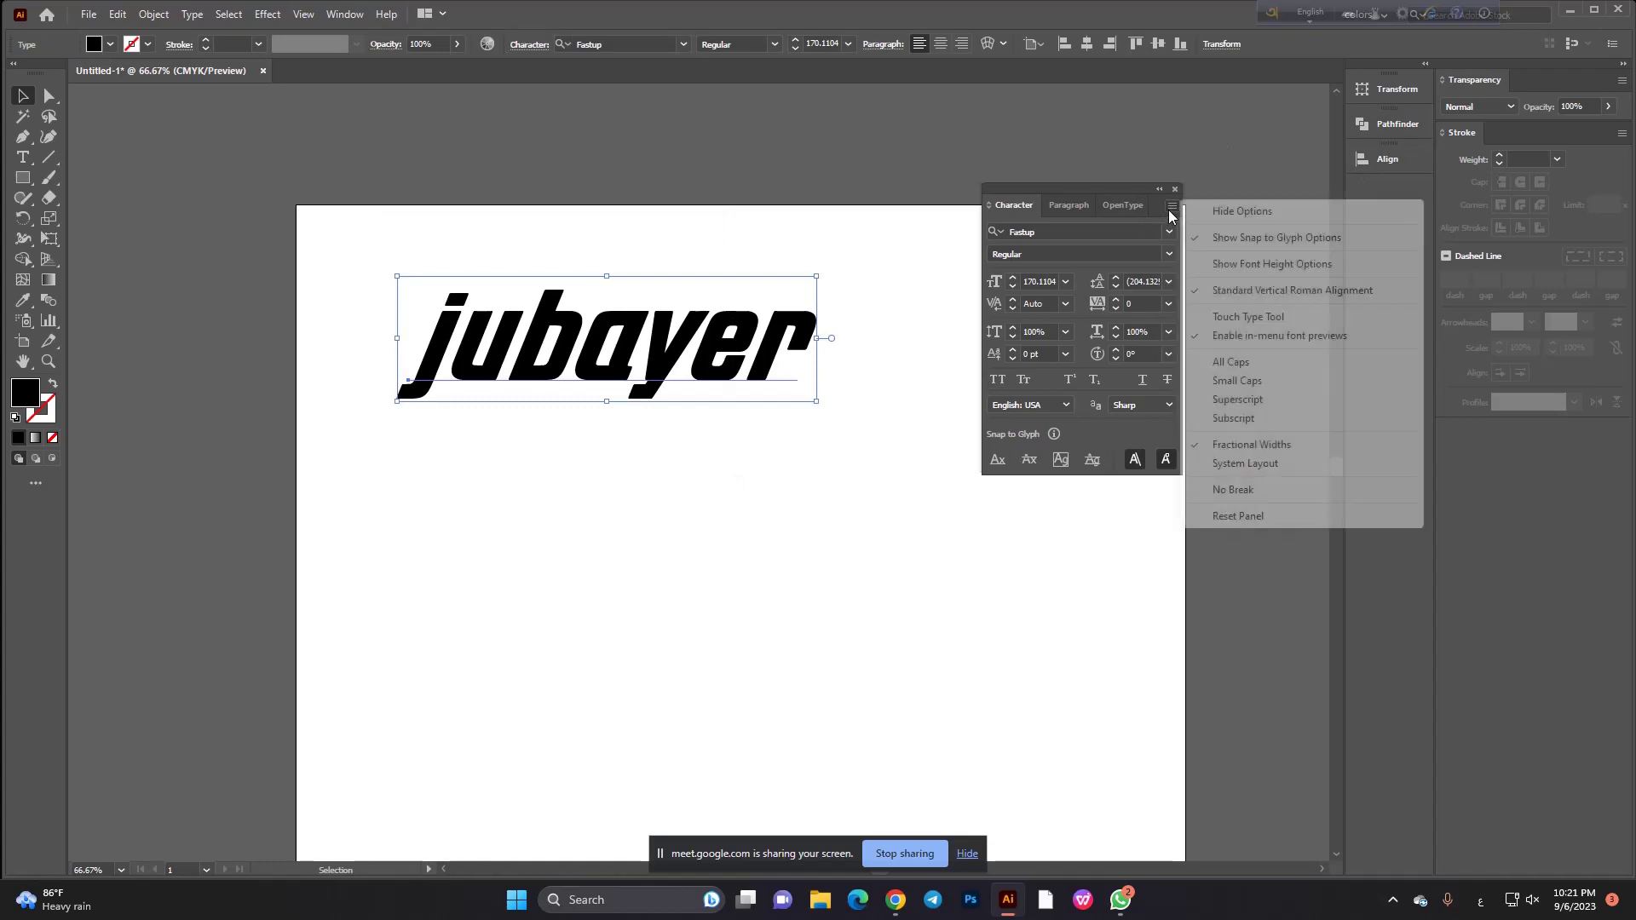
pyautogui.click(1227, 361)
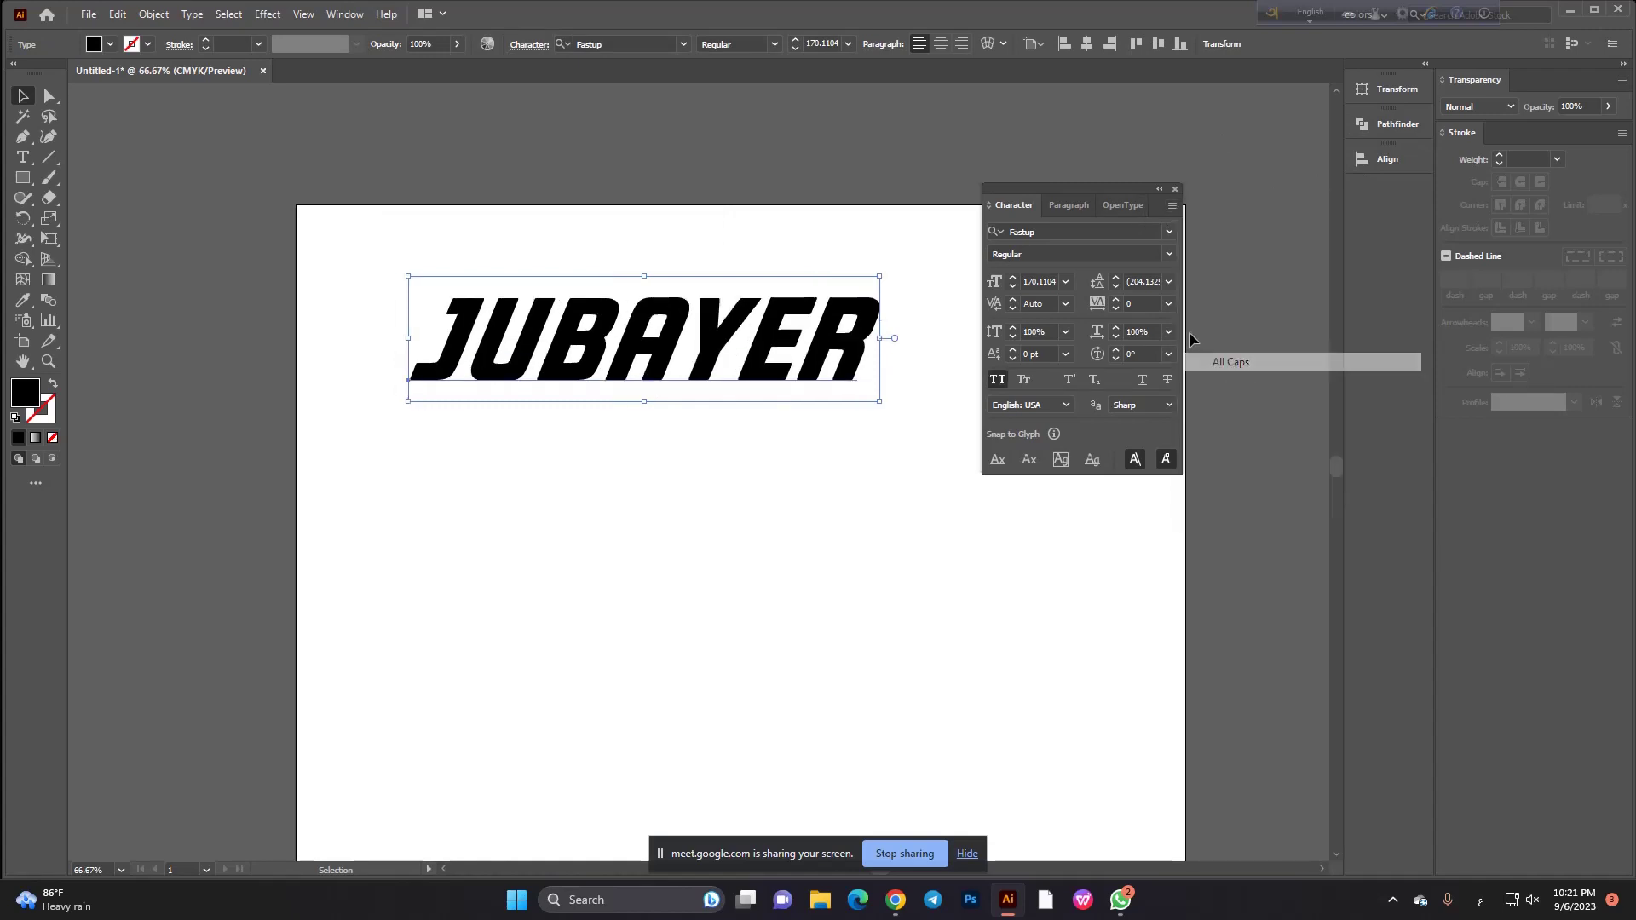
pyautogui.click(1173, 206)
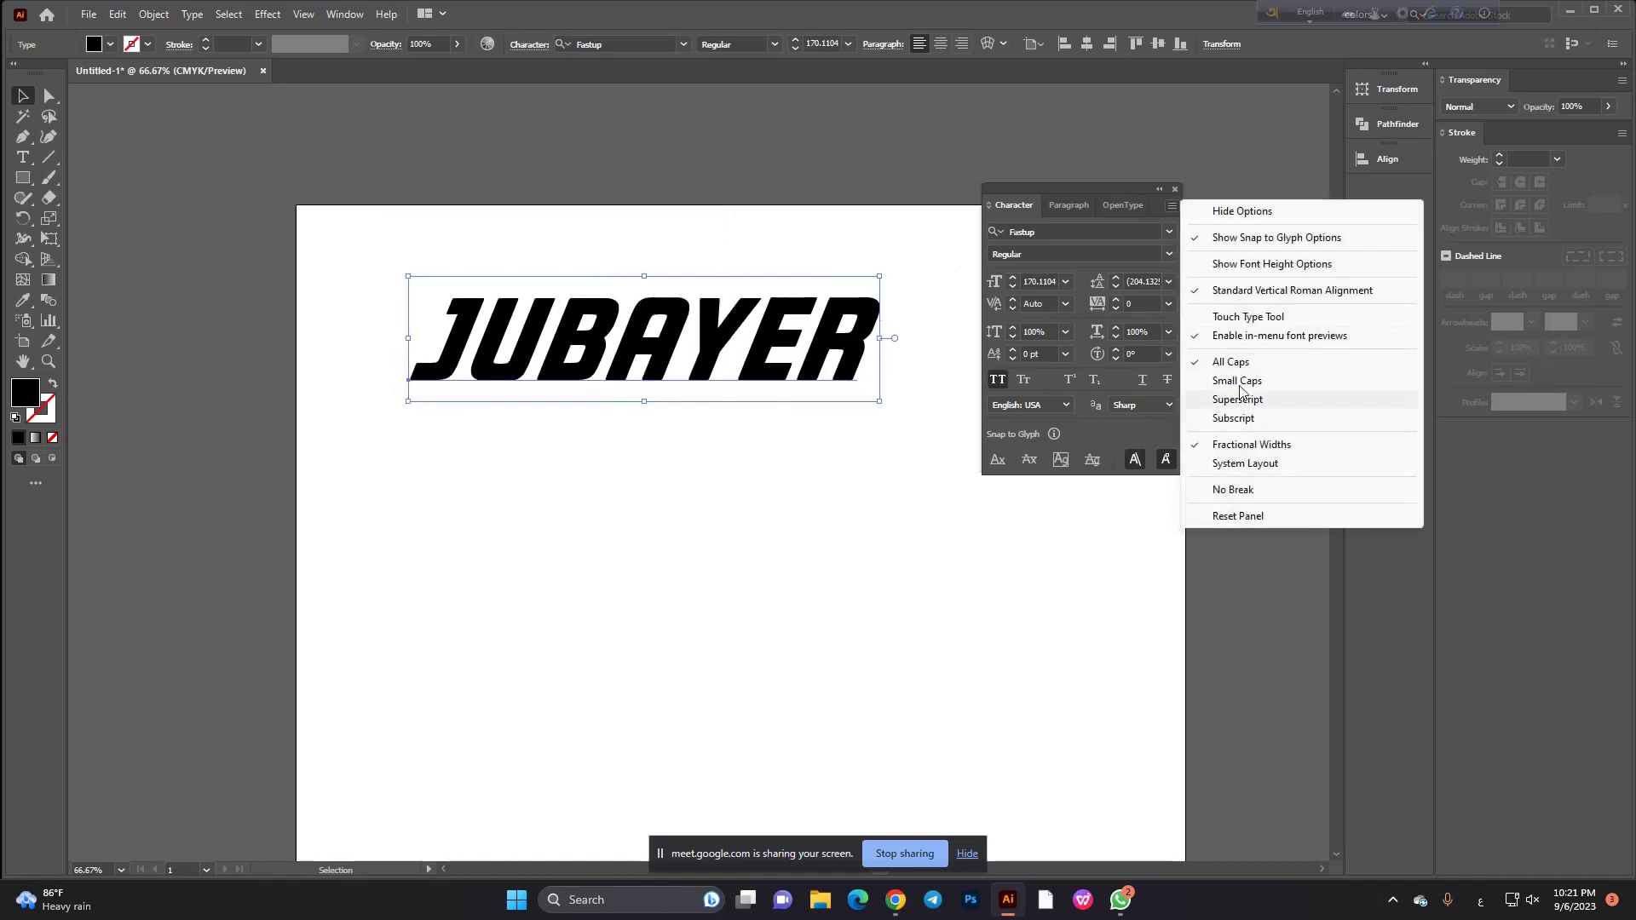
pyautogui.click(1234, 381)
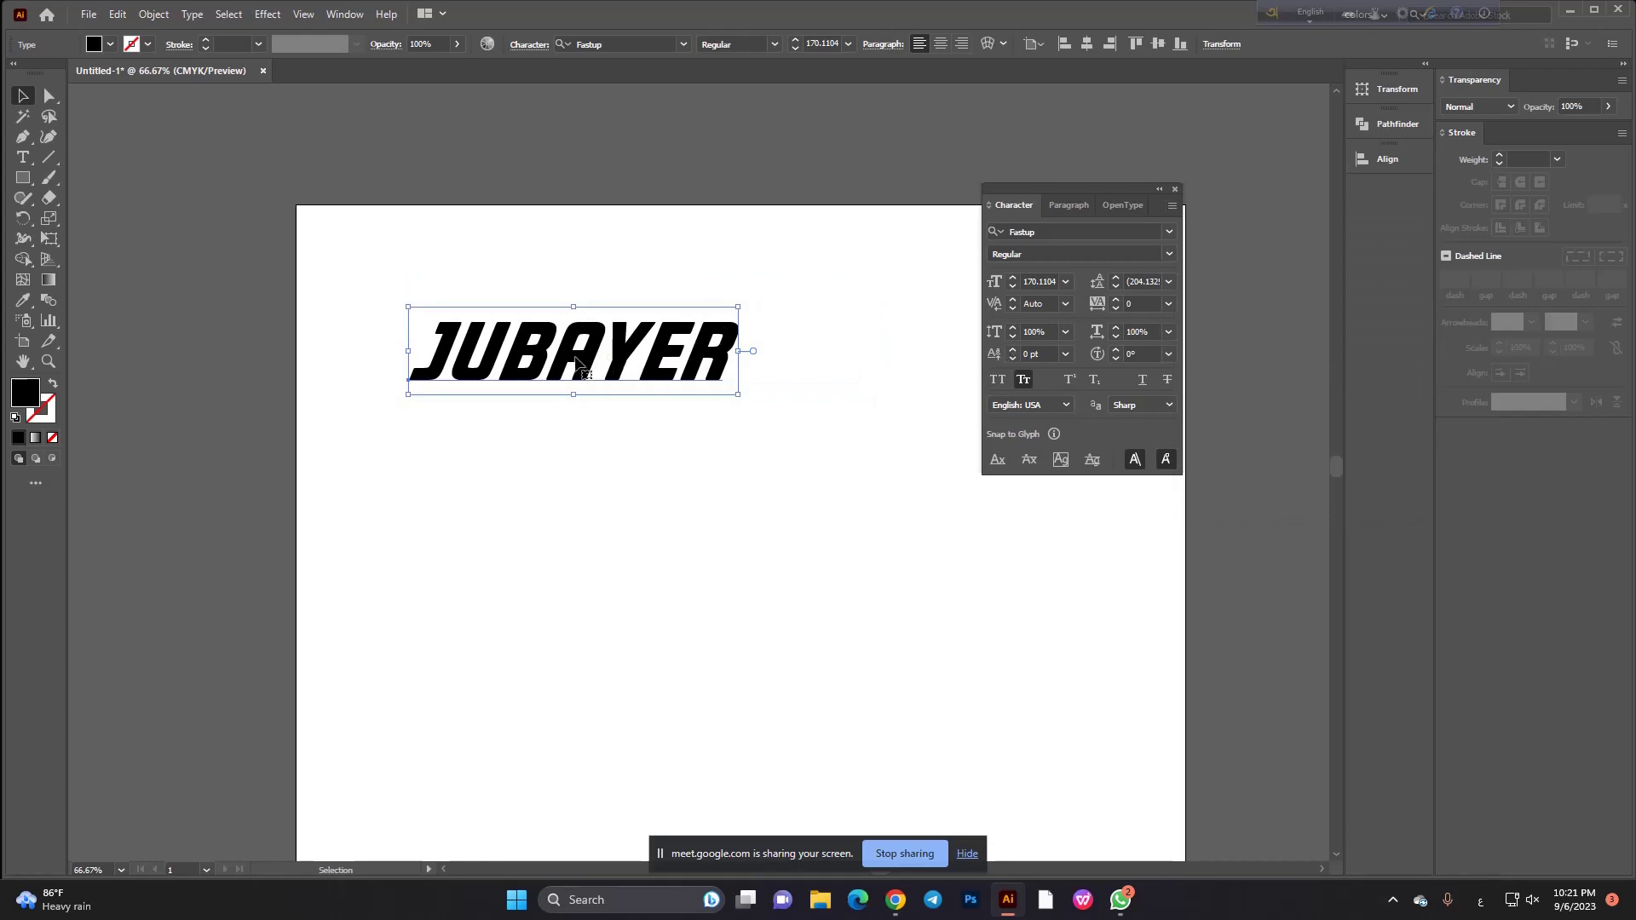
# Toggle All Caps off and back on so the word reads JUBAYER.
pyautogui.click(1173, 206)
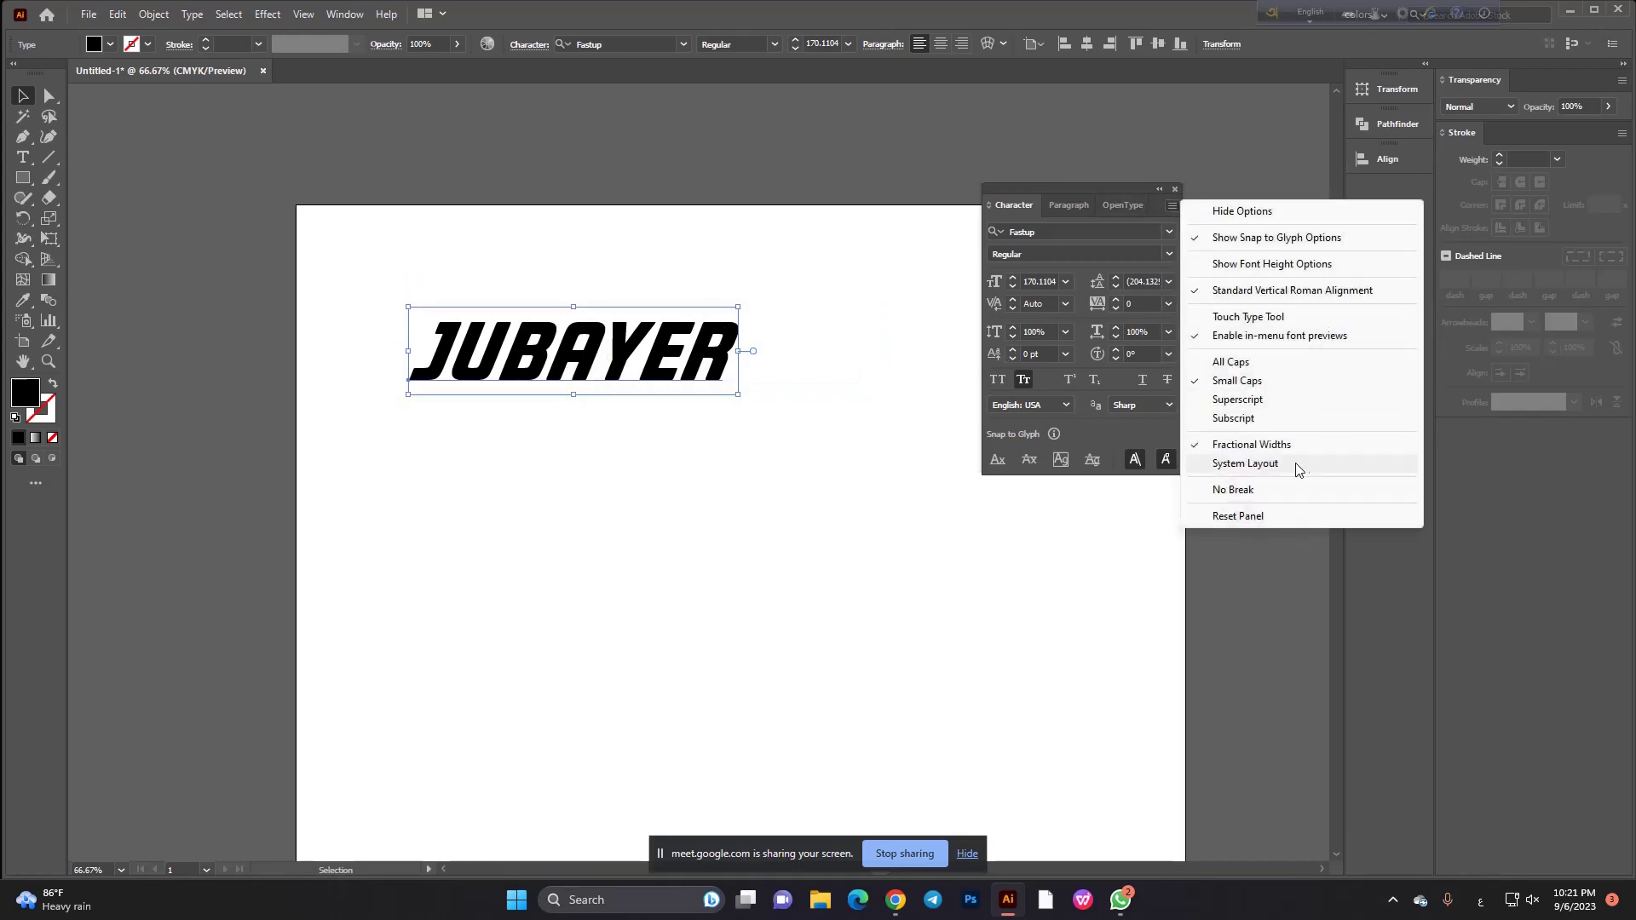
pyautogui.click(1234, 362)
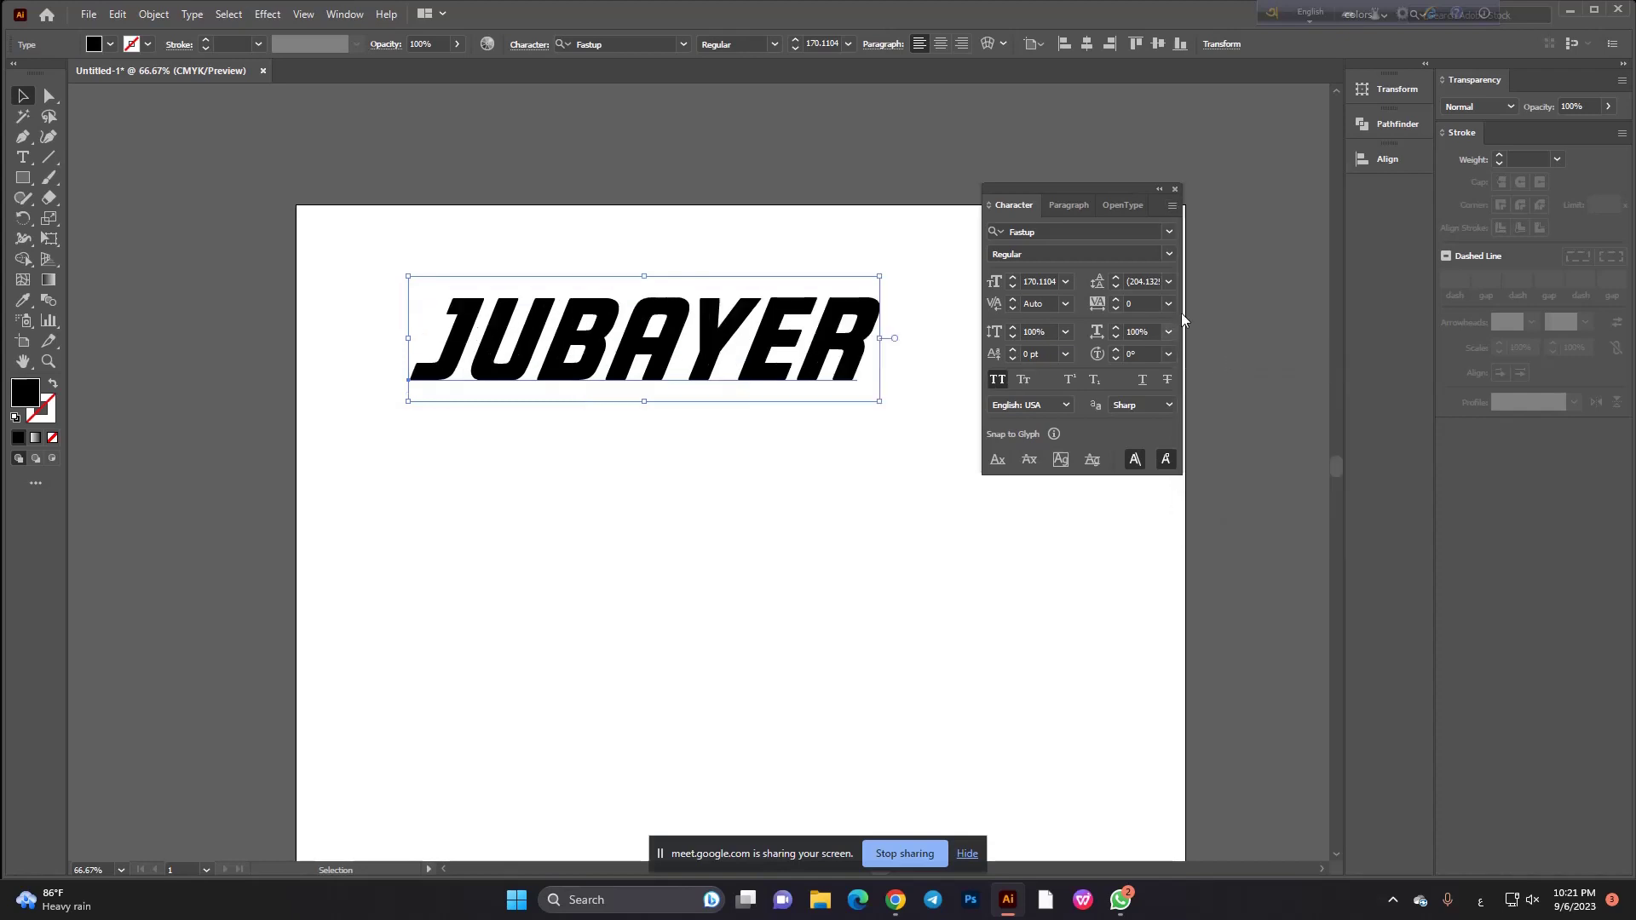
pyautogui.click(1172, 209)
pyautogui.click(1231, 363)
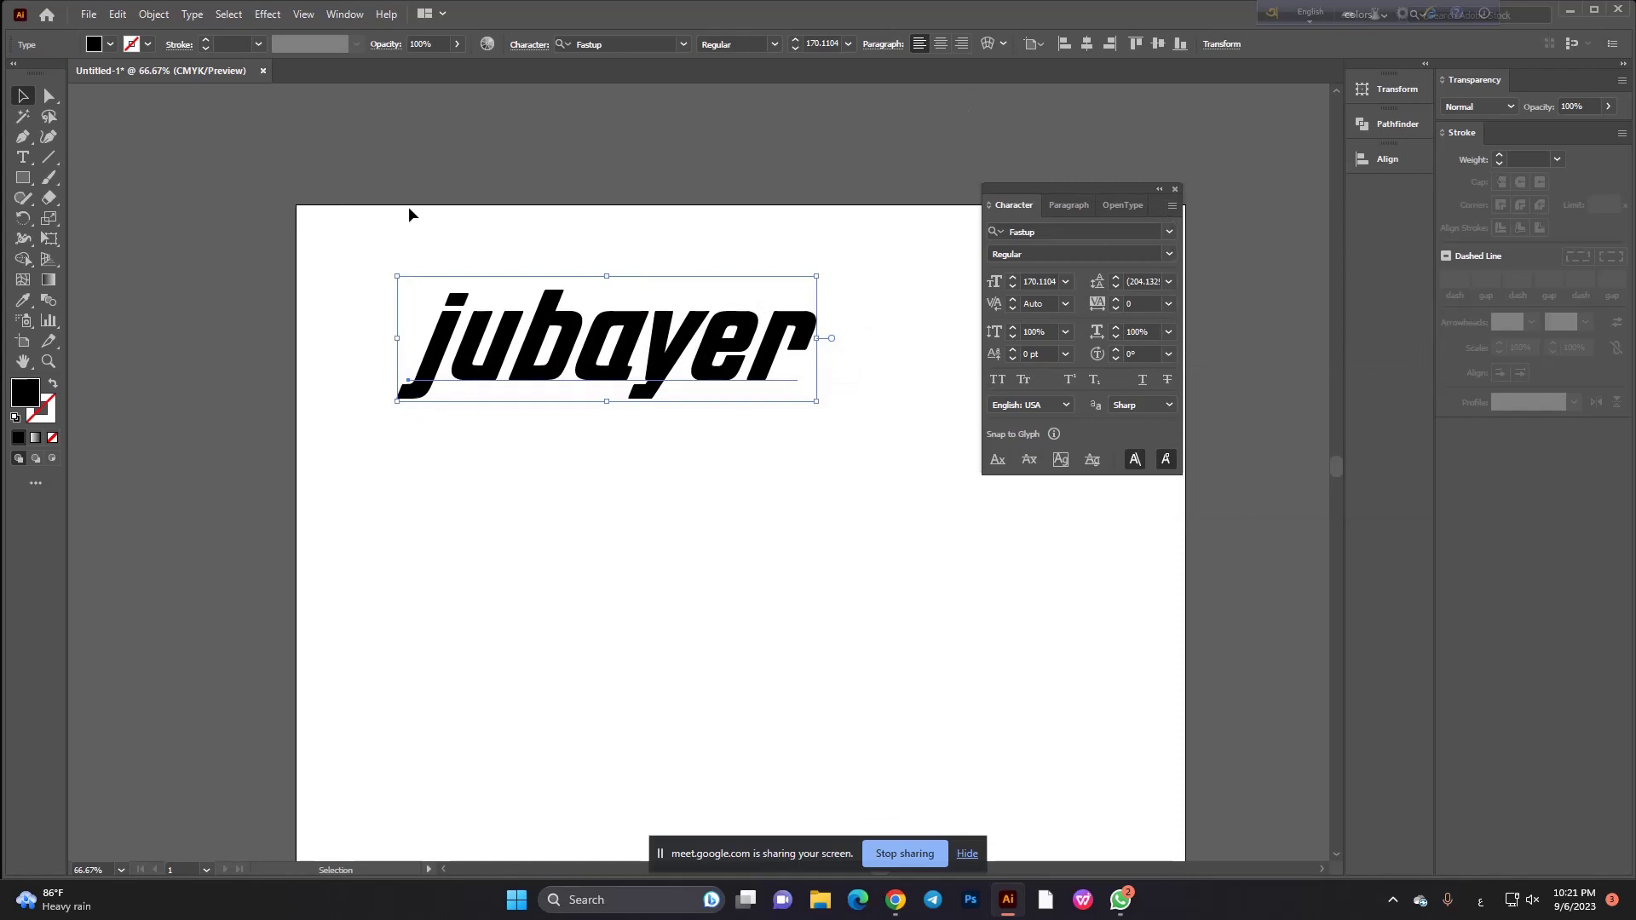
pyautogui.moveTo(323, 209); pyautogui.dragTo(888, 435)
pyautogui.click(1173, 208)
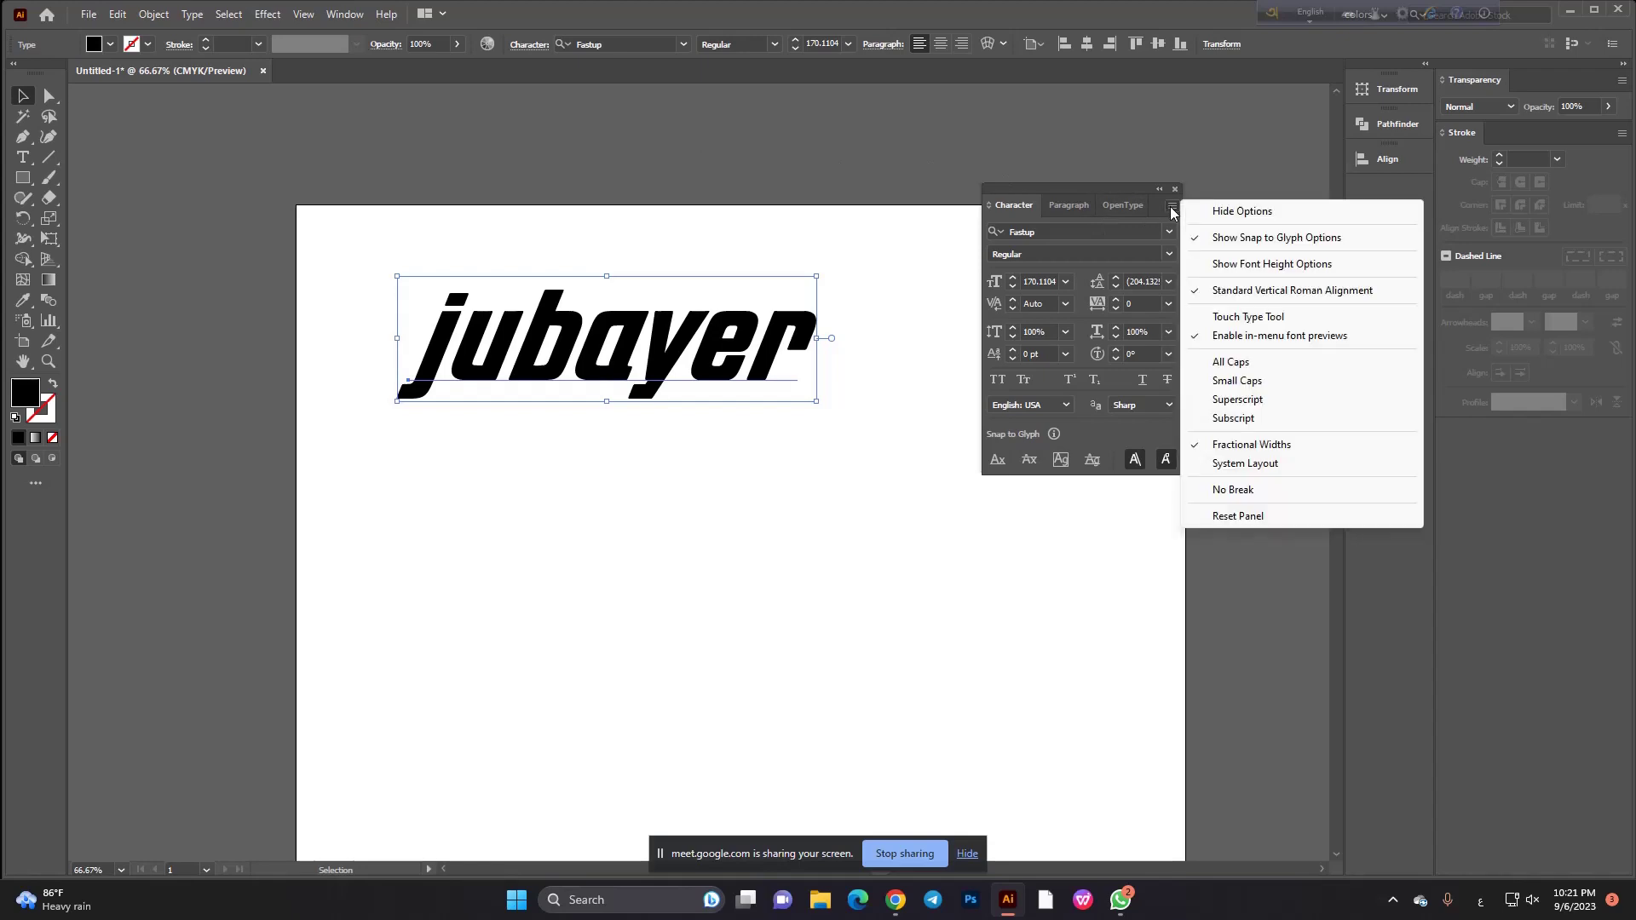
pyautogui.click(1253, 363)
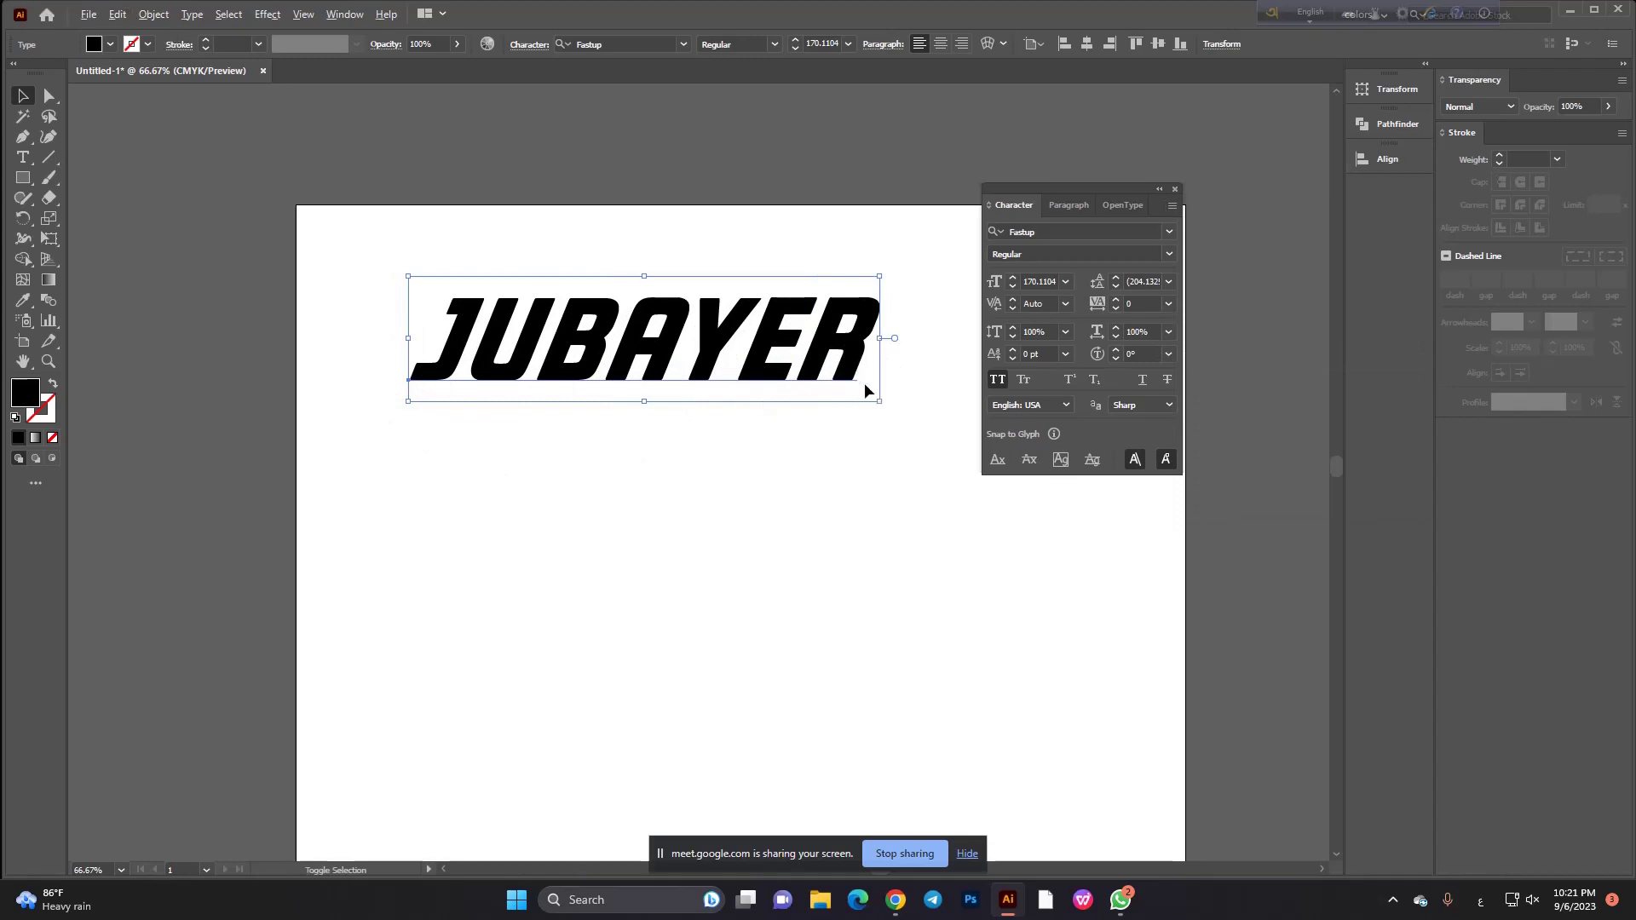
# Try shrinking JUBAYER and undo, then apply Small Caps and scale it down.
pyautogui.moveTo(876, 404); pyautogui.dragTo(742, 384)
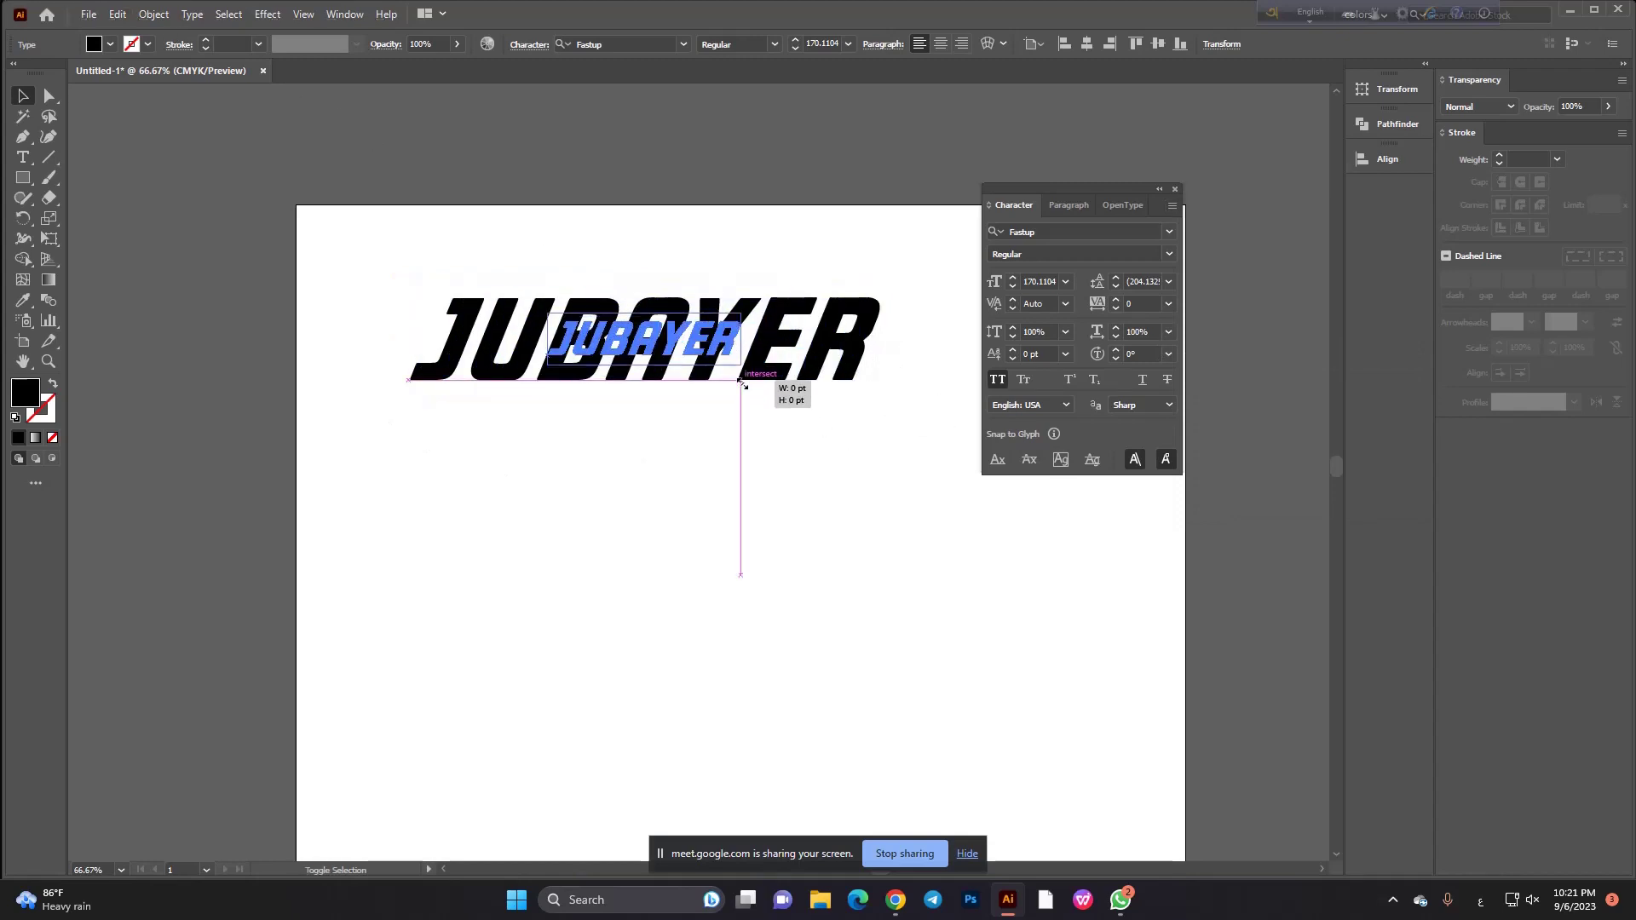
pyautogui.hotkey('ctrl', 'z')
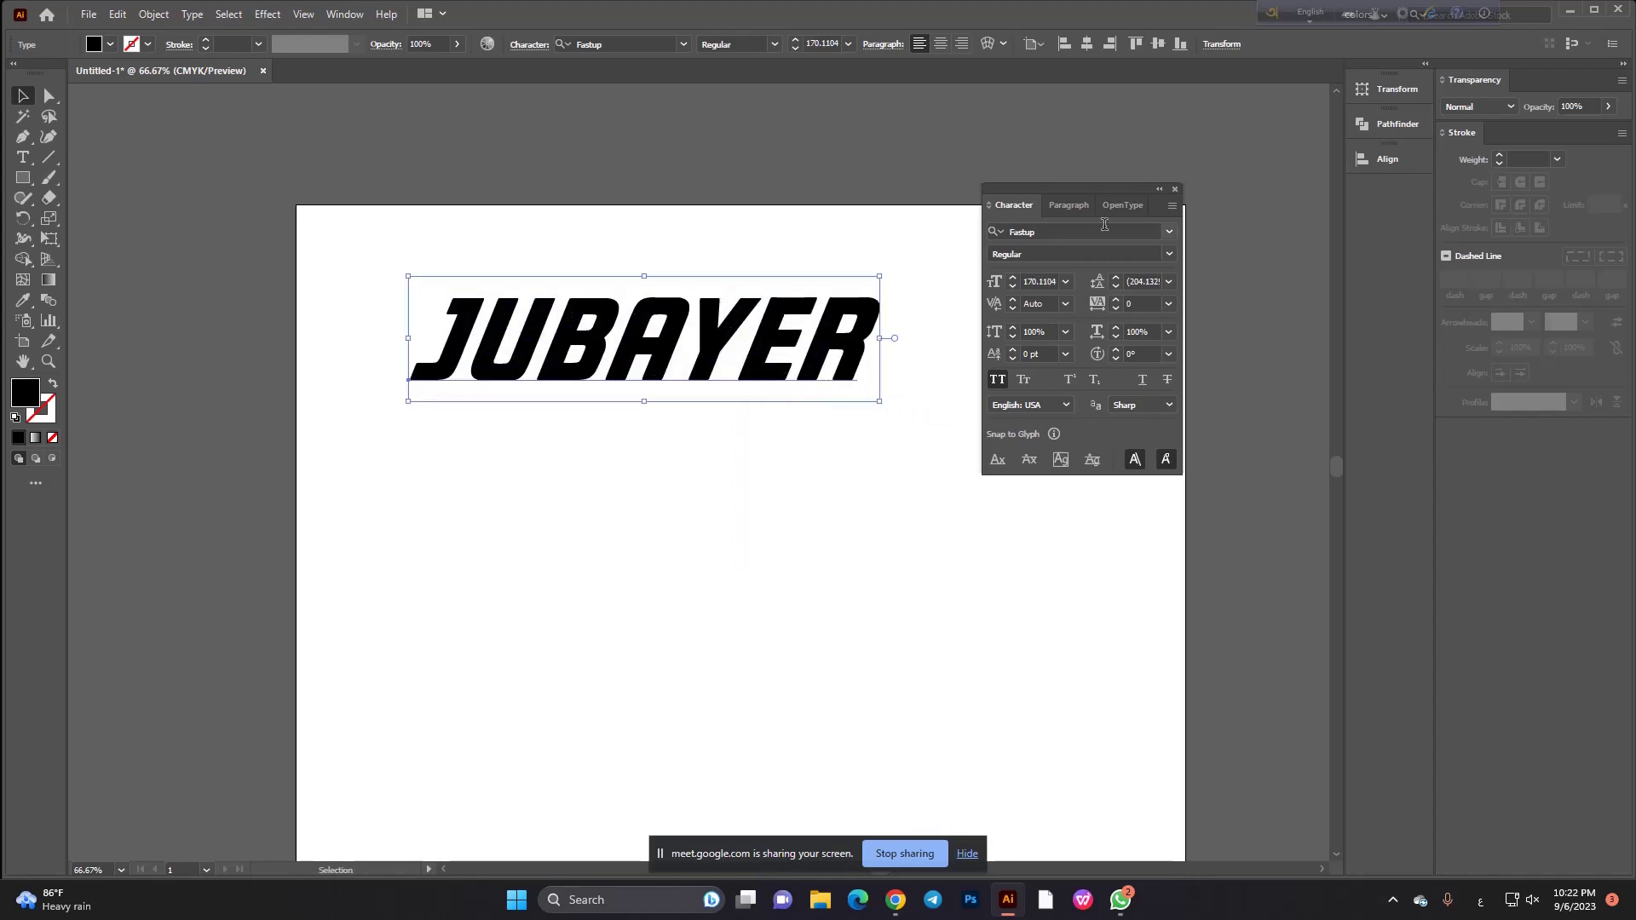
pyautogui.click(1173, 207)
pyautogui.click(1263, 388)
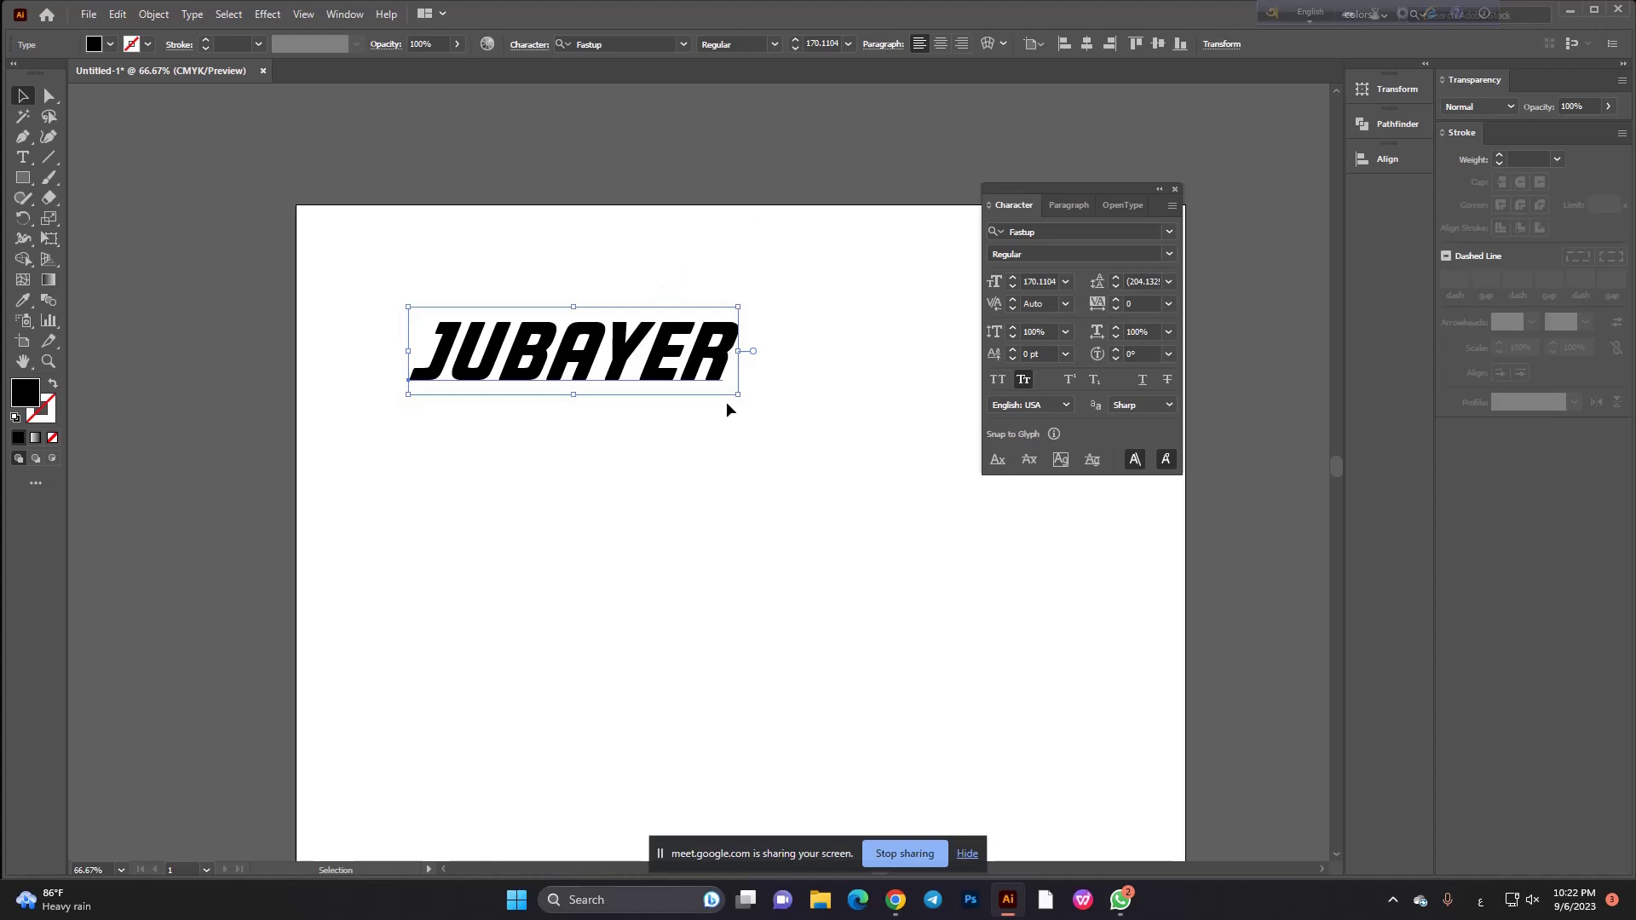
pyautogui.moveTo(738, 398); pyautogui.dragTo(699, 385)
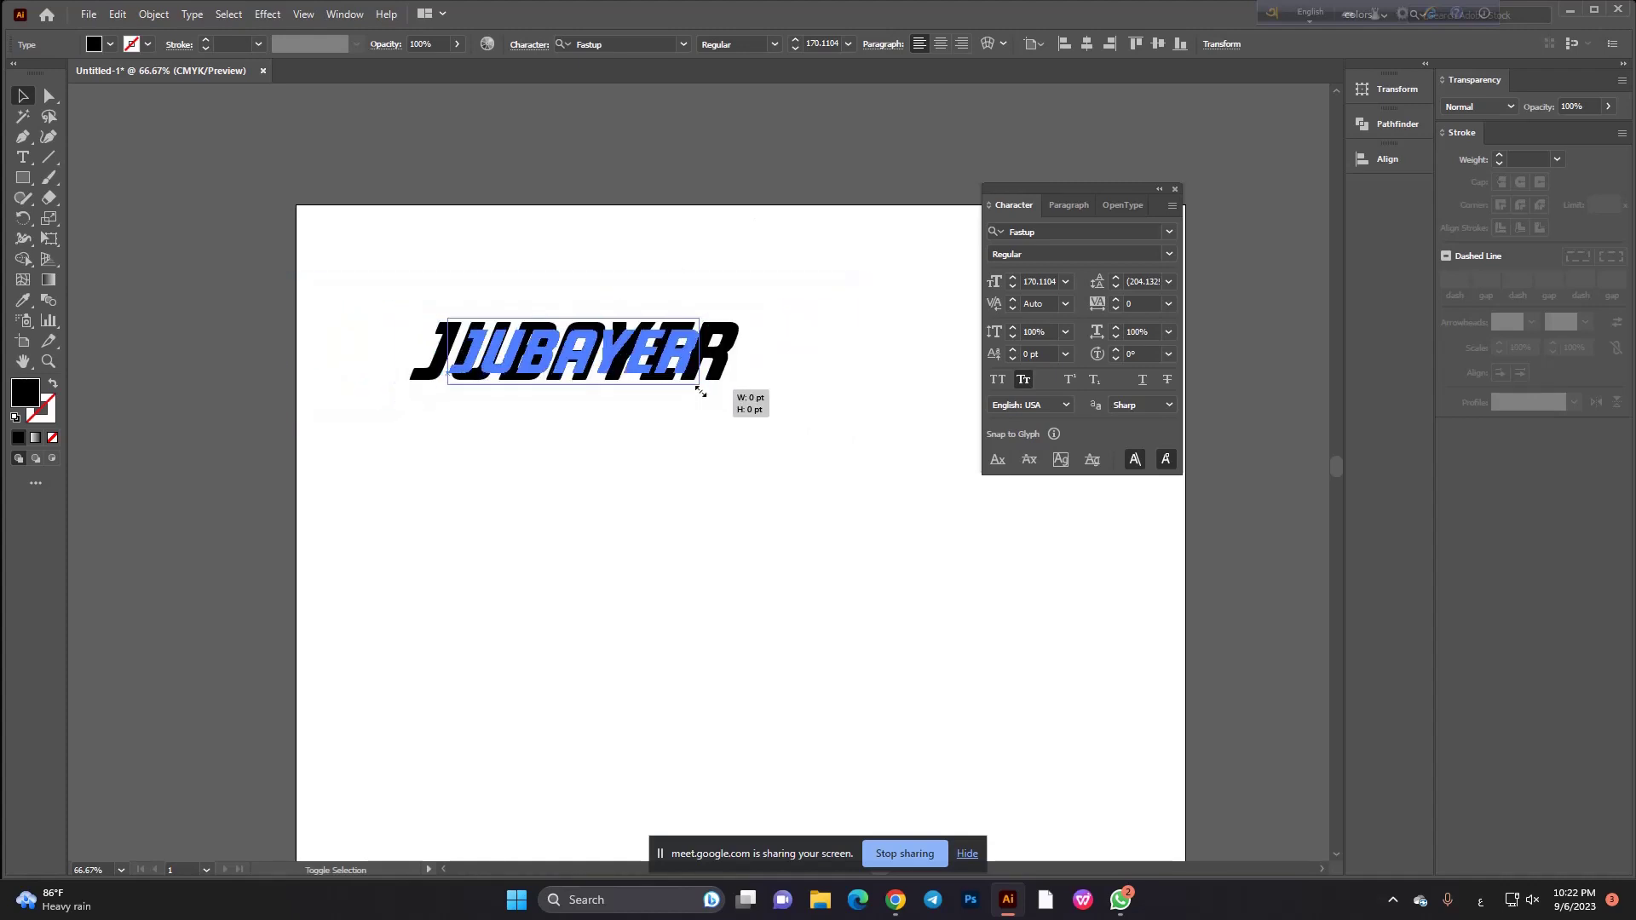
# Try Superscript on JUBAYER, undo it, and shrink the text further.
pyautogui.click(1173, 205)
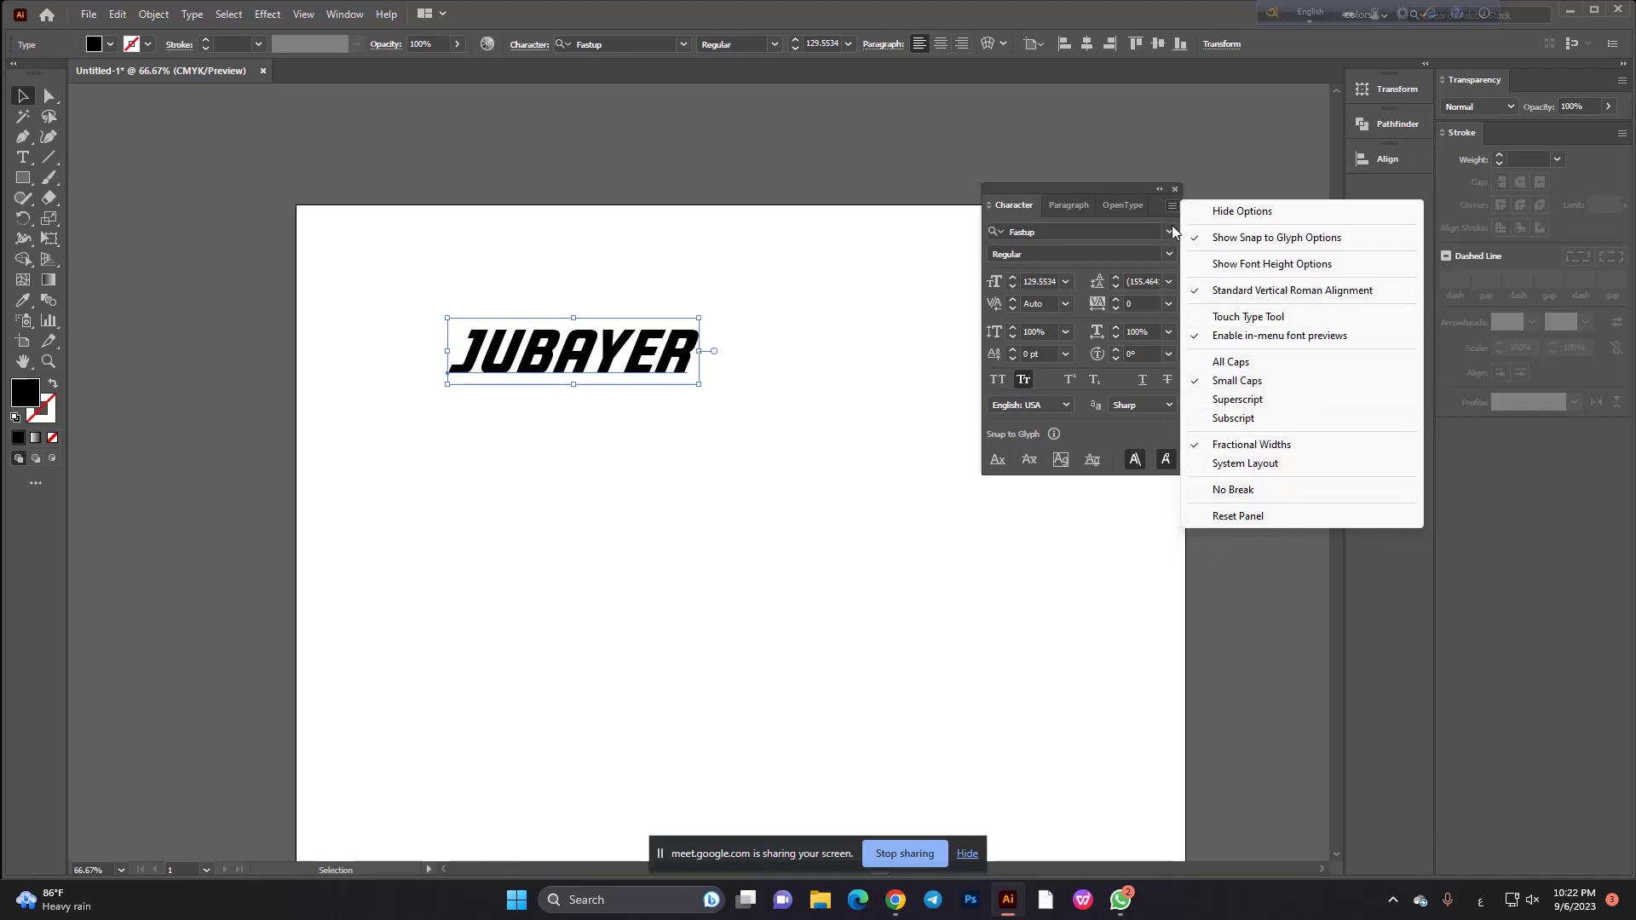
pyautogui.click(1237, 400)
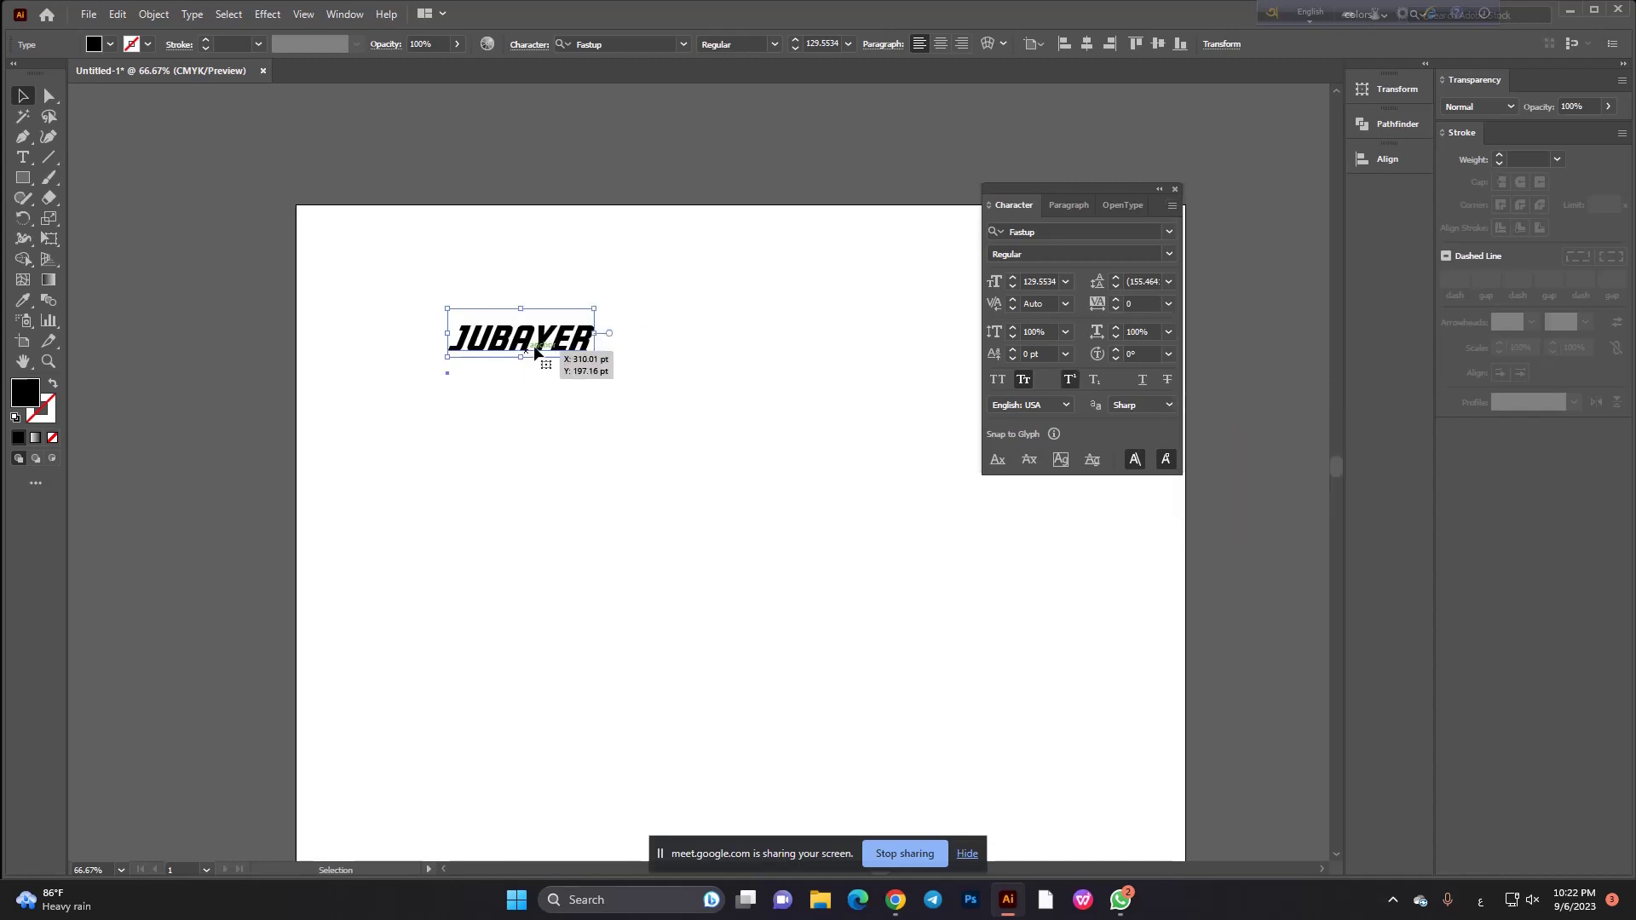
pyautogui.hotkey('ctrl', 'z')
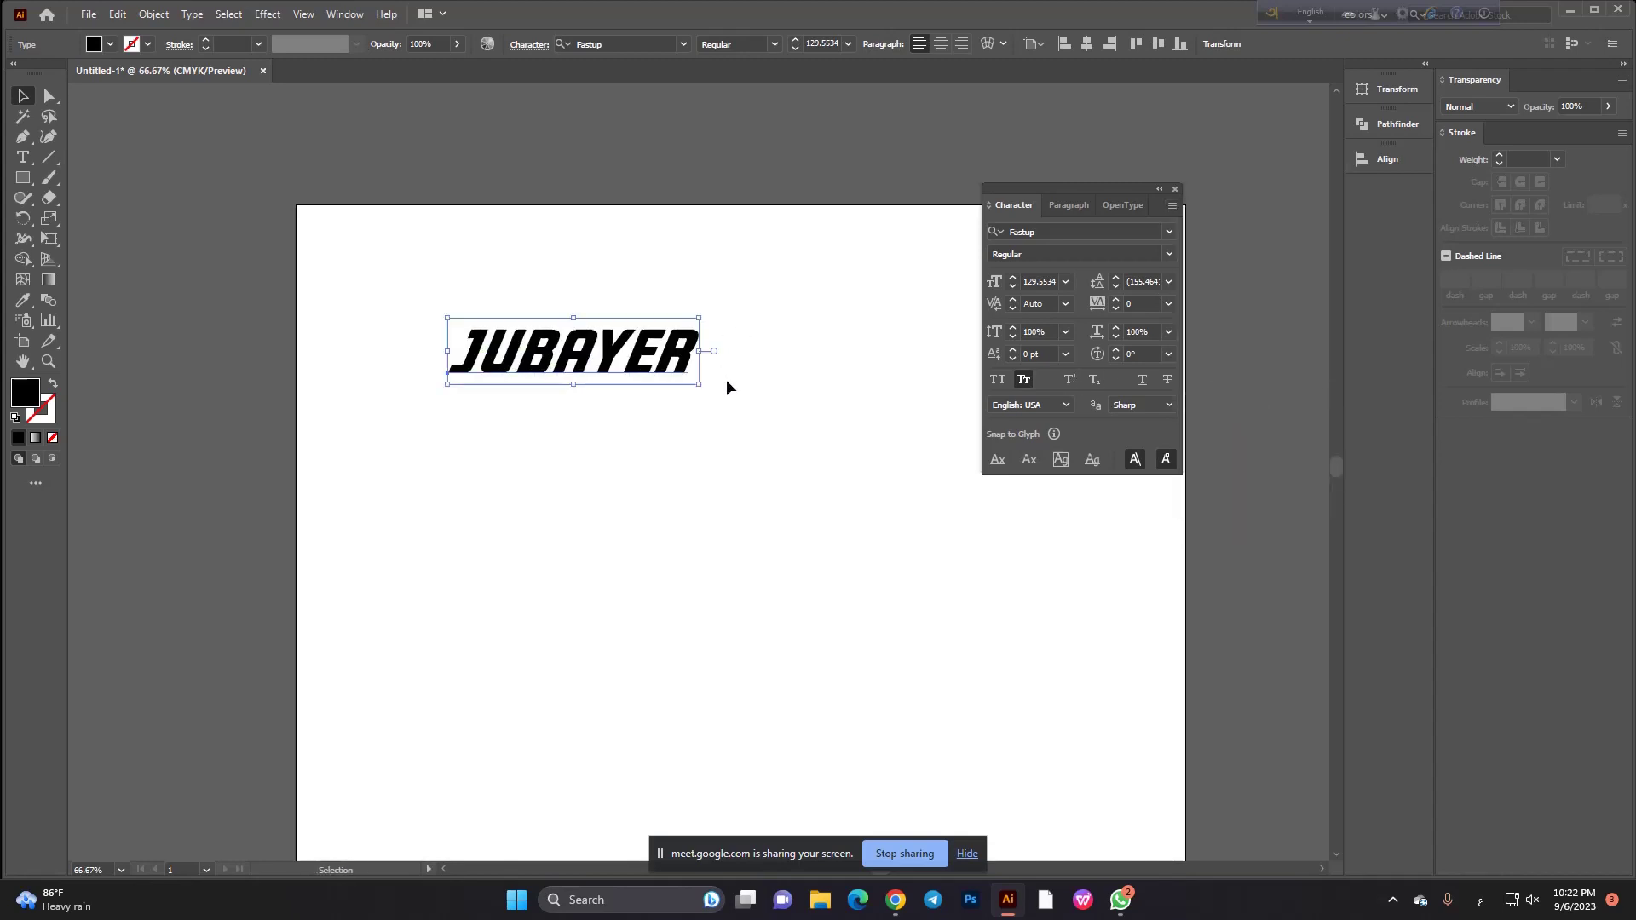
pyautogui.moveTo(699, 383)
pyautogui.mouseDown()
pyautogui.moveTo(640, 402)
pyautogui.moveTo(597, 375)
pyautogui.moveTo(852, 621)
pyautogui.mouseUp()
# Toggle All Caps on and off to restore lowercase jubayer, then shift it left.
pyautogui.scroll(2, 597, 375)
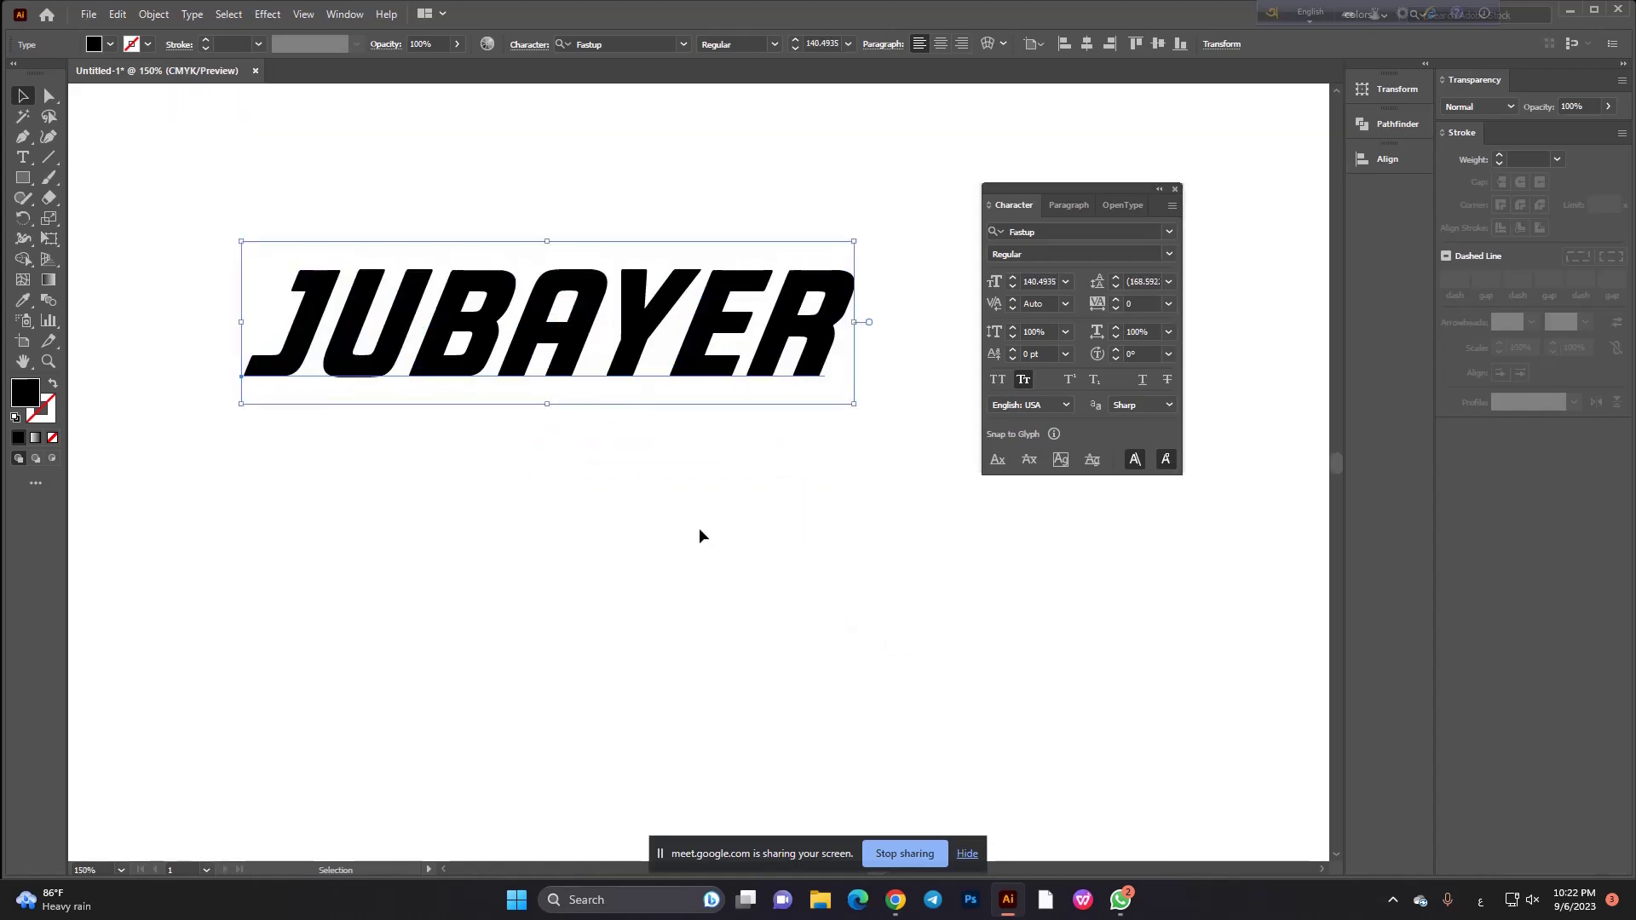
pyautogui.scroll(-1, 726, 516)
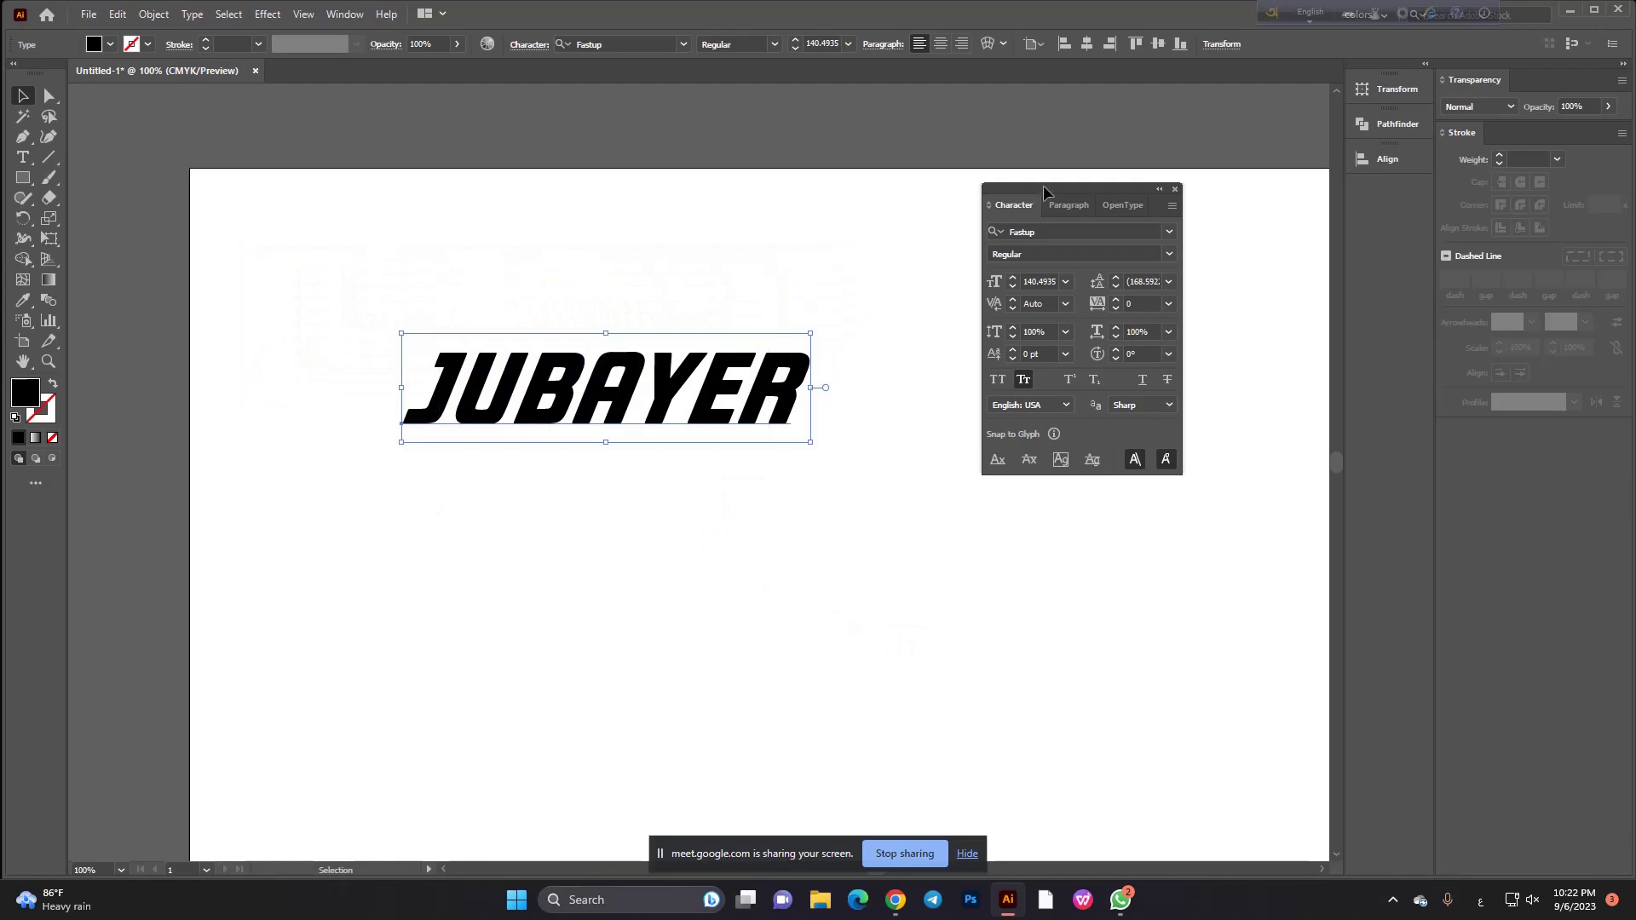
pyautogui.click(1172, 206)
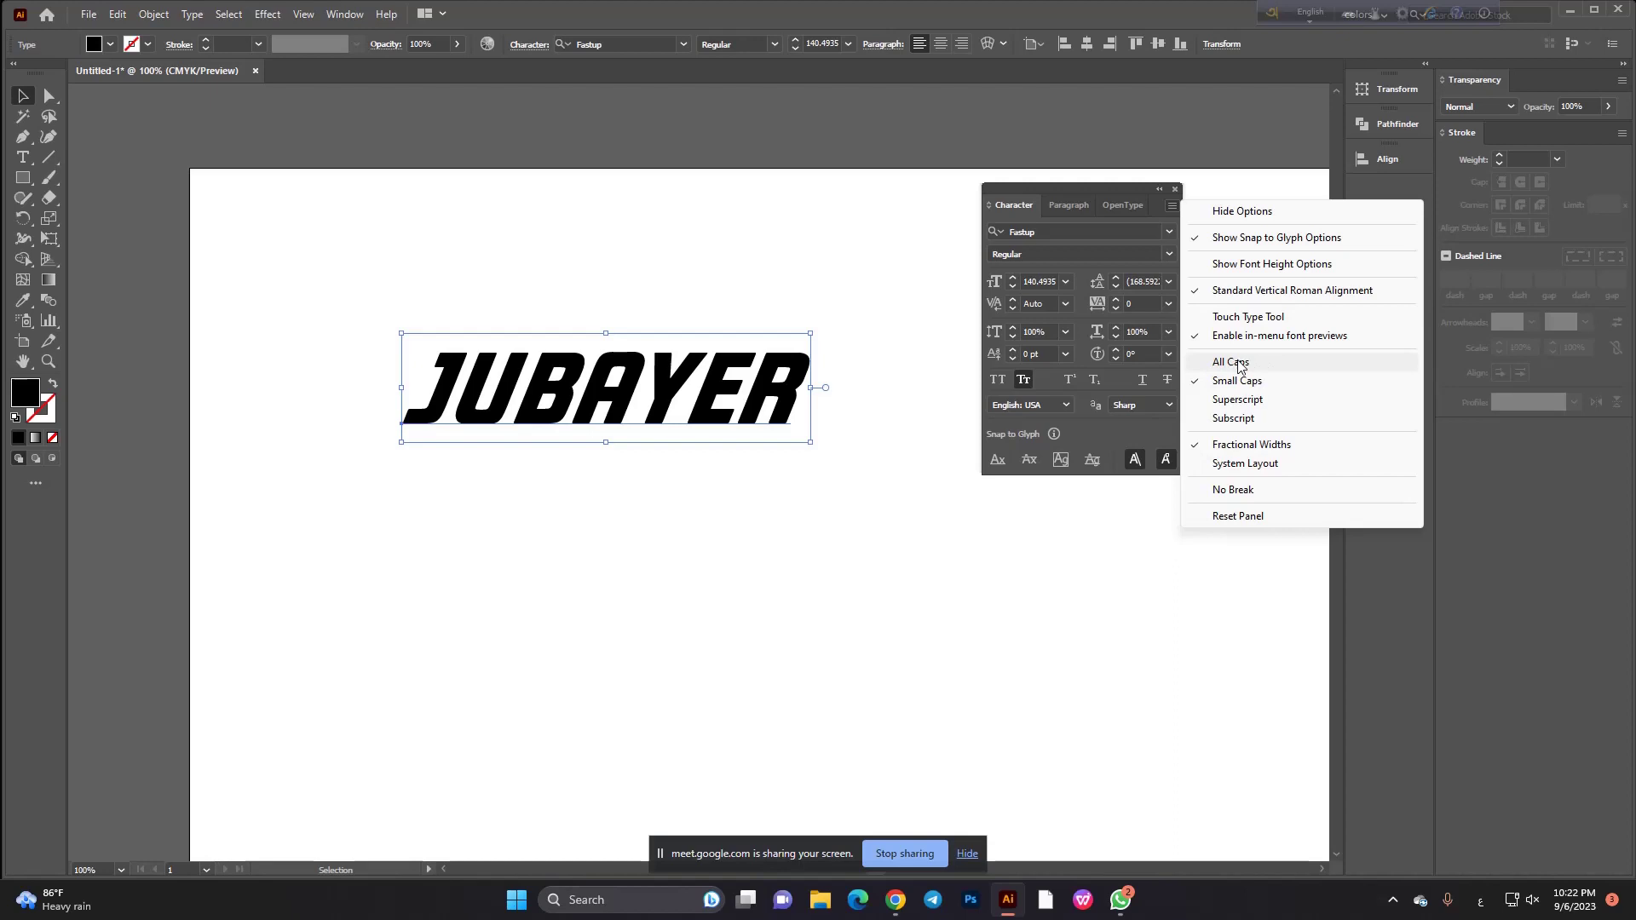
pyautogui.click(1239, 363)
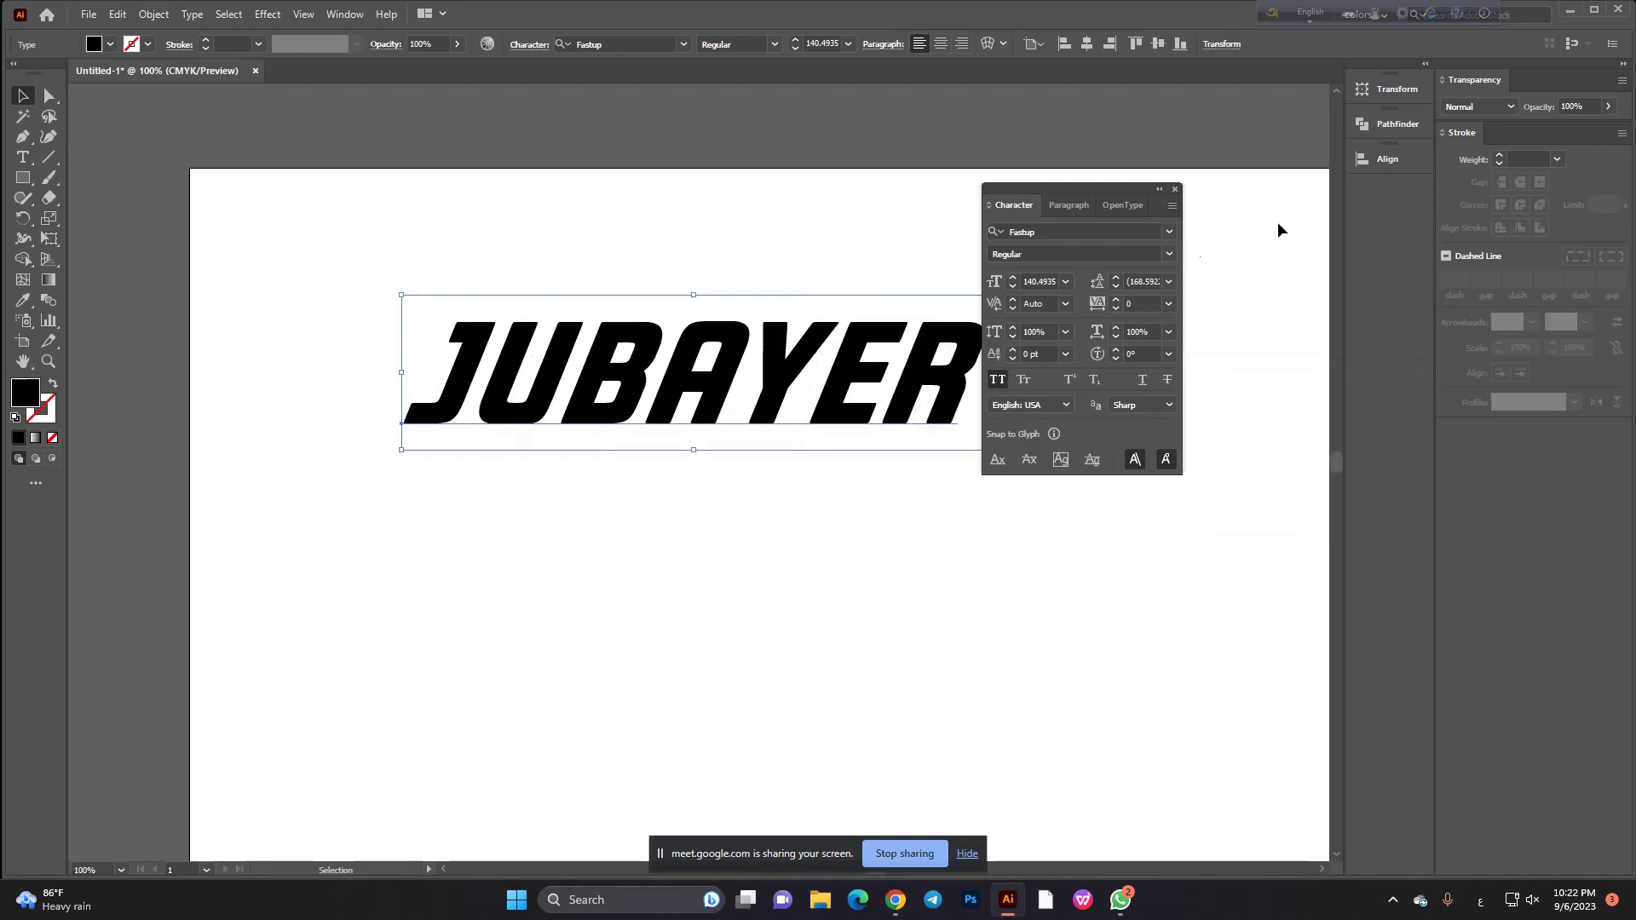
pyautogui.click(1174, 207)
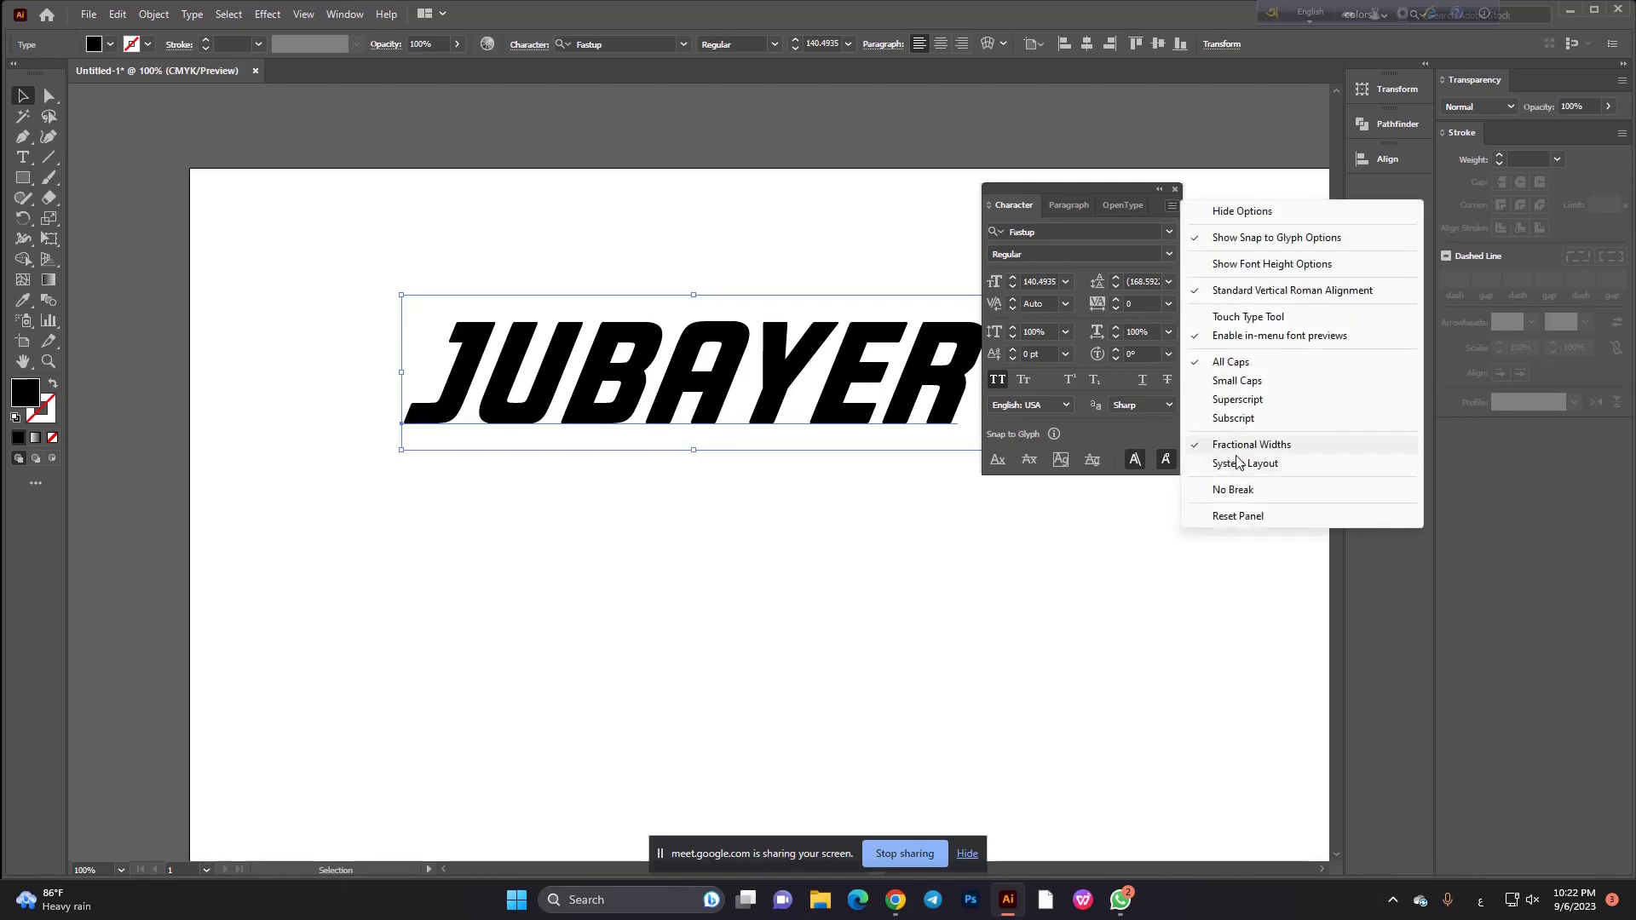
pyautogui.click(1242, 362)
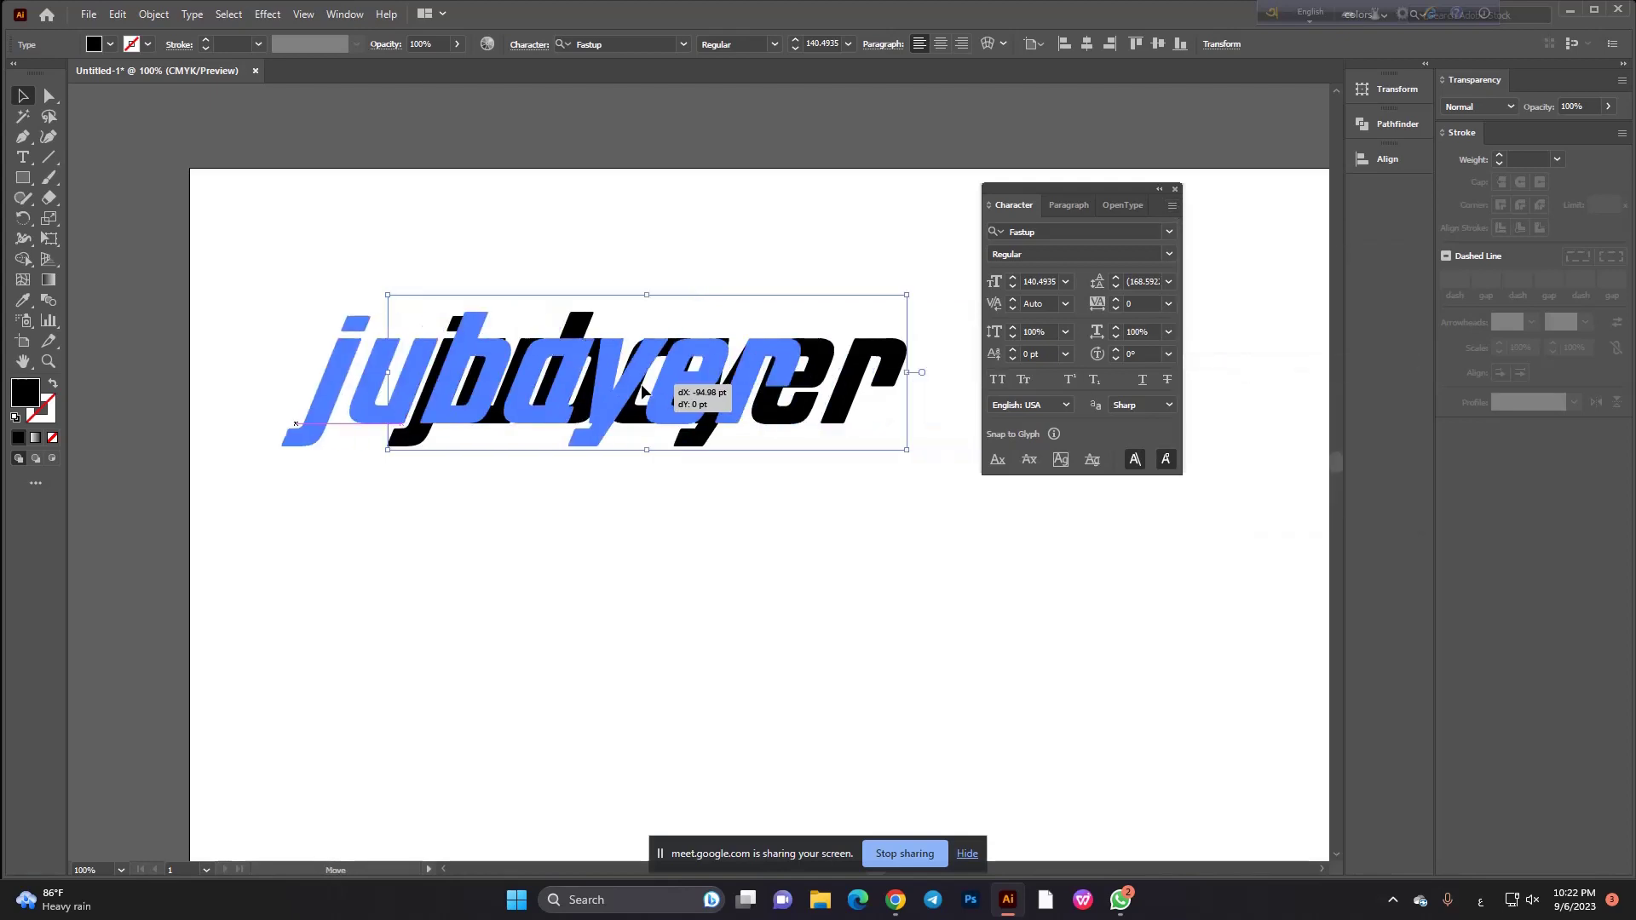
pyautogui.moveTo(743, 394)
pyautogui.mouseDown()
pyautogui.moveTo(639, 394)
pyautogui.moveTo(713, 363)
pyautogui.mouseUp()
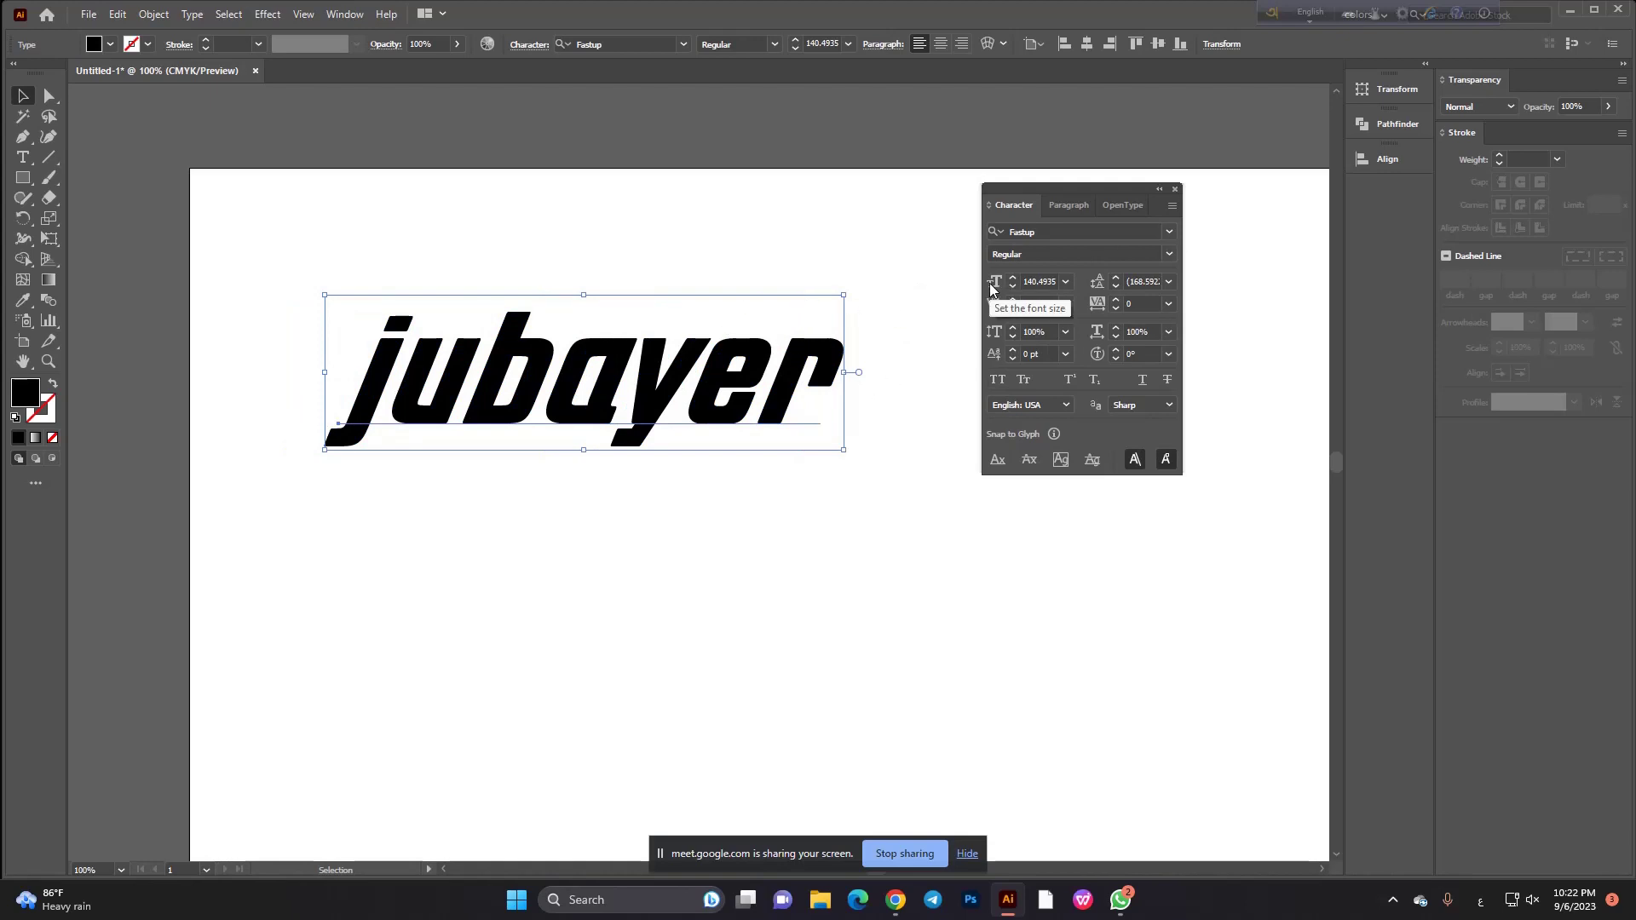
pyautogui.click(1041, 281)
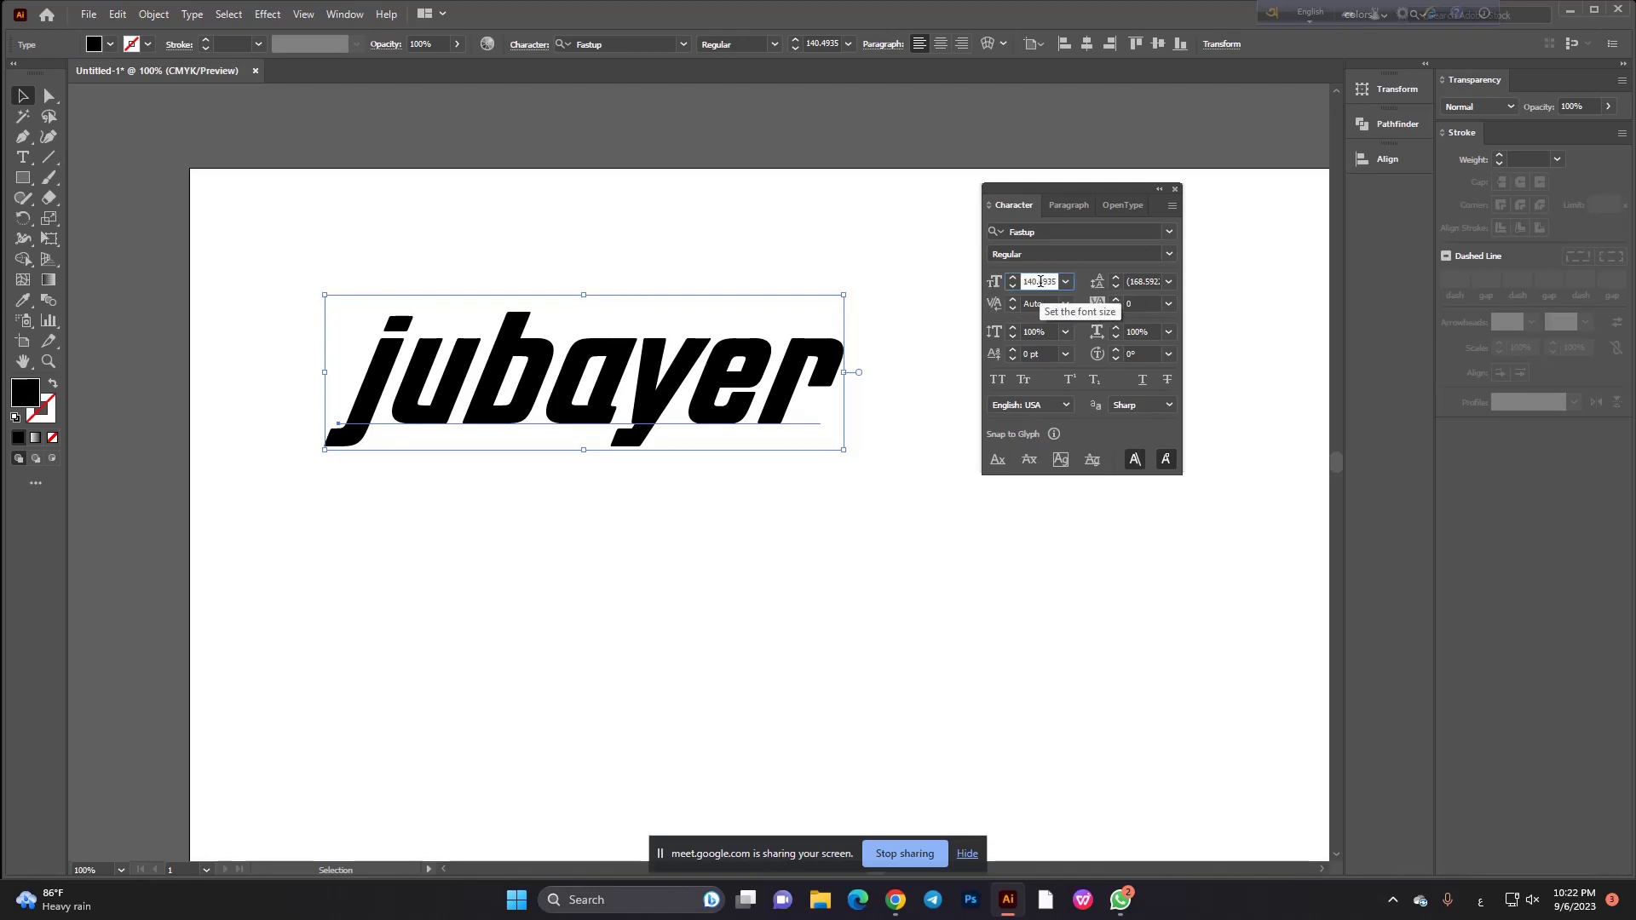
pyautogui.write('141')
# Step the font size with the arrow keys and set jubayer to 120 pt.
pyautogui.press('Up')
pyautogui.press('Up')
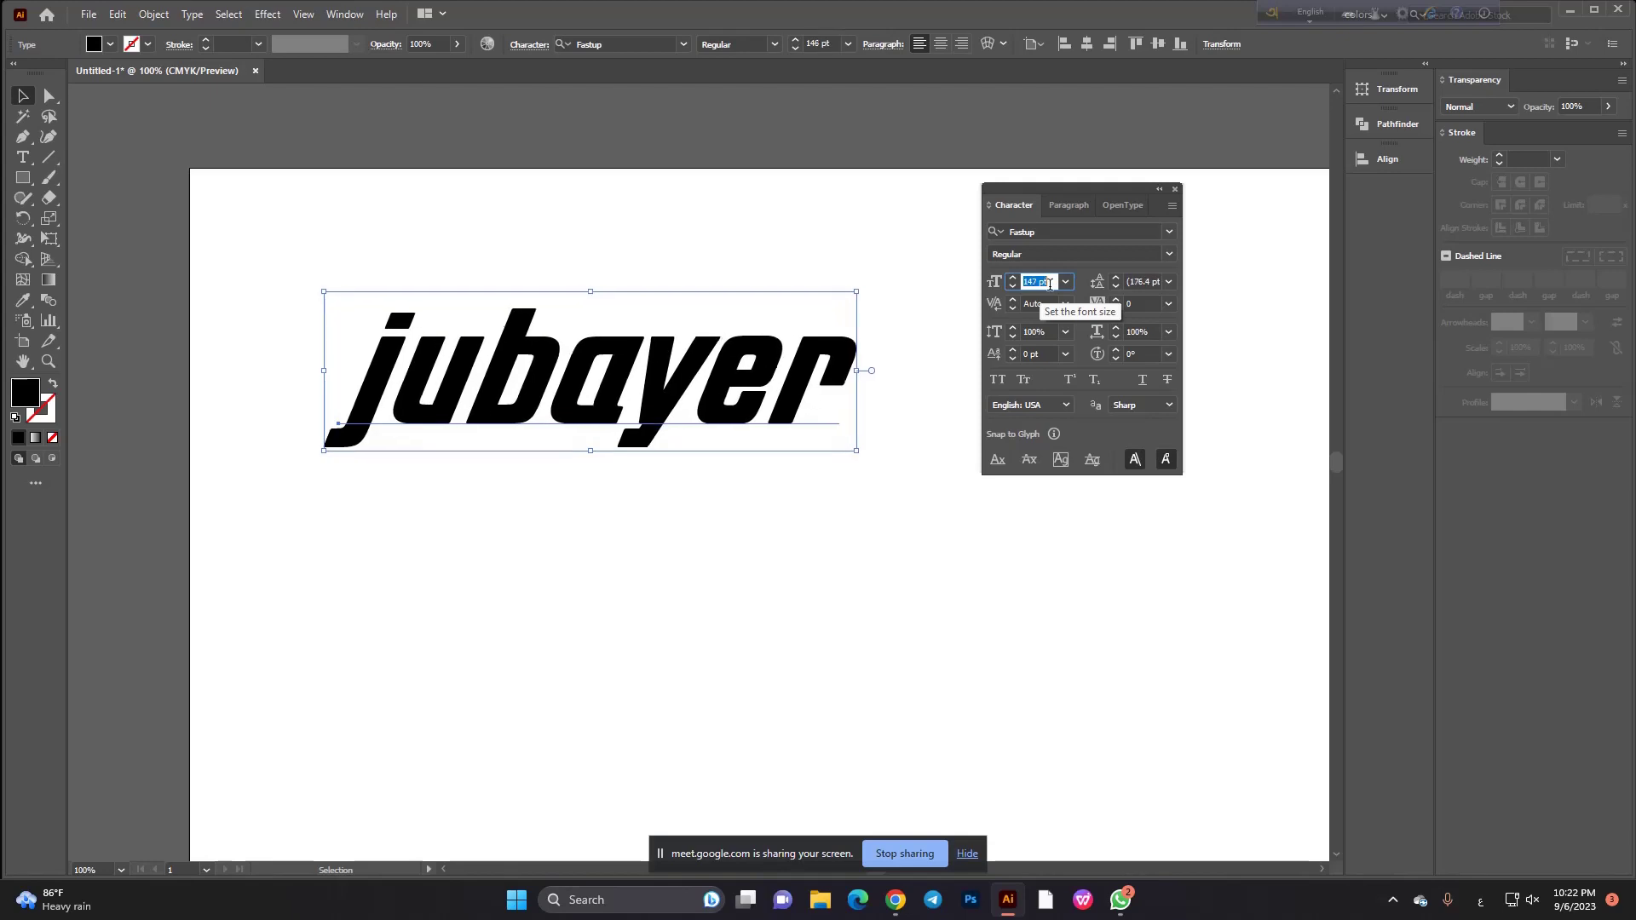
pyautogui.press('Up')
pyautogui.press('Down')
pyautogui.press('Down')
pyautogui.press('Down')
pyautogui.press('Down')
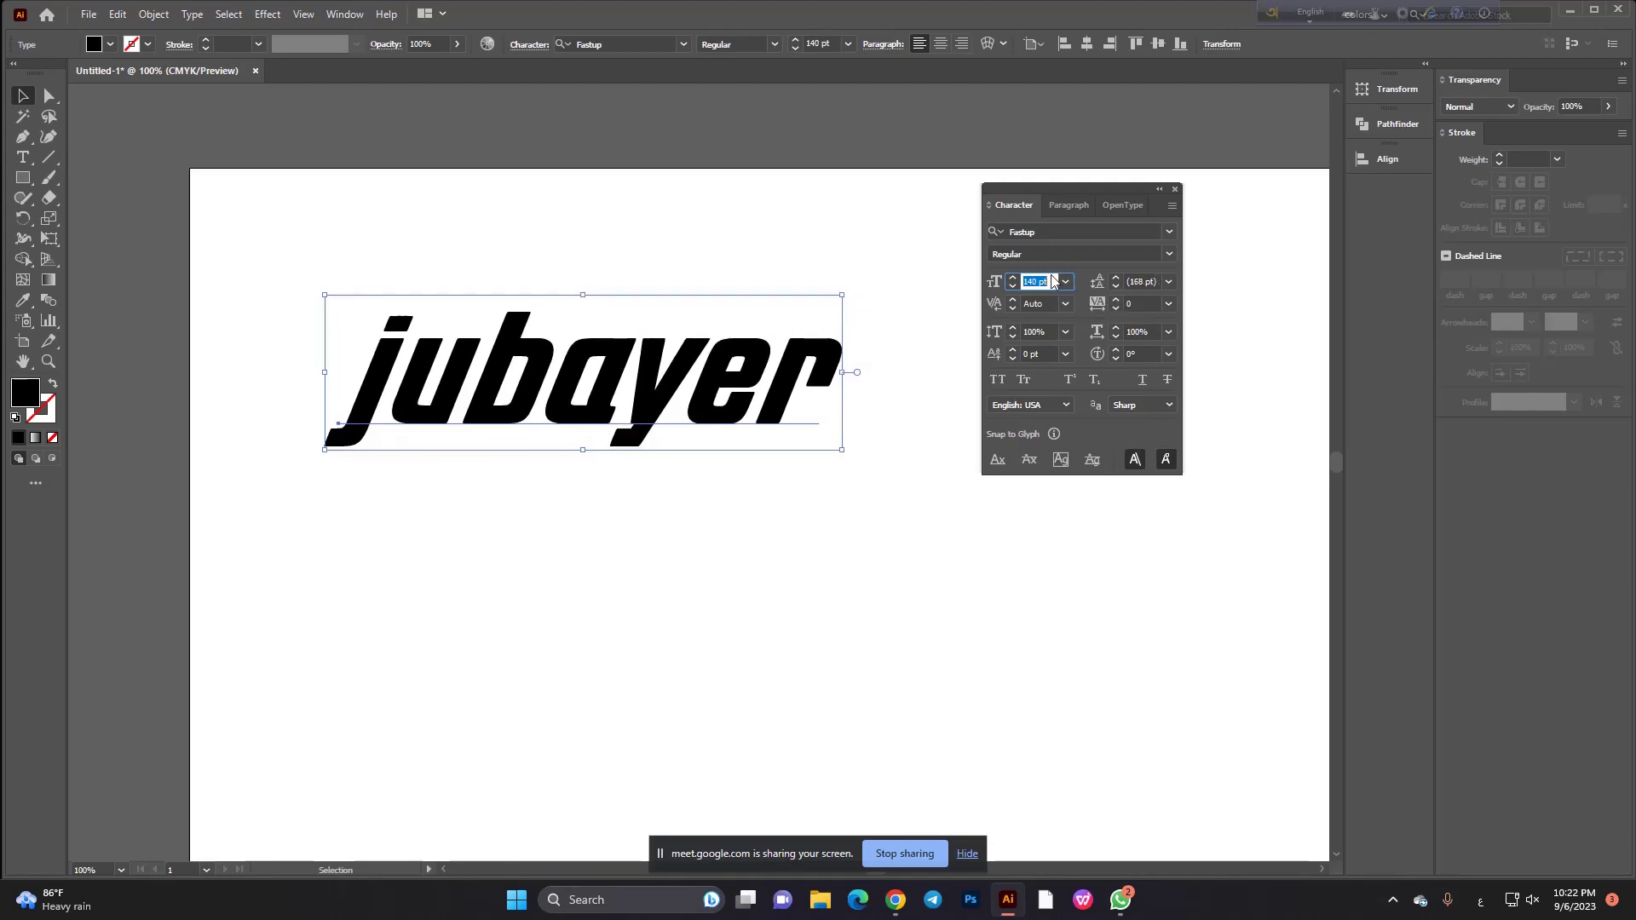
pyautogui.press('Down')
pyautogui.press('Down')
pyautogui.press('Down')
pyautogui.press('Down')
pyautogui.press('Down')
pyautogui.press('Down')
pyautogui.press('Down')
pyautogui.press('Down')
pyautogui.press('Down')
pyautogui.press('Down')
pyautogui.press('Down')
pyautogui.press('Down')
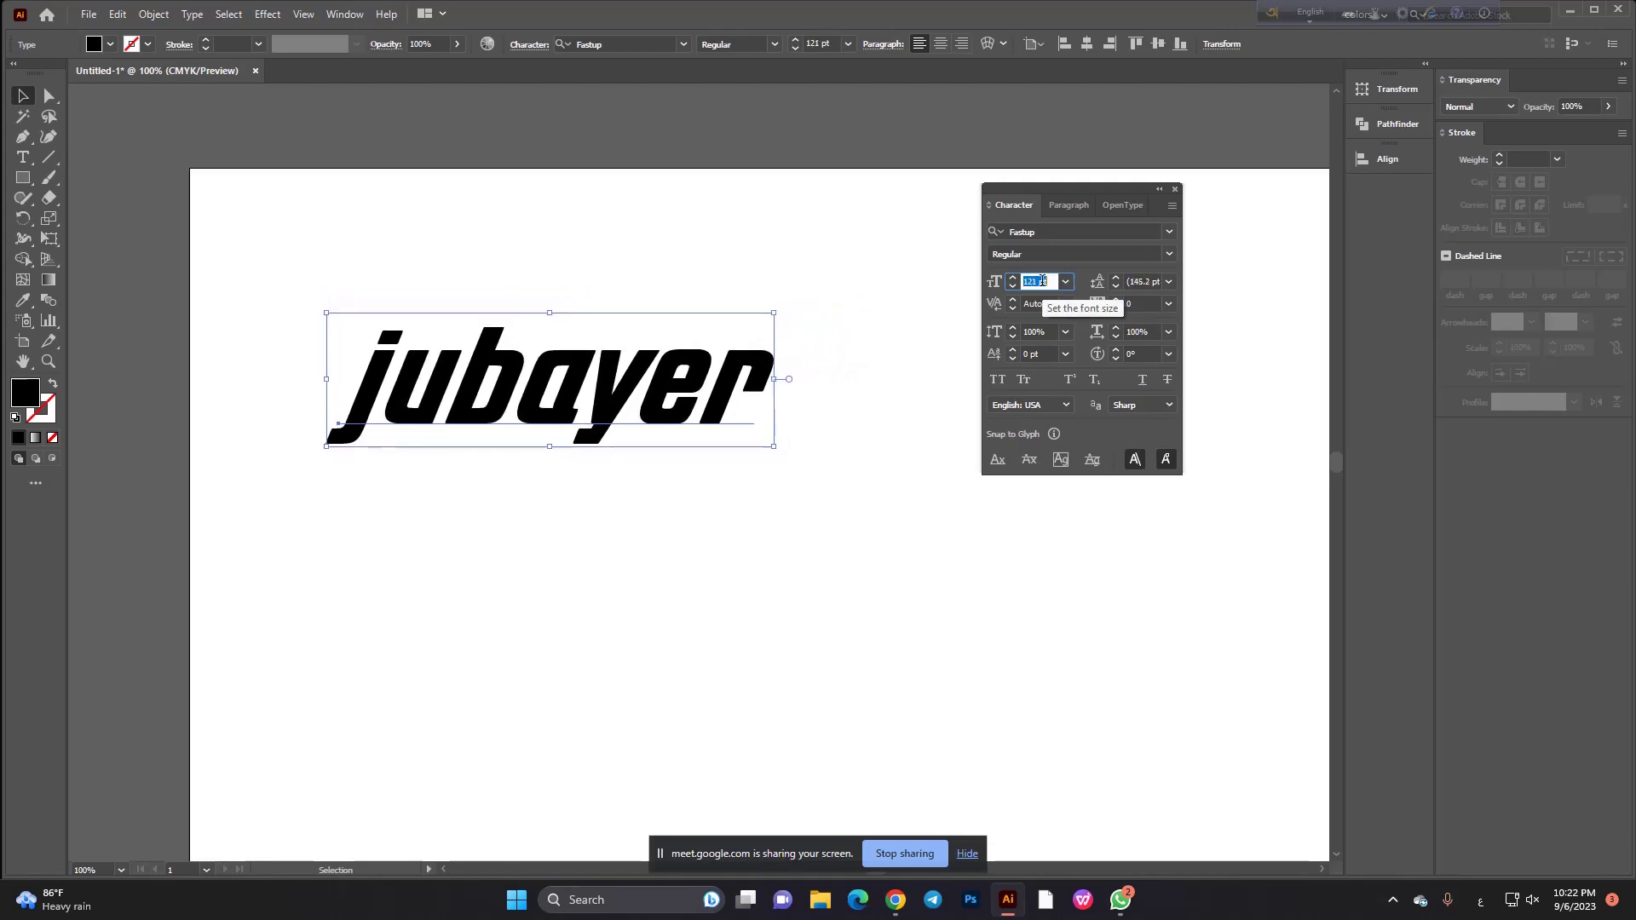
pyautogui.press('Down')
pyautogui.press('Down')
pyautogui.press('Down')
pyautogui.press('Down')
pyautogui.press('Down')
pyautogui.press('Up')
pyautogui.press('Up')
pyautogui.press('Up')
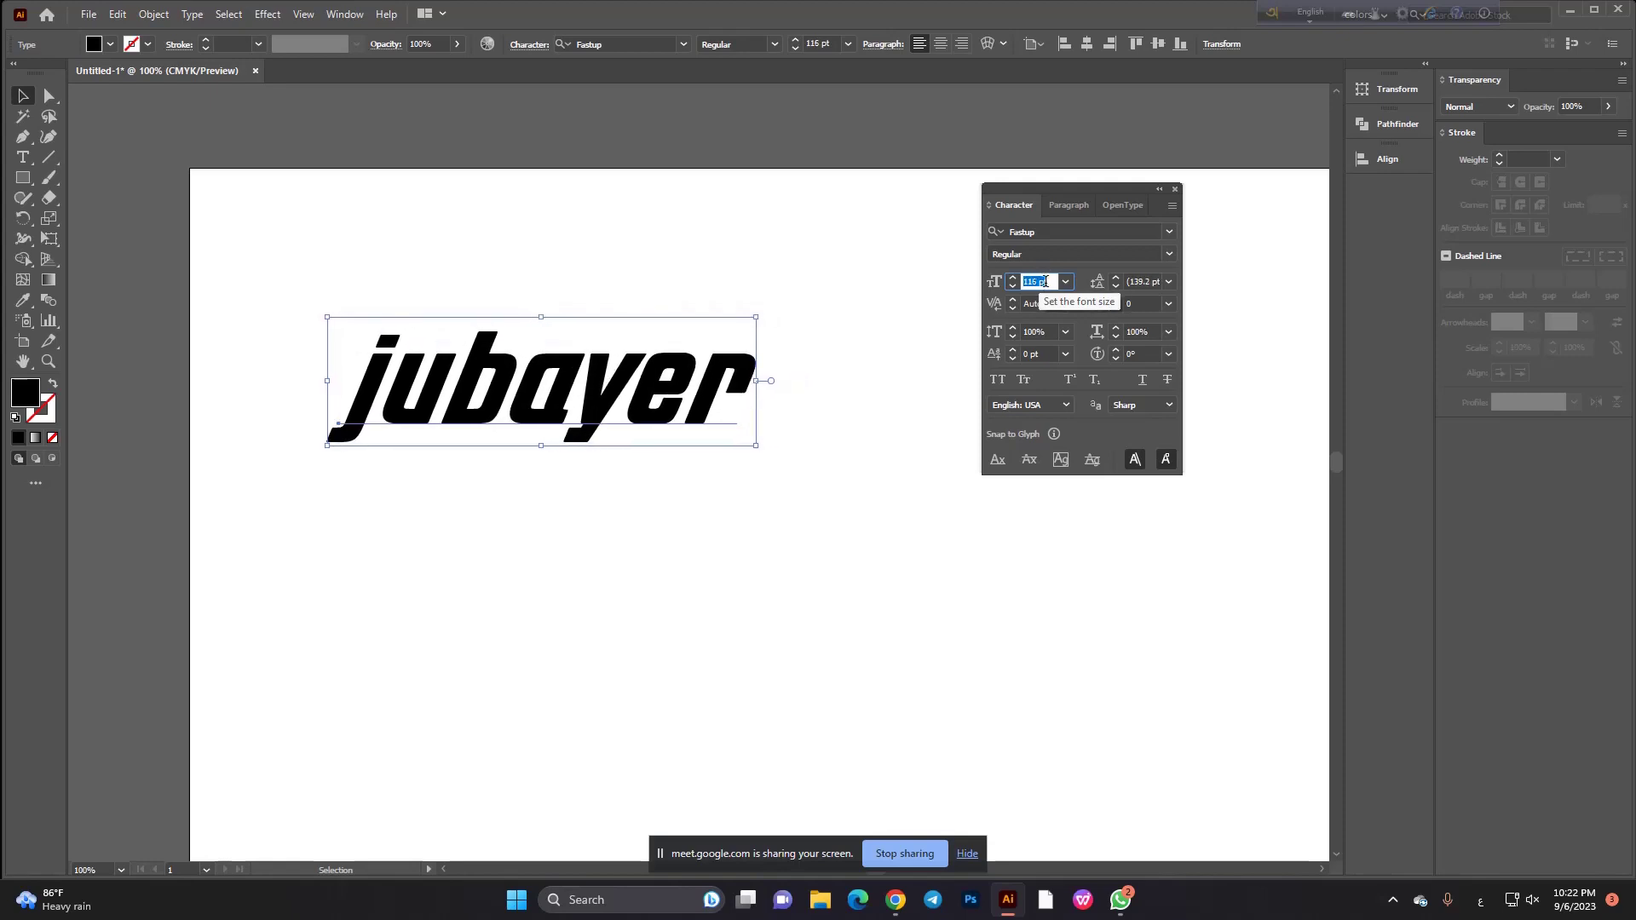
pyautogui.press('Up')
pyautogui.press('Up')
pyautogui.press('Up')
pyautogui.write('1')
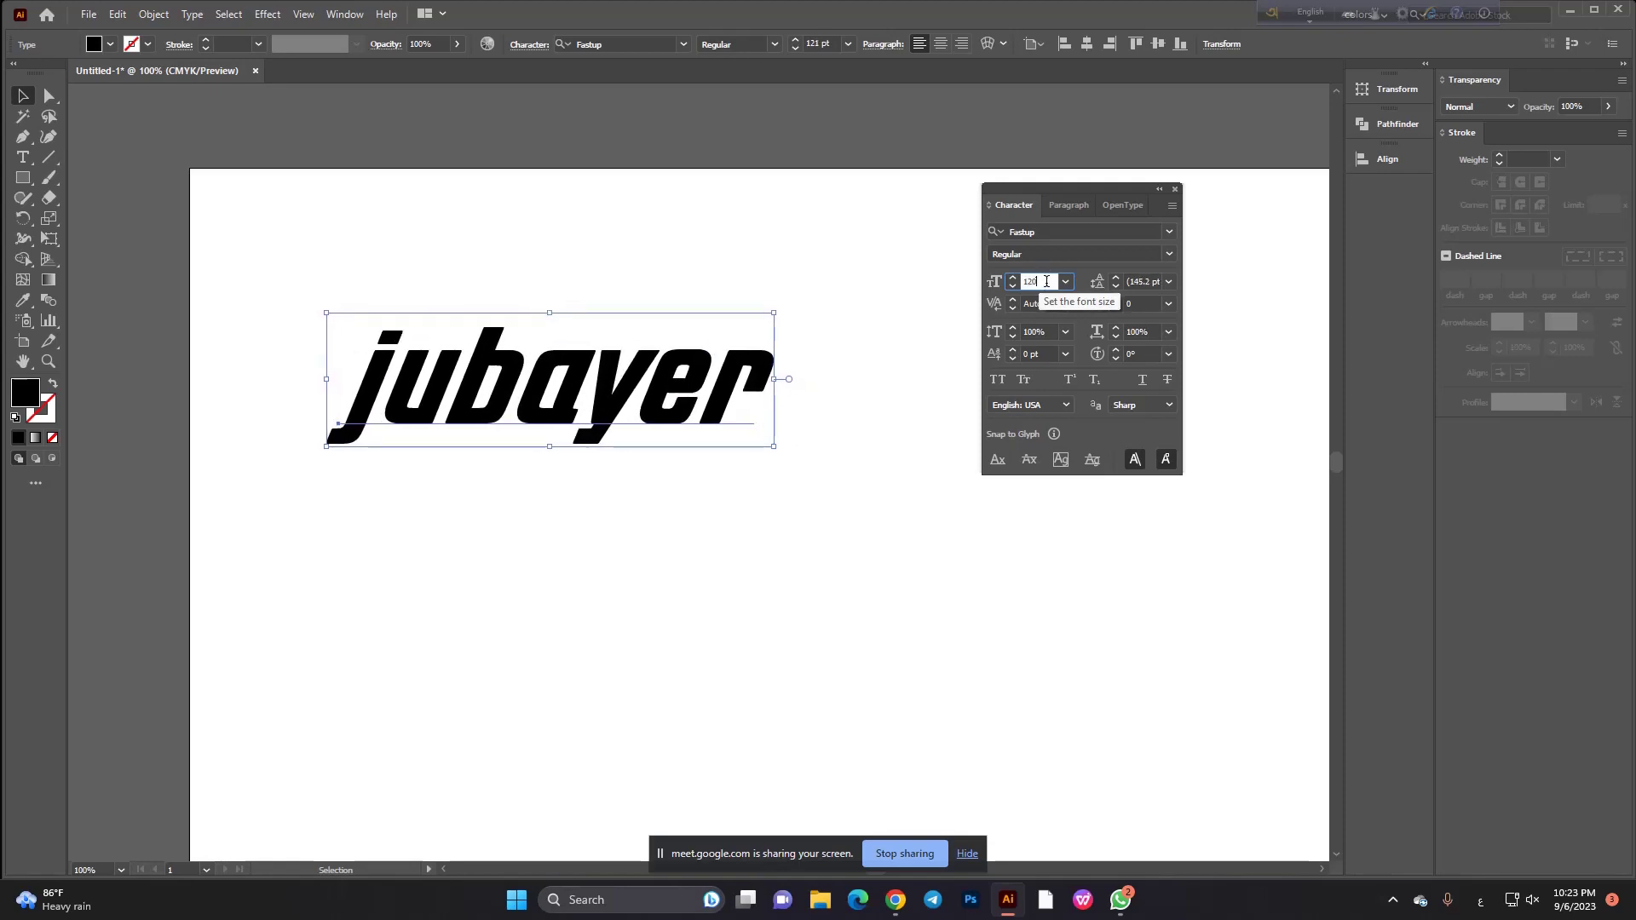
pyautogui.press('Return')
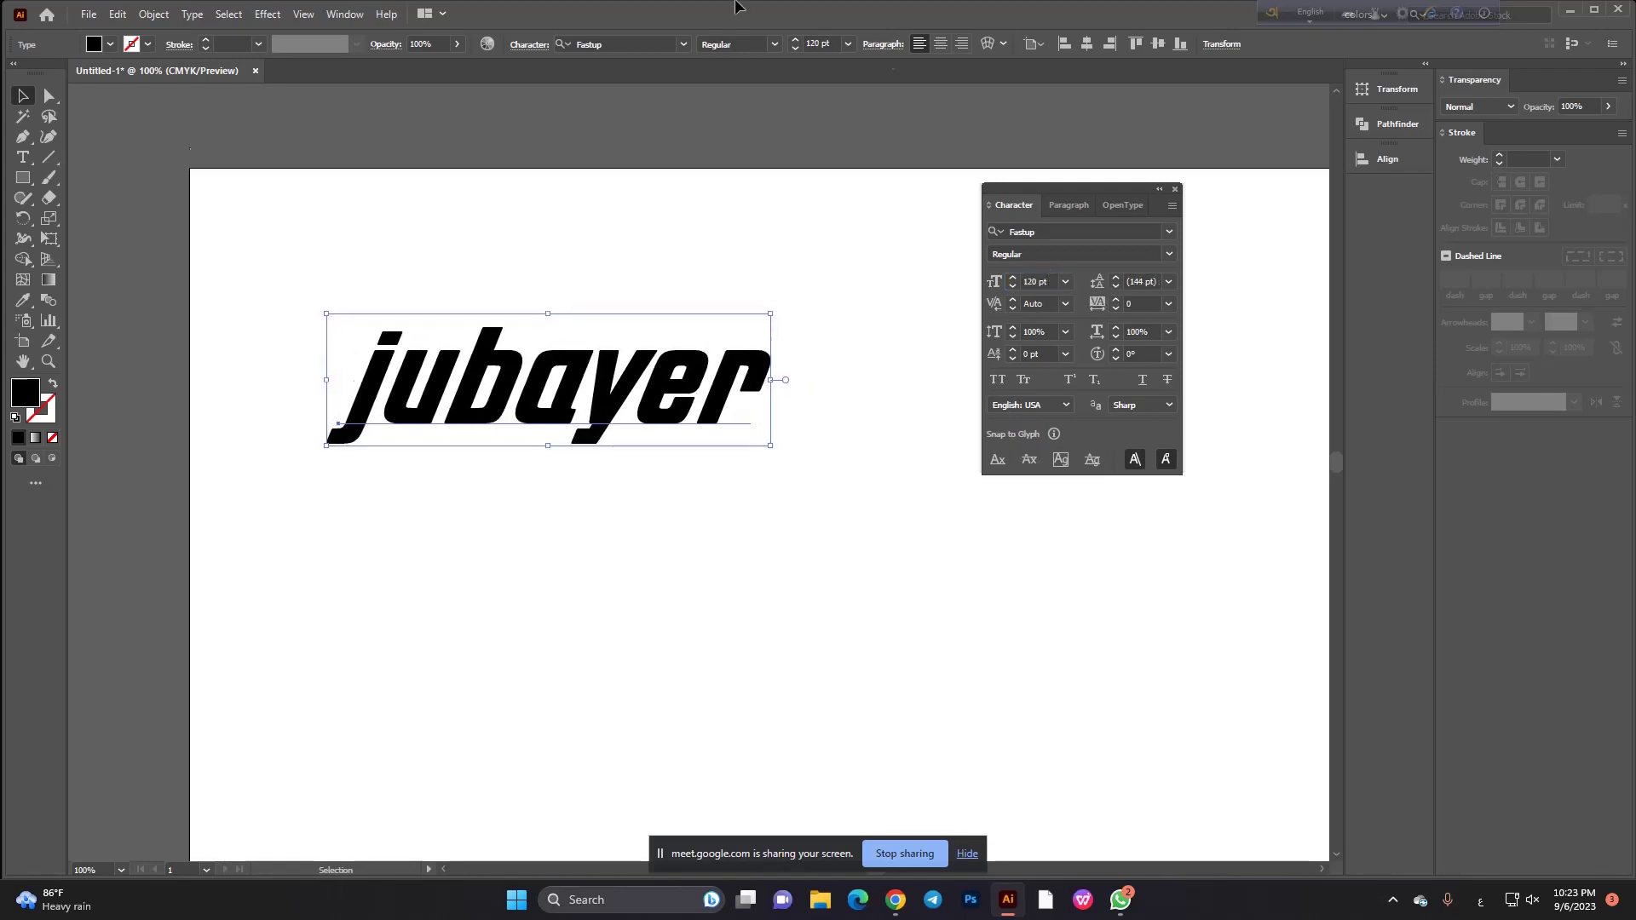
# Try a 500 pt font size for jubayer, then undo back to 120 pt.
pyautogui.scroll(-1, 715, 392)
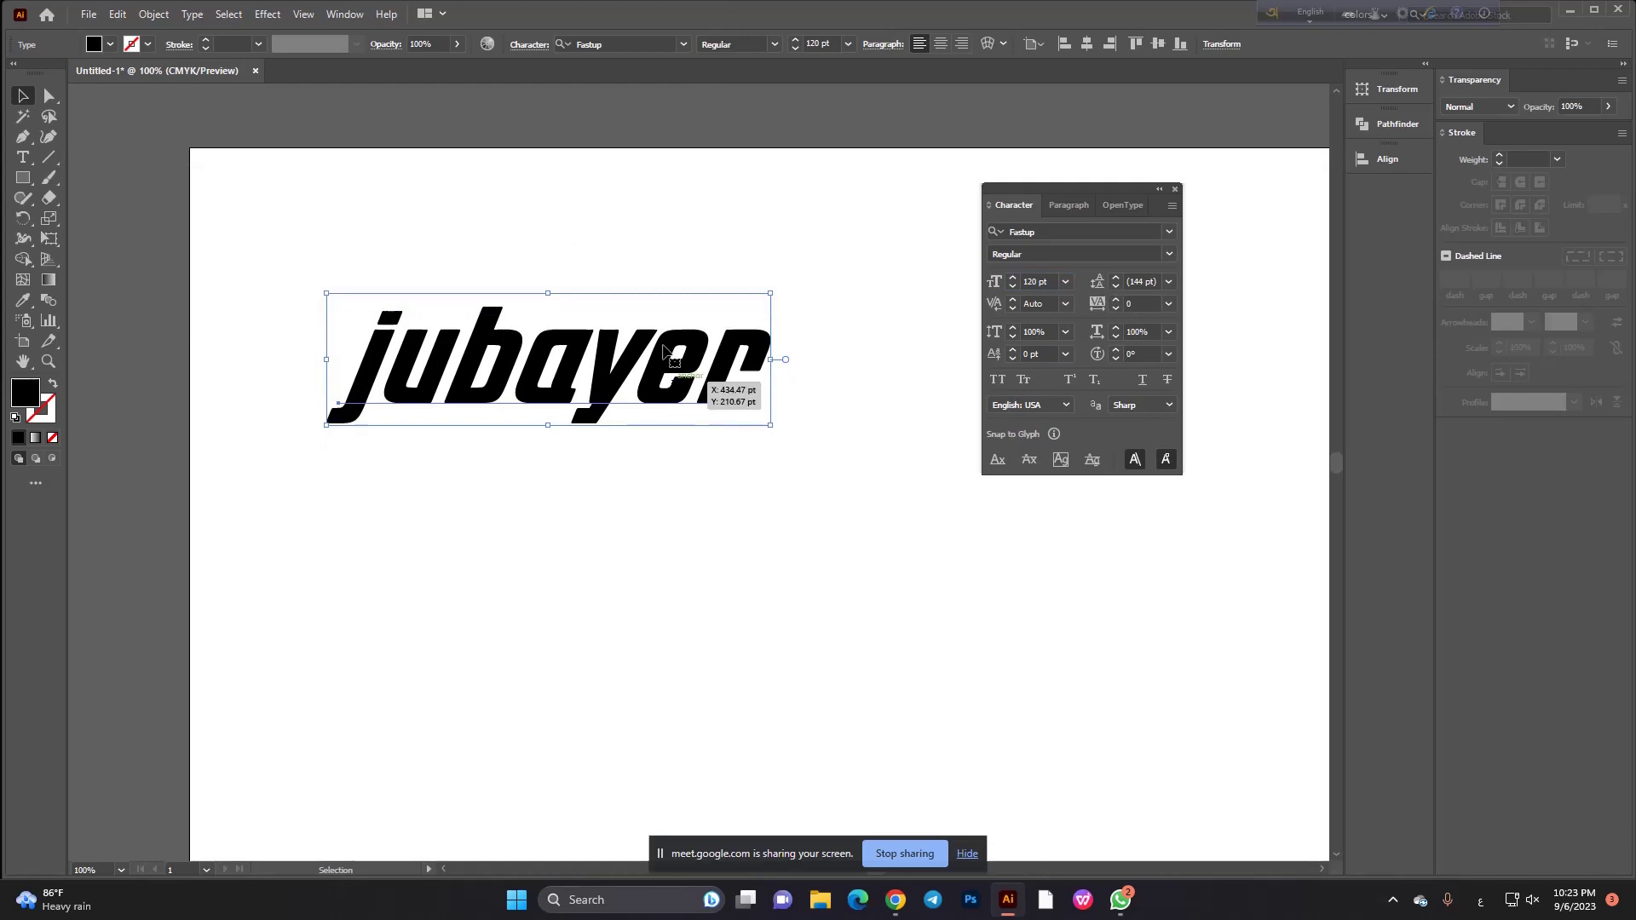
pyautogui.click(1043, 282)
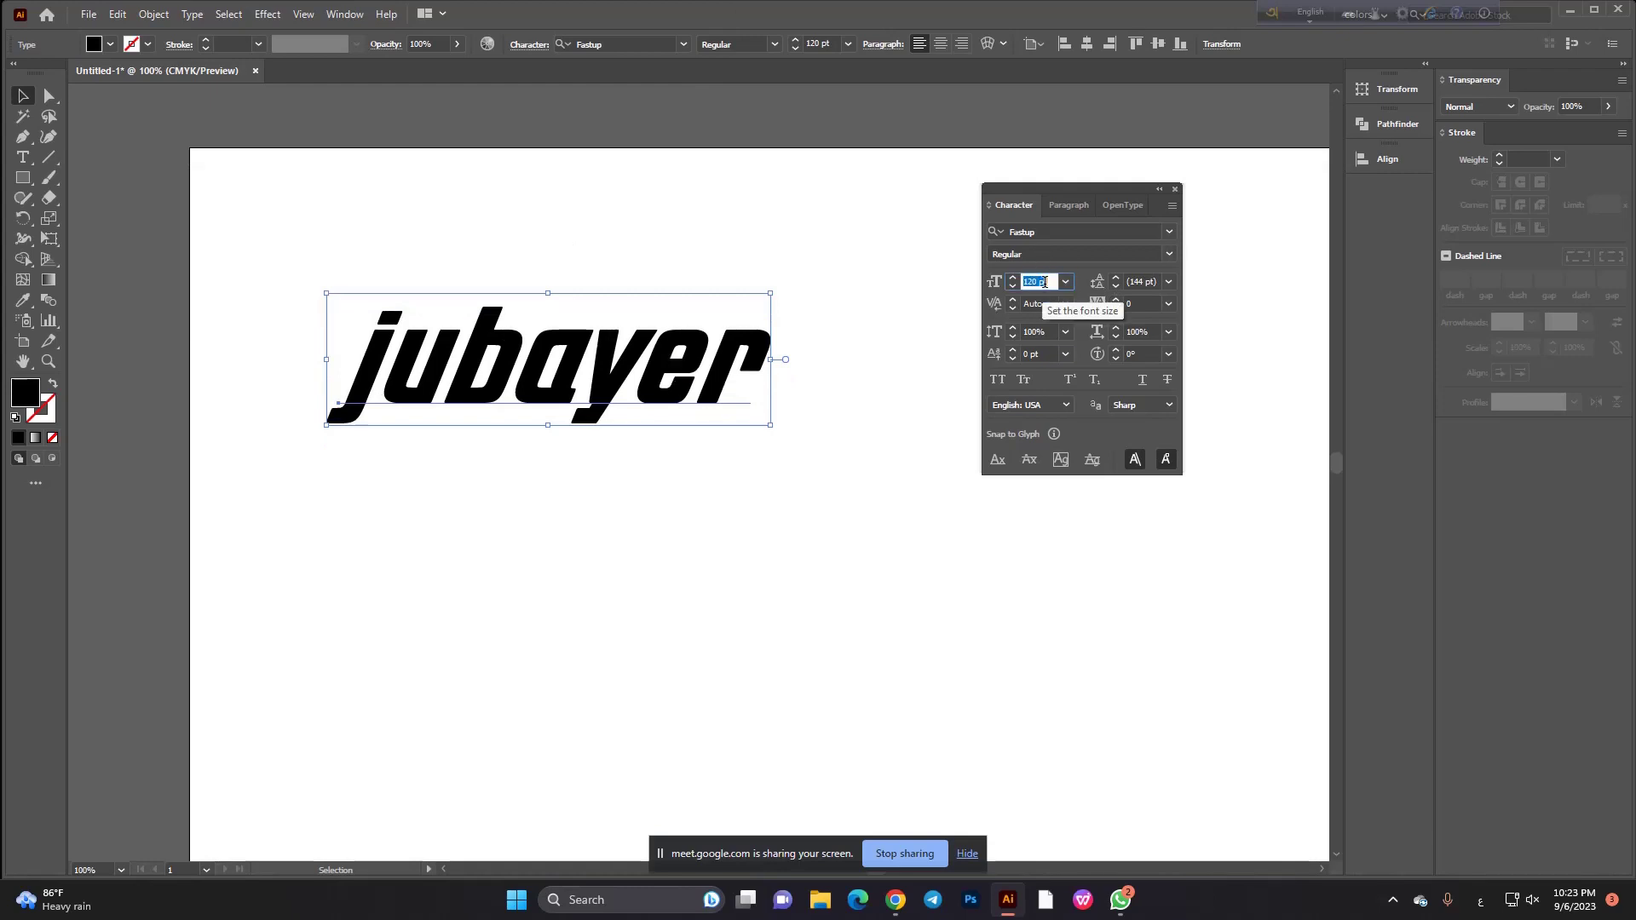
pyautogui.write('500')
pyautogui.press('Return')
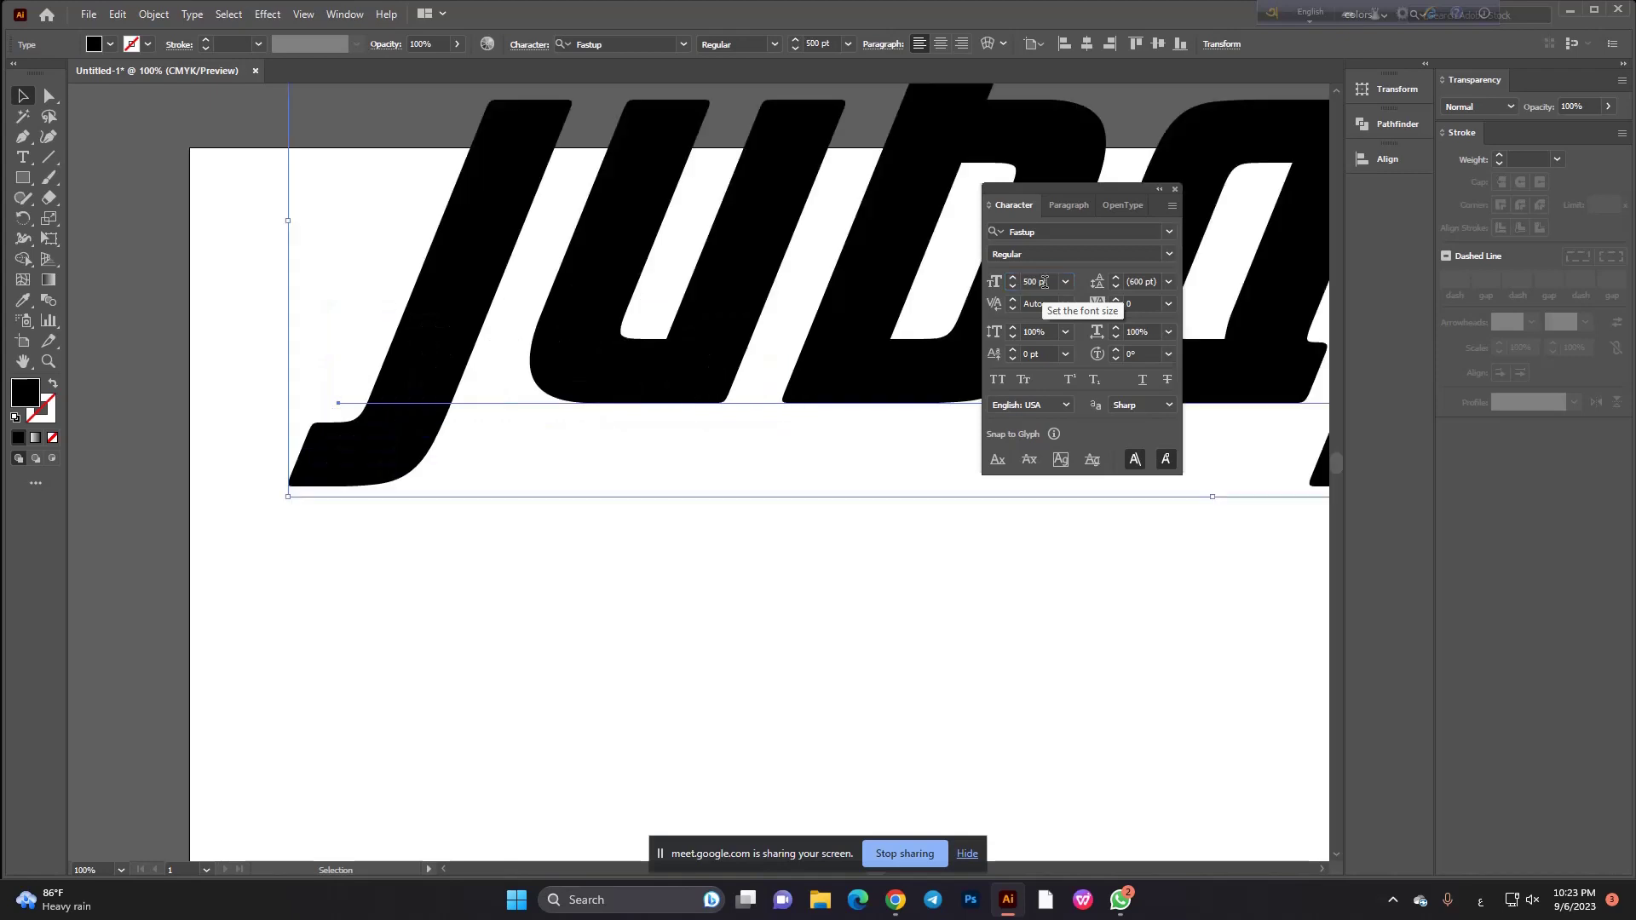
pyautogui.scroll(-3, 902, 475)
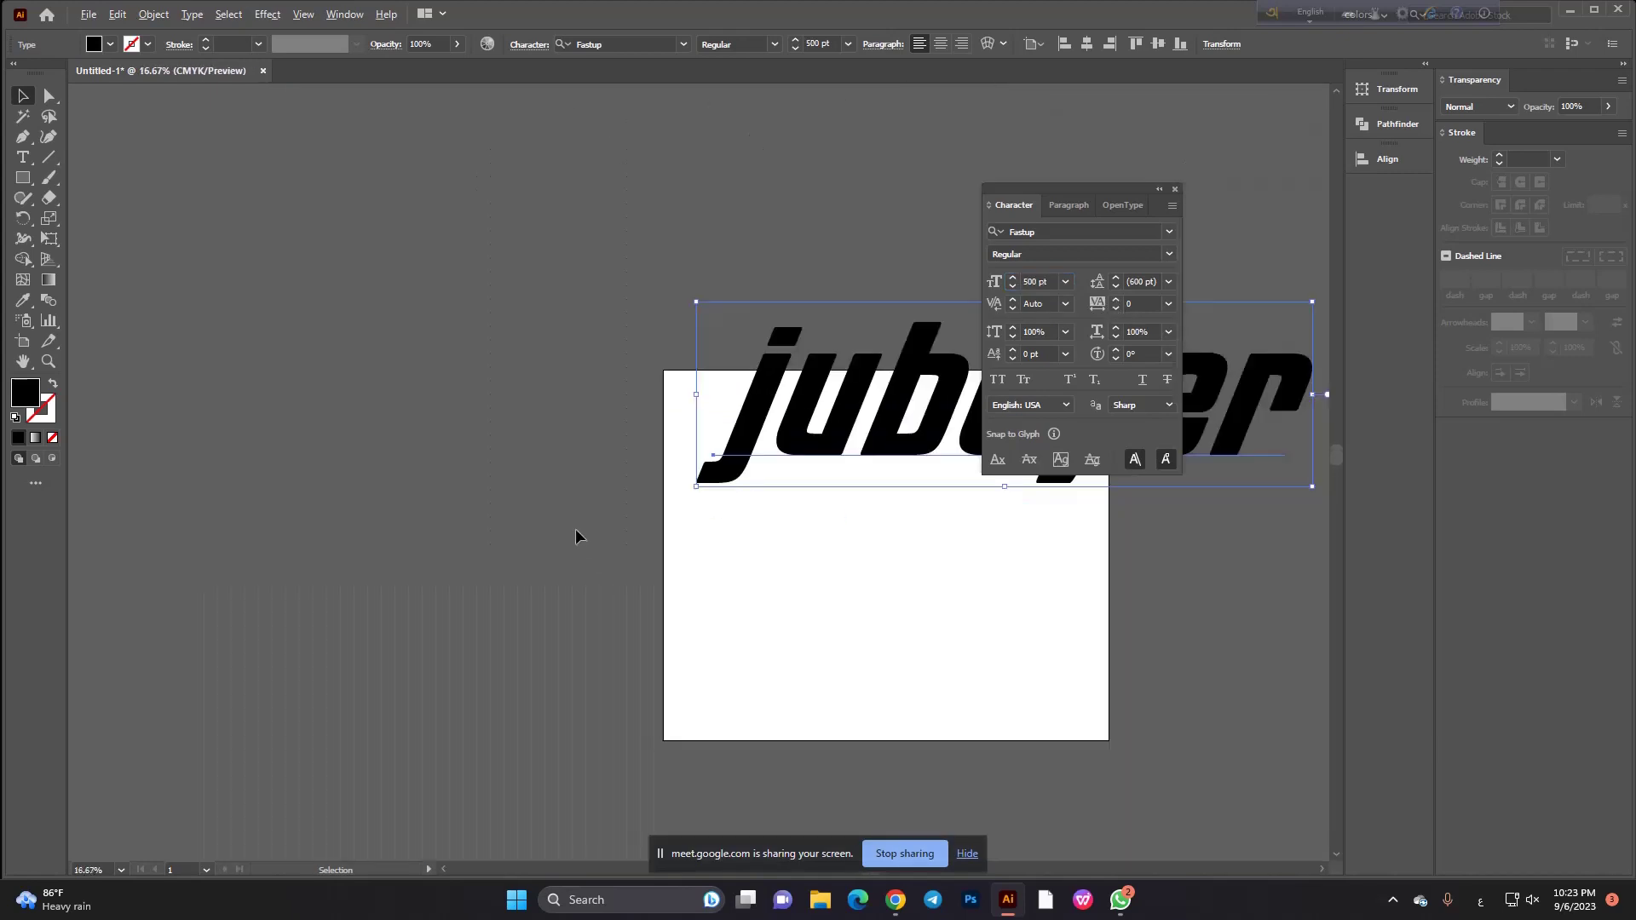
pyautogui.scroll(-2, 576, 528)
pyautogui.hotkey('ctrl', 'z')
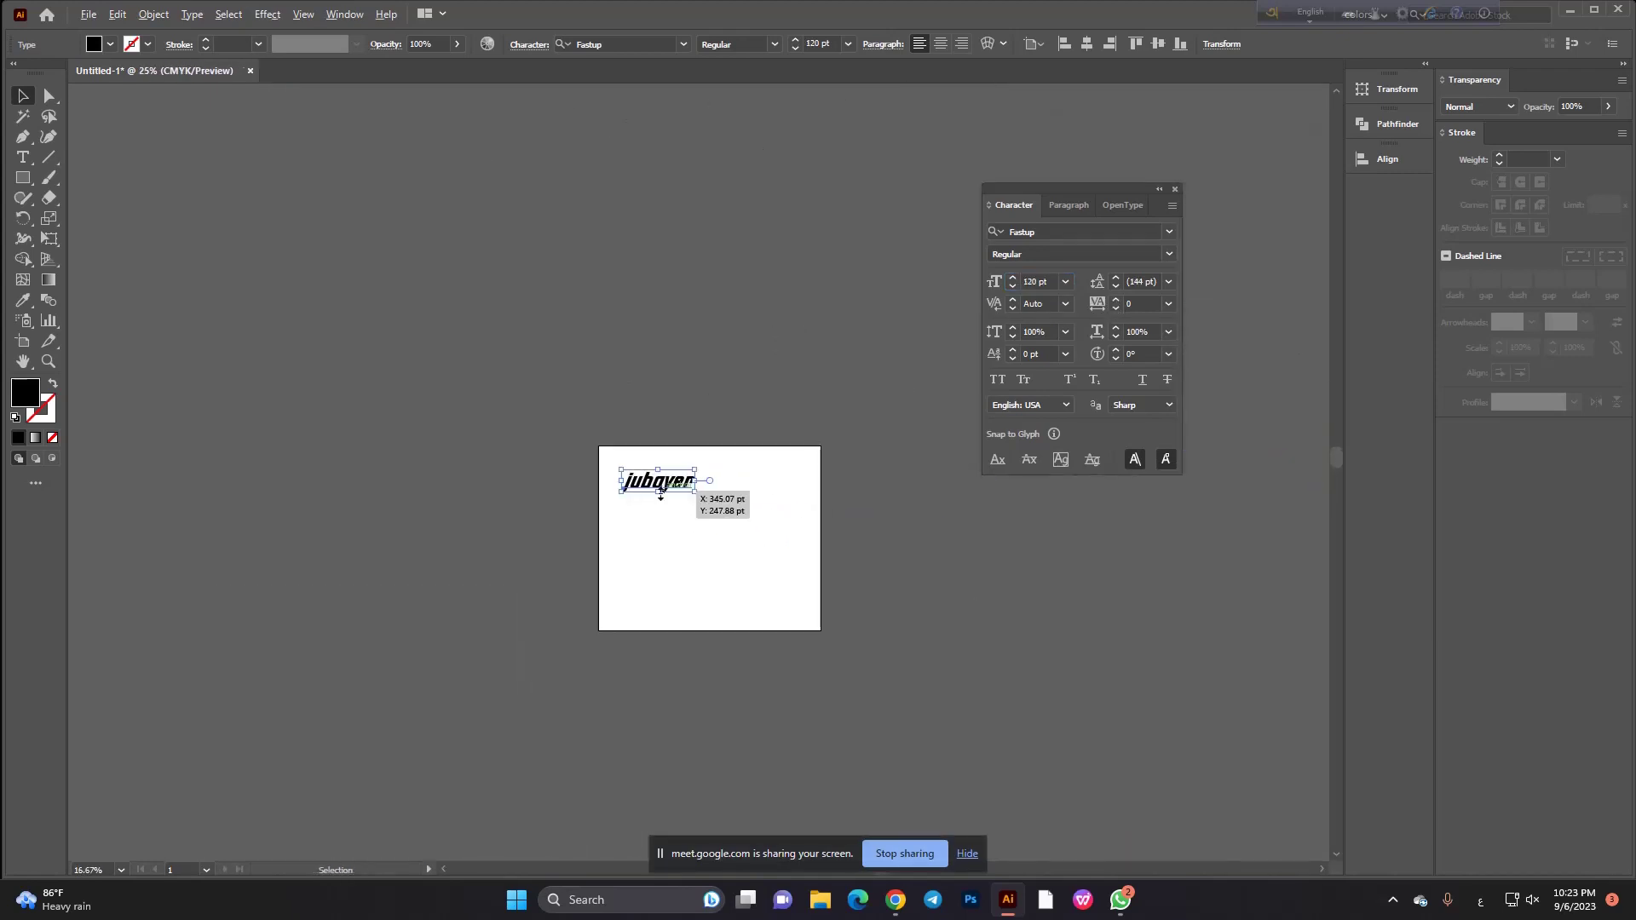
pyautogui.scroll(4, 660, 494)
pyautogui.scroll(-3, 660, 494)
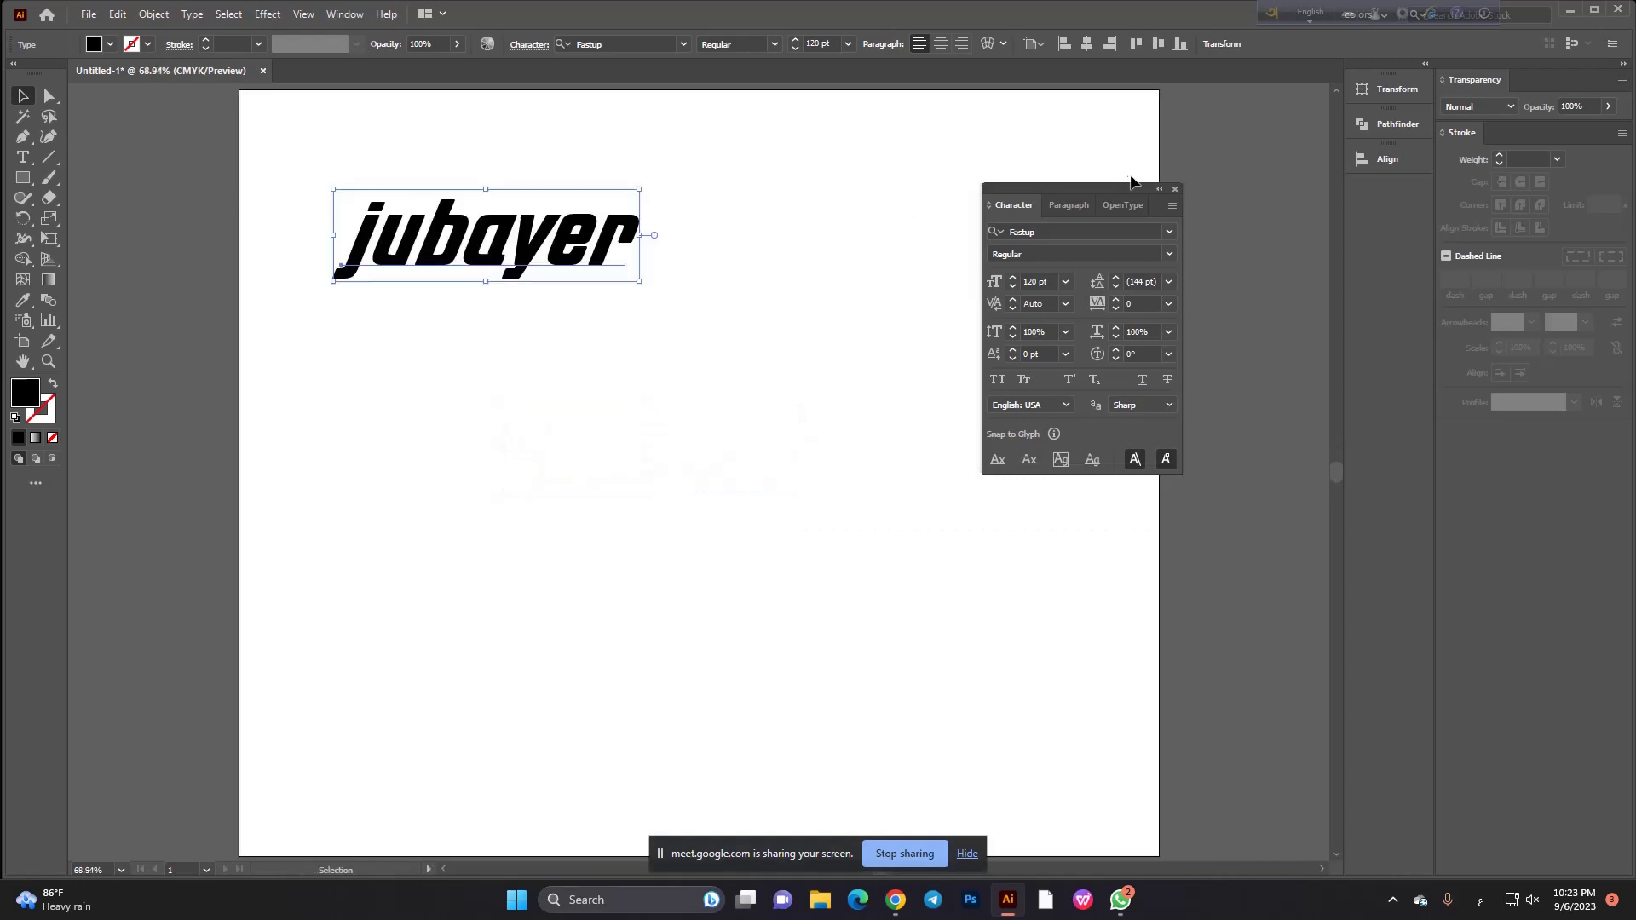
# Set jubayer's font size to 200 pt.
pyautogui.doubleClick(1043, 281)
pyautogui.tripleClick(1037, 279)
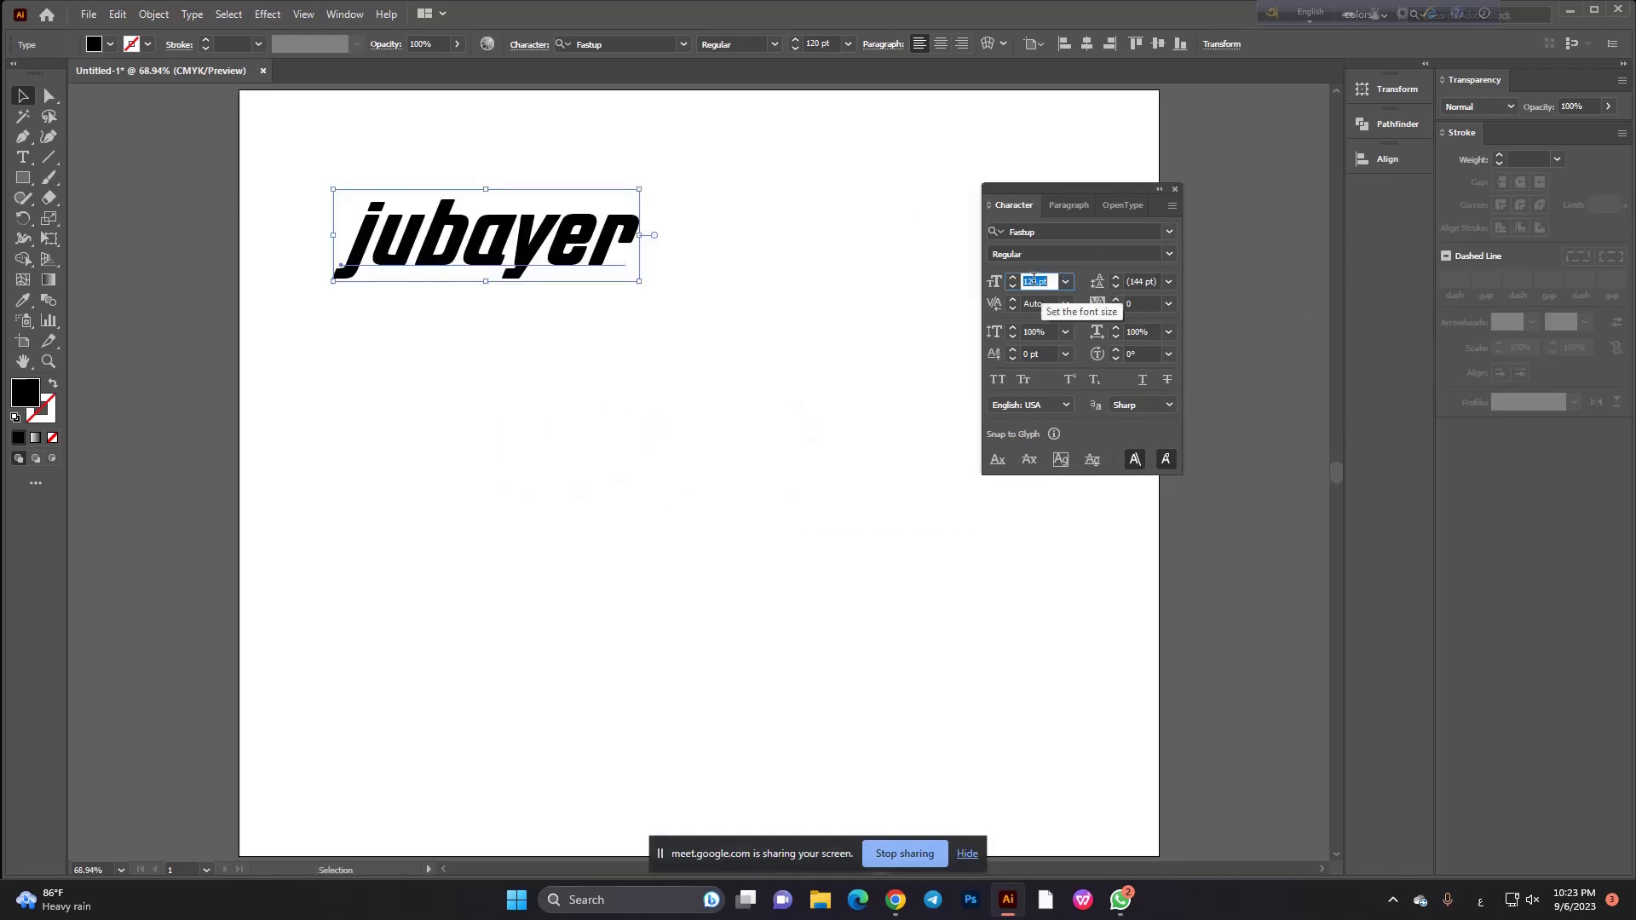
pyautogui.write('200')
pyautogui.press('Return')
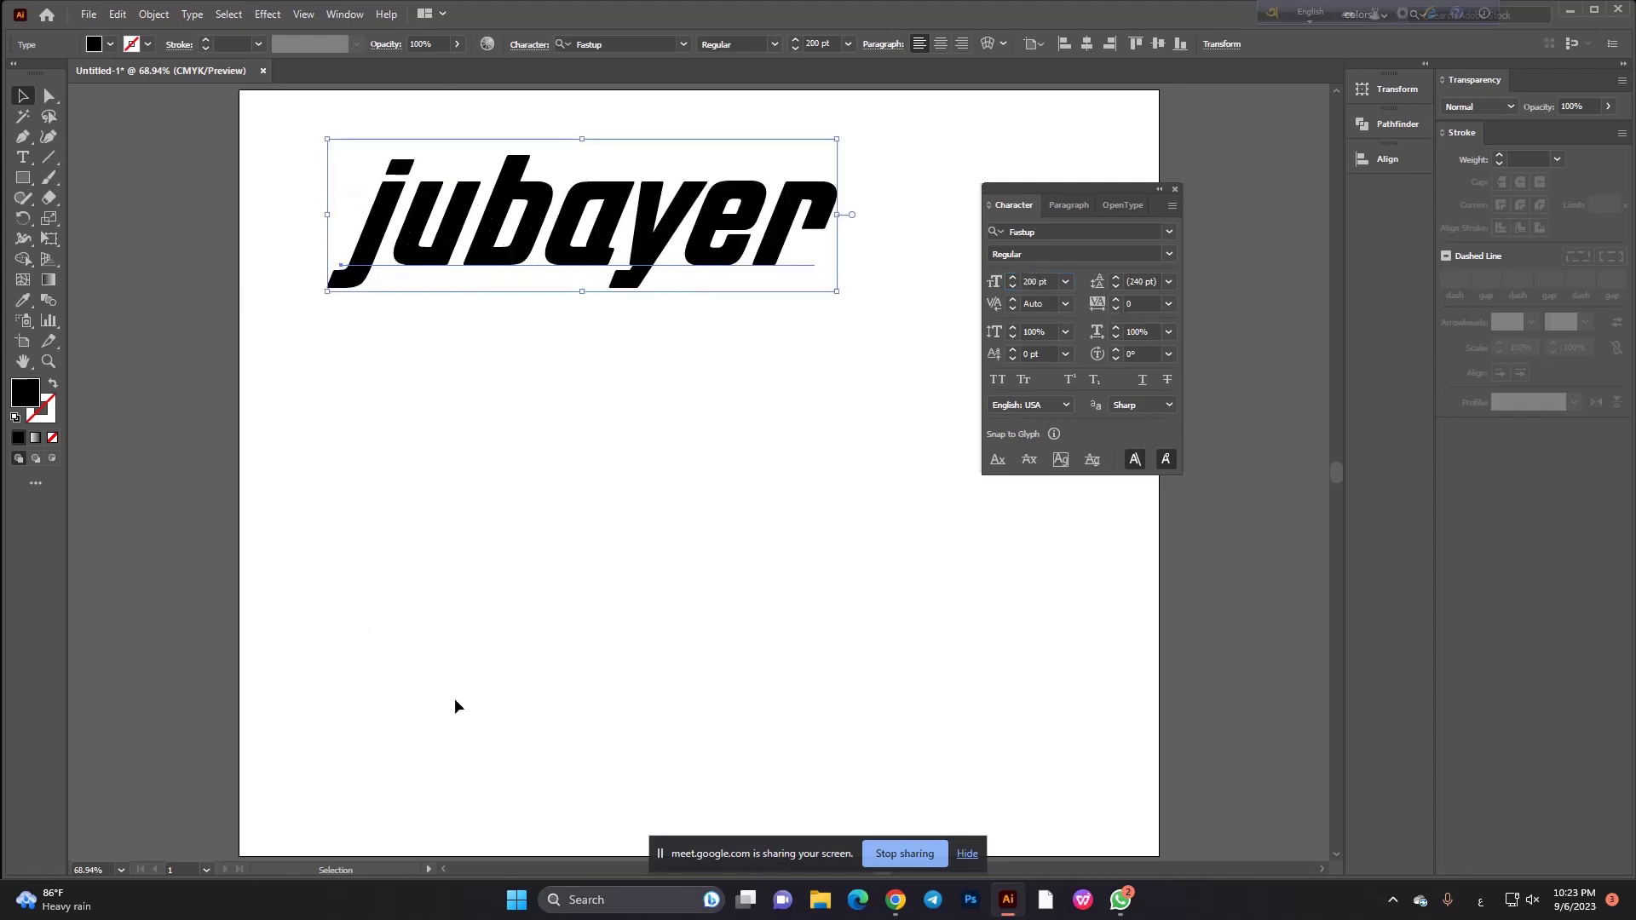
# Reposition jubayer at the artboard's top-left corner.
pyautogui.click(556, 318)
pyautogui.moveTo(596, 221); pyautogui.dragTo(500, 434)
pyautogui.click(632, 525)
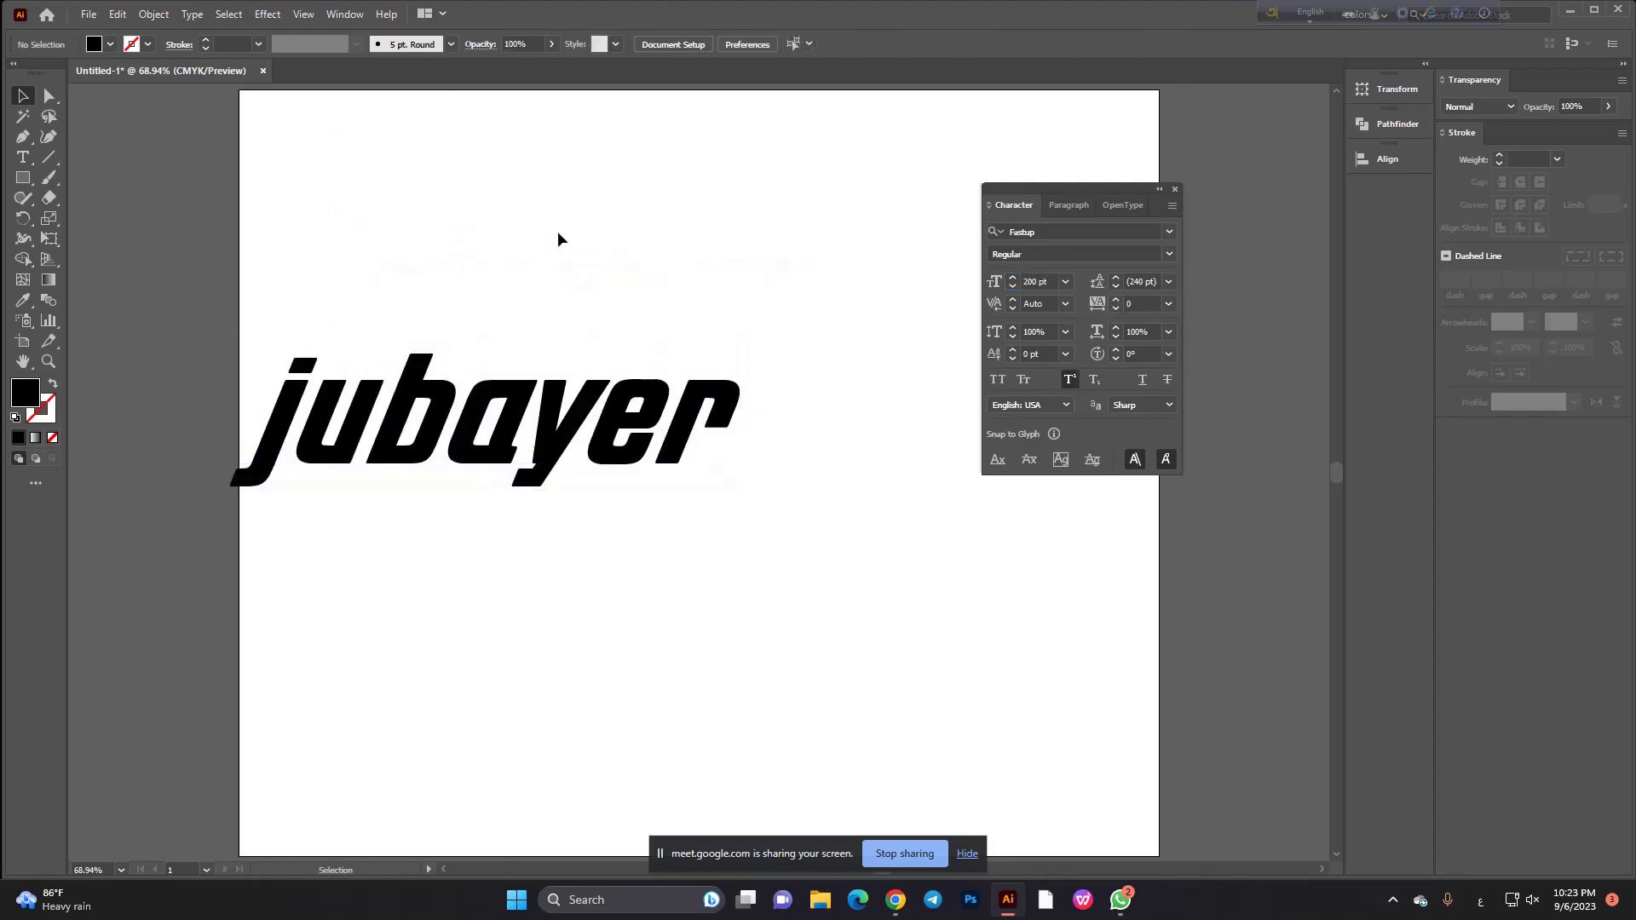
pyautogui.moveTo(559, 238); pyautogui.dragTo(767, 597)
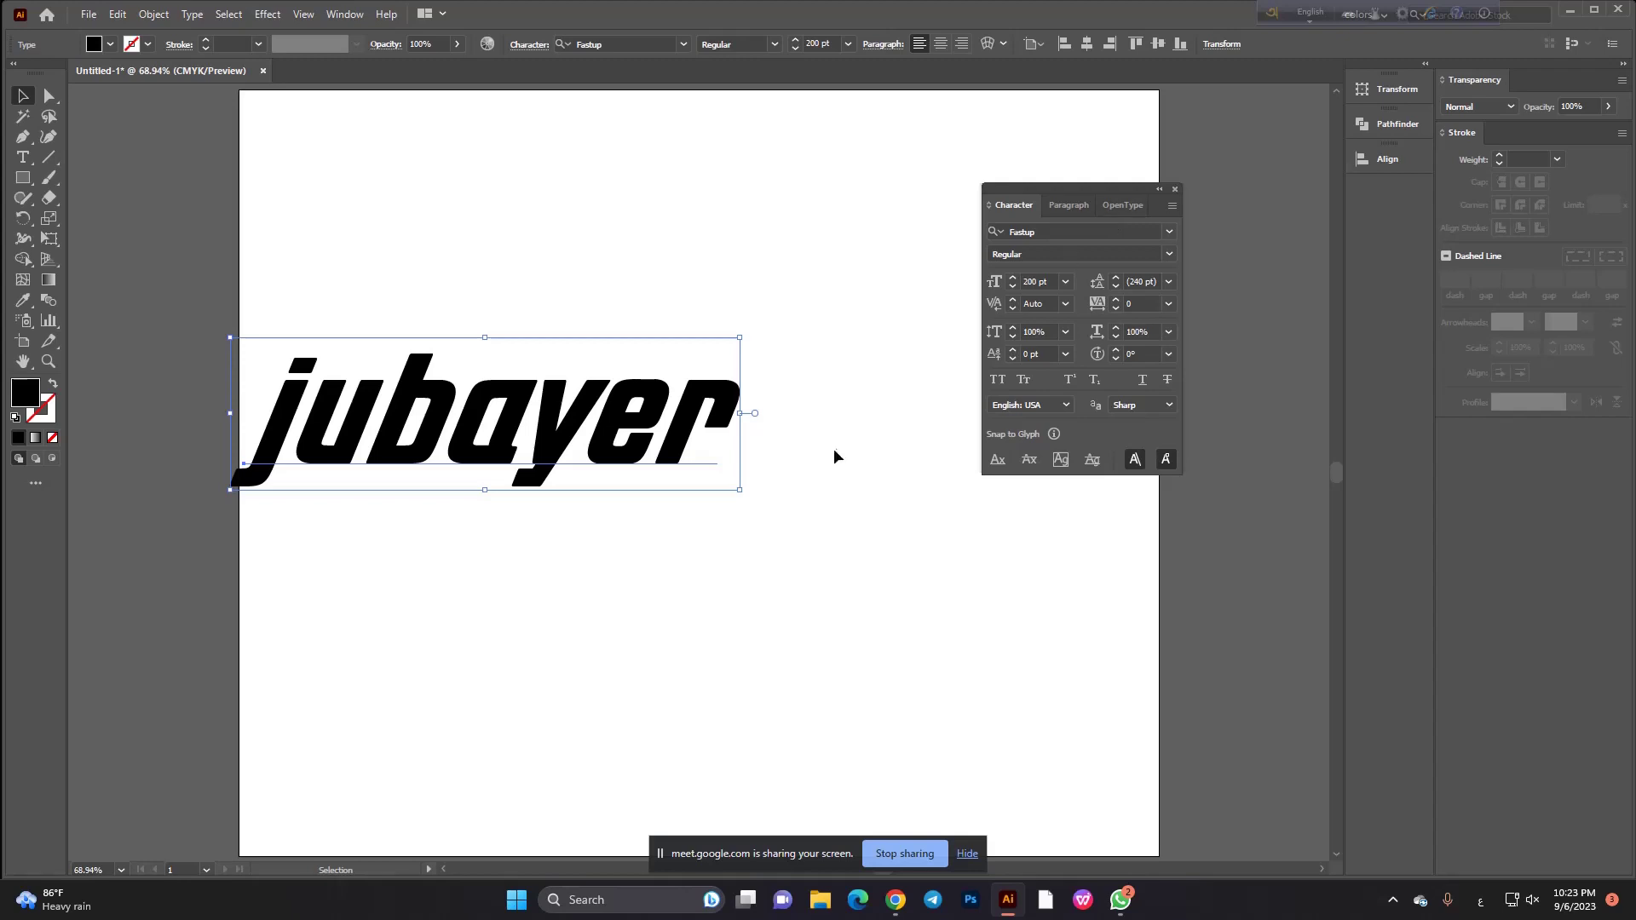
pyautogui.moveTo(690, 431)
pyautogui.mouseDown()
pyautogui.moveTo(820, 354)
pyautogui.moveTo(750, 313)
pyautogui.mouseUp()
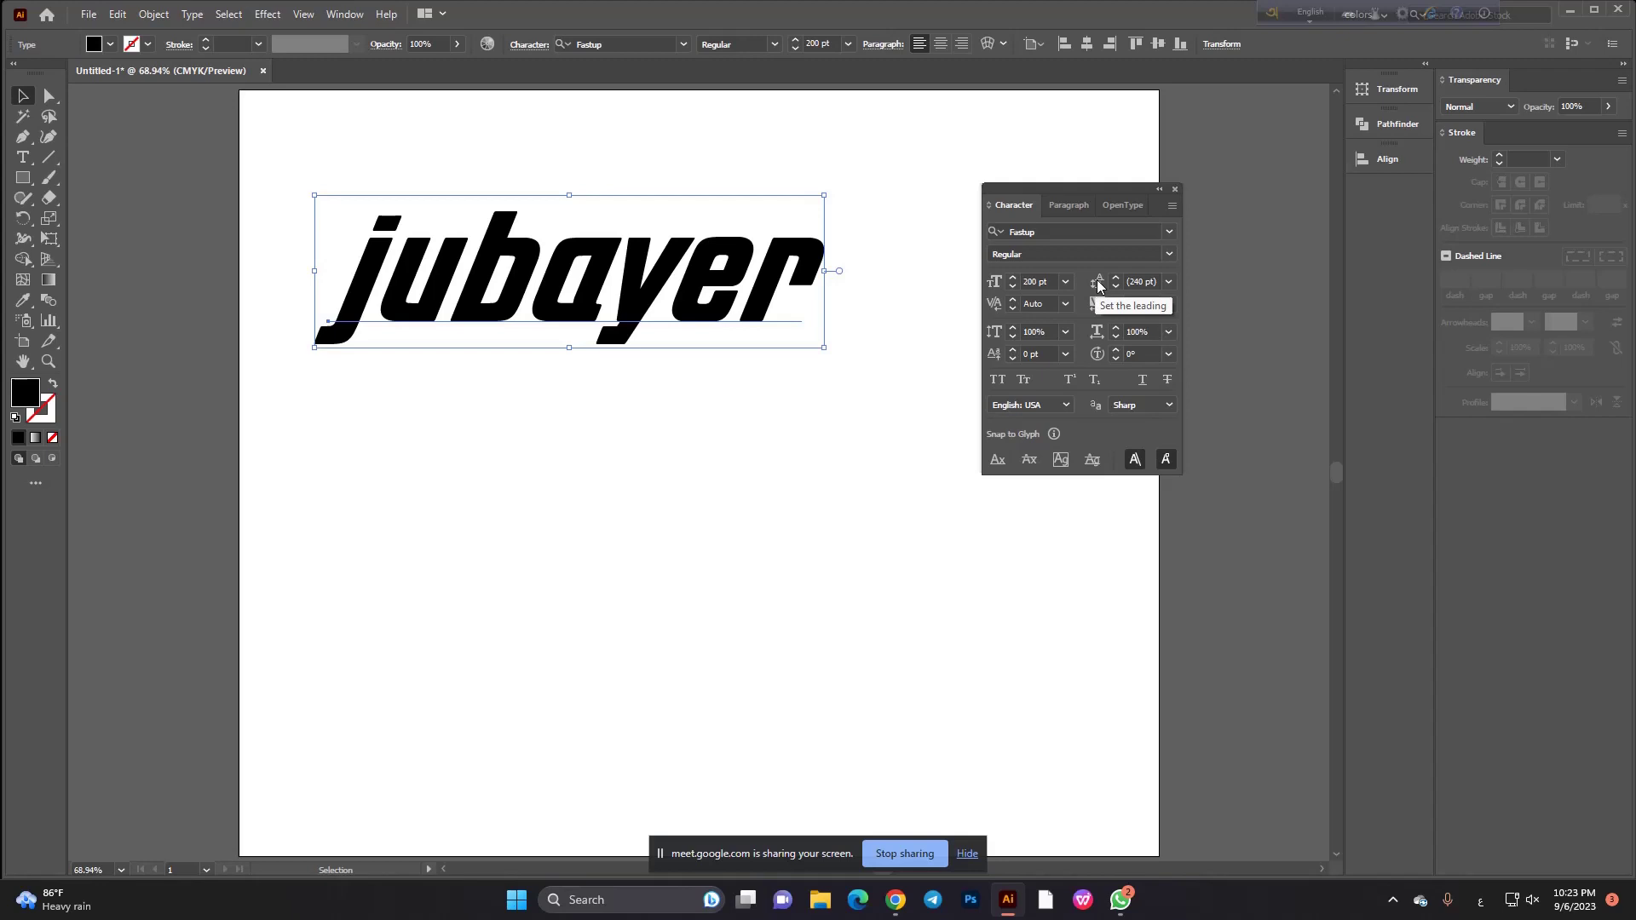
pyautogui.click(1144, 280)
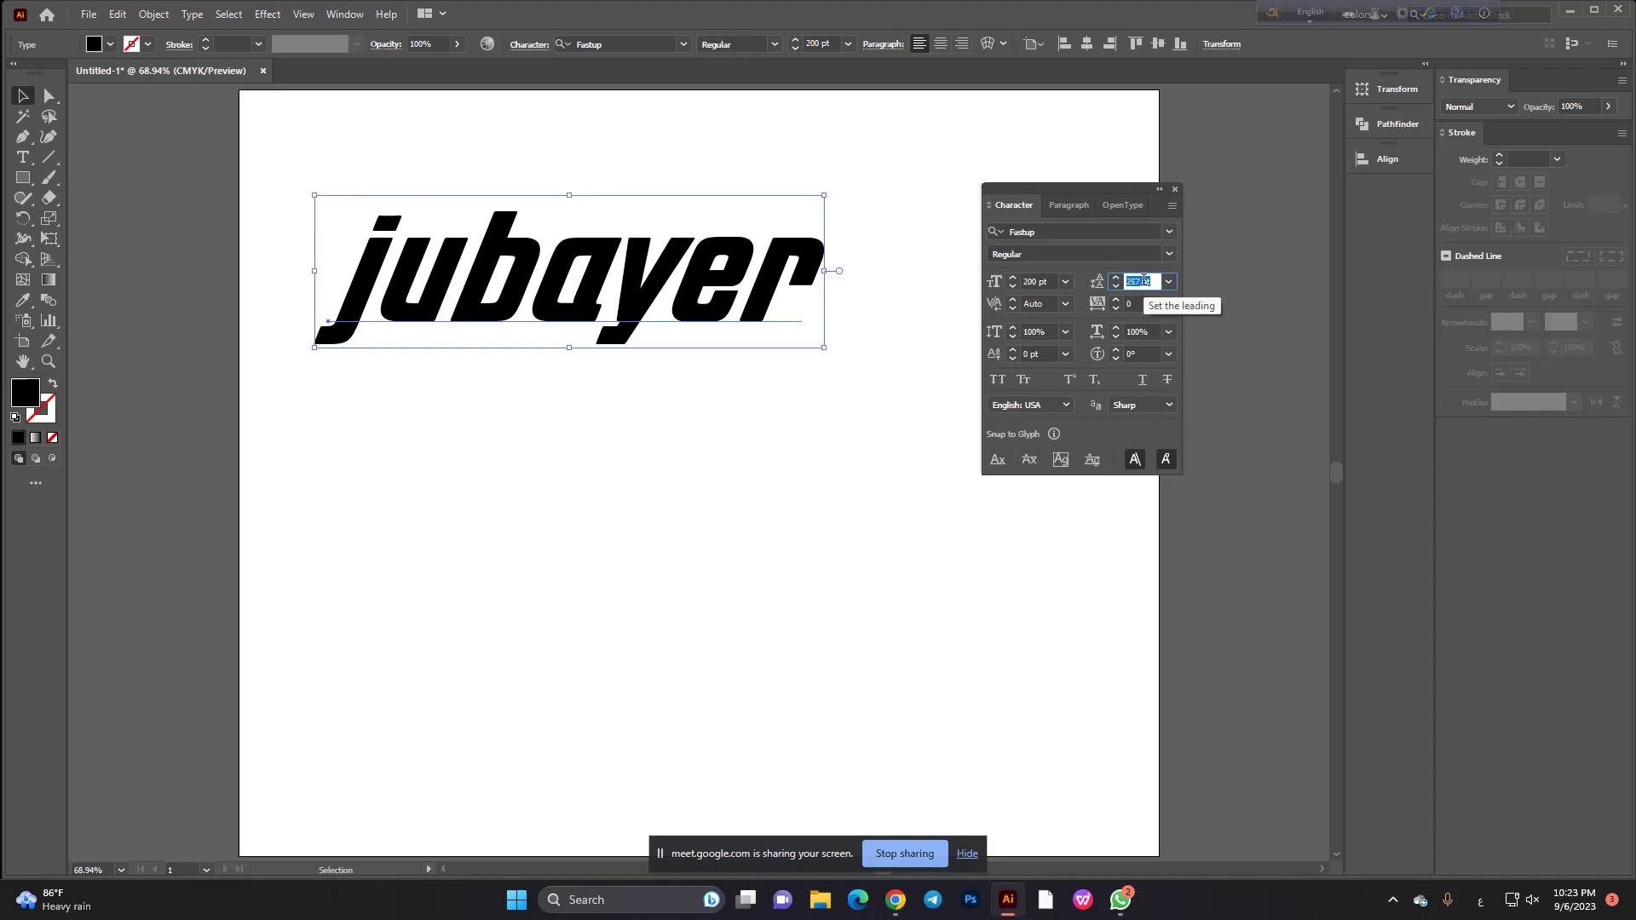
pyautogui.write('500')
pyautogui.press('Return')
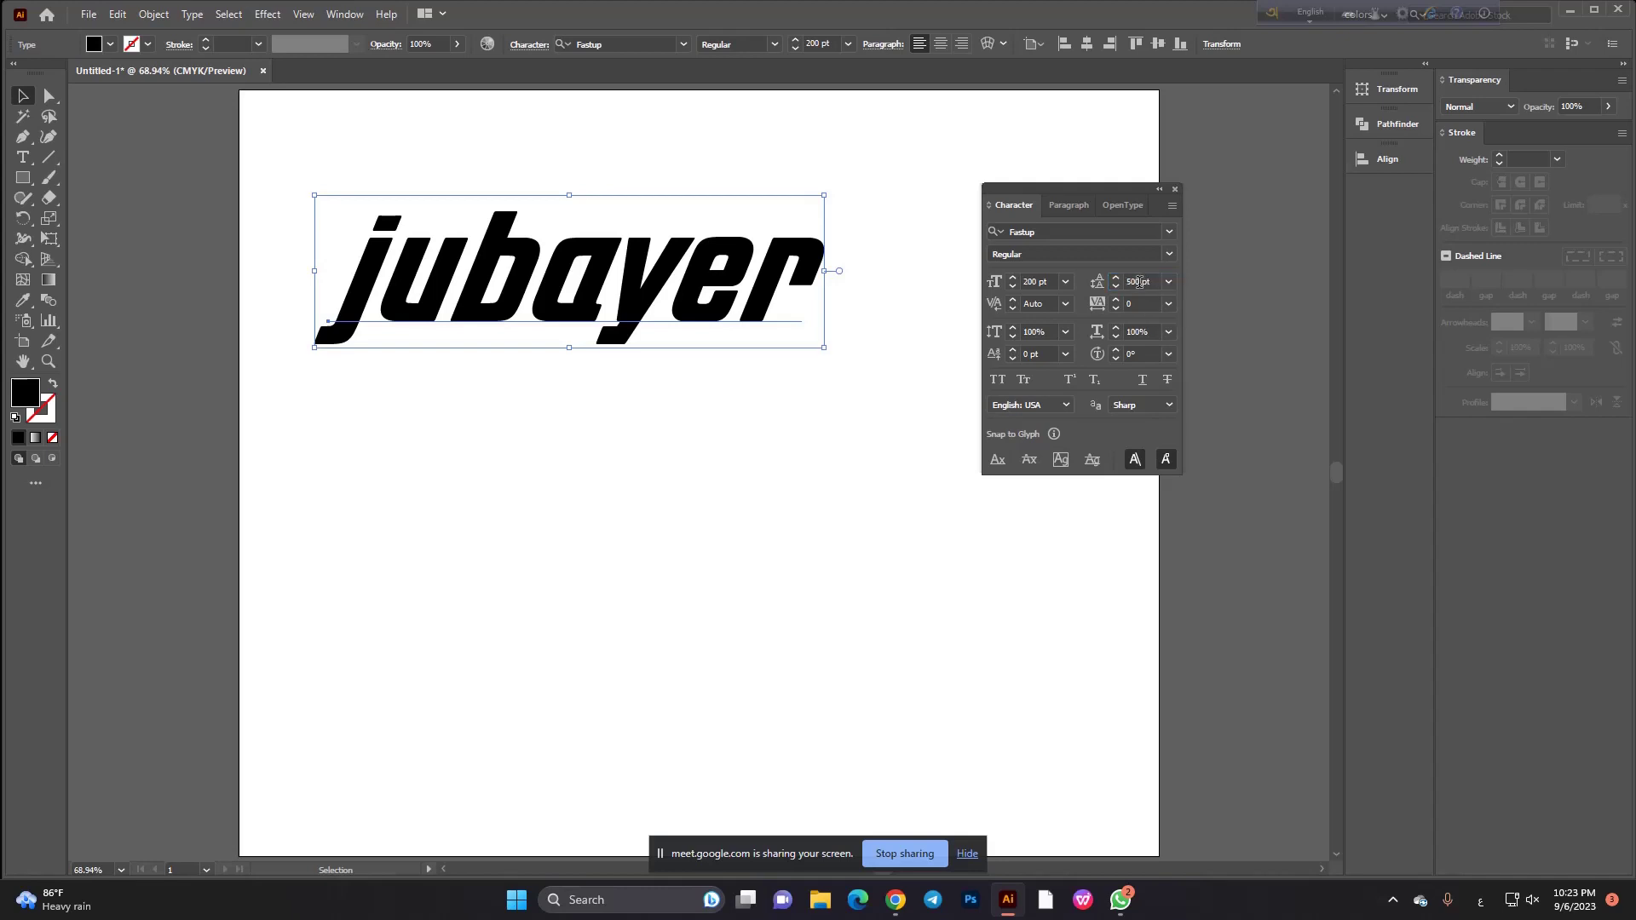
pyautogui.click(1117, 277)
pyautogui.click(1116, 277)
pyautogui.click(1116, 278)
pyautogui.click(1116, 278)
pyautogui.click(1168, 282)
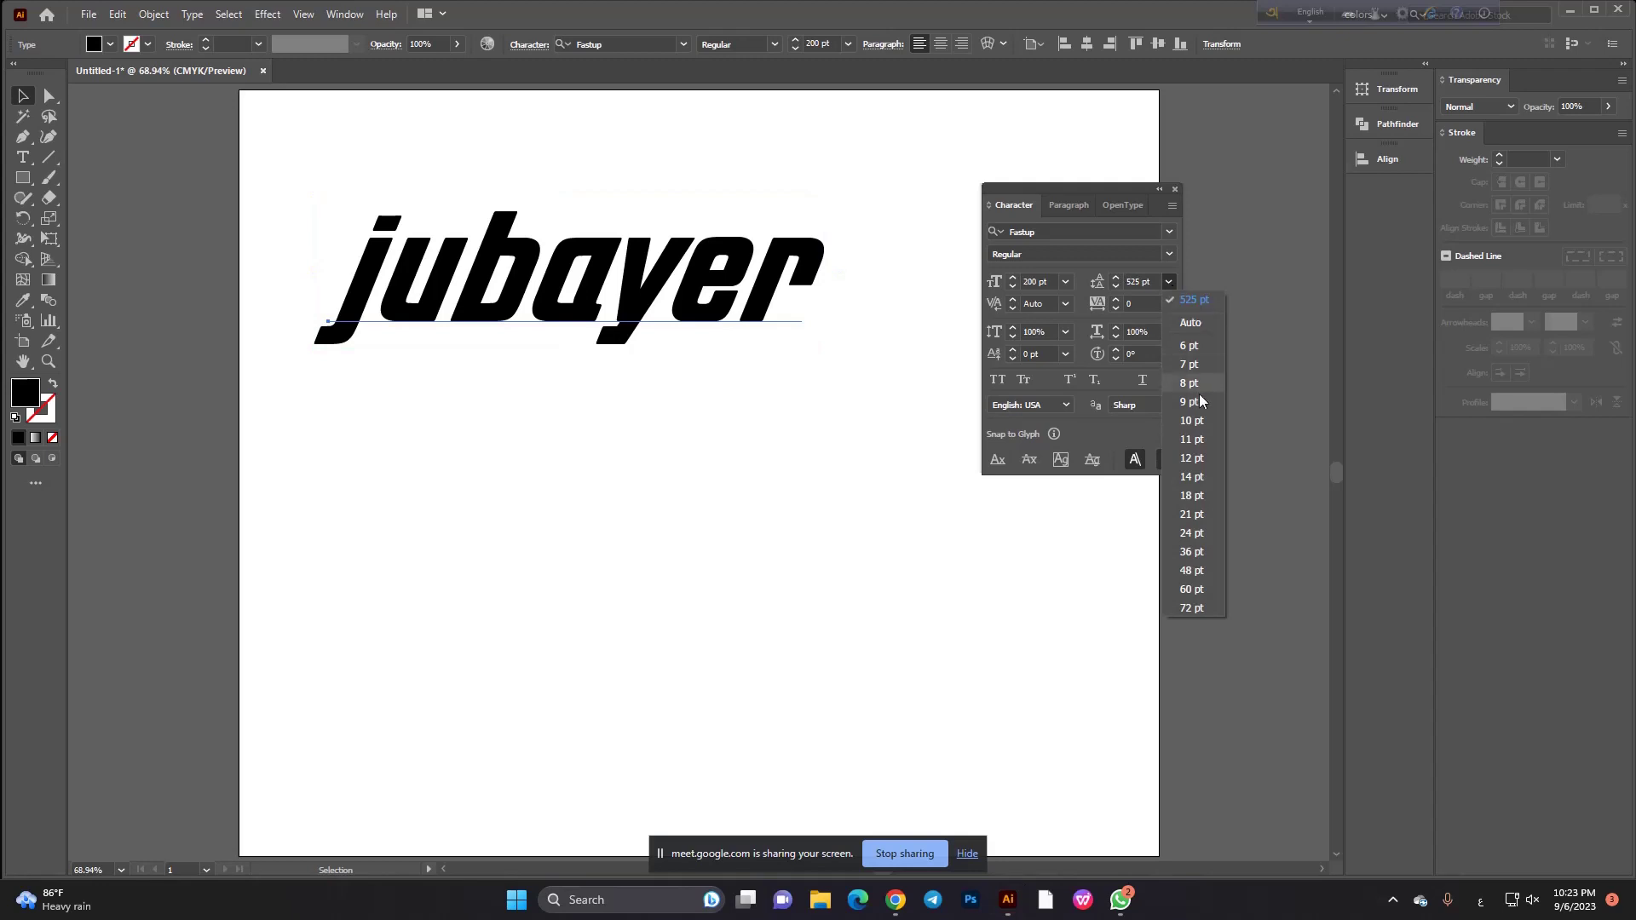
pyautogui.click(1190, 476)
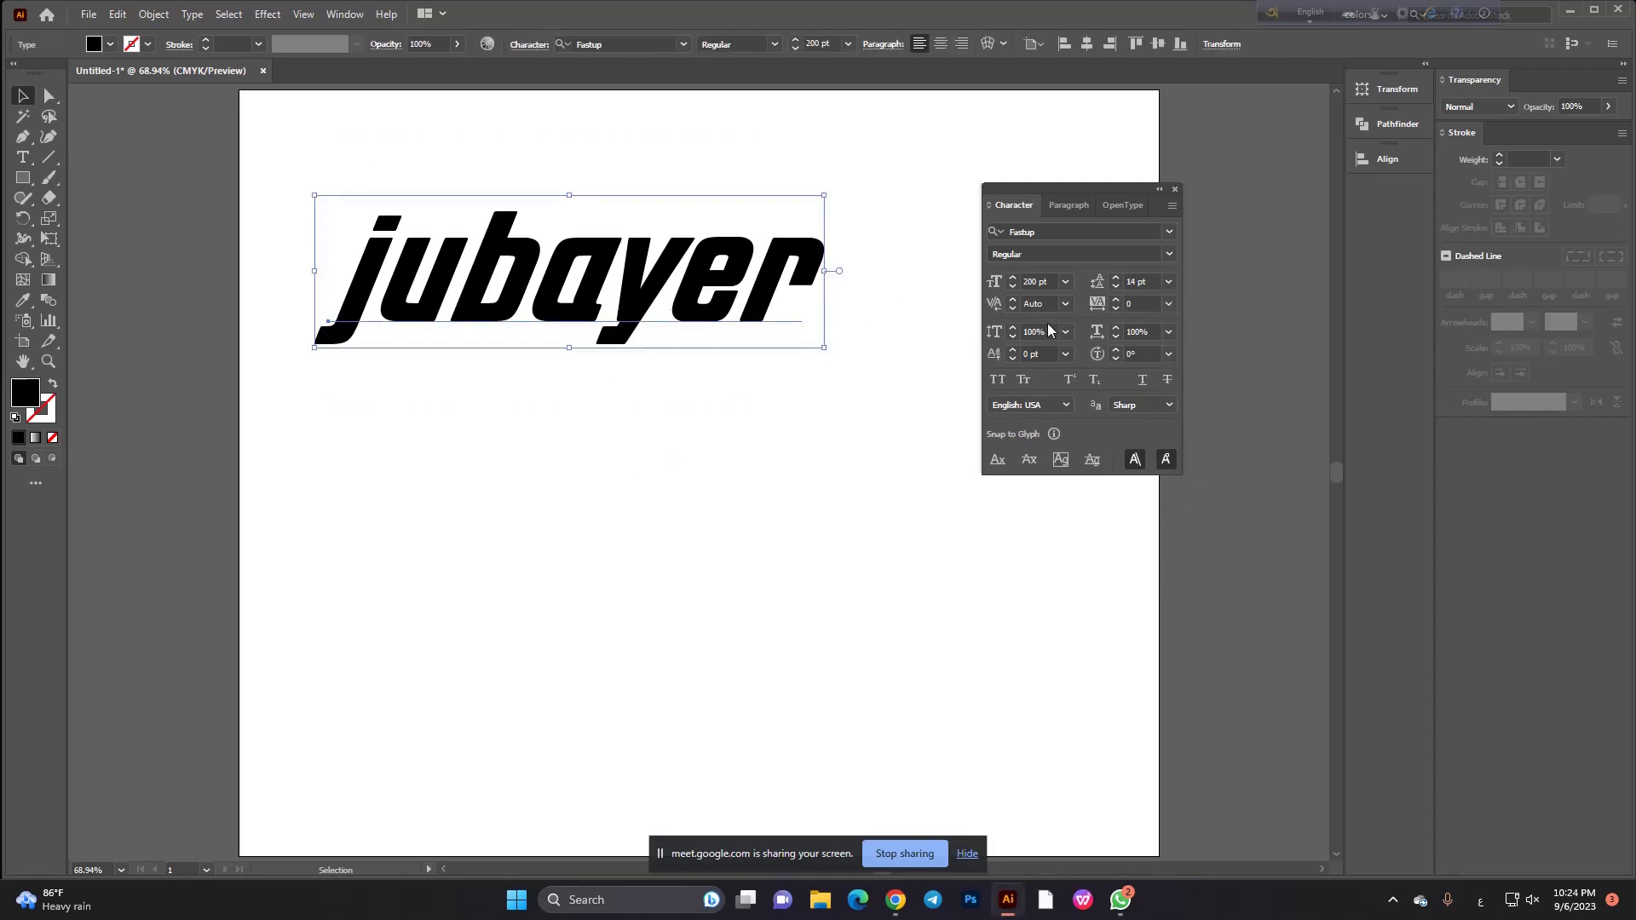
pyautogui.click(1169, 282)
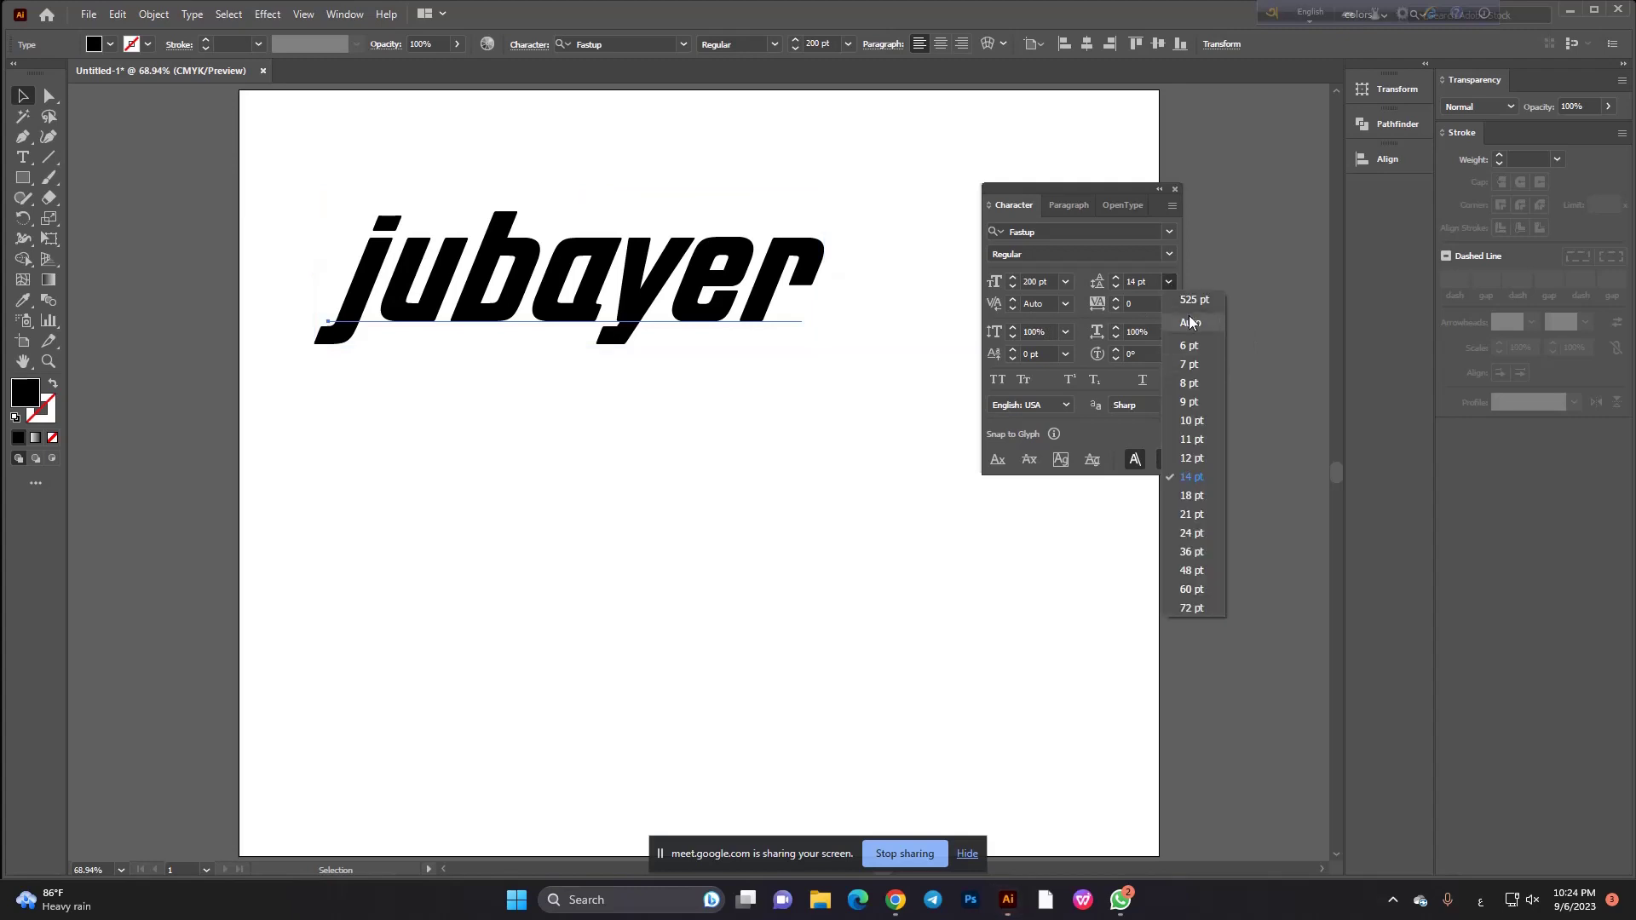
pyautogui.click(1191, 300)
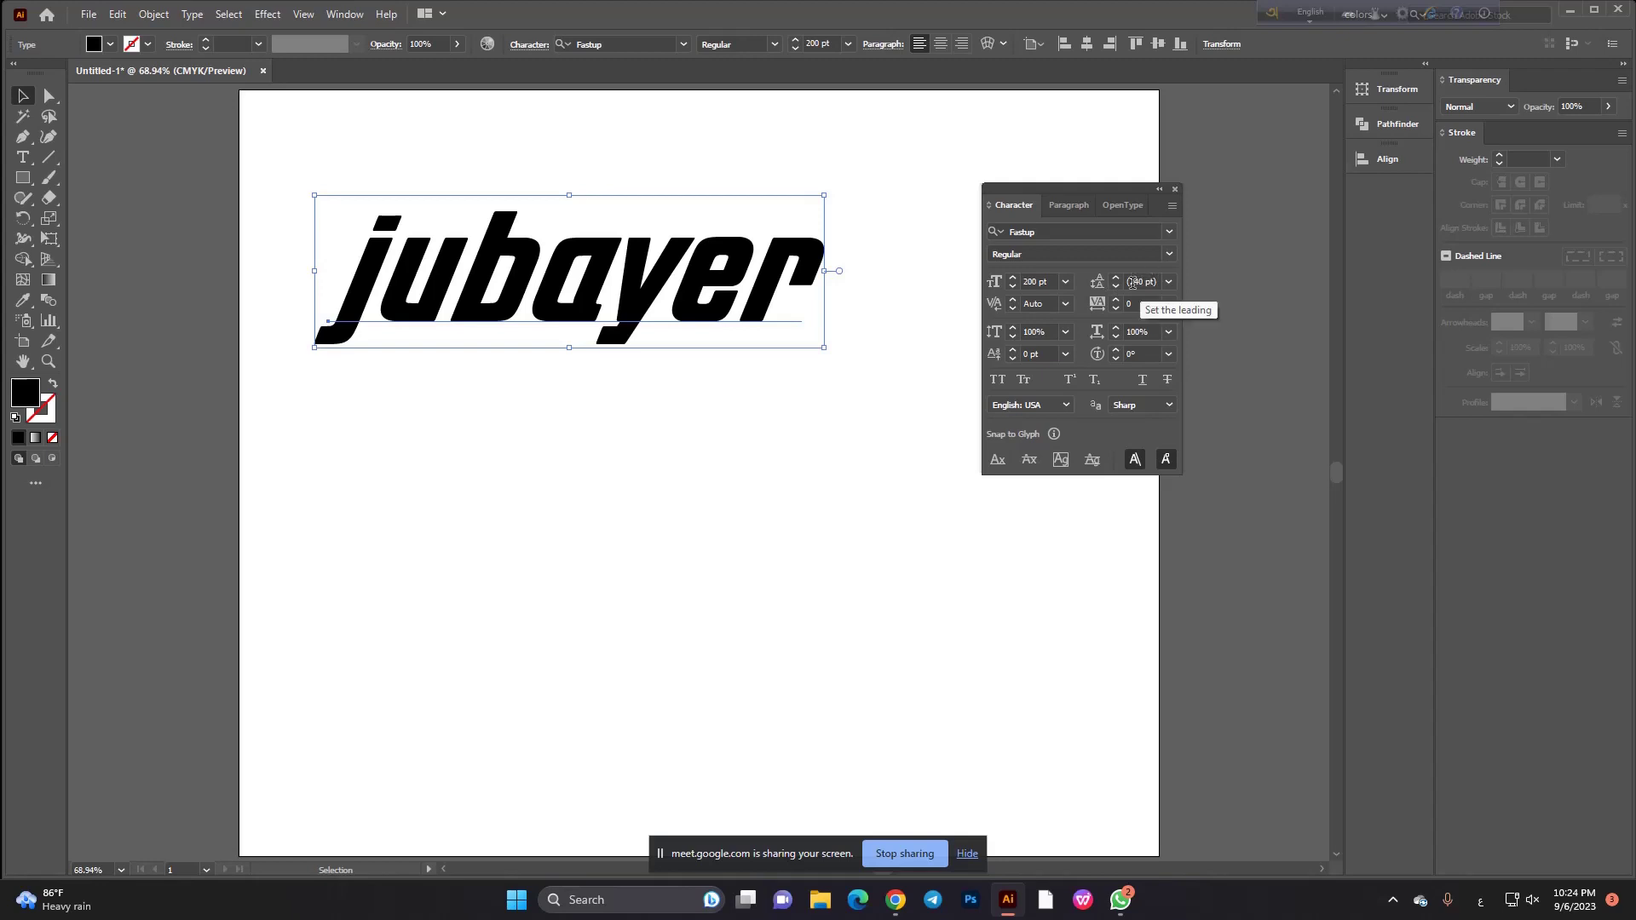
pyautogui.click(1048, 303)
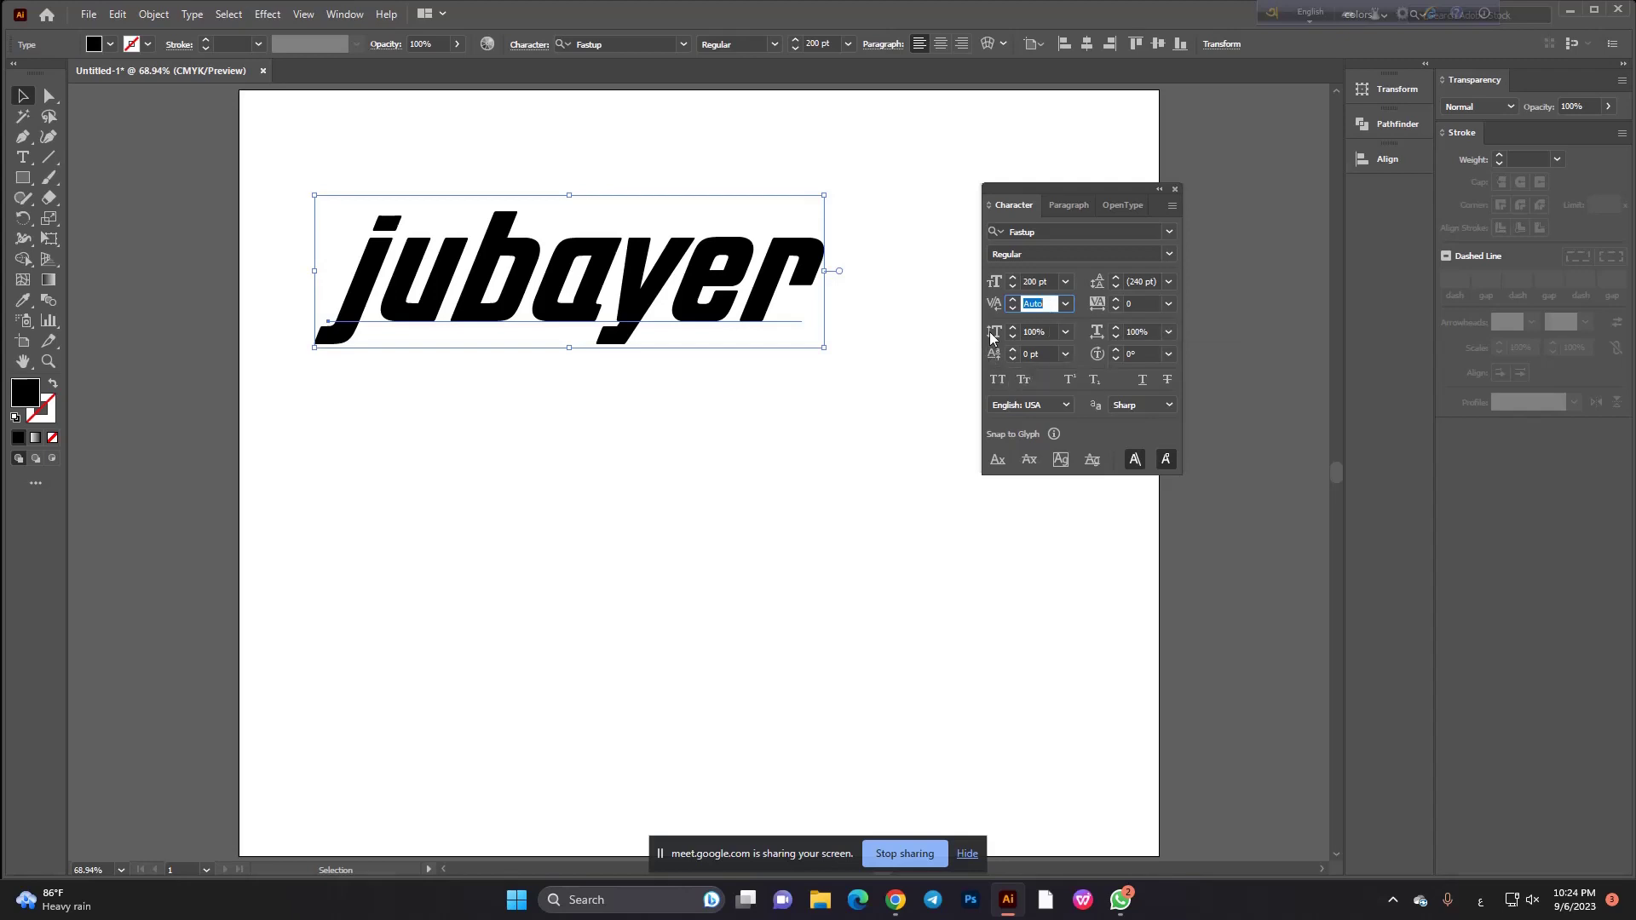
pyautogui.click(1172, 206)
pyautogui.click(1241, 212)
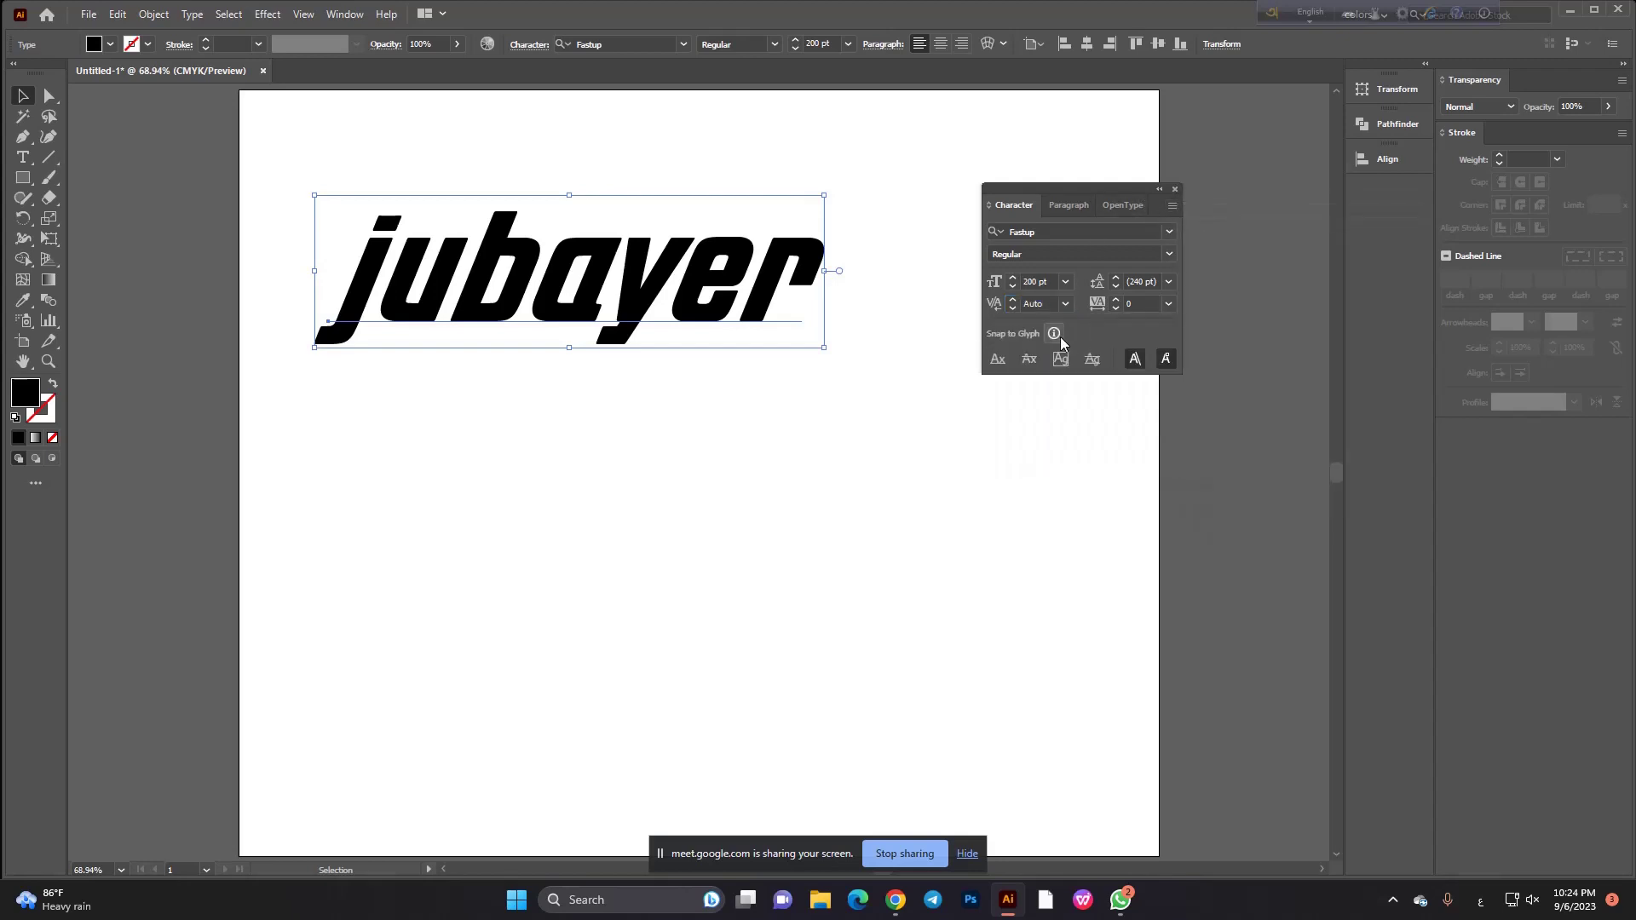
pyautogui.click(1173, 206)
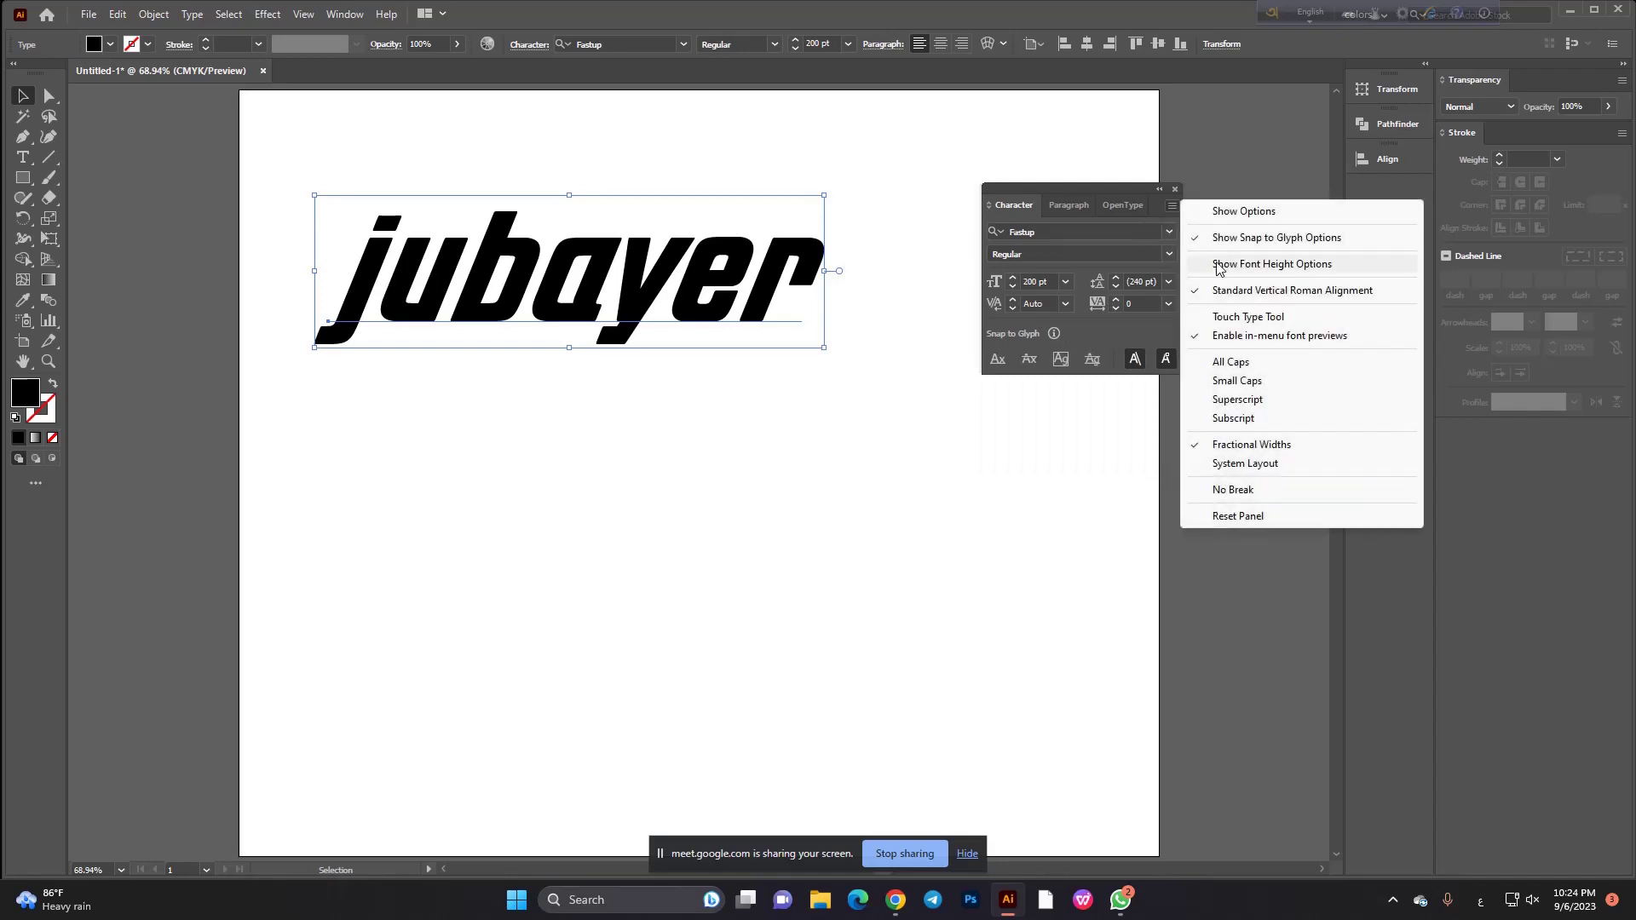
pyautogui.click(1256, 209)
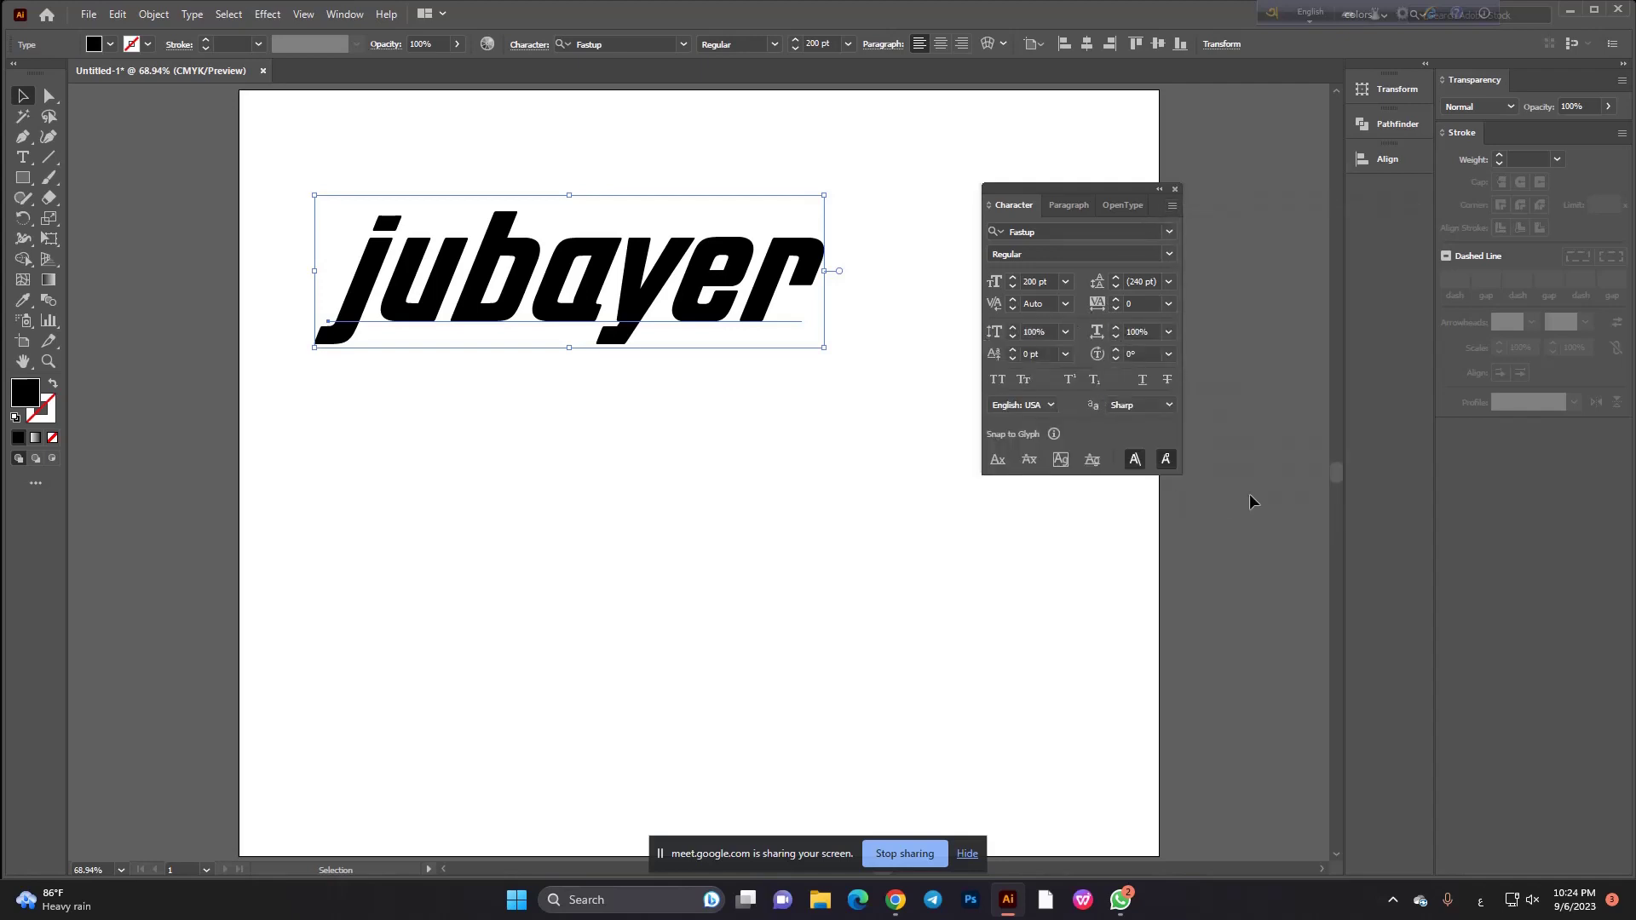
pyautogui.click(1297, 474)
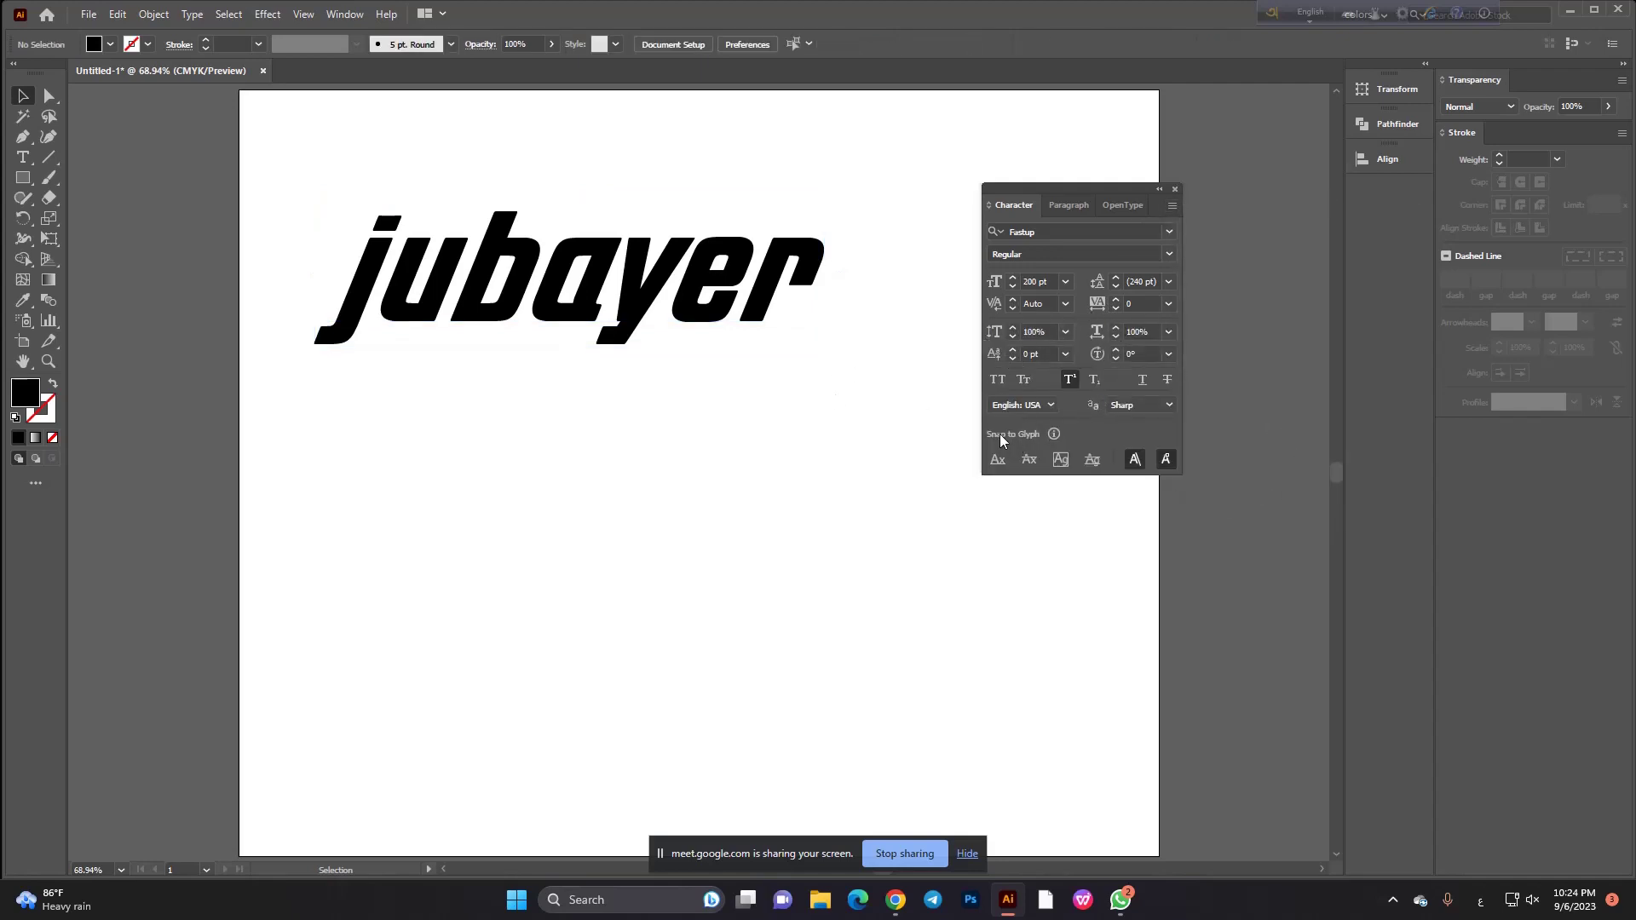
pyautogui.click(684, 296)
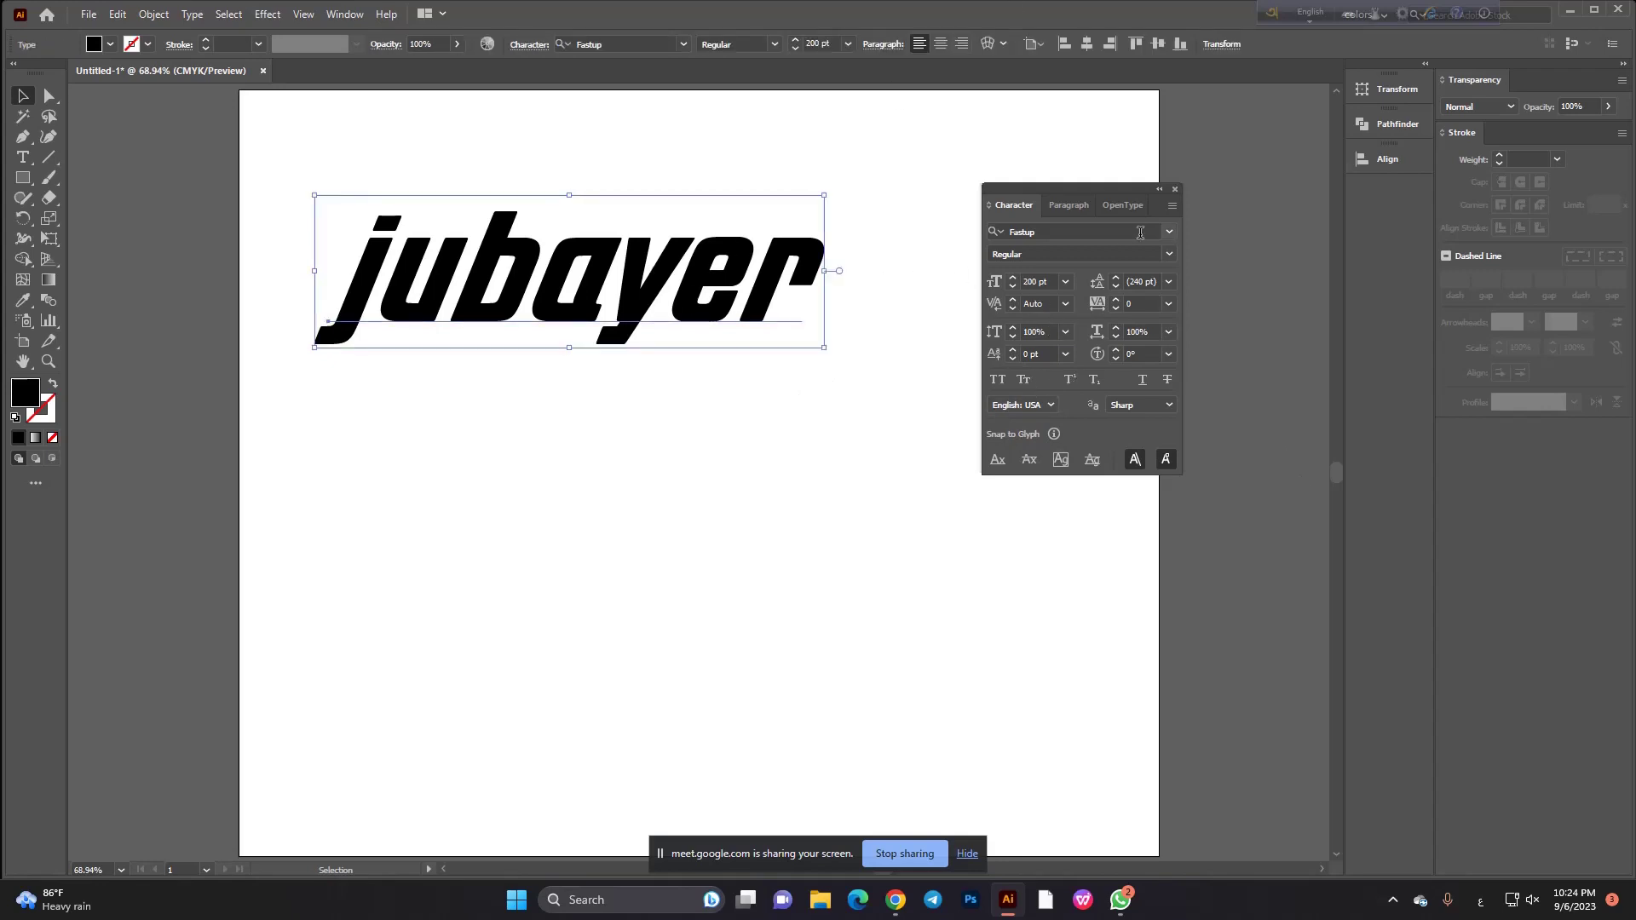
pyautogui.click(1049, 304)
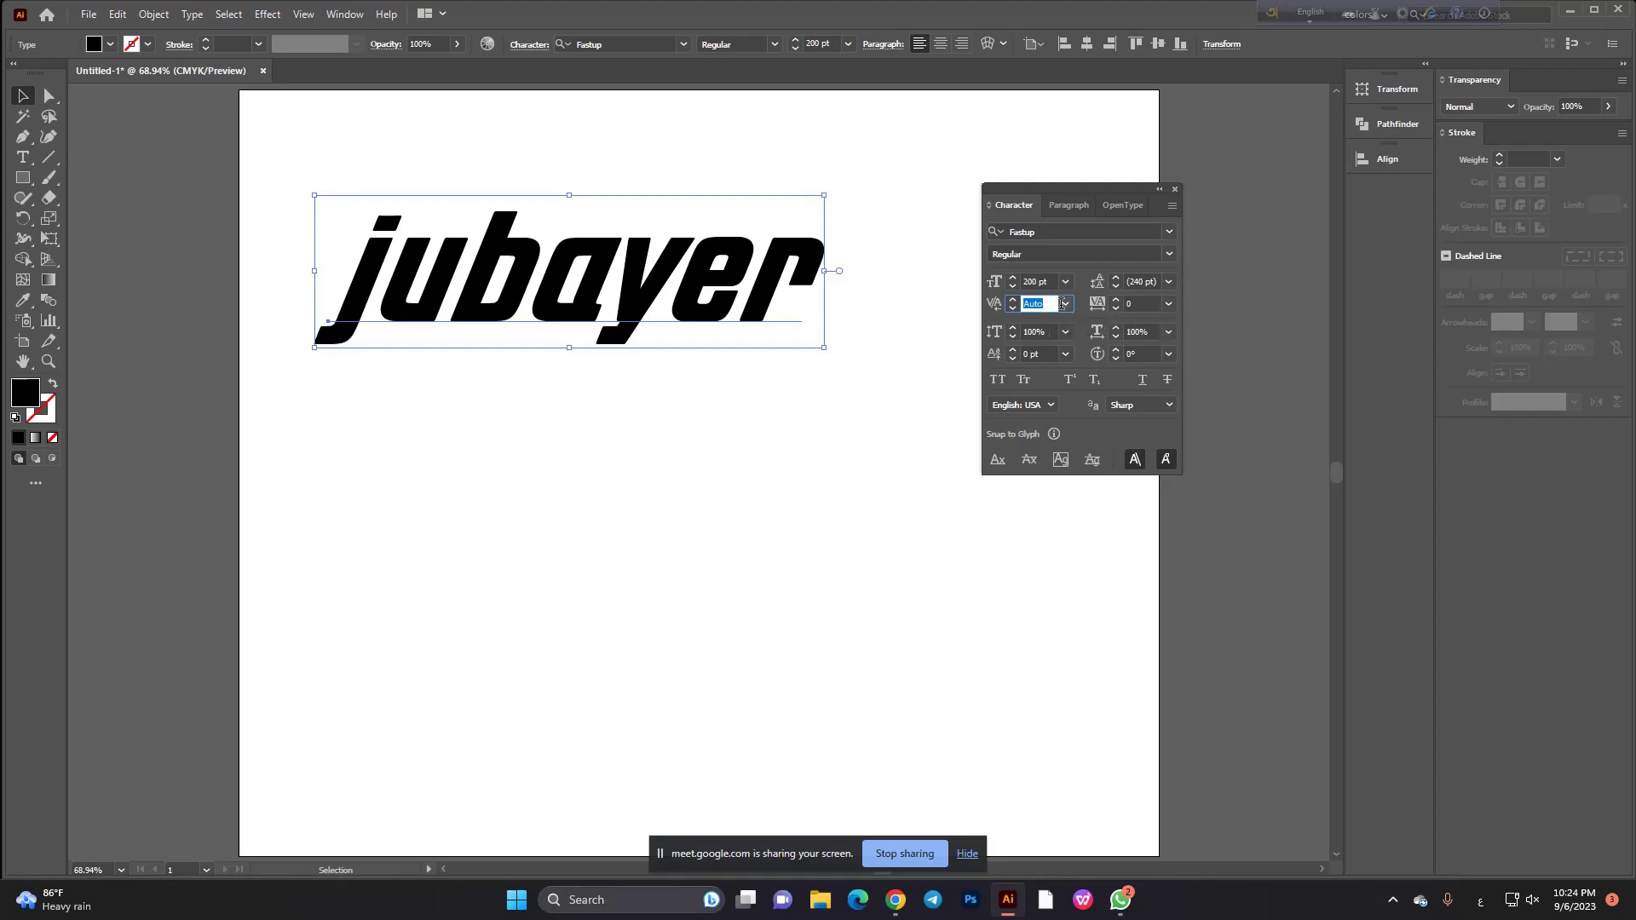
pyautogui.click(1067, 304)
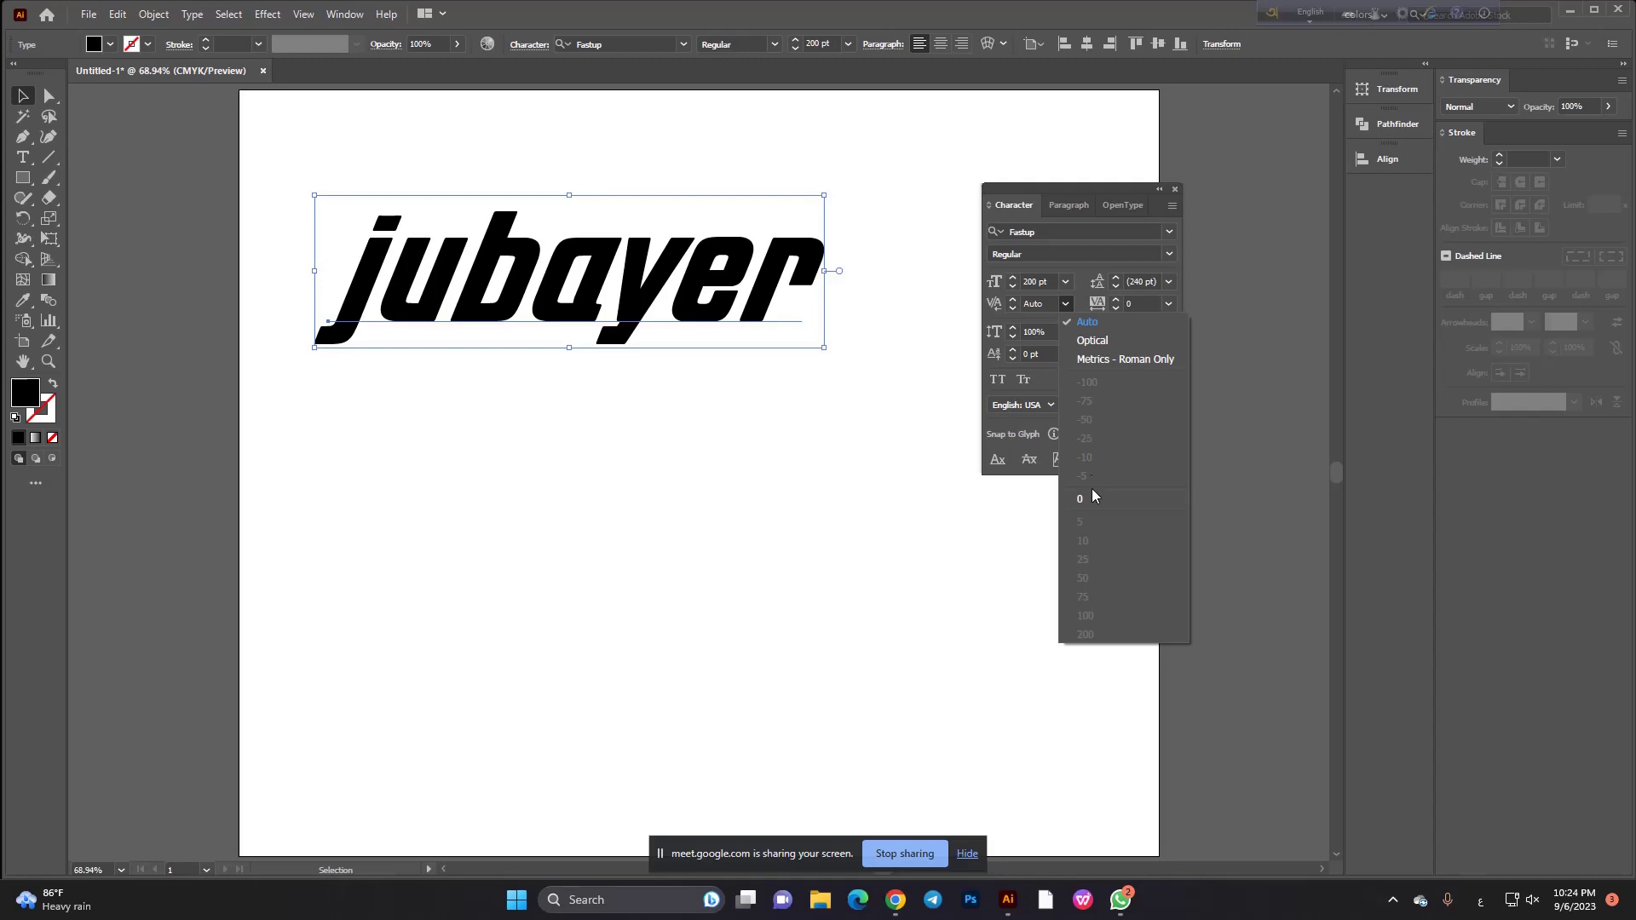
pyautogui.click(1096, 342)
pyautogui.click(1065, 304)
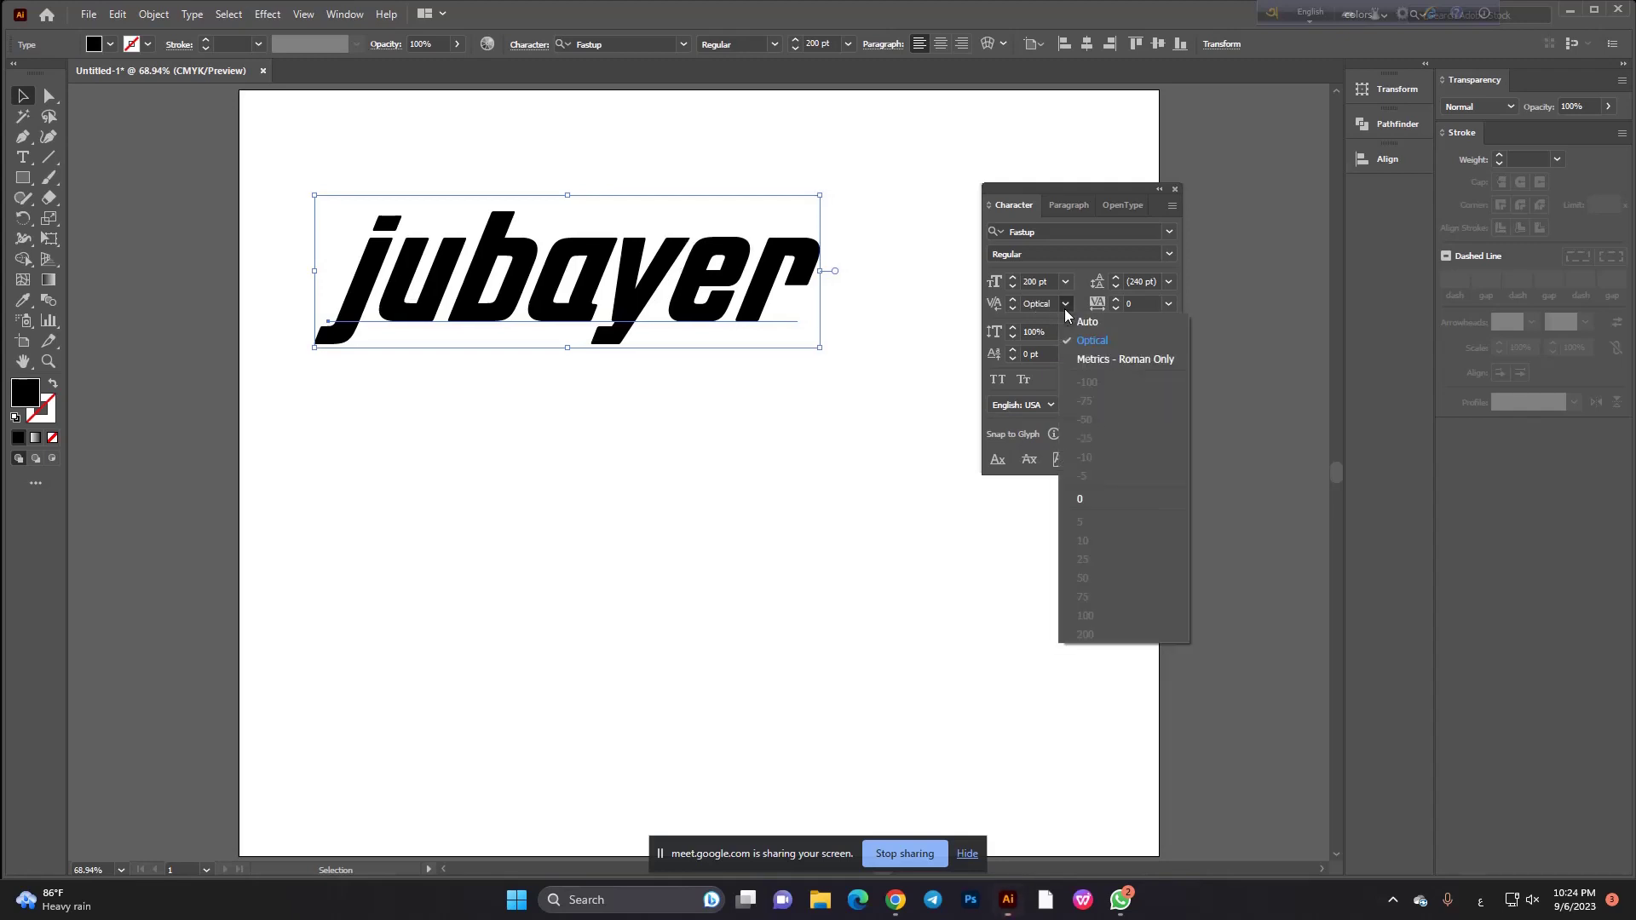
pyautogui.click(1111, 359)
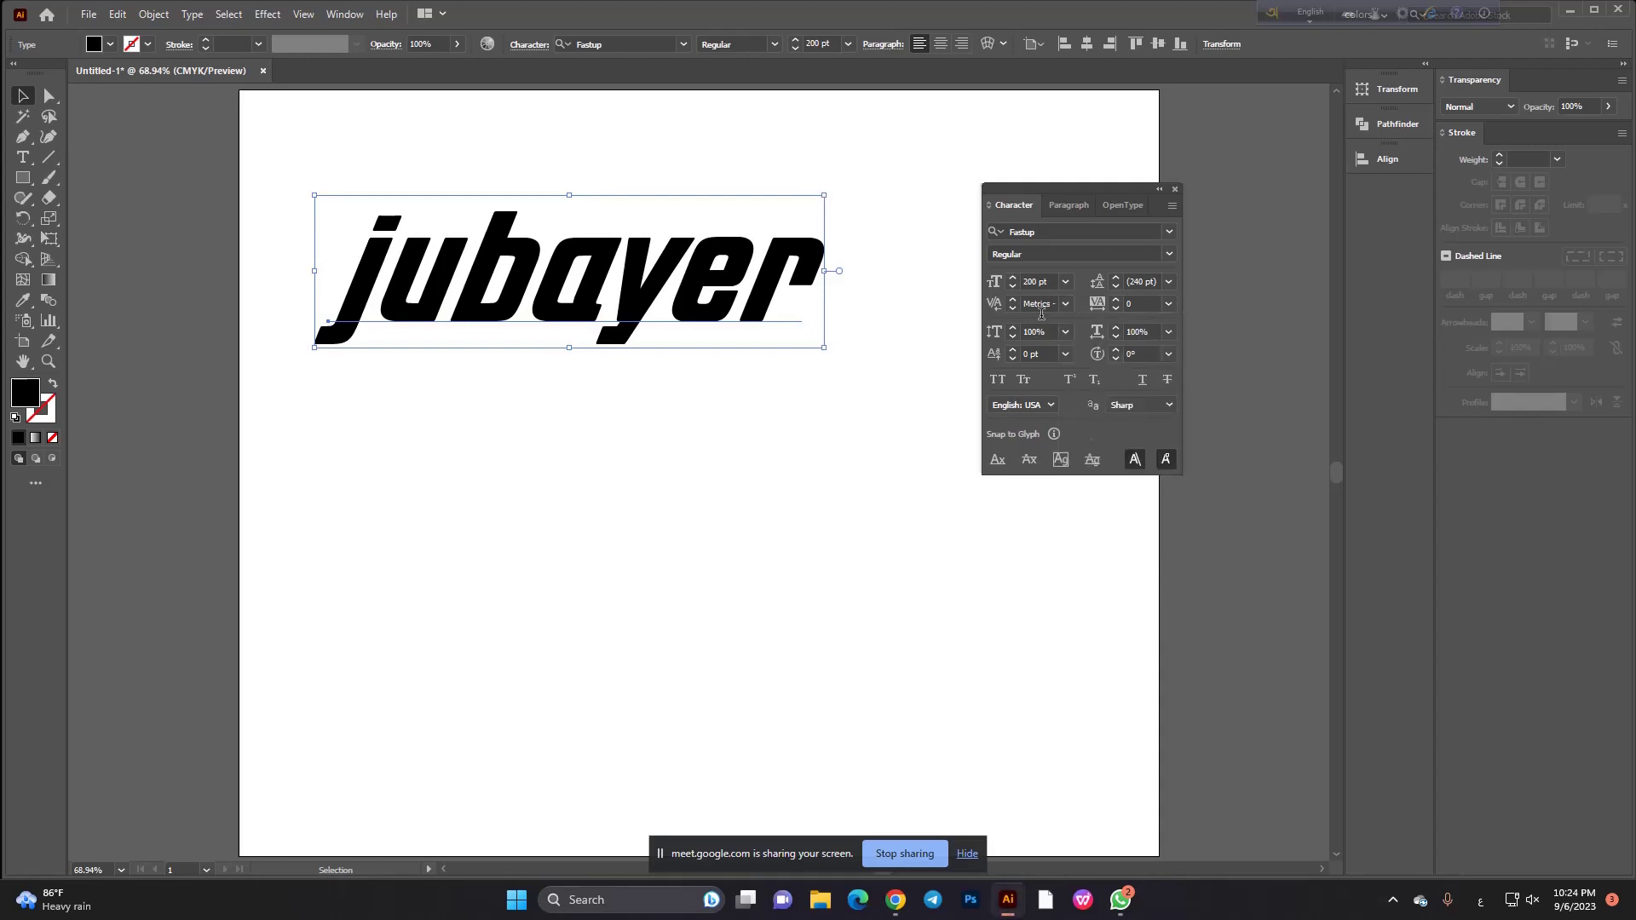
pyautogui.click(1063, 305)
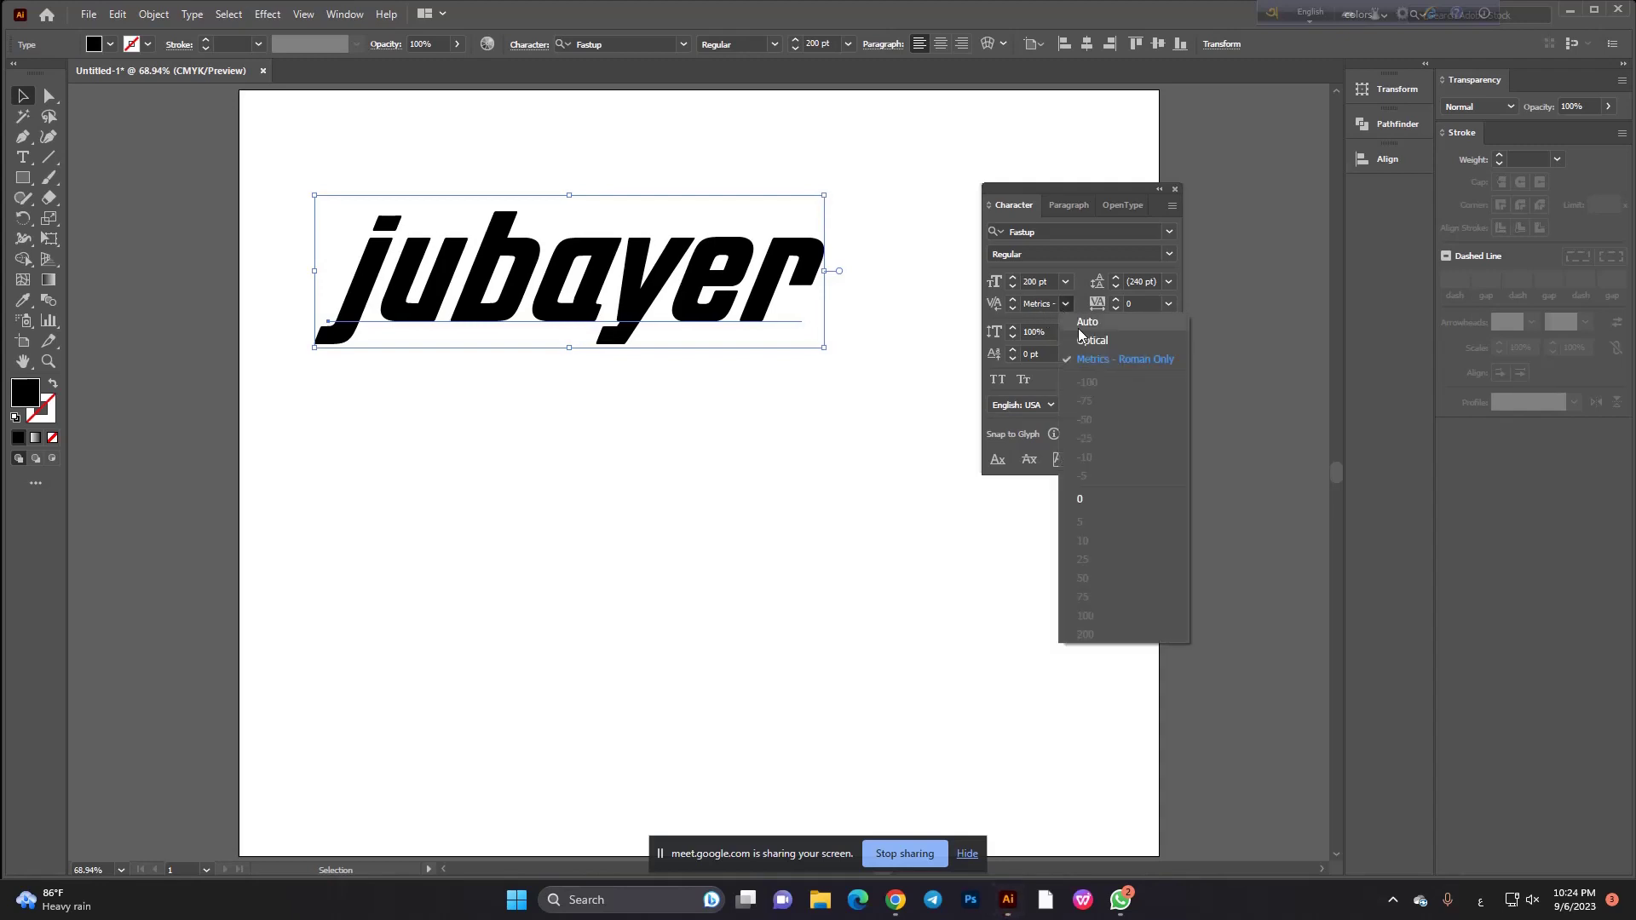
pyautogui.click(1094, 341)
pyautogui.click(1065, 304)
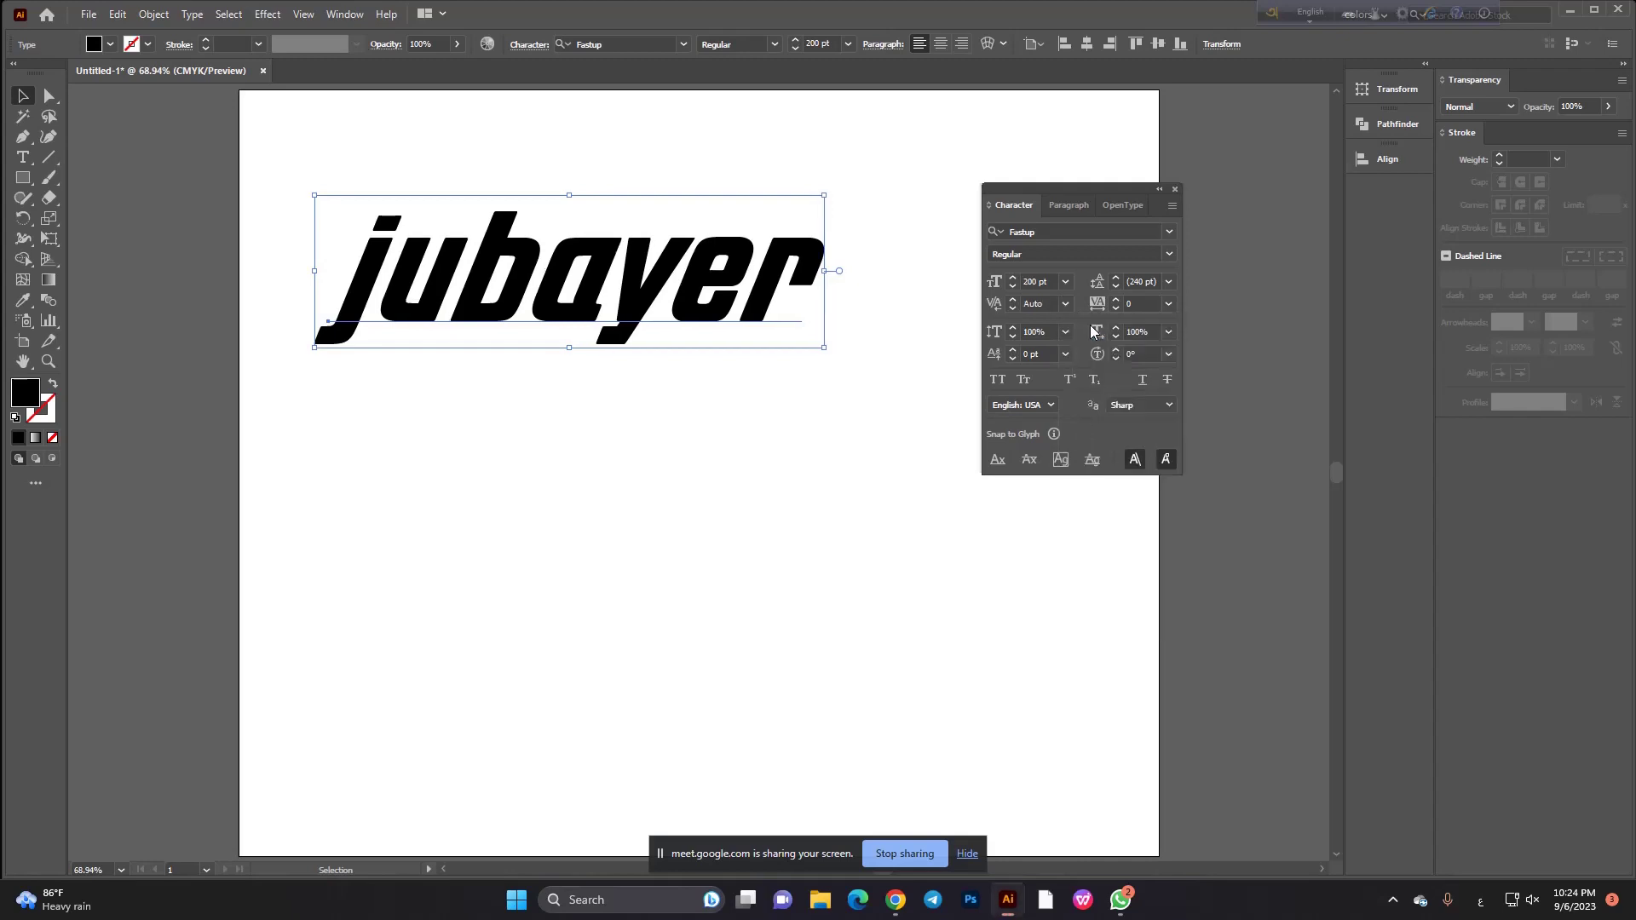
# Set jubayer's tracking to 2, nudge it to 3, then reselect the text.
pyautogui.click(1143, 305)
pyautogui.write('2')
pyautogui.press('Return')
pyautogui.click(1116, 300)
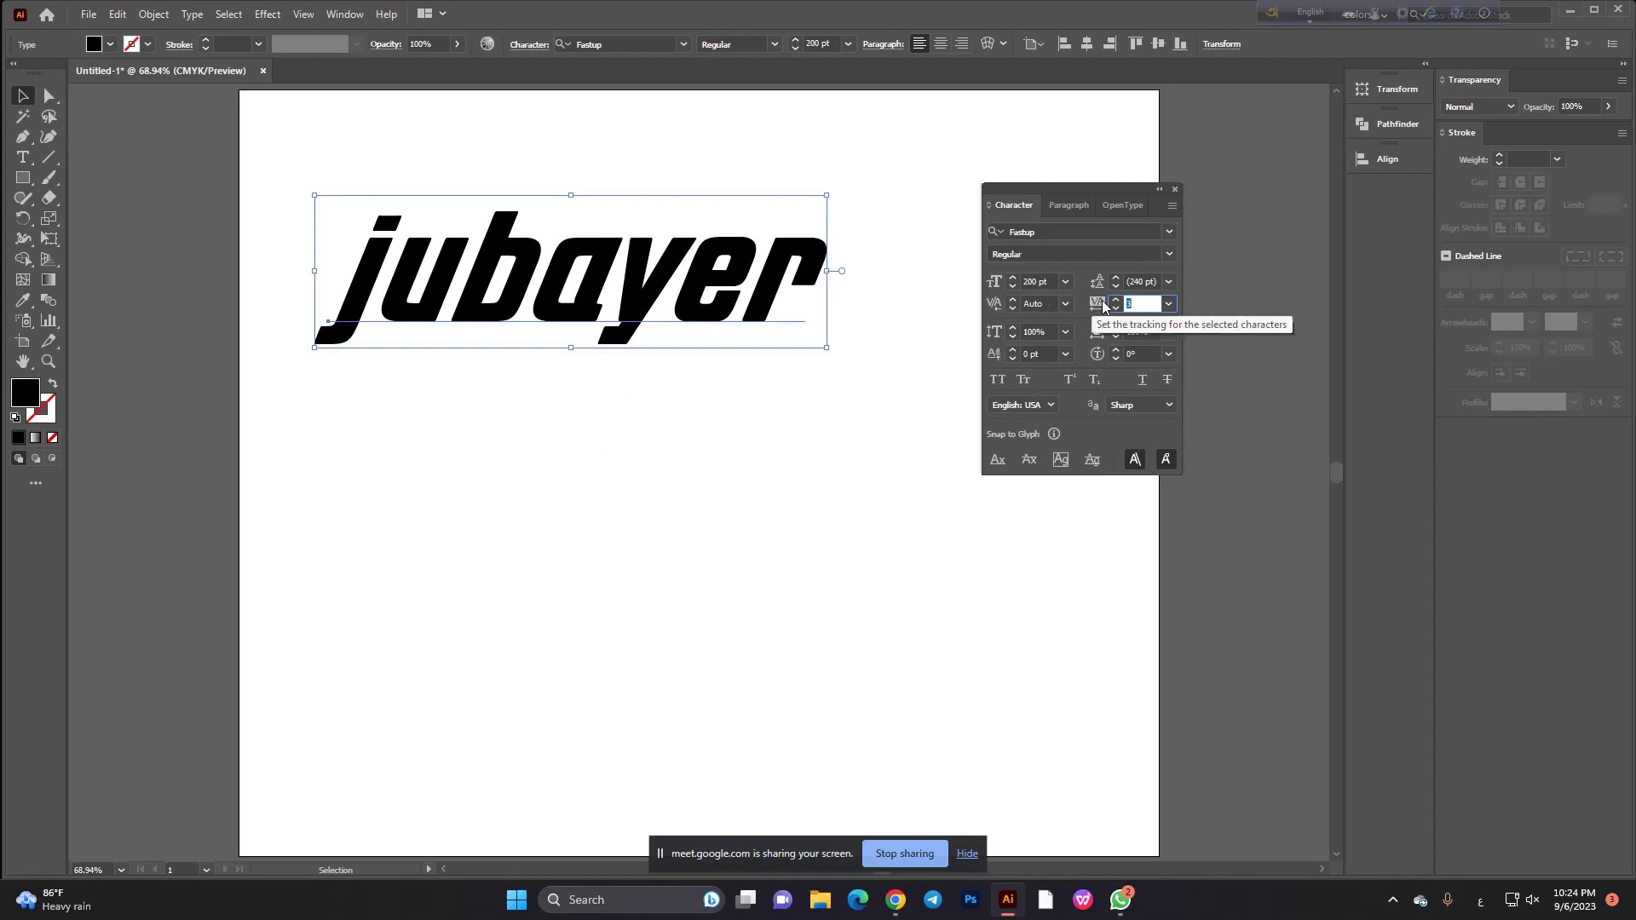
pyautogui.click(669, 350)
pyautogui.keyDown('alt'); pyautogui.scroll(3, 673, 266); pyautogui.keyUp('alt')
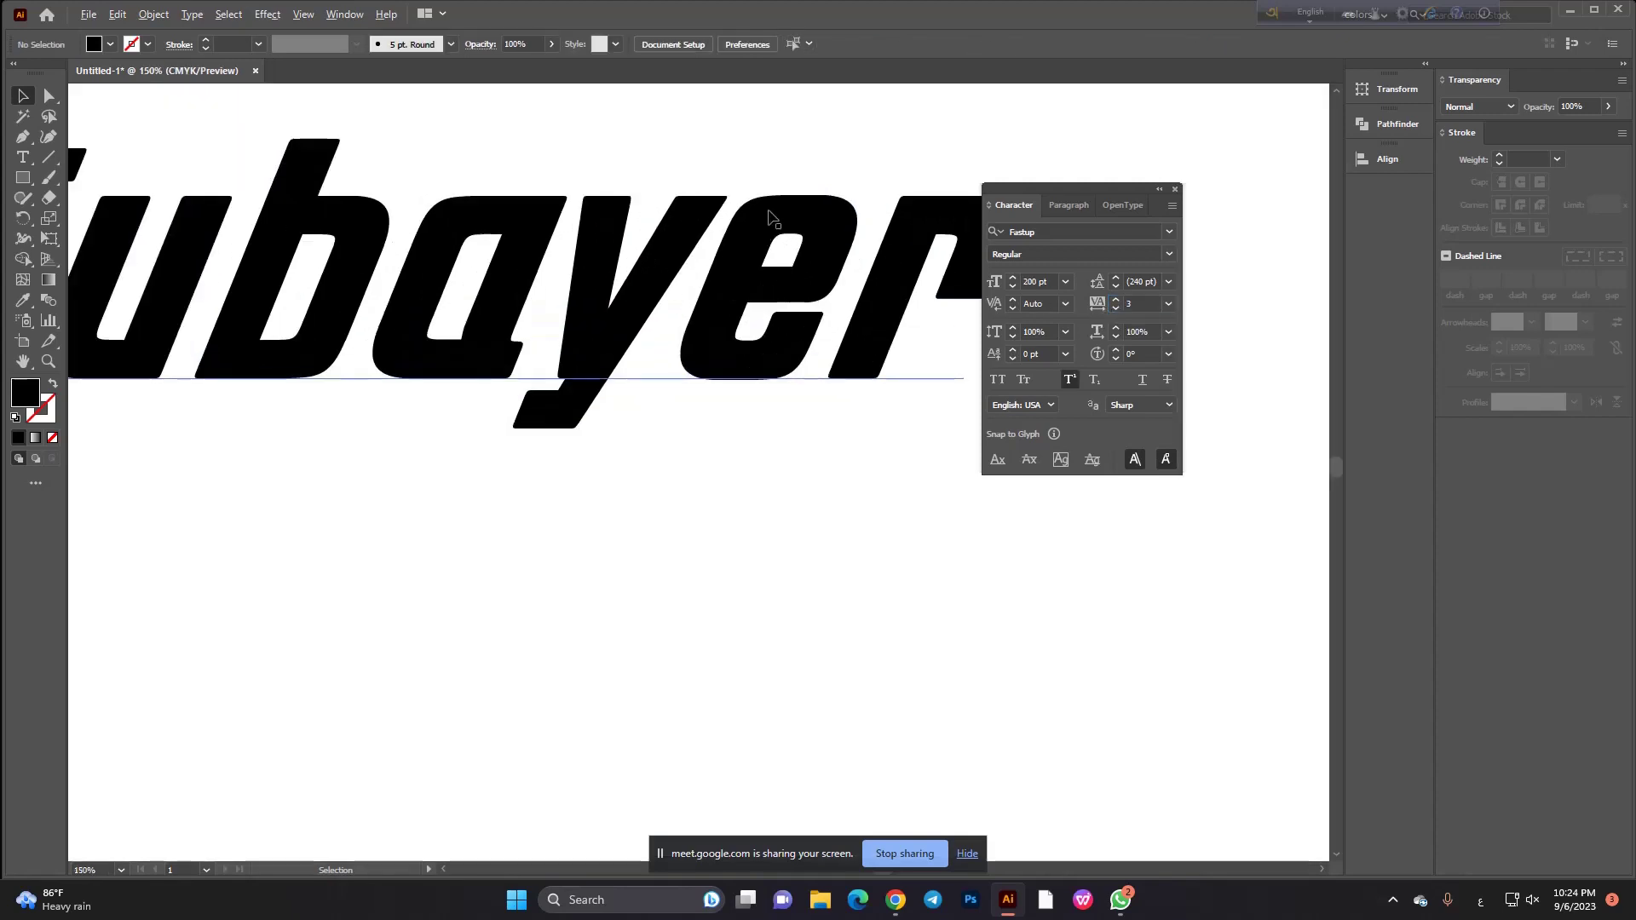
pyautogui.keyDown('alt'); pyautogui.scroll(2, 677, 256); pyautogui.keyUp('alt')
pyautogui.keyDown('alt'); pyautogui.scroll(2, 687, 172); pyautogui.keyUp('alt')
pyautogui.keyDown('alt'); pyautogui.scroll(-1, 607, 271); pyautogui.keyUp('alt')
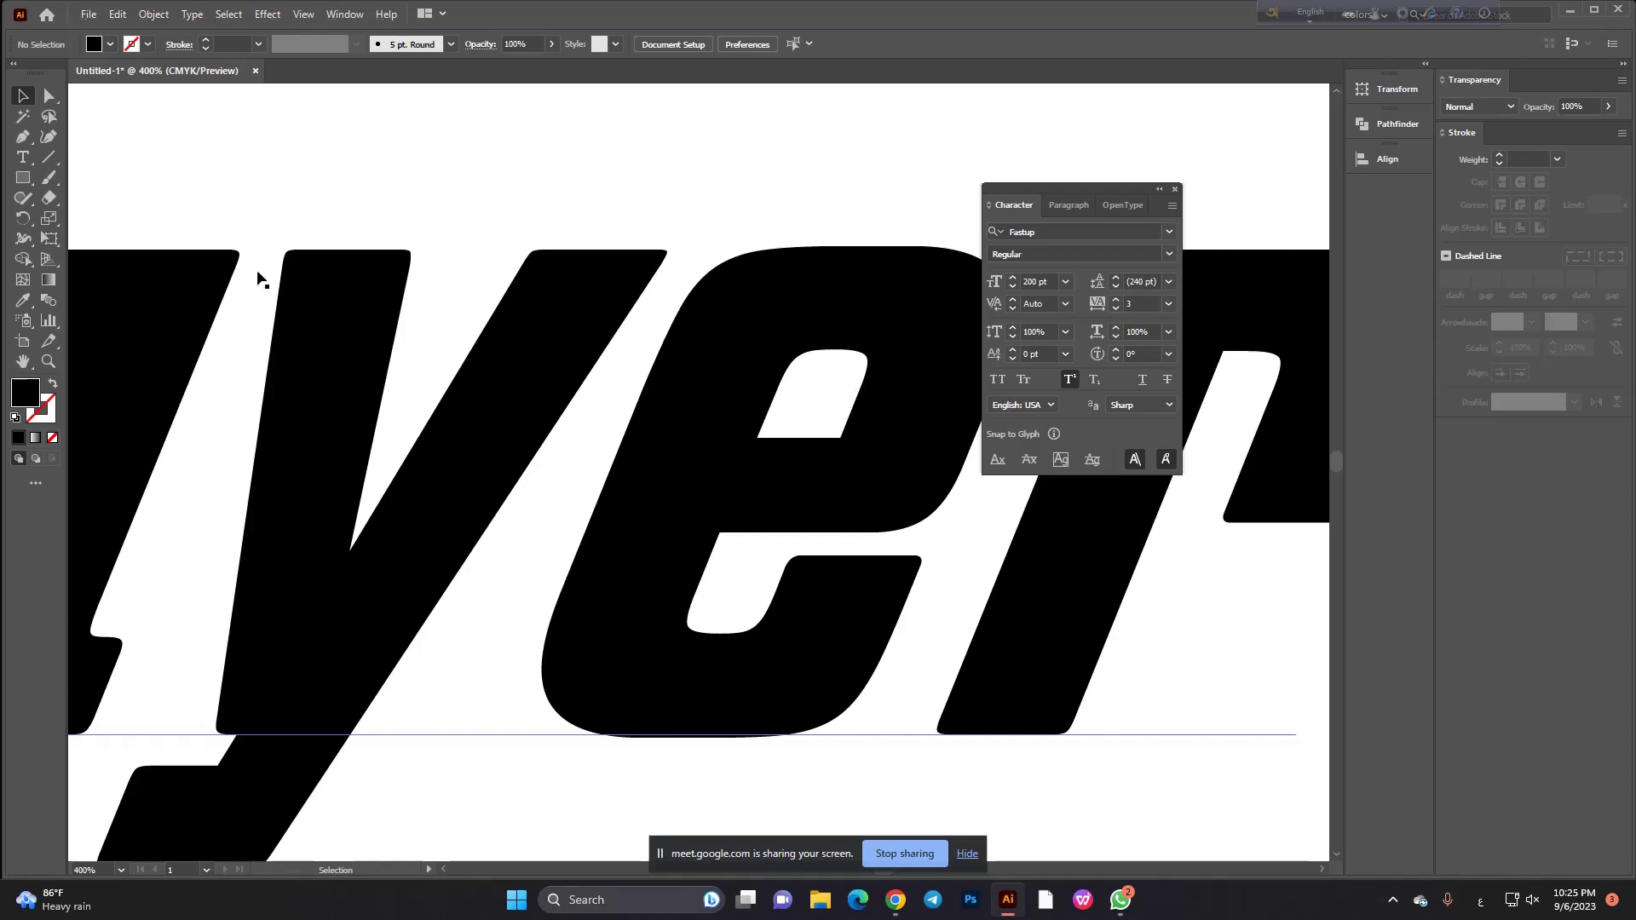
pyautogui.keyDown('alt'); pyautogui.scroll(-5, 639, 339); pyautogui.keyUp('alt')
pyautogui.keyDown('alt'); pyautogui.scroll(-1, 635, 335); pyautogui.keyUp('alt')
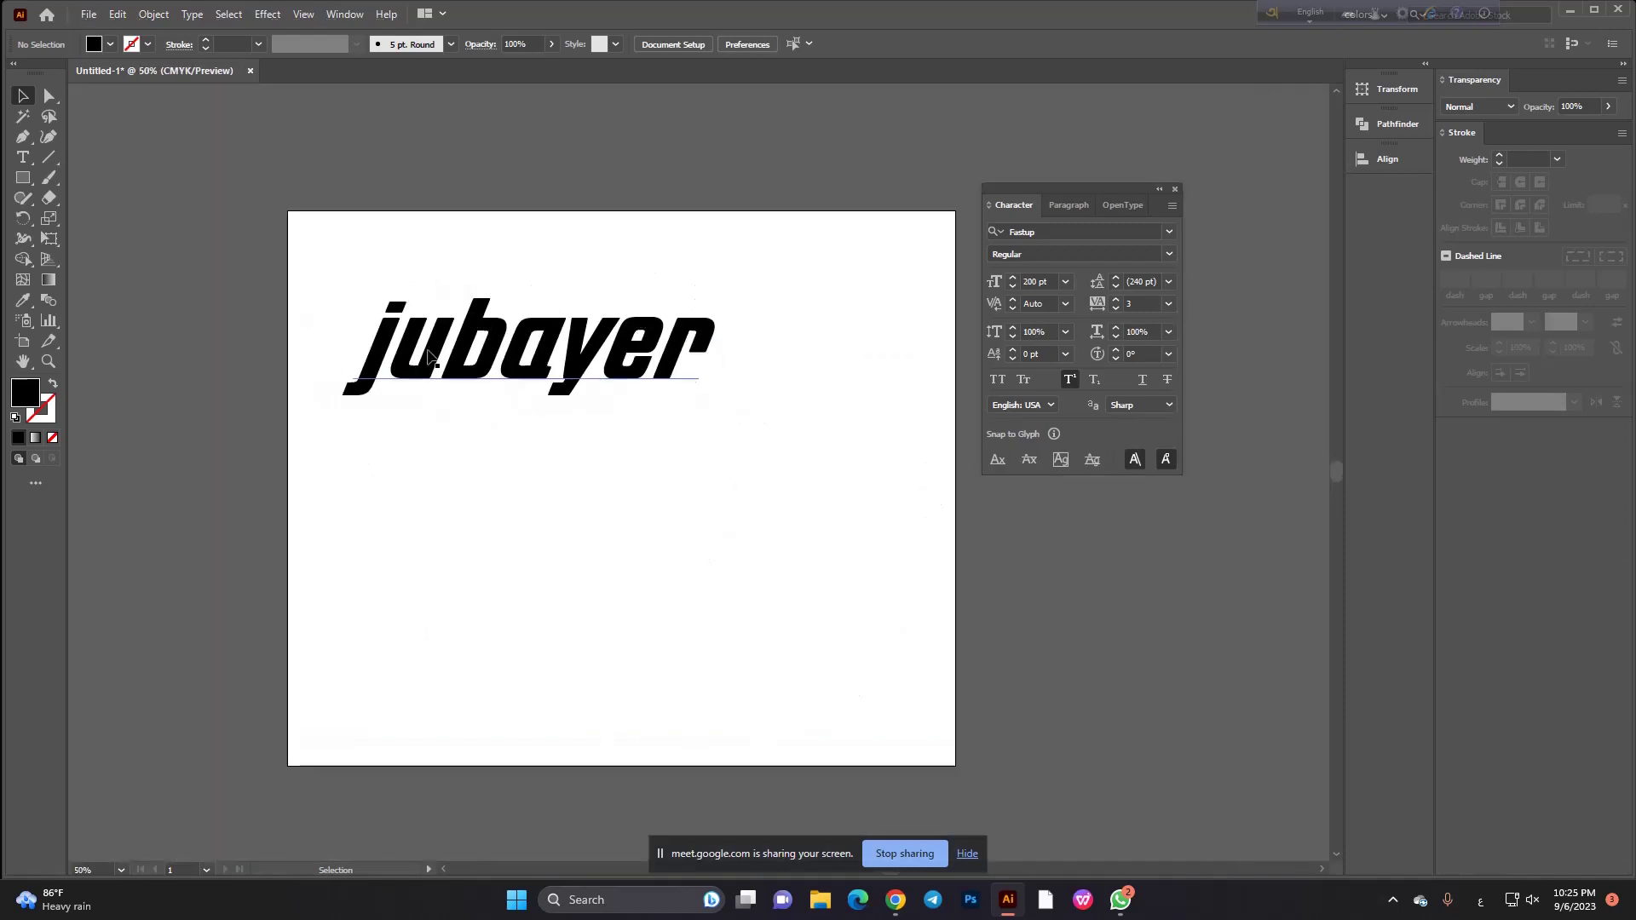
pyautogui.click(485, 380)
pyautogui.keyDown('alt'); pyautogui.scroll(2, 528, 373); pyautogui.keyUp('alt')
pyautogui.keyDown('alt'); pyautogui.scroll(-2, 586, 334); pyautogui.keyUp('alt')
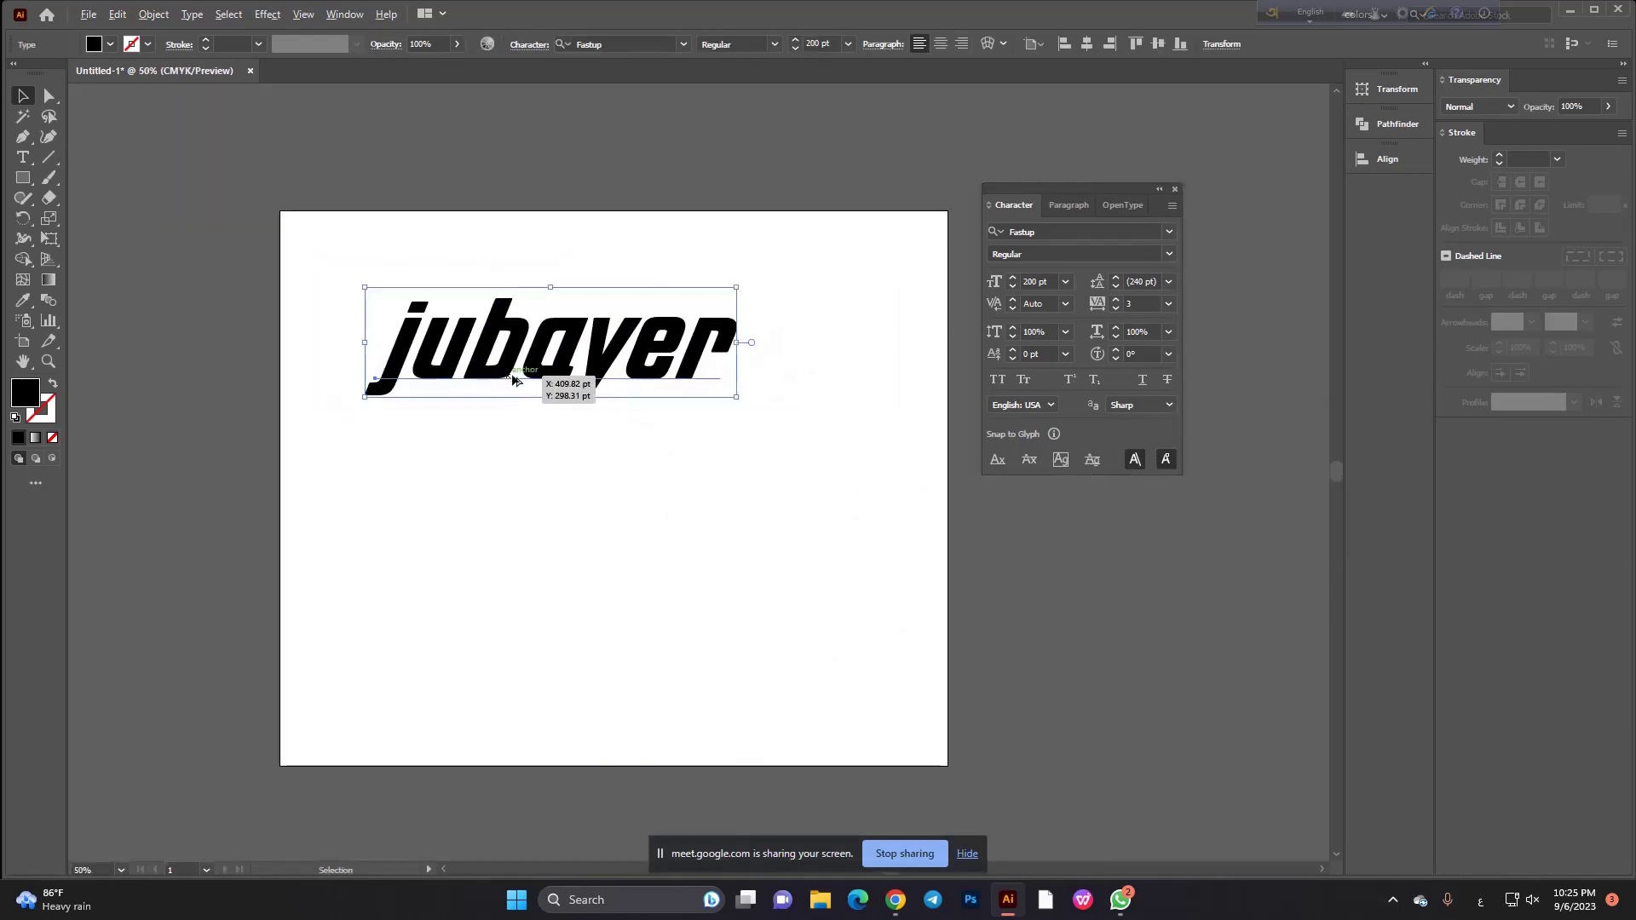
# Try 200 tracking and undo it, then apply 300 and shrink the text from its right side.
pyautogui.click(1093, 304)
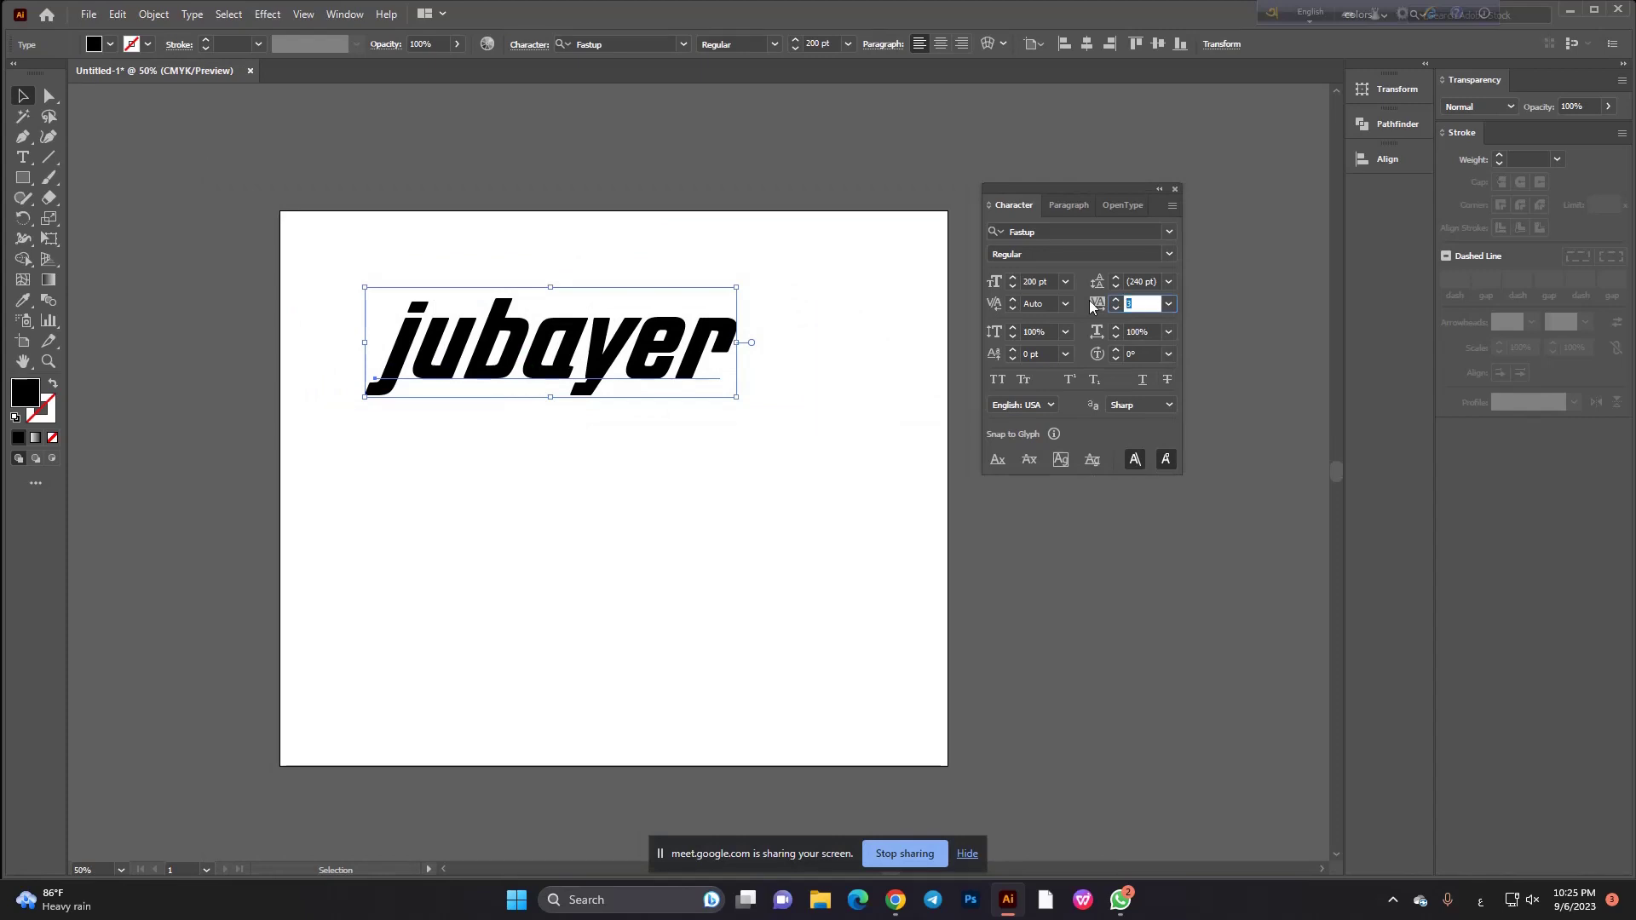
pyautogui.write('200')
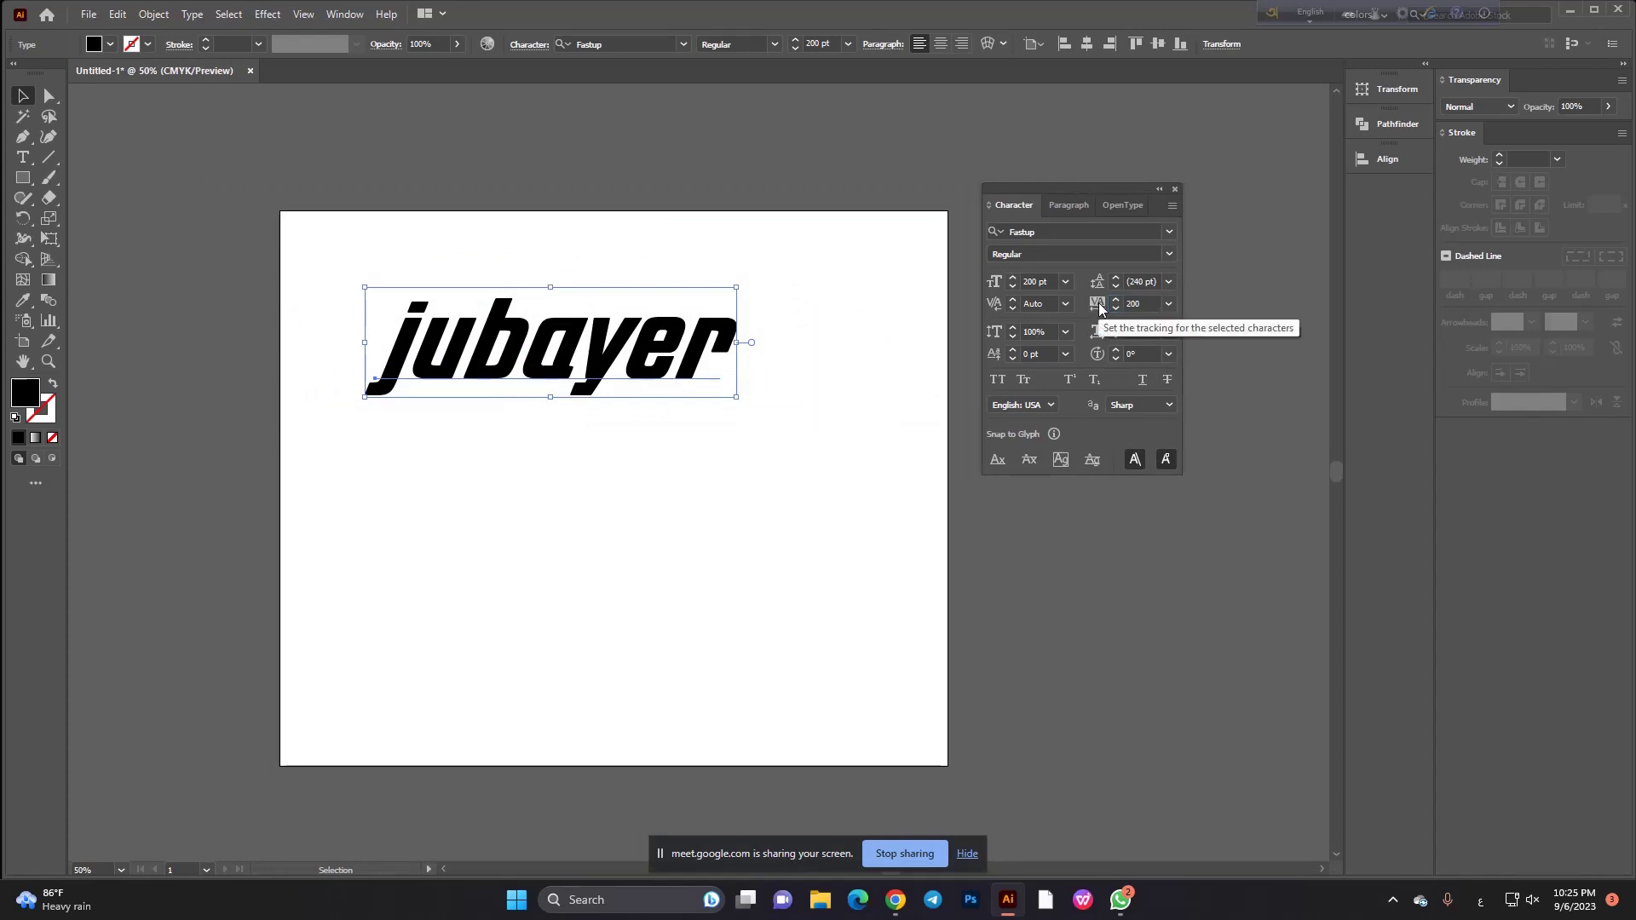
pyautogui.press('Return')
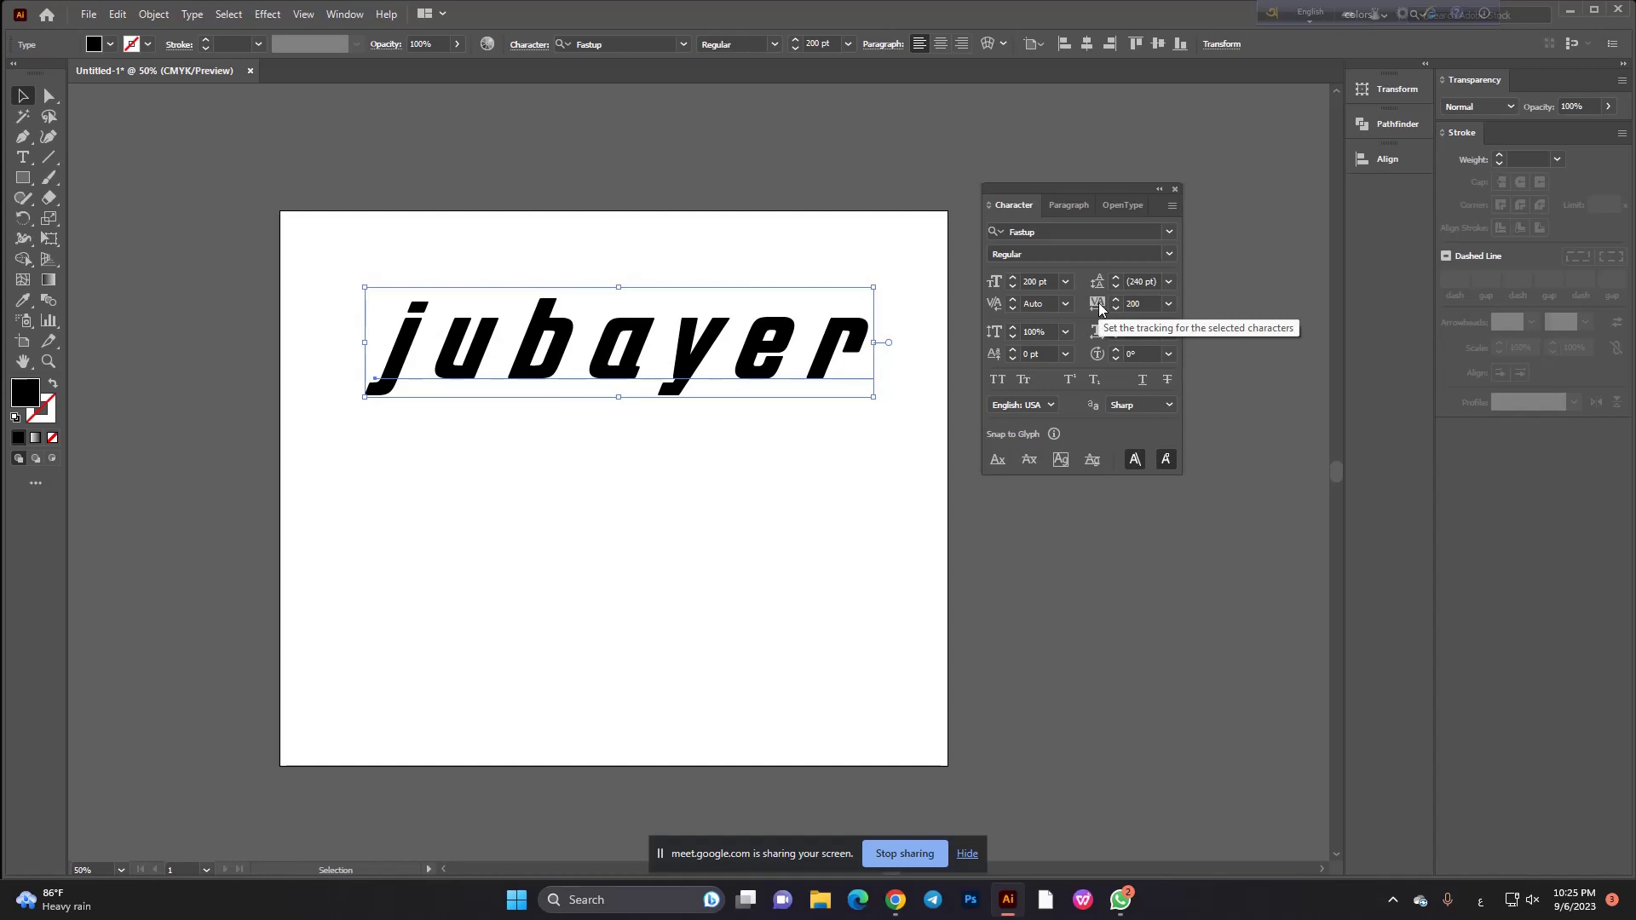
pyautogui.hotkey('ctrl', 'z')
pyautogui.keyDown('alt'); pyautogui.scroll(2, 1174, 292); pyautogui.keyUp('alt')
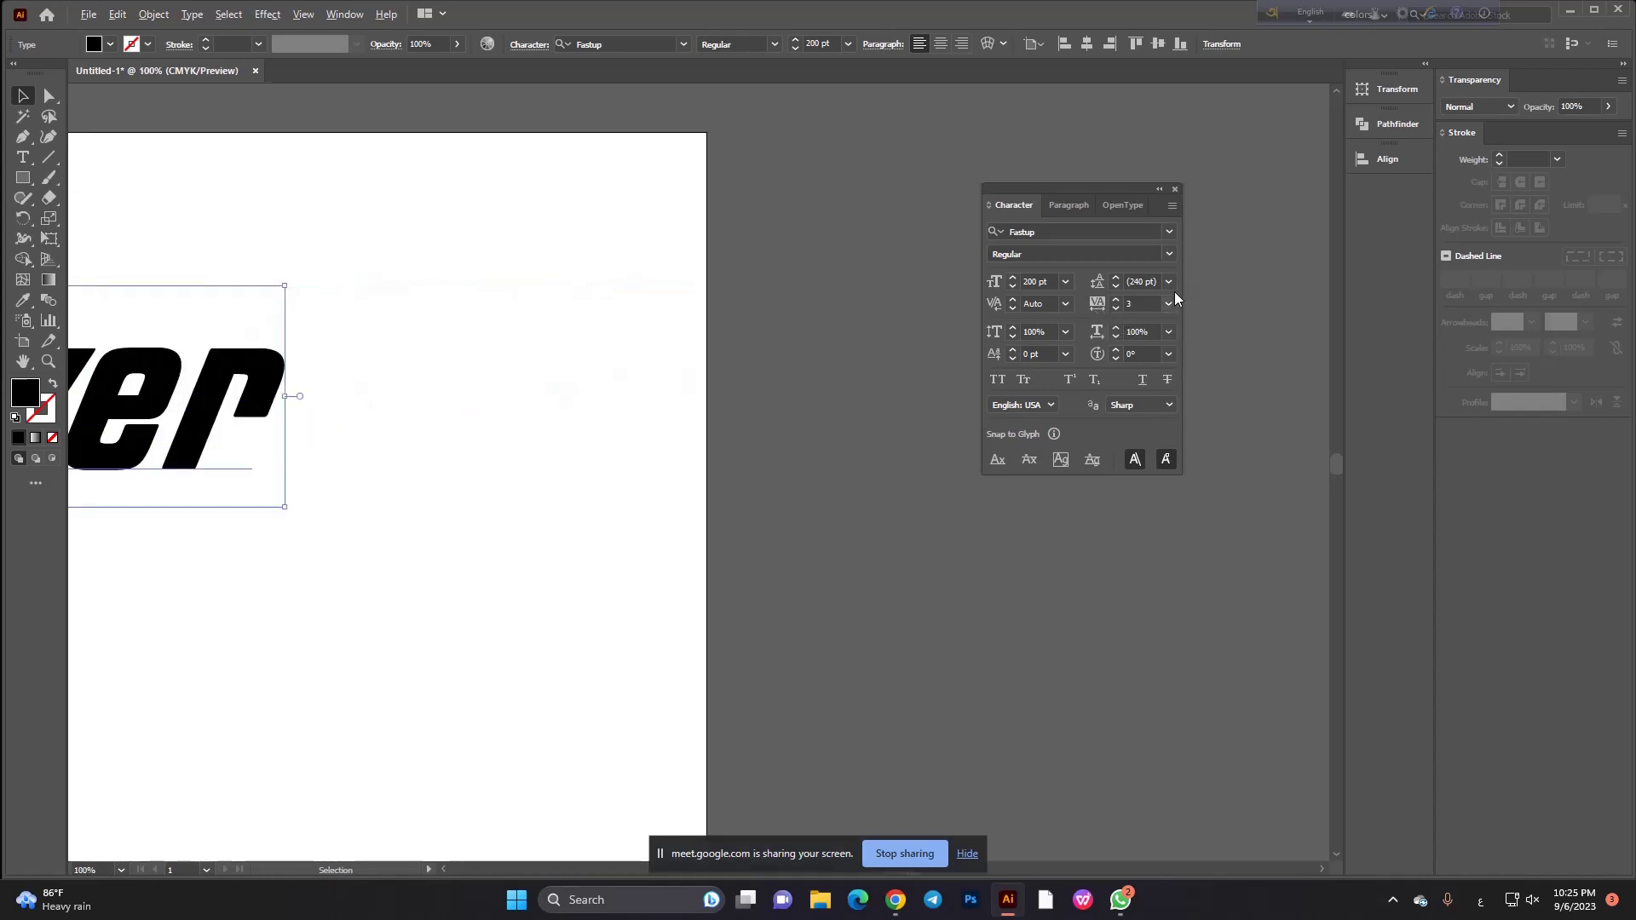
pyautogui.click(1129, 303)
pyautogui.keyDown('alt'); pyautogui.scroll(-2, 1218, 350); pyautogui.keyUp('alt')
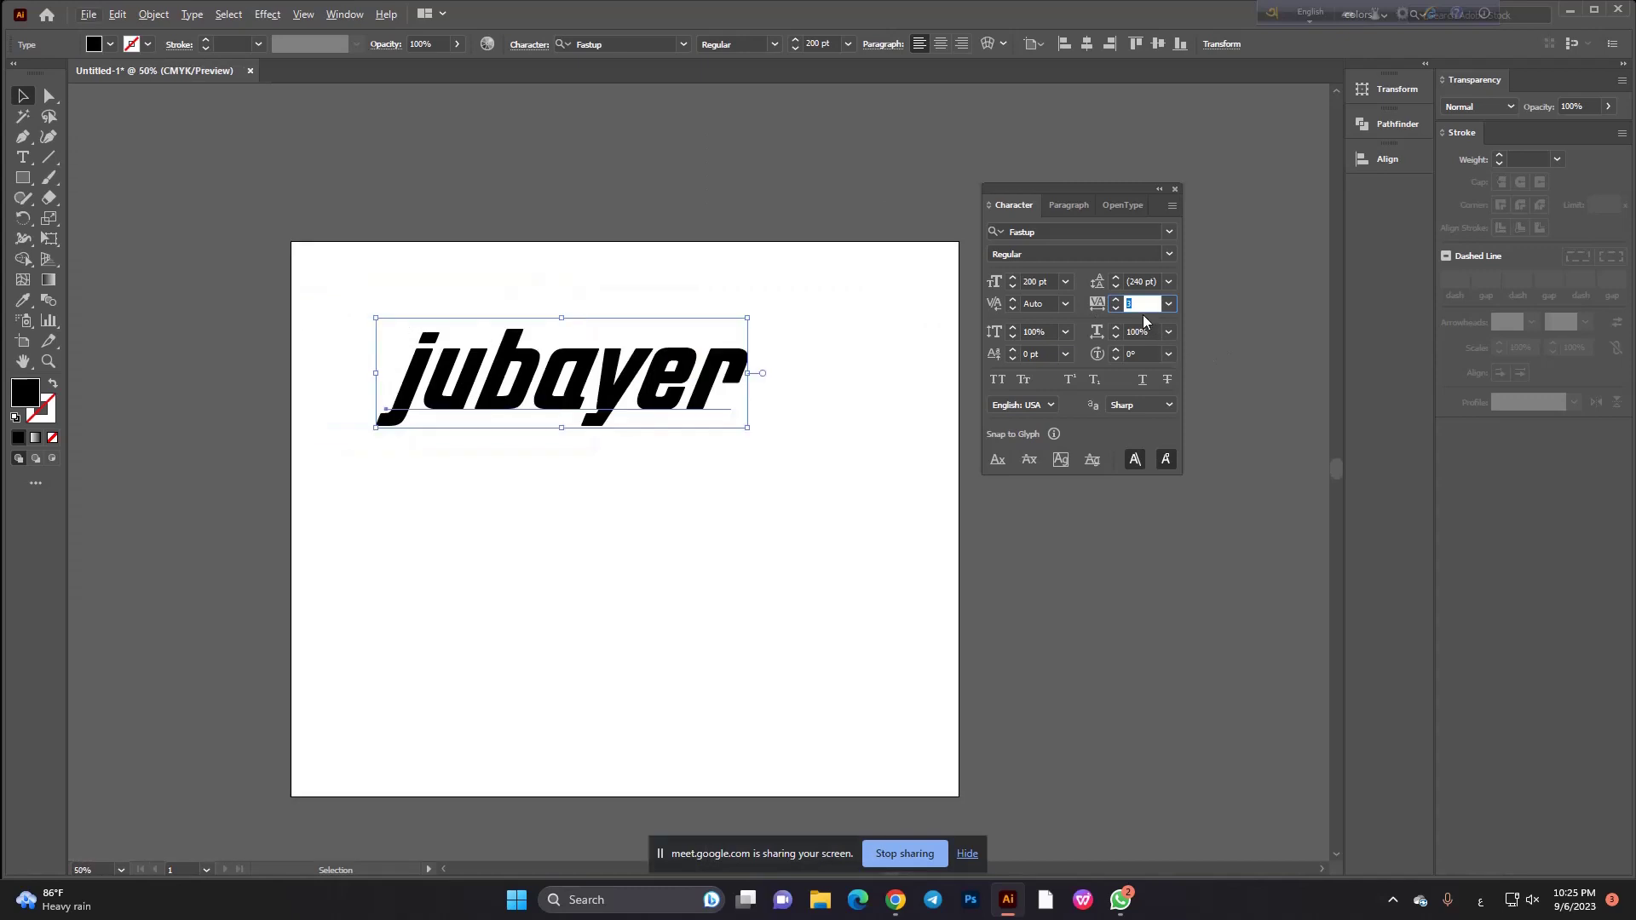
pyautogui.write('300')
pyautogui.press('Return')
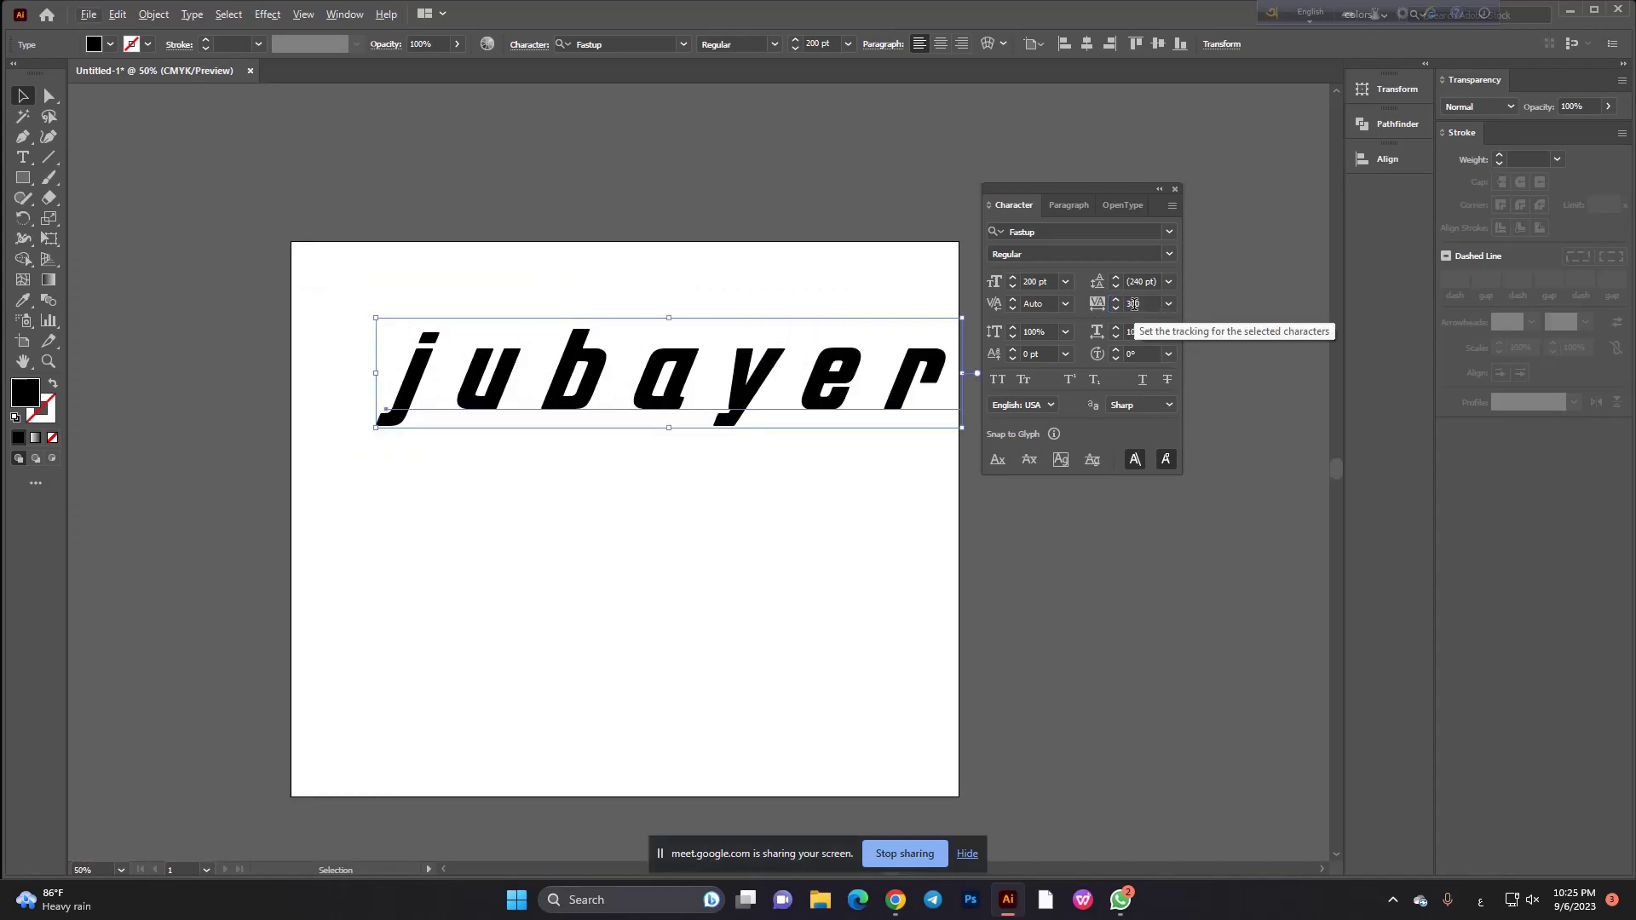
pyautogui.keyDown('alt'); pyautogui.scroll(-1, 462, 311); pyautogui.keyUp('alt')
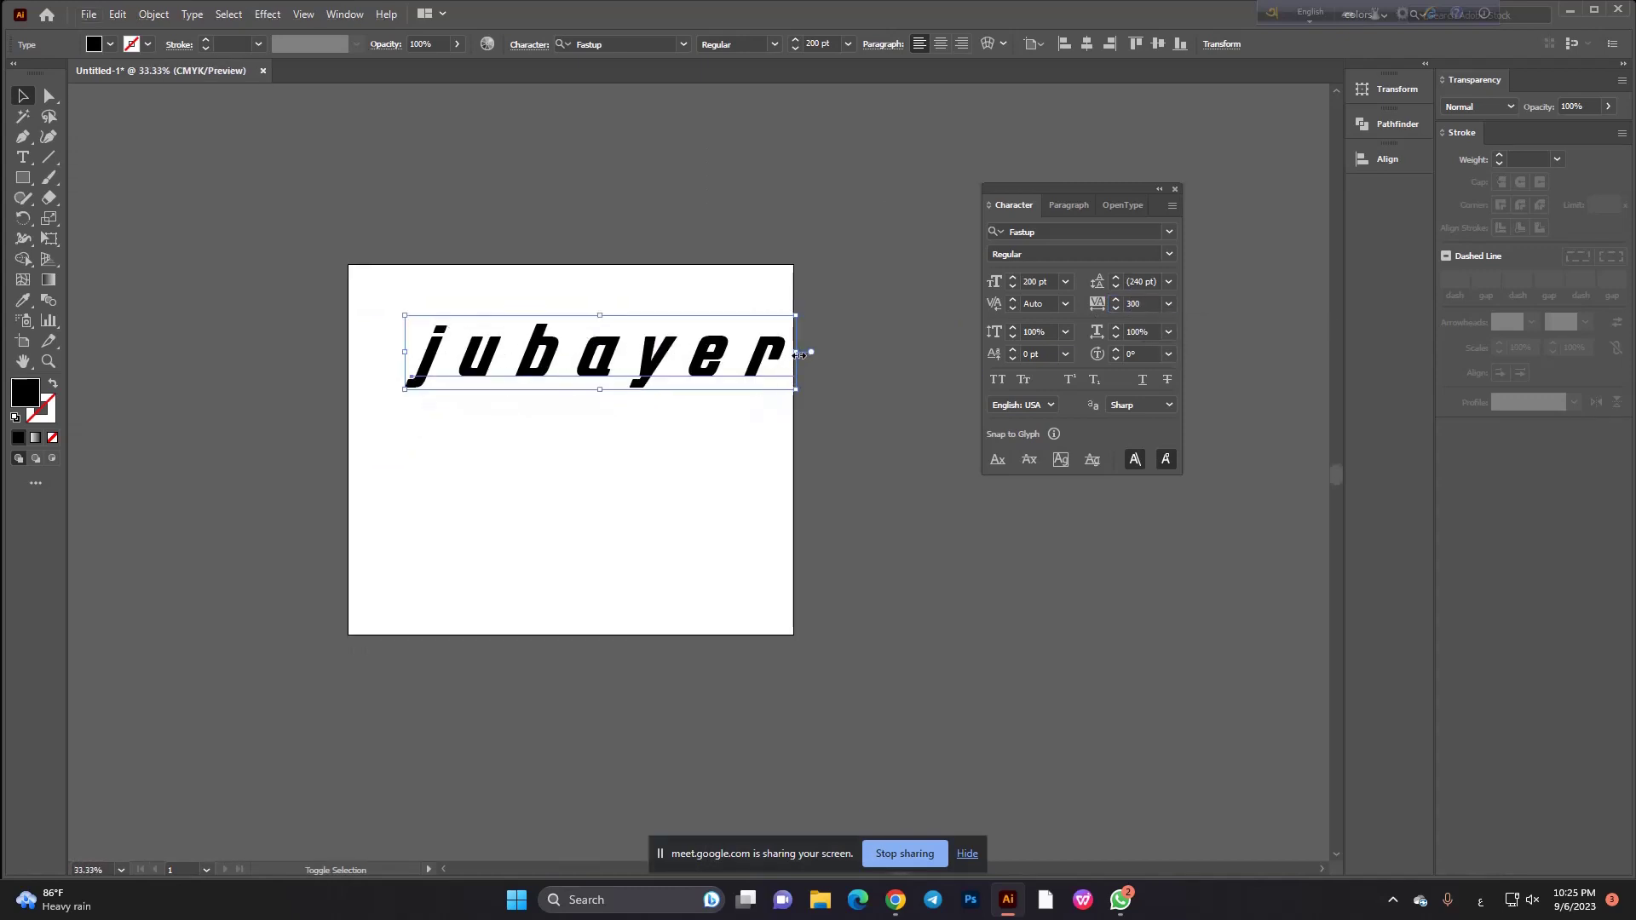
pyautogui.moveTo(796, 352); pyautogui.dragTo(731, 352)
pyautogui.keyDown('alt'); pyautogui.scroll(2, 559, 356); pyautogui.keyUp('alt')
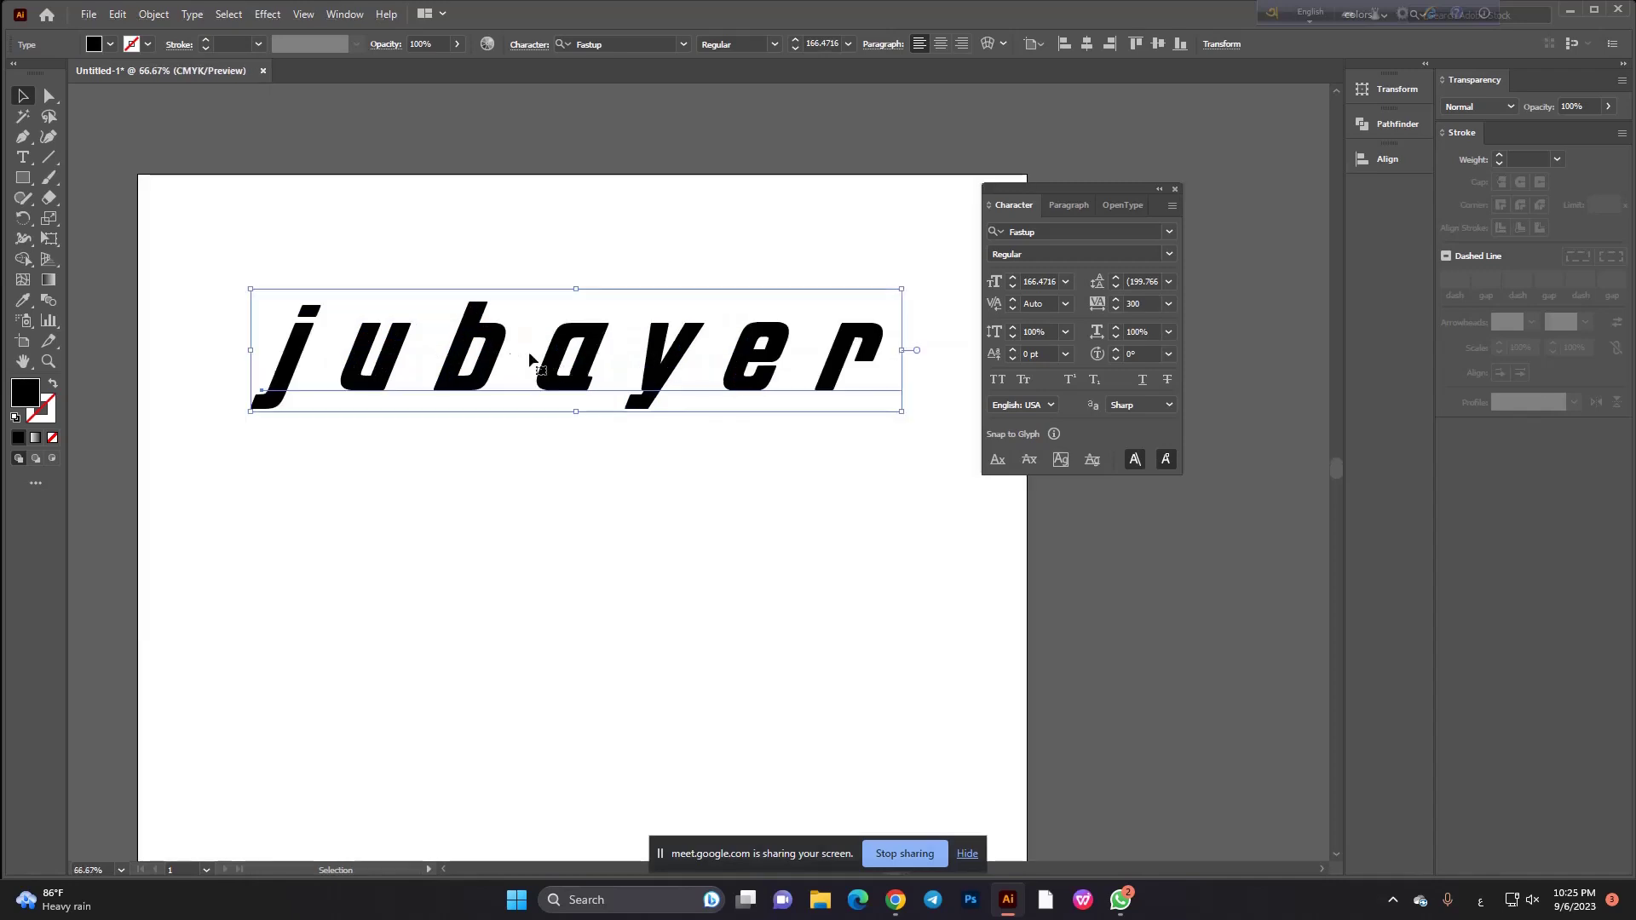
# Raise the tracking to 500 and scale jubayer down from its right side.
pyautogui.click(1115, 300)
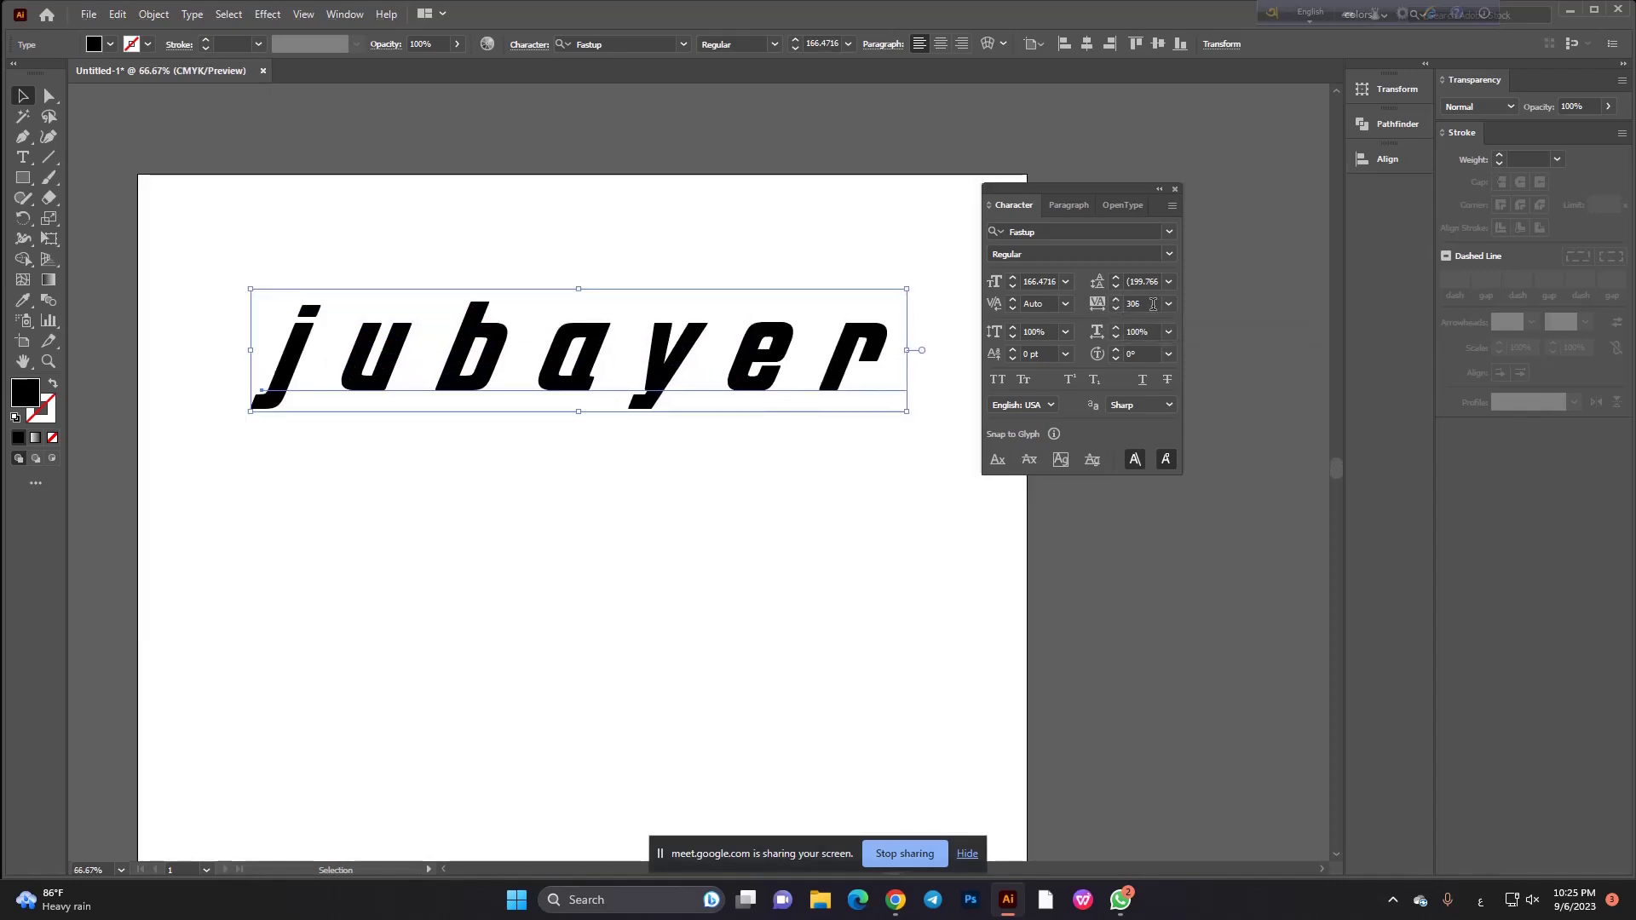
pyautogui.click(1138, 304)
pyautogui.write('500')
pyautogui.press('Return')
pyautogui.hotkey('ctrl', '-')
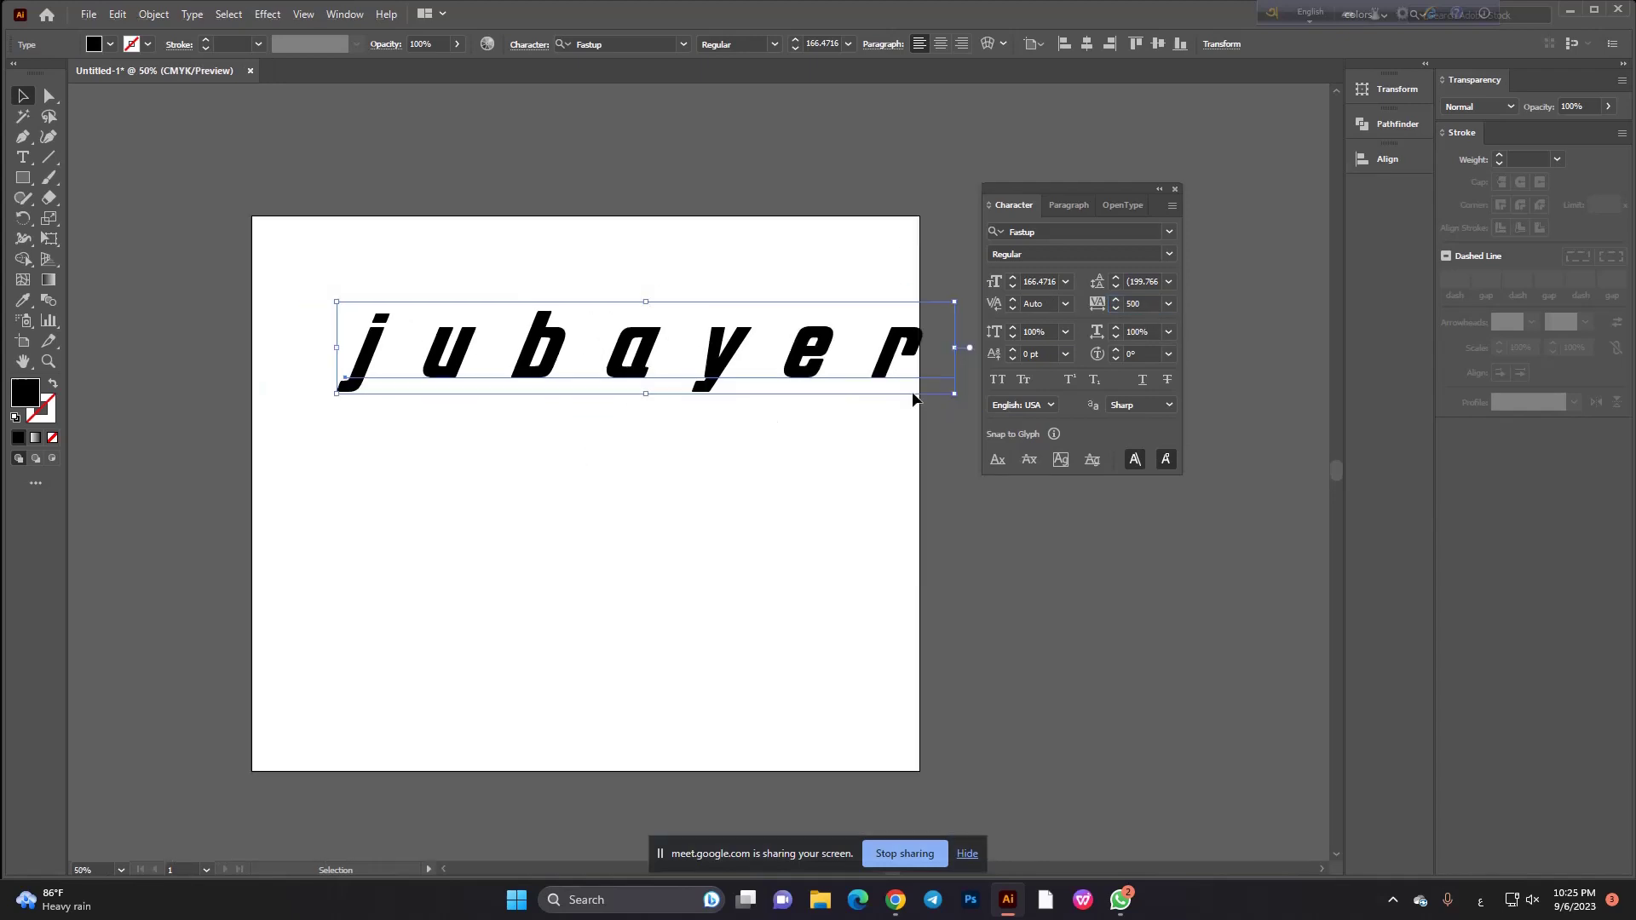
pyautogui.moveTo(956, 351)
pyautogui.mouseDown()
pyautogui.moveTo(866, 366)
pyautogui.moveTo(839, 348)
pyautogui.mouseUp()
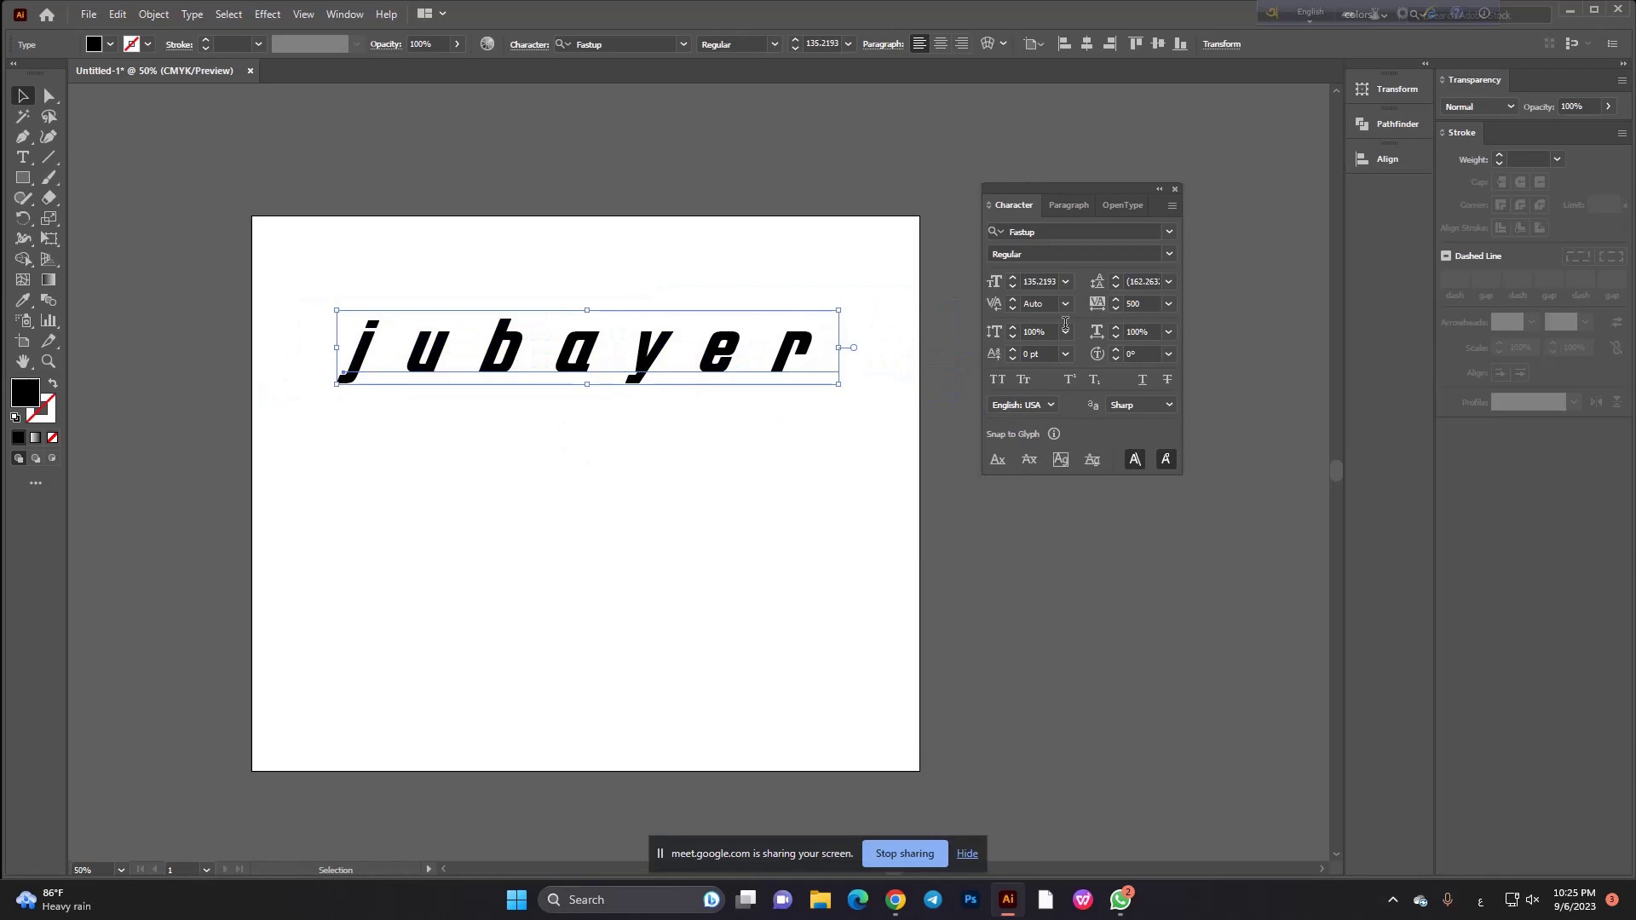
# Reset tracking to 0 and move jubayer toward the artboard's top centre.
pyautogui.click(1143, 303)
pyautogui.doubleClick(1143, 303)
pyautogui.write('0')
pyautogui.press('Return')
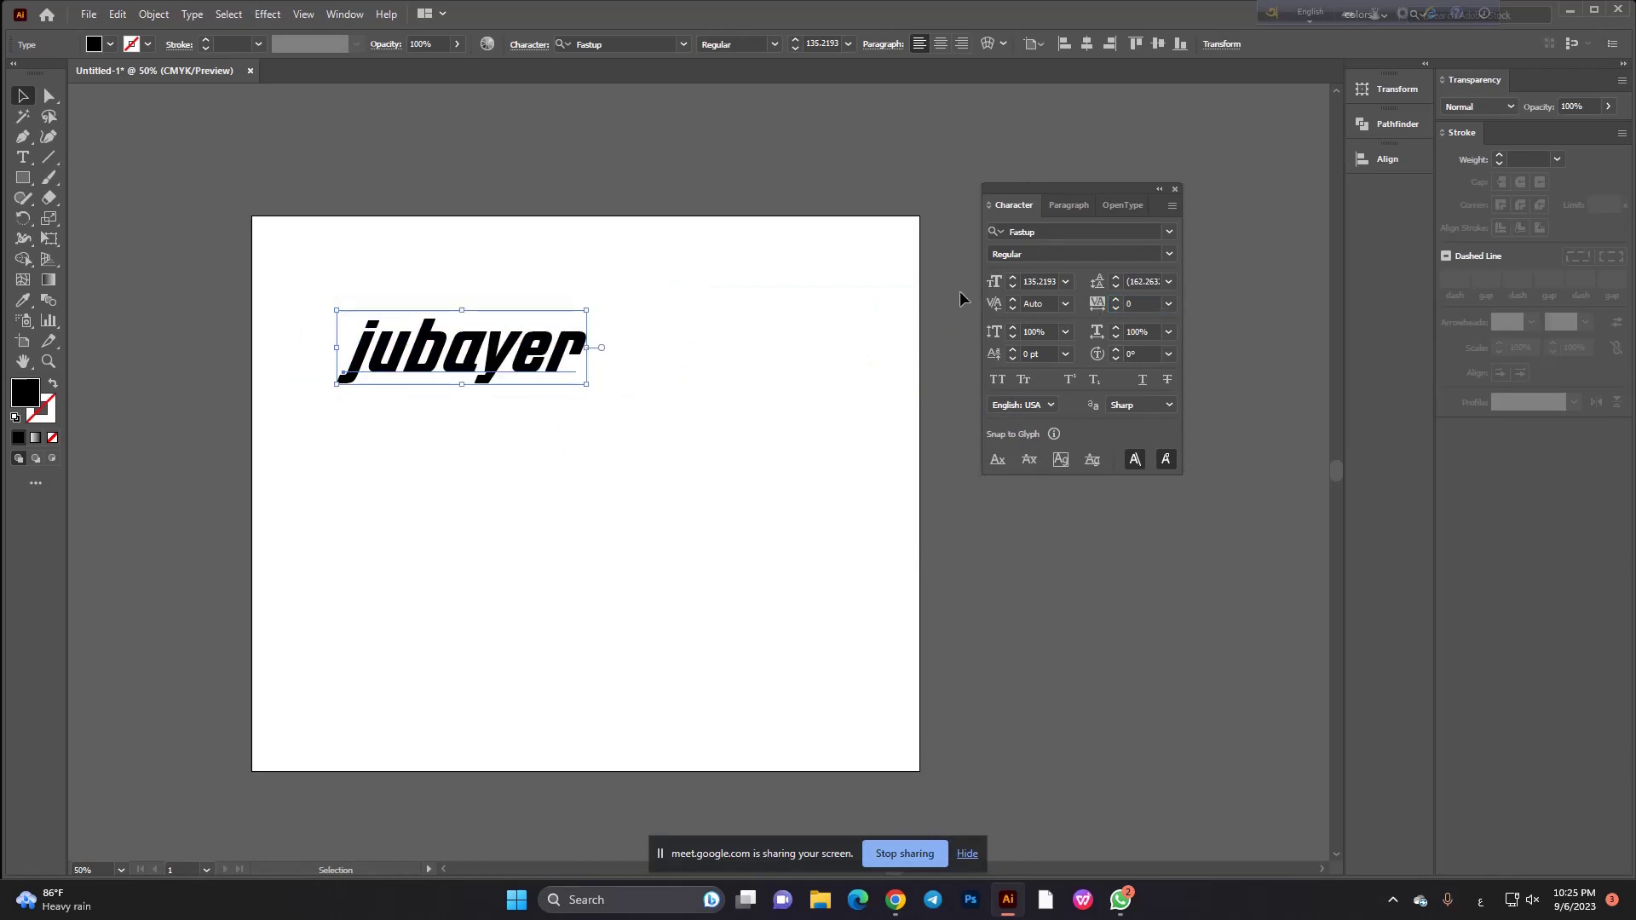
pyautogui.moveTo(381, 384); pyautogui.dragTo(521, 359)
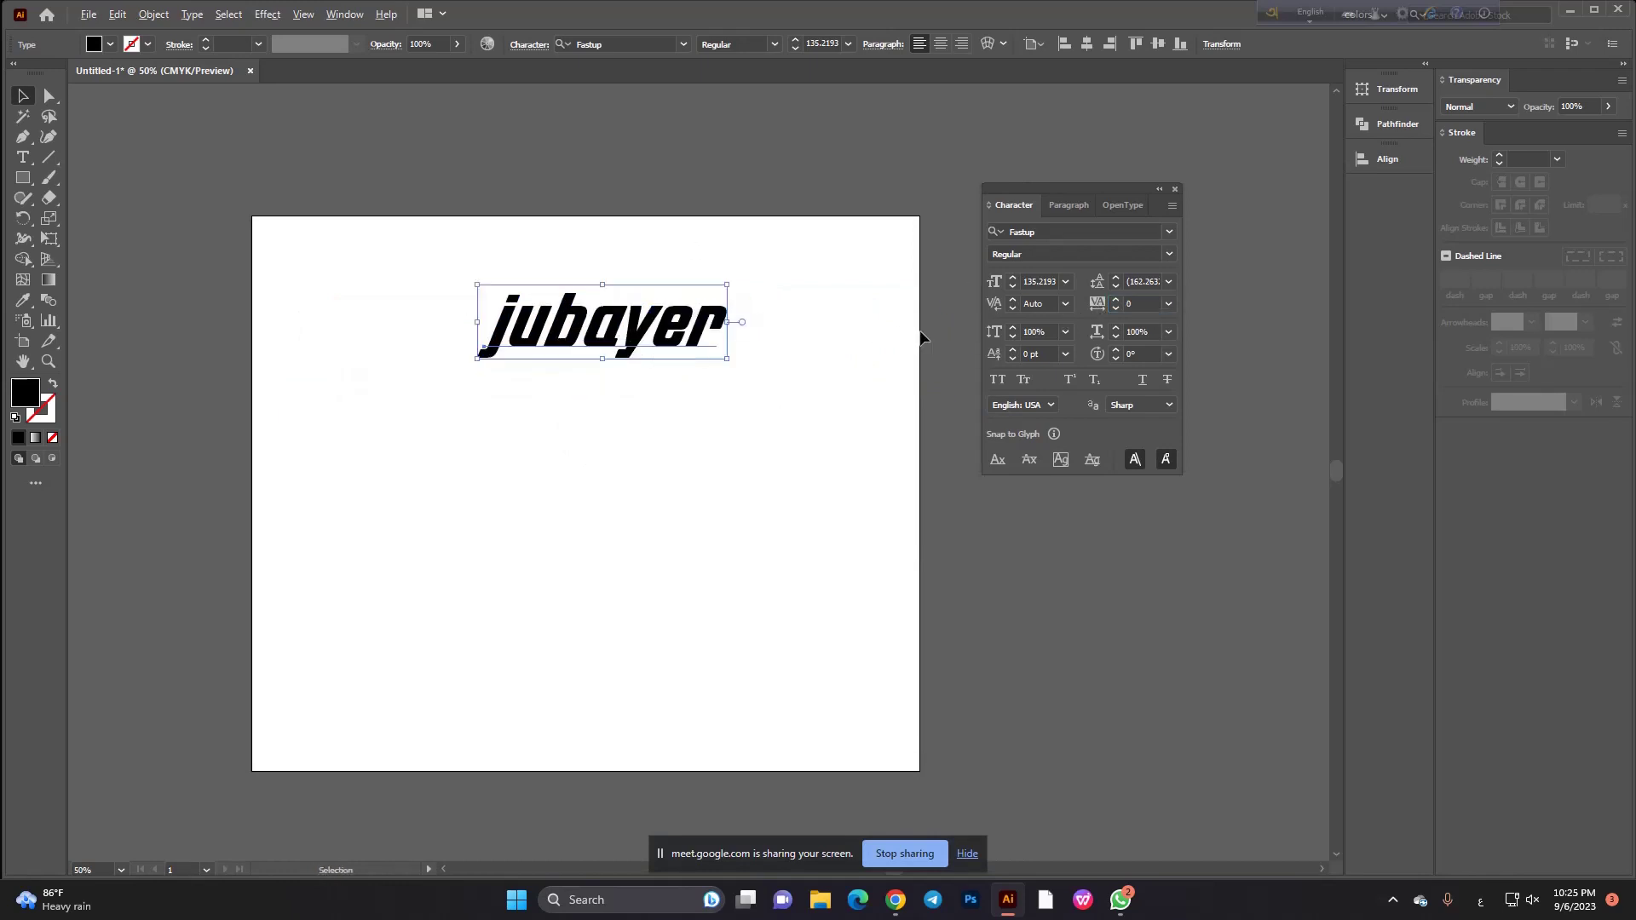
pyautogui.click(1013, 329)
pyautogui.moveTo(753, 442); pyautogui.dragTo(545, 277)
pyautogui.doubleClick(1036, 331)
pyautogui.write('111')
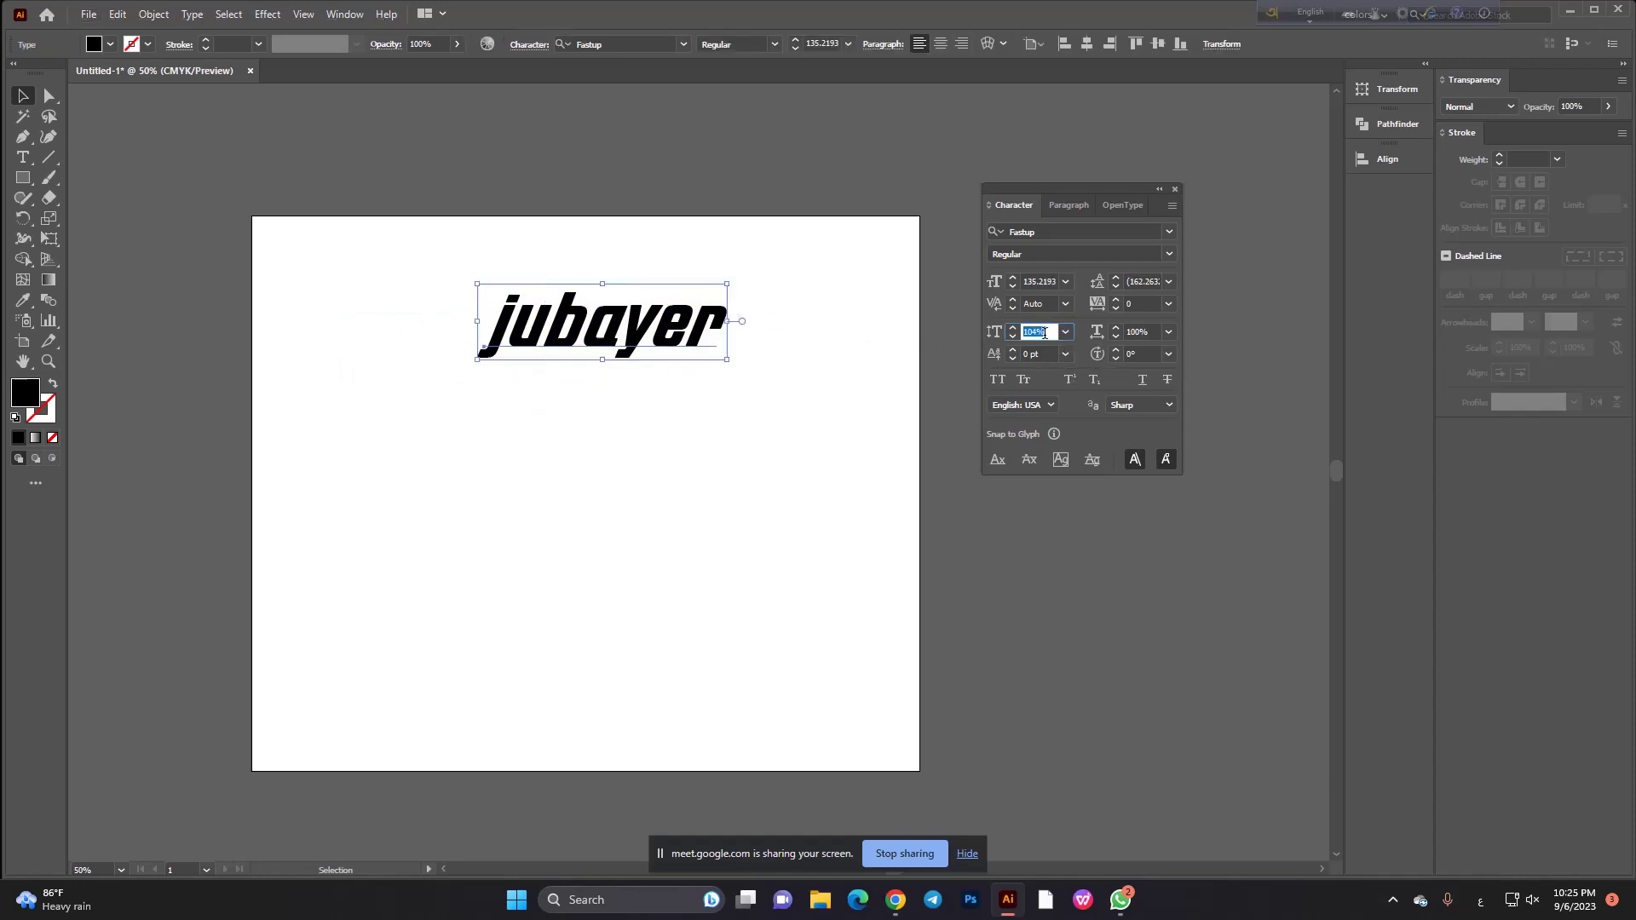
pyautogui.press('Return')
pyautogui.press('Up')
pyautogui.press('Up')
pyautogui.press('Up')
pyautogui.press('Up')
pyautogui.press('Up')
pyautogui.press('Up')
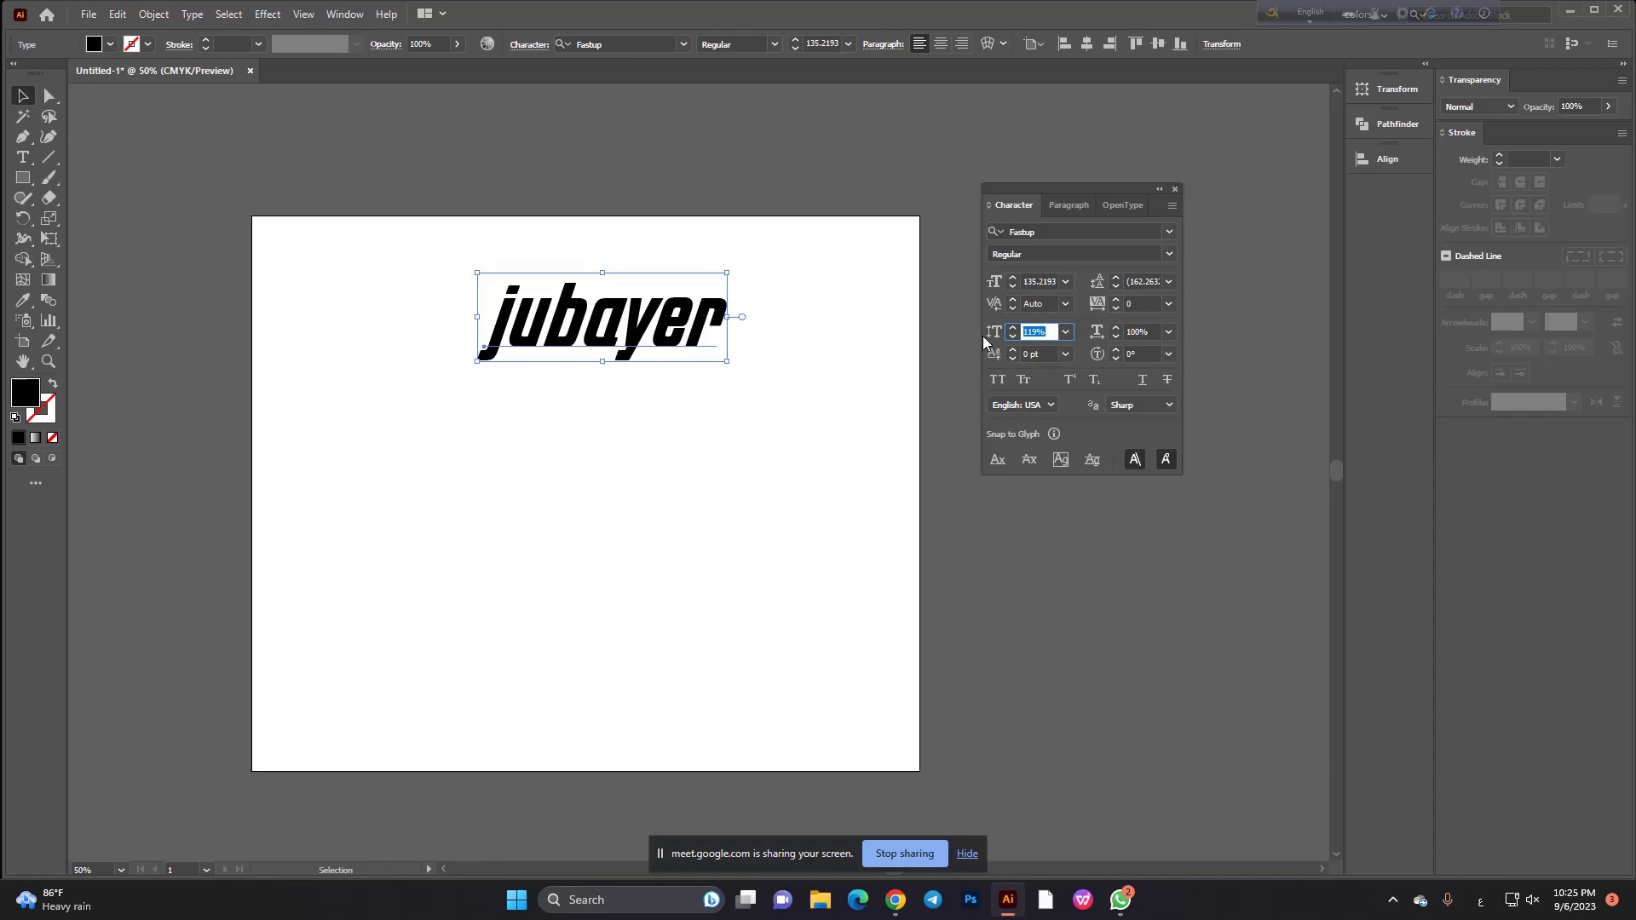
pyautogui.write('100')
pyautogui.press('Return')
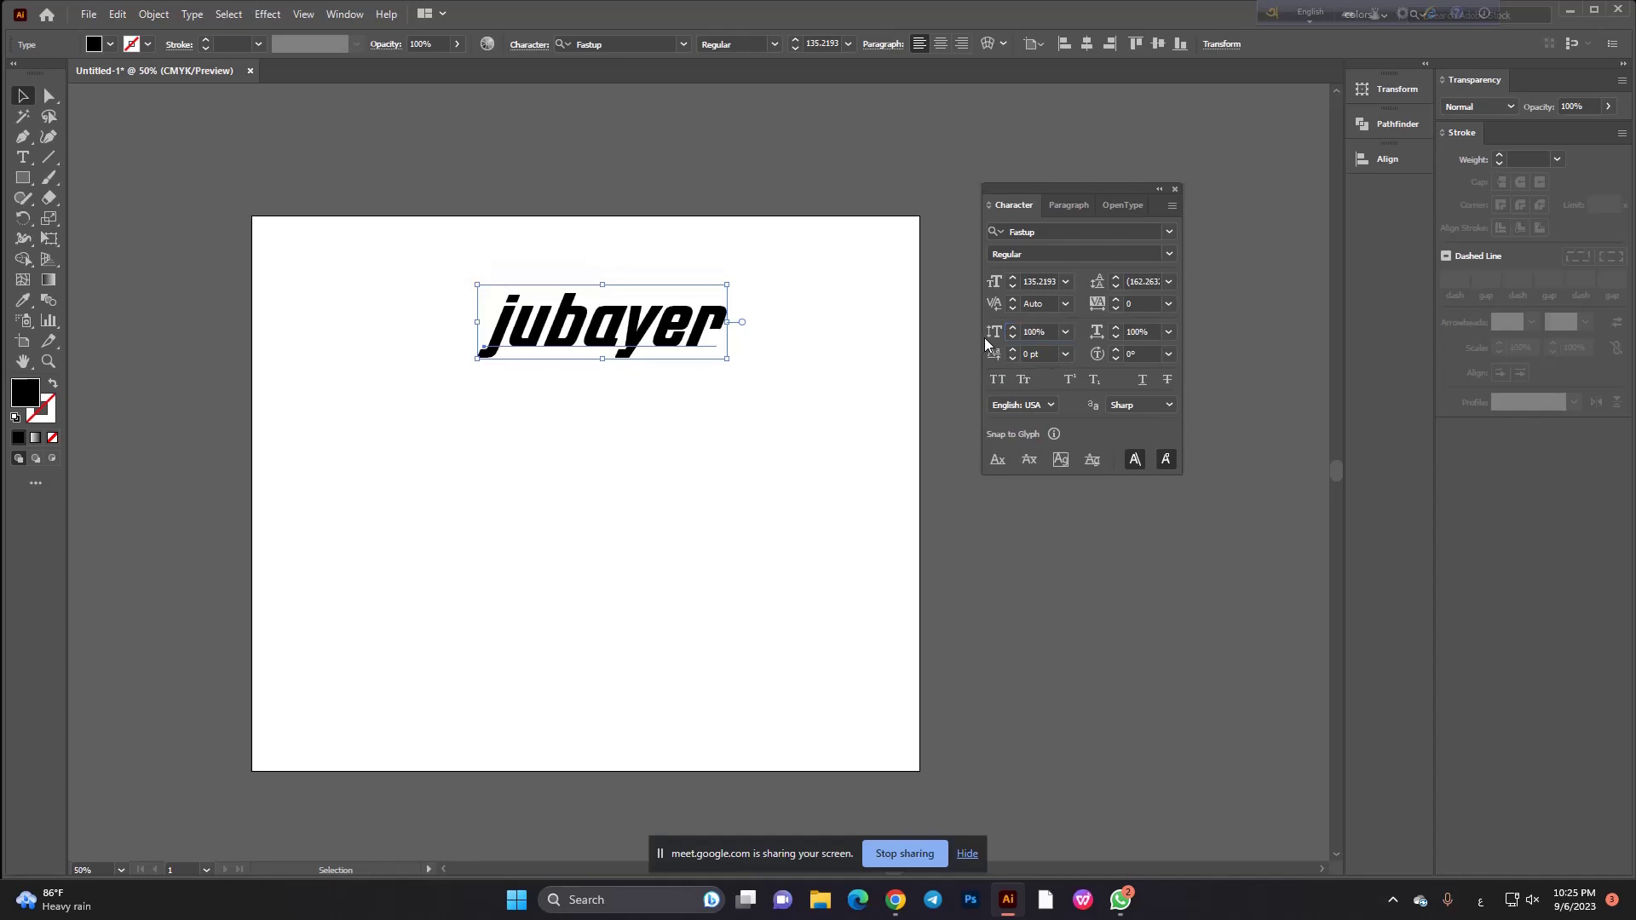
pyautogui.click(1151, 331)
pyautogui.write('120')
pyautogui.press('Return')
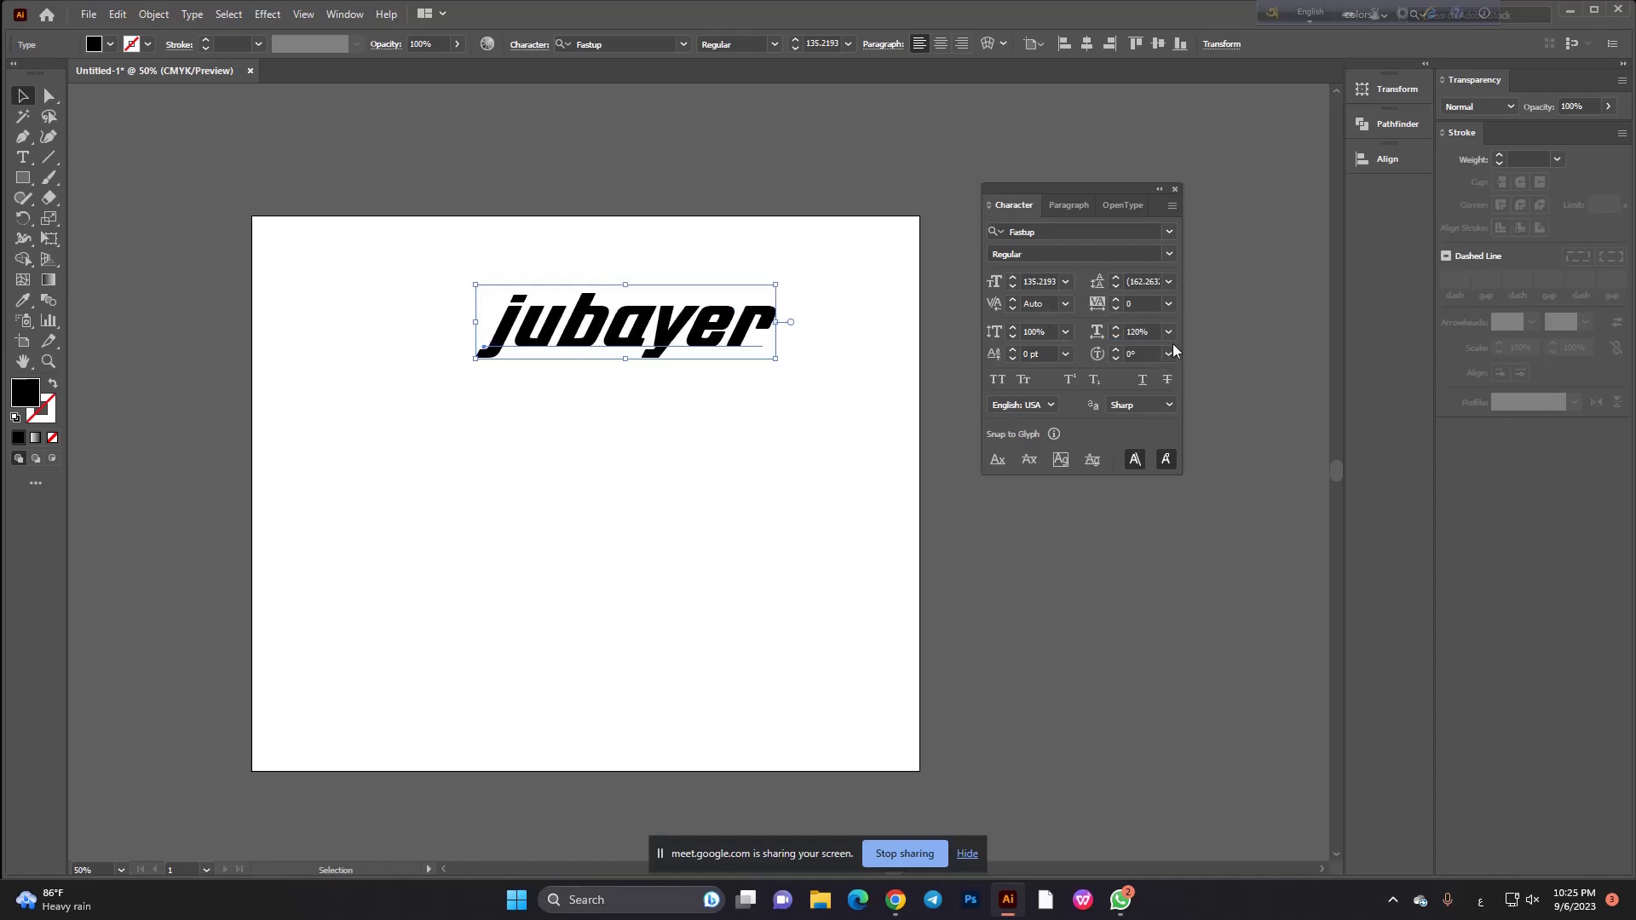
pyautogui.click(1152, 330)
pyautogui.write('100')
pyautogui.press('Return')
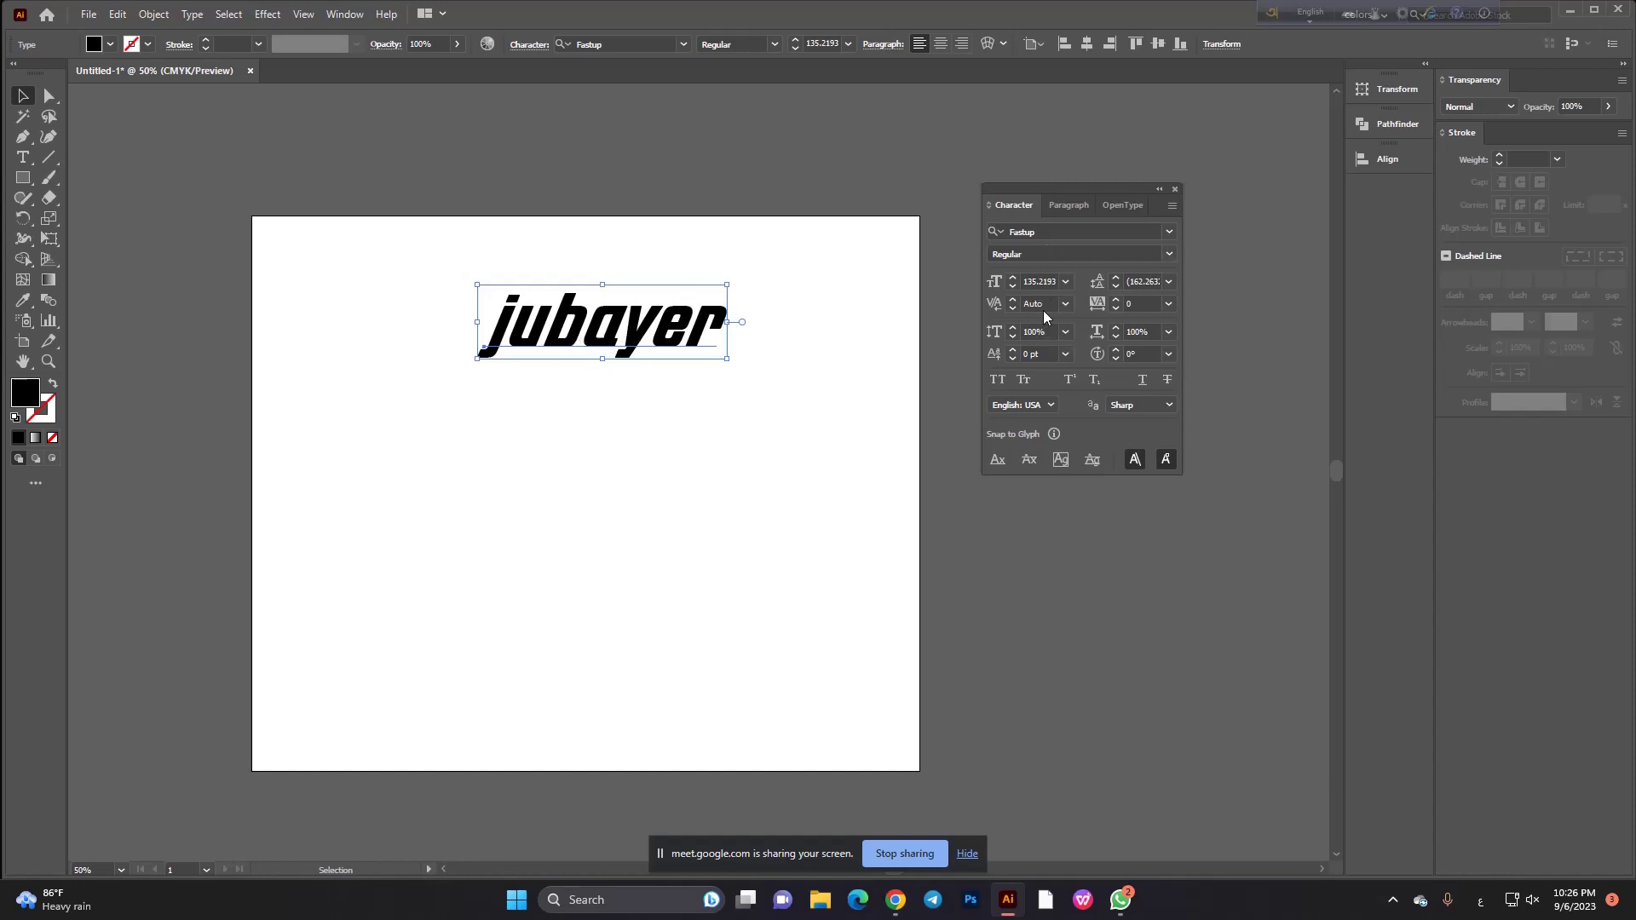
pyautogui.click(1144, 302)
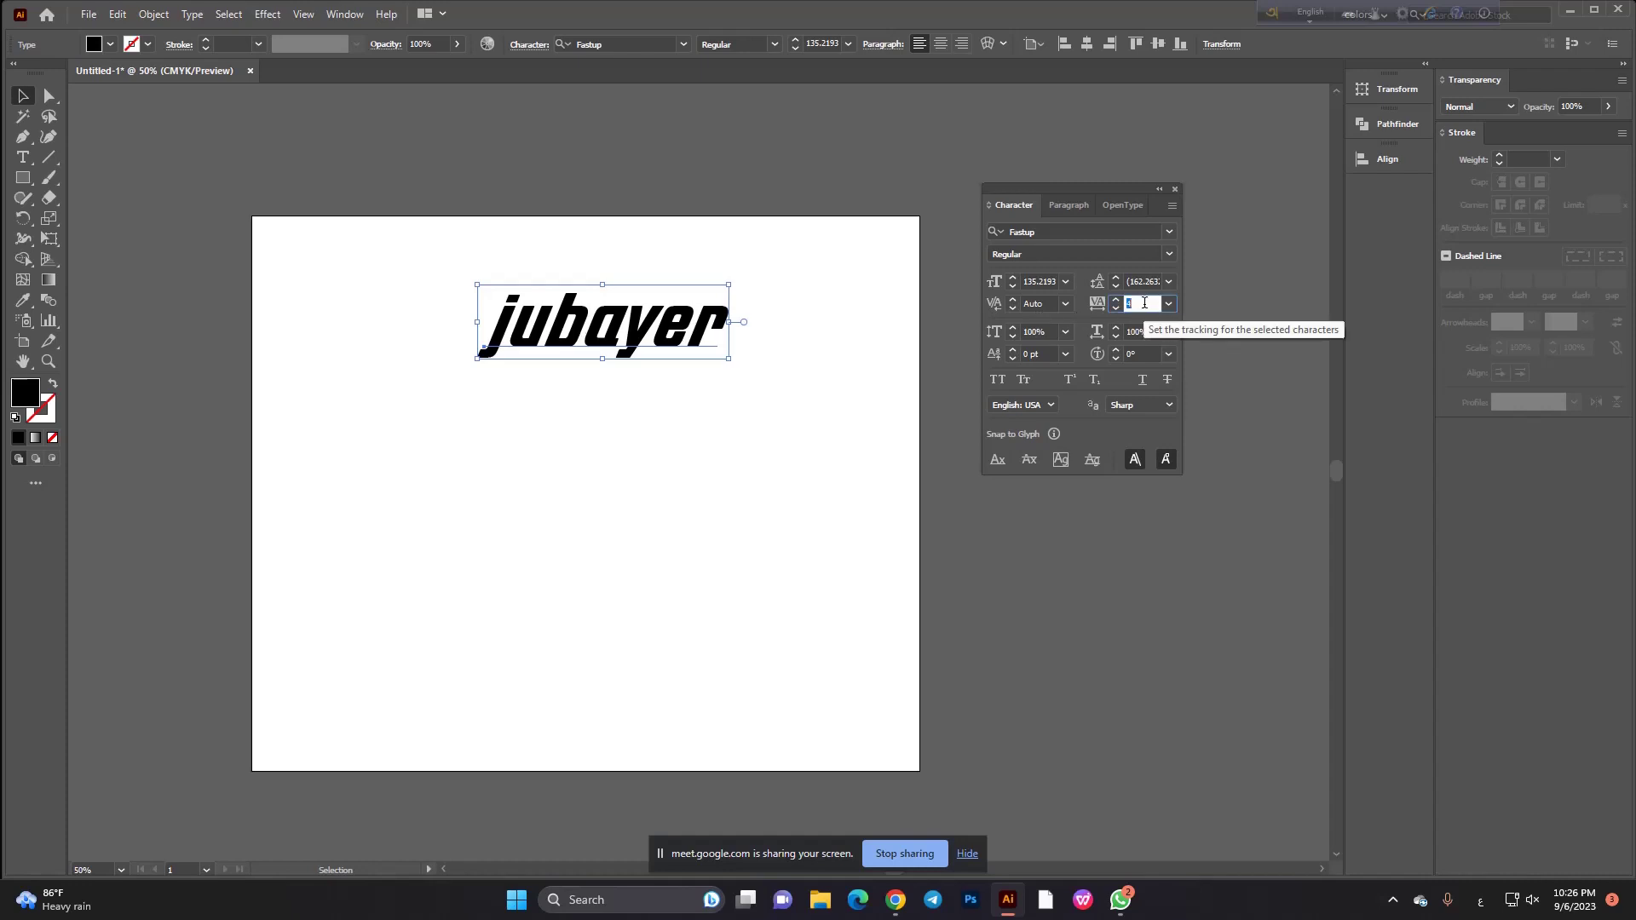
pyautogui.doubleClick(1145, 303)
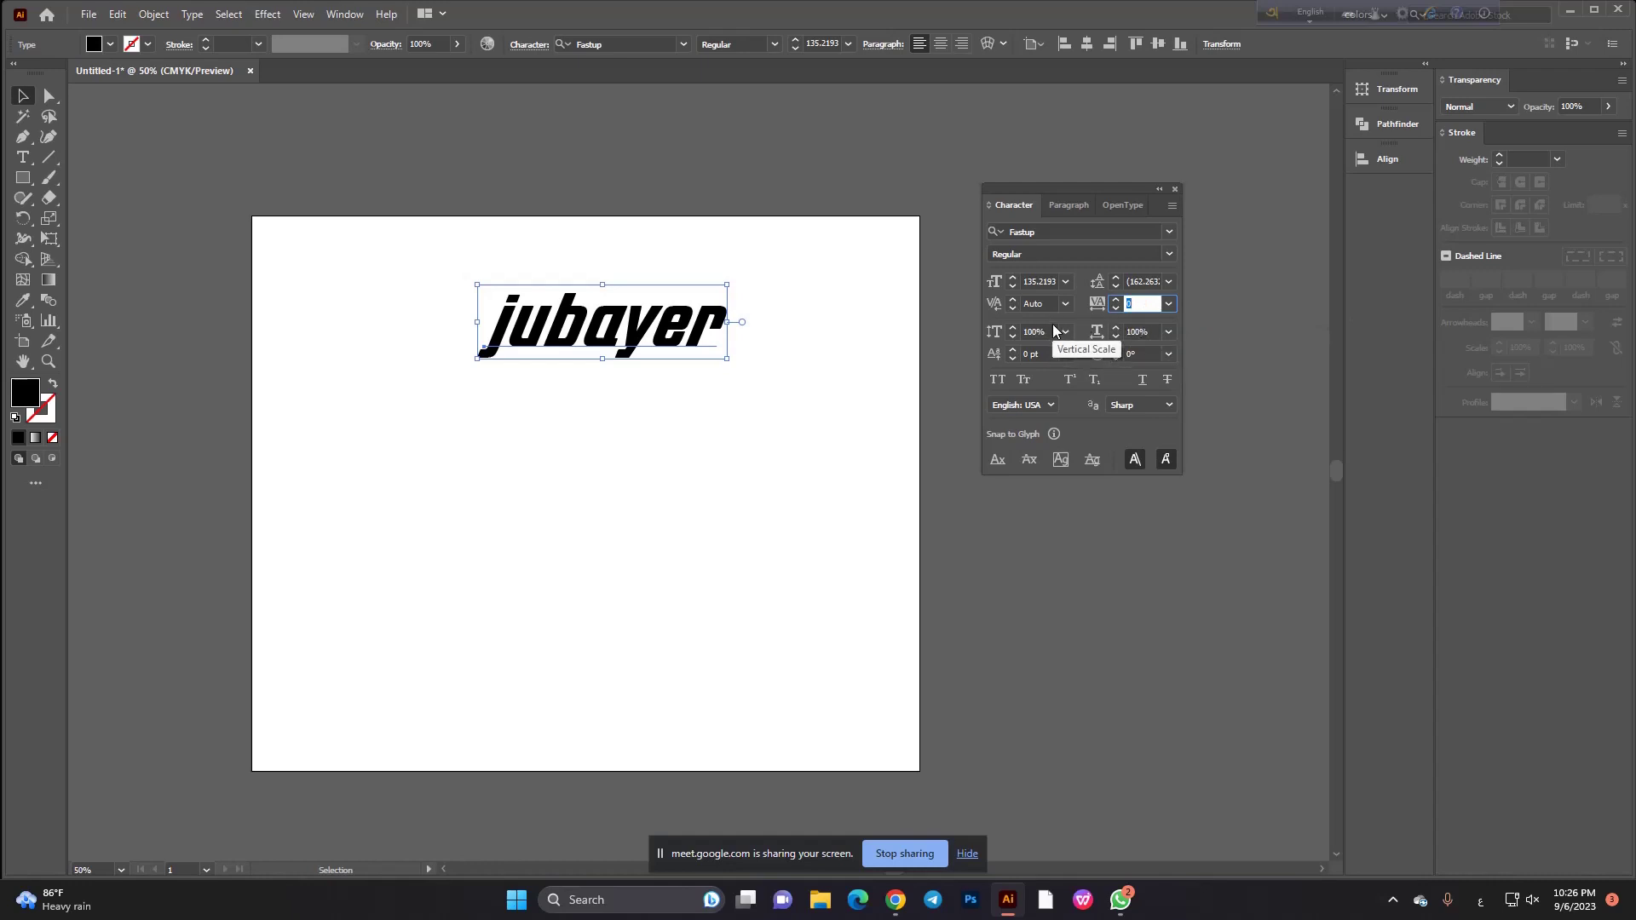
# Try a 4 pt baseline shift and move jubayer down toward the artboard centre.
pyautogui.doubleClick(1045, 354)
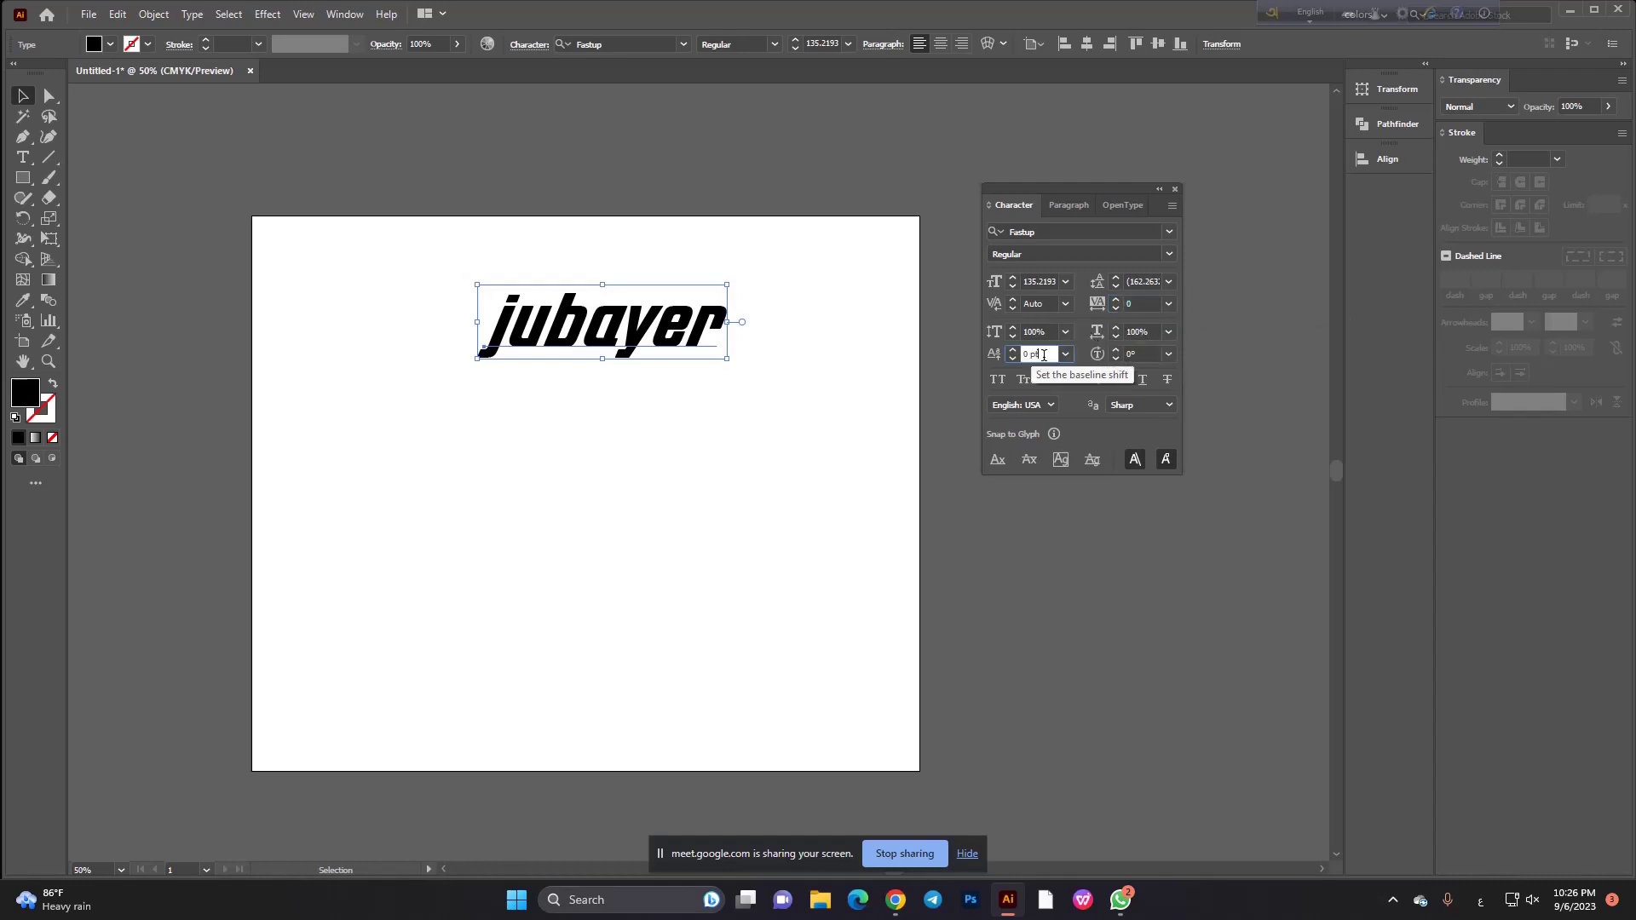
pyautogui.write('4')
pyautogui.press('Return')
pyautogui.click(662, 404)
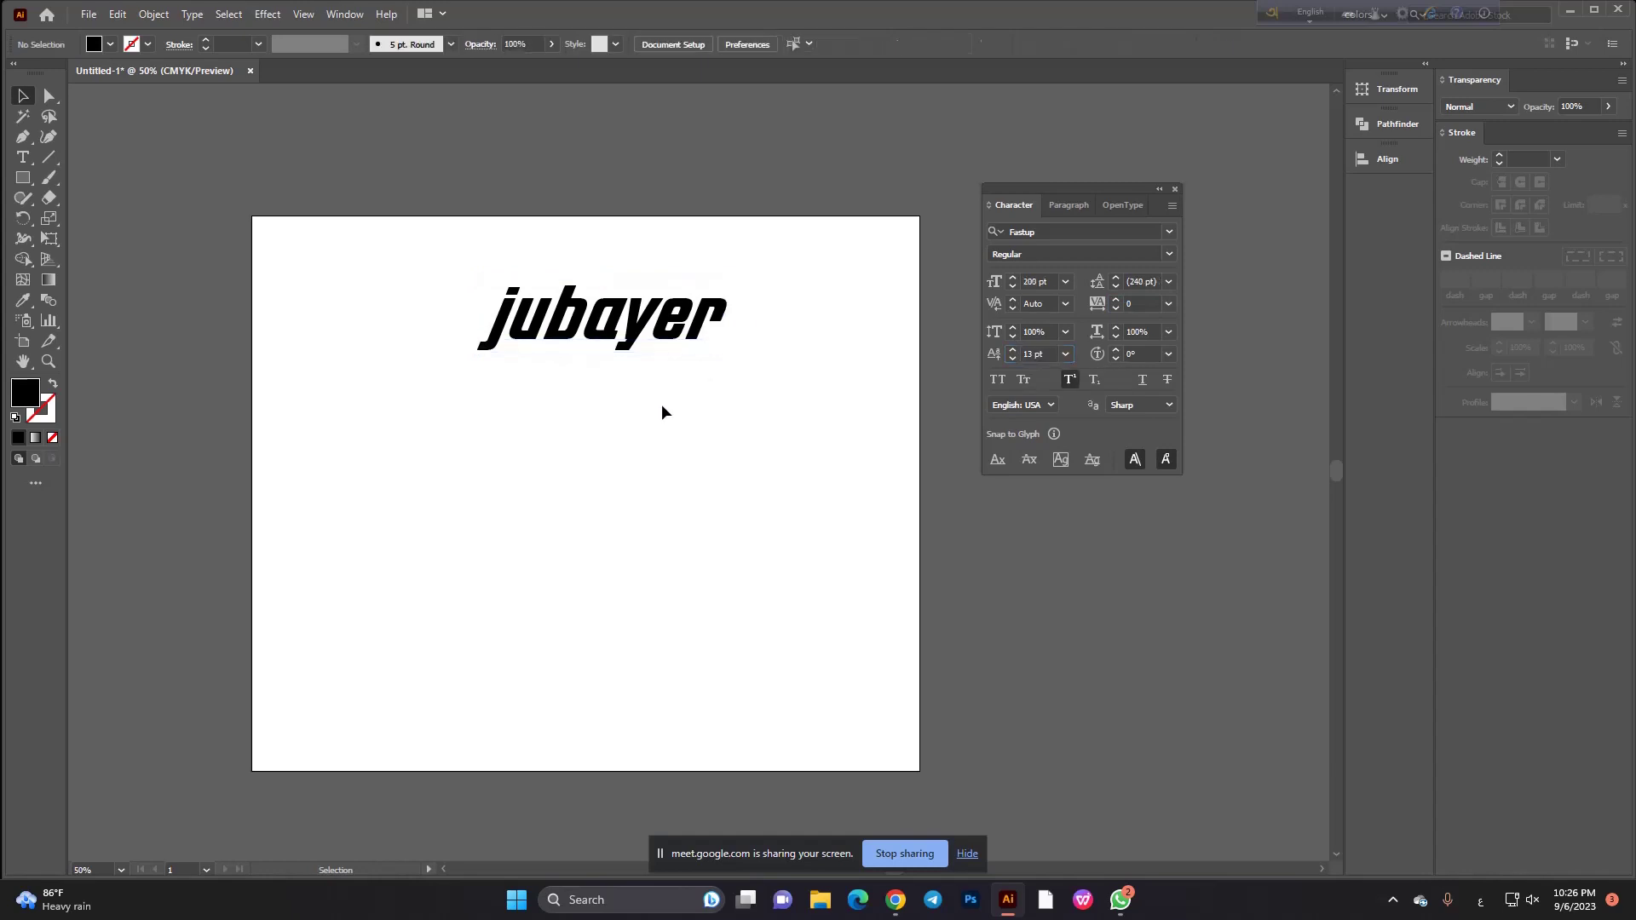
pyautogui.moveTo(654, 354)
pyautogui.mouseDown()
pyautogui.moveTo(618, 515)
pyautogui.moveTo(688, 468)
pyautogui.mouseUp()
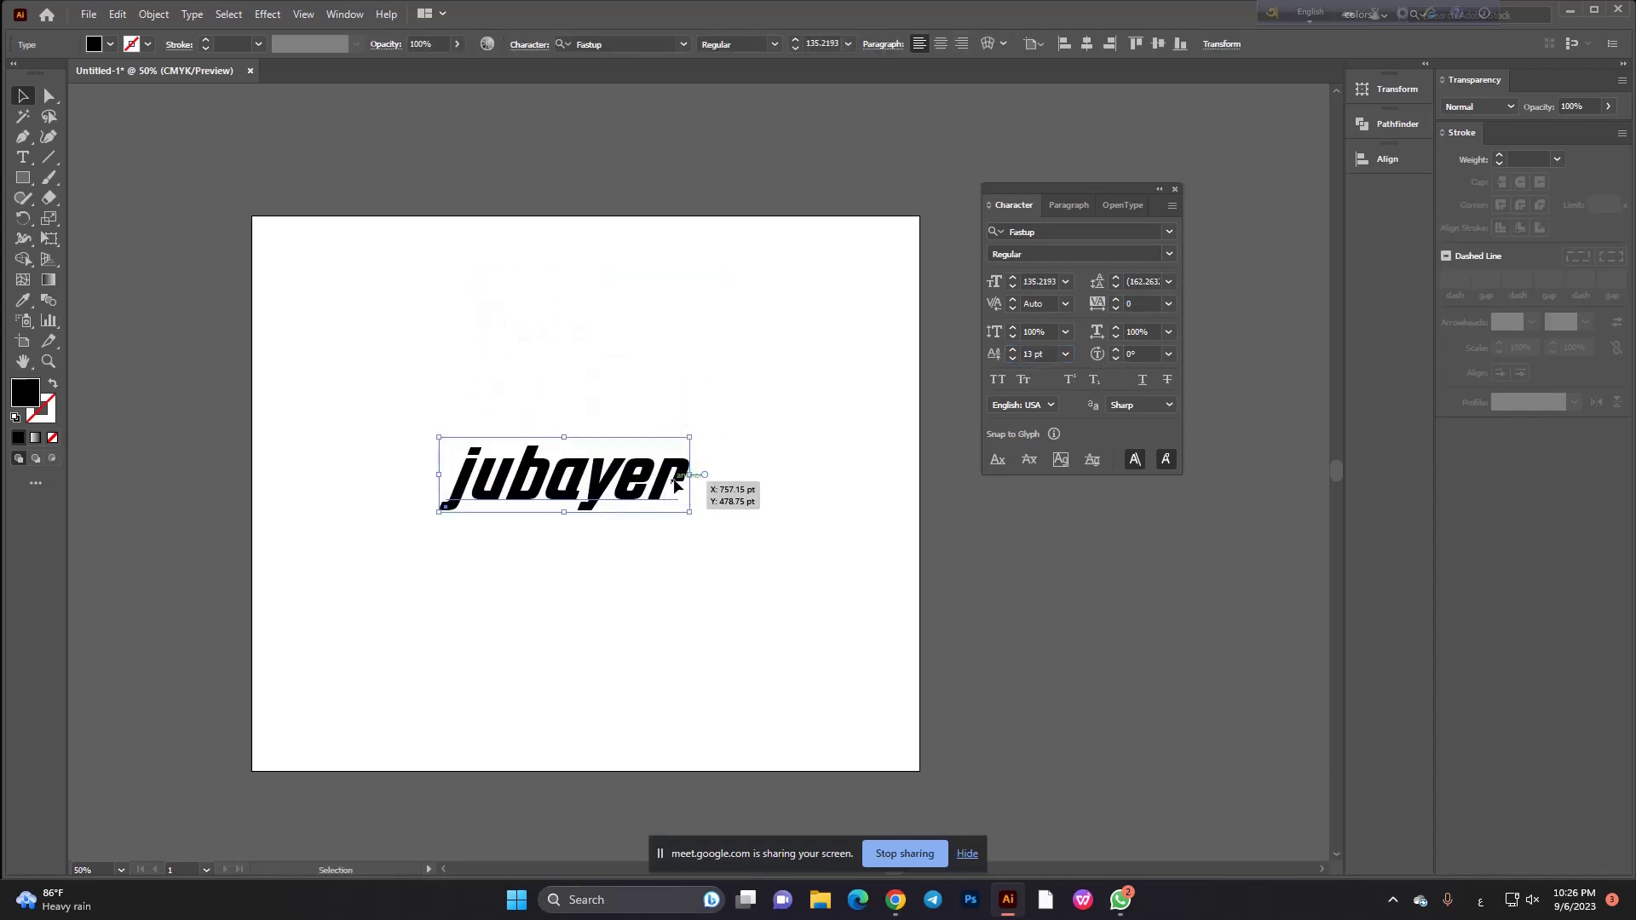
# Reset the baseline shift to 0, then set it to 100 pt.
pyautogui.doubleClick(1033, 355)
pyautogui.write('0')
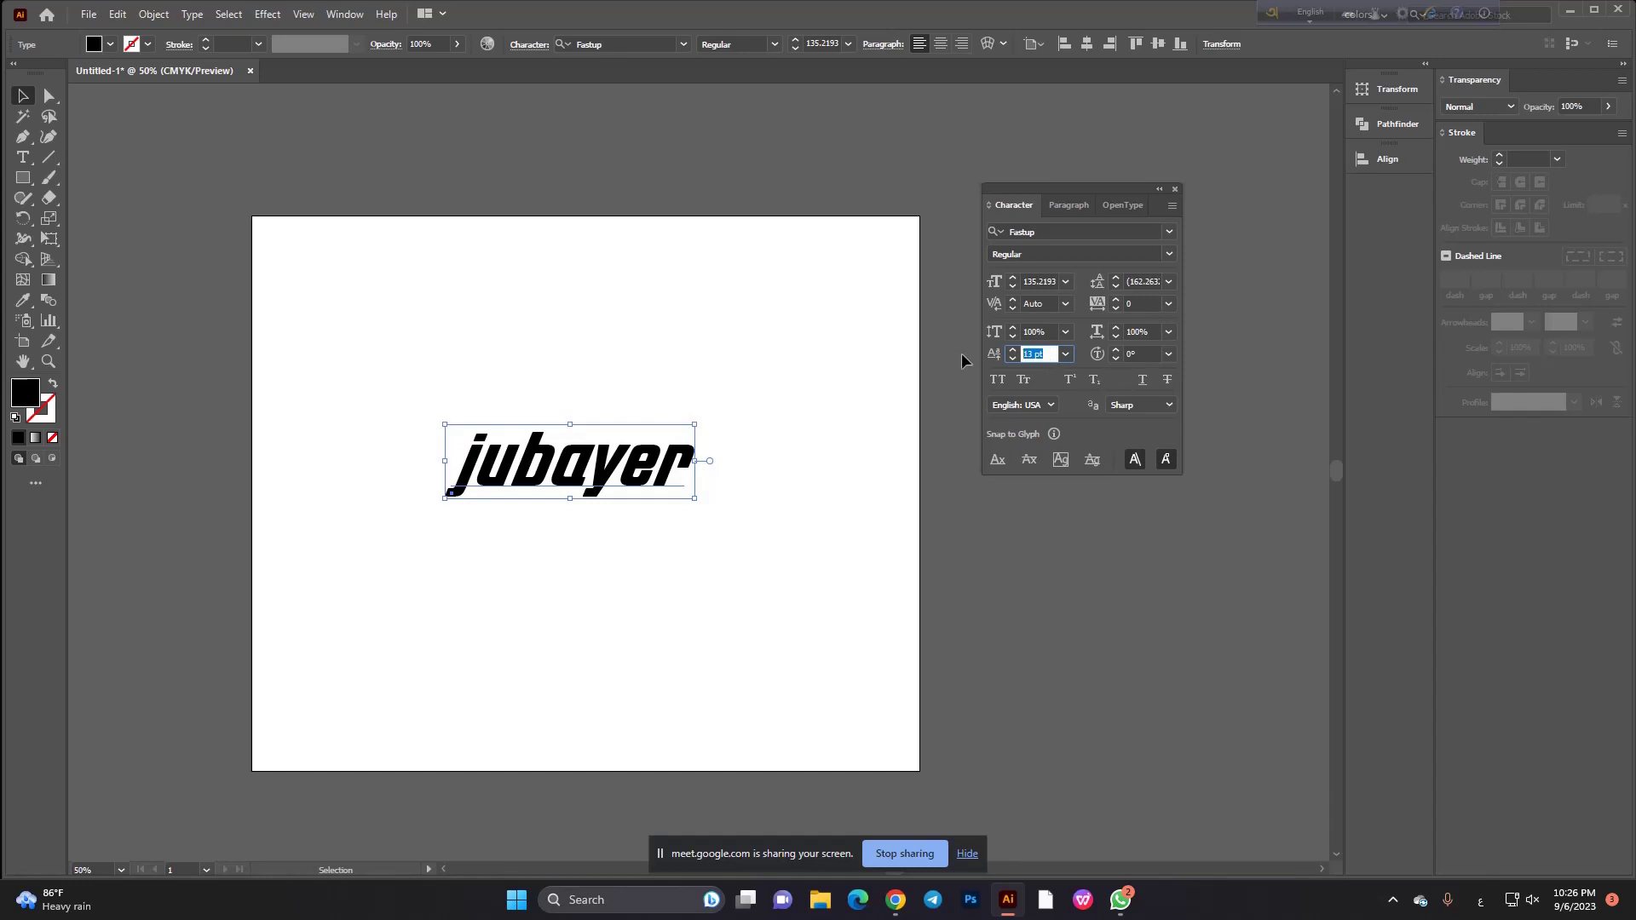
pyautogui.press('Return')
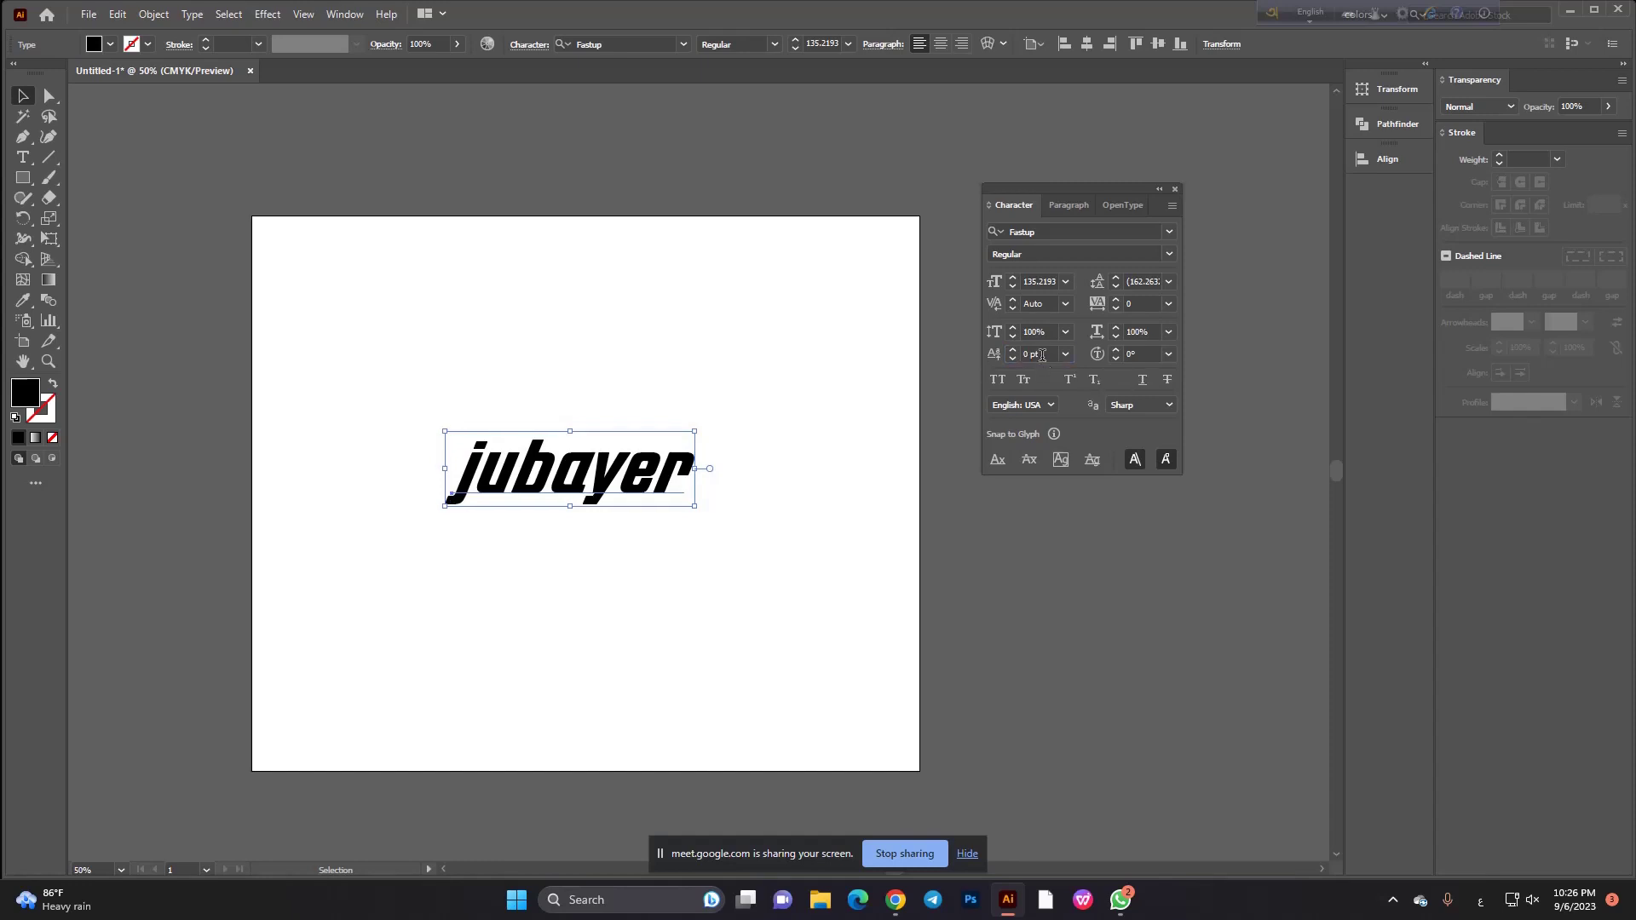
pyautogui.click(1042, 355)
pyautogui.scroll(6, 1041, 356)
pyautogui.scroll(7, 1041, 356)
pyautogui.scroll(7, 1043, 354)
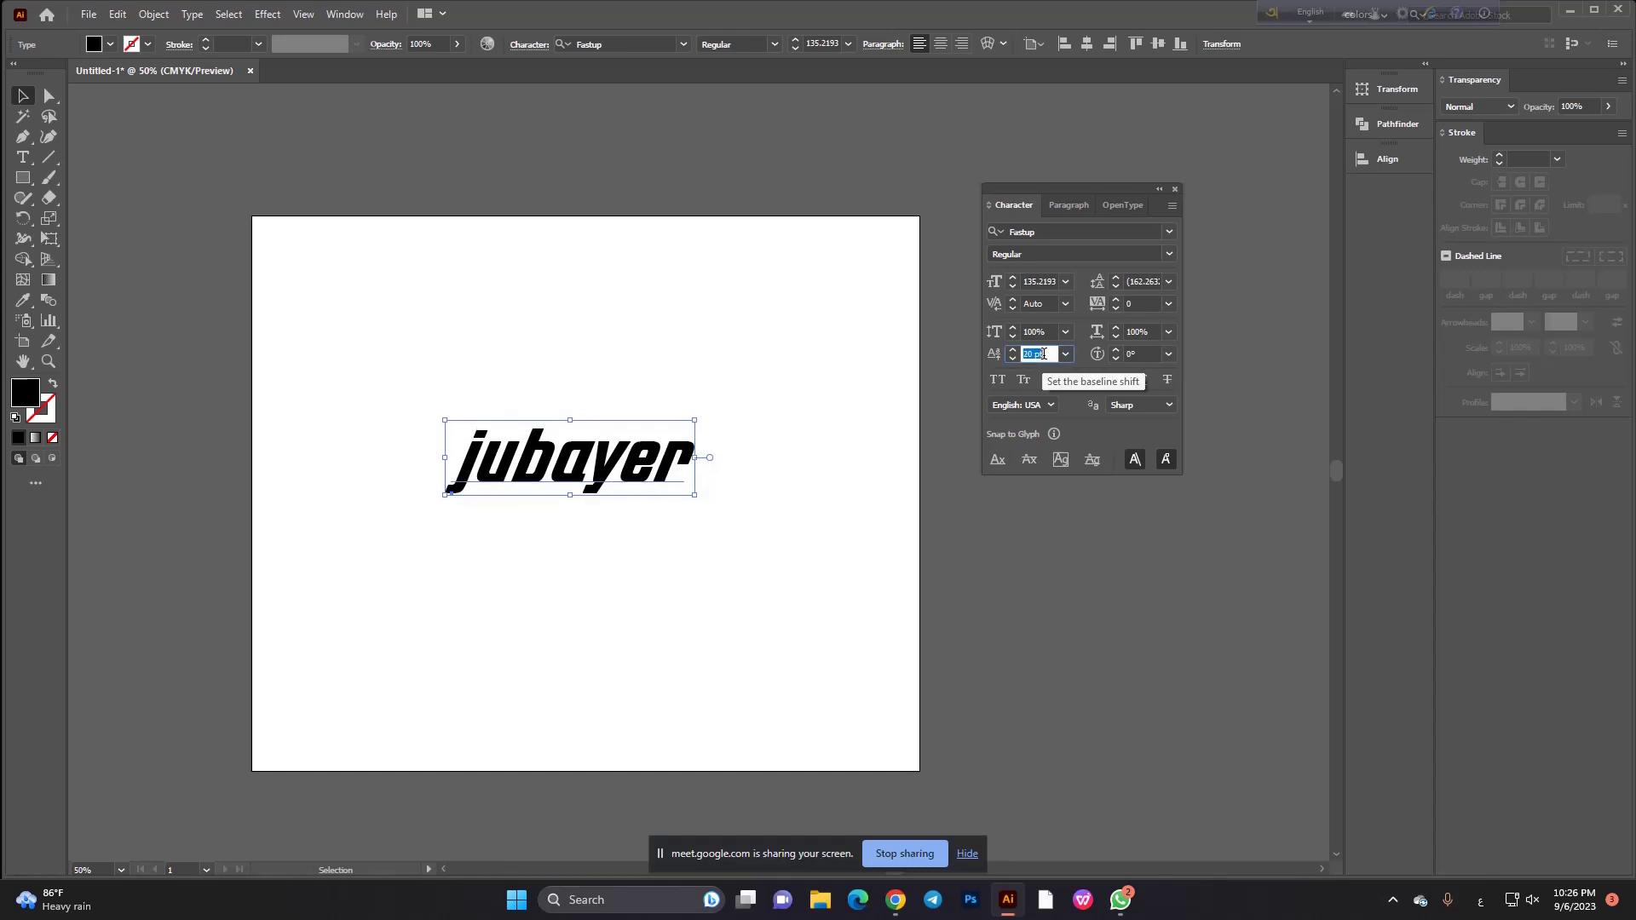
pyautogui.scroll(7, 1043, 354)
pyautogui.scroll(7, 1043, 353)
pyautogui.scroll(7, 1043, 354)
pyautogui.scroll(8, 1043, 354)
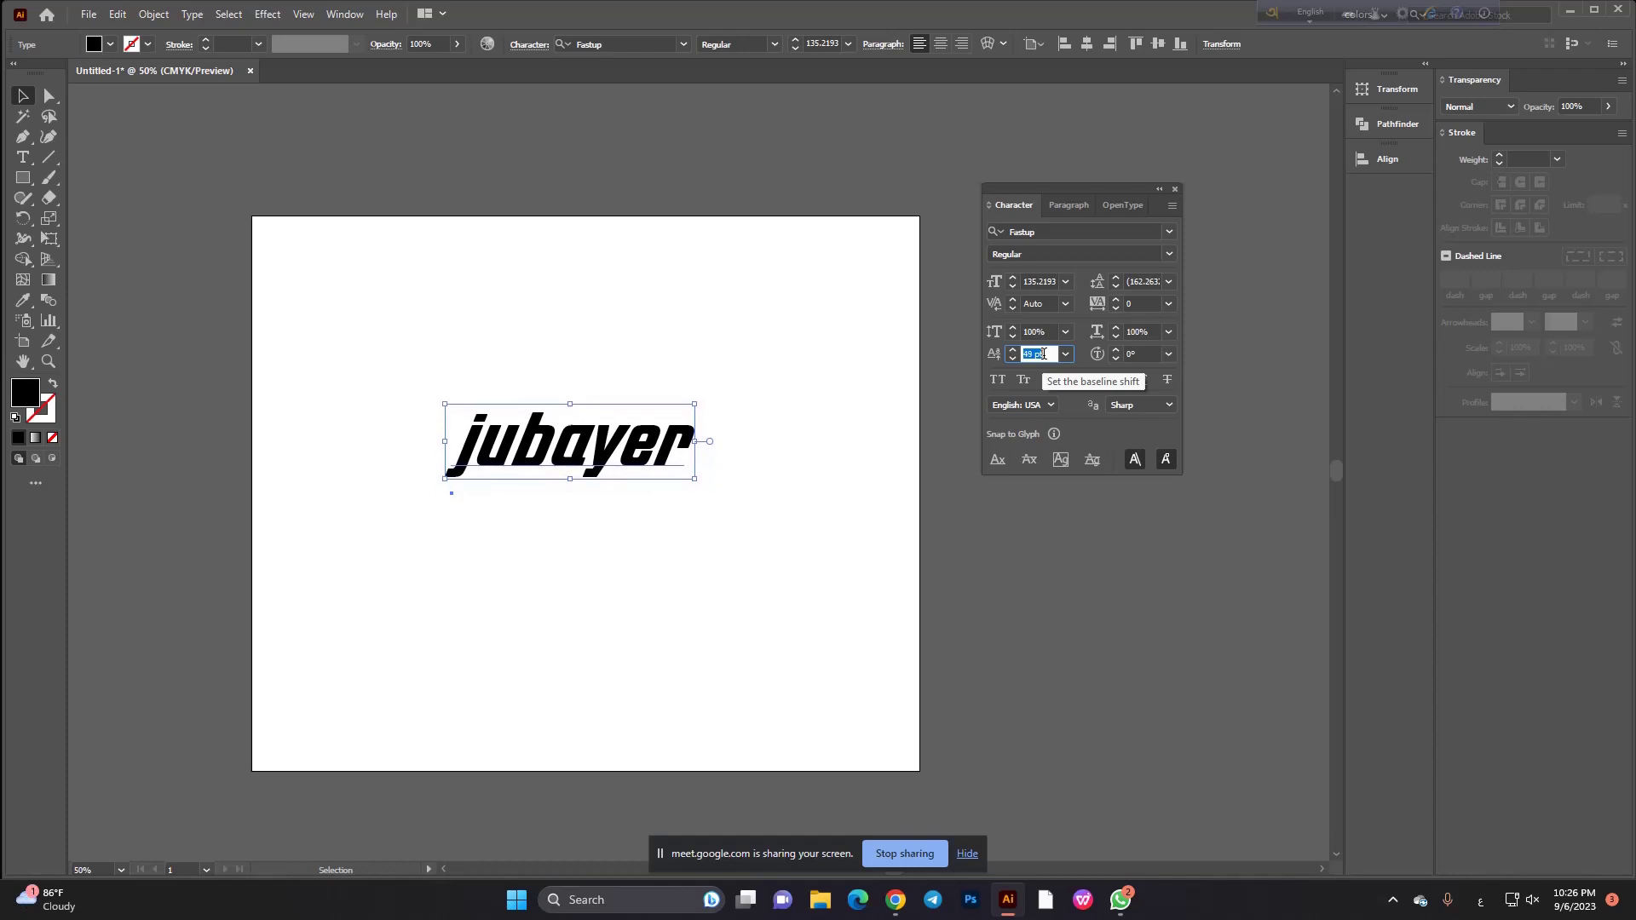
pyautogui.scroll(1, 1043, 354)
pyautogui.rightClick(1046, 352)
pyautogui.press('Escape')
pyautogui.scroll(4, 1048, 352)
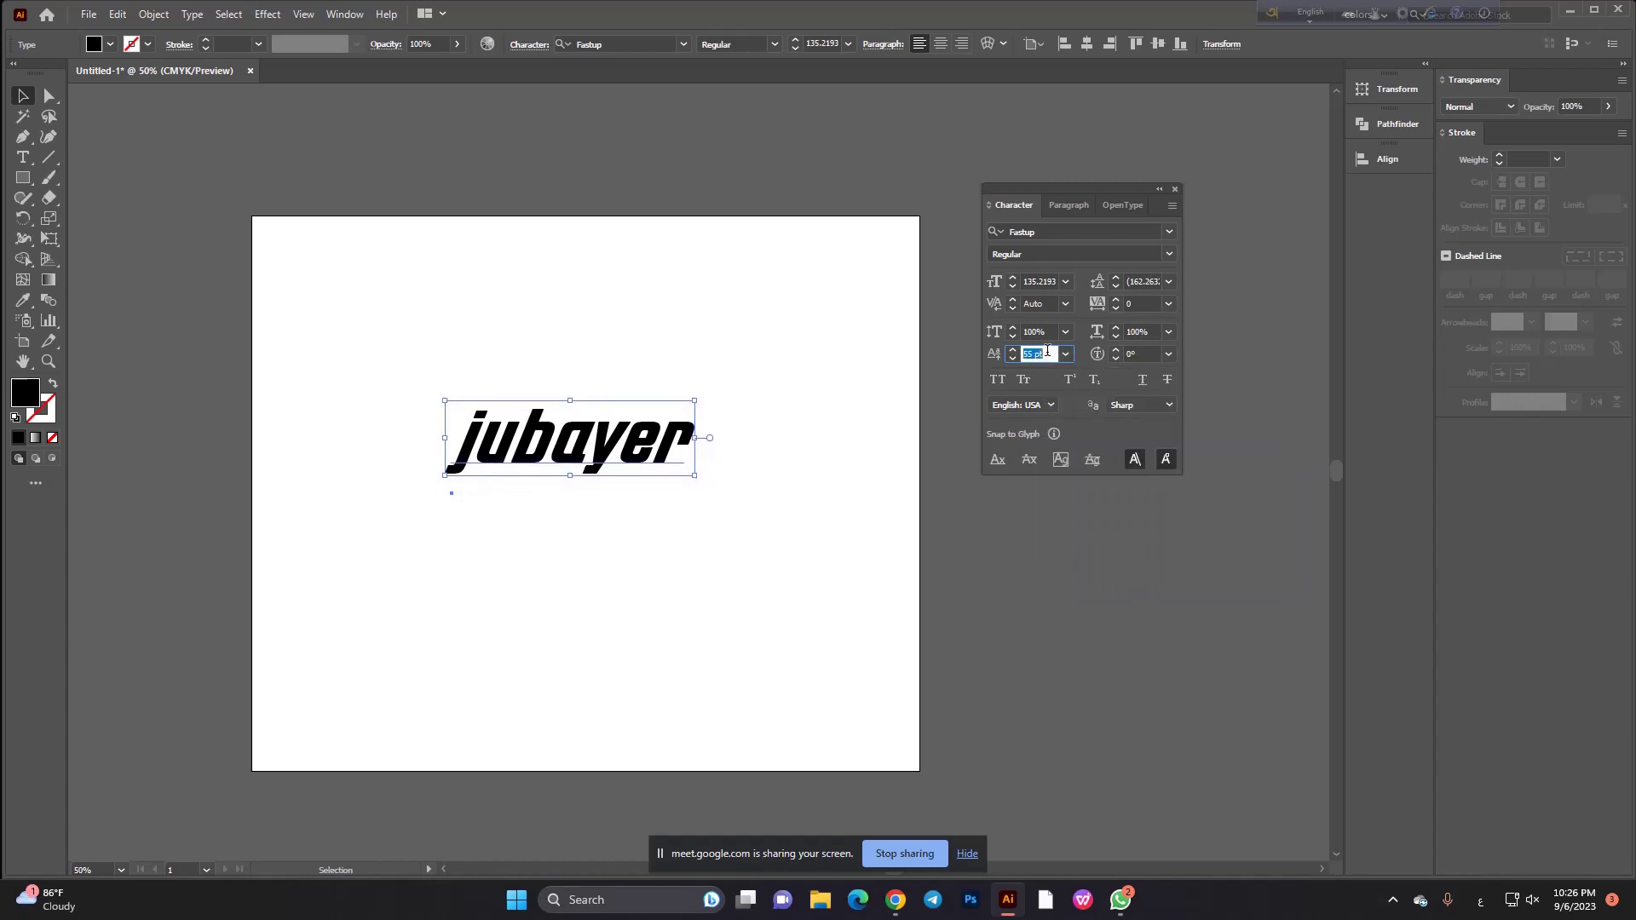
pyautogui.scroll(7, 1047, 352)
pyautogui.scroll(8, 1048, 352)
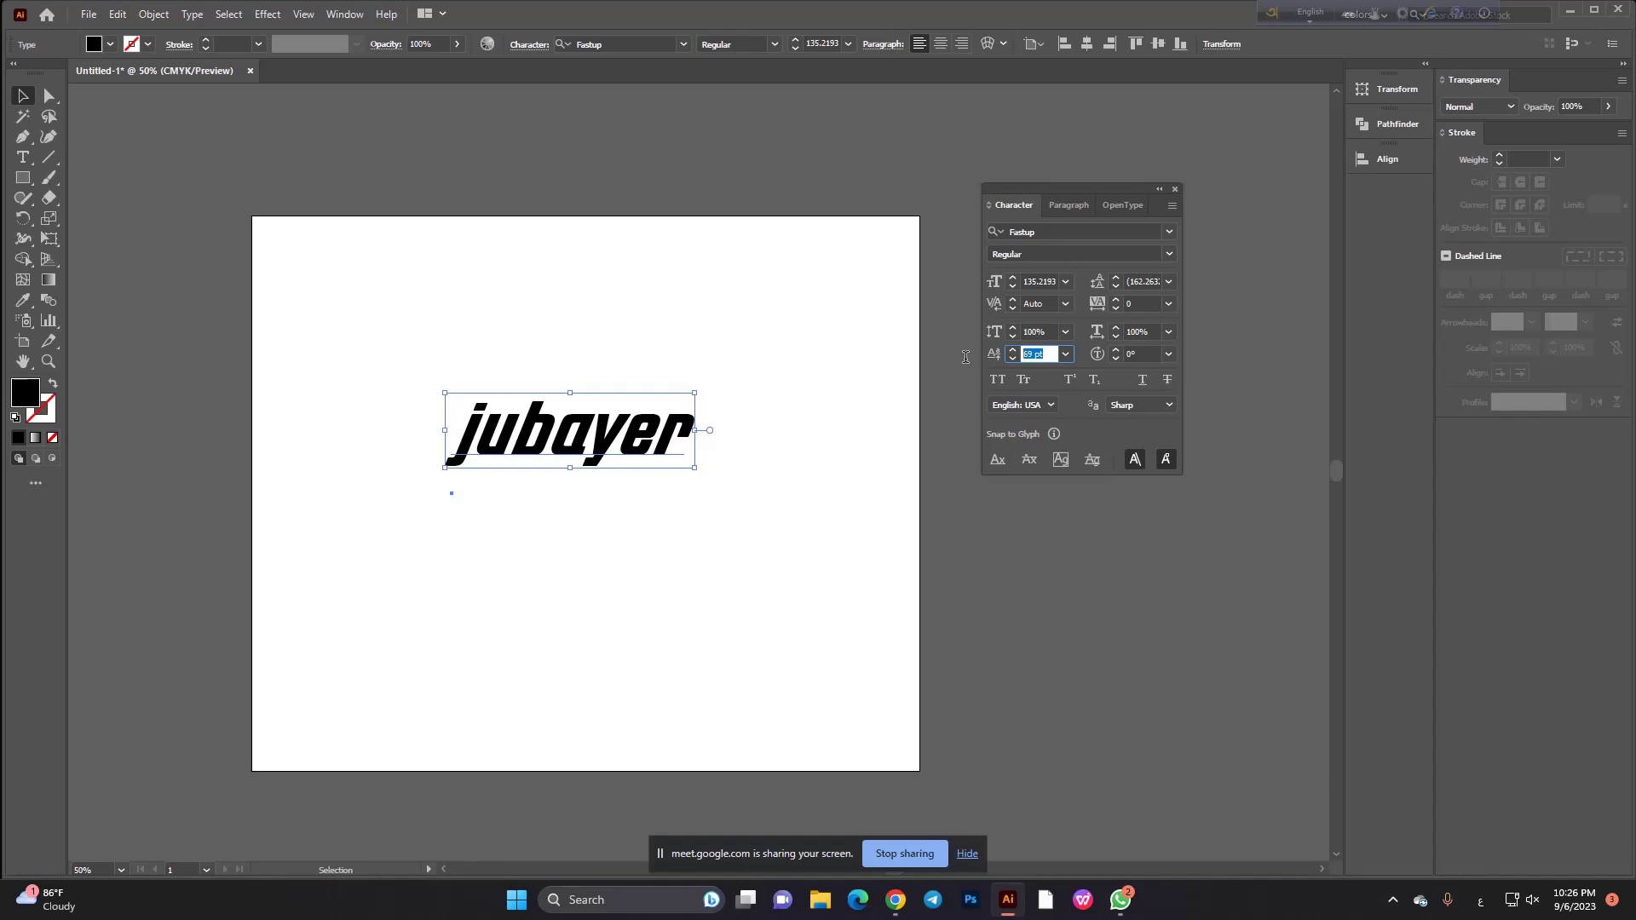
pyautogui.write('100')
pyautogui.press('Return')
pyautogui.press('Return')
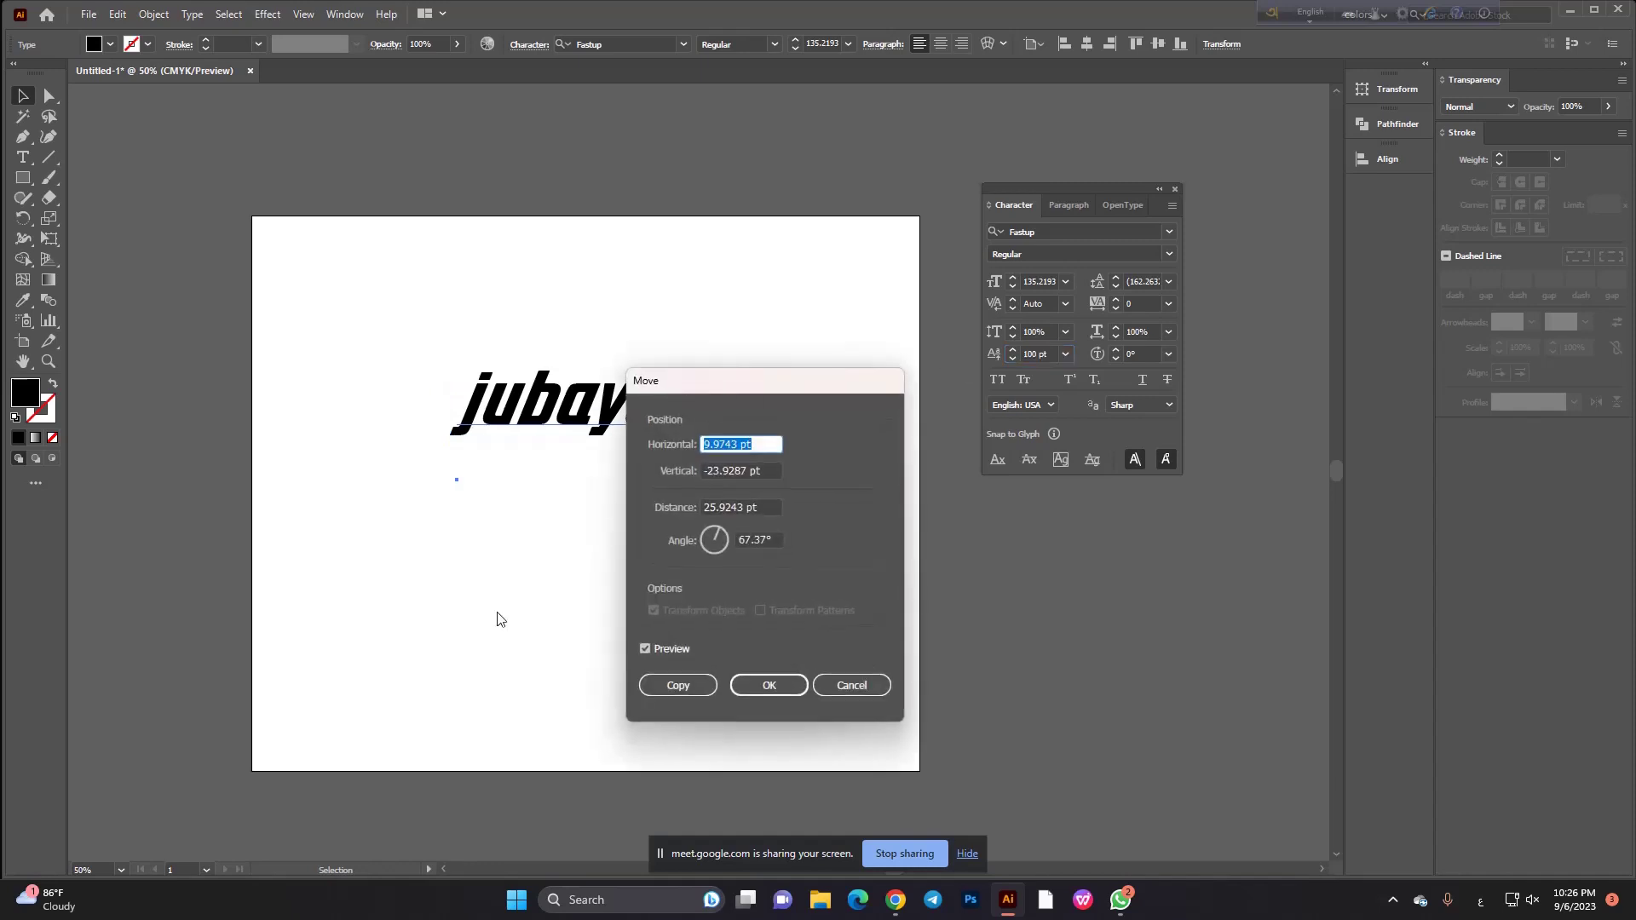
# Cancel the Move dialog and drag jubayer up and to the right.
pyautogui.press('Escape')
pyautogui.moveTo(772, 545); pyautogui.dragTo(668, 441)
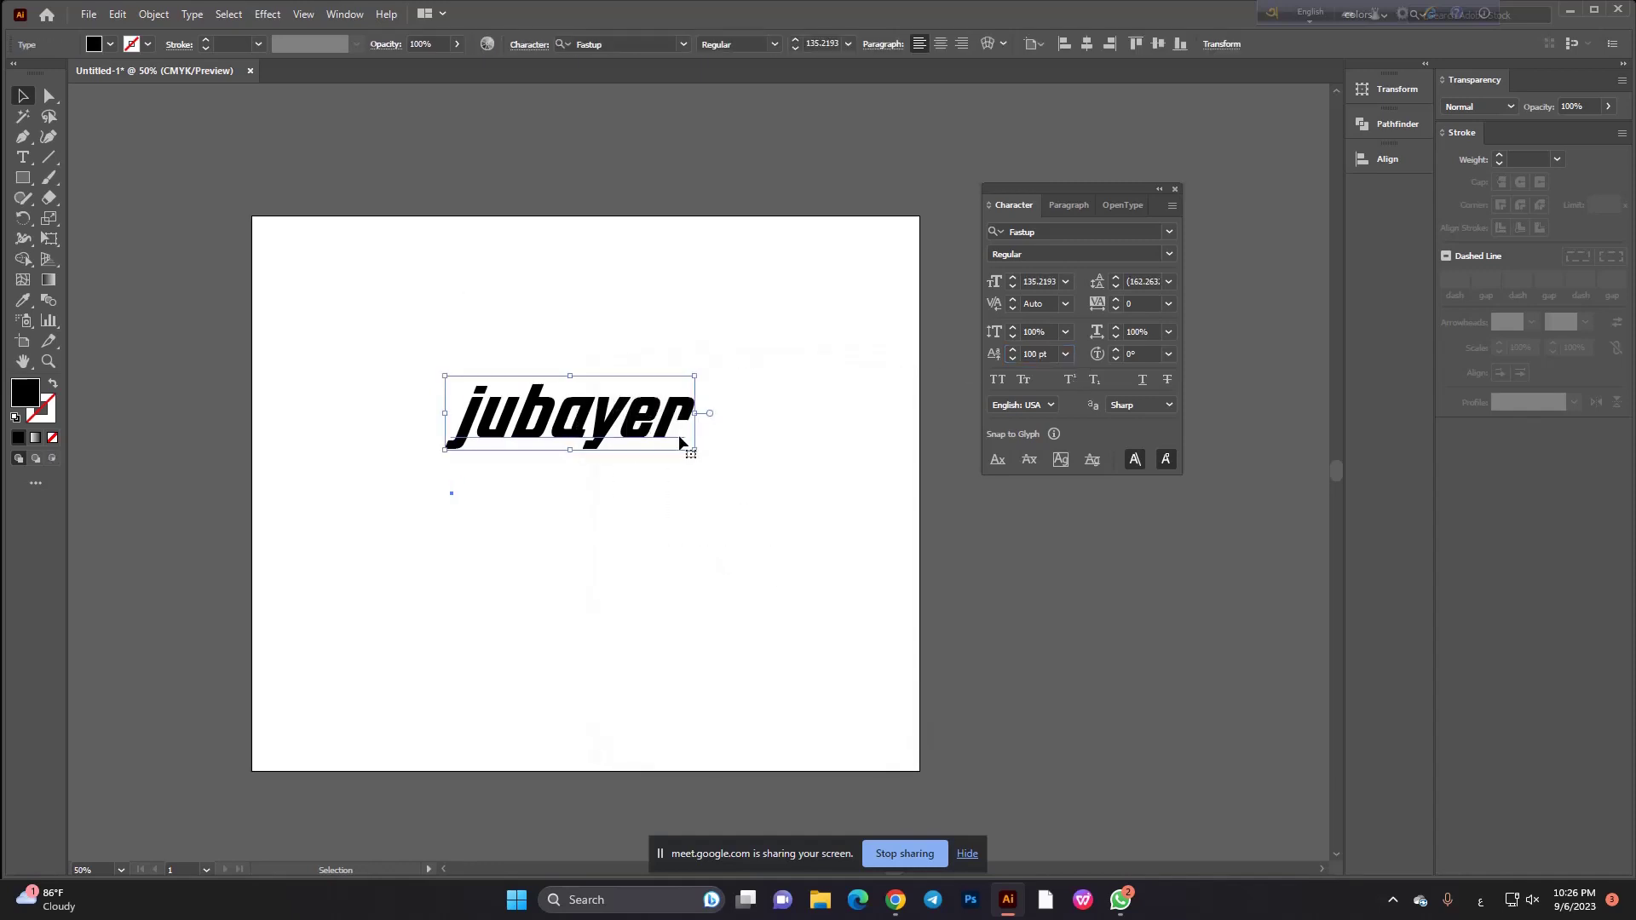
pyautogui.moveTo(558, 464); pyautogui.dragTo(645, 387)
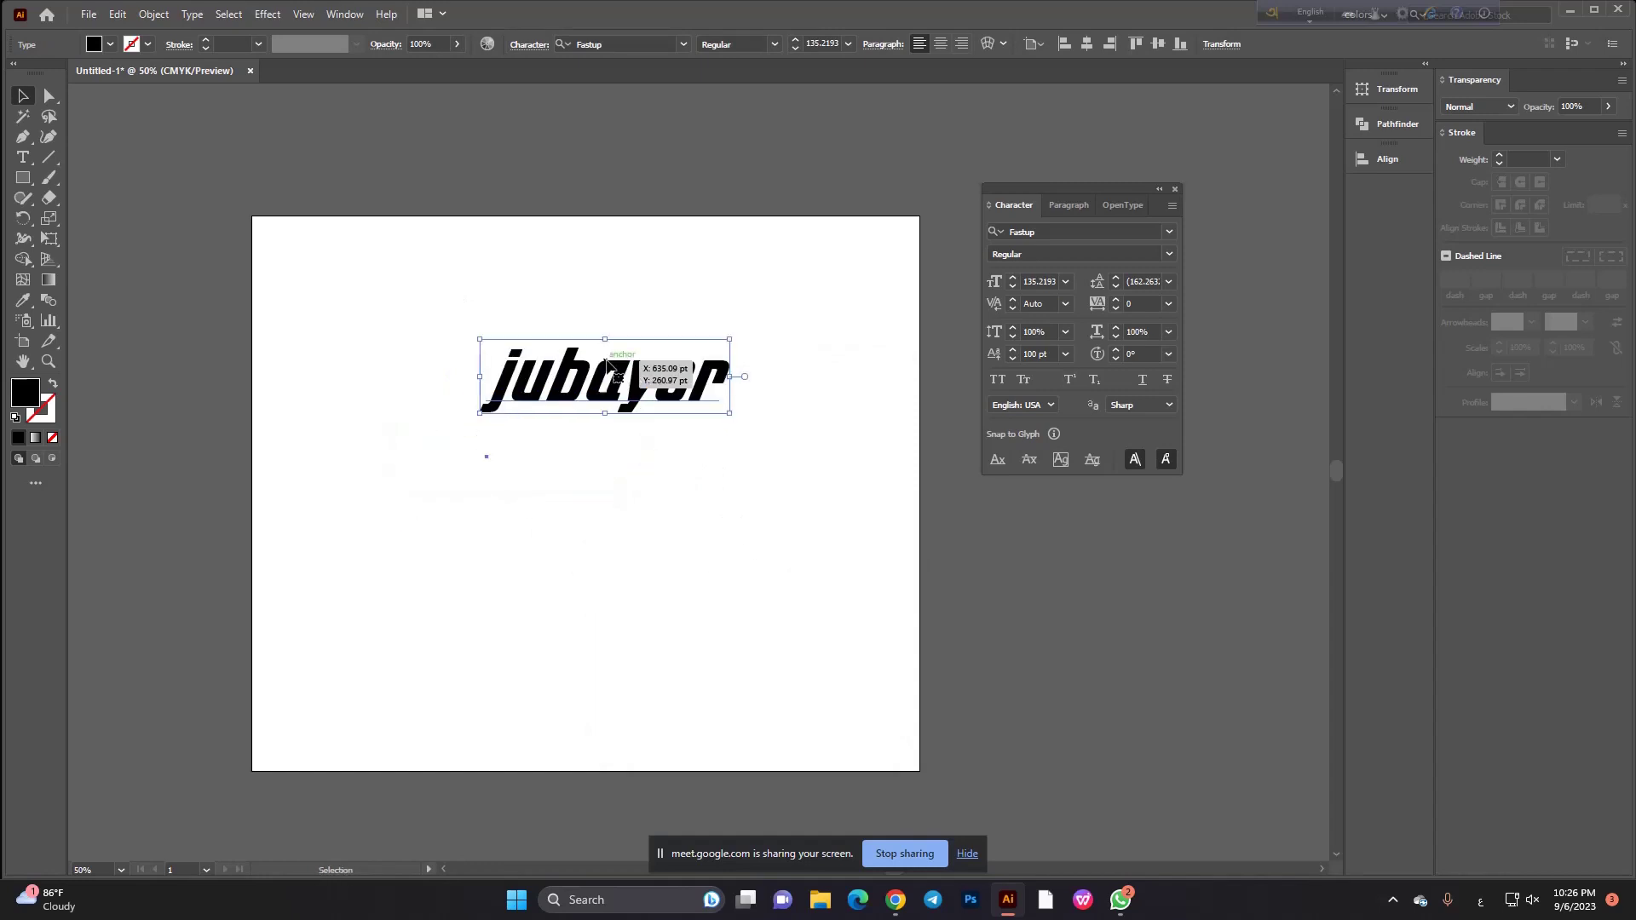
# Narrow jubayer to 97% then about 73% width, then restore 100% horizontal scale.
pyautogui.click(1142, 332)
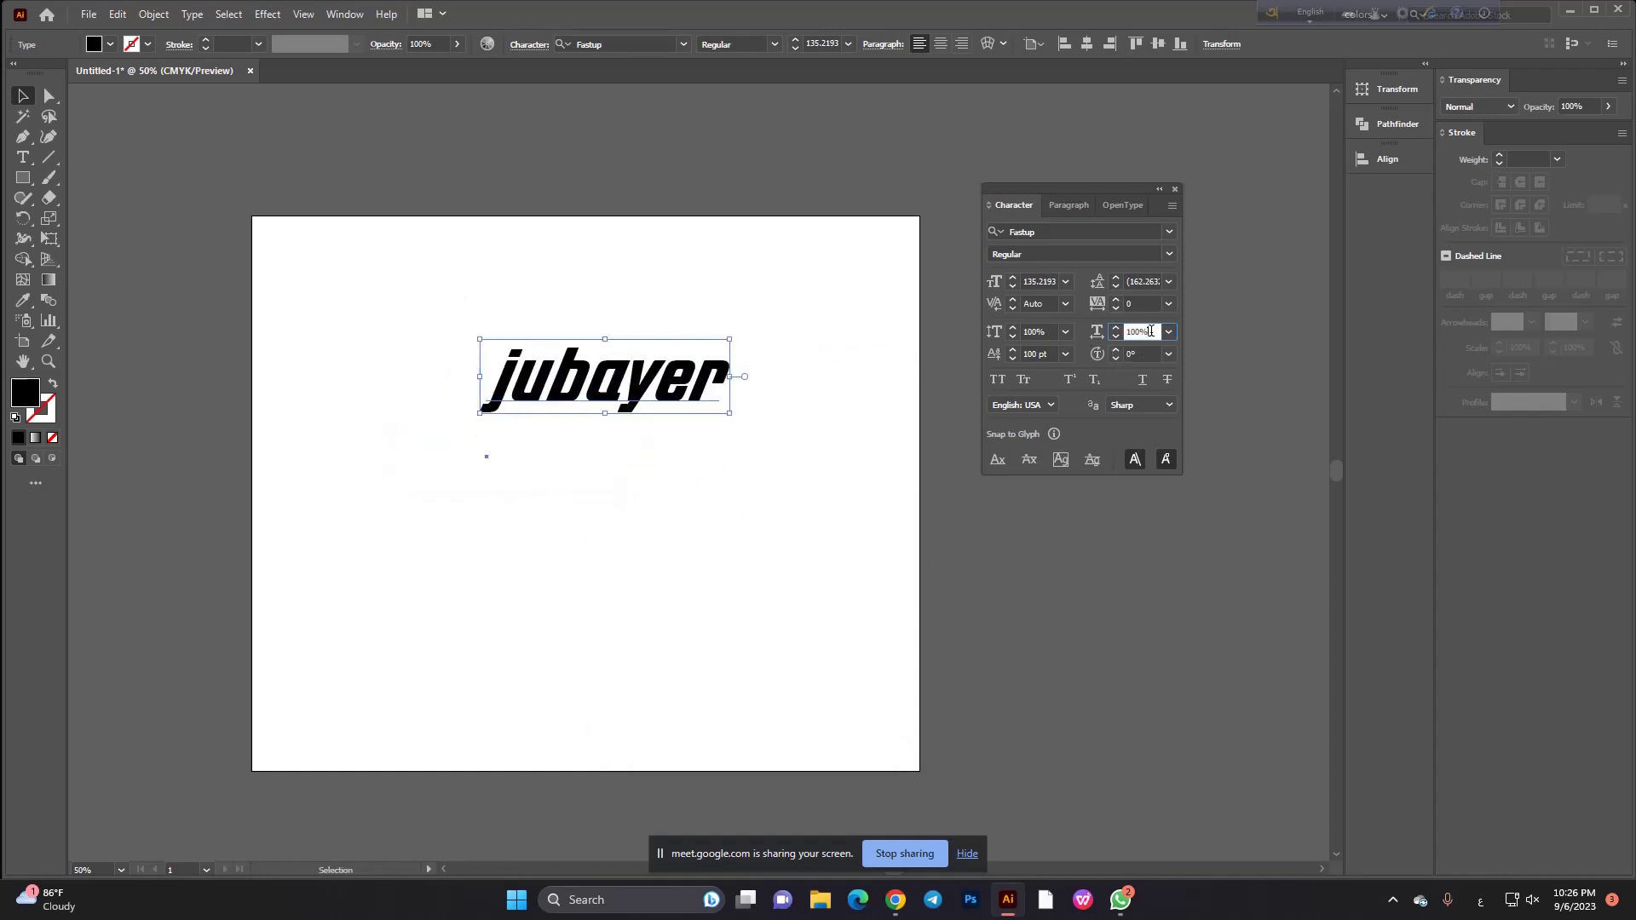
pyautogui.write('97')
pyautogui.press('Return')
pyautogui.press('Down')
pyautogui.press('Down')
pyautogui.press('Down')
pyautogui.press('Down')
pyautogui.press('Down')
pyautogui.press('Down')
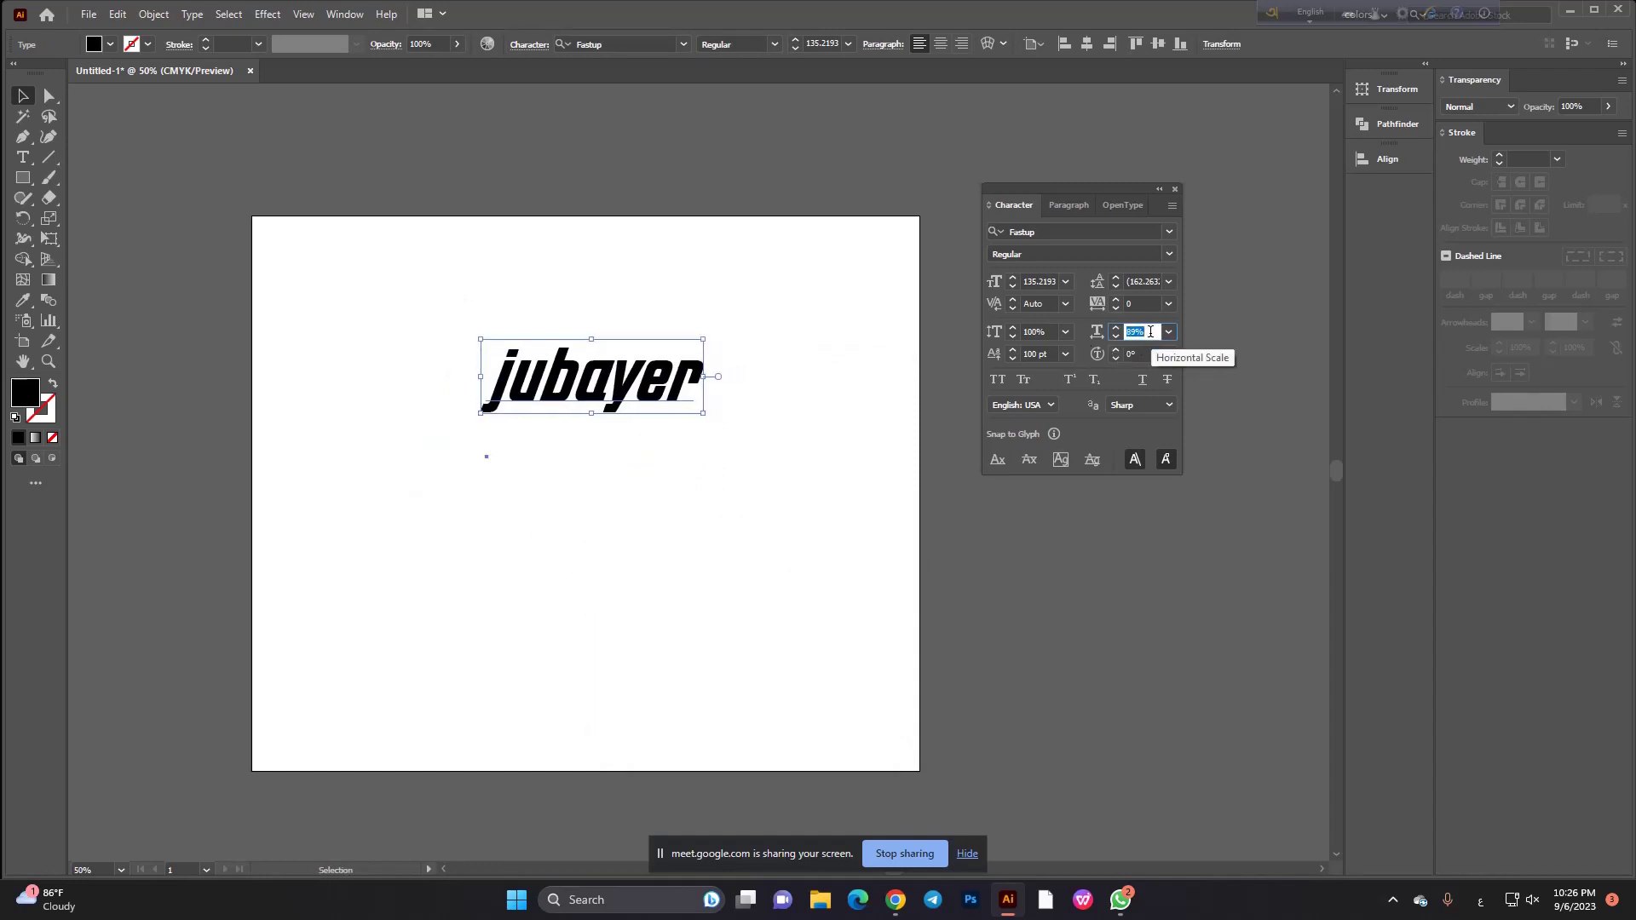
pyautogui.press('Down')
pyautogui.press('Down')
pyautogui.press('Down')
pyautogui.press('Down')
pyautogui.press('Down')
pyautogui.press('Down')
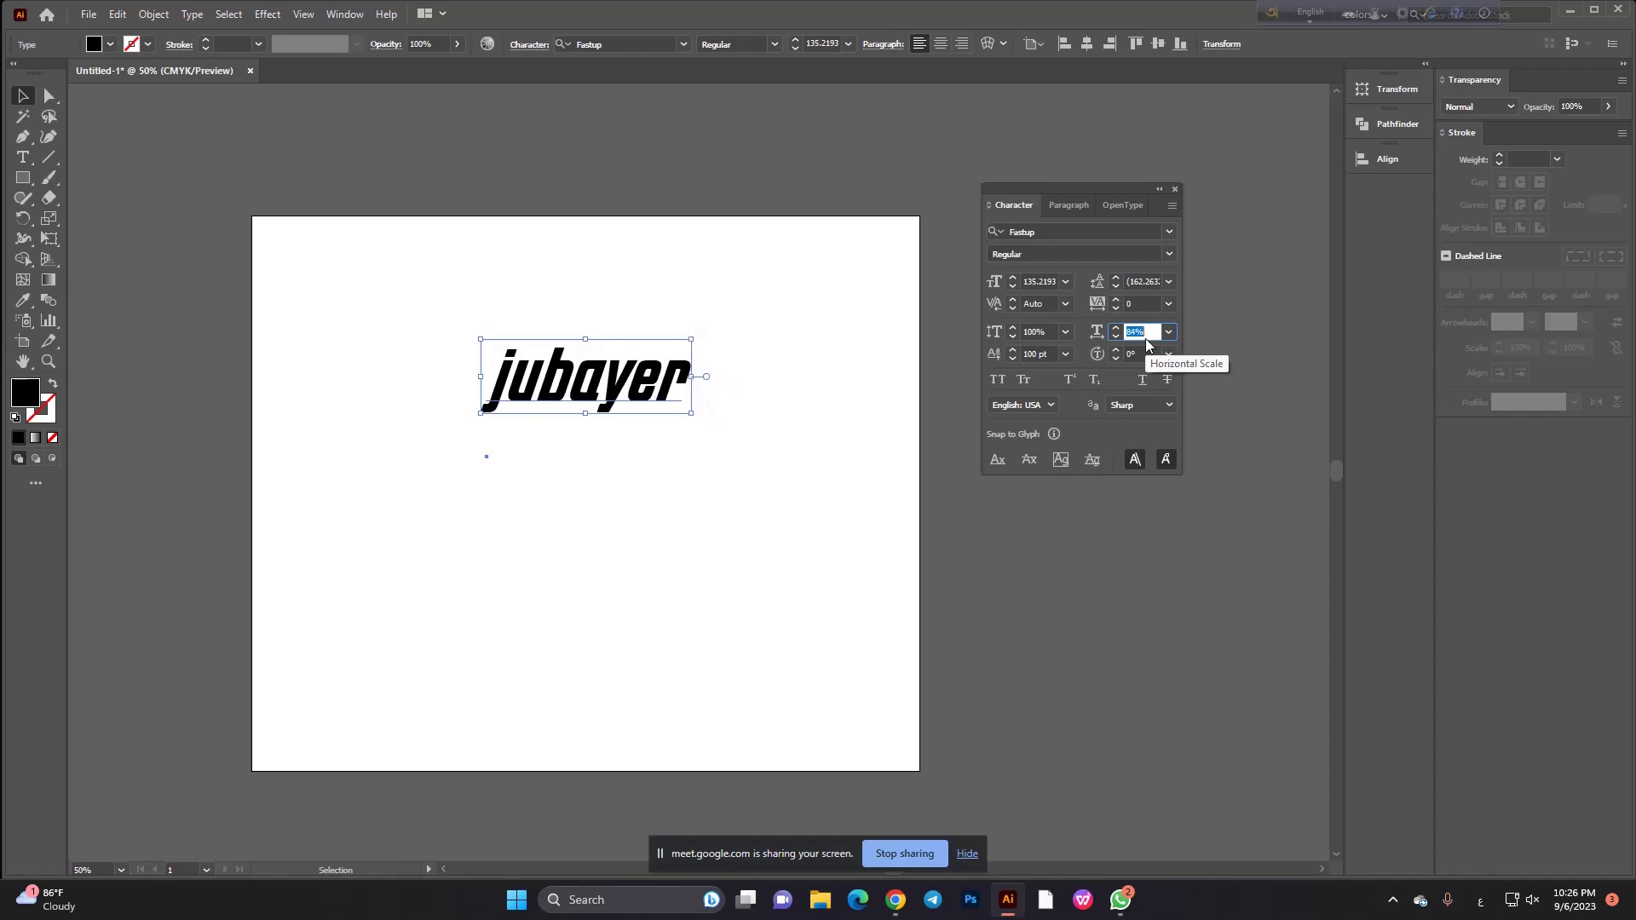
pyautogui.press('Down')
pyautogui.press('Down')
pyautogui.press('Down')
pyautogui.press('Down')
pyautogui.press('Down')
pyautogui.press('Down')
pyautogui.press('Down')
pyautogui.press('Down')
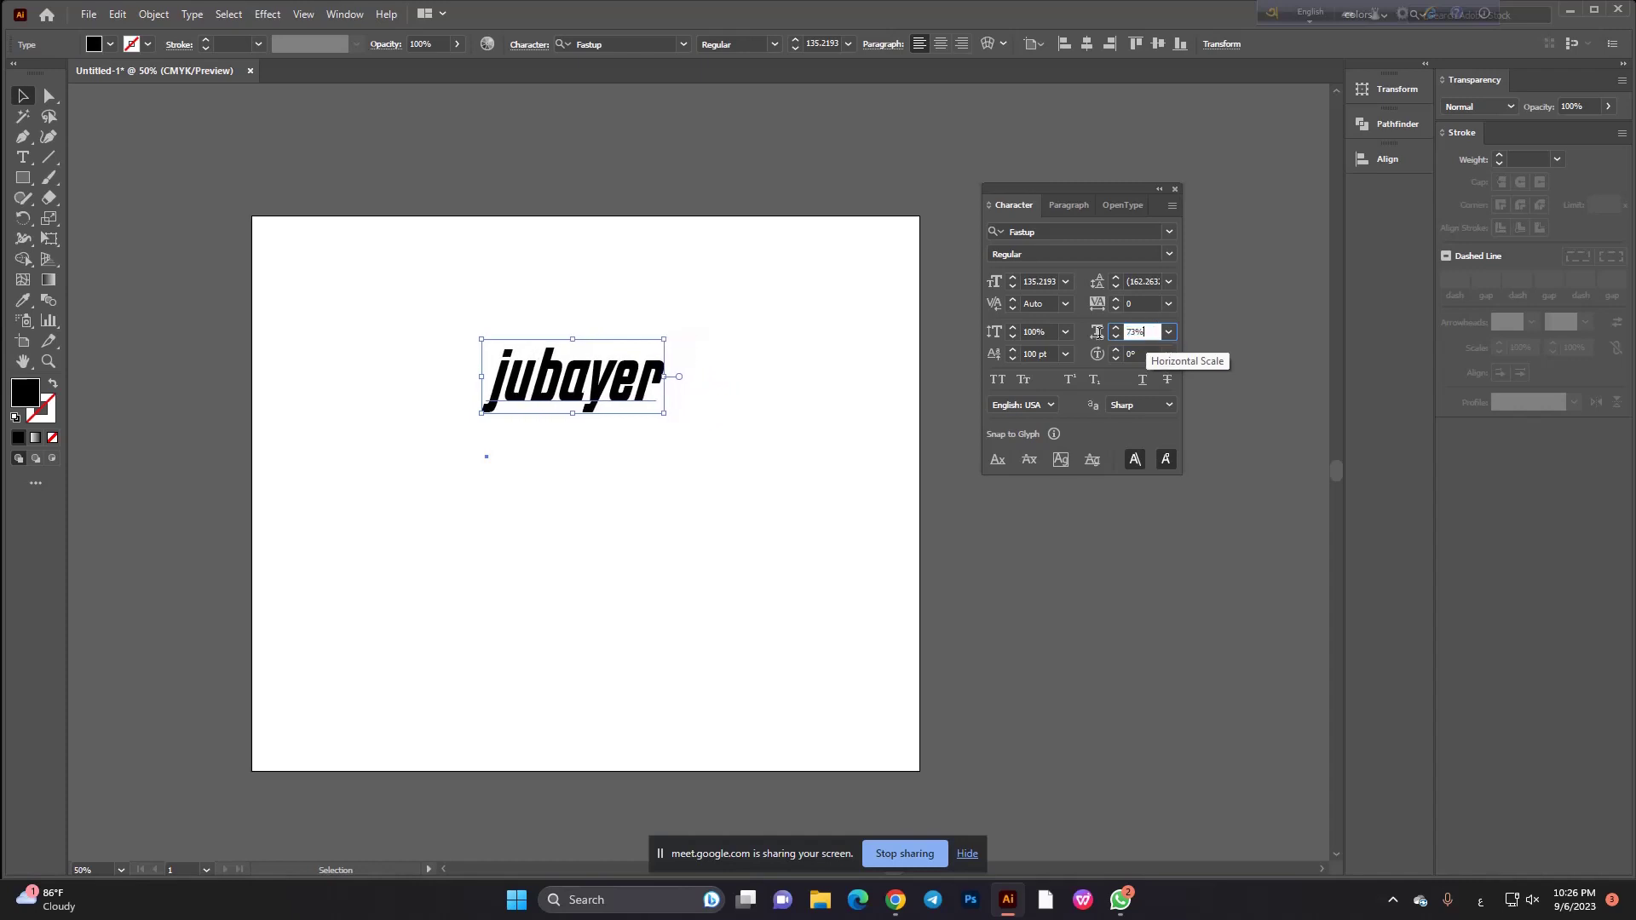
pyautogui.write('100')
pyautogui.press('Return')
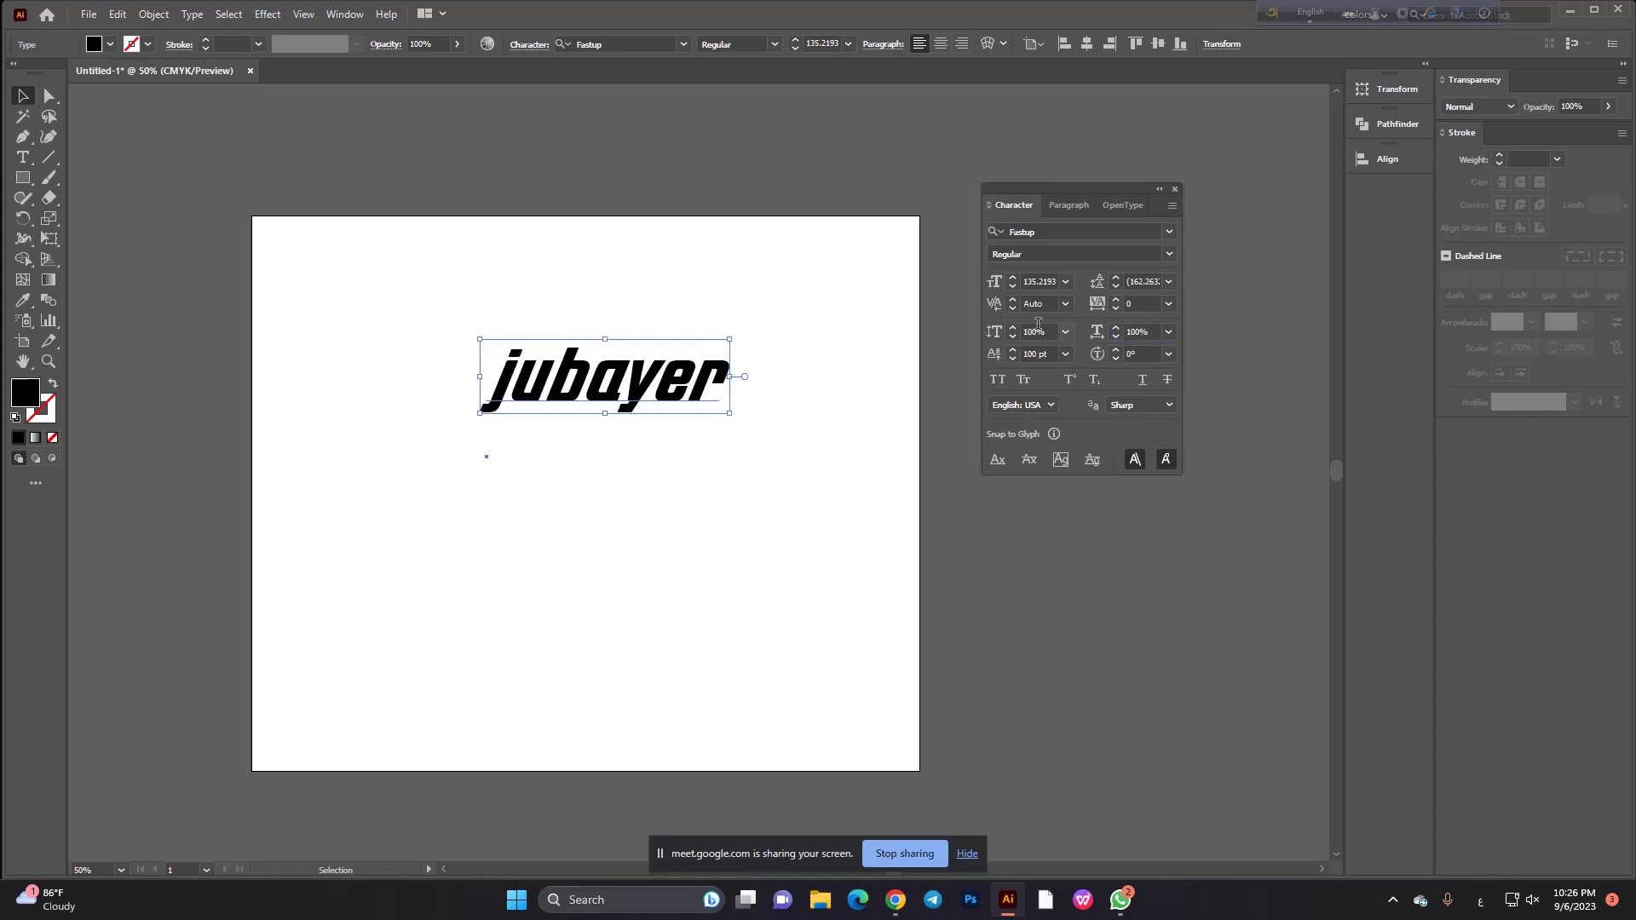
# Scroll jubayer's baseline shift up to 117 pt.
pyautogui.click(1035, 354)
pyautogui.scroll(6, 1053, 354)
pyautogui.scroll(6, 1053, 354)
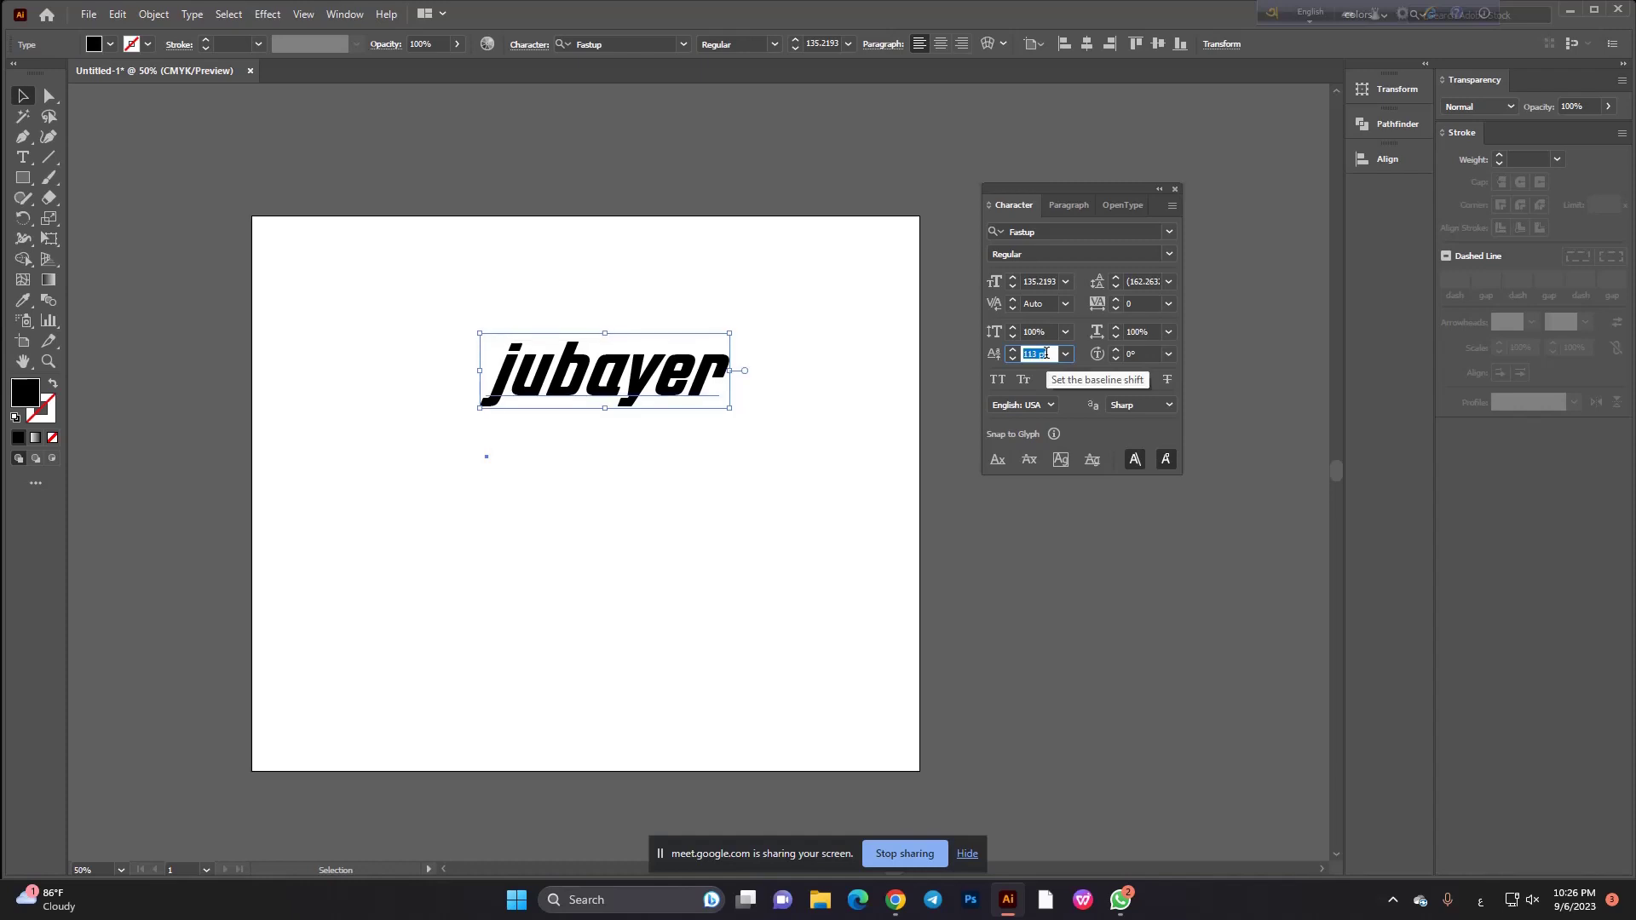
pyautogui.scroll(5, 1053, 352)
# Scroll the character rotation up to tilt jubayer's letters about 43°.
pyautogui.click(1147, 355)
pyautogui.scroll(3, 1147, 355)
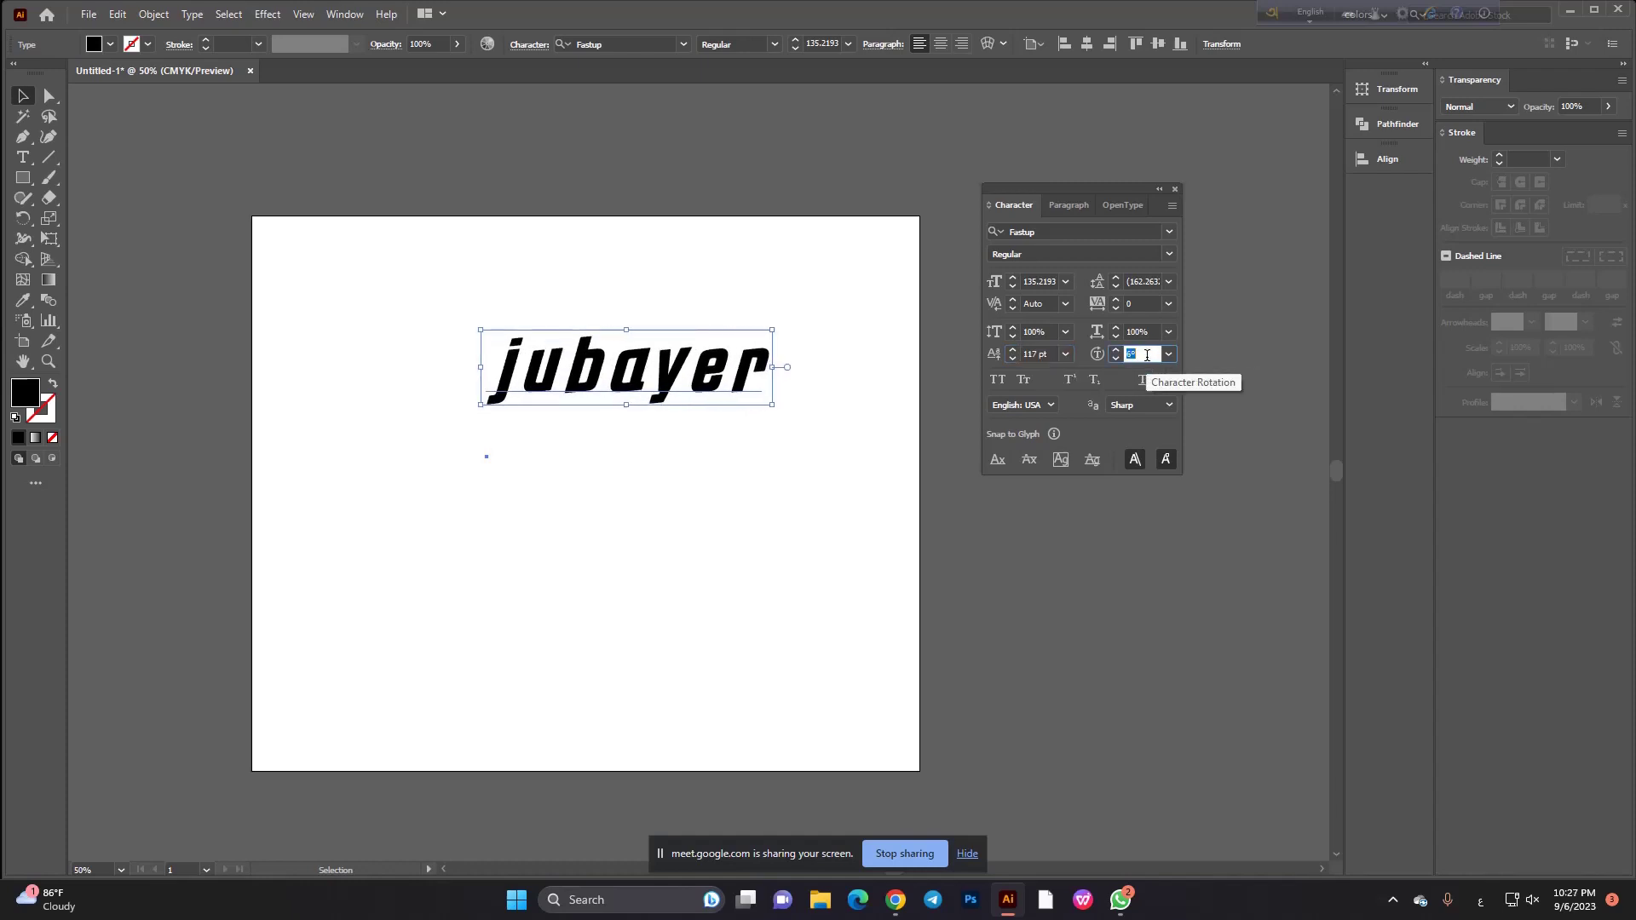
pyautogui.scroll(3, 1147, 356)
pyautogui.scroll(3, 1147, 356)
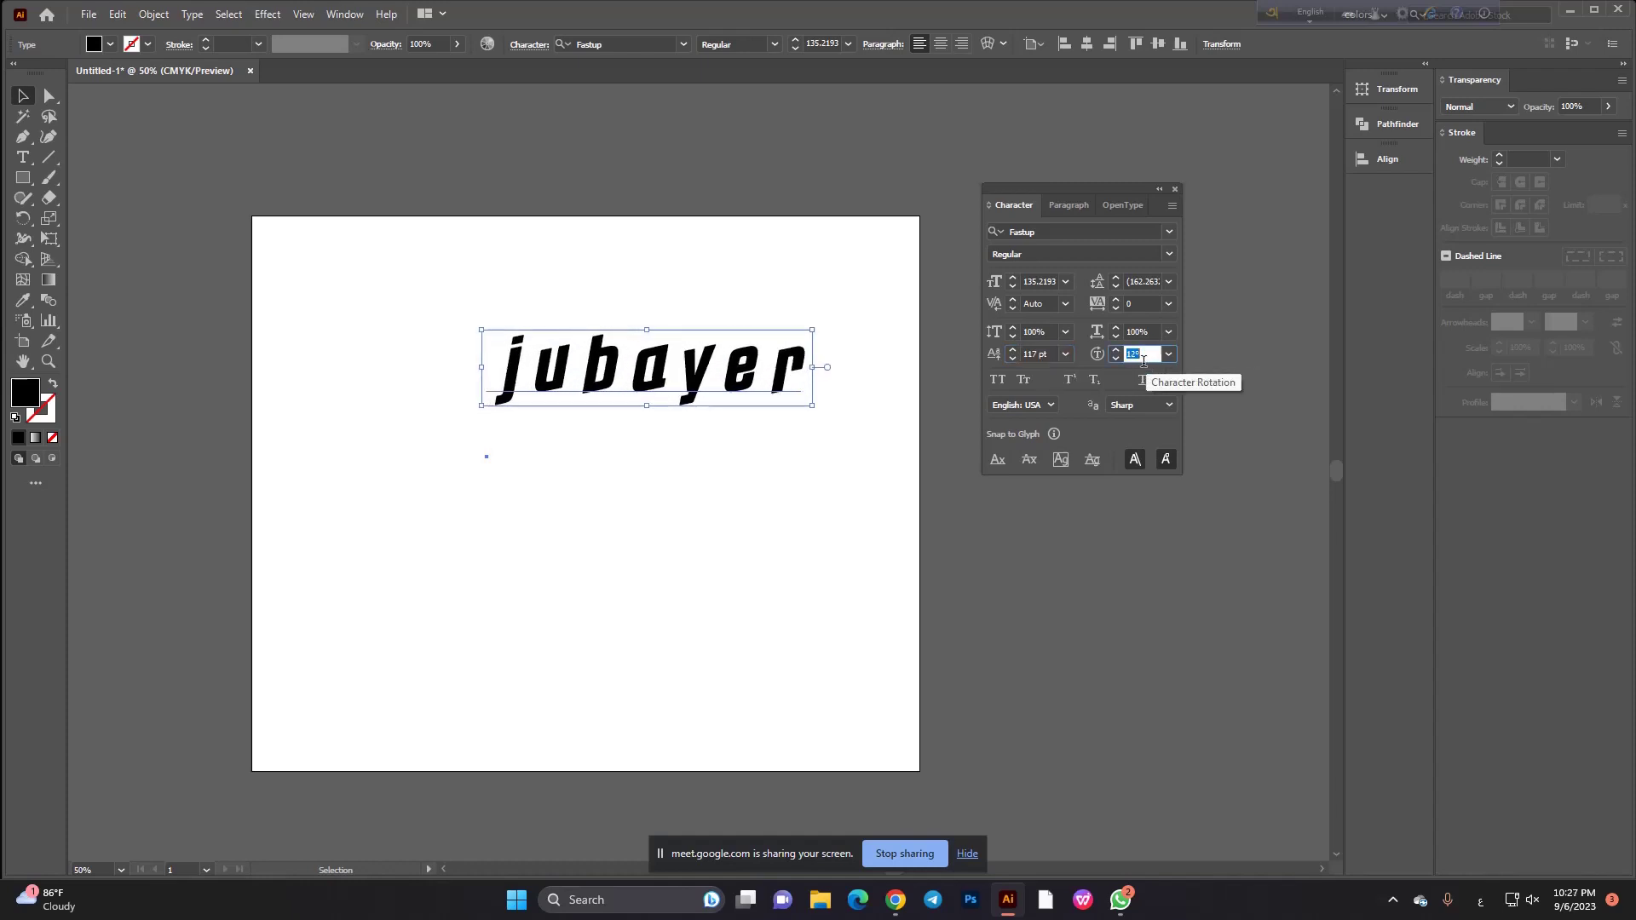
pyautogui.scroll(2, 1146, 358)
pyautogui.scroll(2, 1149, 356)
pyautogui.scroll(2, 1152, 354)
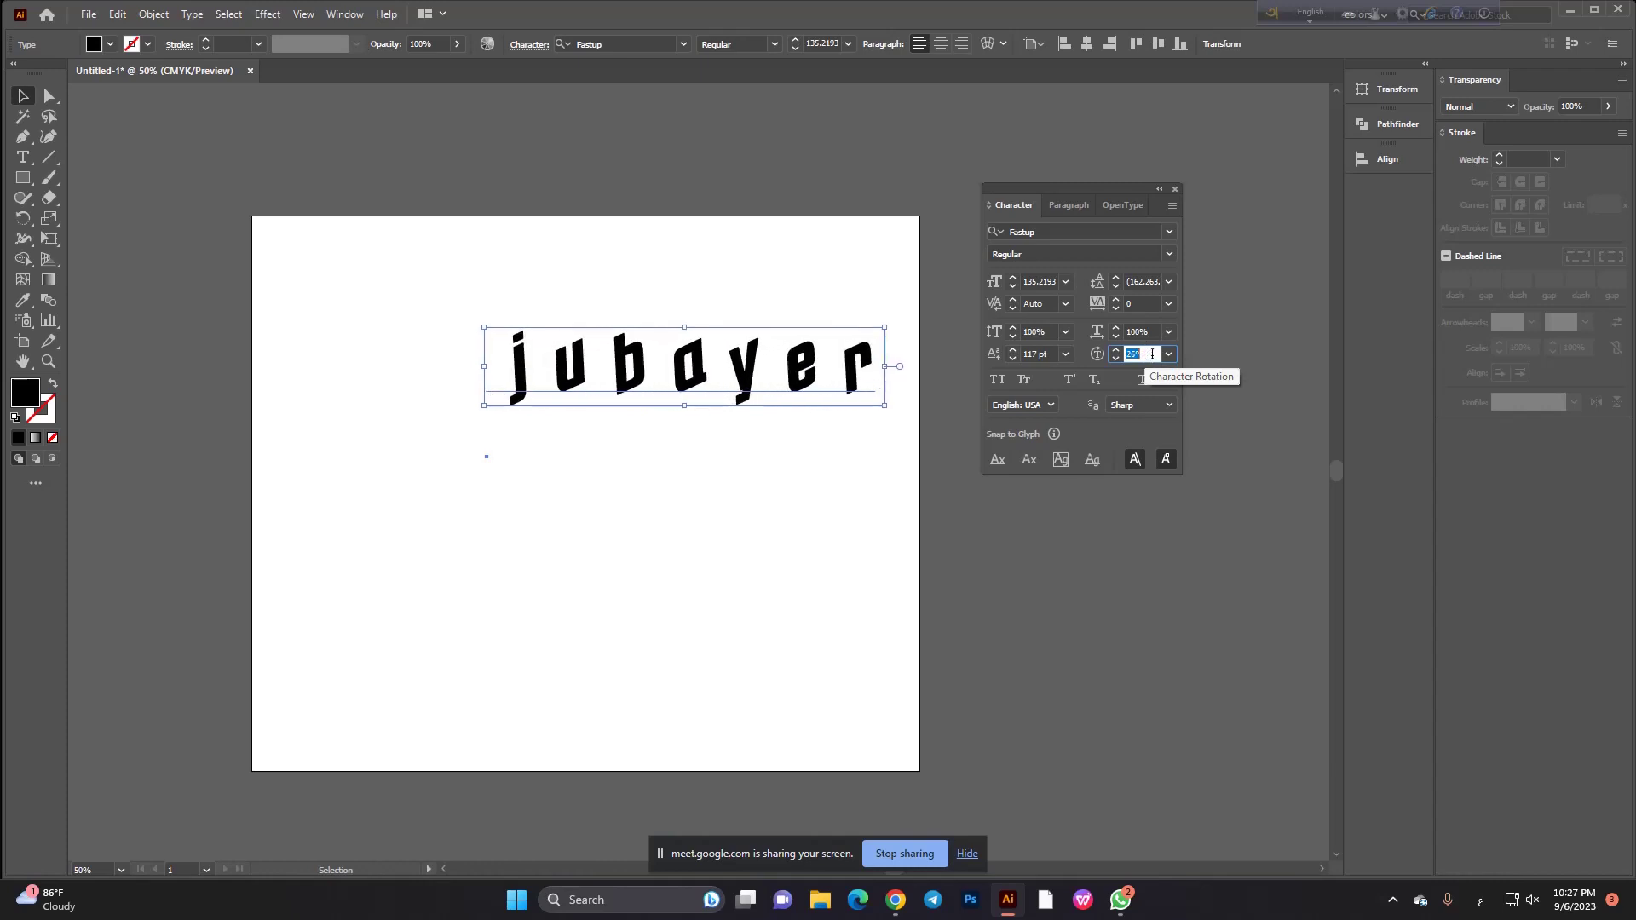
pyautogui.scroll(3, 1152, 354)
pyautogui.scroll(3, 1152, 354)
pyautogui.scroll(3, 1152, 354)
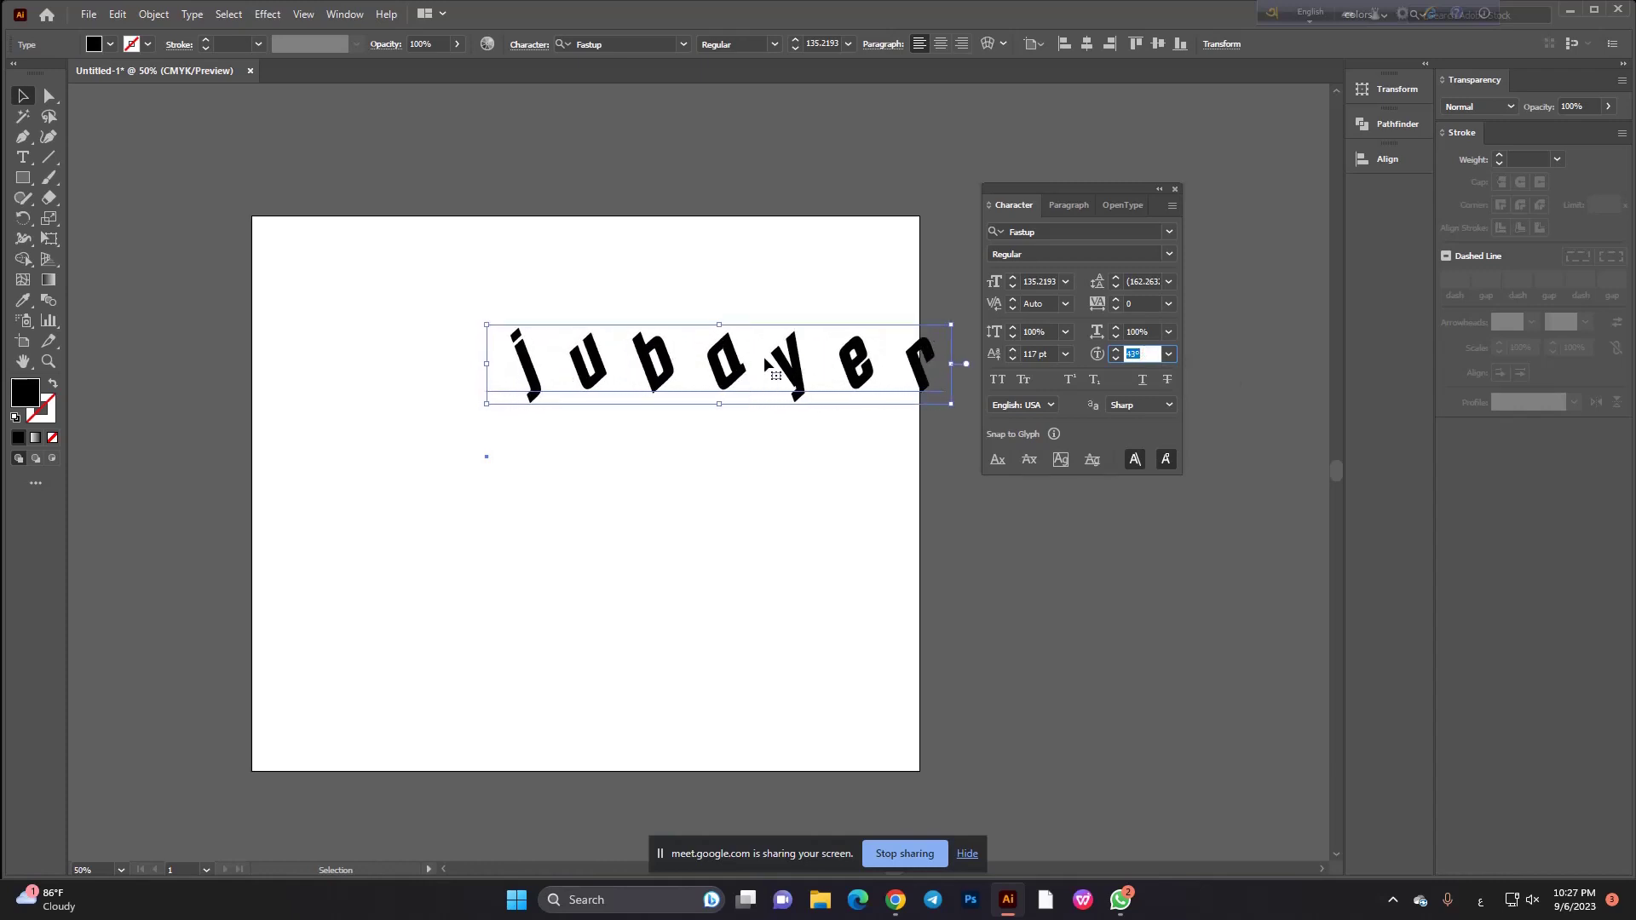
# Set character rotation back to 0° and drag jubayer back into place.
pyautogui.moveTo(766, 364); pyautogui.dragTo(649, 371)
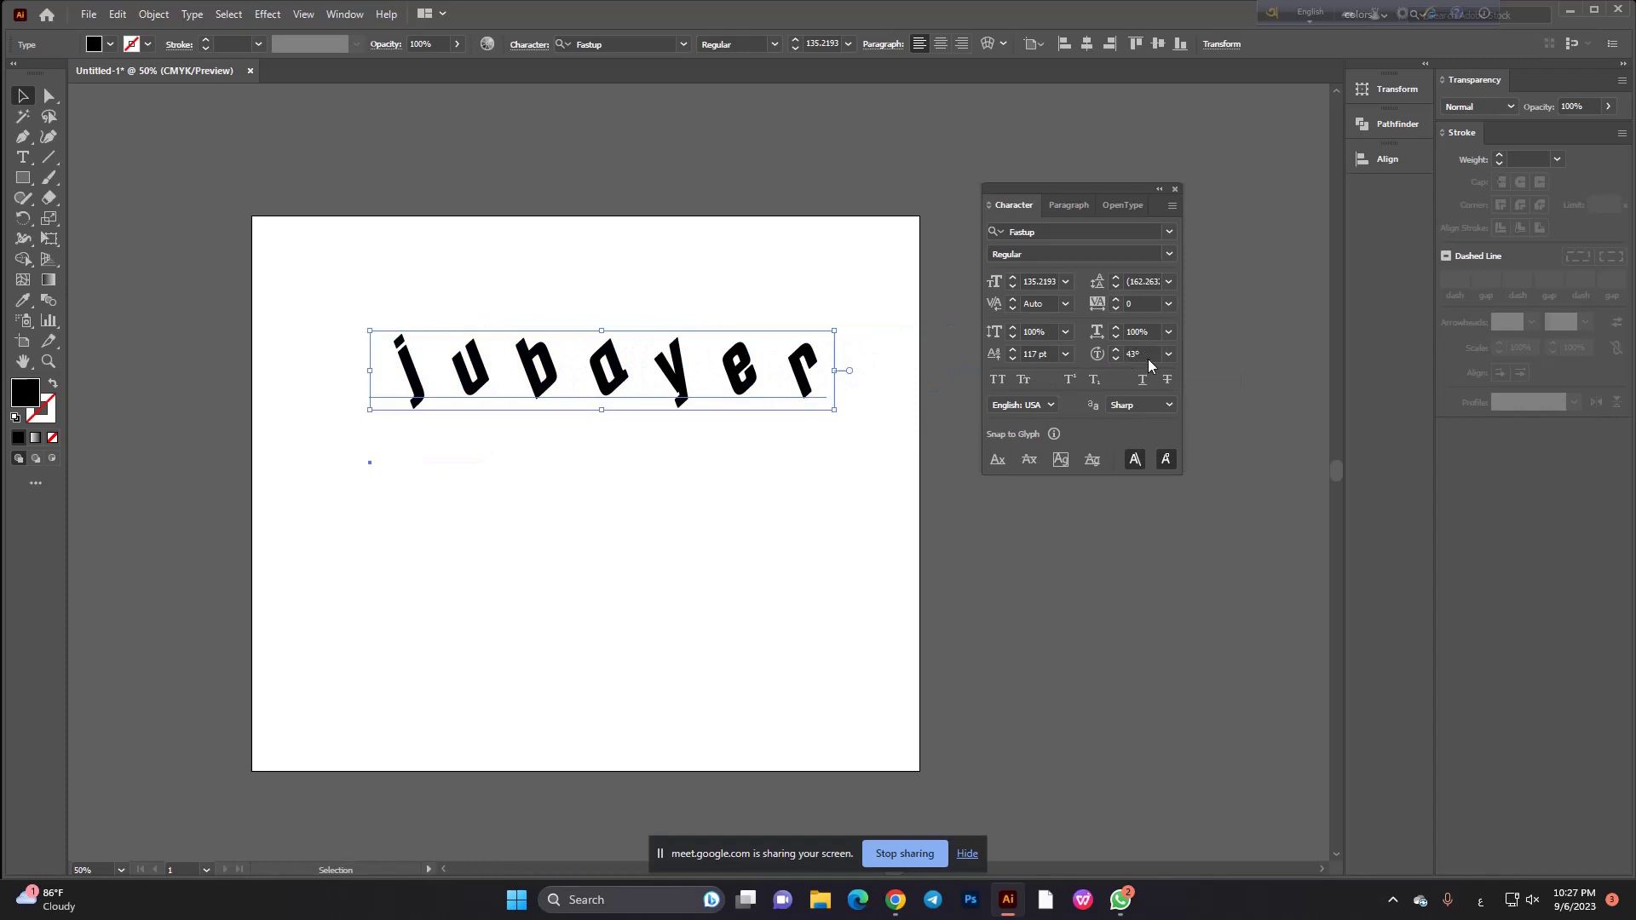
pyautogui.scroll(1, 1148, 359)
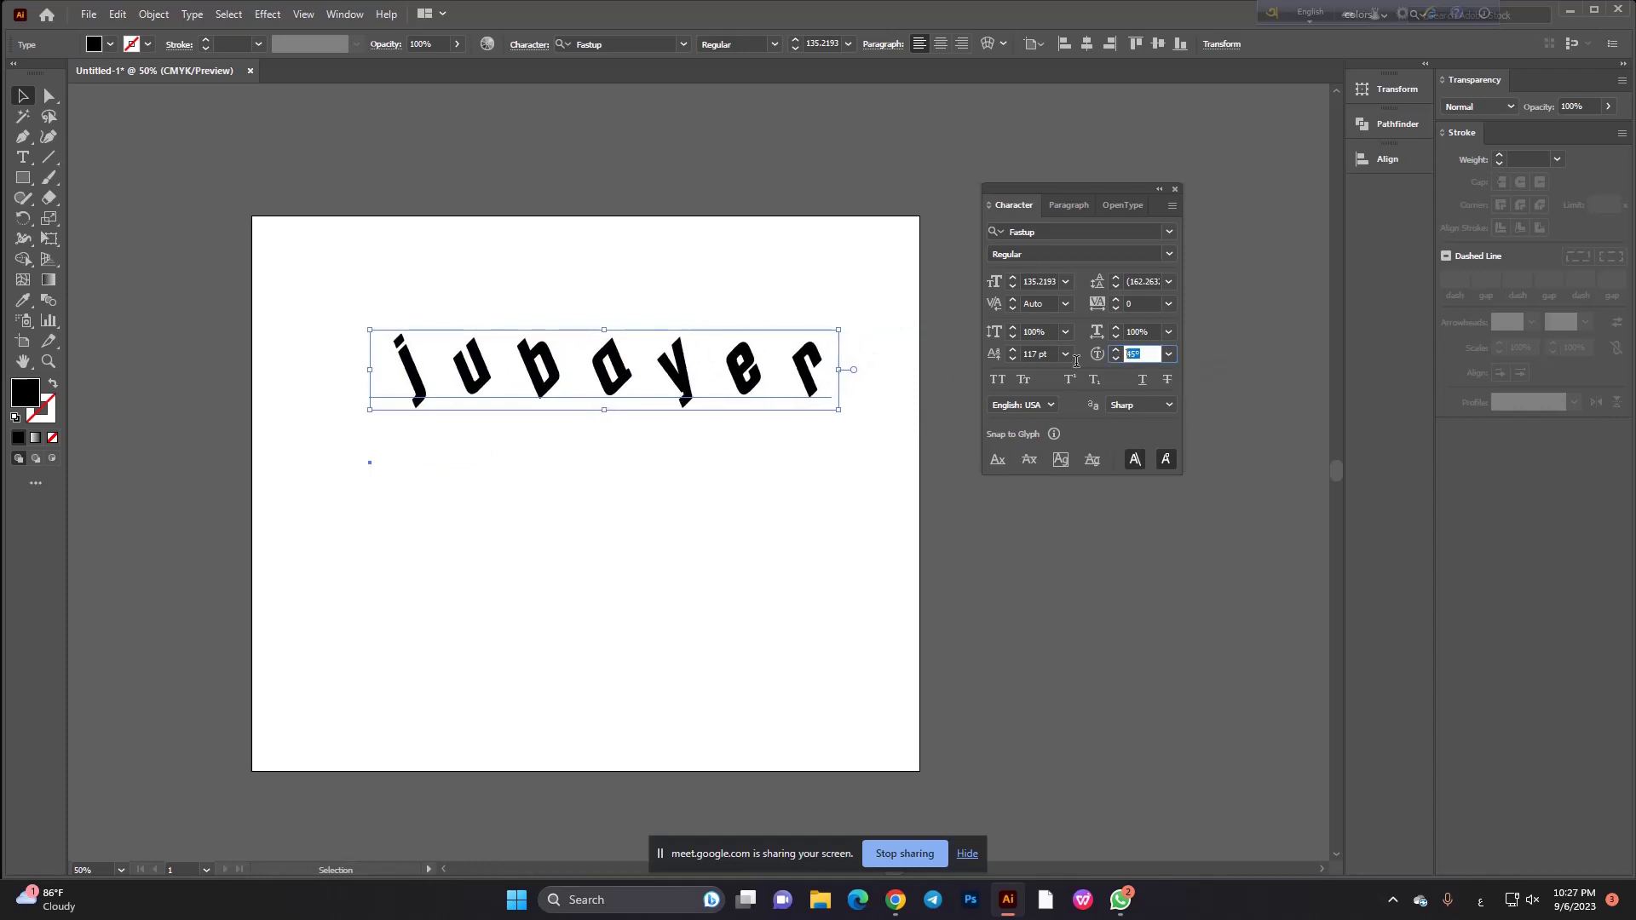
pyautogui.write('0')
pyautogui.press('Return')
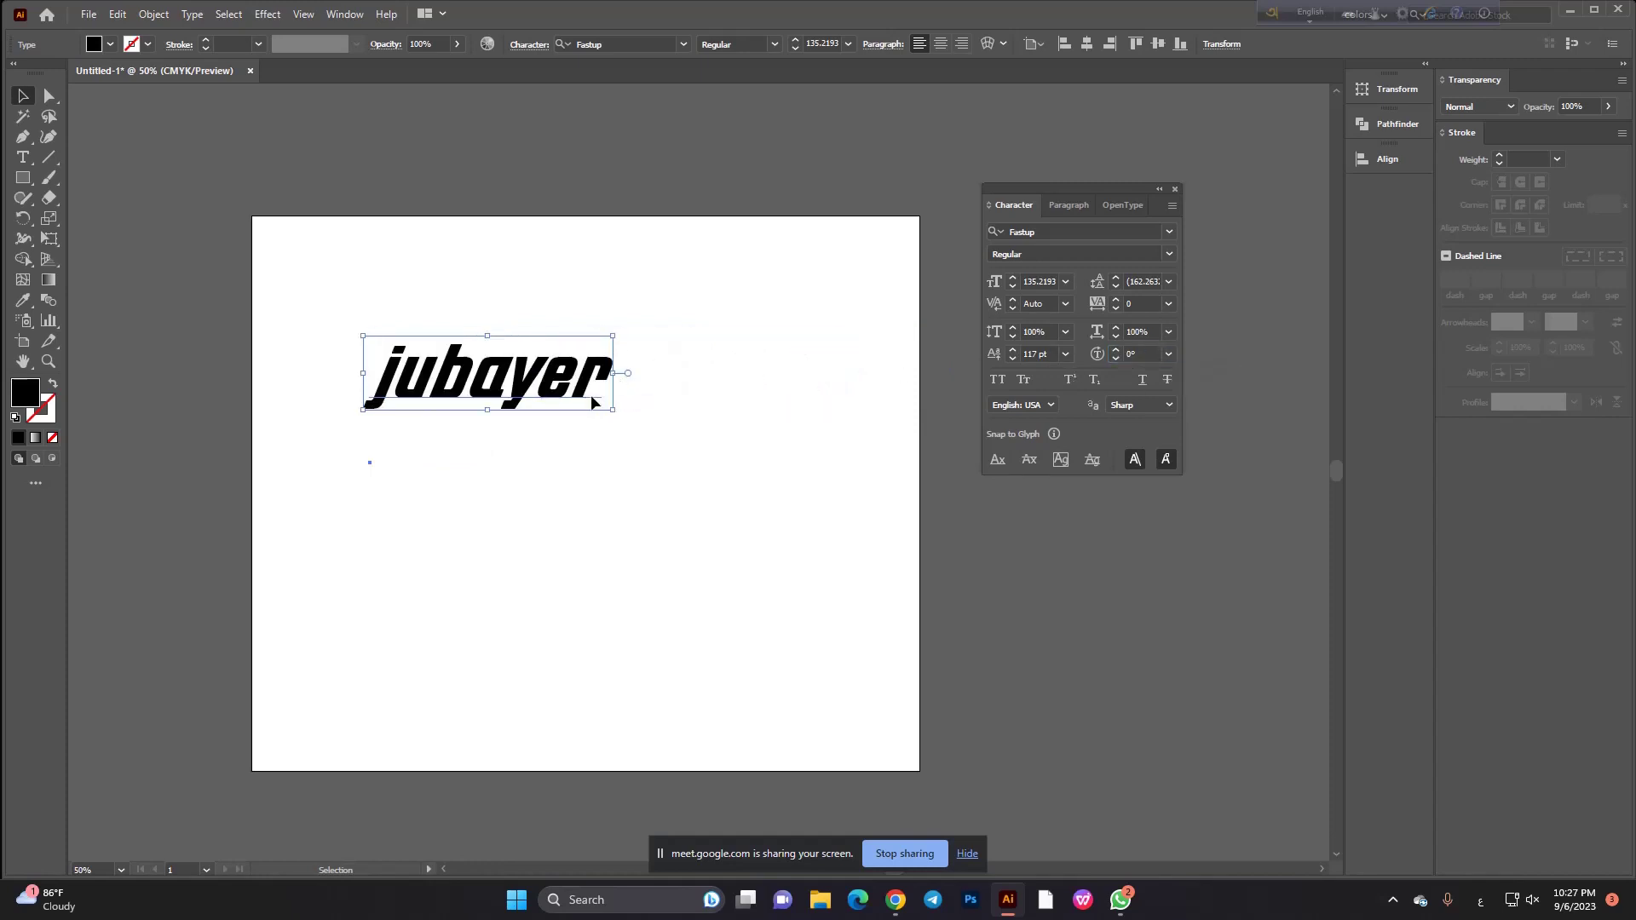
pyautogui.moveTo(594, 403); pyautogui.dragTo(685, 403)
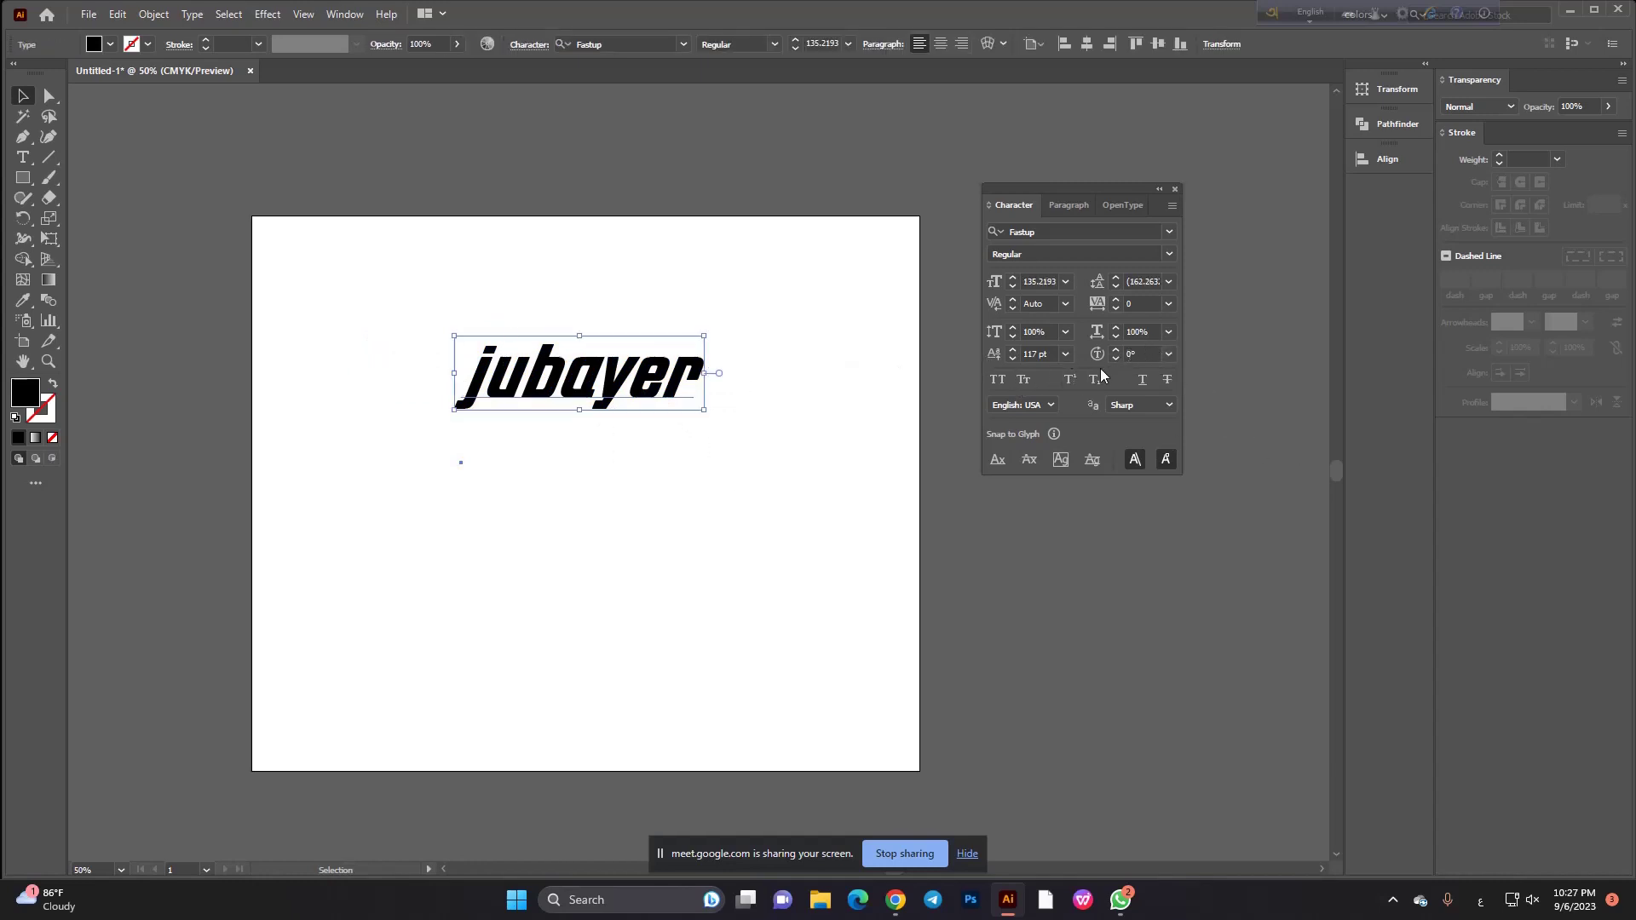
pyautogui.moveTo(639, 397); pyautogui.dragTo(664, 397)
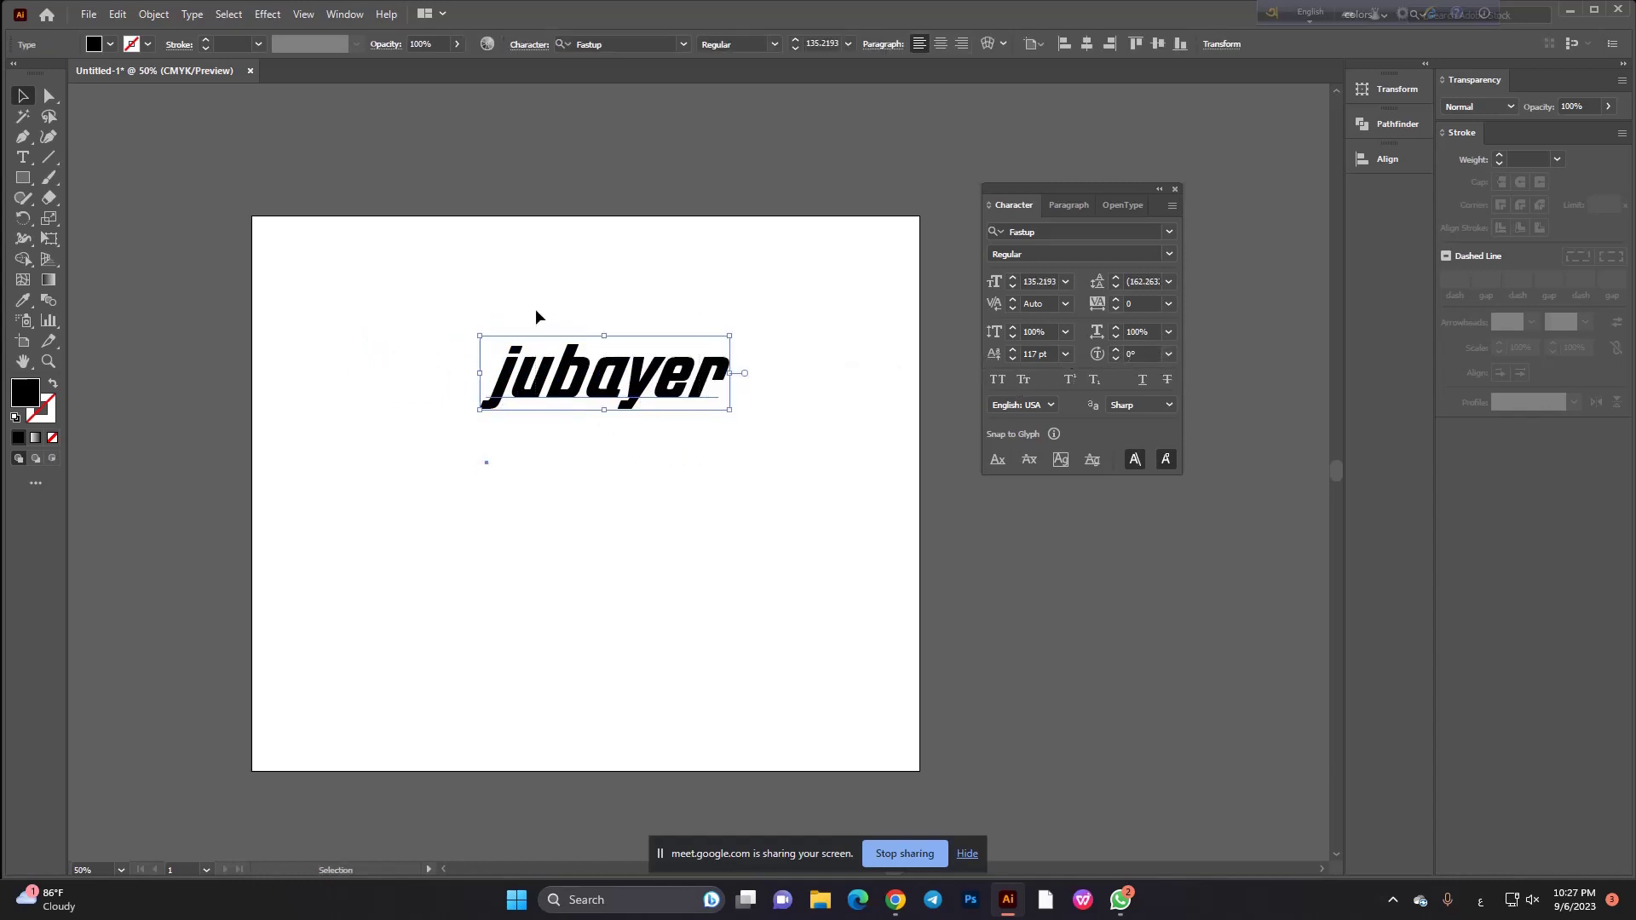
pyautogui.click(998, 380)
pyautogui.moveTo(745, 384); pyautogui.dragTo(683, 394)
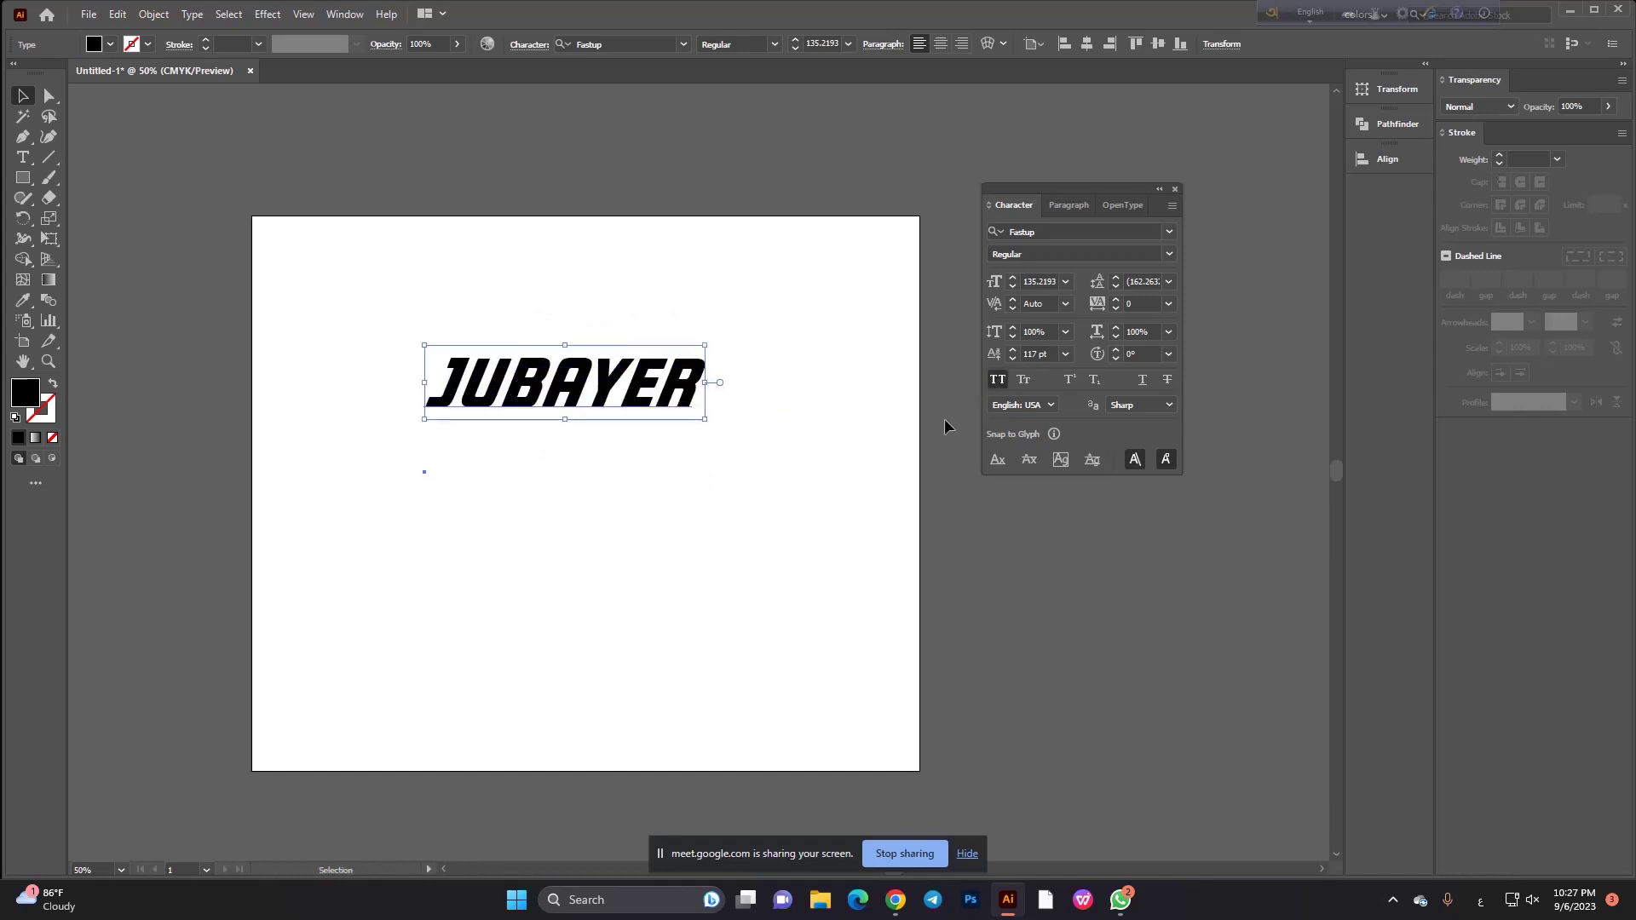
pyautogui.click(1031, 380)
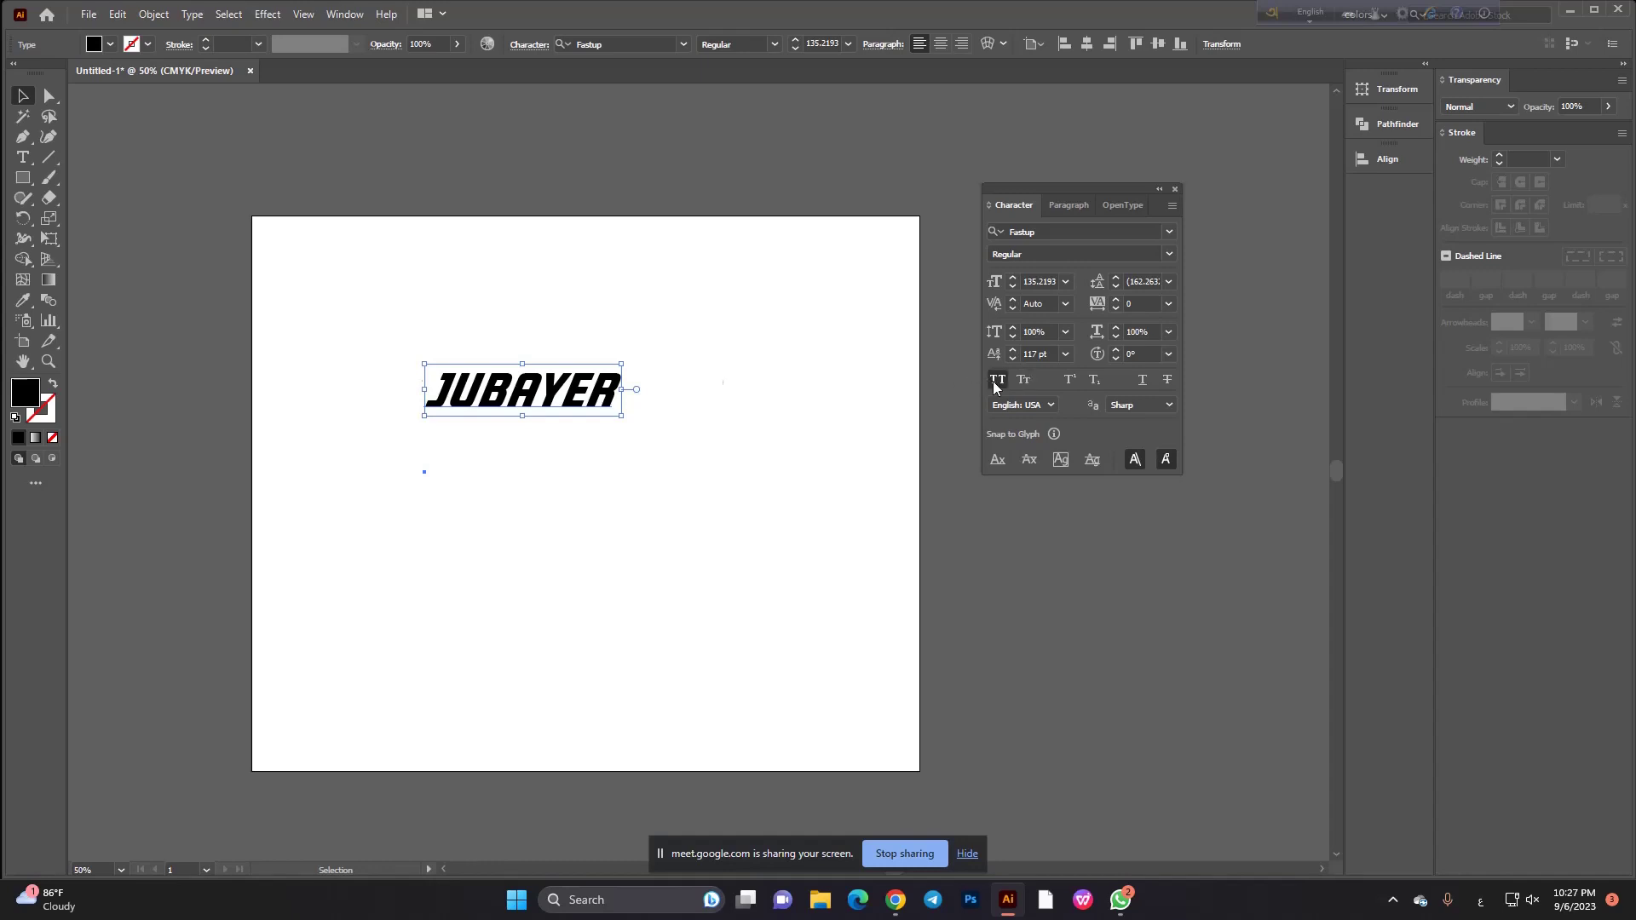
pyautogui.click(996, 381)
pyautogui.click(862, 438)
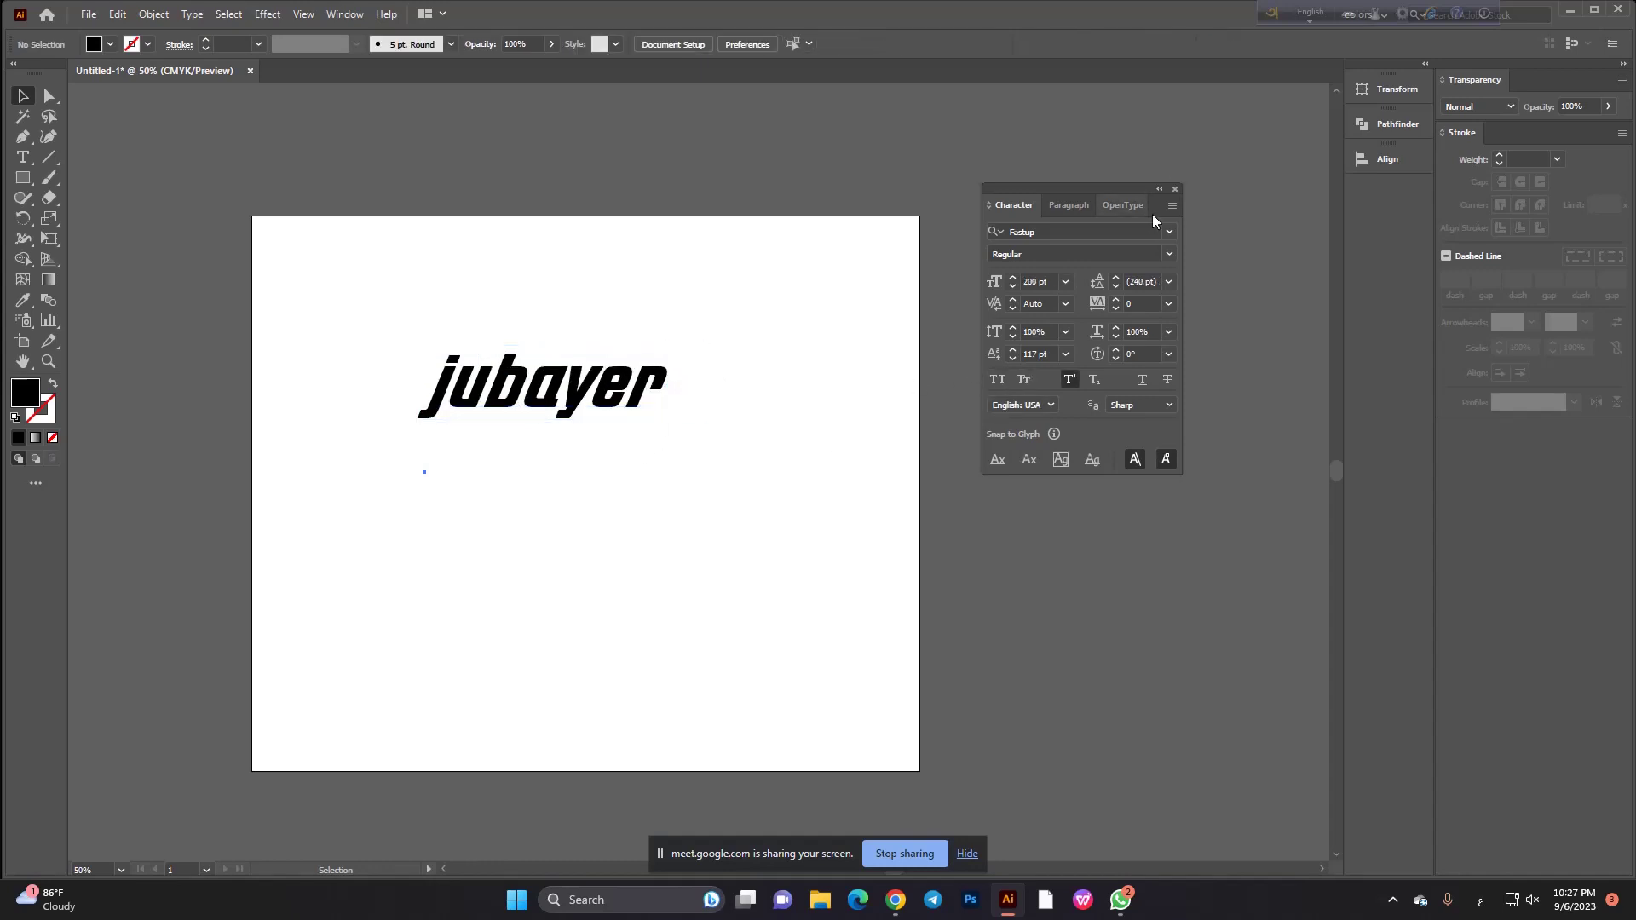
pyautogui.click(1171, 205)
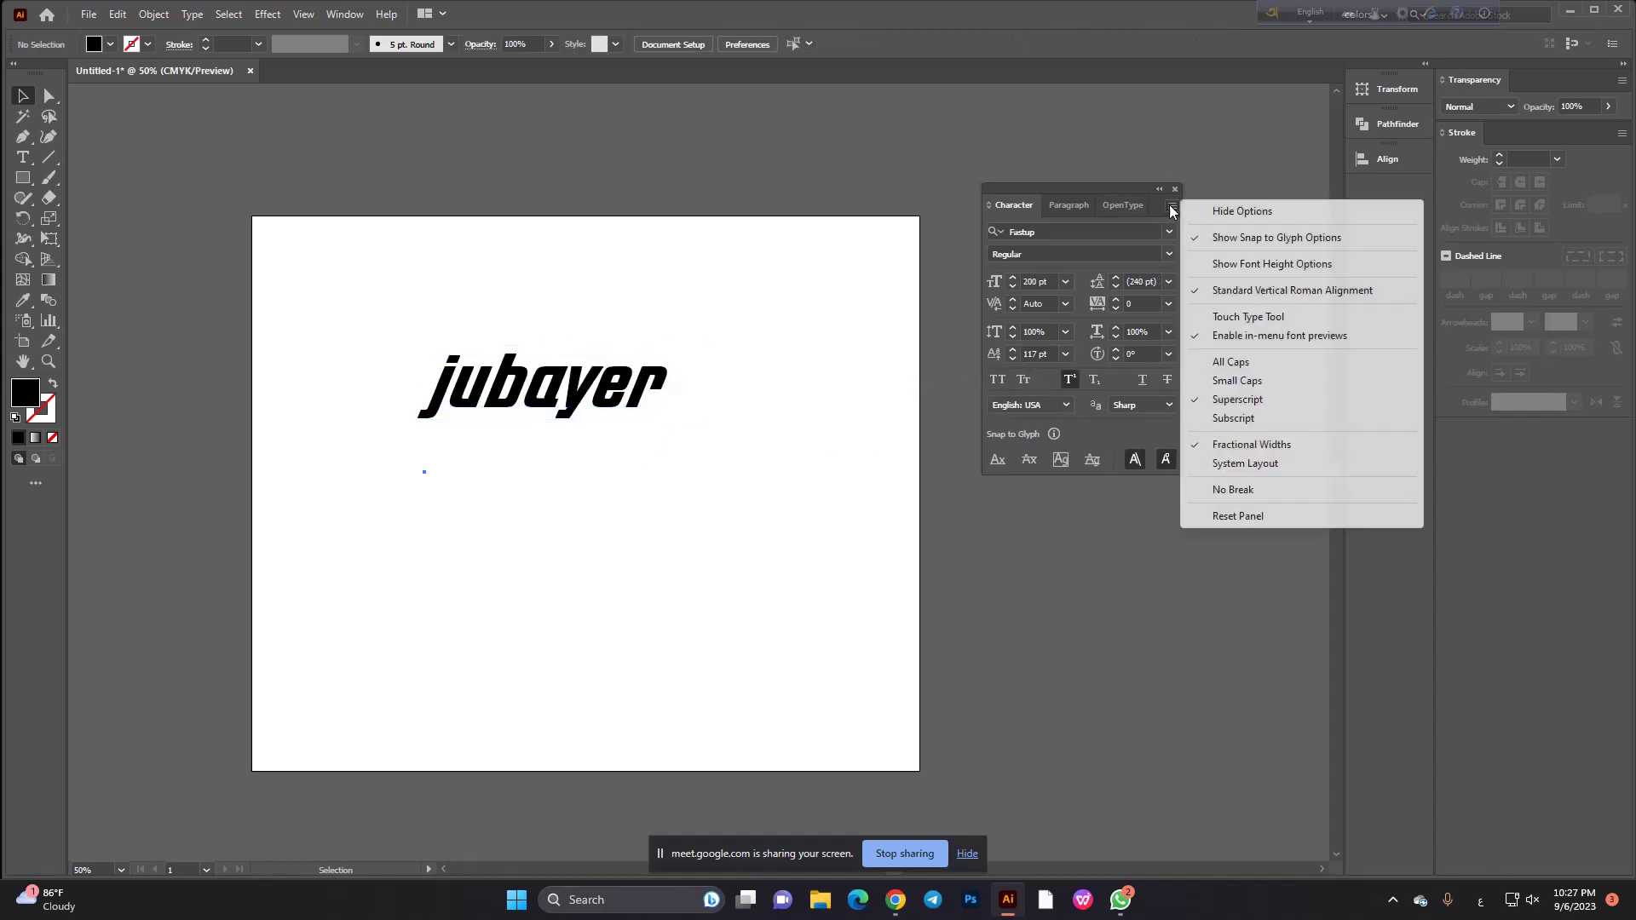
pyautogui.click(1251, 363)
pyautogui.moveTo(512, 284); pyautogui.dragTo(826, 608)
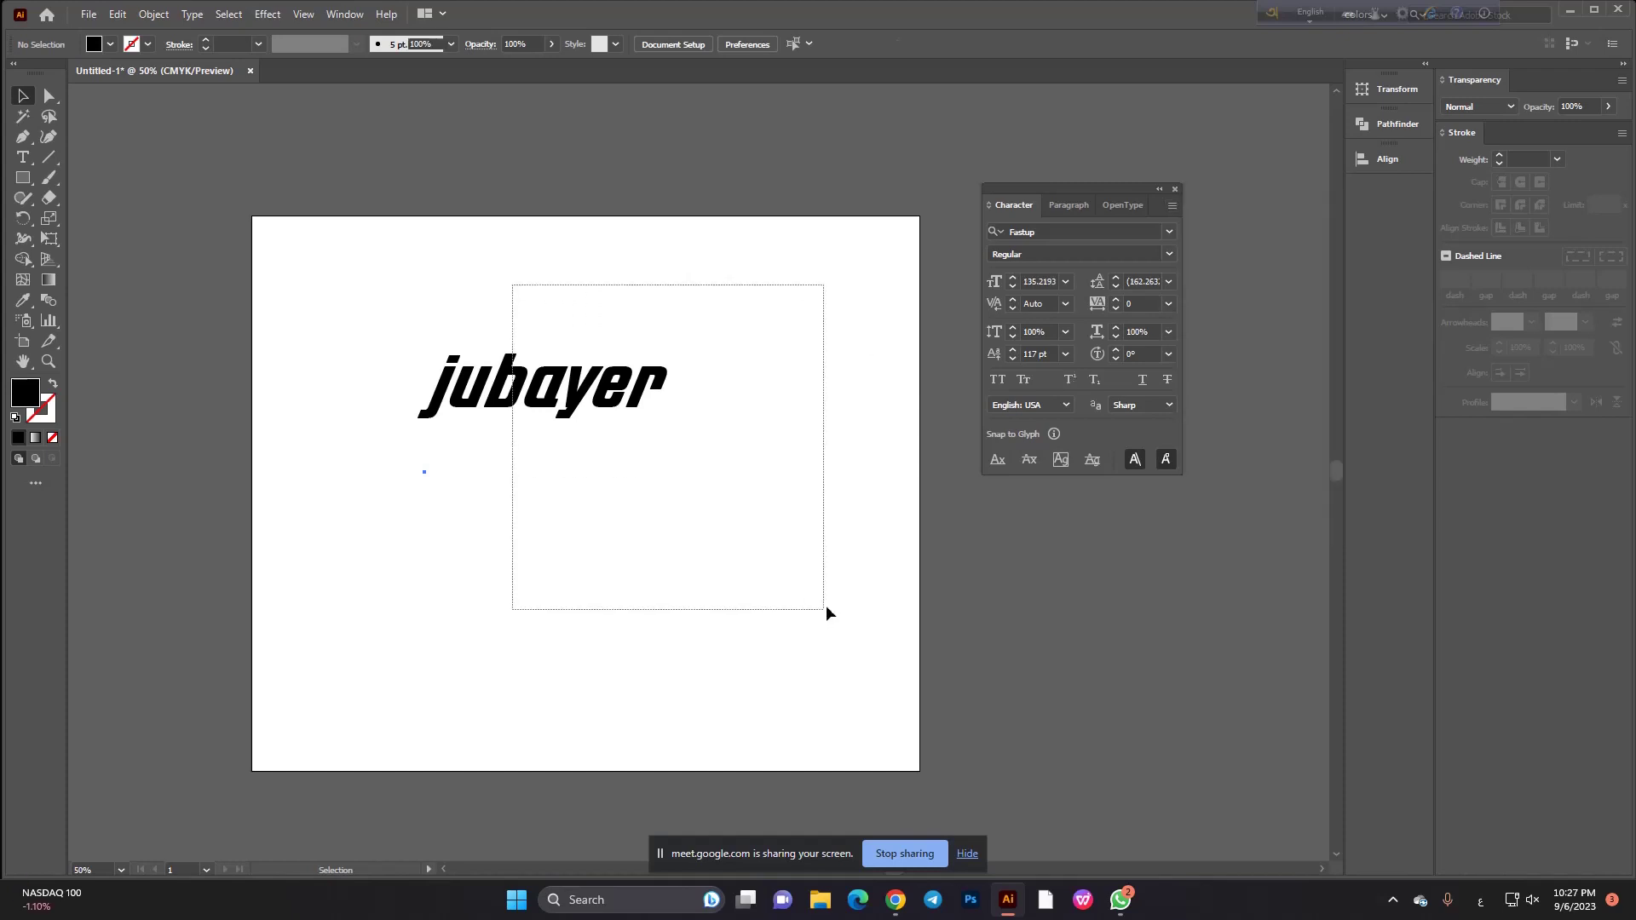
pyautogui.click(999, 380)
pyautogui.click(1001, 385)
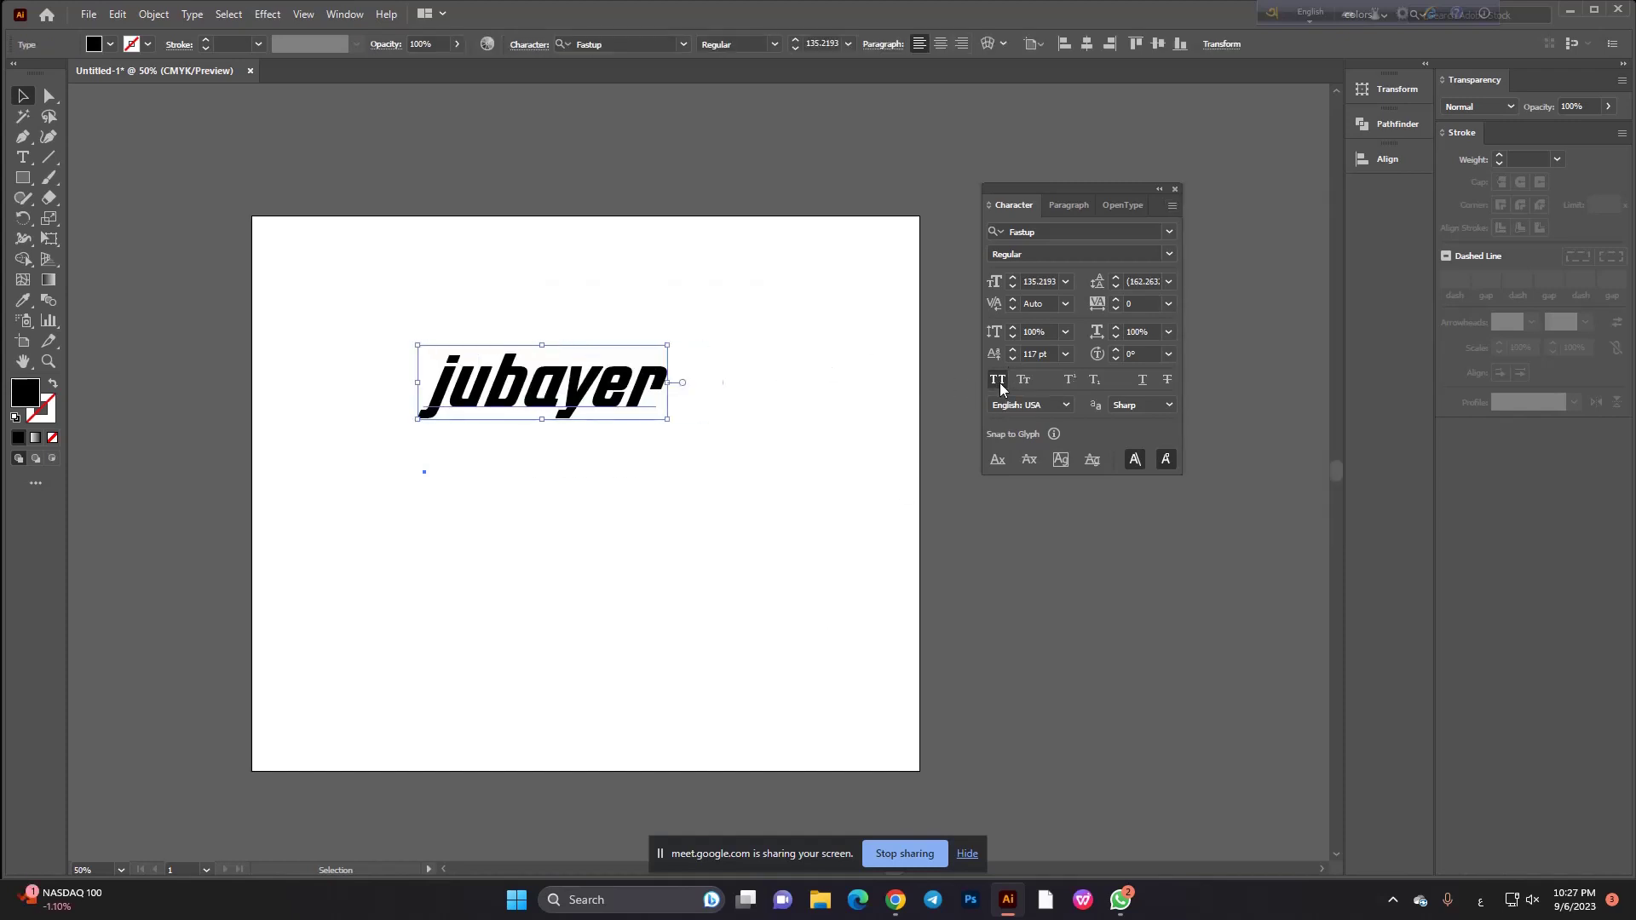
pyautogui.click(1001, 380)
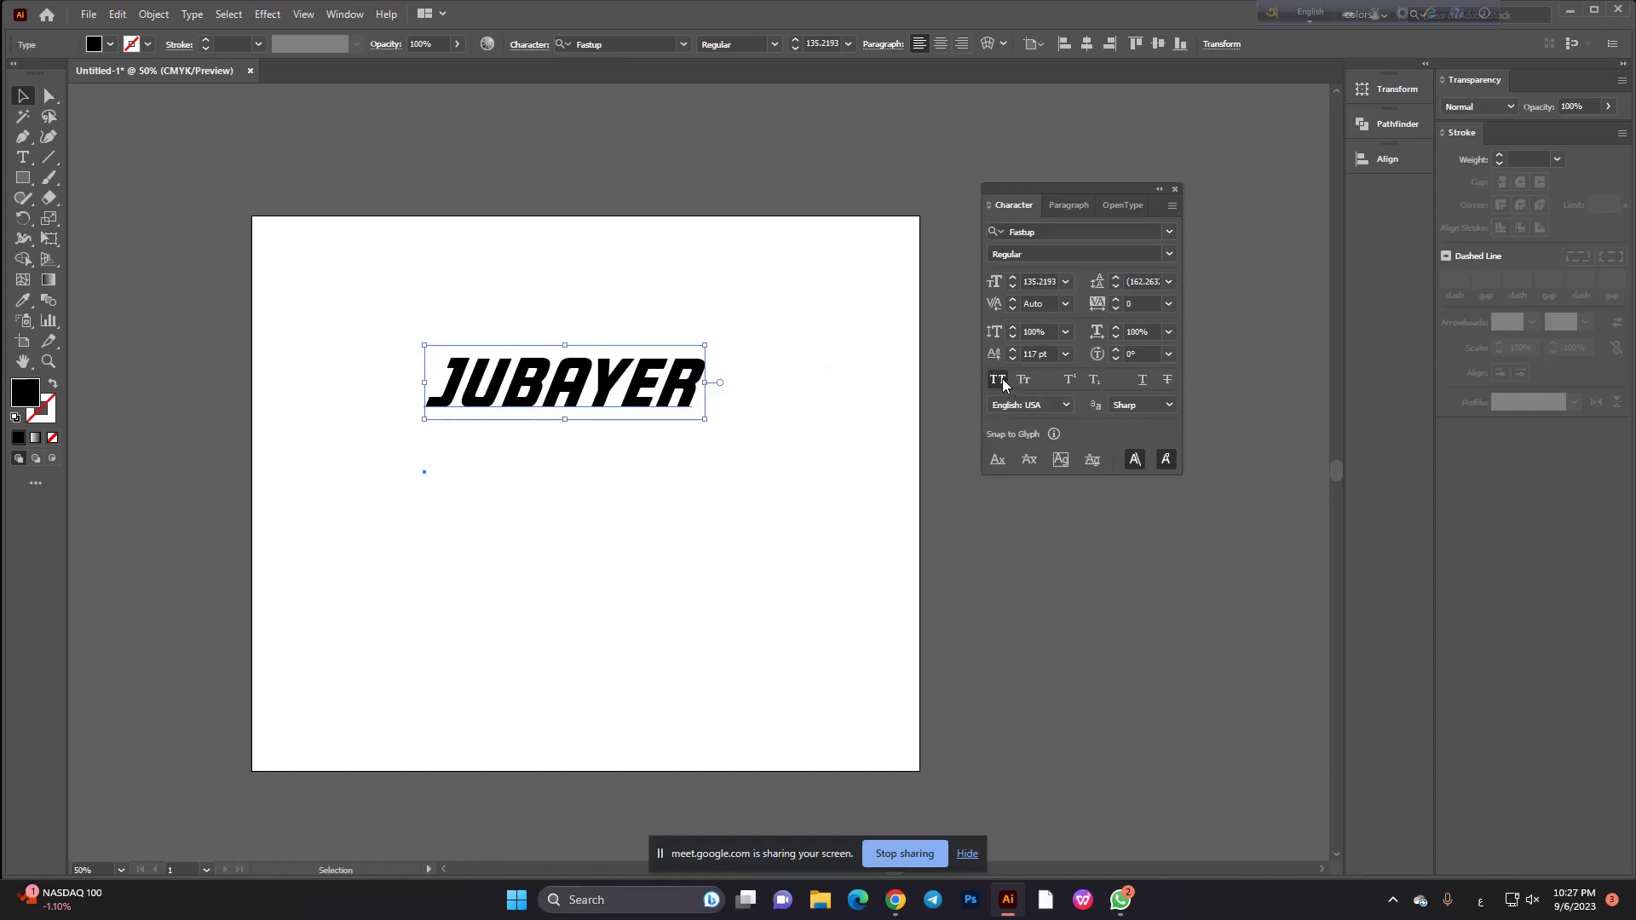
pyautogui.click(1000, 382)
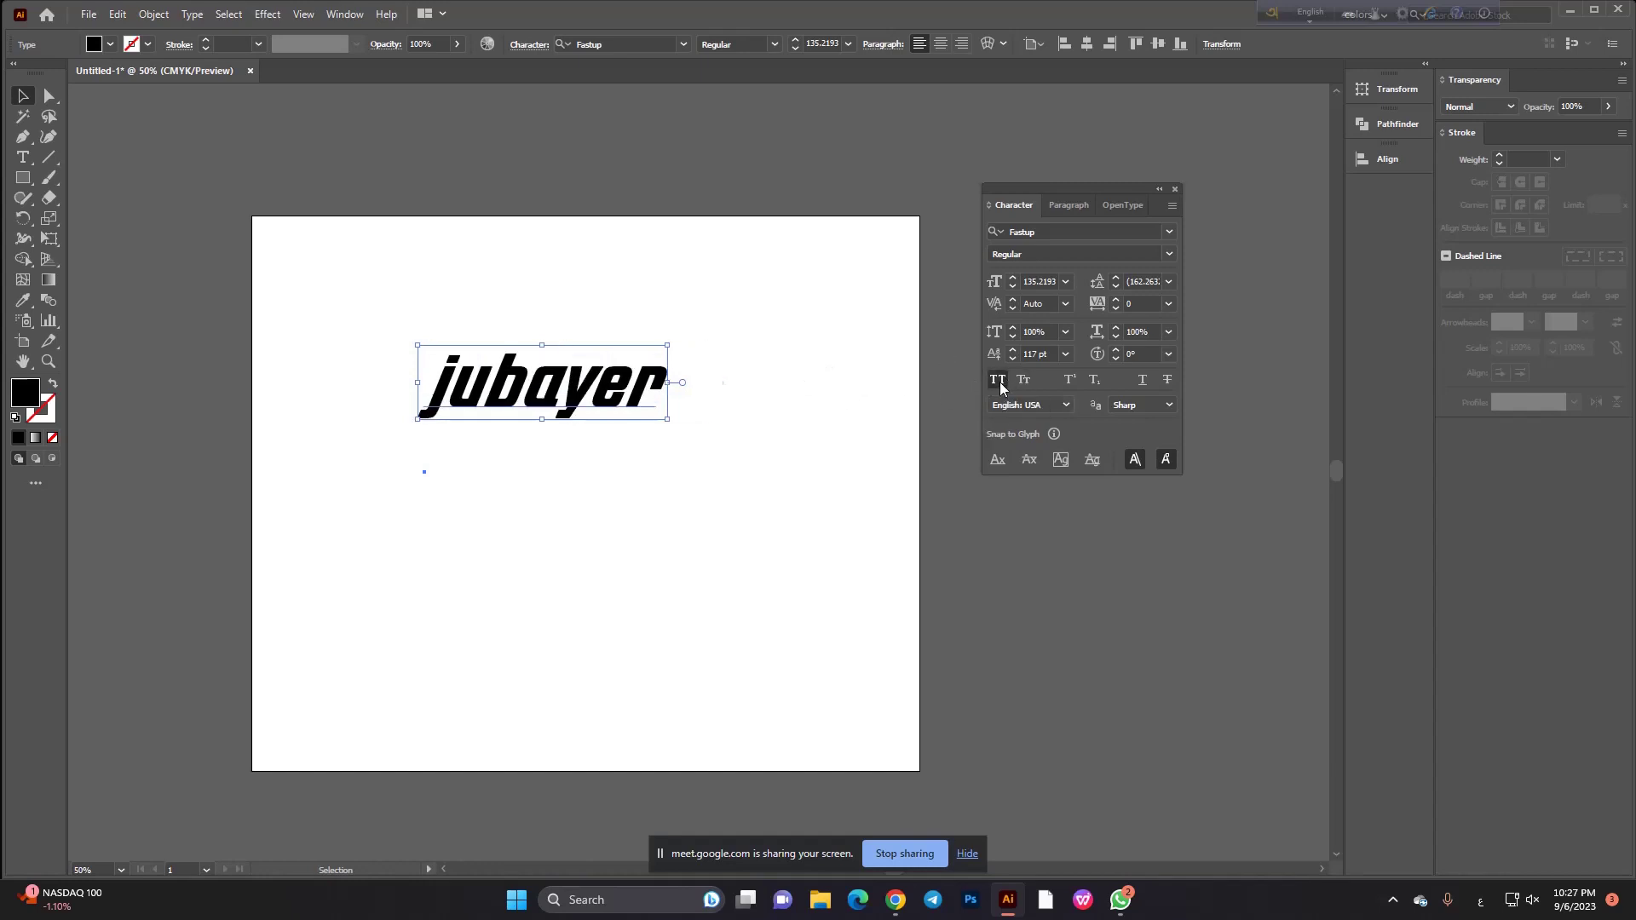
pyautogui.click(1000, 381)
pyautogui.moveTo(656, 383); pyautogui.dragTo(704, 372)
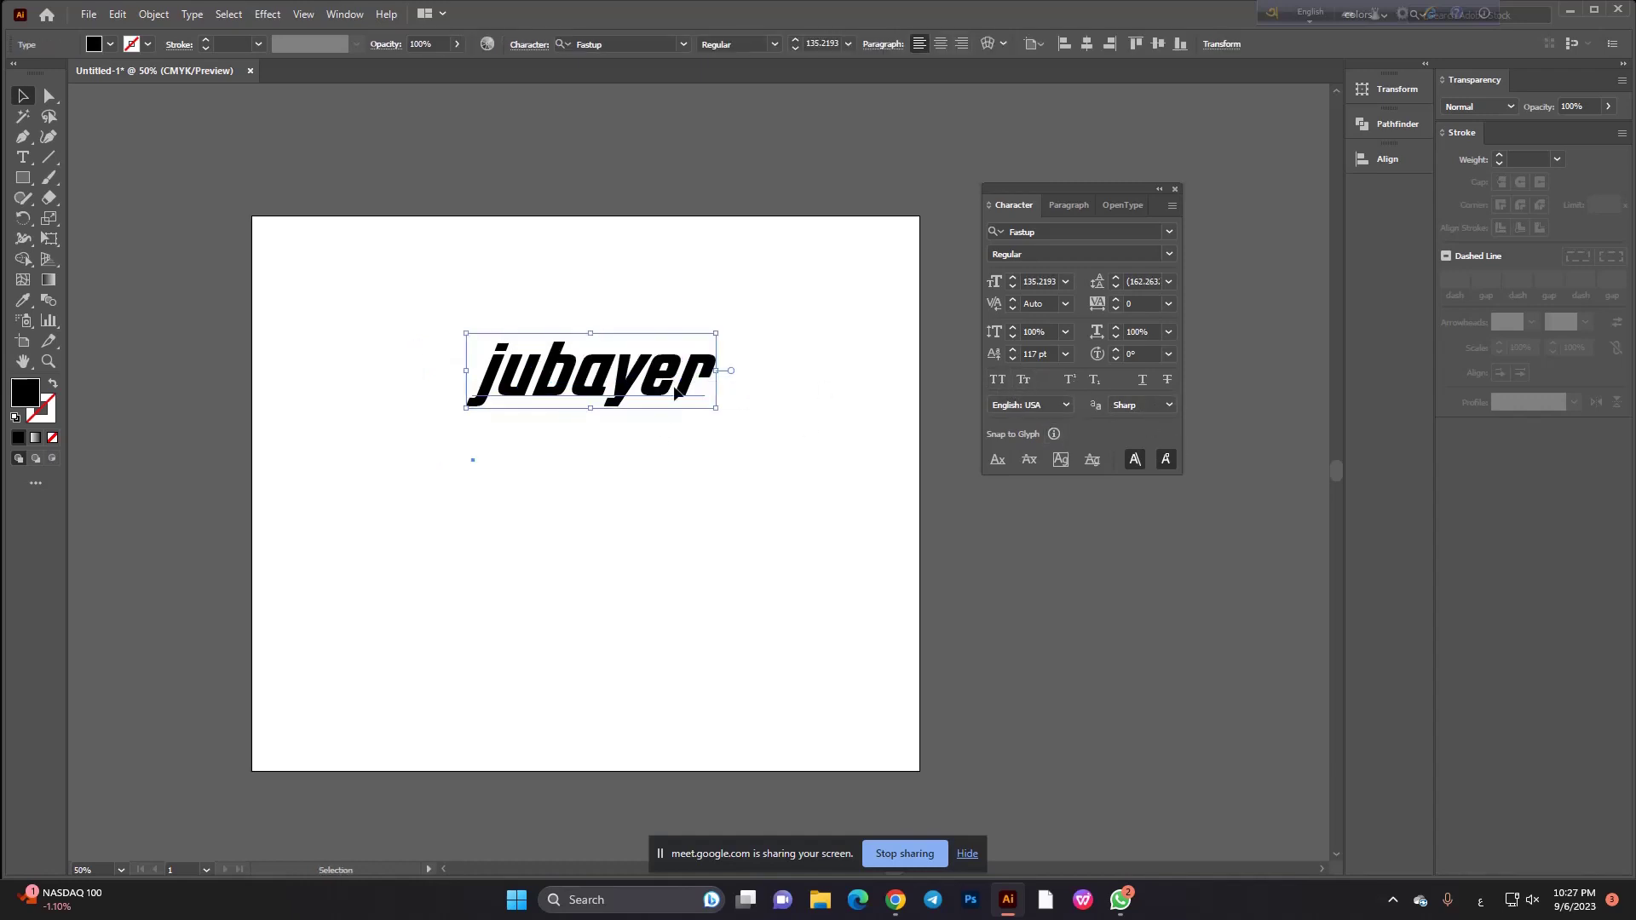
pyautogui.click(1023, 380)
pyautogui.click(1024, 381)
pyautogui.click(1029, 380)
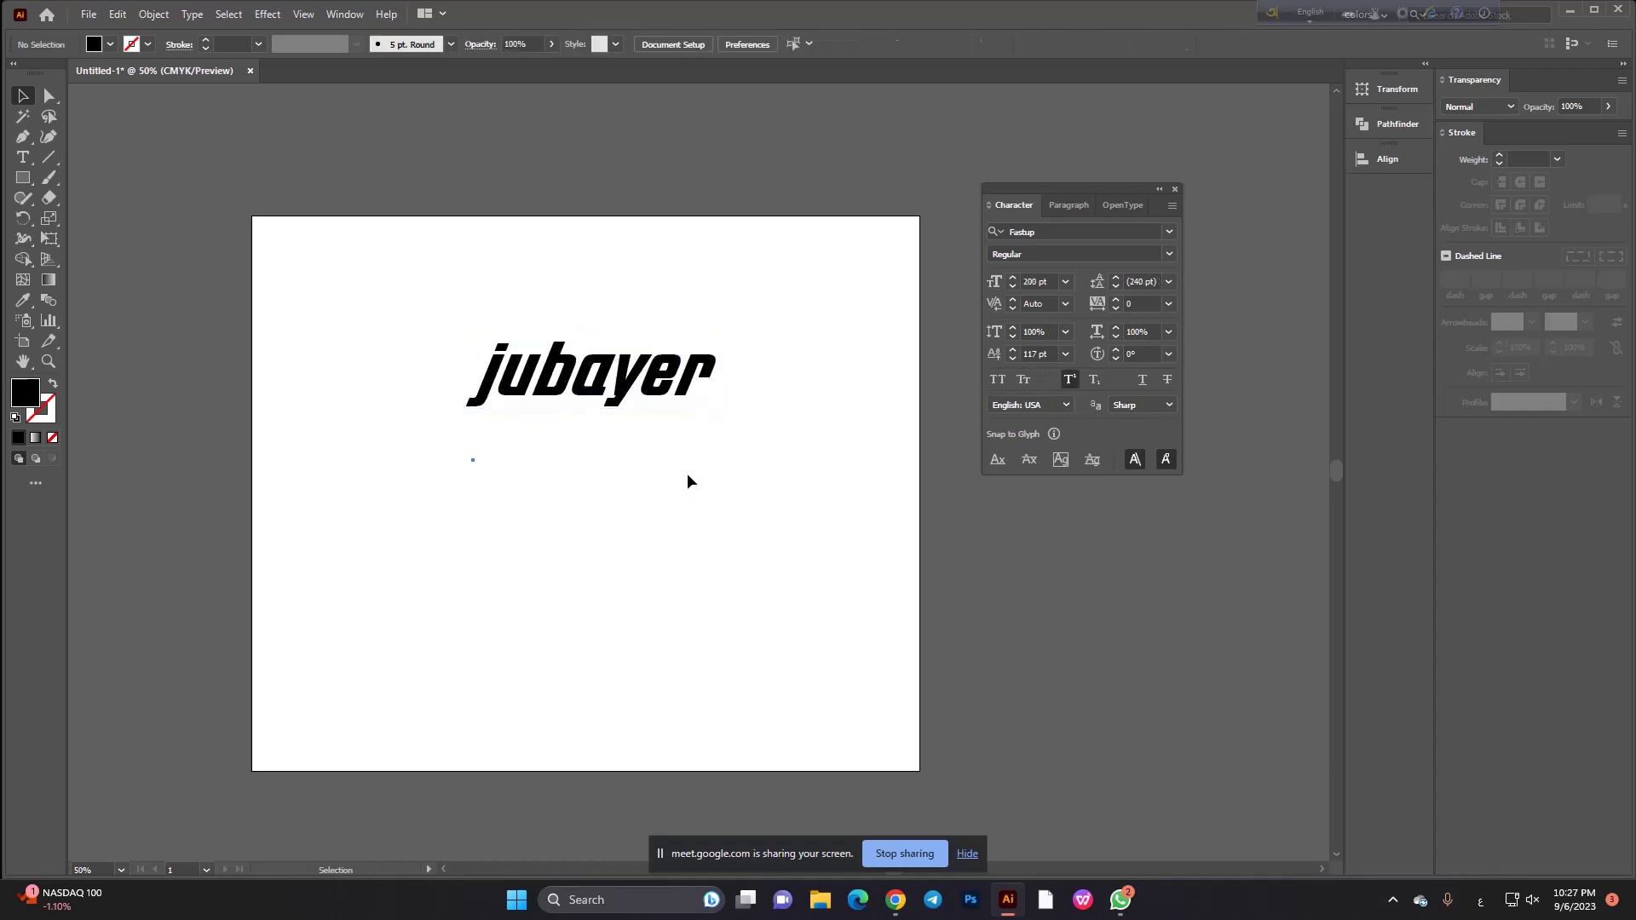
pyautogui.moveTo(700, 370); pyautogui.dragTo(741, 341)
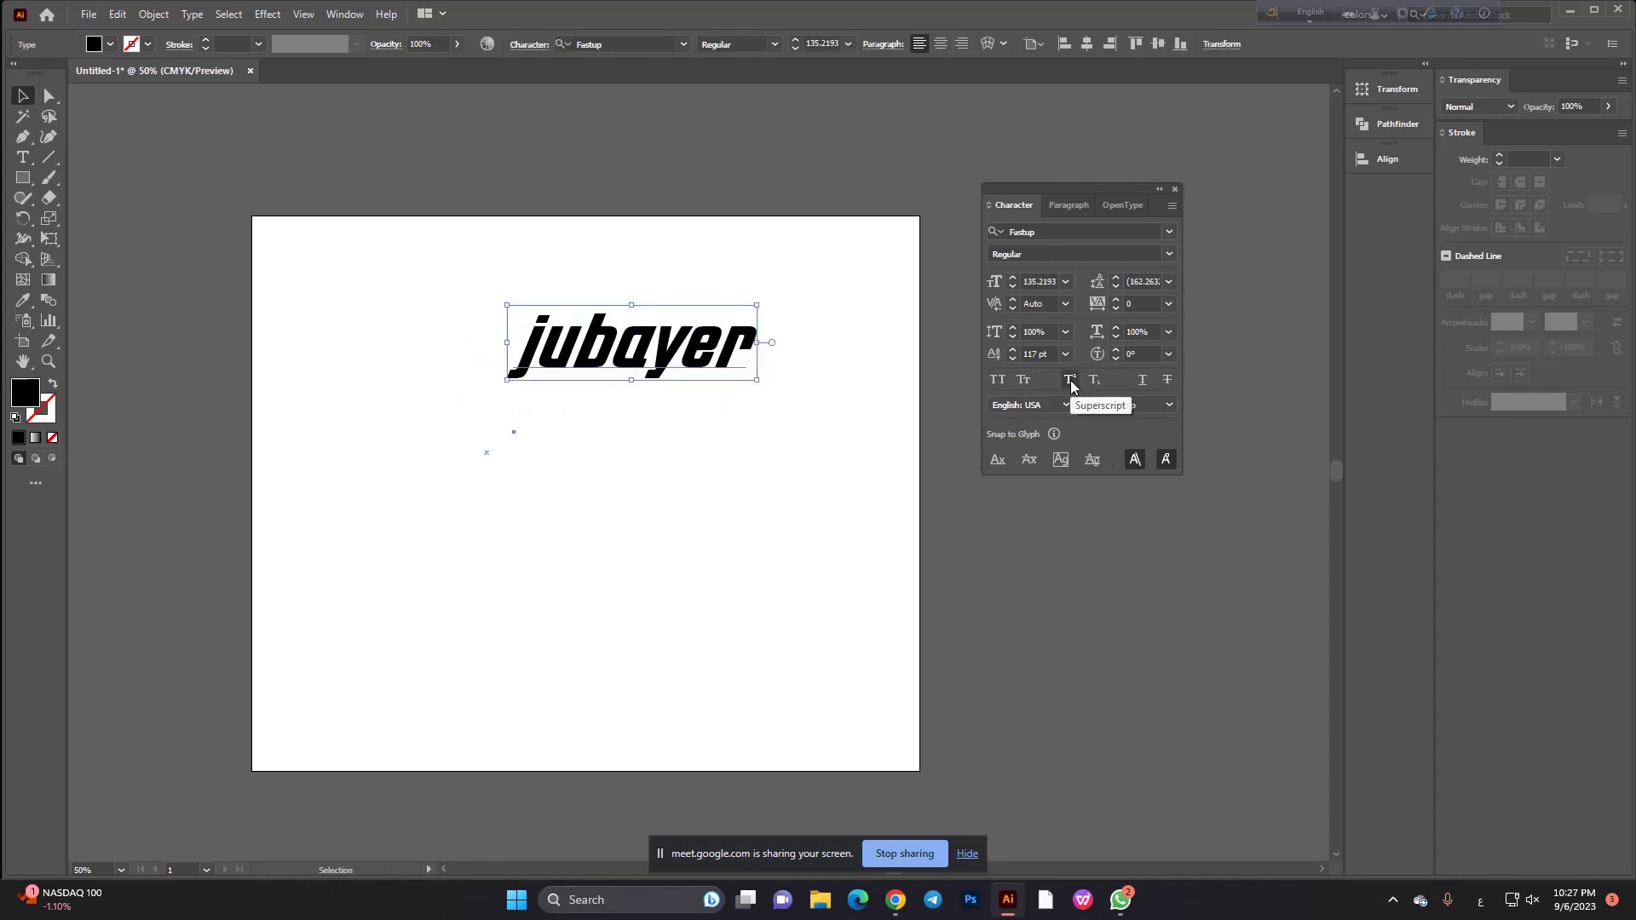
# Move jubayer up near the top right of the artboard.
pyautogui.click(667, 448)
pyautogui.moveTo(648, 349)
pyautogui.mouseDown()
pyautogui.moveTo(472, 233)
pyautogui.moveTo(774, 272)
pyautogui.mouseUp()
pyautogui.click(637, 435)
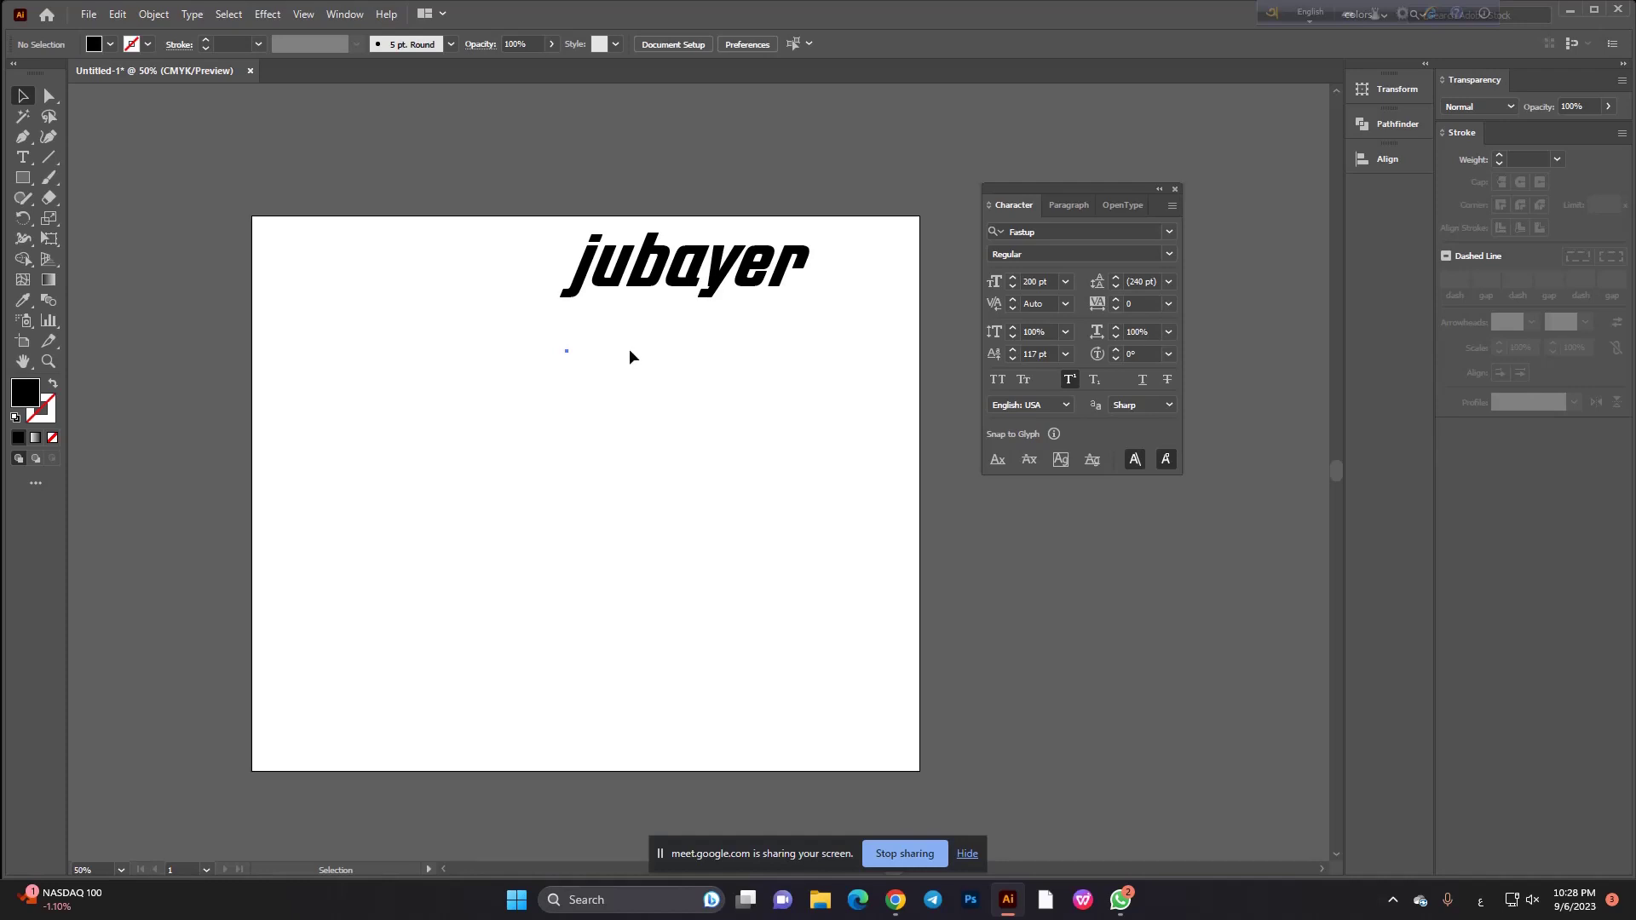
# Alt-drag a duplicate of jubayer down and to the left on the artboard.
pyautogui.moveTo(632, 286); pyautogui.dragTo(522, 472)
pyautogui.scroll(2, 527, 474)
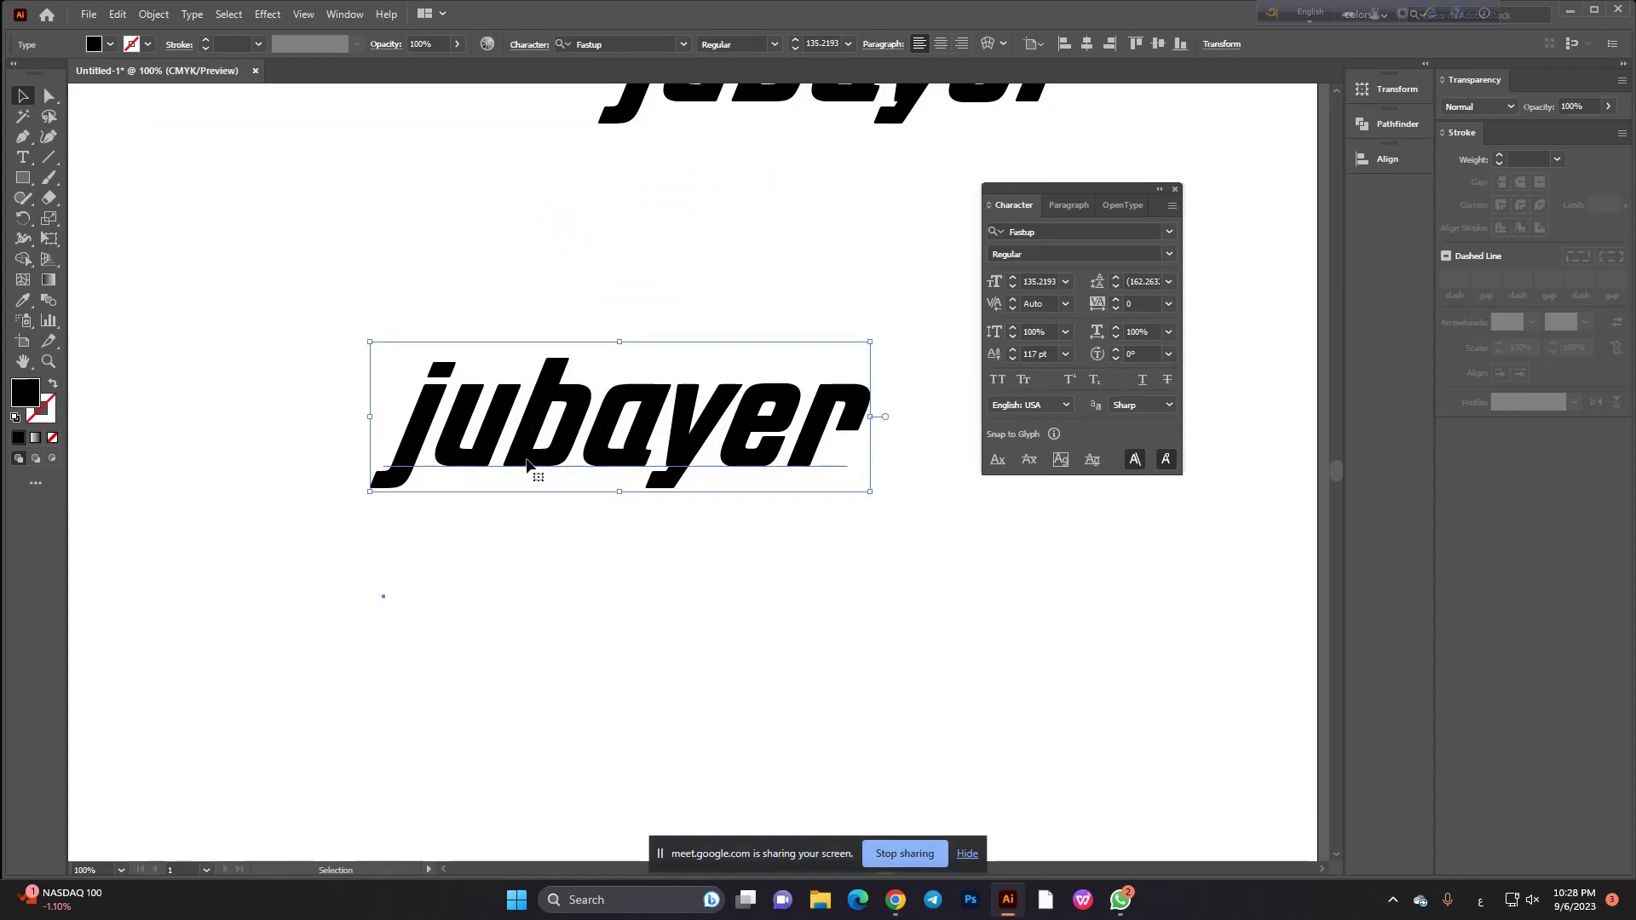
pyautogui.scroll(-2, 522, 430)
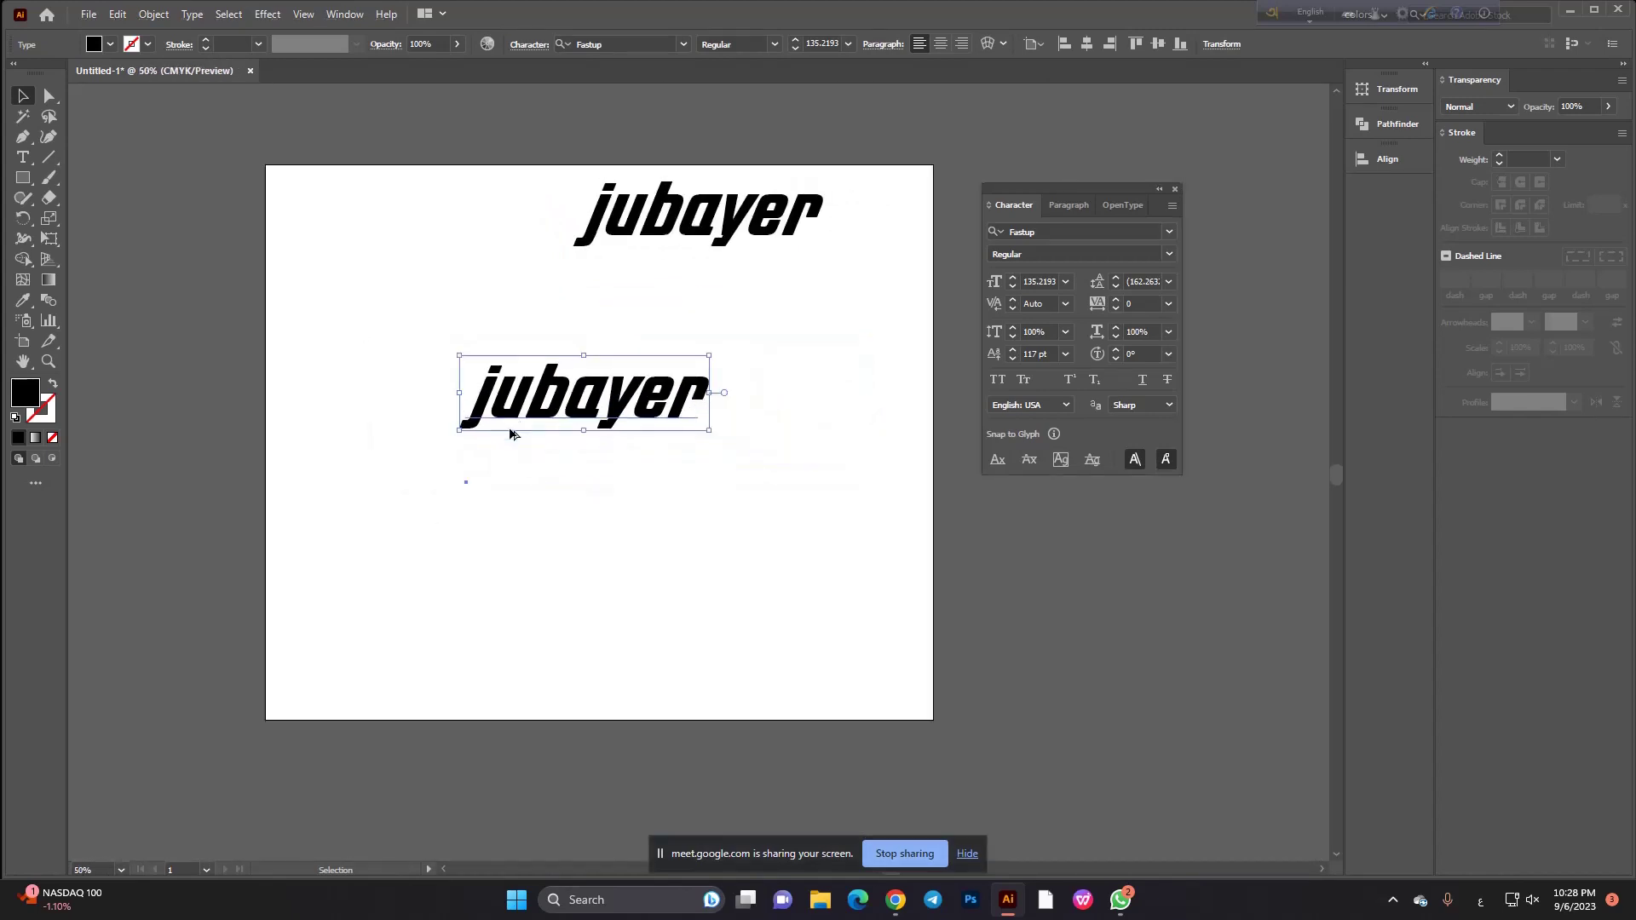
# Clear the jubayer copy's text and switch keyboard input back to English.
pyautogui.doubleClick(547, 402)
pyautogui.hotkey('ctrl', 'a')
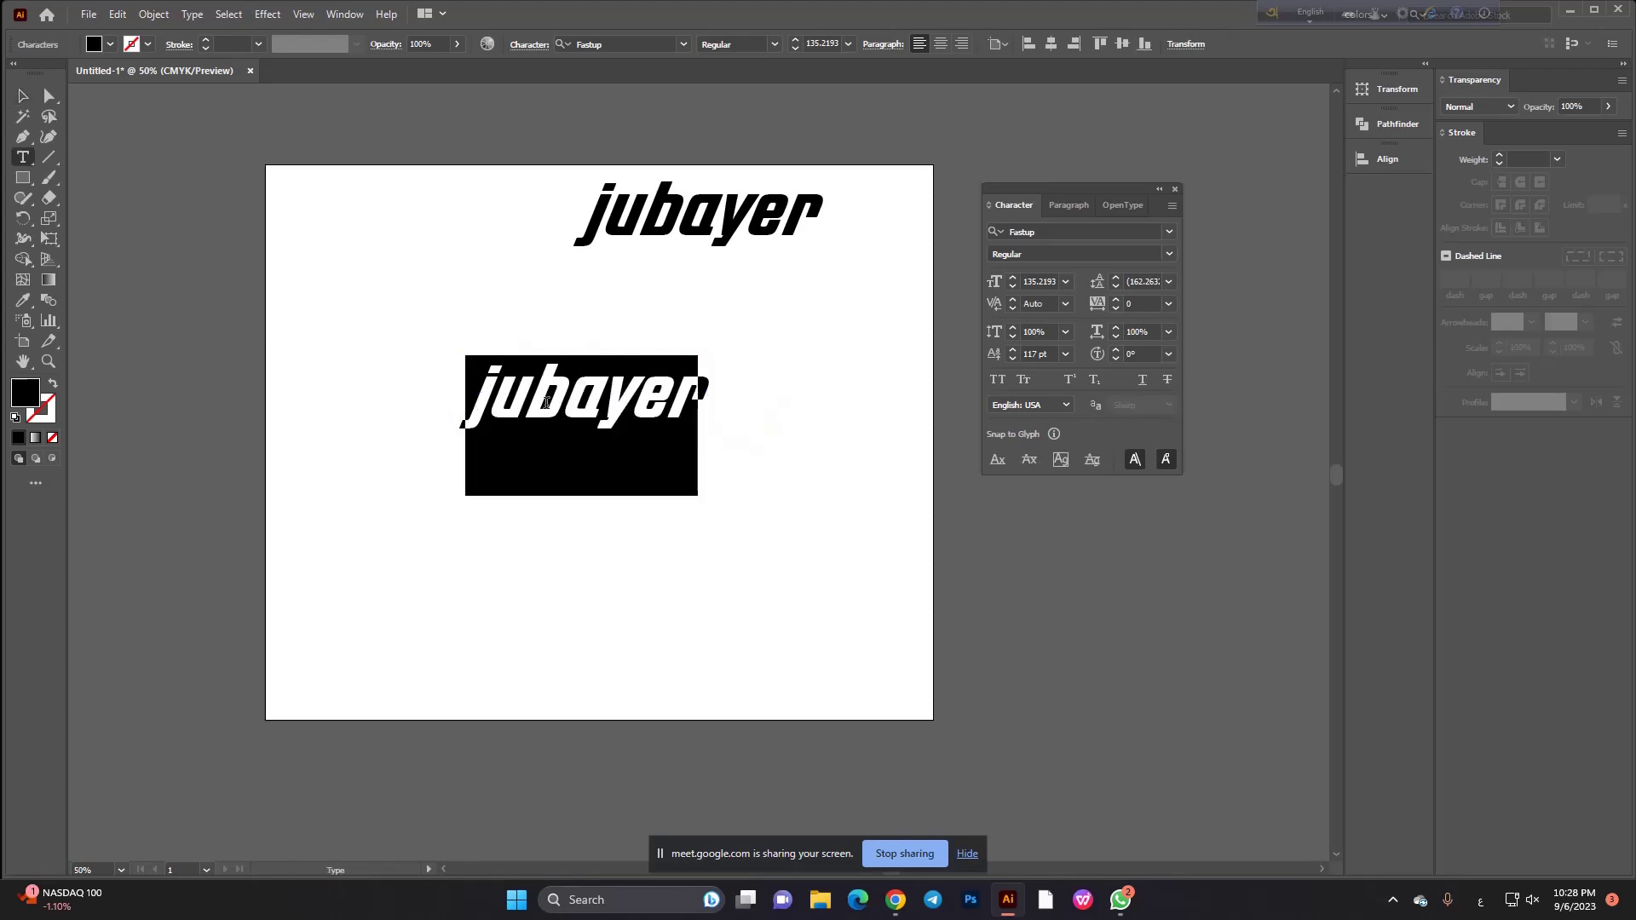
pyautogui.write('ش2')
pyautogui.press('BackSpace')
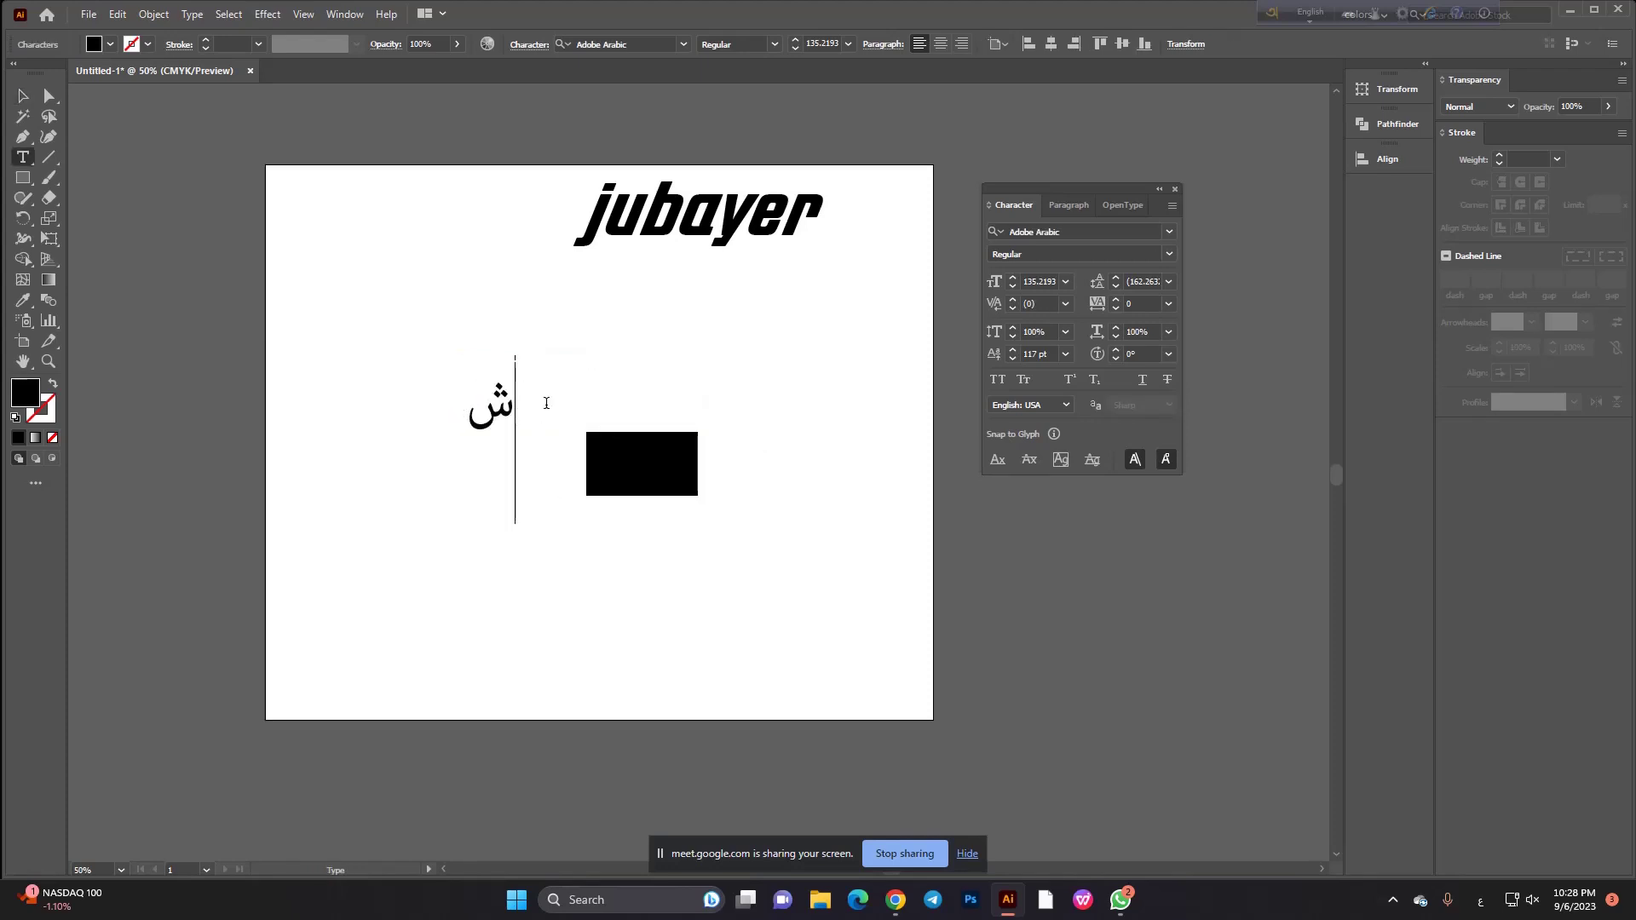
pyautogui.press('BackSpace')
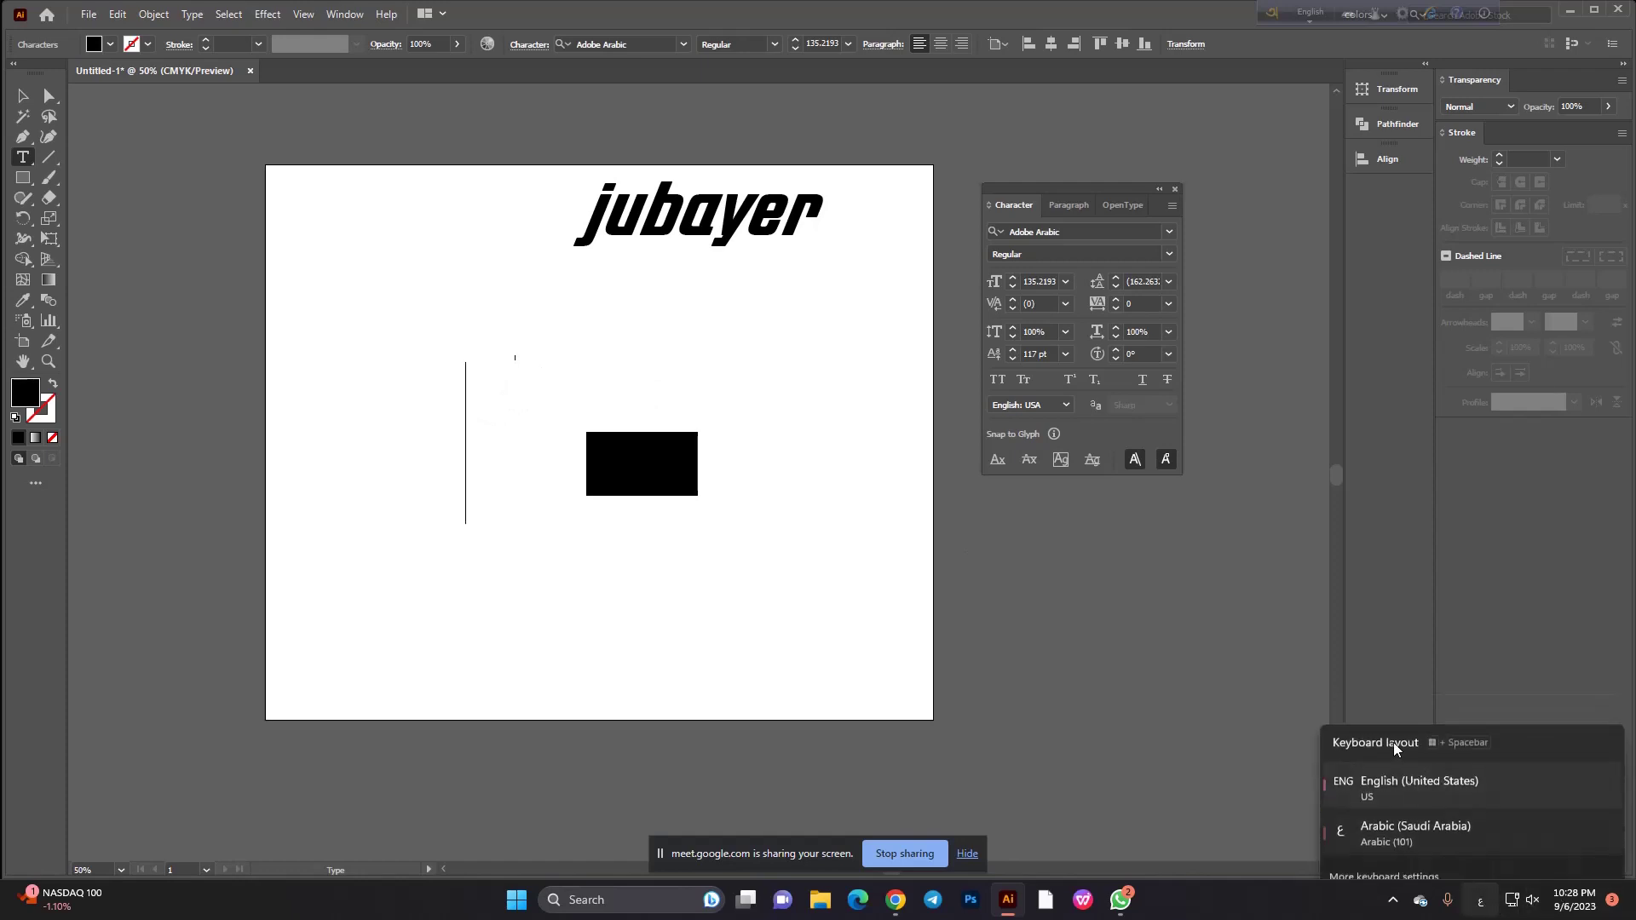
pyautogui.click(1414, 776)
pyautogui.click(23, 96)
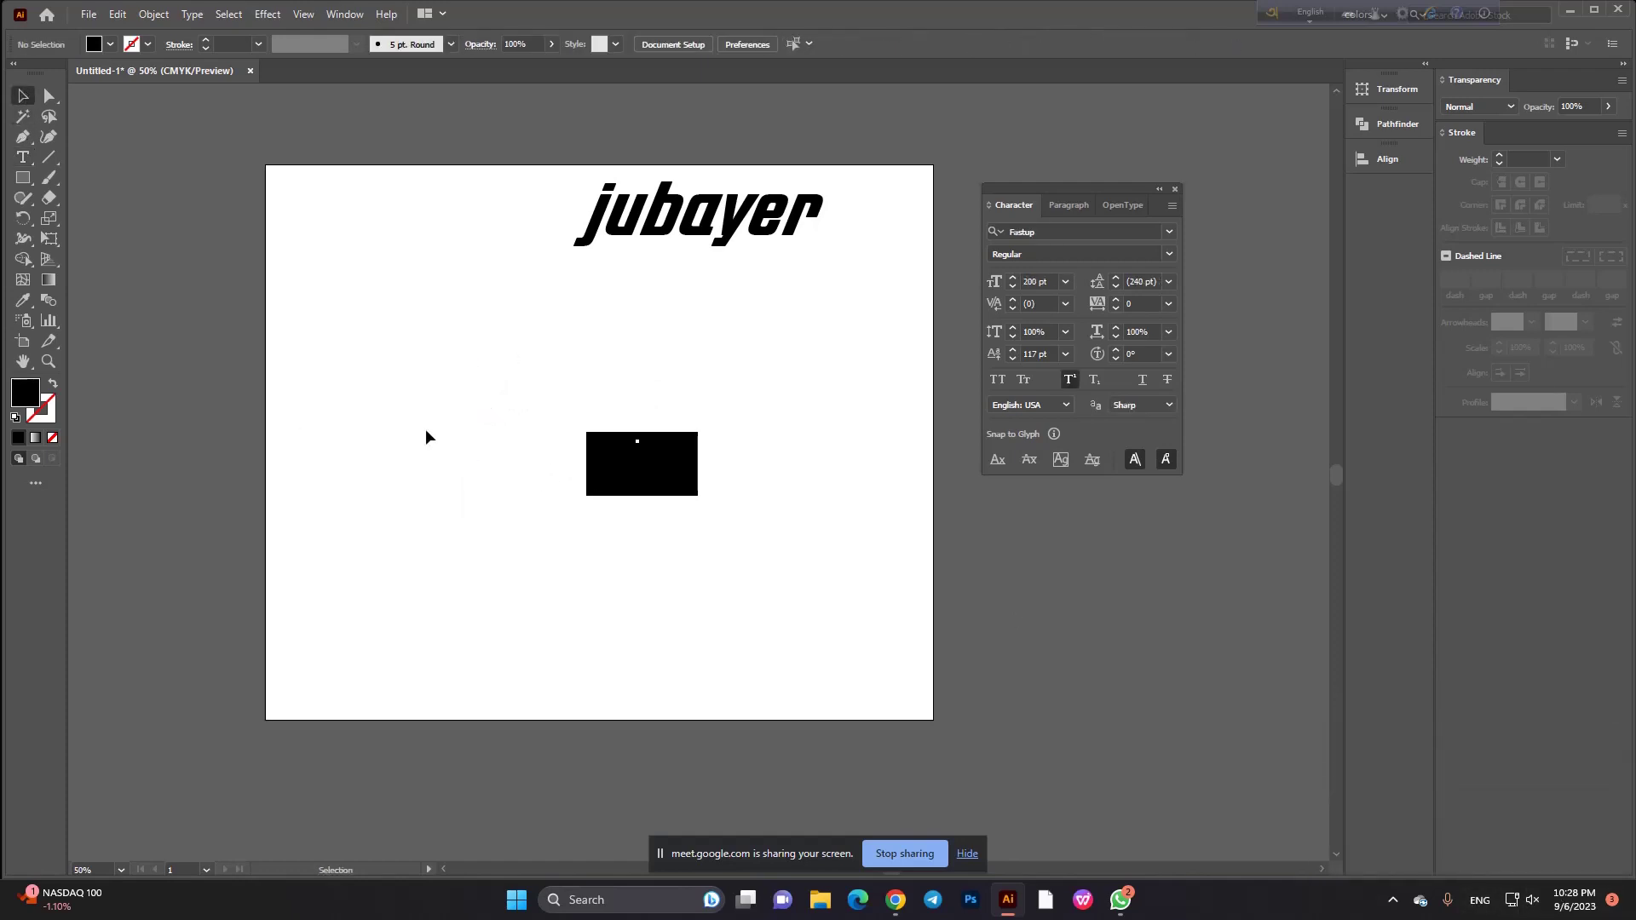
pyautogui.moveTo(380, 353); pyautogui.dragTo(857, 600)
# Add Lorem ipsum placeholder text, move it down-left, and clear its contents.
pyautogui.moveTo(23, 157); pyautogui.dragTo(57, 160)
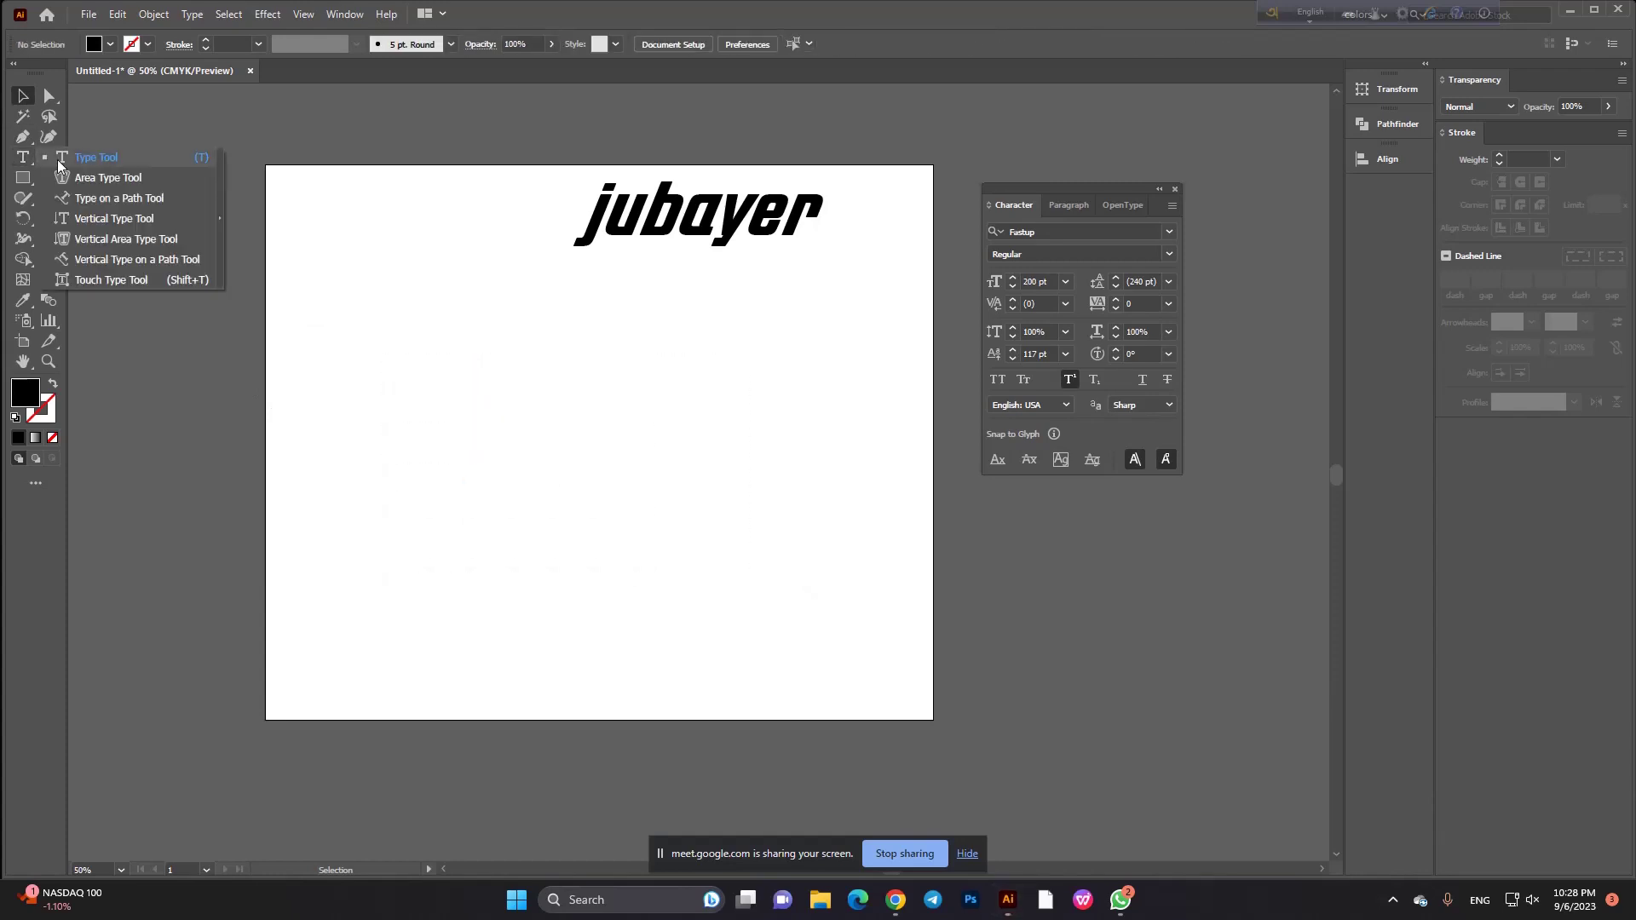
pyautogui.click(416, 461)
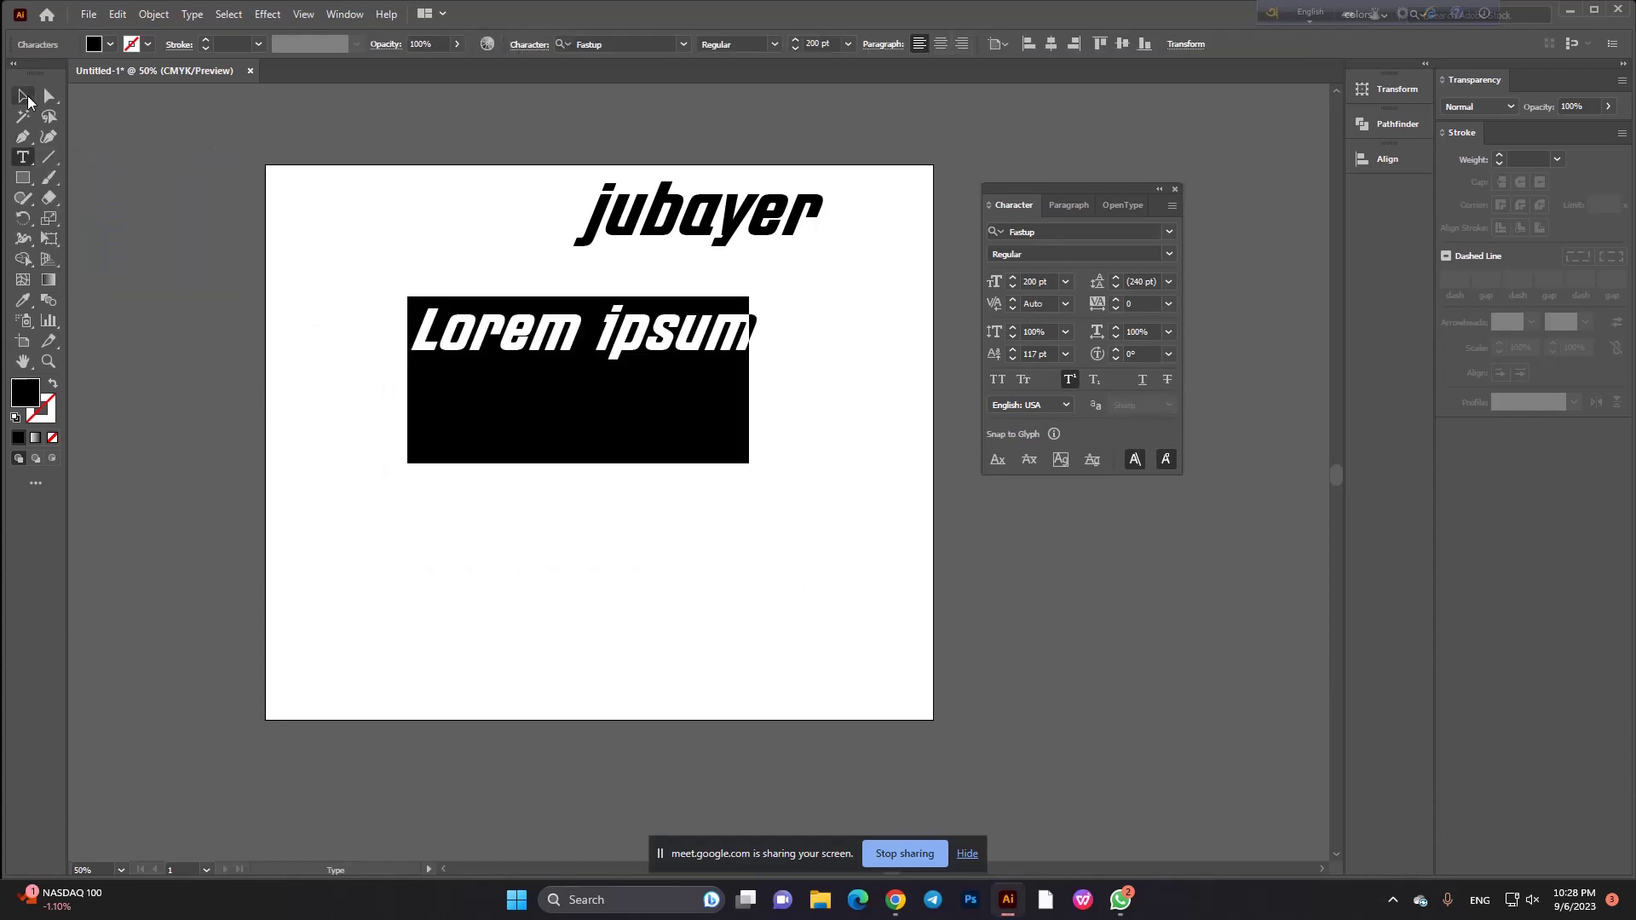
pyautogui.click(23, 96)
pyautogui.moveTo(582, 349); pyautogui.dragTo(523, 422)
pyautogui.doubleClick(483, 416)
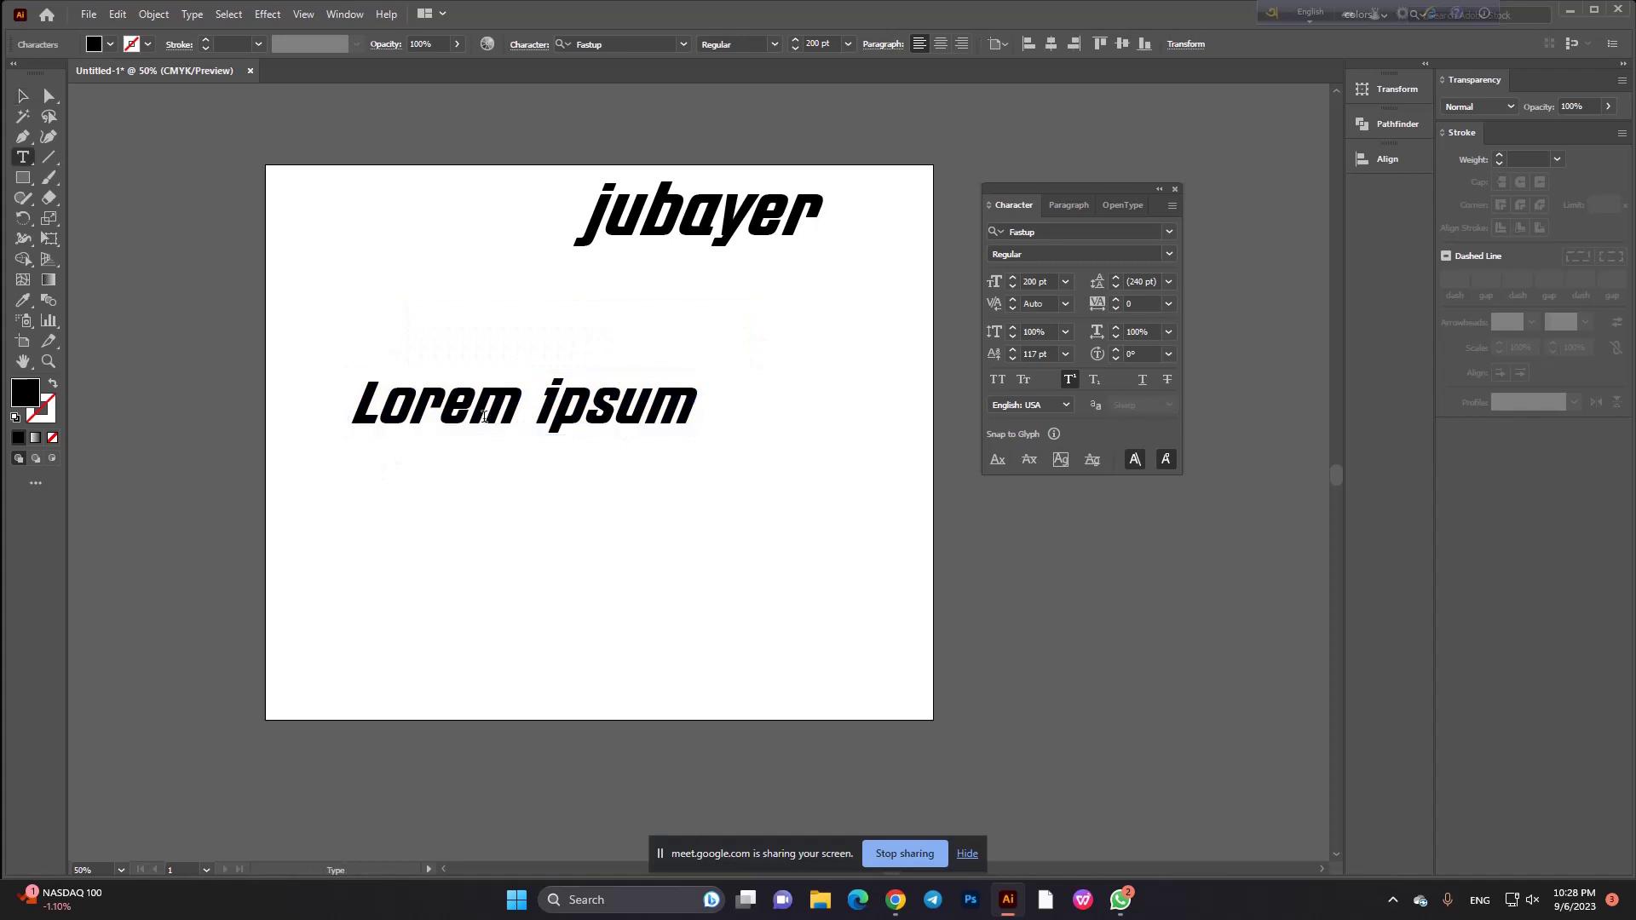
pyautogui.hotkey('ctrl', 'a')
pyautogui.write('a')
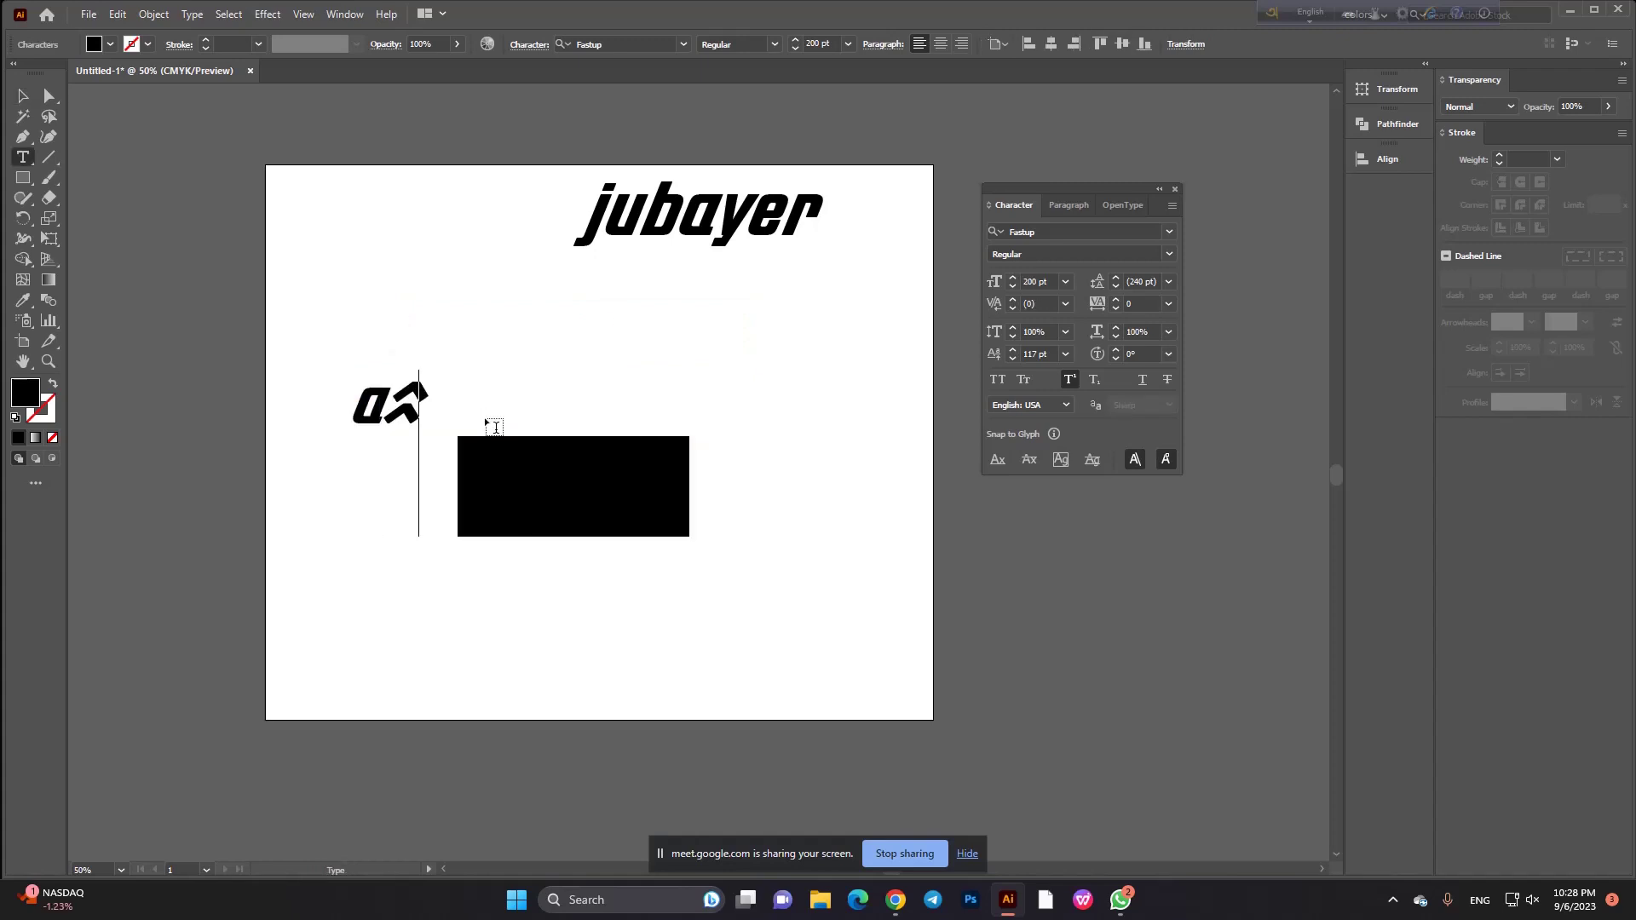
pyautogui.press('BackSpace')
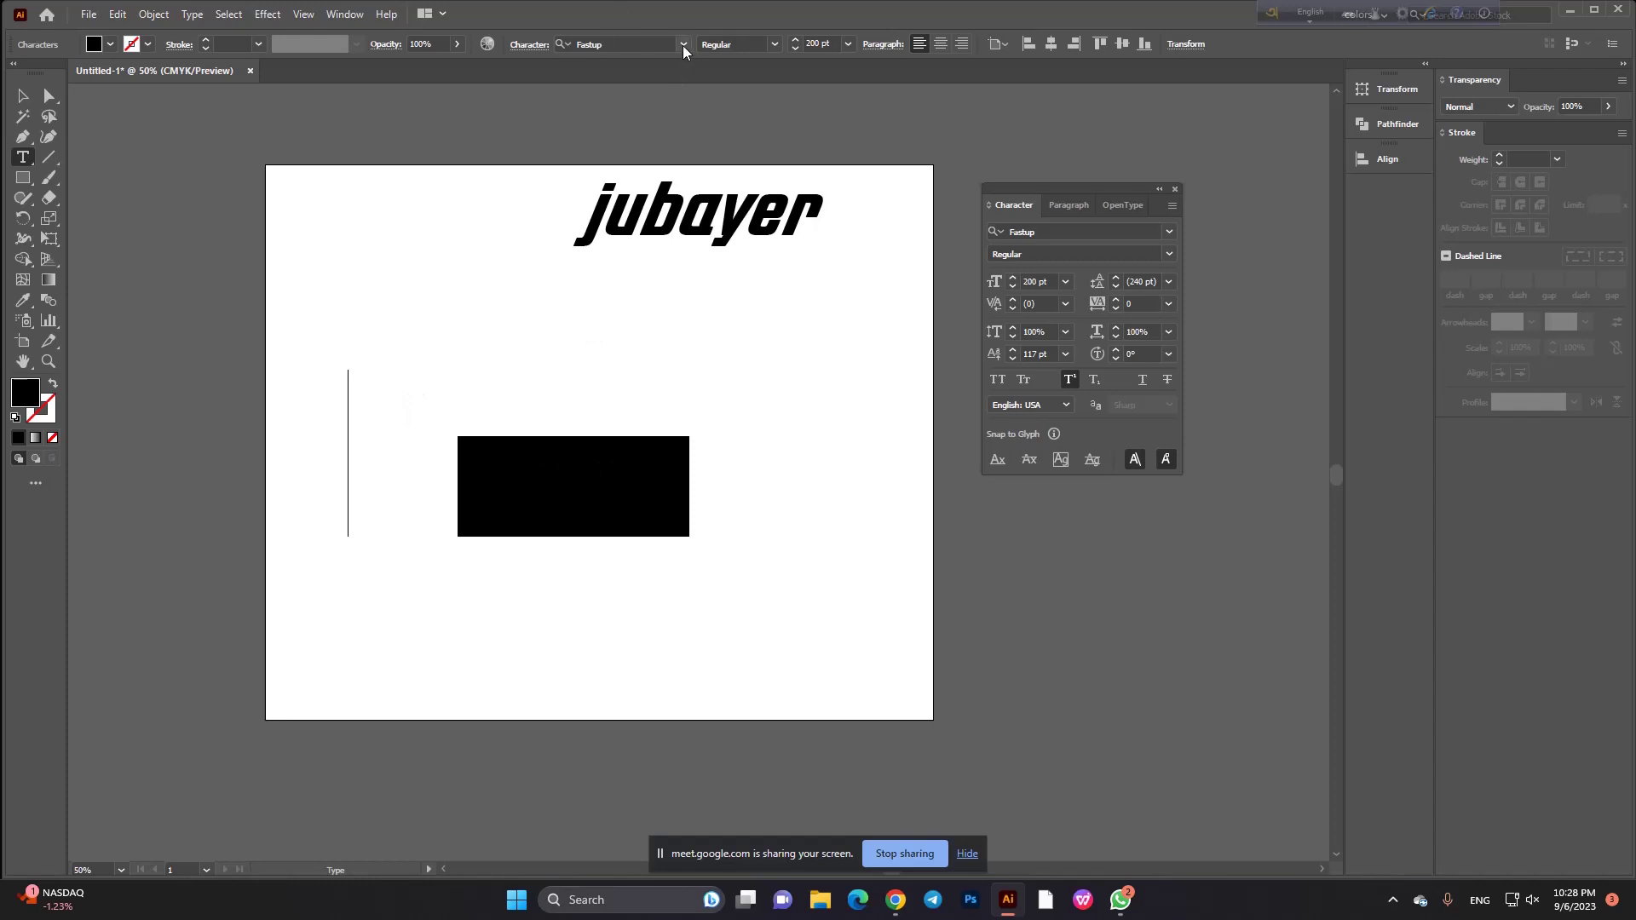
# Set the font to Arial and start a new empty text object at the artboard's left.
pyautogui.click(683, 44)
pyautogui.click(628, 154)
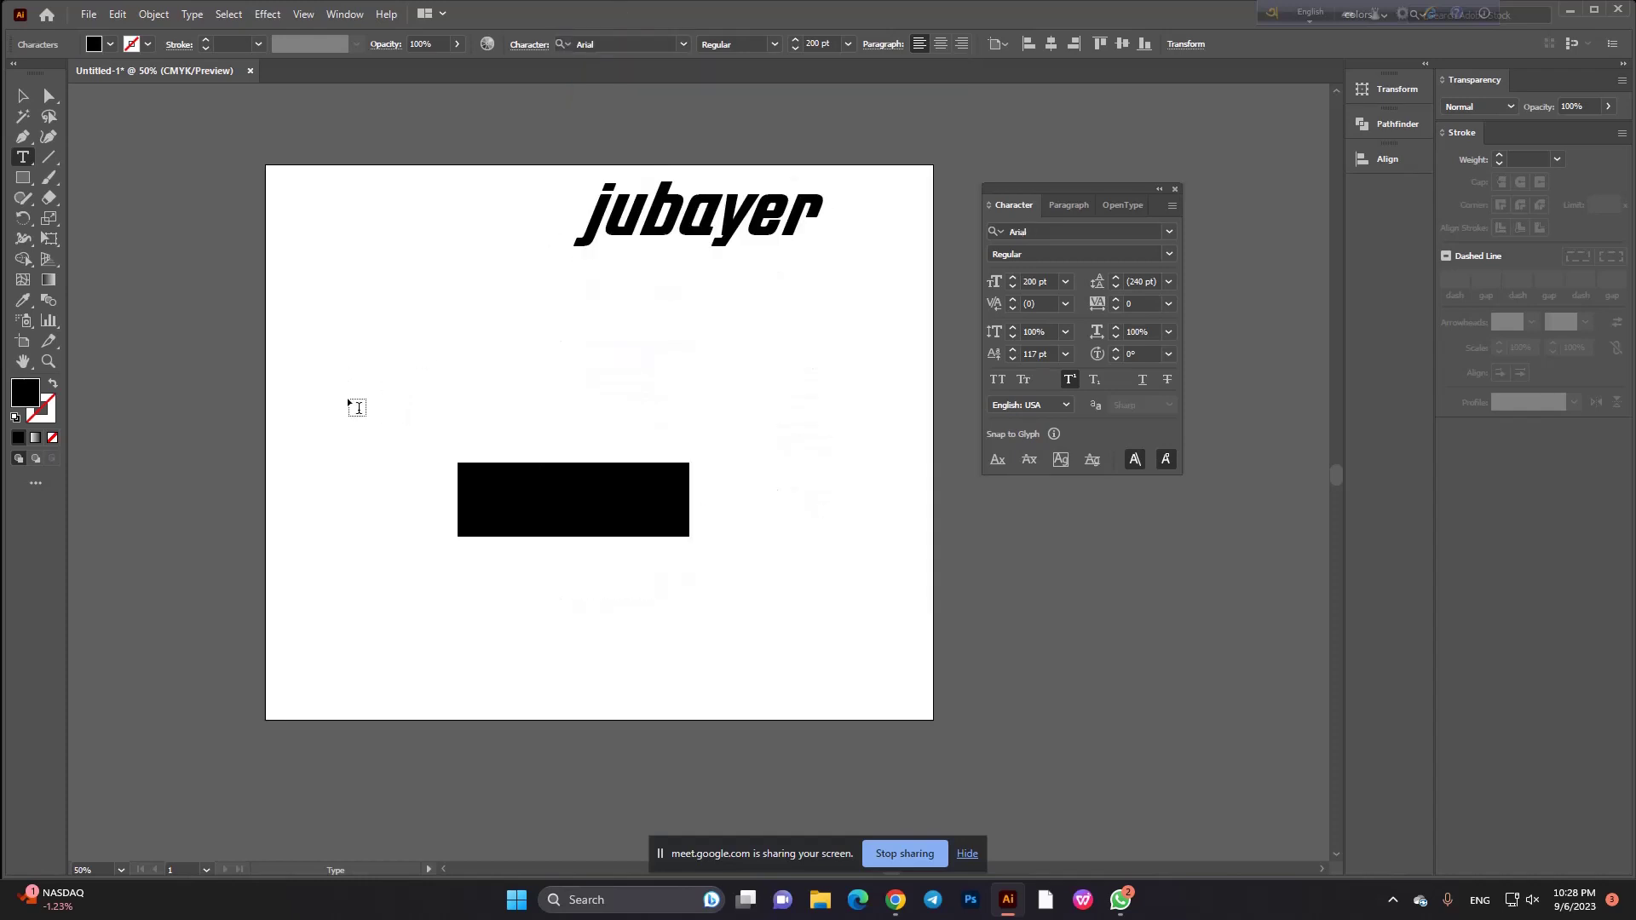
pyautogui.click(357, 407)
pyautogui.press('Escape')
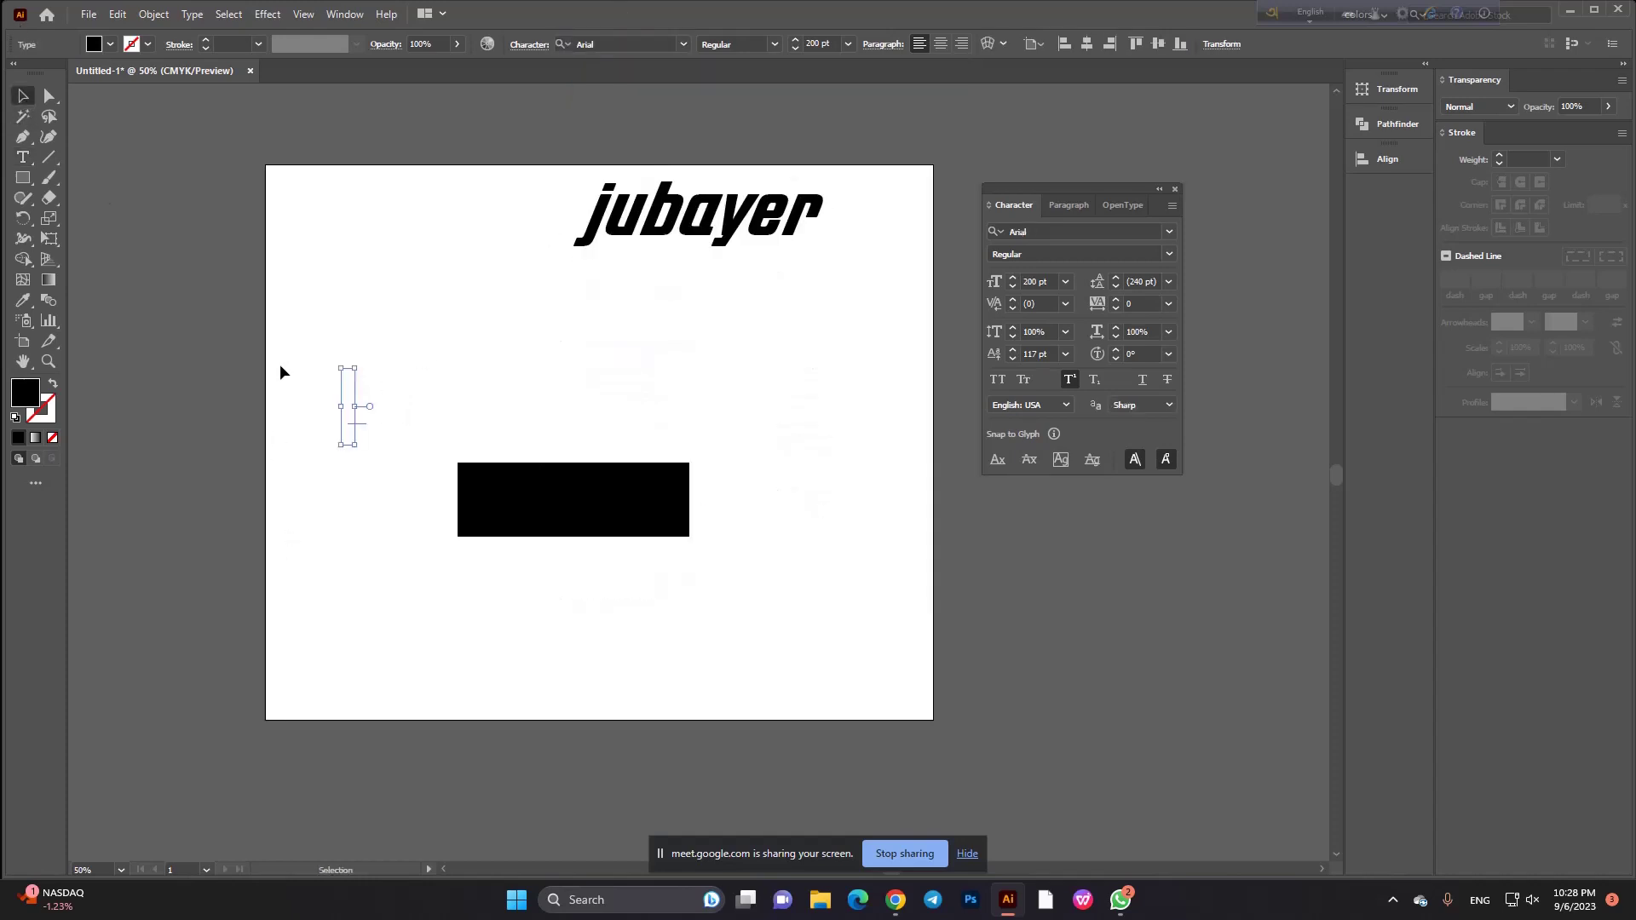
# Discard the empty text object and set the fill colour to None.
pyautogui.click(511, 454)
pyautogui.click(100, 49)
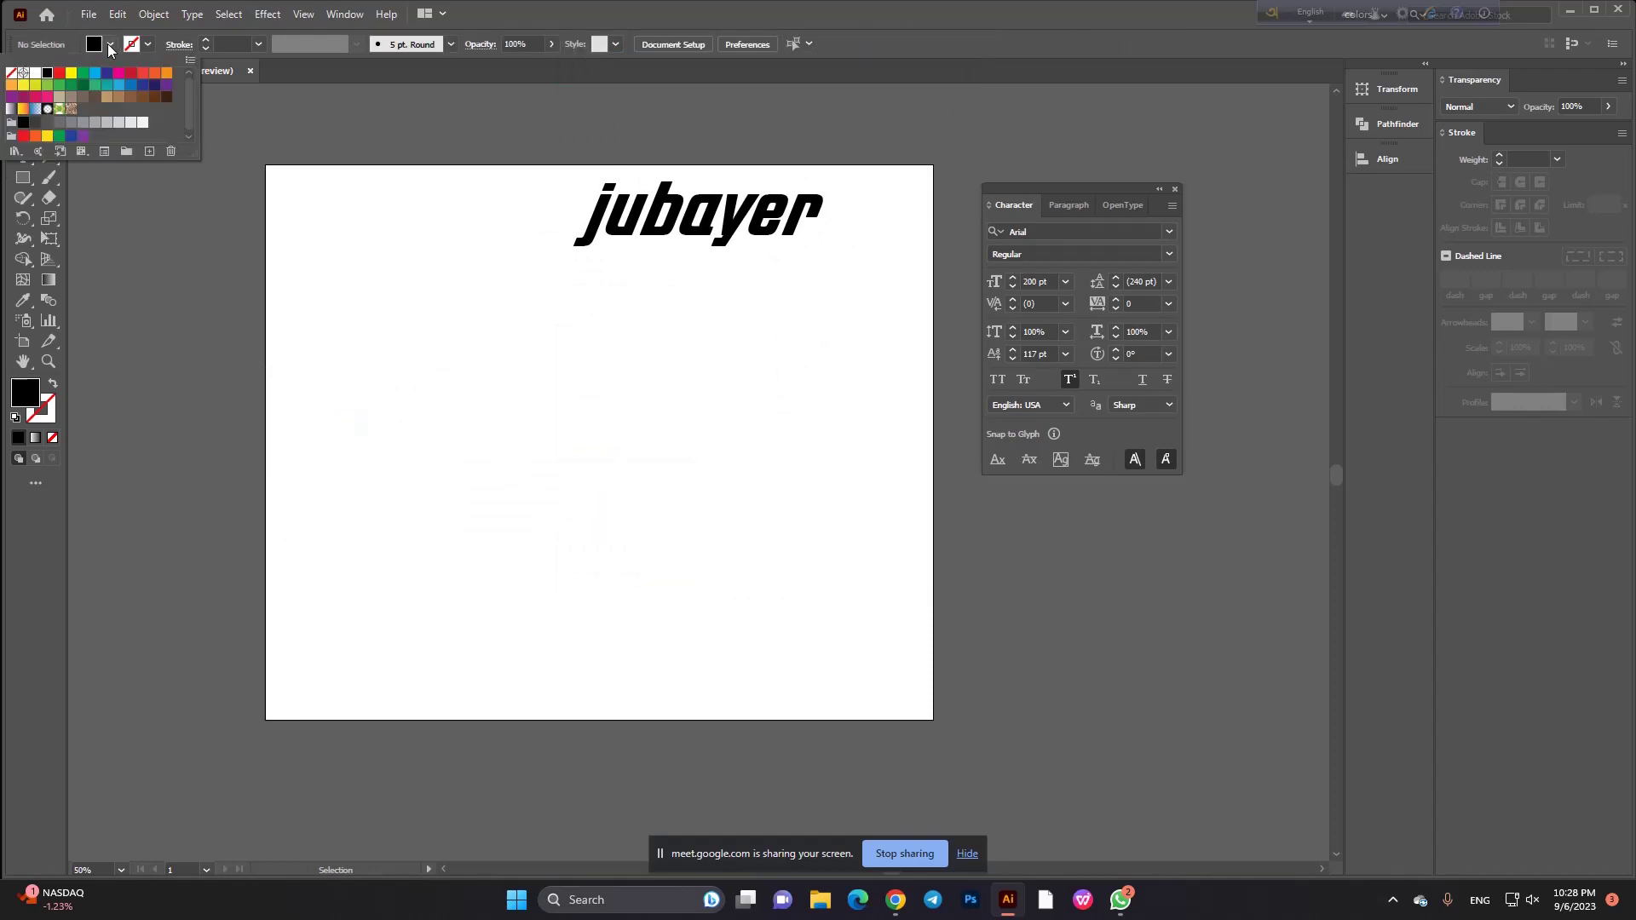
pyautogui.click(11, 73)
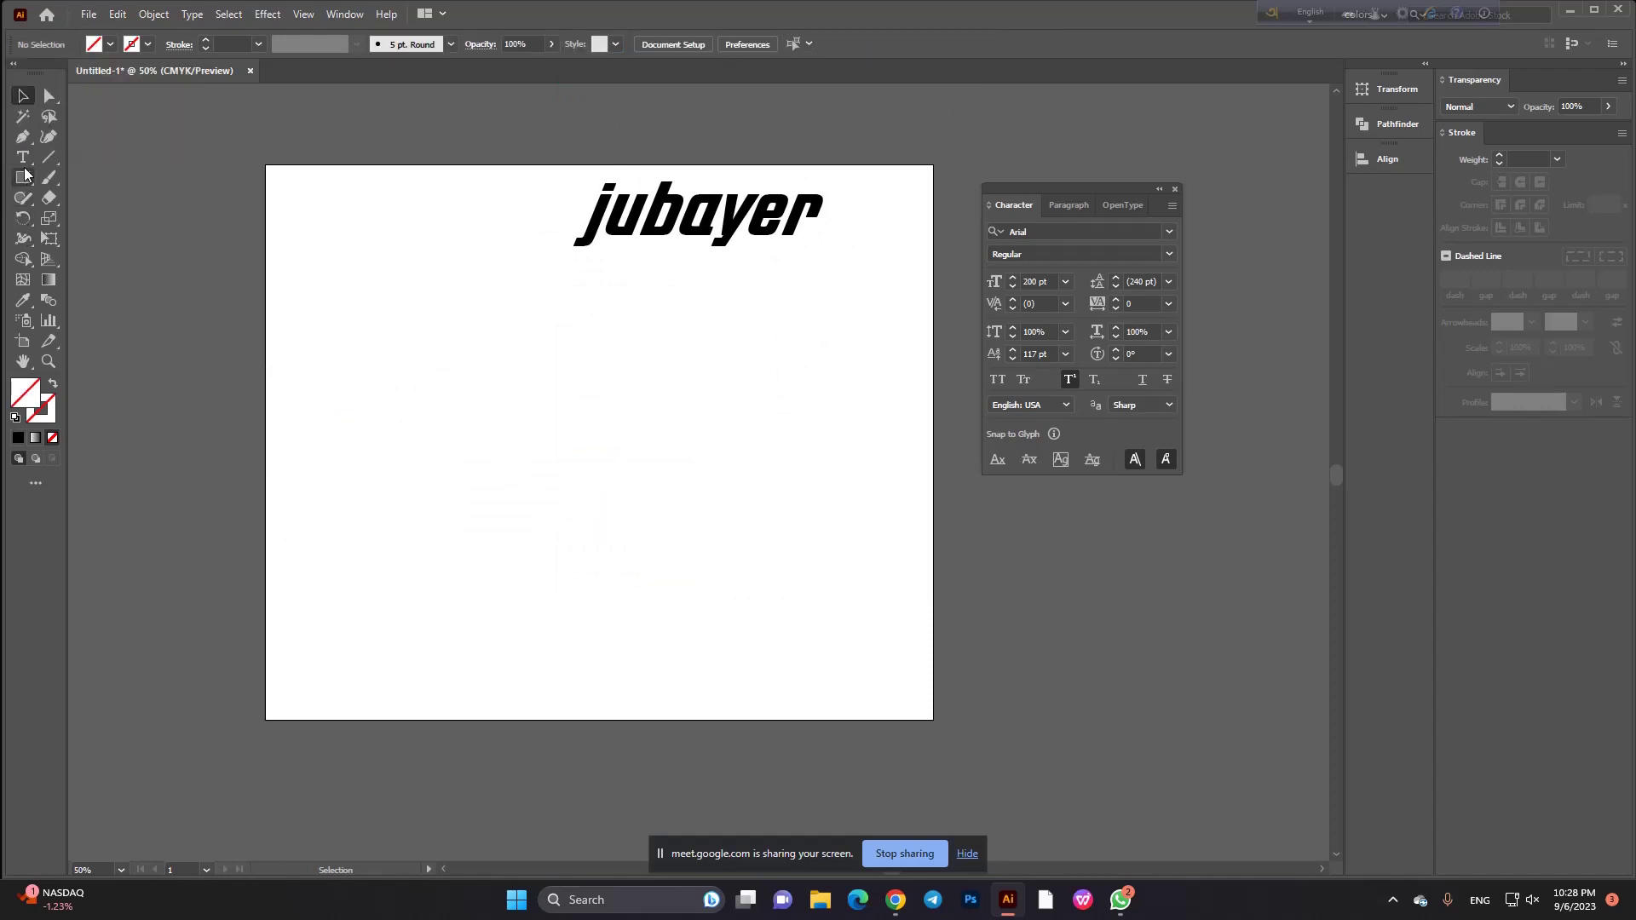
# Place a new text object, move it down, and replace its placeholder with non-superscript a2.
pyautogui.click(23, 157)
pyautogui.click(69, 166)
pyautogui.click(392, 388)
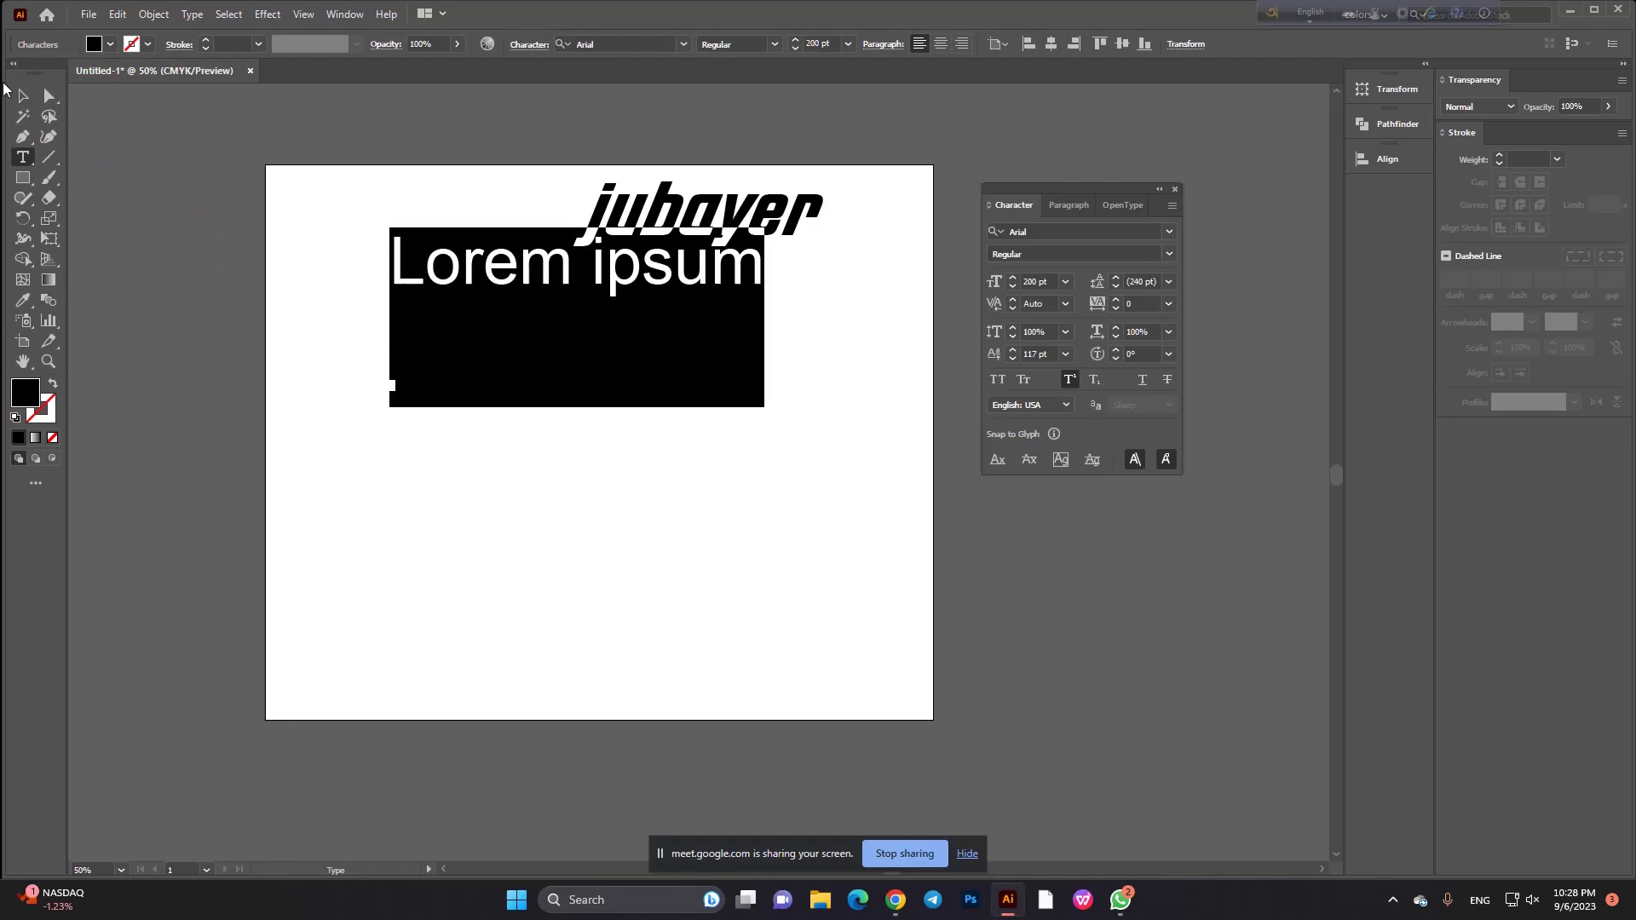
pyautogui.click(23, 96)
pyautogui.moveTo(609, 290); pyautogui.dragTo(601, 448)
pyautogui.doubleClick(524, 433)
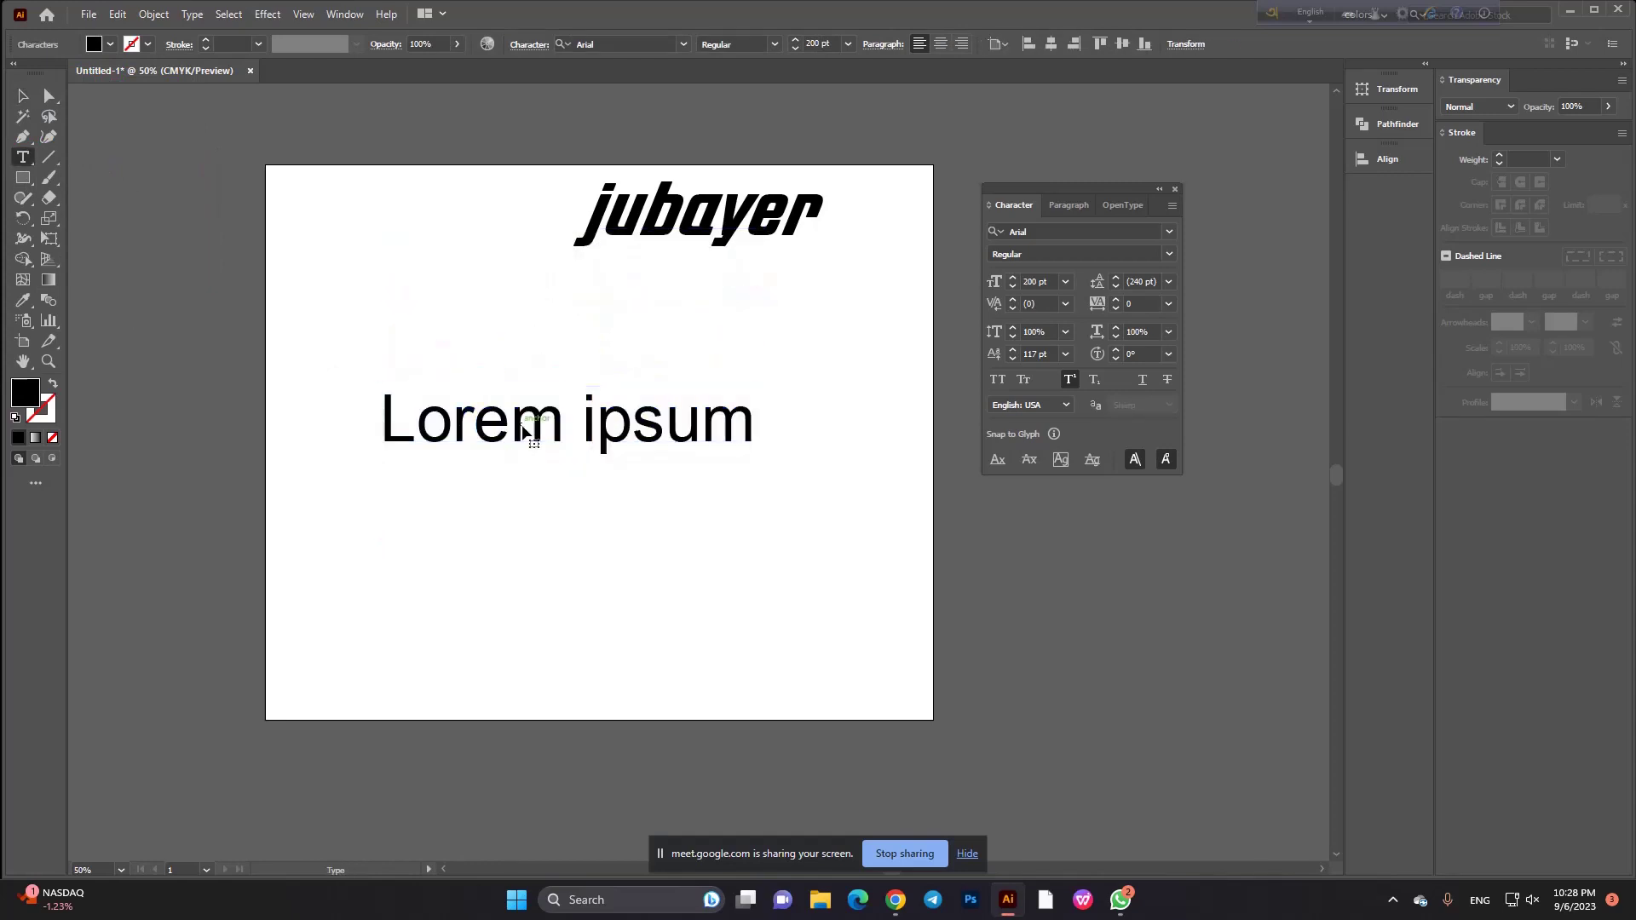
pyautogui.hotkey('ctrl', 'a')
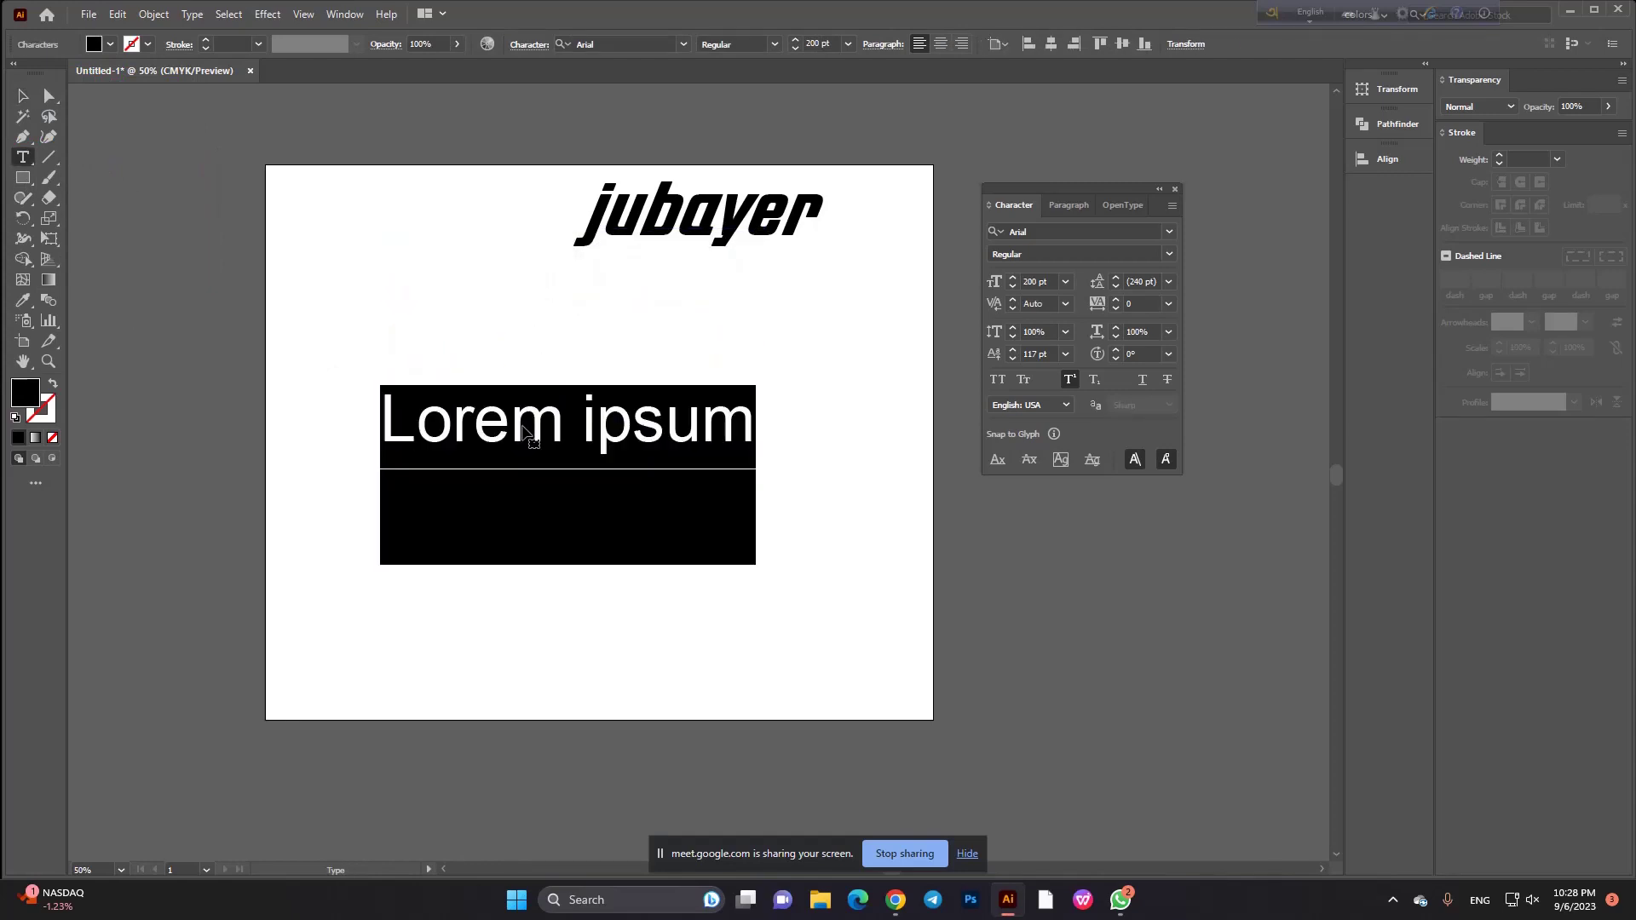
pyautogui.write('a2')
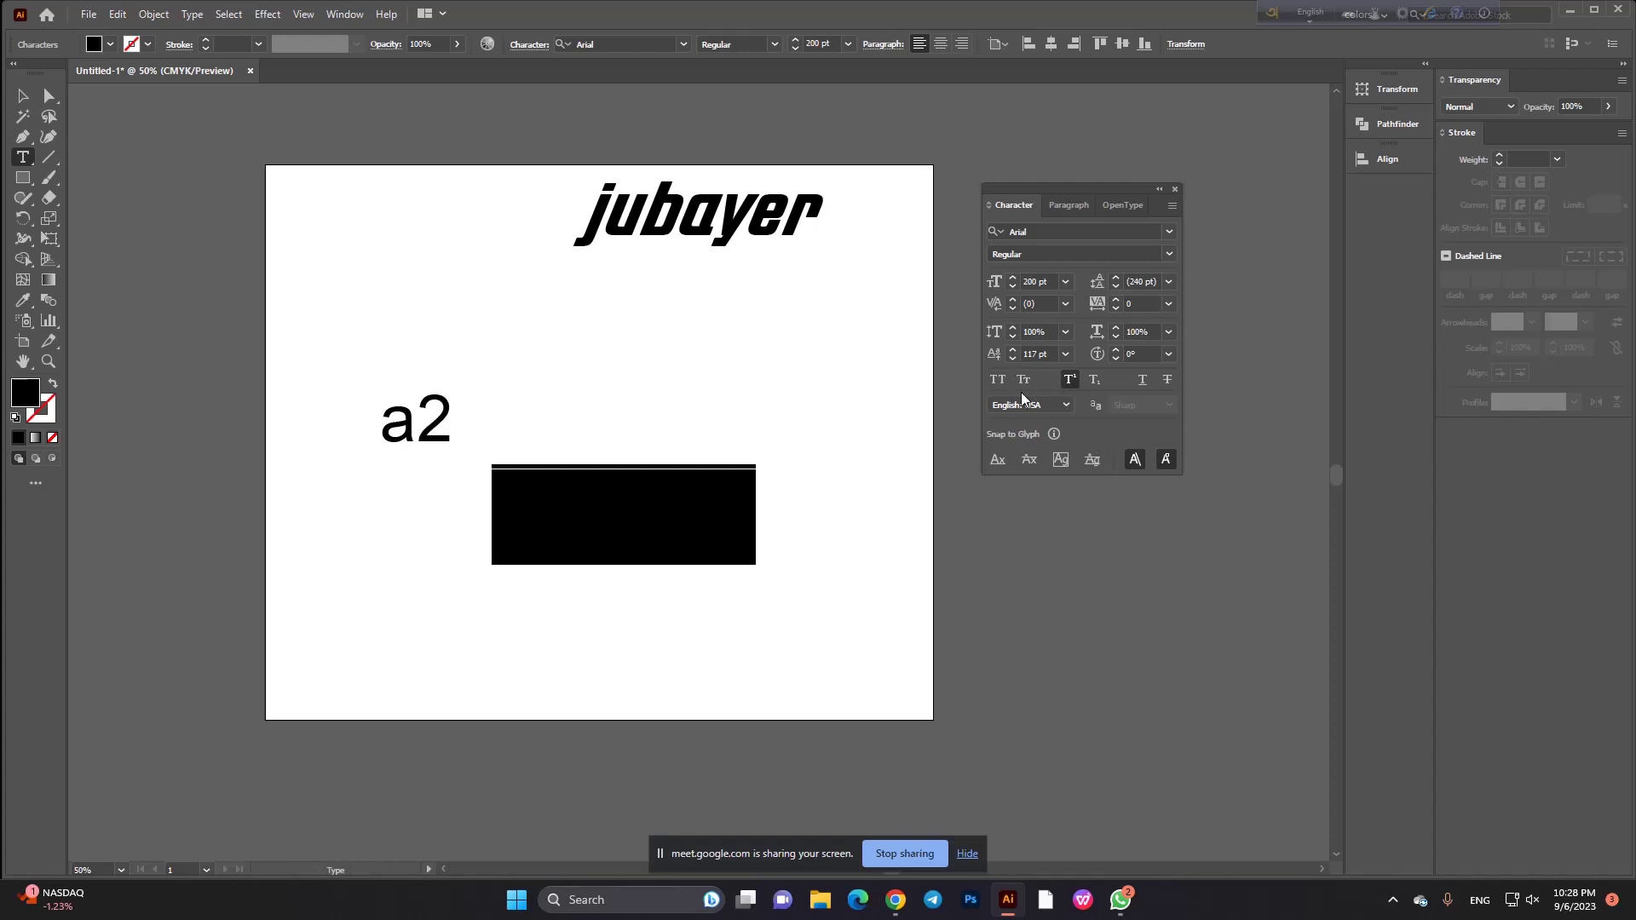
pyautogui.click(1070, 380)
pyautogui.press('Escape')
# Delete the a2 text object.
pyautogui.click(763, 600)
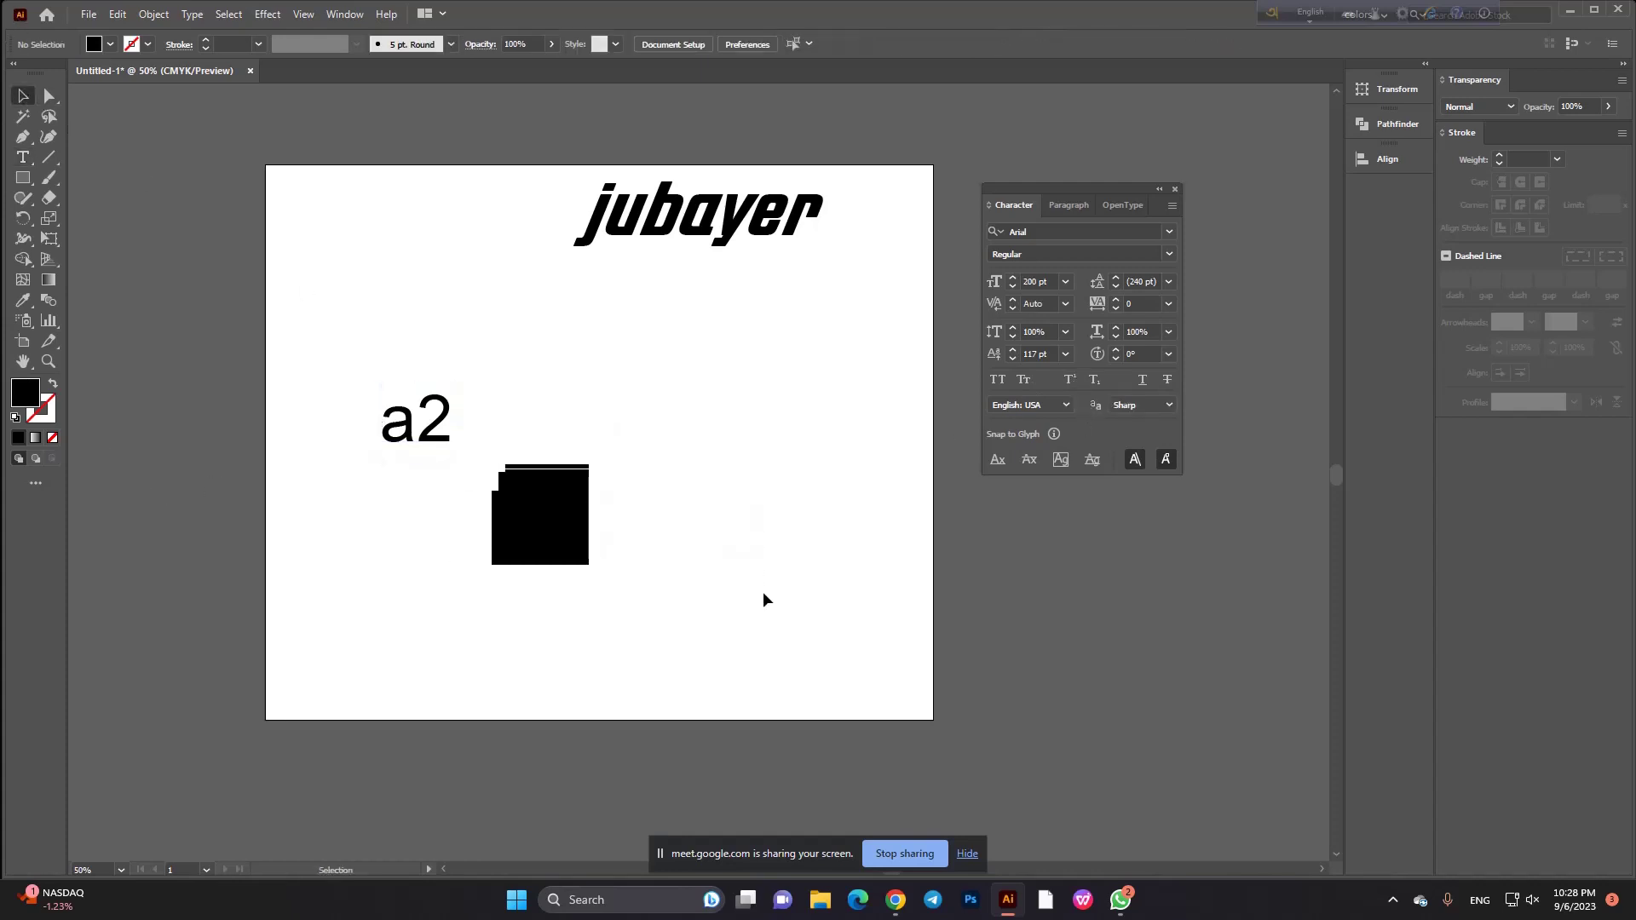
pyautogui.click(422, 422)
pyautogui.press('Delete')
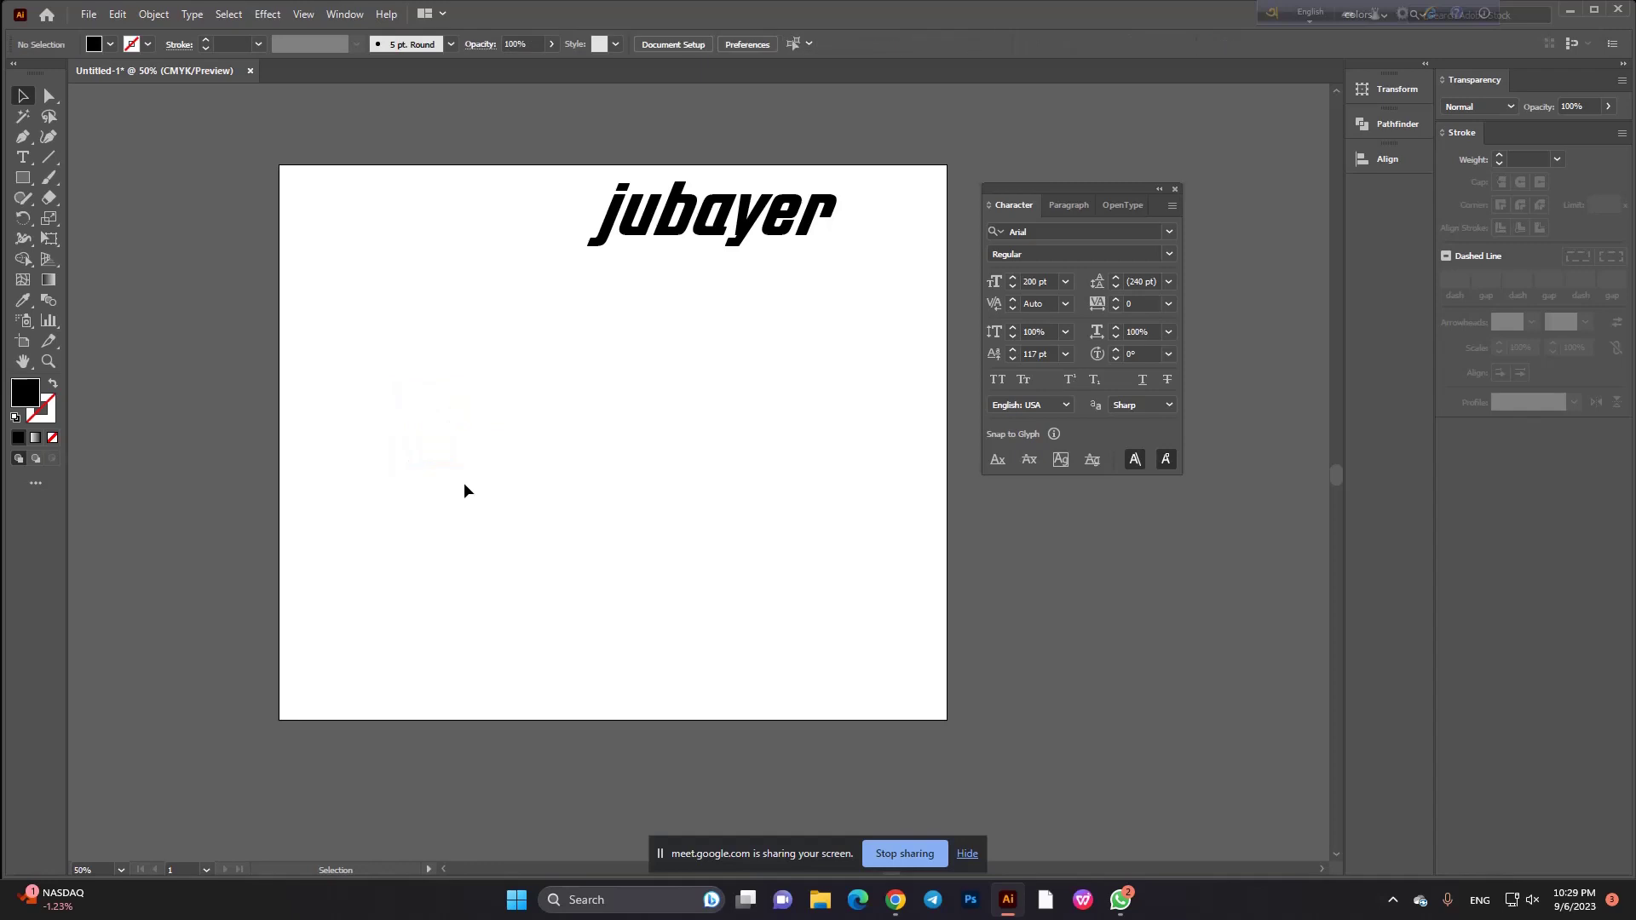
# Place another text object at the left and type a2+2ab+bi over the placeholder.
pyautogui.moveTo(23, 157); pyautogui.dragTo(58, 159)
pyautogui.click(546, 422)
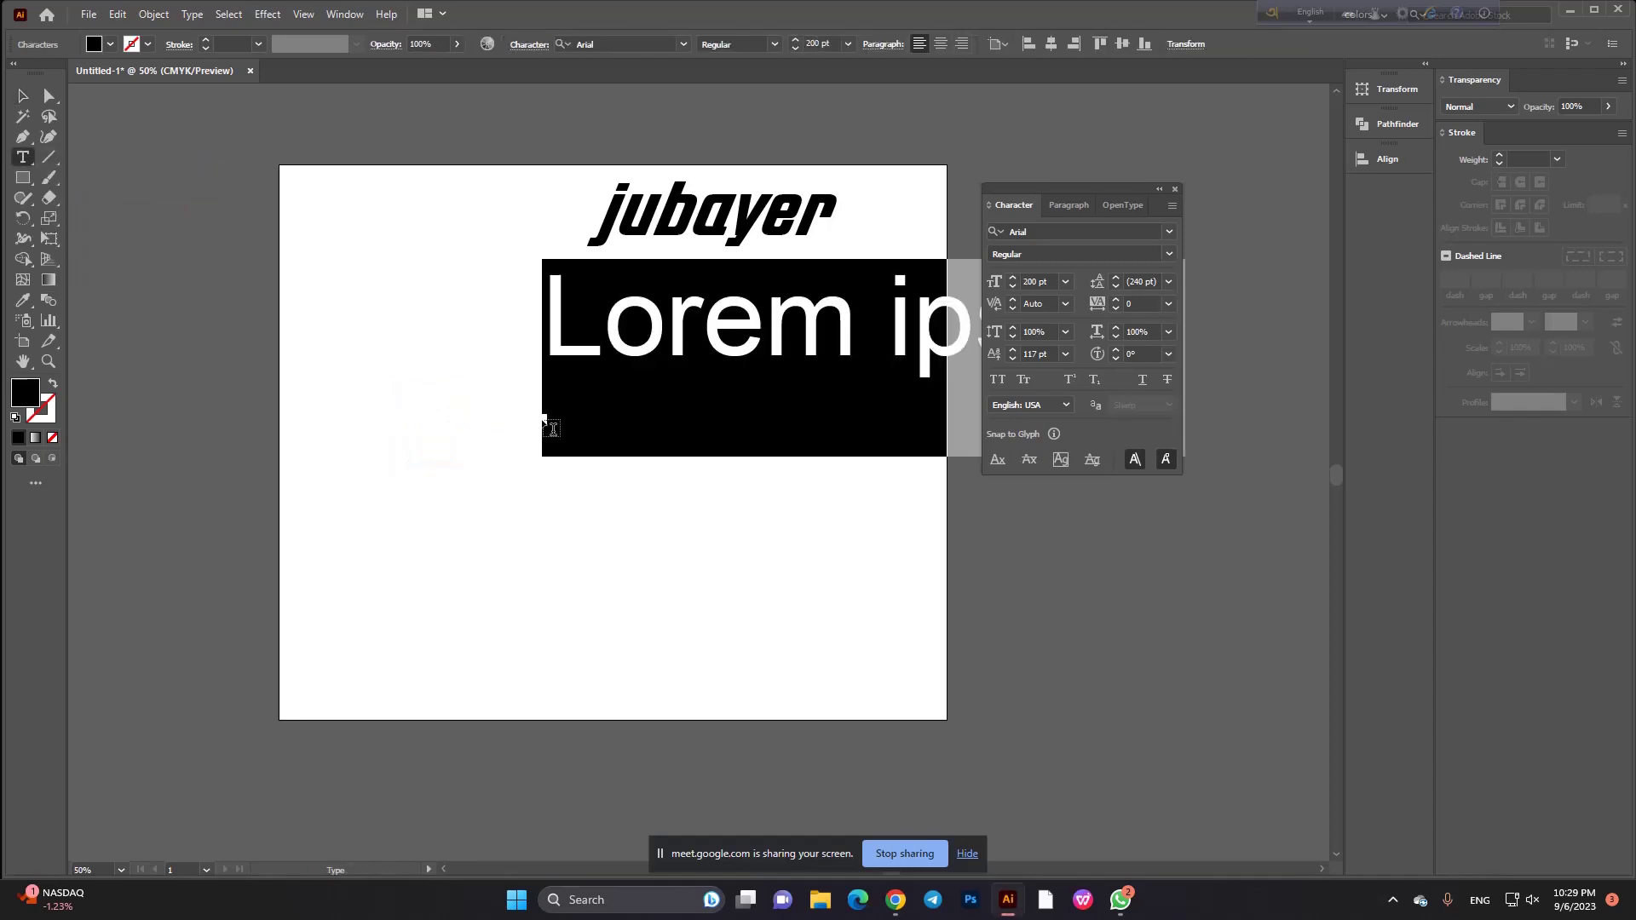
pyautogui.click(23, 95)
pyautogui.moveTo(794, 346); pyautogui.dragTo(487, 423)
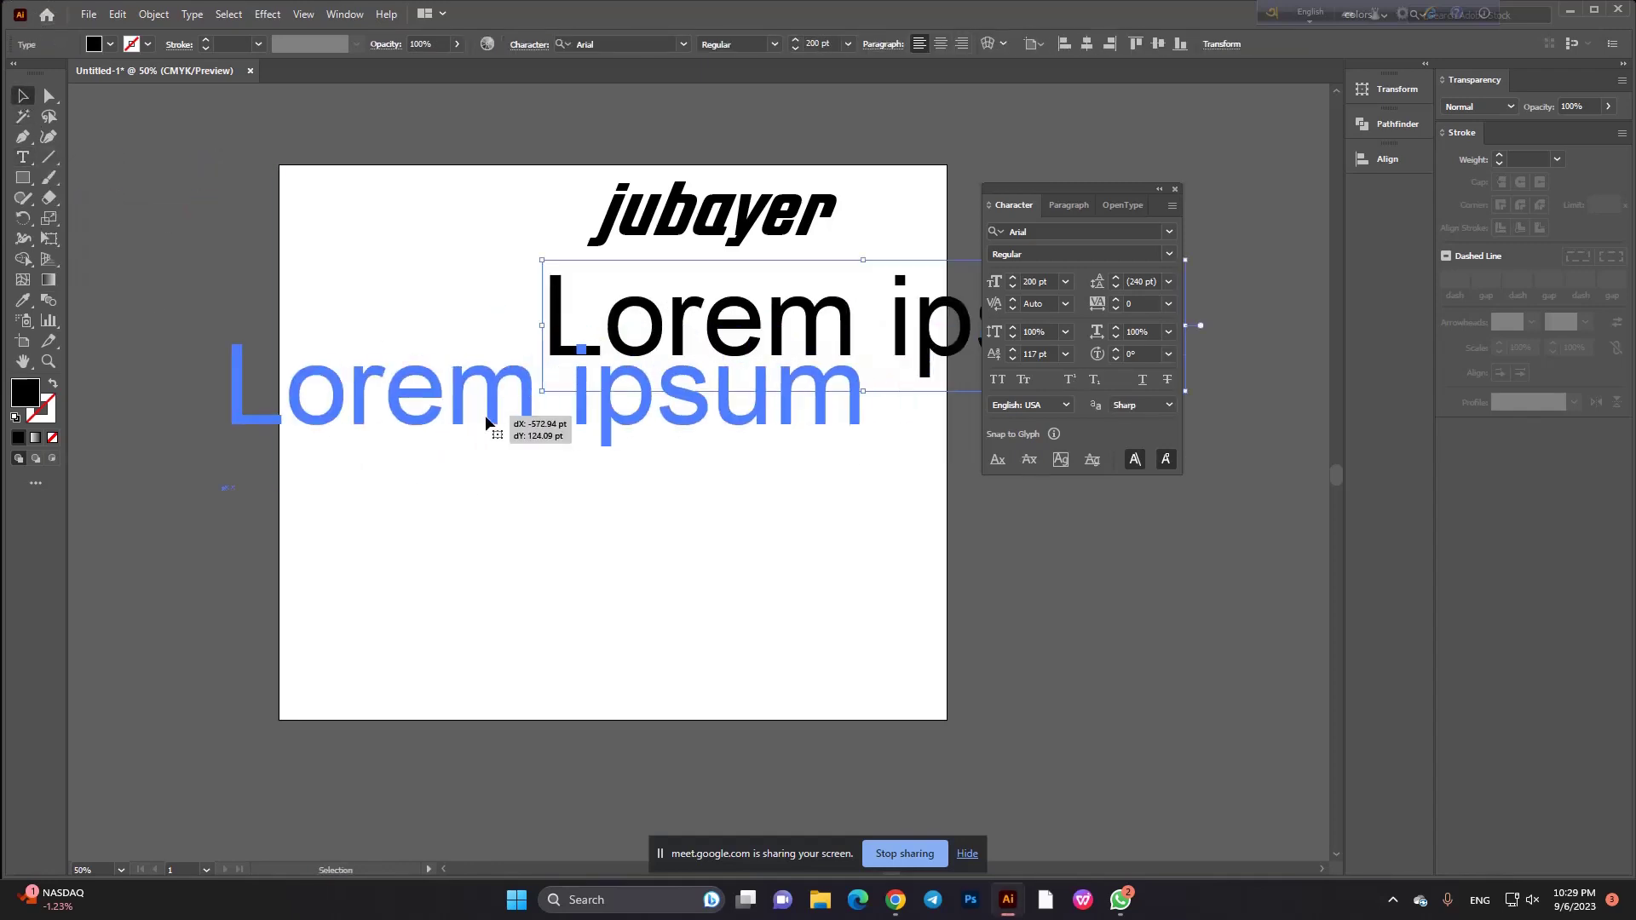
pyautogui.tripleClick(521, 413)
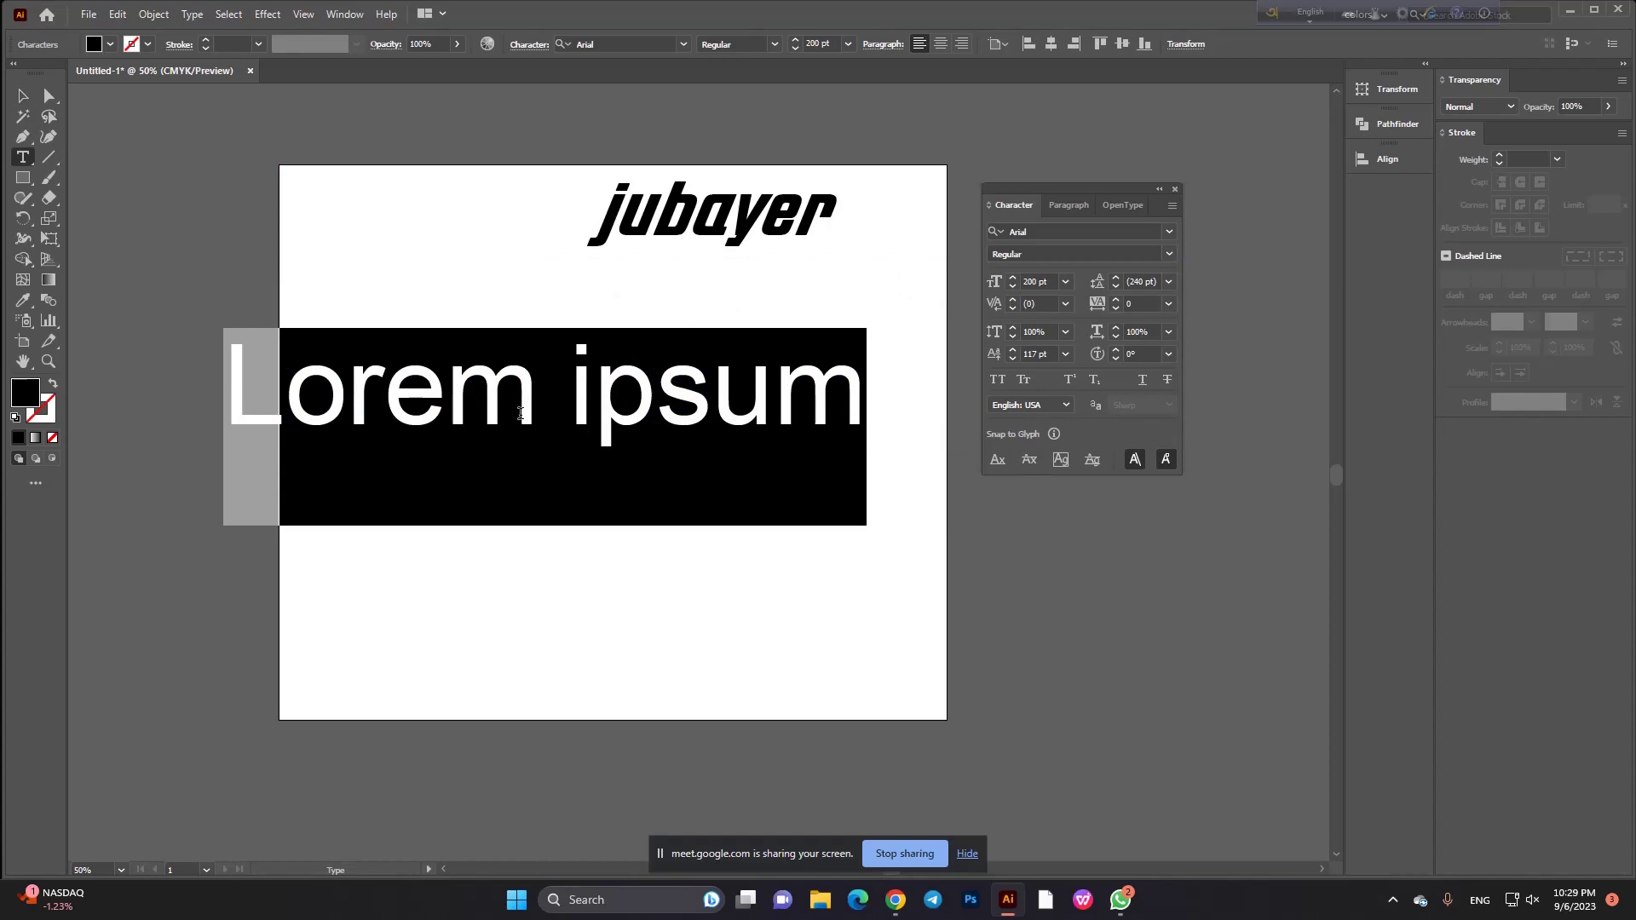
pyautogui.write('a2')
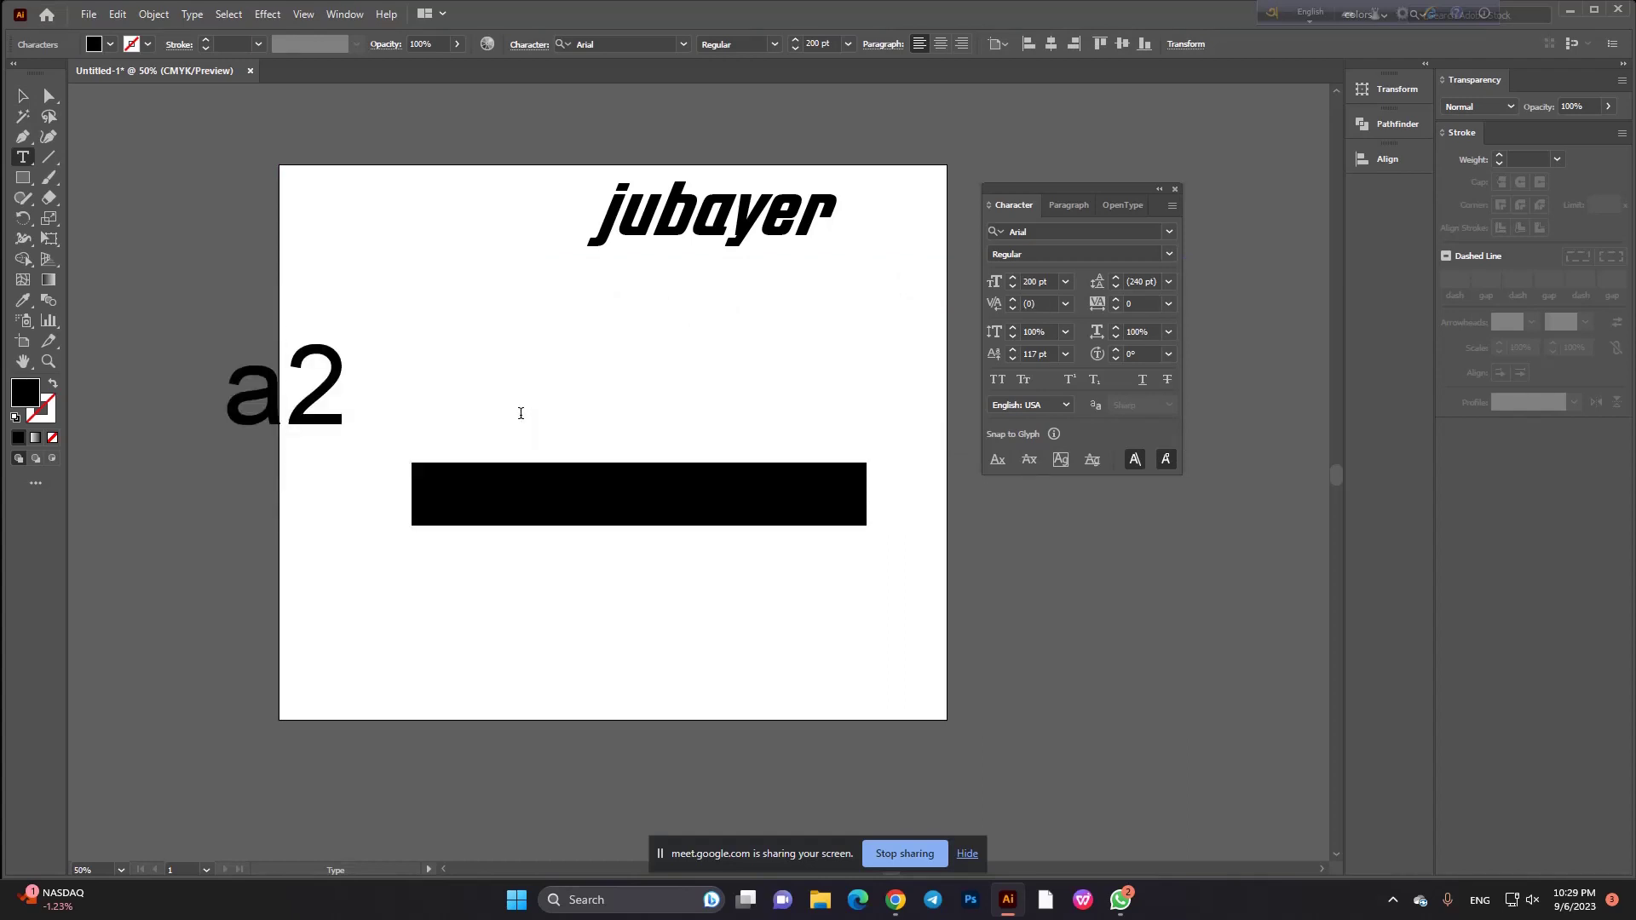
pyautogui.write('+2')
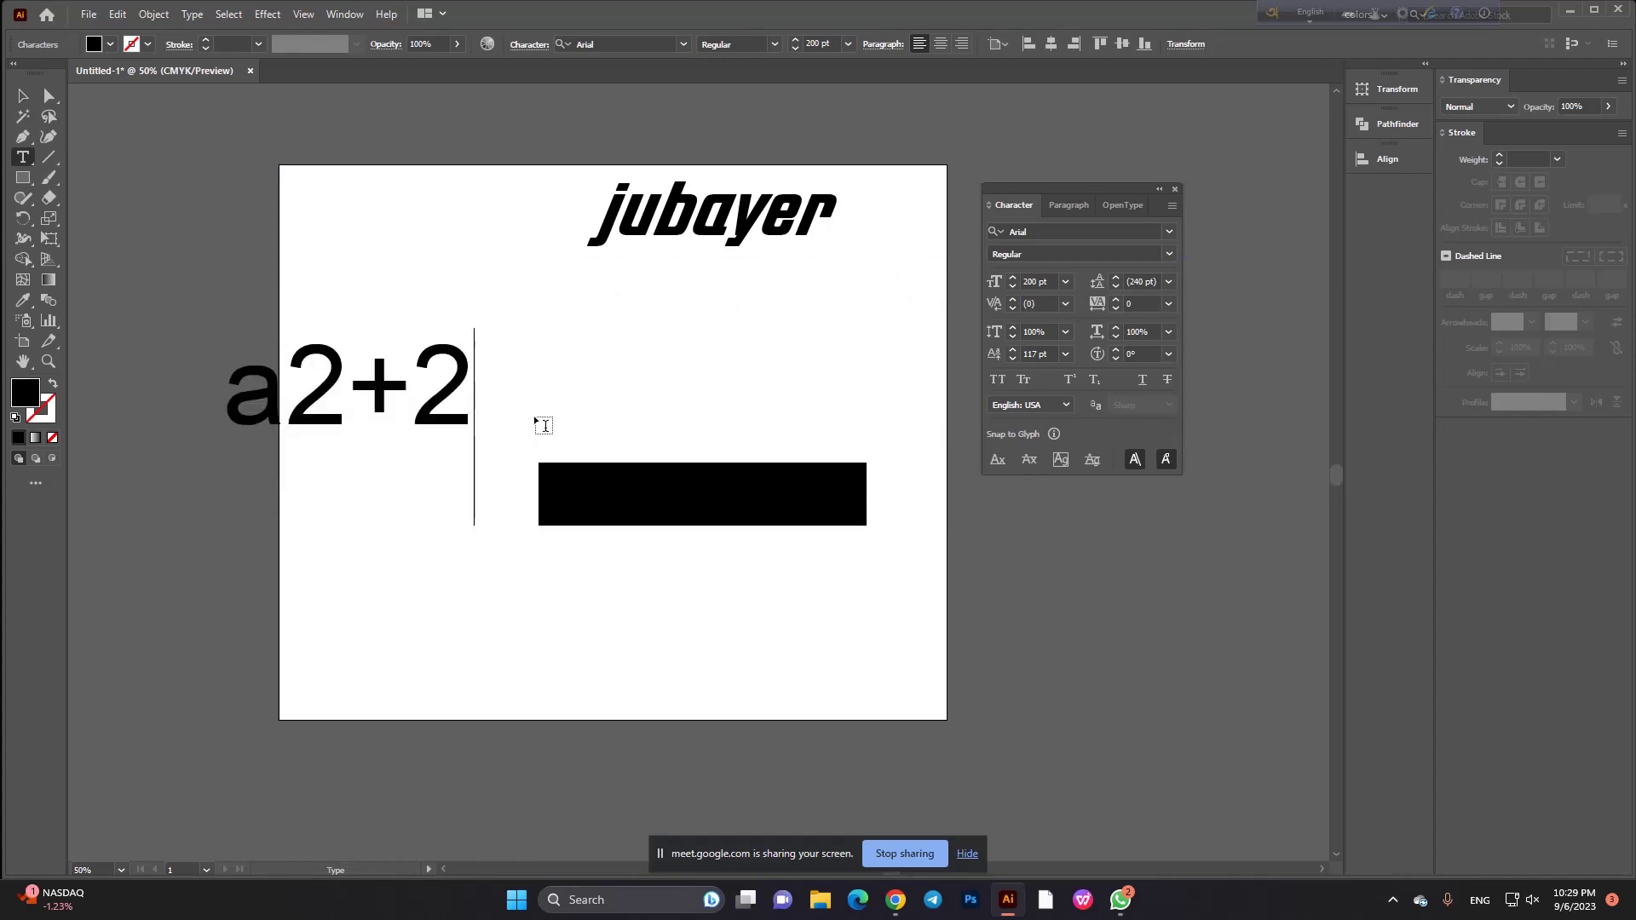
pyautogui.write('ab')
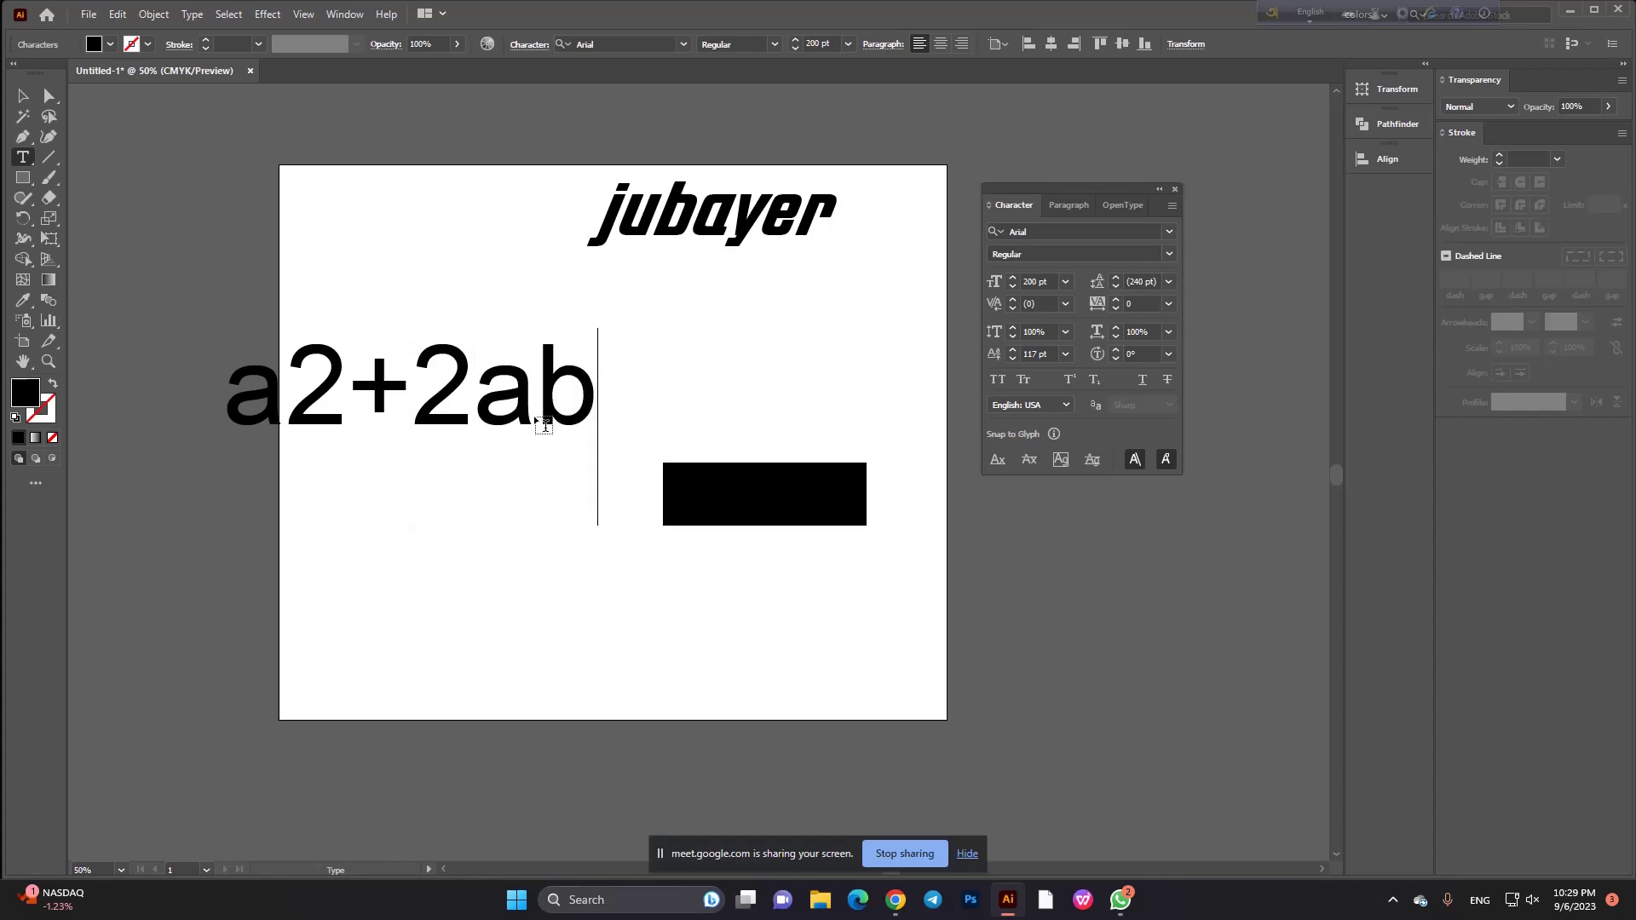
pyautogui.write('+bi')
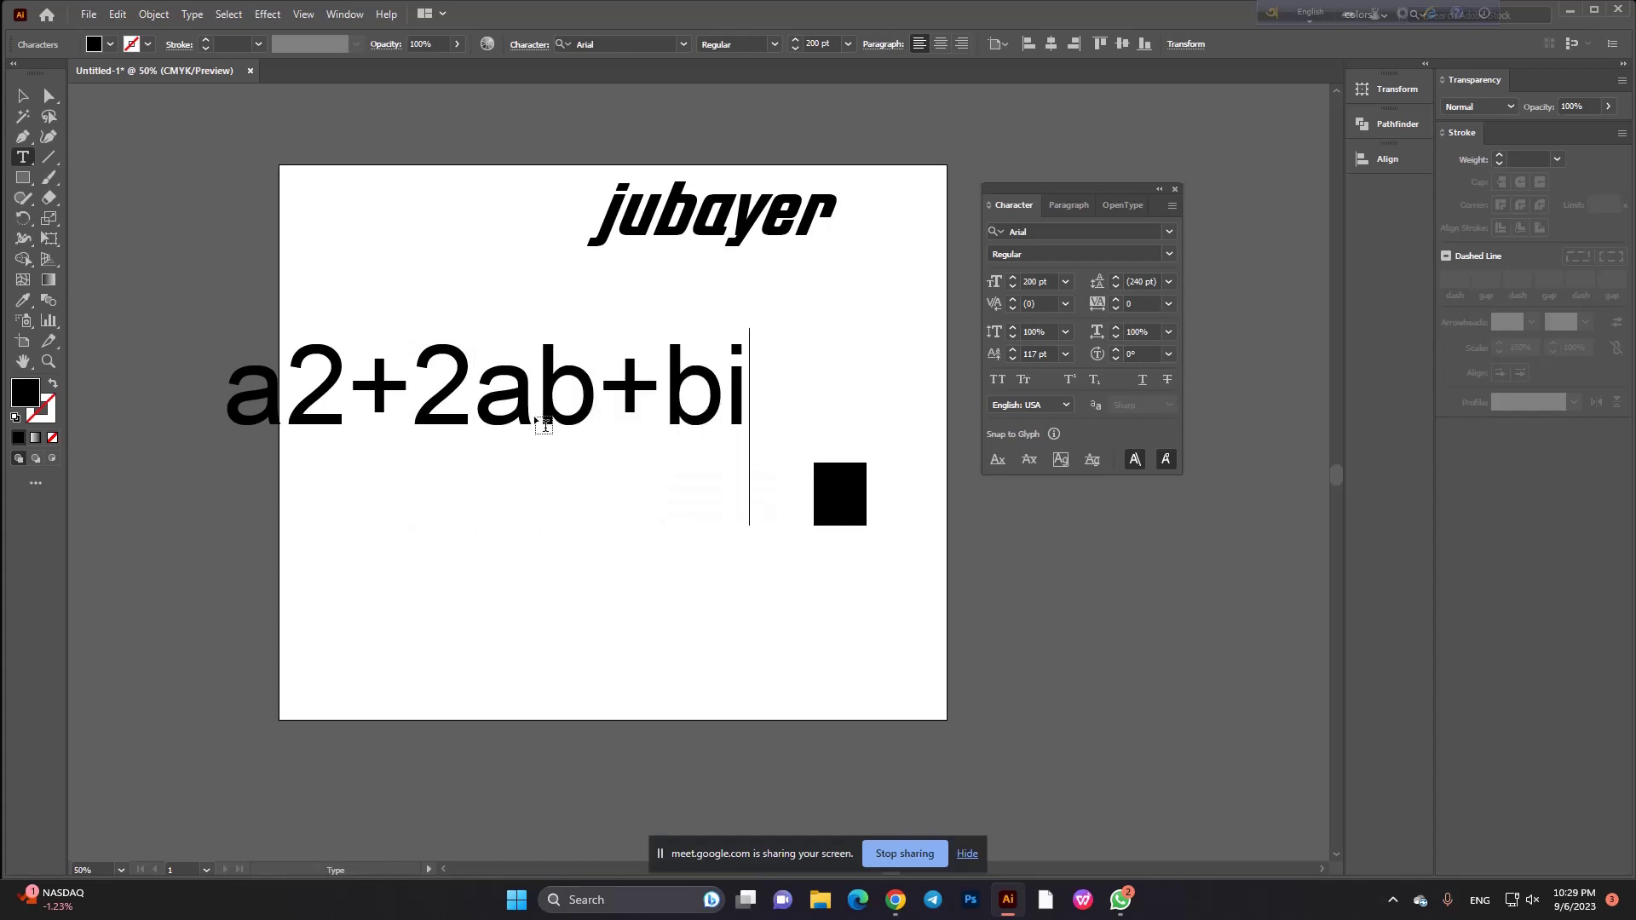
# Correct the trailing typo so the text reads a2+2ab+b2.
pyautogui.press('BackSpace')
pyautogui.write('2')
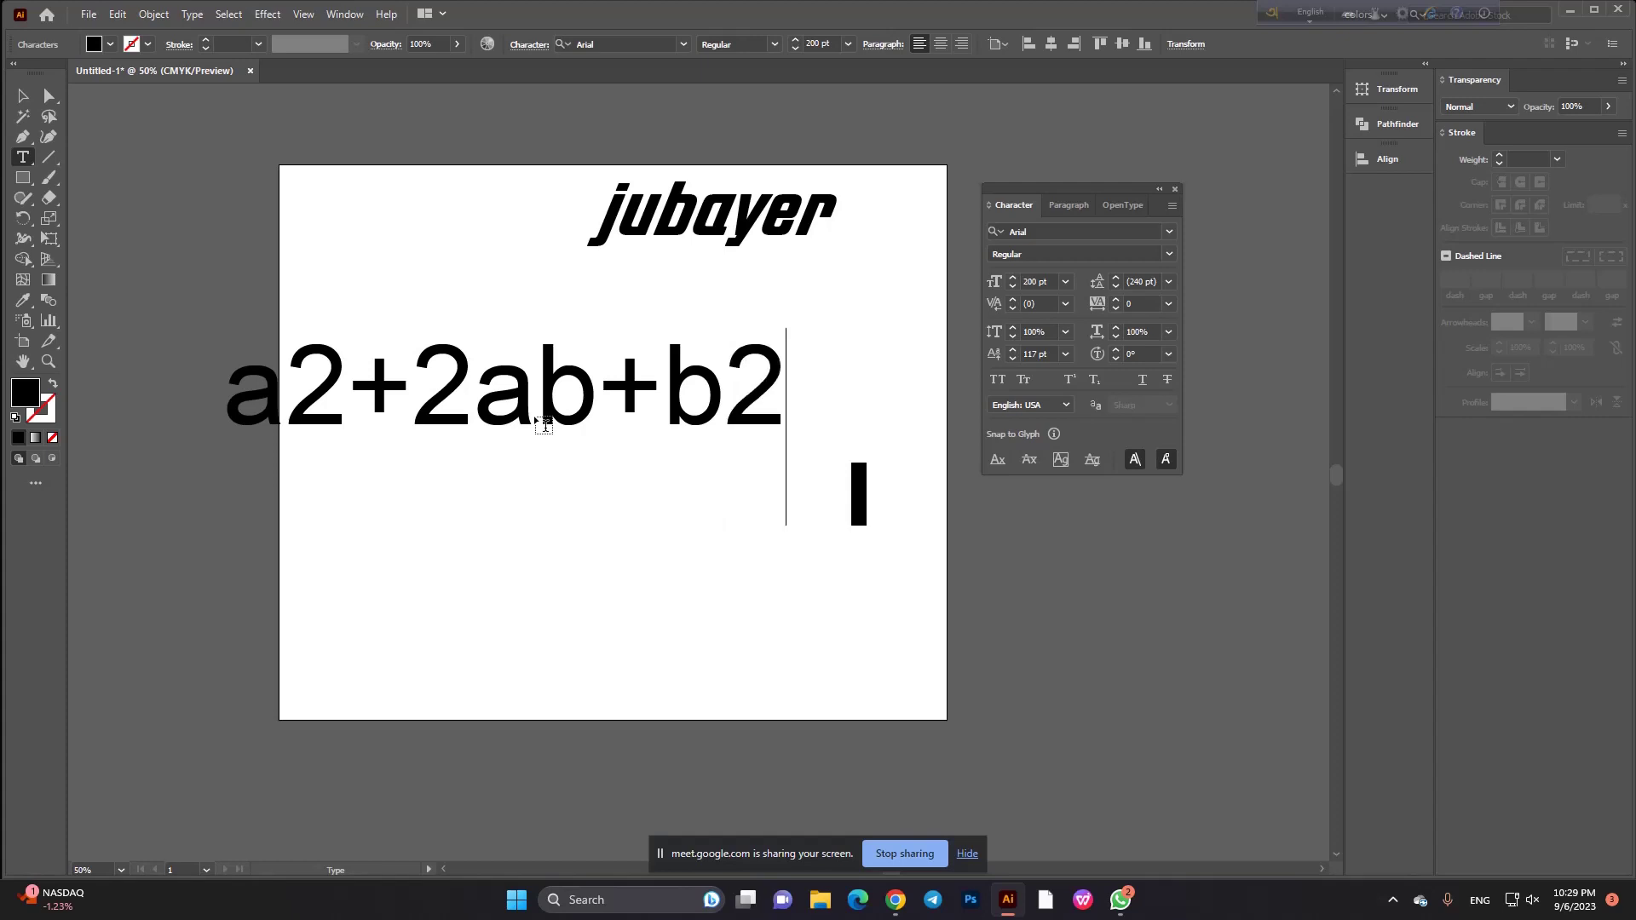
pyautogui.press('Escape')
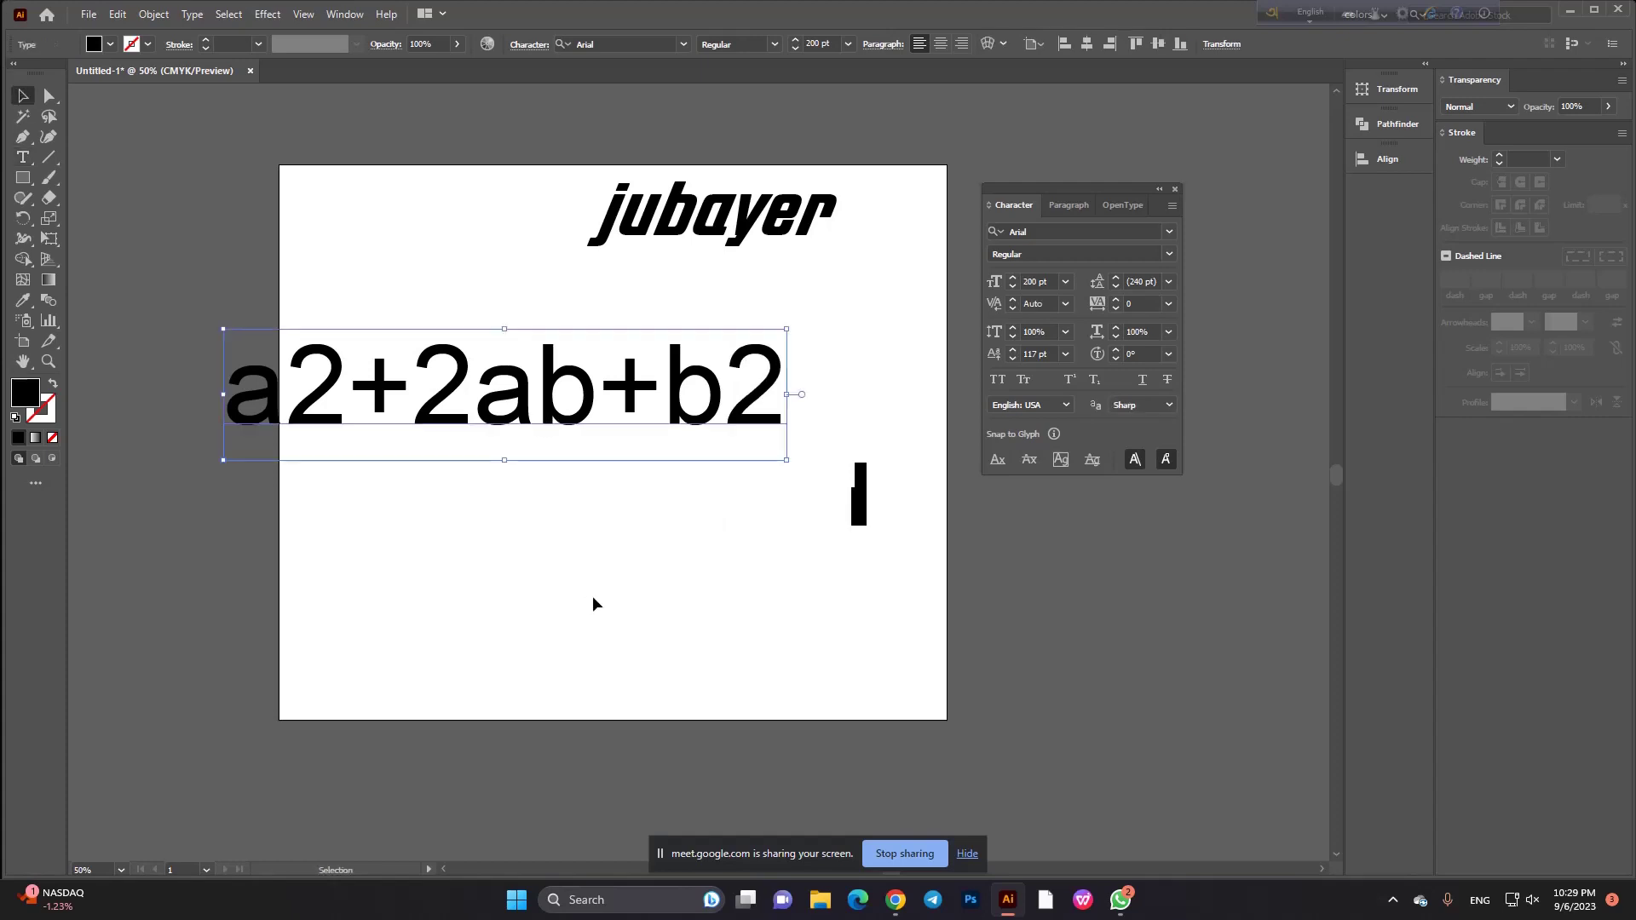
# Shrink the formula slightly and move it below jubayer toward the centre.
pyautogui.moveTo(765, 459)
pyautogui.mouseDown()
pyautogui.moveTo(860, 433)
pyautogui.moveTo(792, 413)
pyautogui.mouseUp()
pyautogui.moveTo(668, 404); pyautogui.dragTo(697, 442)
pyautogui.hotkey('ctrl', '+')
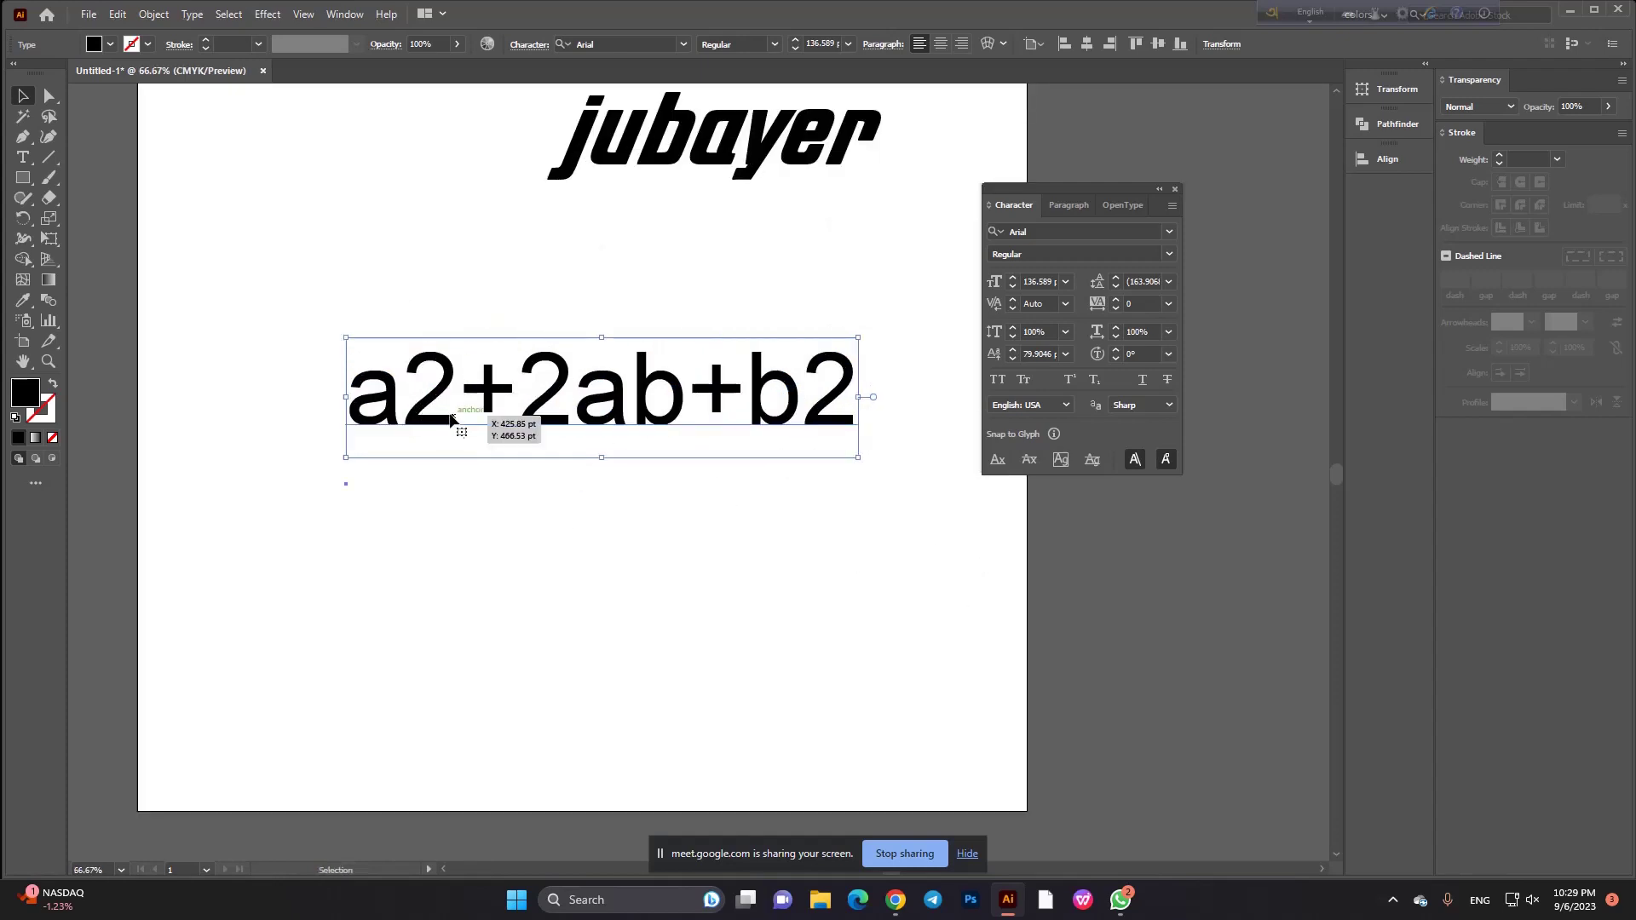
pyautogui.click(878, 506)
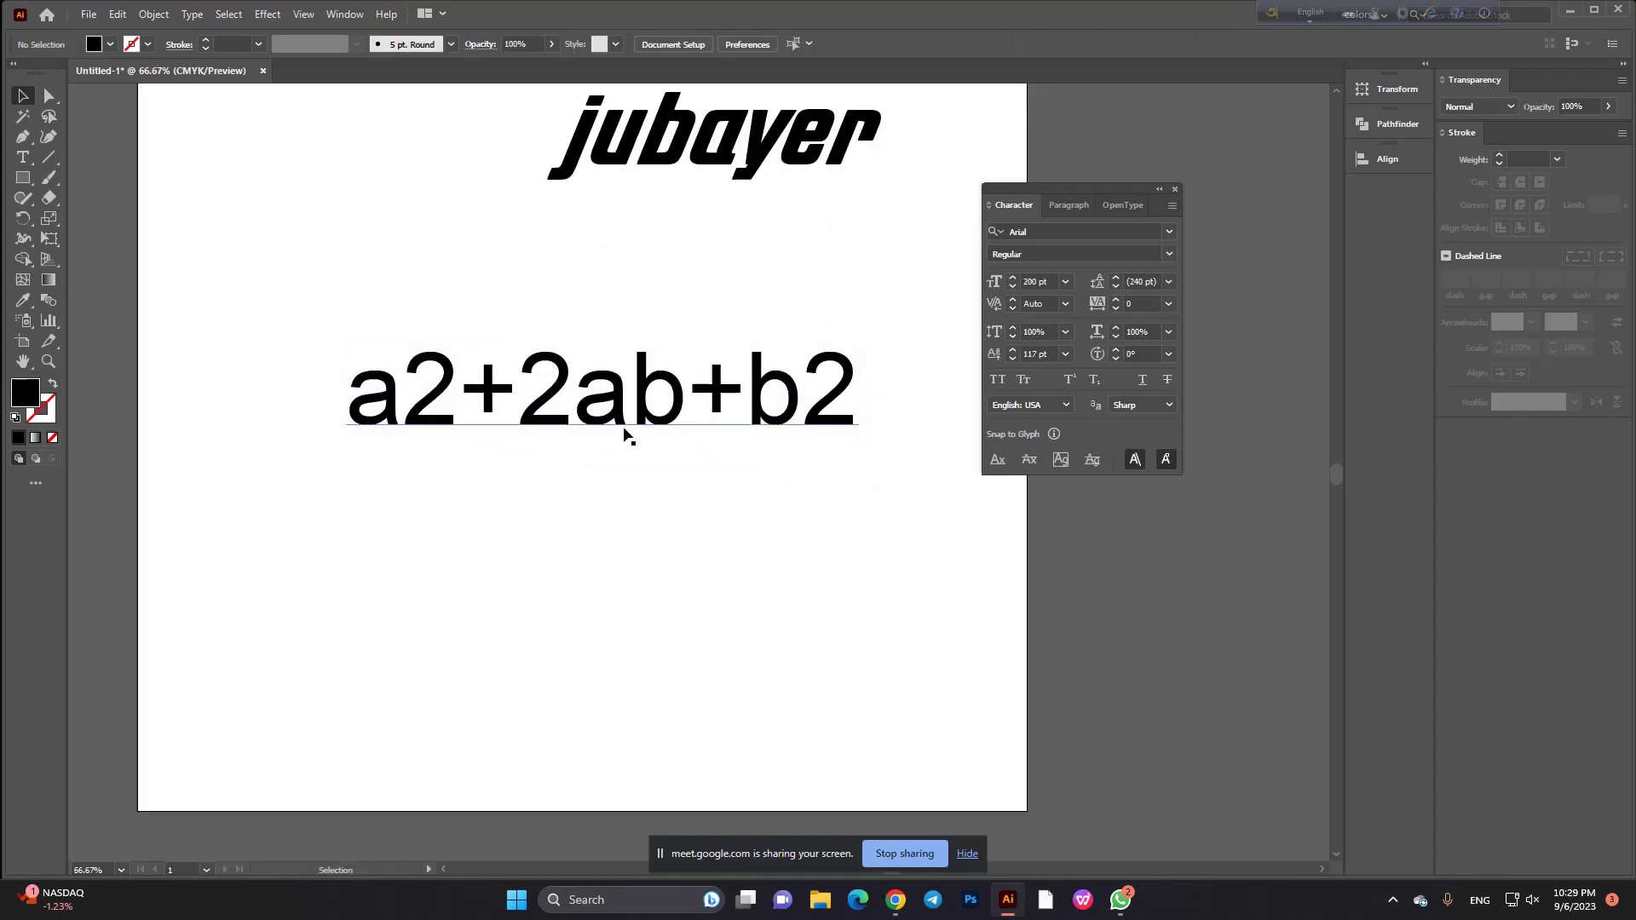
# Make both 2s superscript so the formula reads a²+2ab+b².
pyautogui.doubleClick(444, 412)
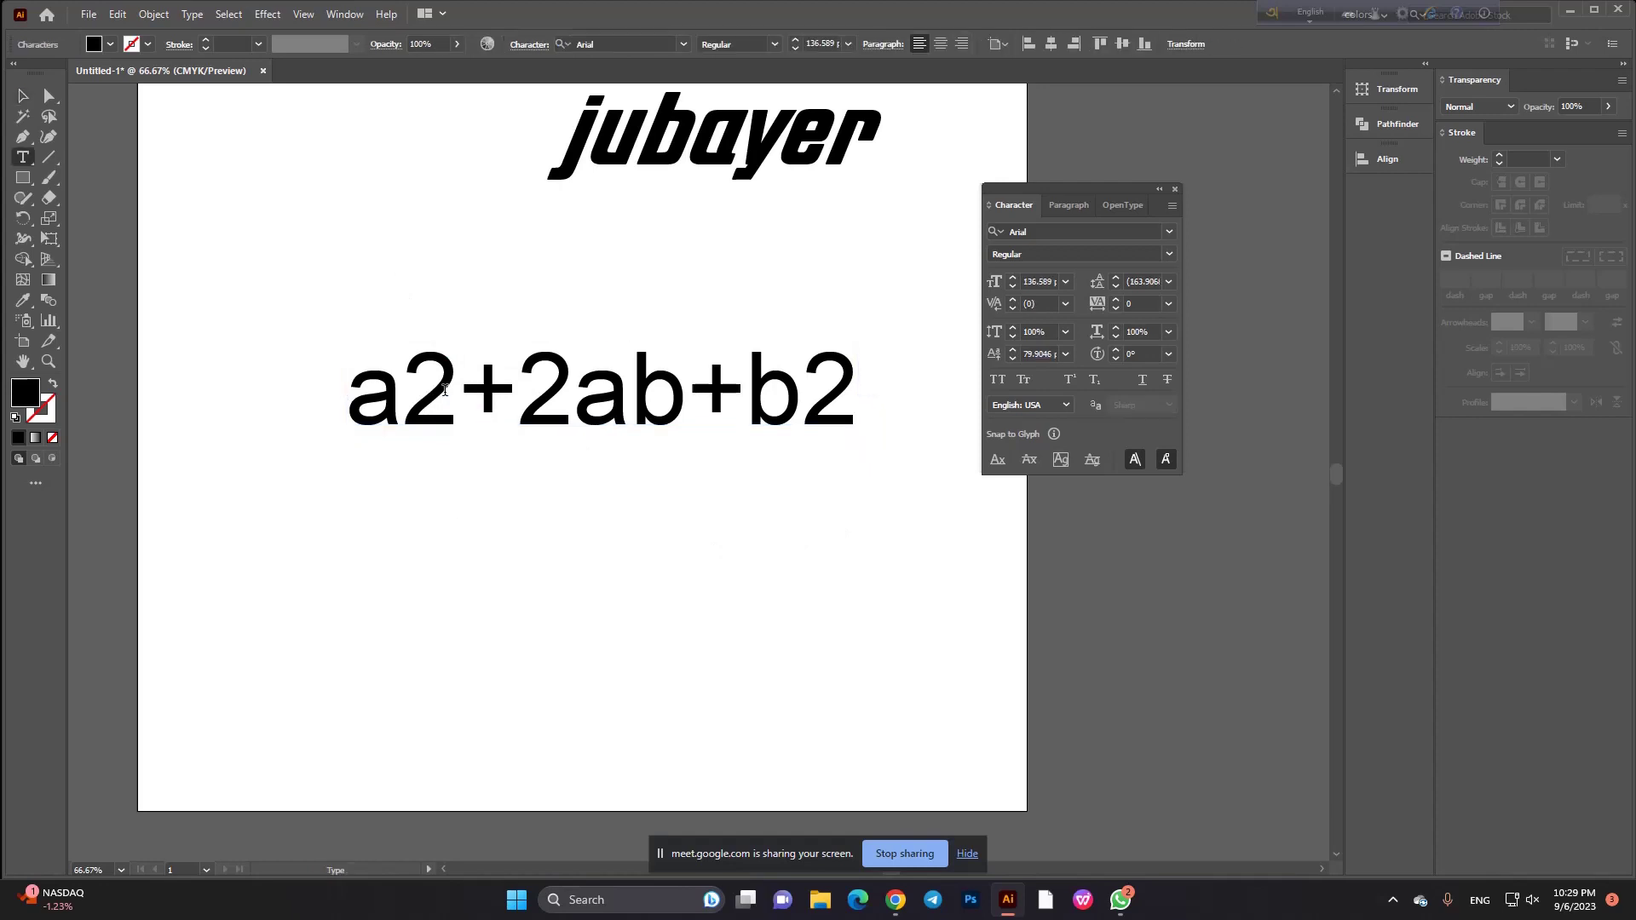
pyautogui.moveTo(442, 390); pyautogui.dragTo(422, 385)
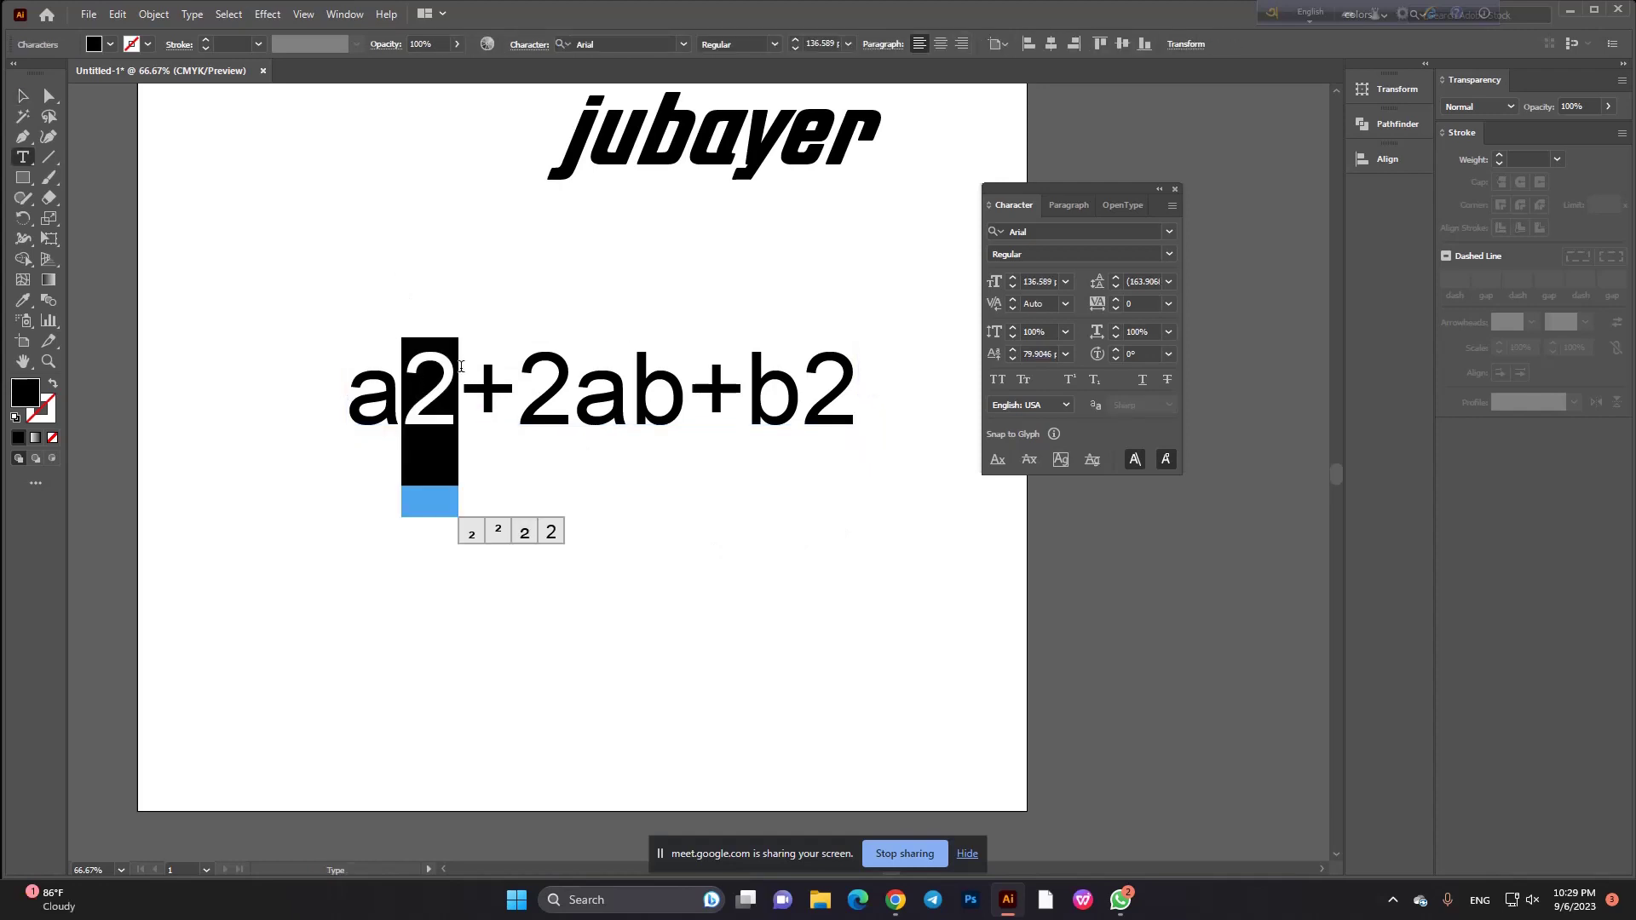
pyautogui.click(498, 530)
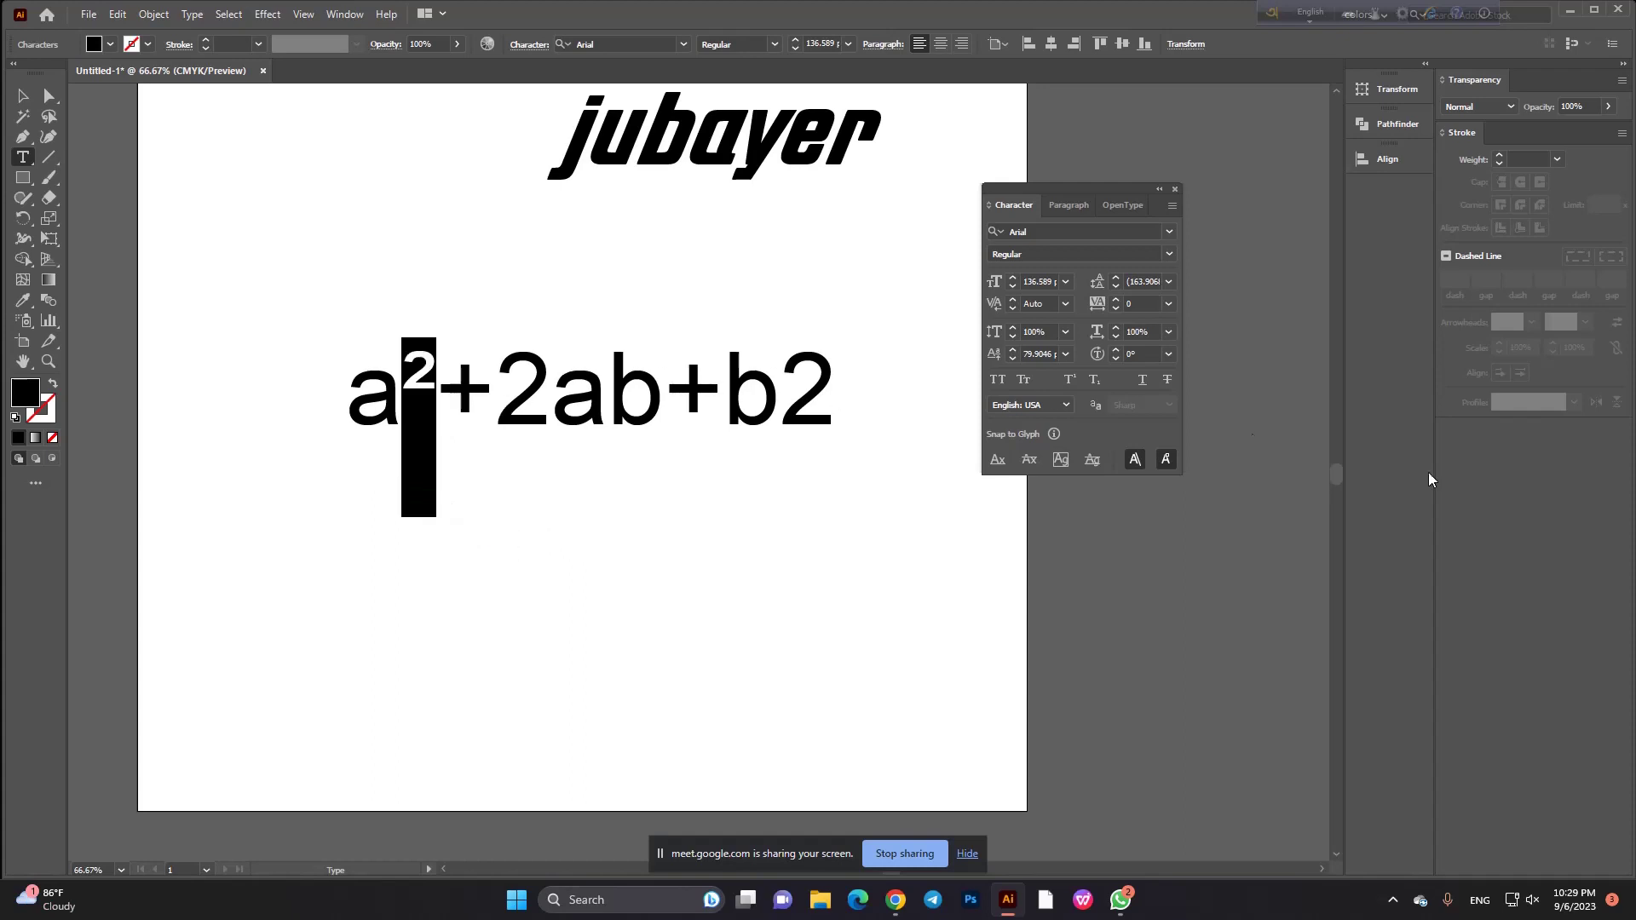
pyautogui.click(1065, 382)
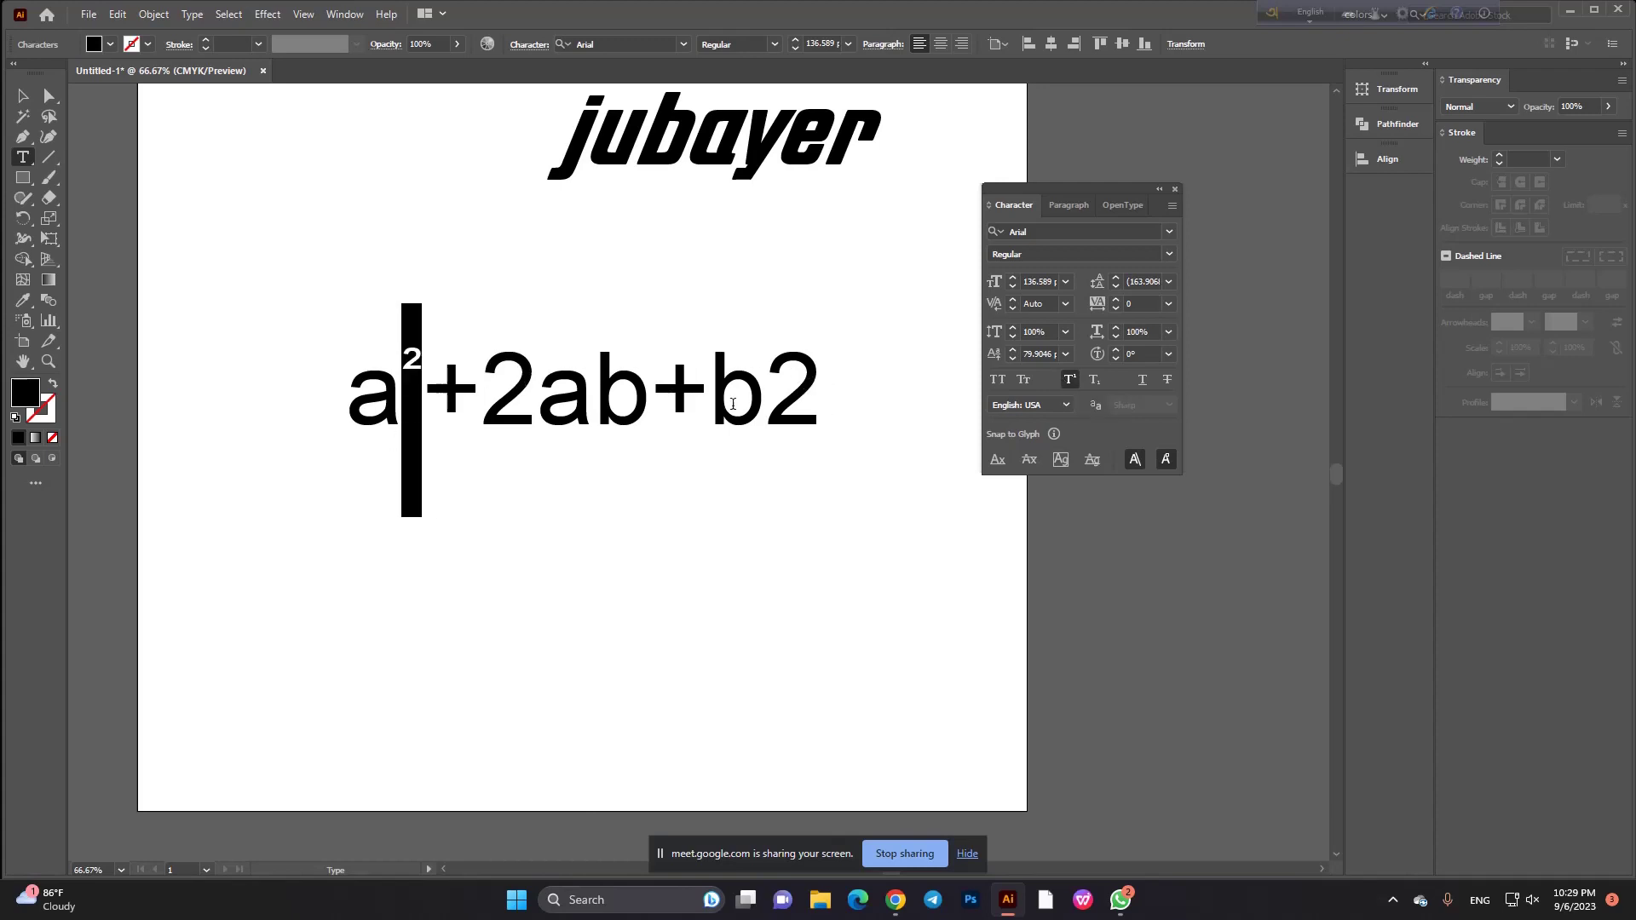
pyautogui.click(798, 390)
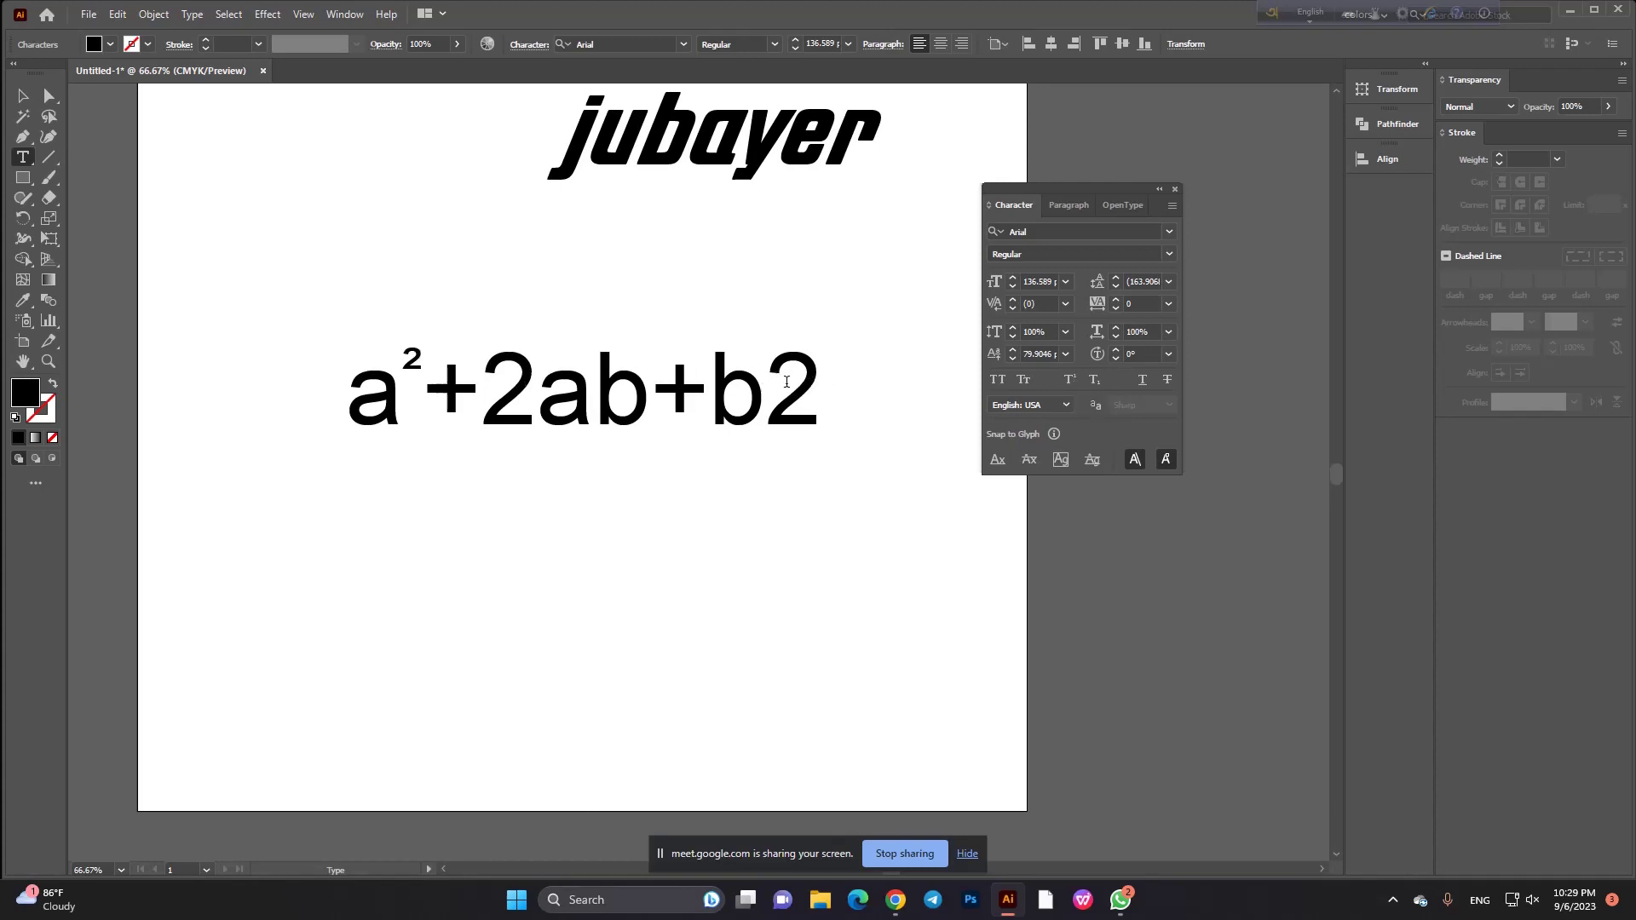
pyautogui.moveTo(786, 382); pyautogui.dragTo(809, 391)
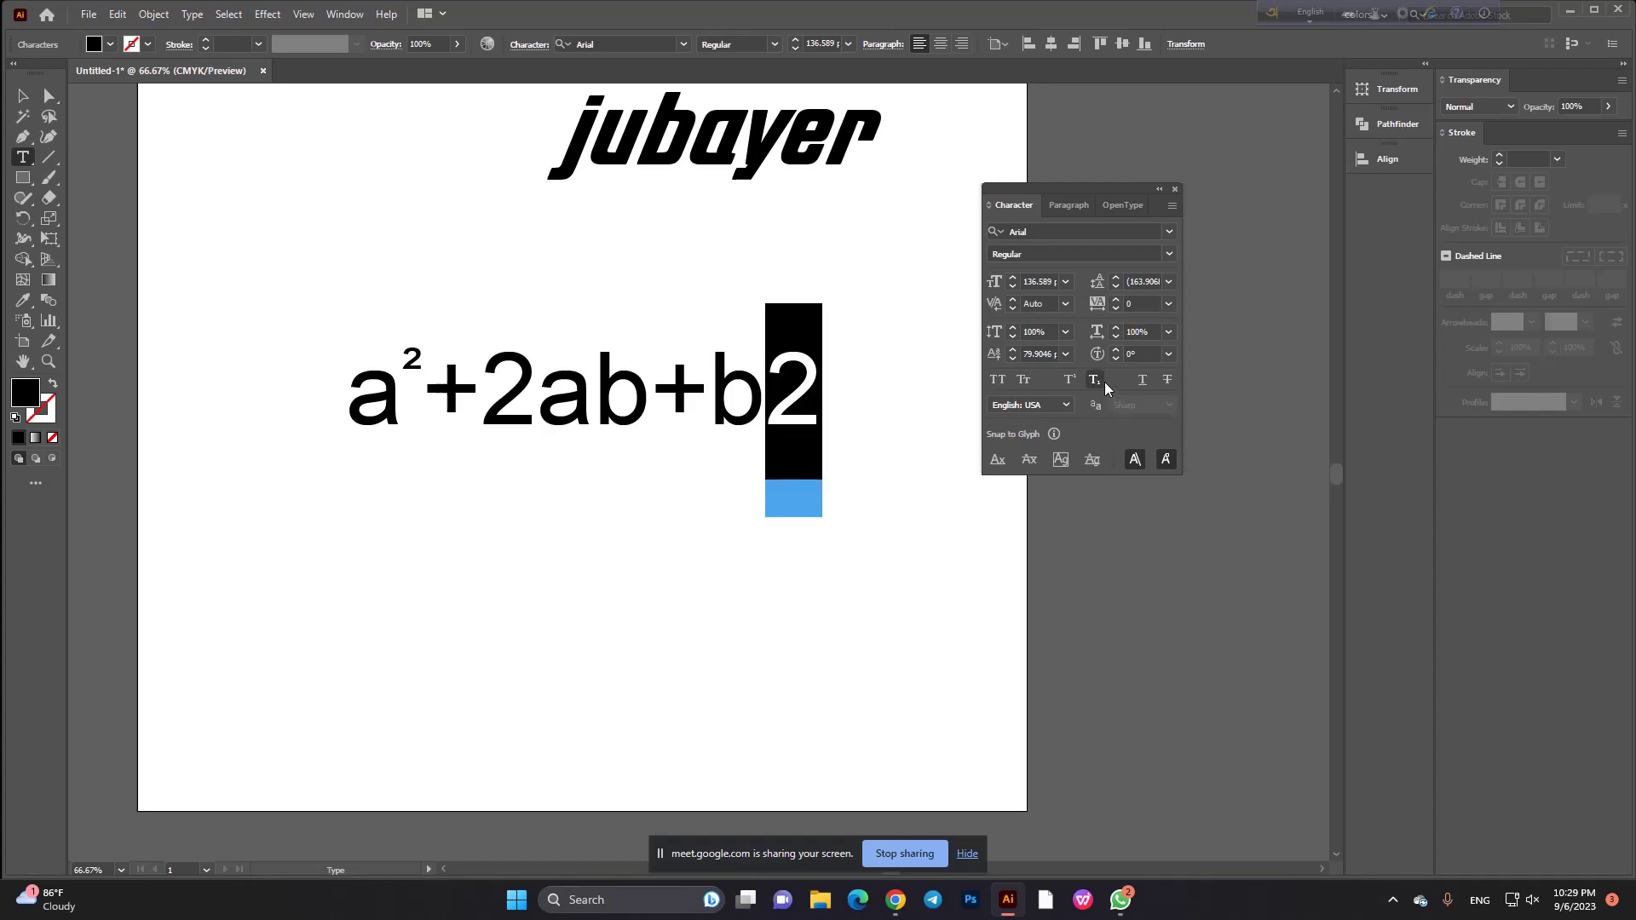
pyautogui.click(1071, 380)
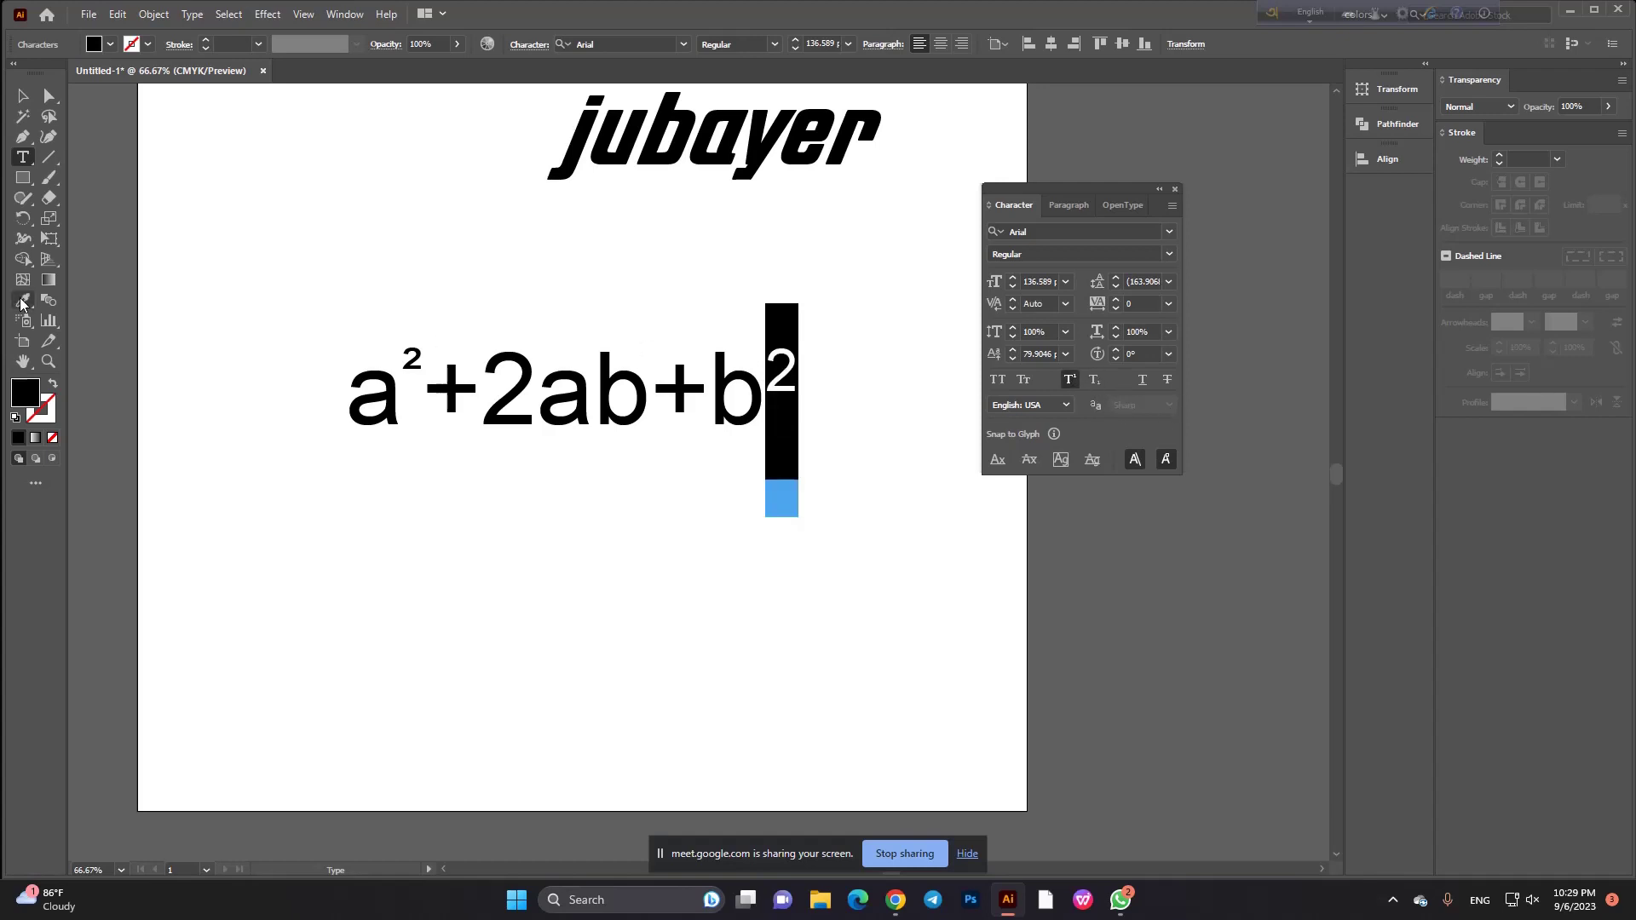
pyautogui.click(1071, 380)
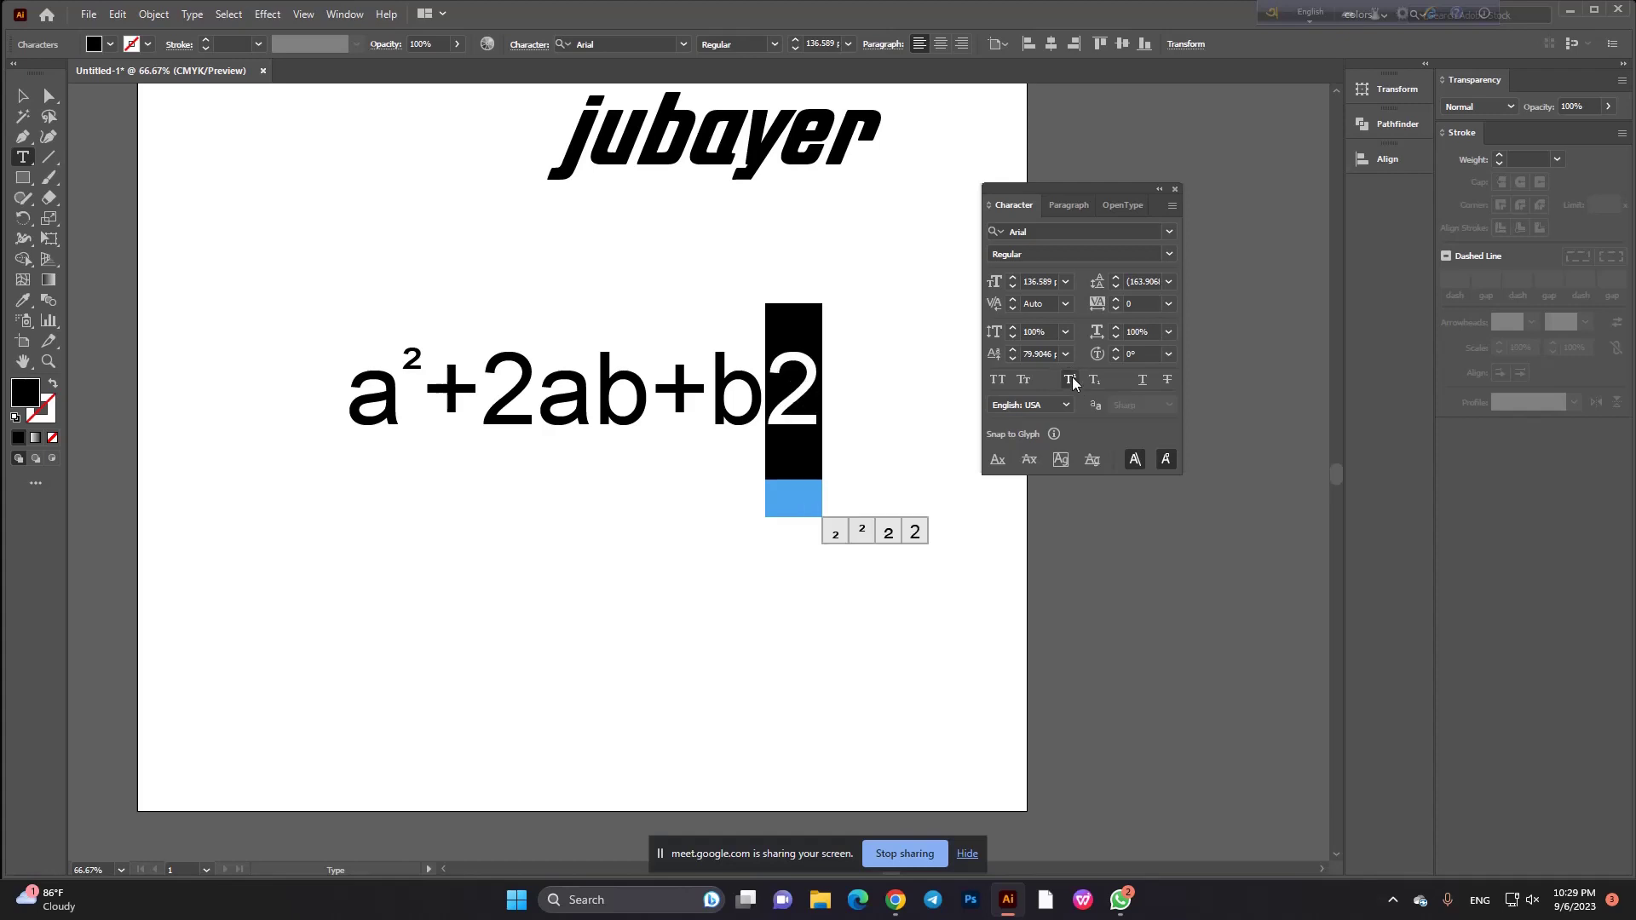
pyautogui.click(1070, 380)
pyautogui.moveTo(402, 359); pyautogui.dragTo(423, 362)
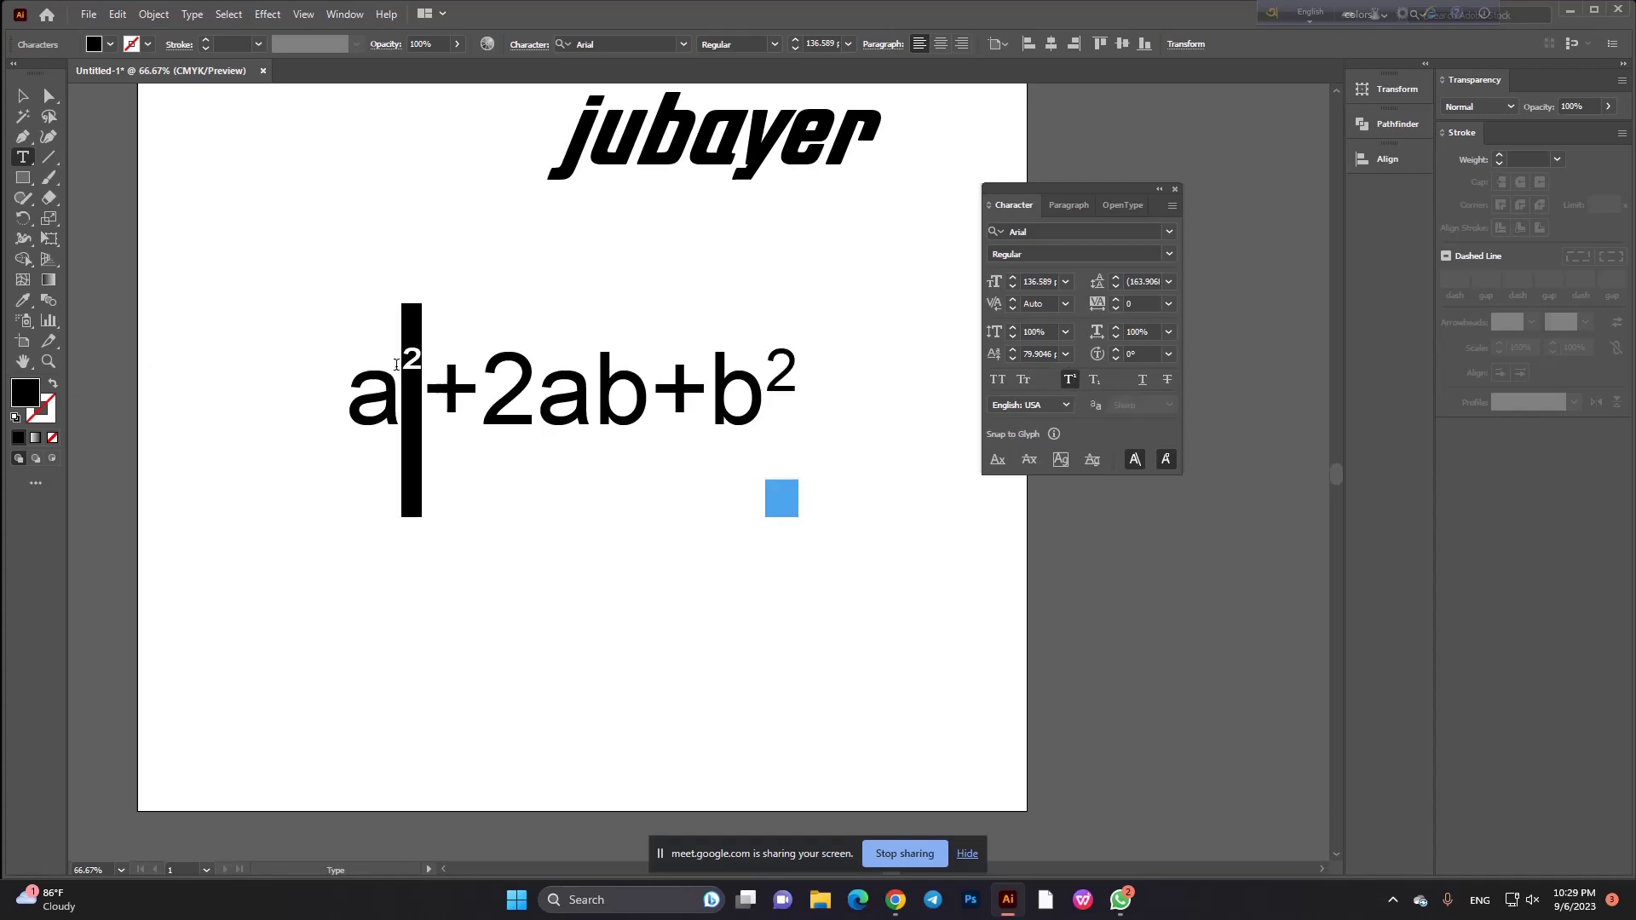
pyautogui.click(1076, 381)
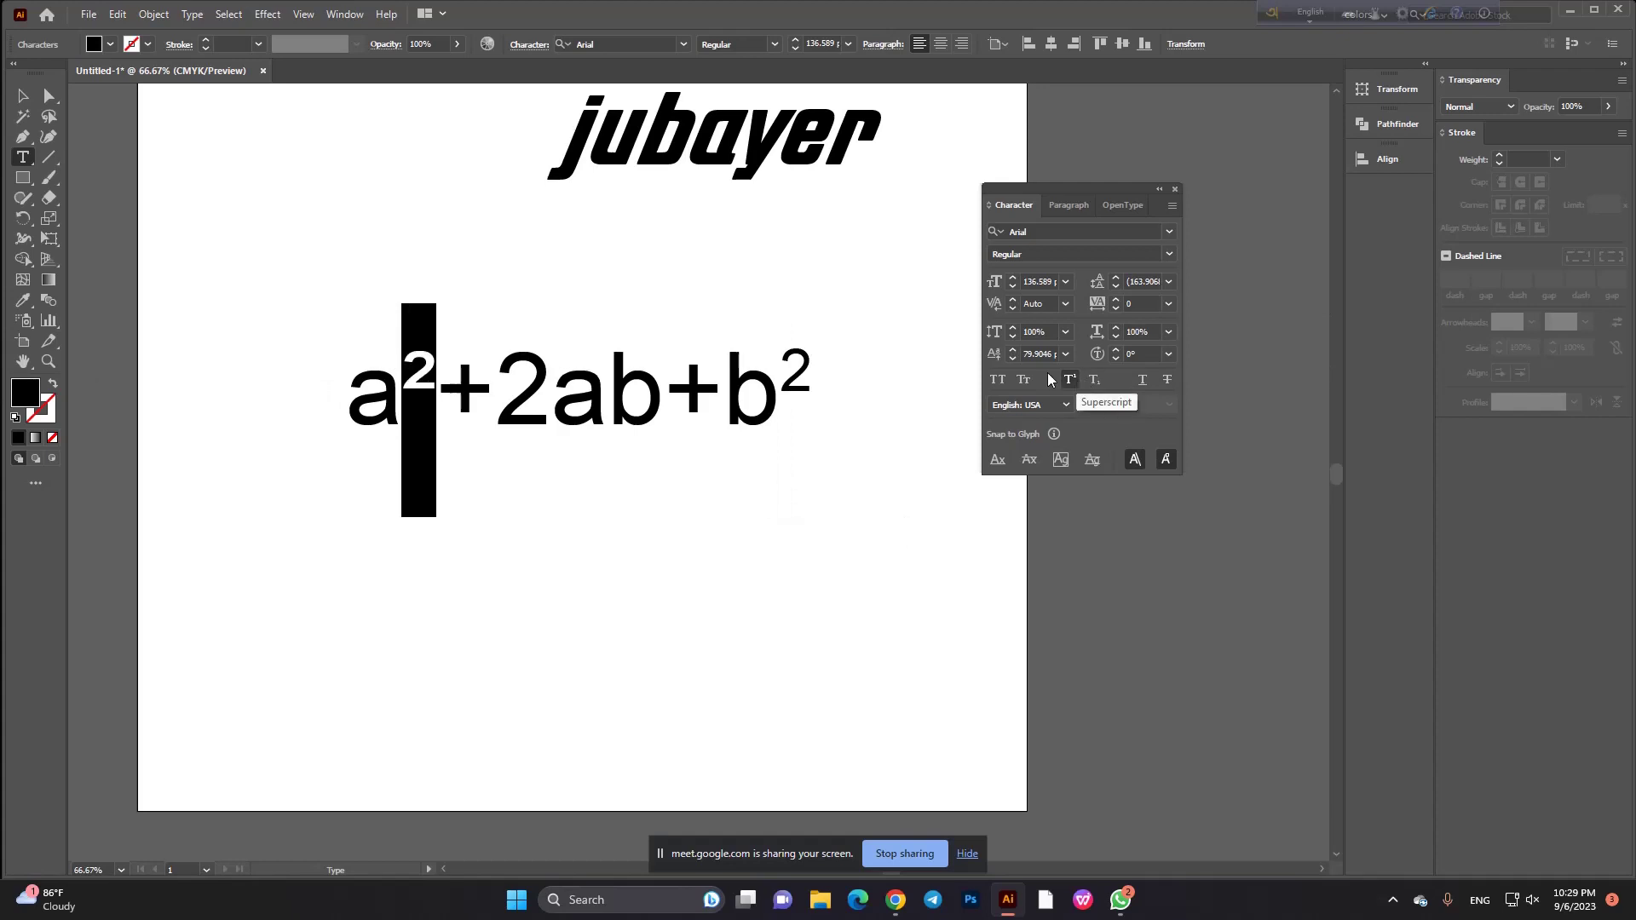
# Select the whole formula and move it to the artboard's top-left.
pyautogui.click(48, 95)
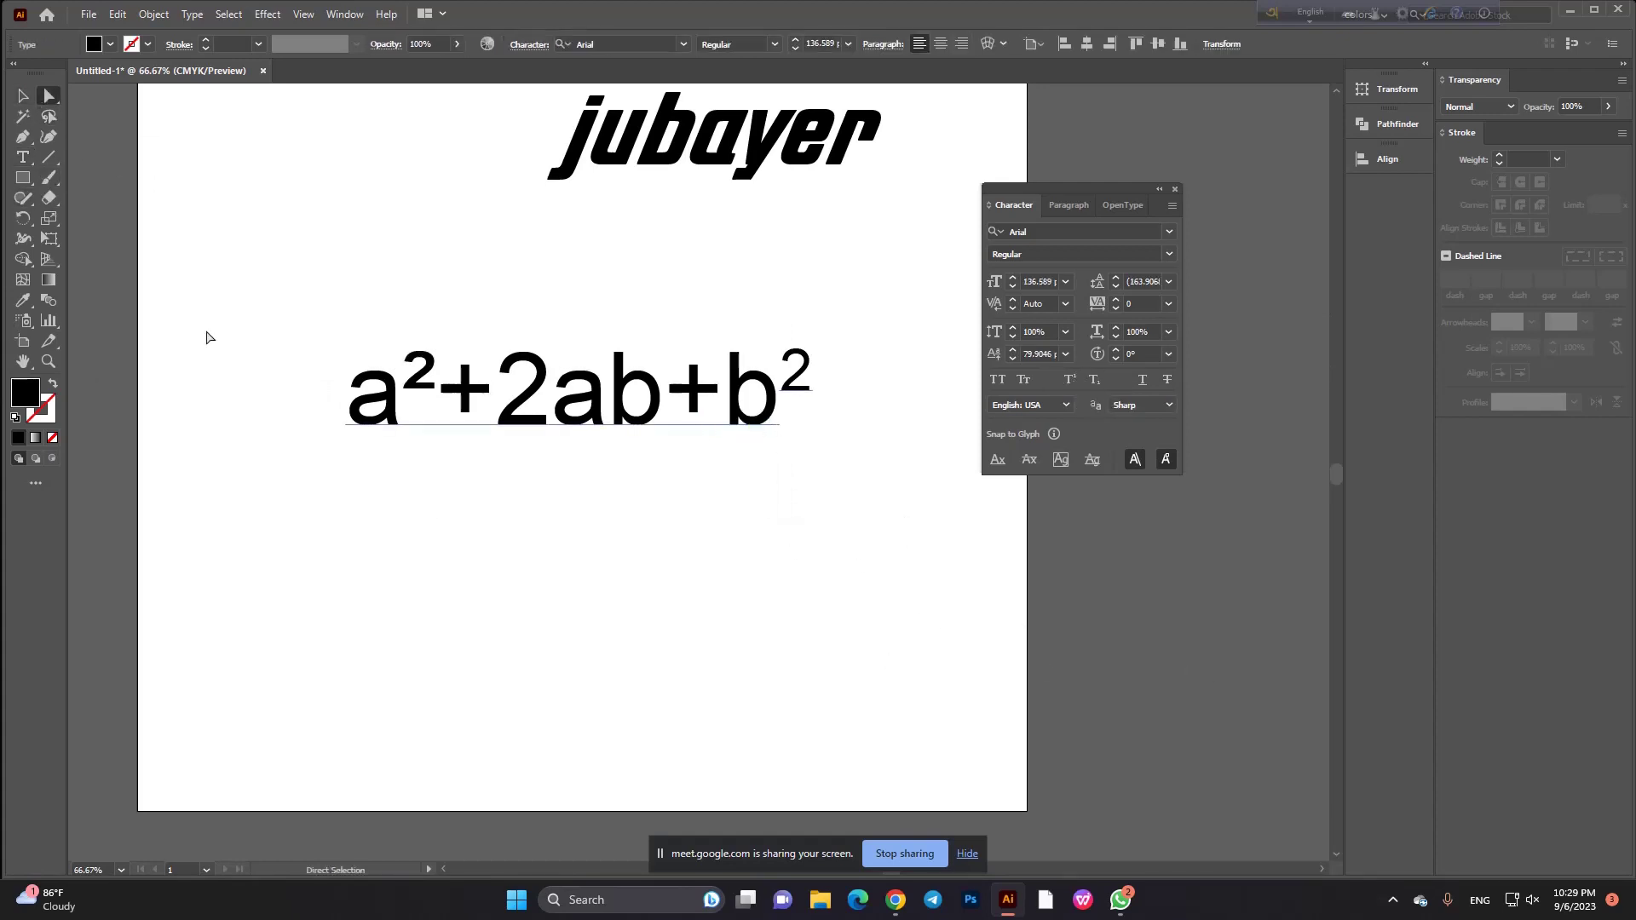
pyautogui.click(23, 95)
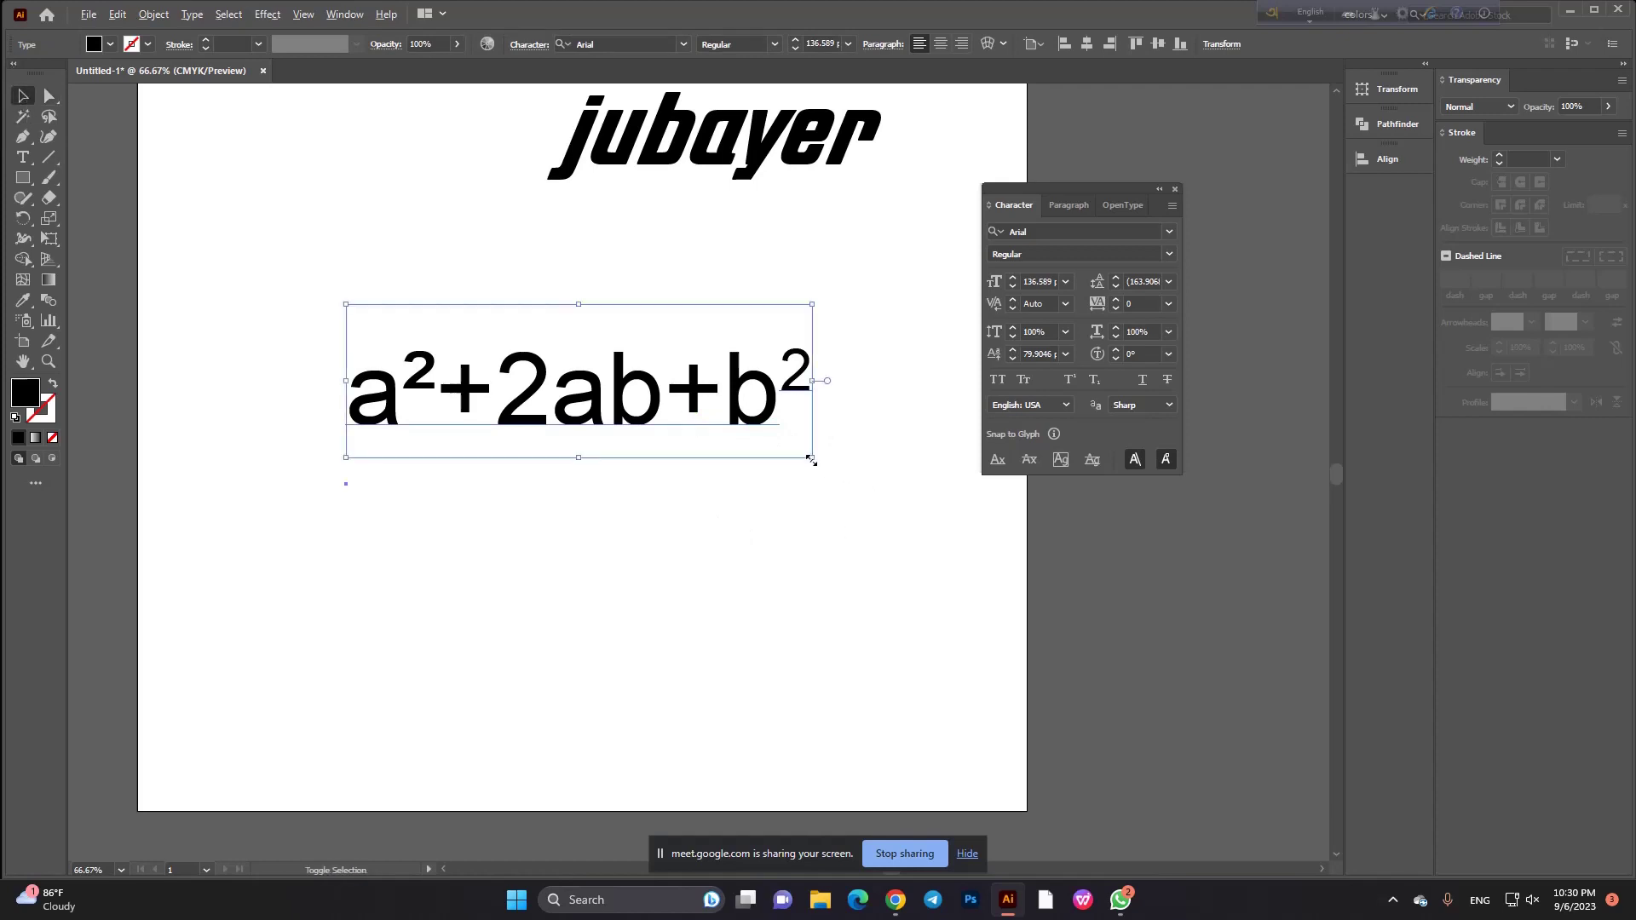
pyautogui.hotkey('ctrl', 'z')
pyautogui.scroll(-1, 880, 521)
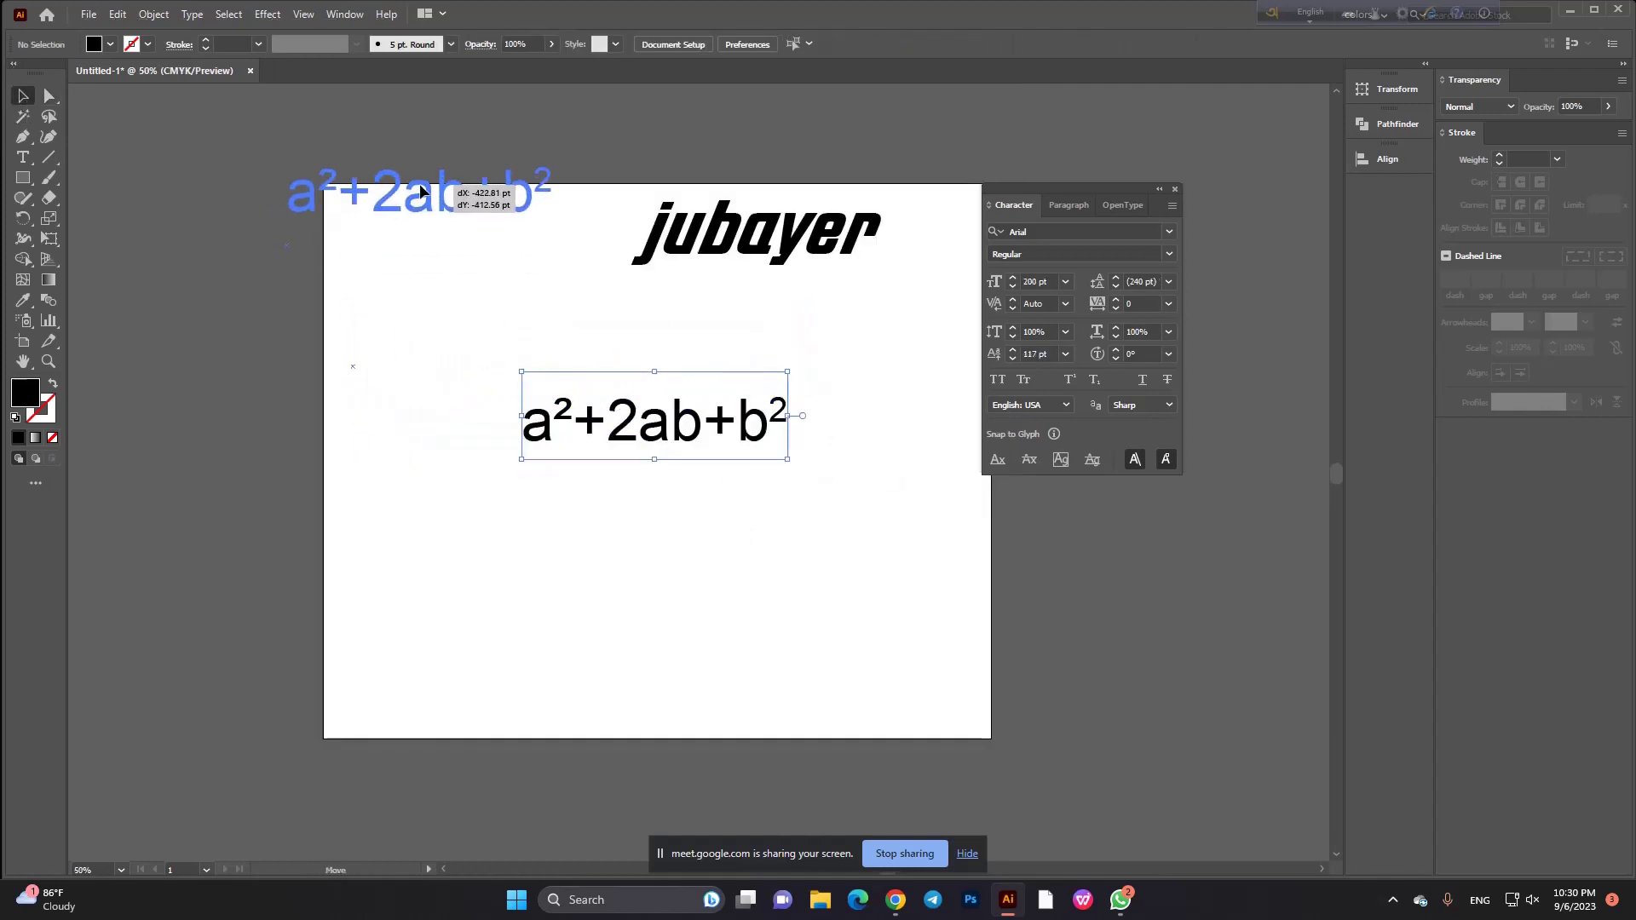
pyautogui.moveTo(656, 424)
pyautogui.mouseDown()
pyautogui.moveTo(464, 236)
pyautogui.moveTo(597, 460)
pyautogui.mouseUp()
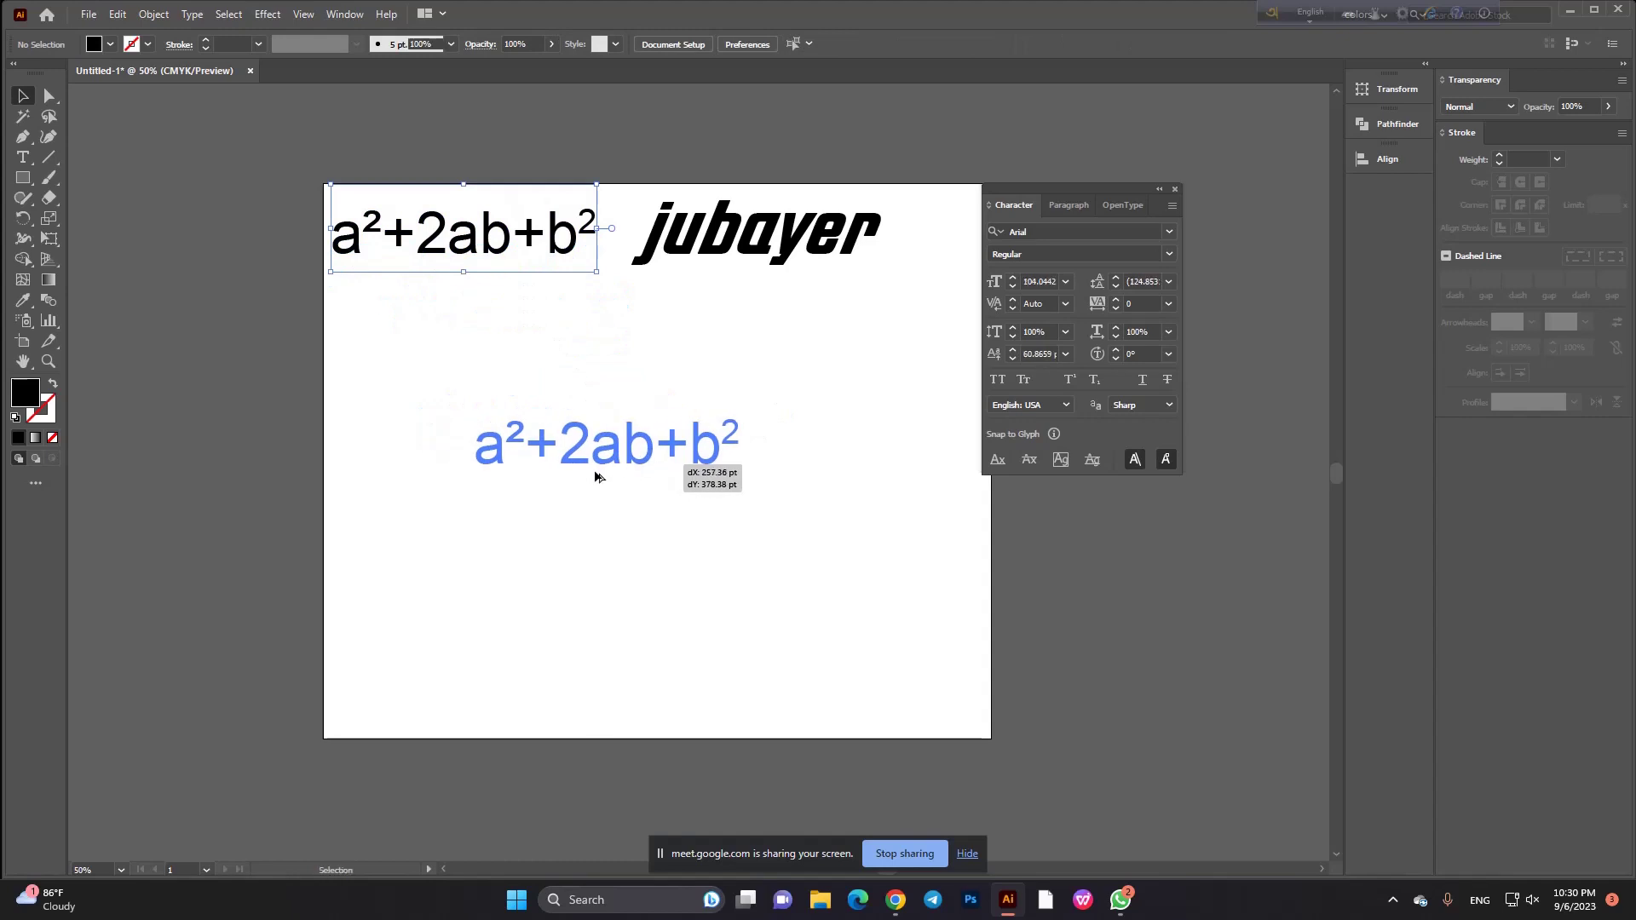
pyautogui.scroll(2, 632, 465)
# Replace the formula copy's text with h2o.
pyautogui.doubleClick(632, 464)
pyautogui.hotkey('ctrl', 'a')
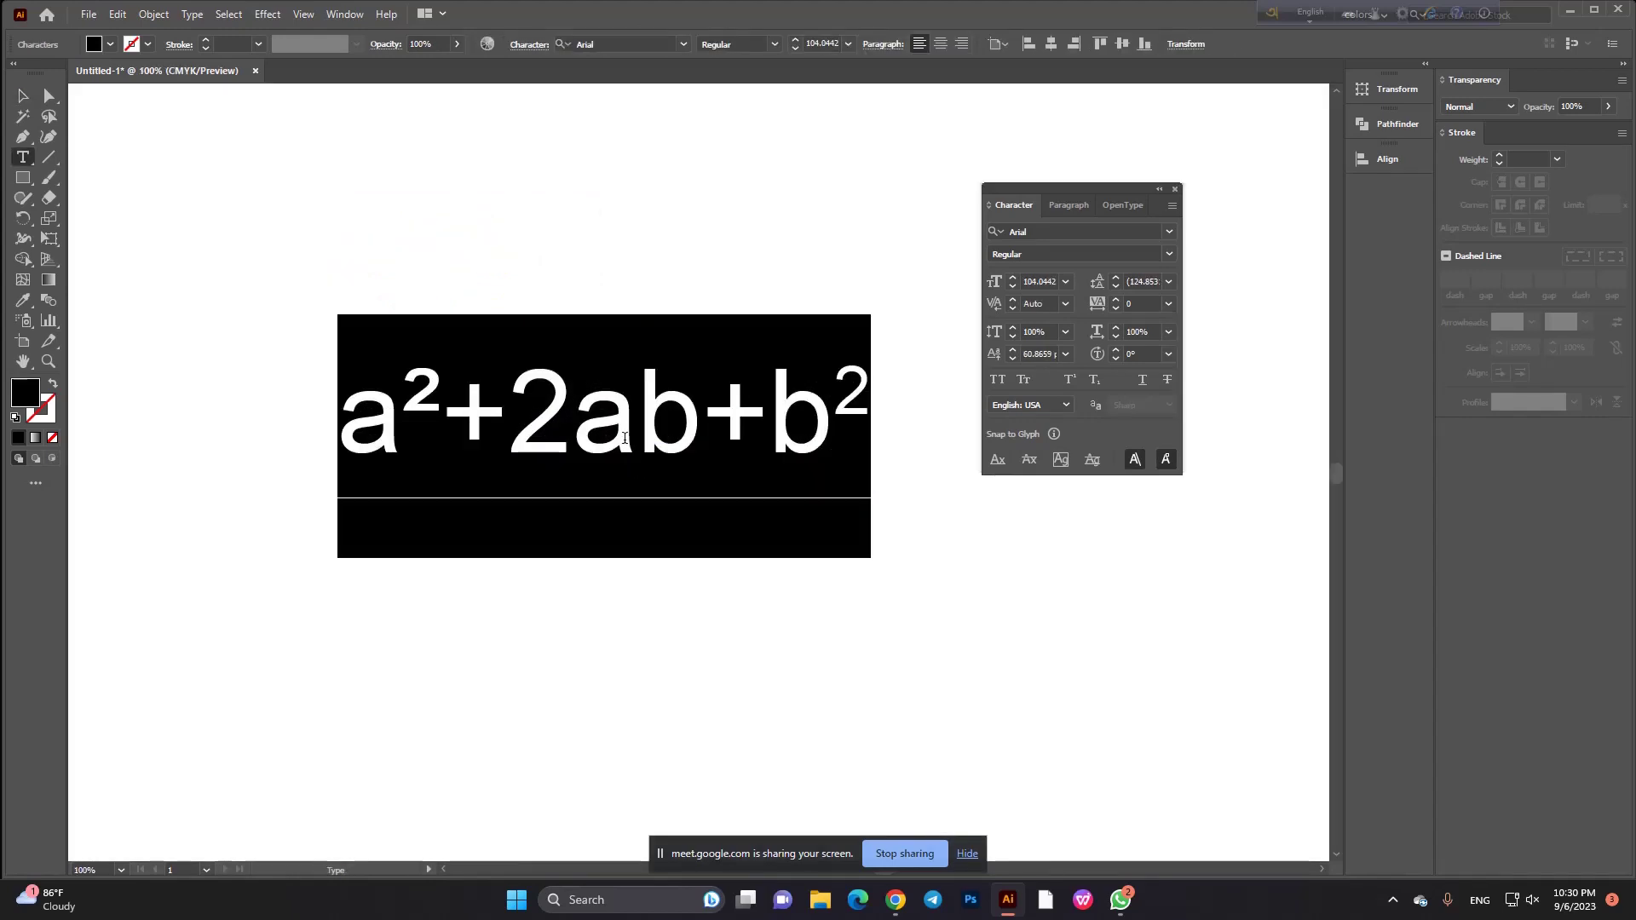
pyautogui.write('h2')
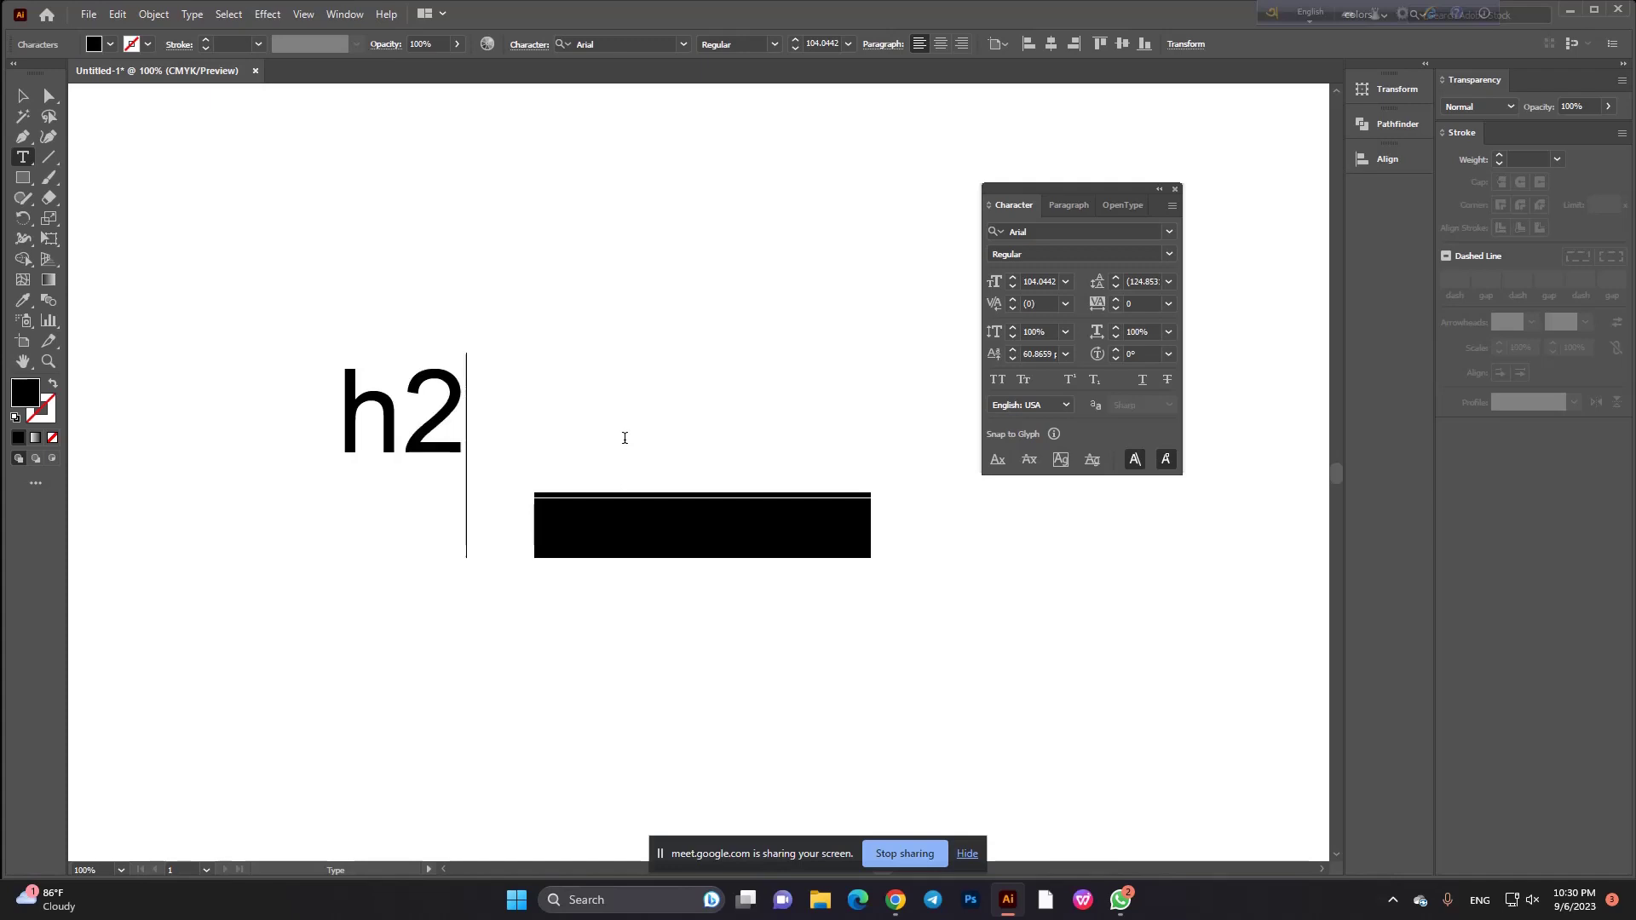
pyautogui.write('o')
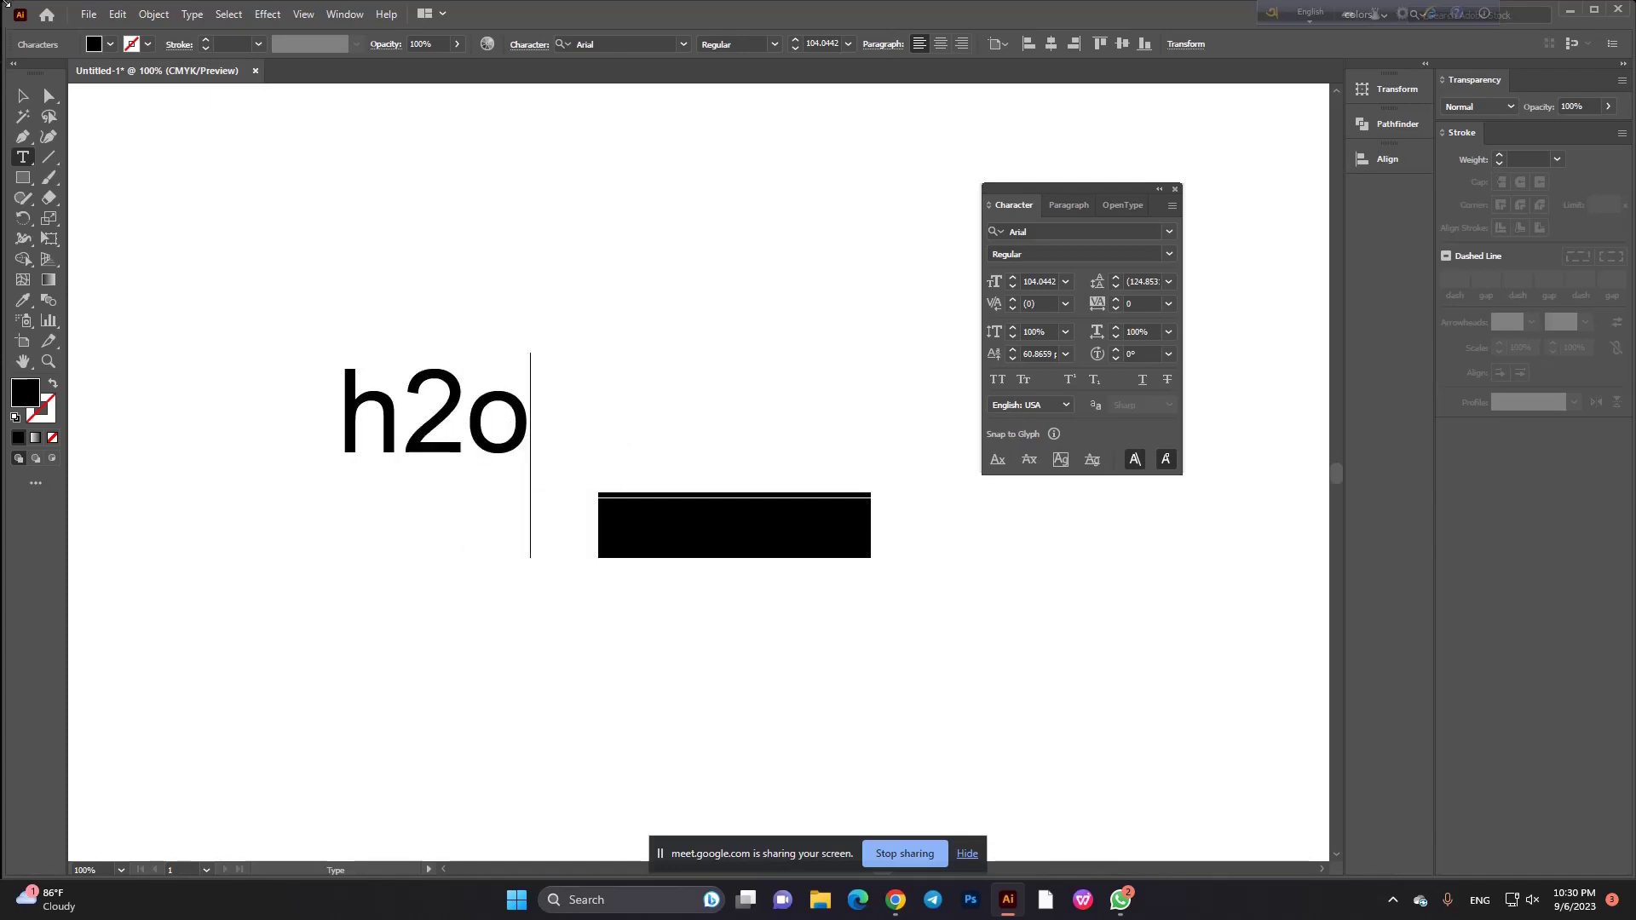
pyautogui.press('Escape')
# Move h2o up-left and make its 2 a subscript.
pyautogui.moveTo(567, 540)
pyautogui.mouseDown()
pyautogui.moveTo(534, 421)
pyautogui.moveTo(678, 493)
pyautogui.mouseUp()
pyautogui.press('t')
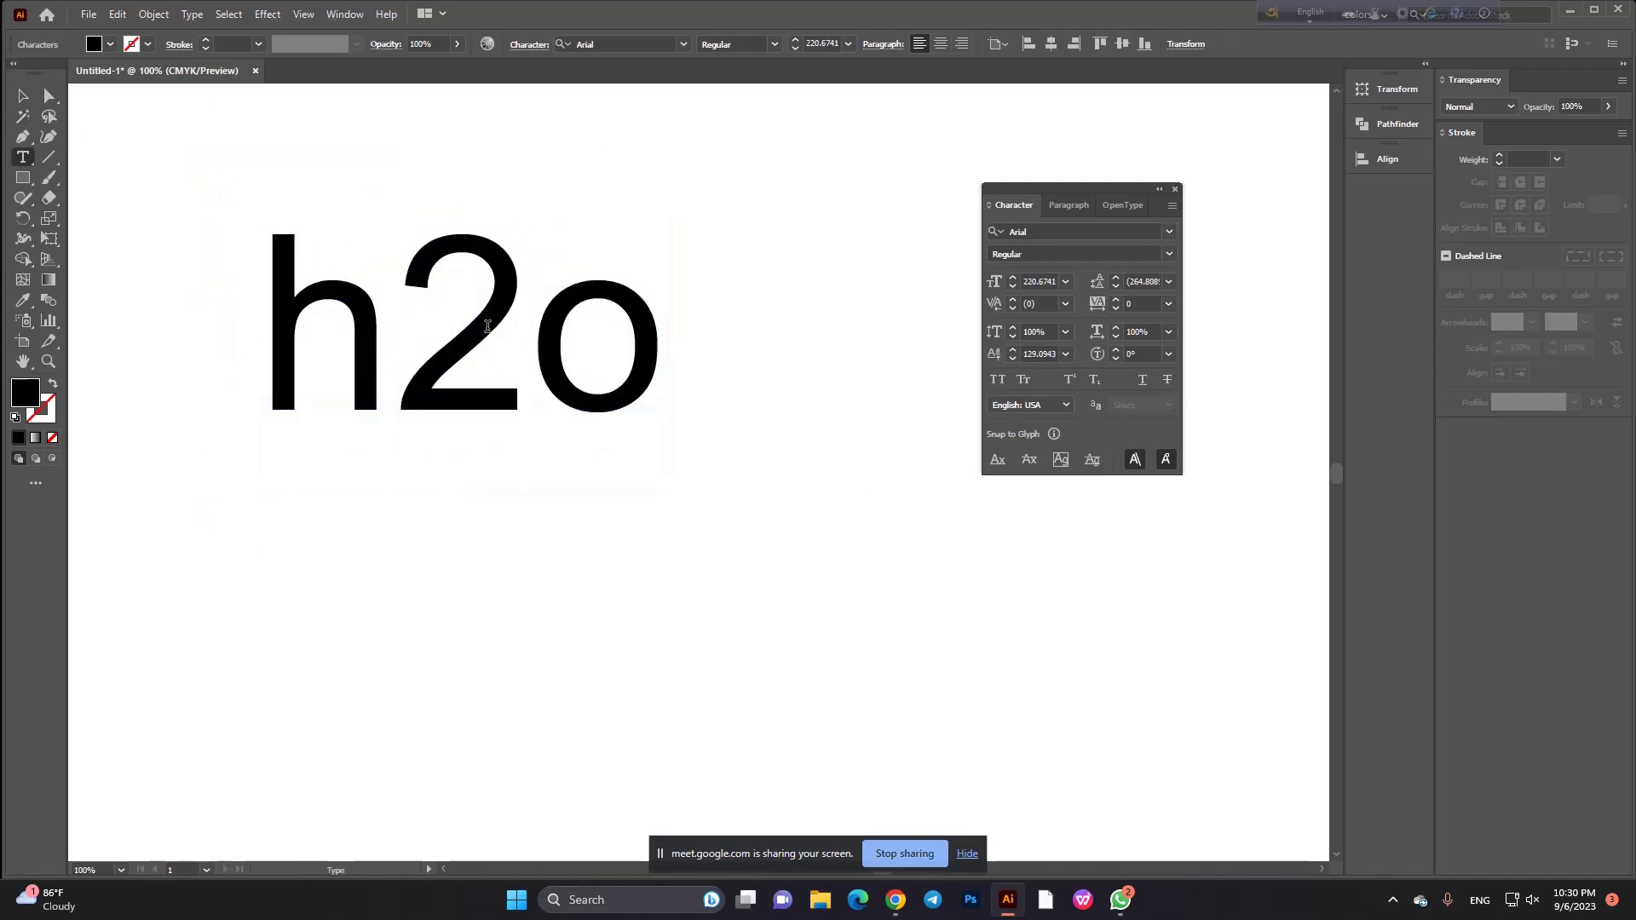
pyautogui.moveTo(488, 326); pyautogui.dragTo(450, 335)
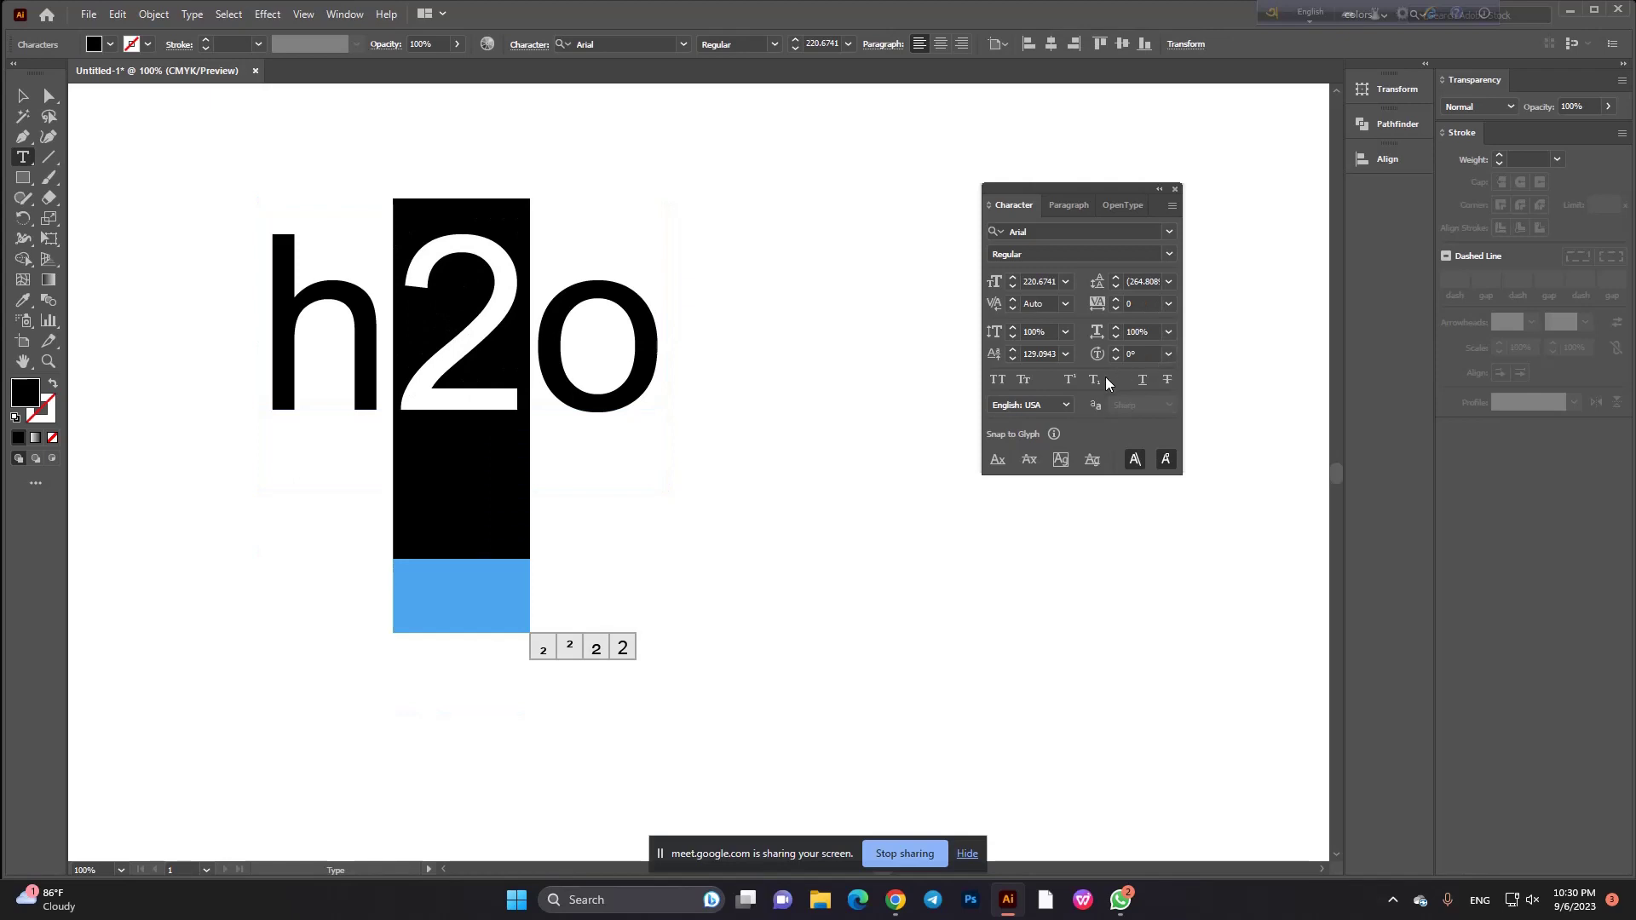
pyautogui.click(1096, 381)
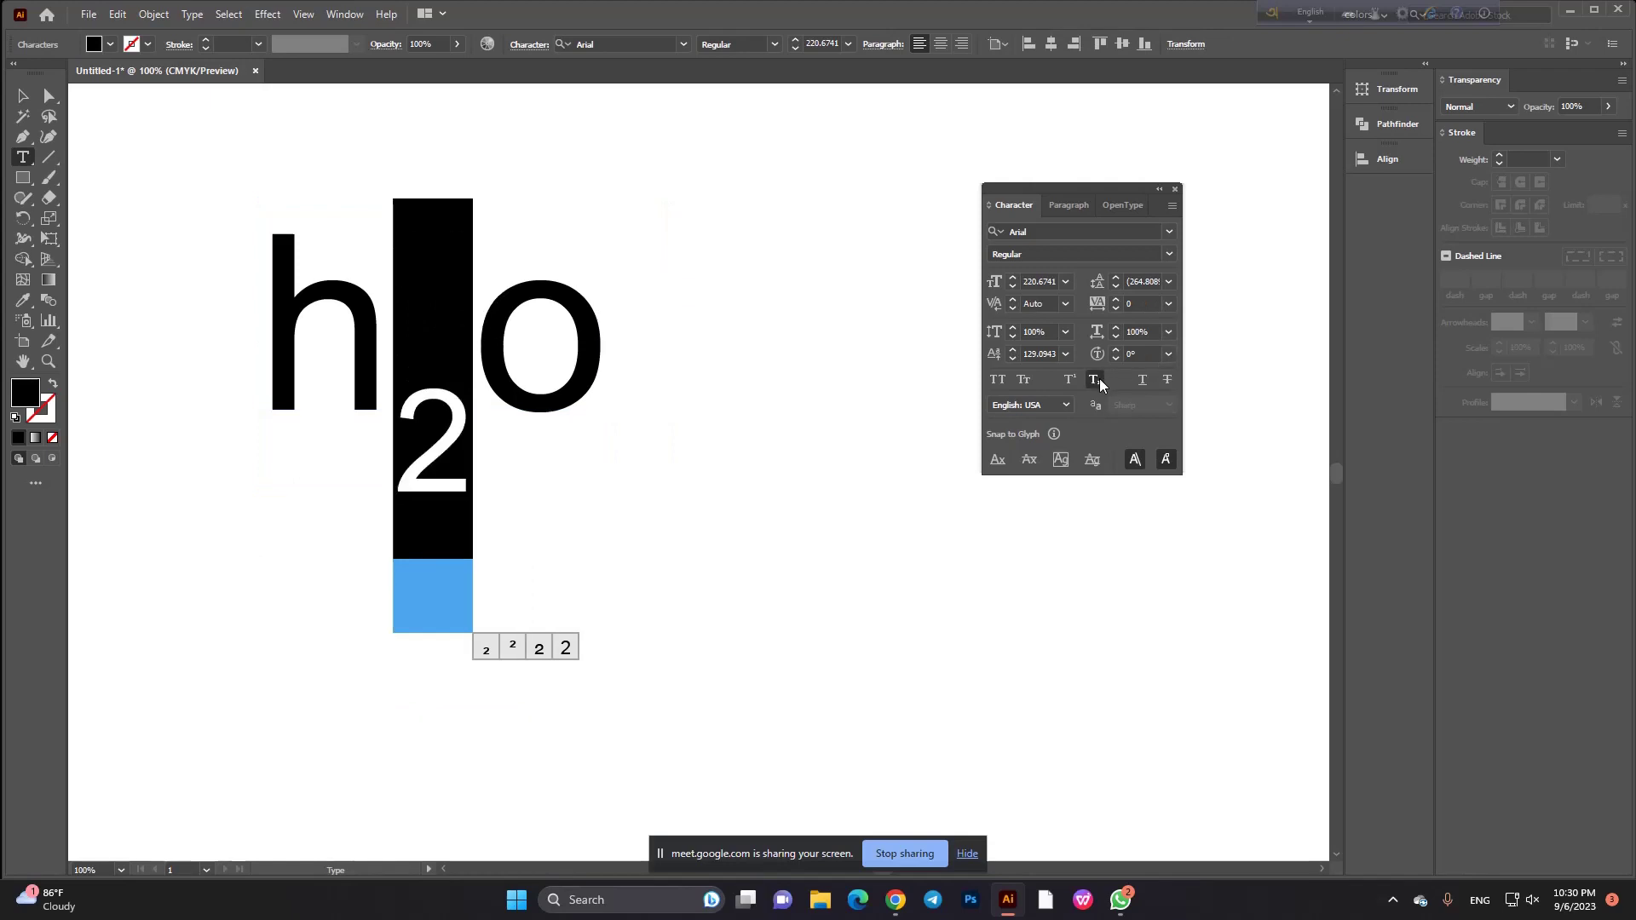
pyautogui.click(23, 96)
pyautogui.click(166, 130)
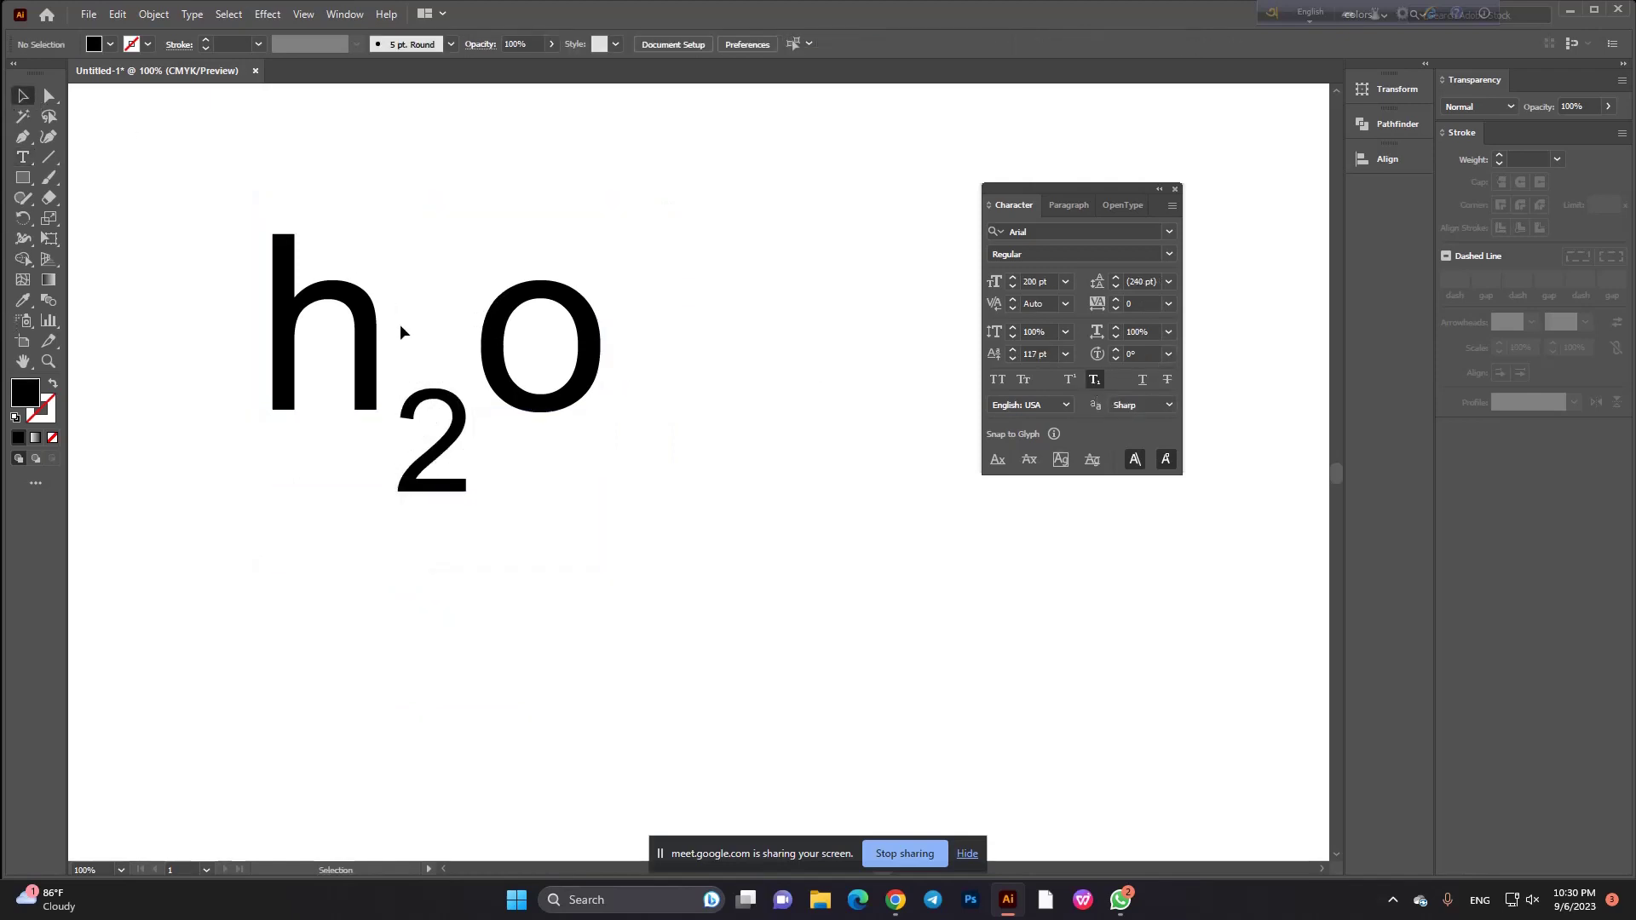
# Scale h₂o down and place it just left of a²+2ab+b².
pyautogui.click(558, 390)
pyautogui.moveTo(610, 564); pyautogui.dragTo(542, 537)
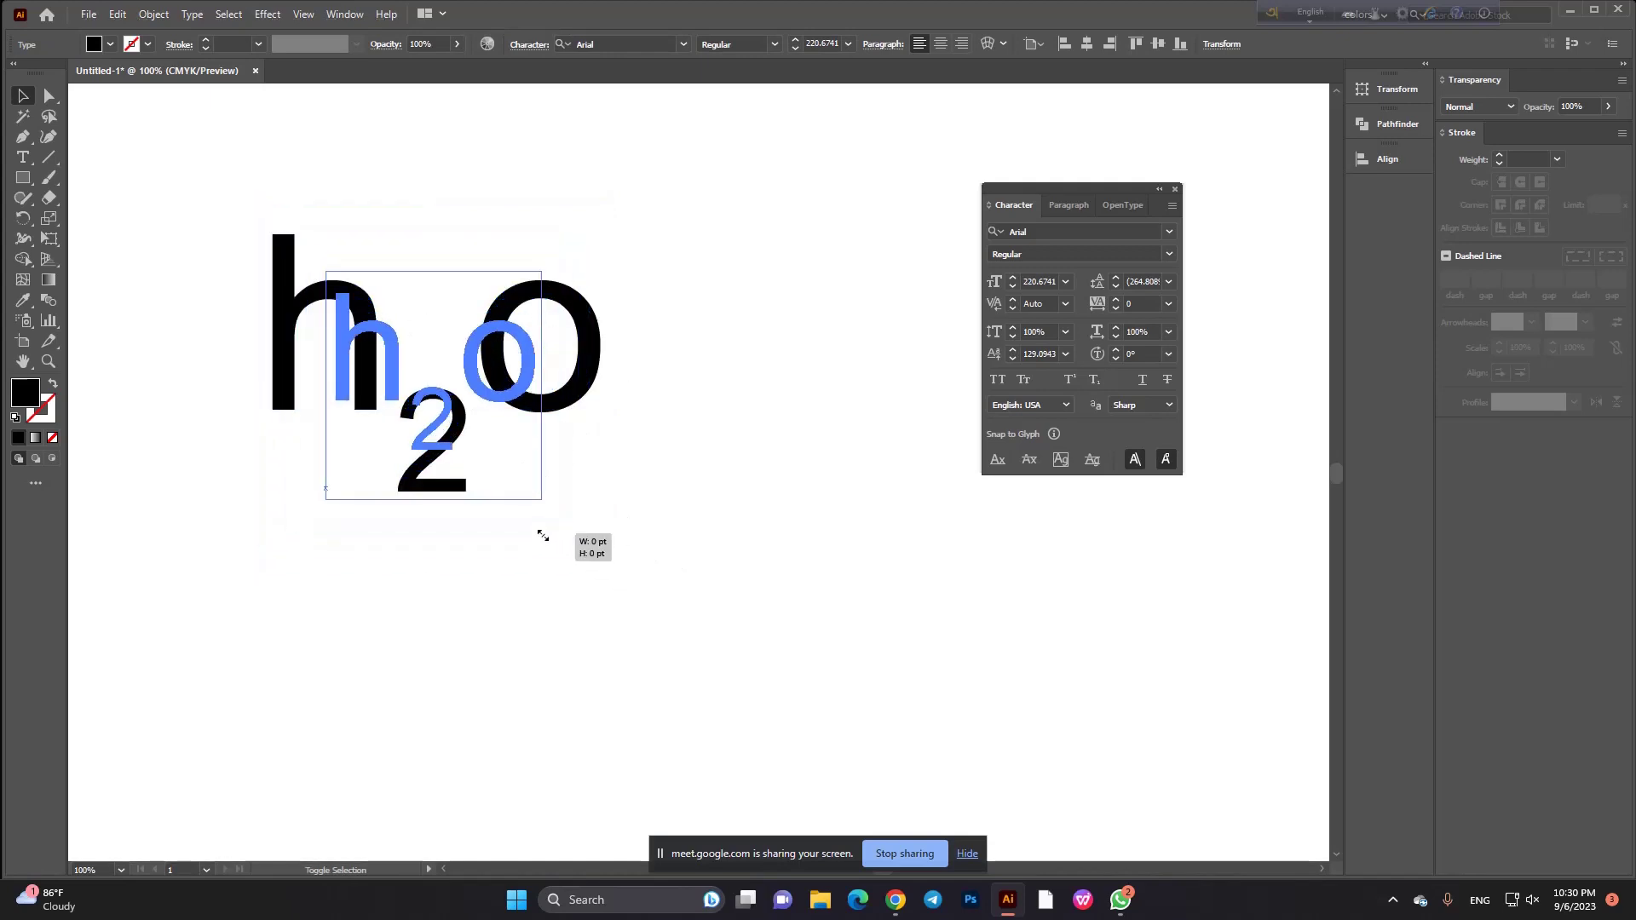
pyautogui.click(532, 474)
pyautogui.hotkey('ctrl', '-')
pyautogui.moveTo(482, 468); pyautogui.dragTo(661, 606)
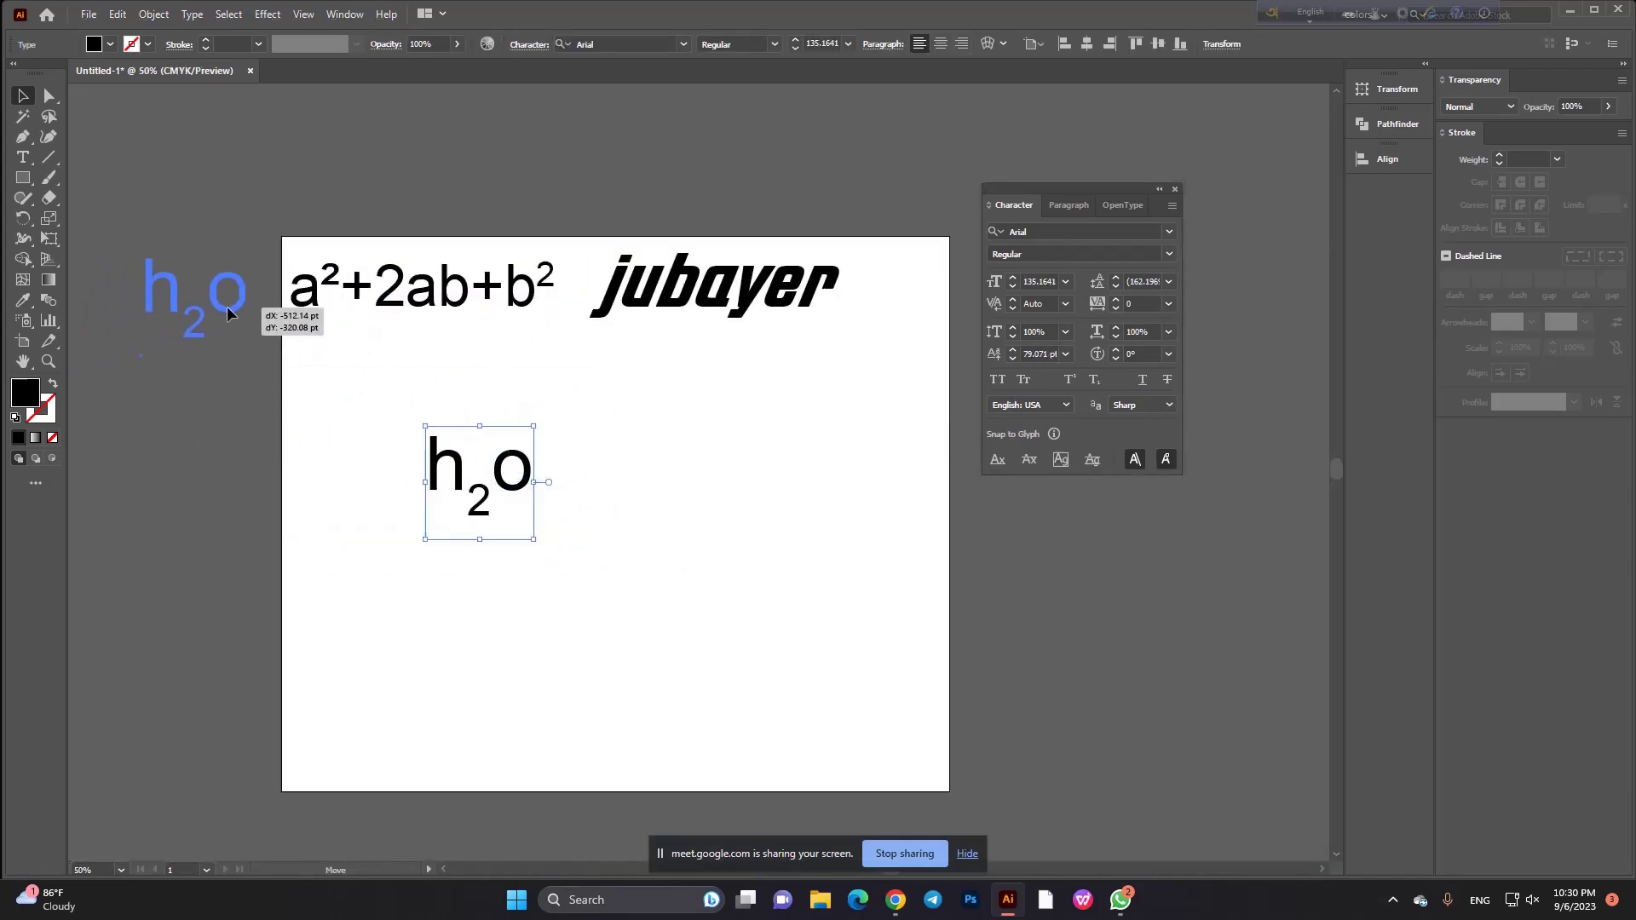
pyautogui.moveTo(512, 488); pyautogui.dragTo(232, 312)
pyautogui.click(453, 438)
pyautogui.keyDown('alt'); pyautogui.scroll(-1, 550, 468); pyautogui.keyUp('alt')
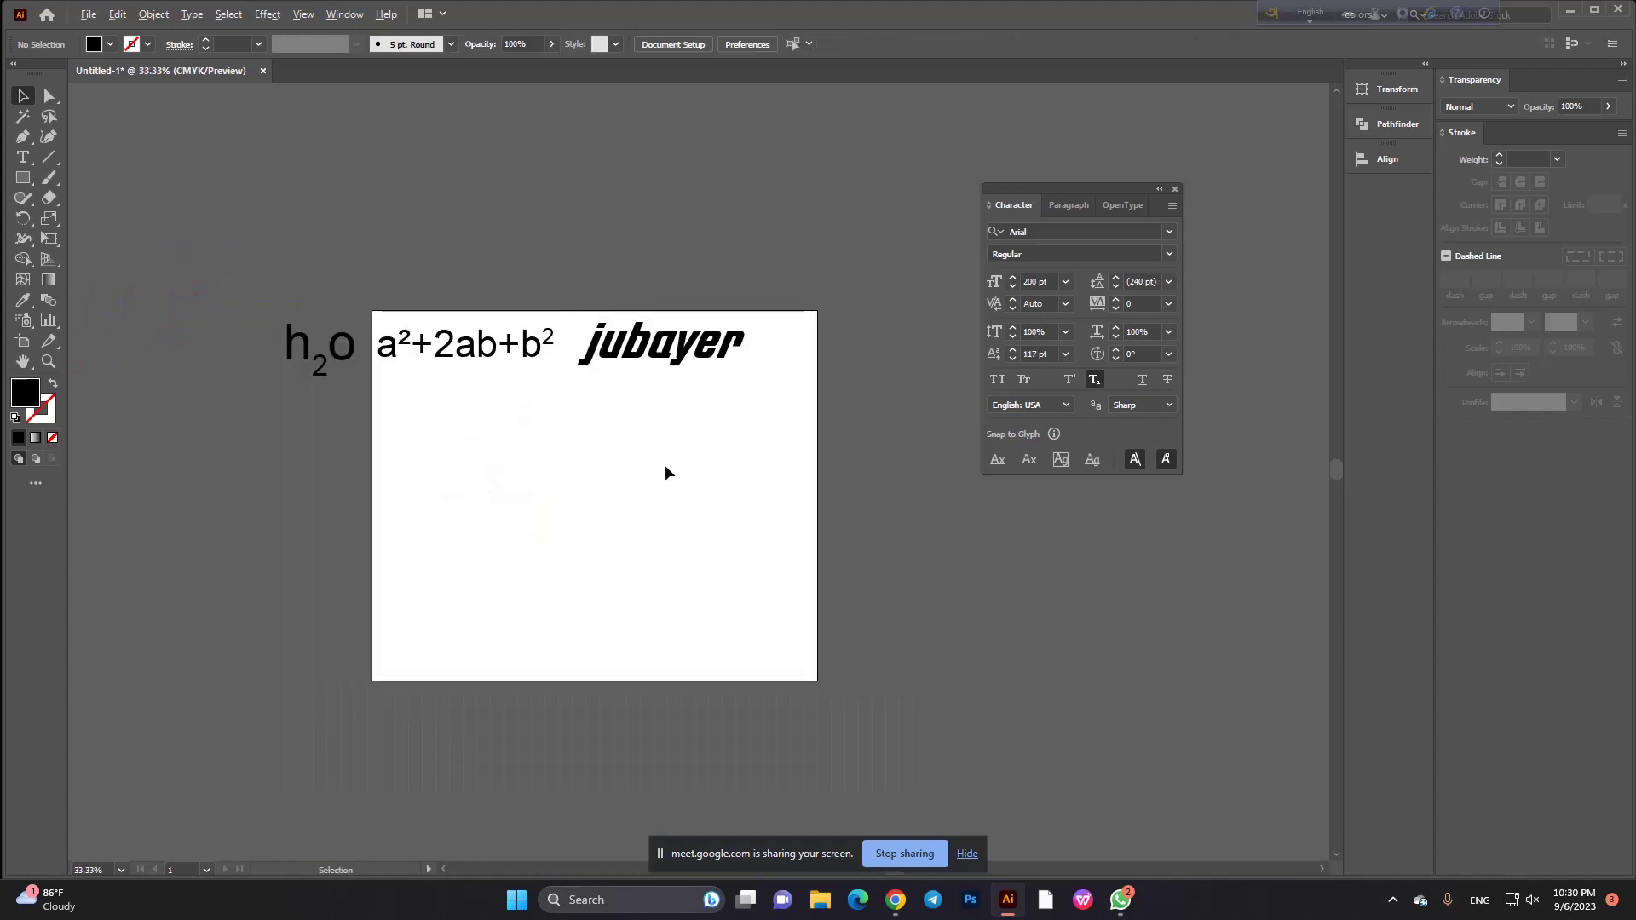
pyautogui.keyDown('alt'); pyautogui.scroll(1, 546, 484); pyautogui.keyUp('alt')
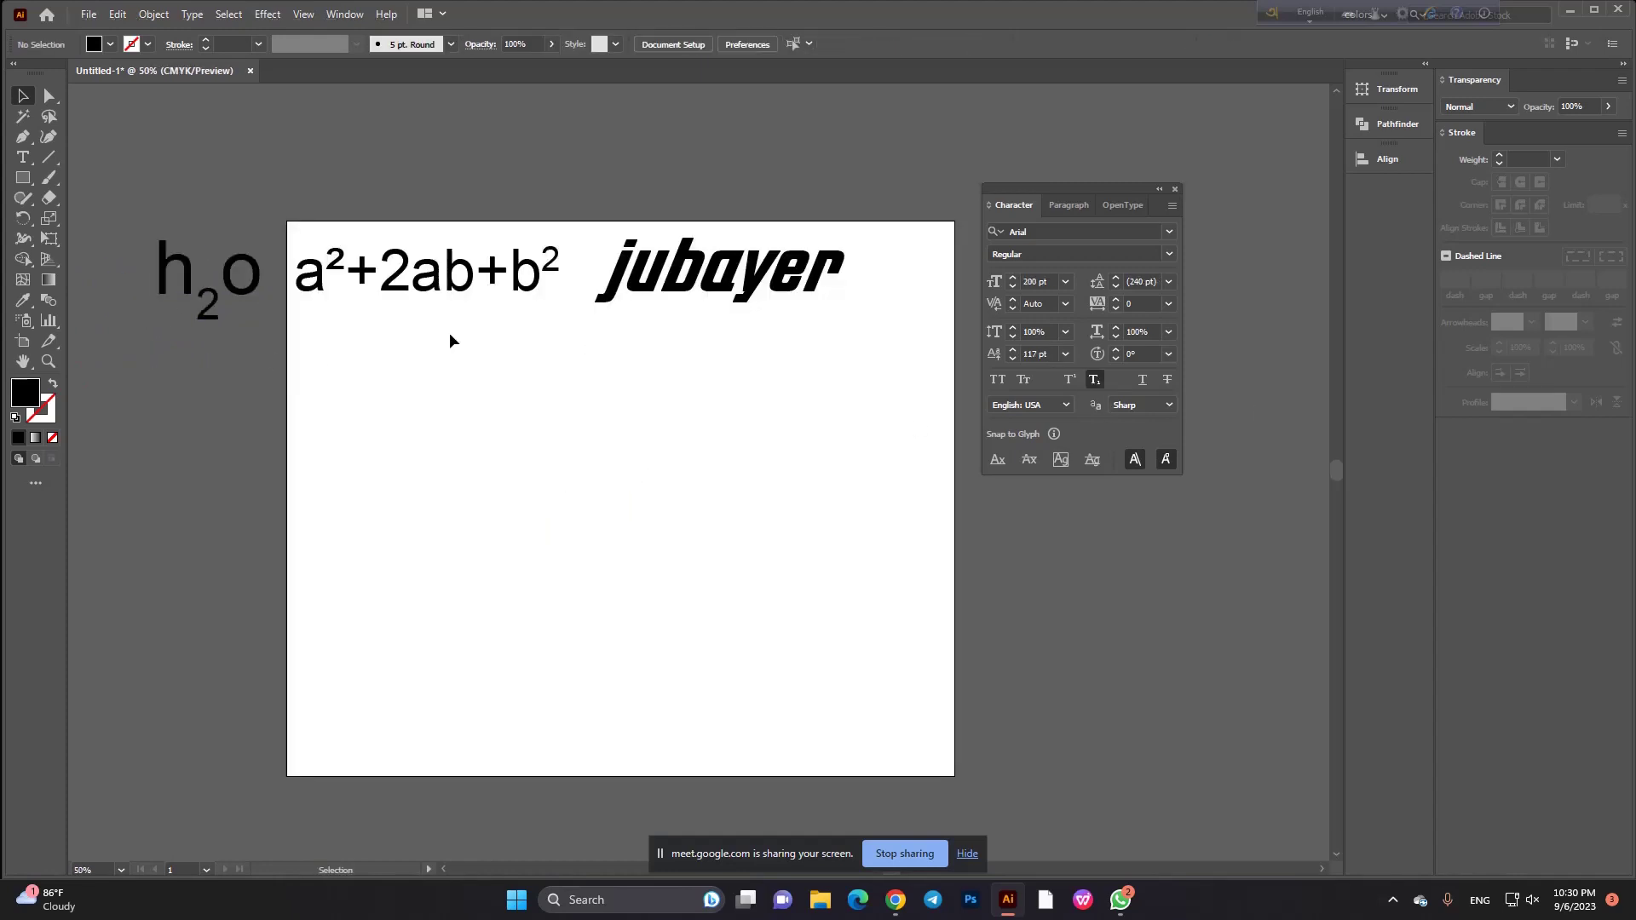
# Duplicate jubayer below the original and give the copy a strikethrough.
pyautogui.keyDown('alt'); pyautogui.moveTo(769, 294); pyautogui.dragTo(649, 503); pyautogui.keyUp('alt')
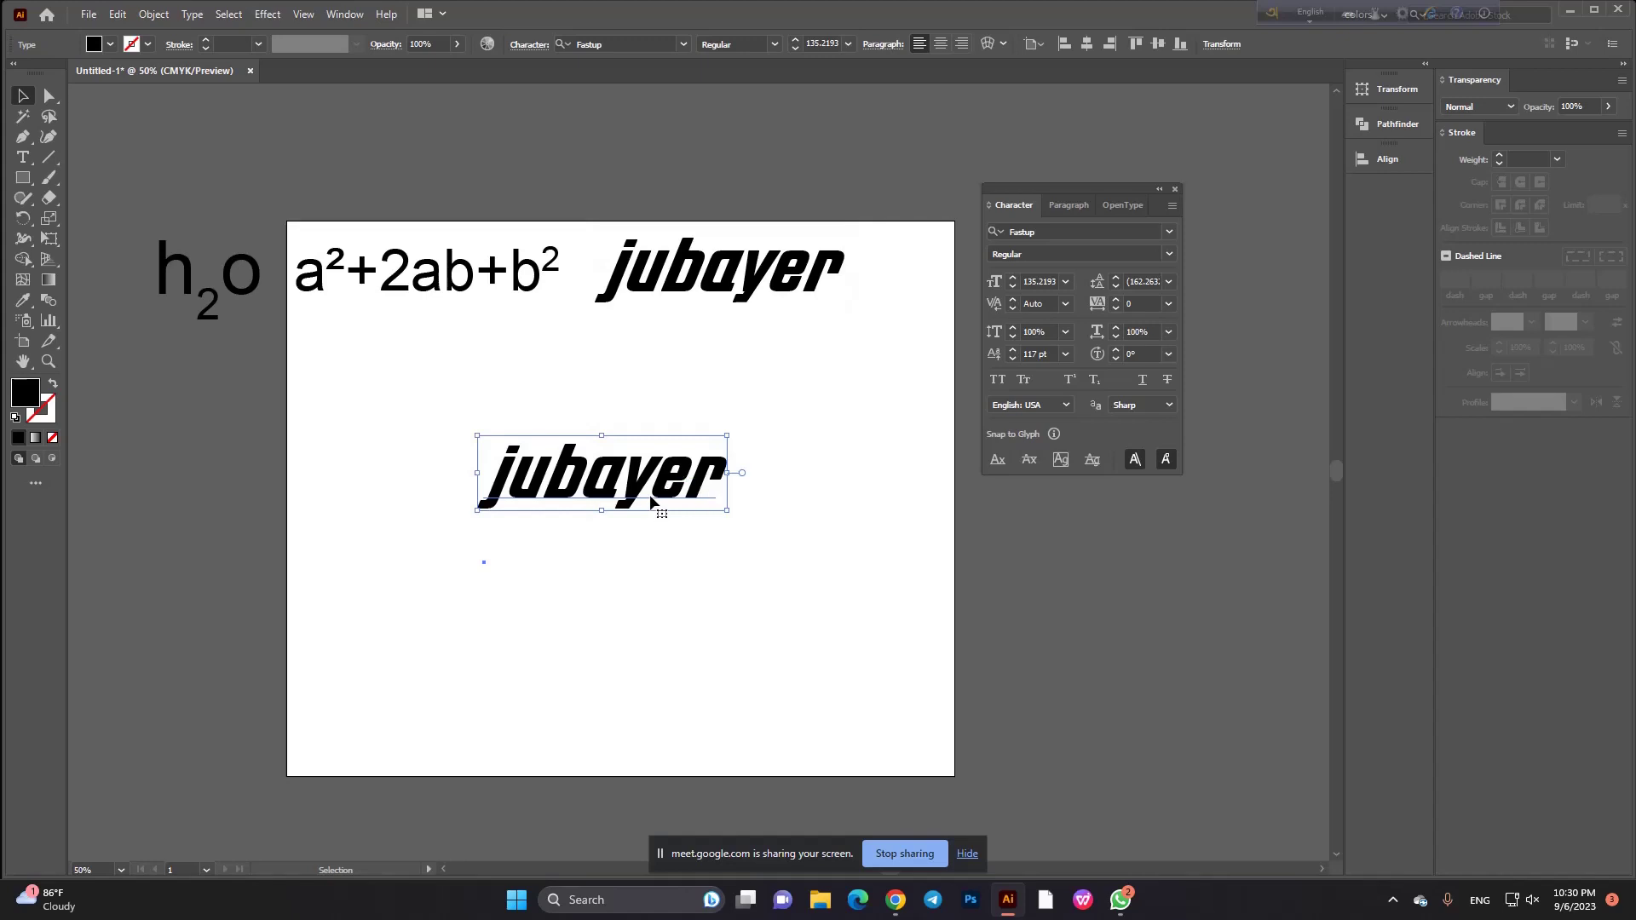
pyautogui.keyDown('alt'); pyautogui.scroll(1, 666, 537); pyautogui.keyUp('alt')
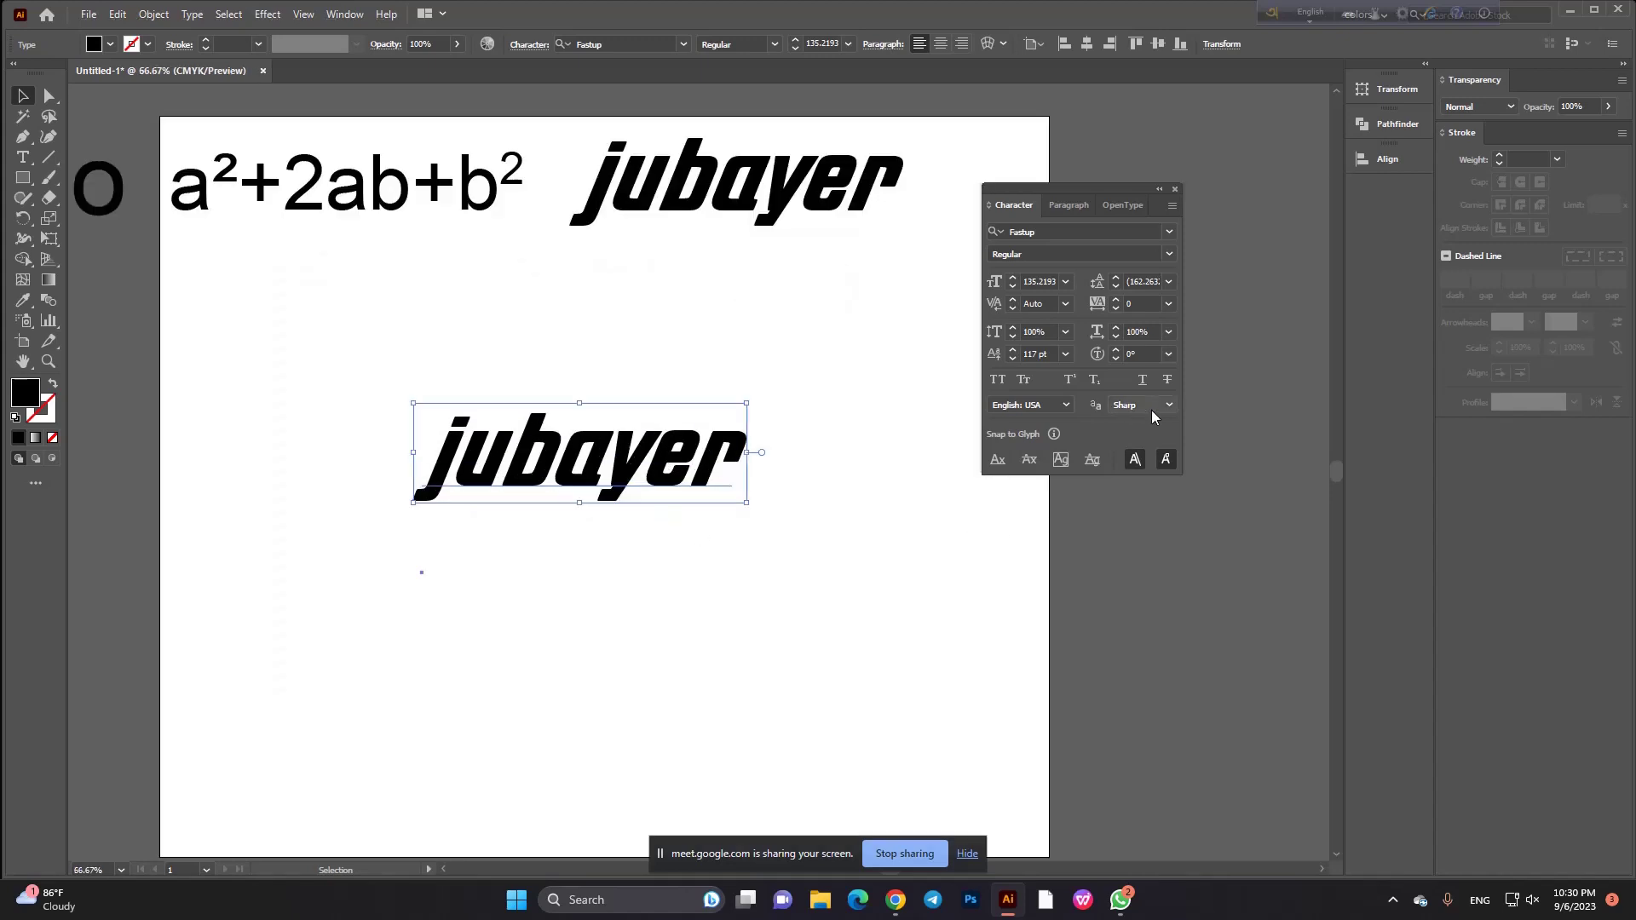
pyautogui.click(1168, 380)
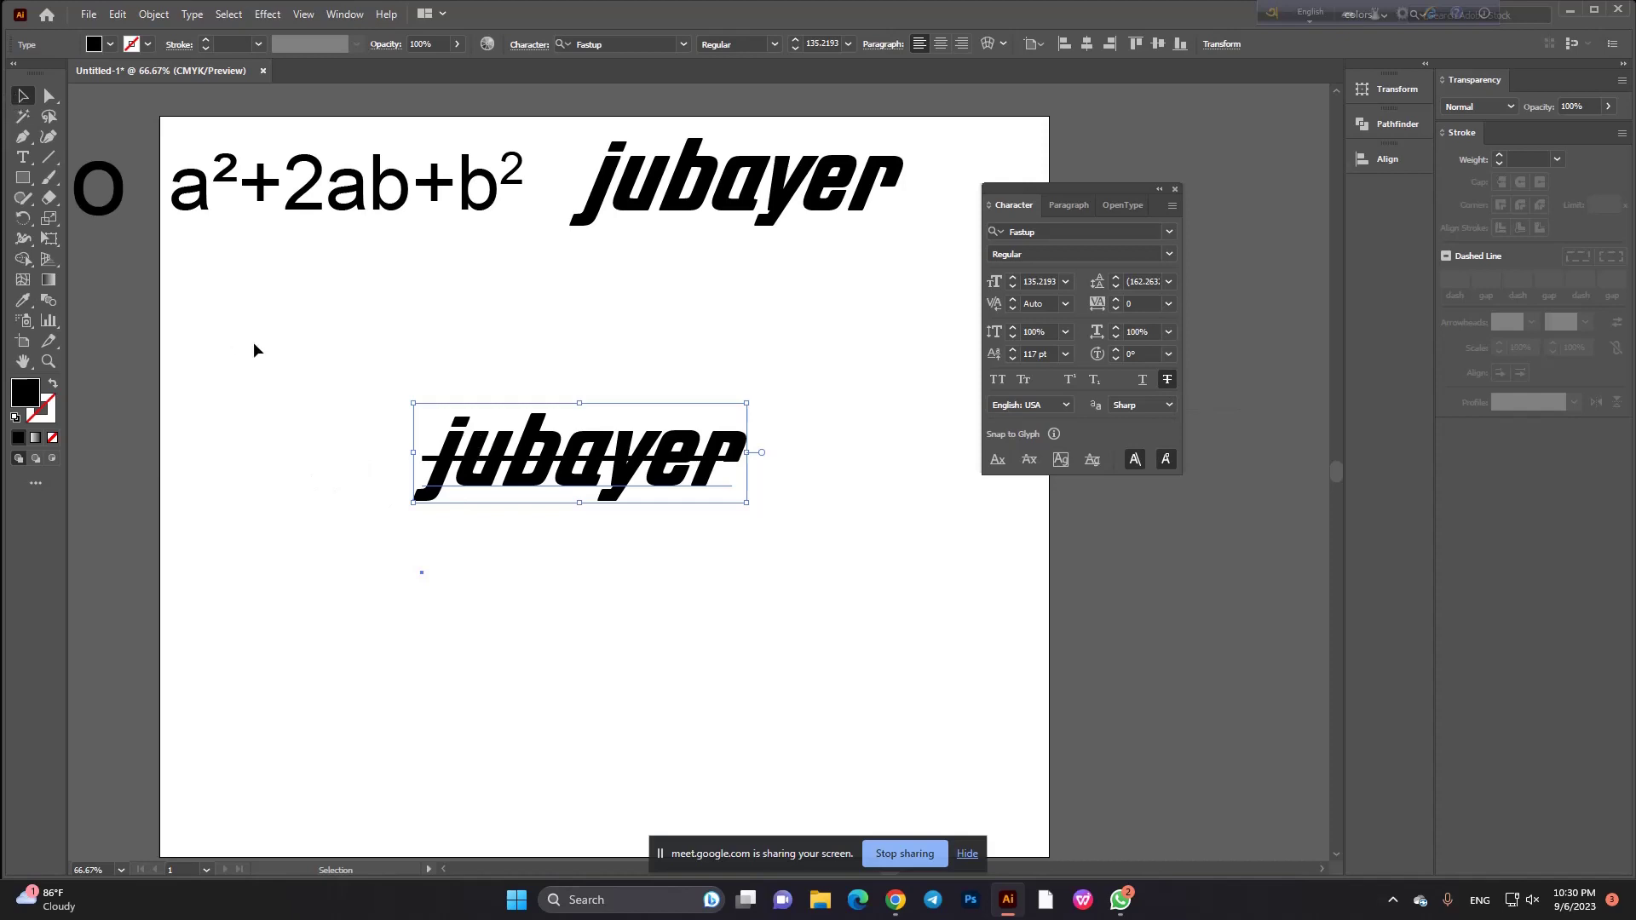
pyautogui.moveTo(409, 358); pyautogui.dragTo(784, 606)
pyautogui.click(1167, 381)
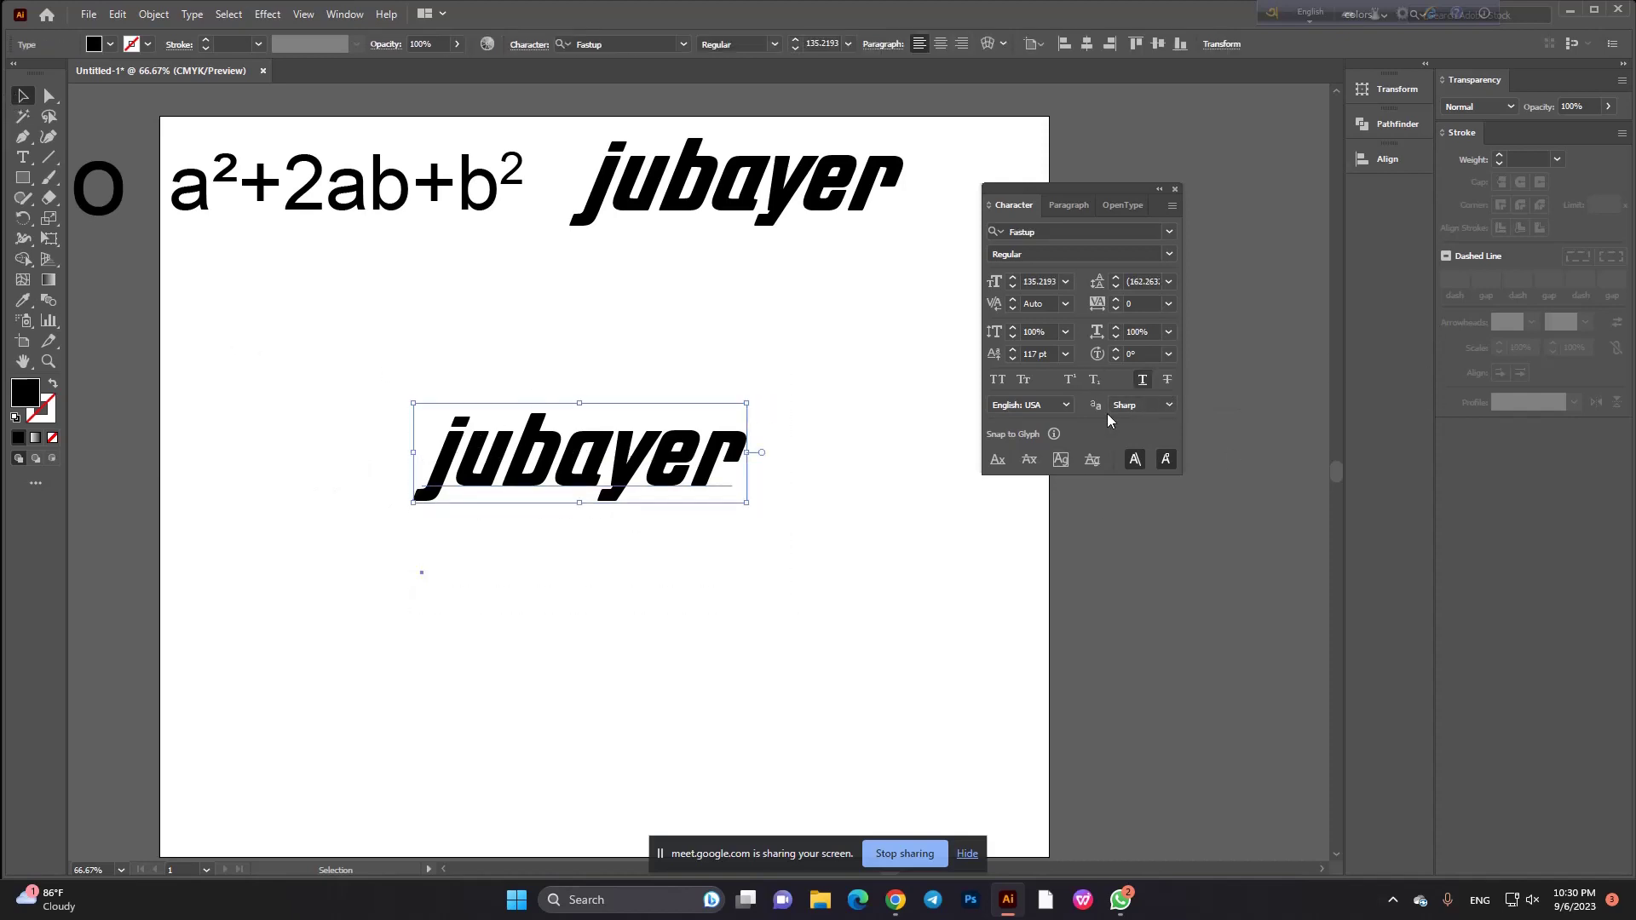
pyautogui.click(1172, 380)
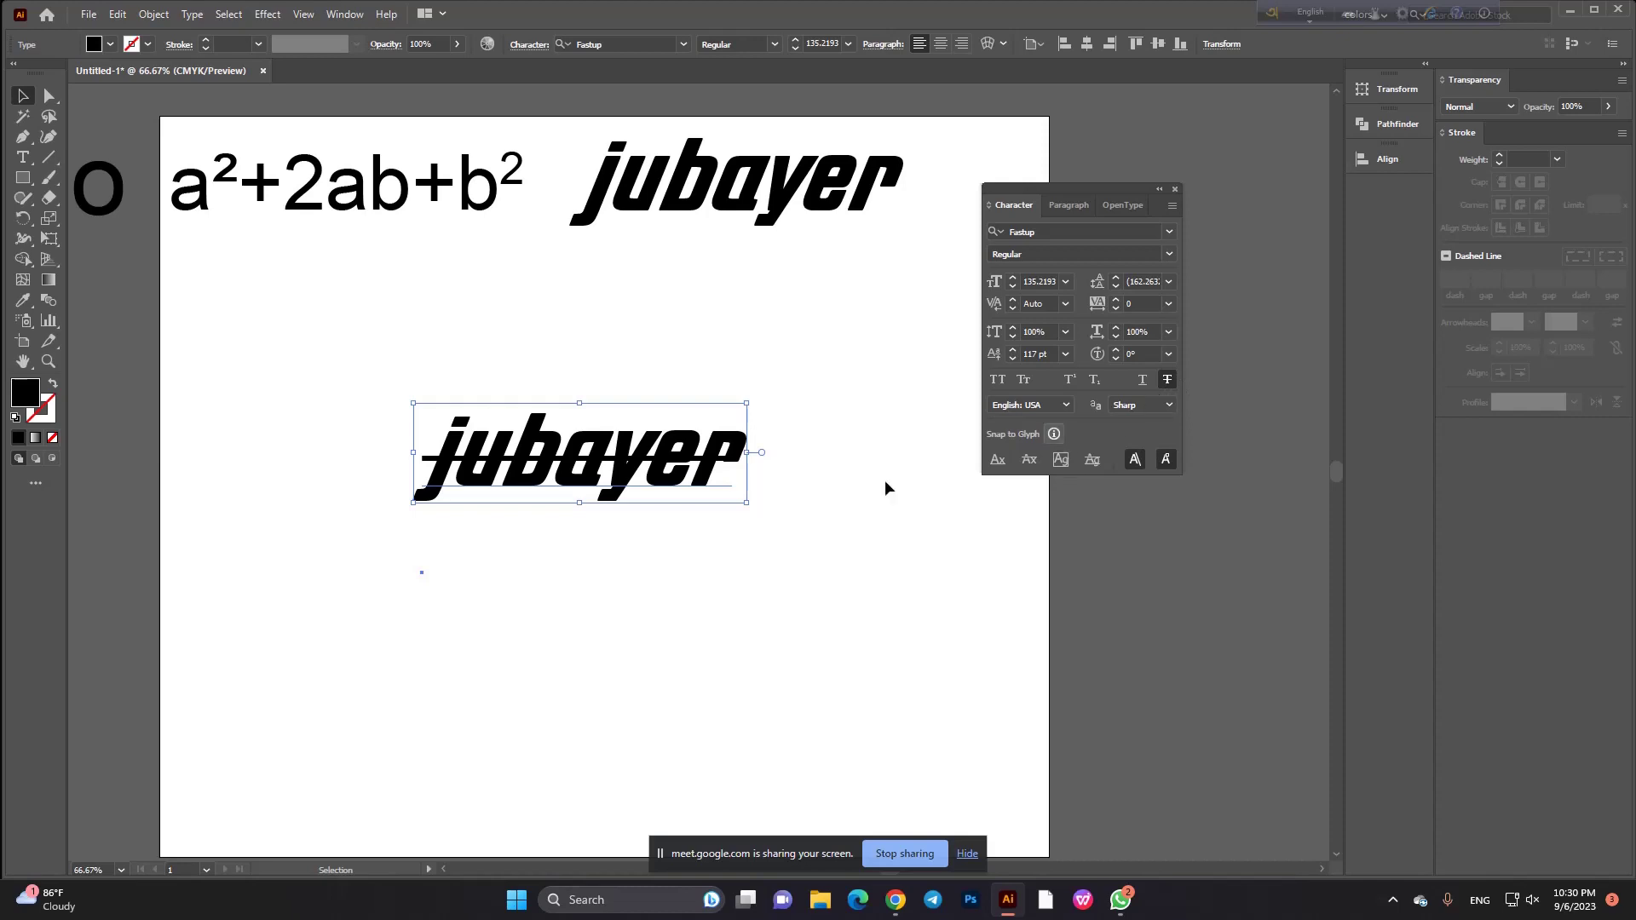
# Remove jubayer's strikethrough, Alt-drag a copy to the upper left, and reposition the original lower down.
pyautogui.click(1169, 381)
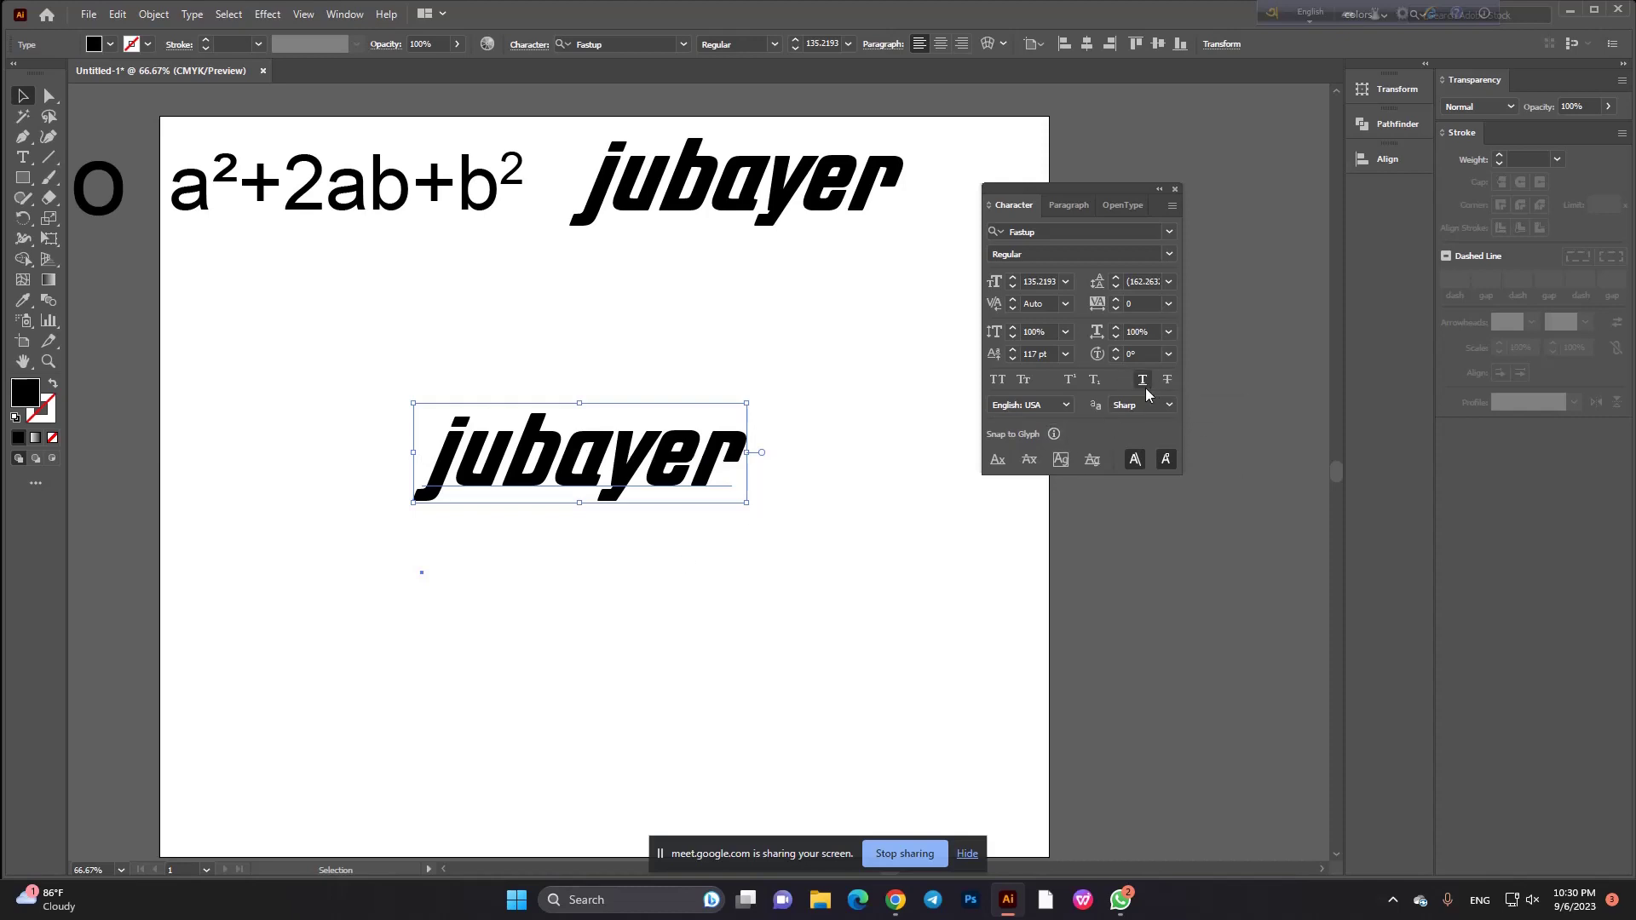
pyautogui.moveTo(734, 505); pyautogui.dragTo(454, 399)
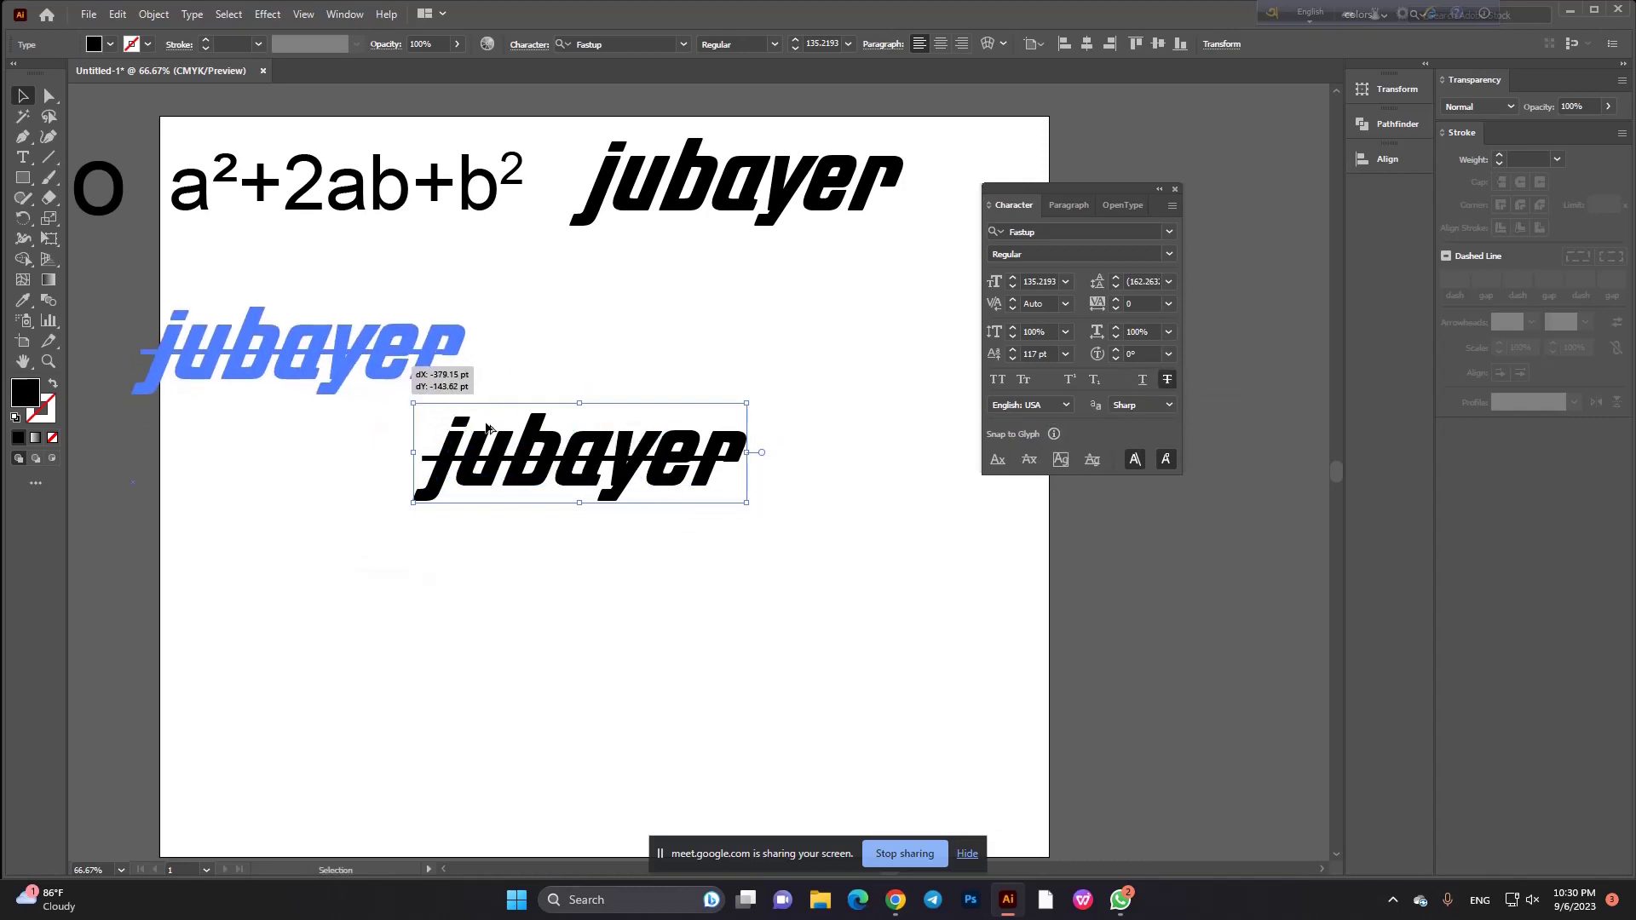
pyautogui.moveTo(648, 477); pyautogui.dragTo(756, 546)
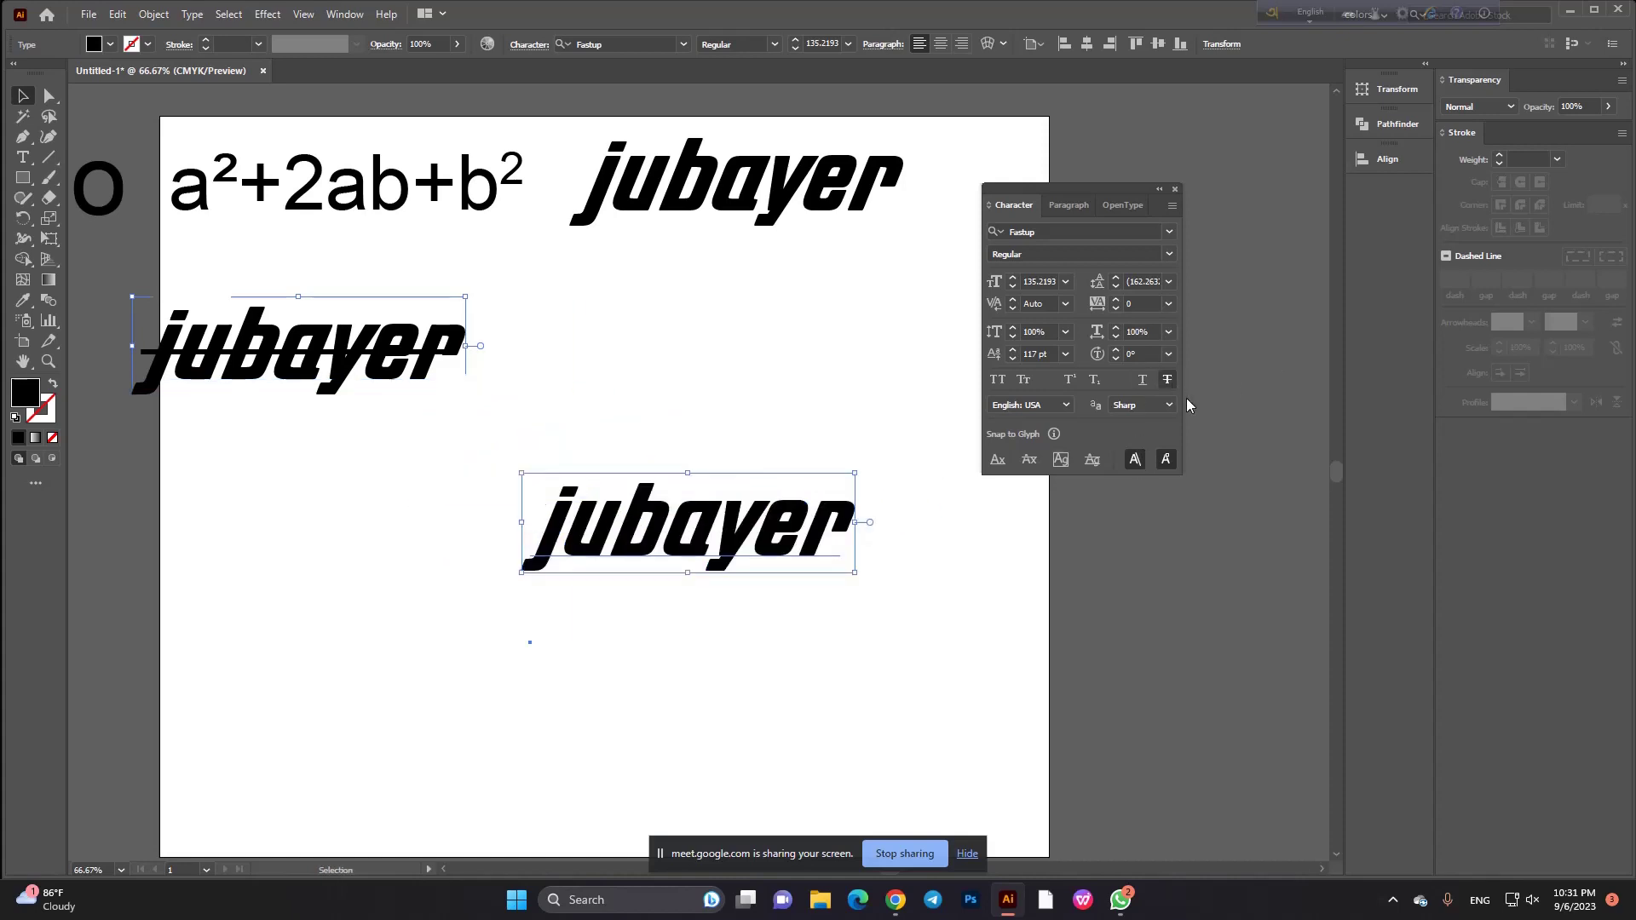
pyautogui.moveTo(767, 533); pyautogui.dragTo(719, 524)
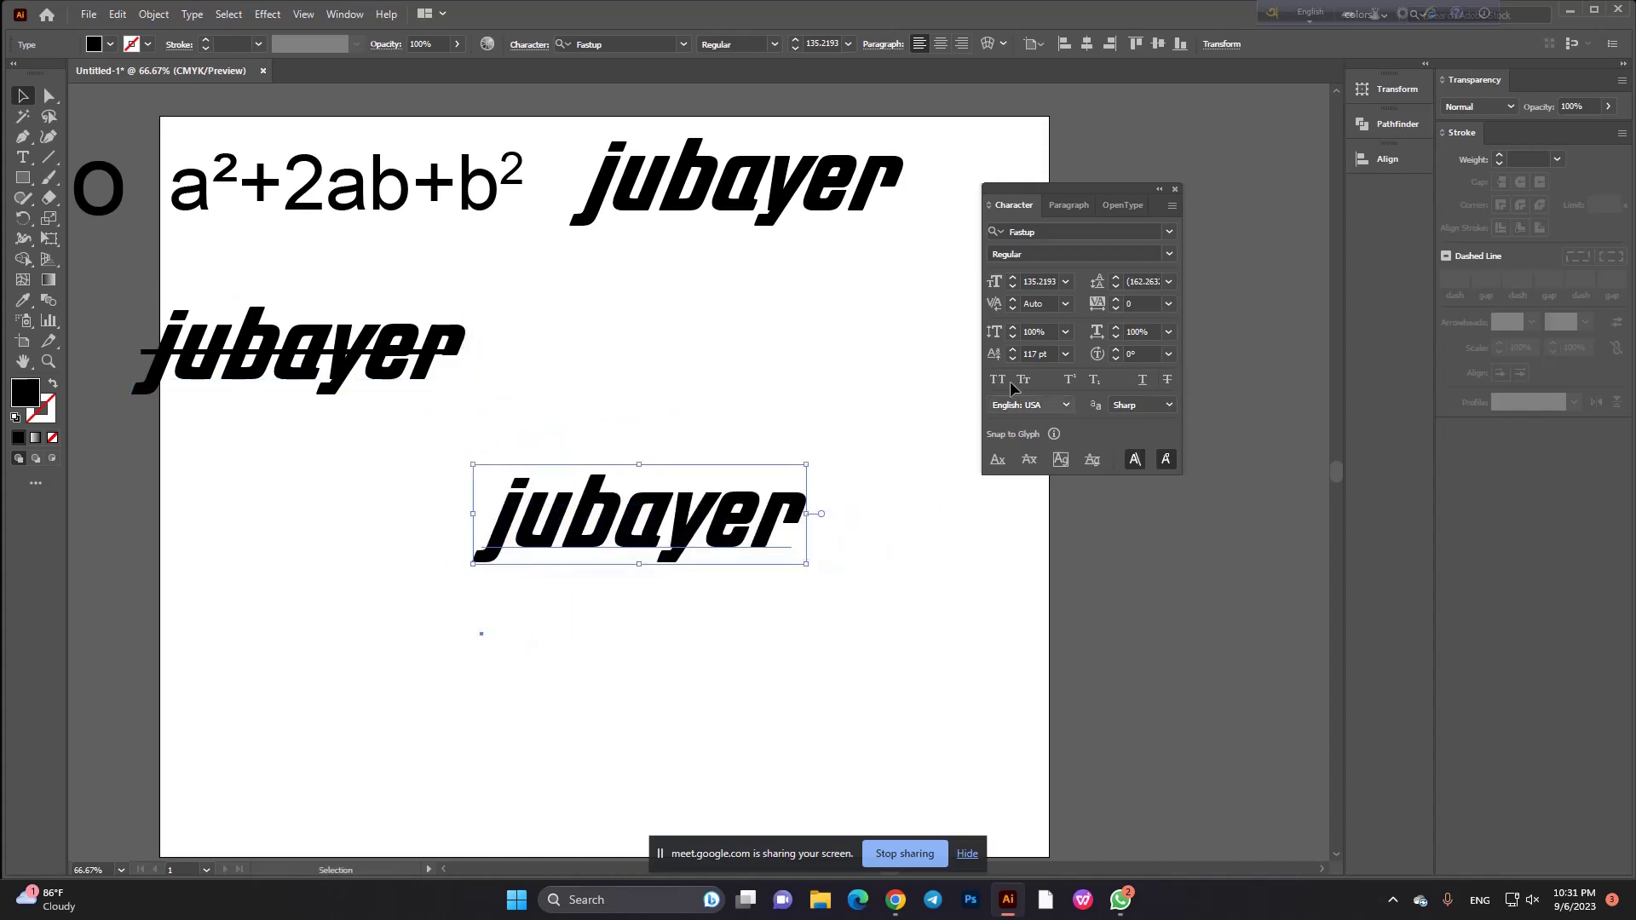
# Underline the lower jubayer after checking the Character panel's language options.
pyautogui.click(1067, 405)
pyautogui.click(1070, 404)
pyautogui.click(1070, 404)
pyautogui.click(1070, 404)
pyautogui.click(1143, 380)
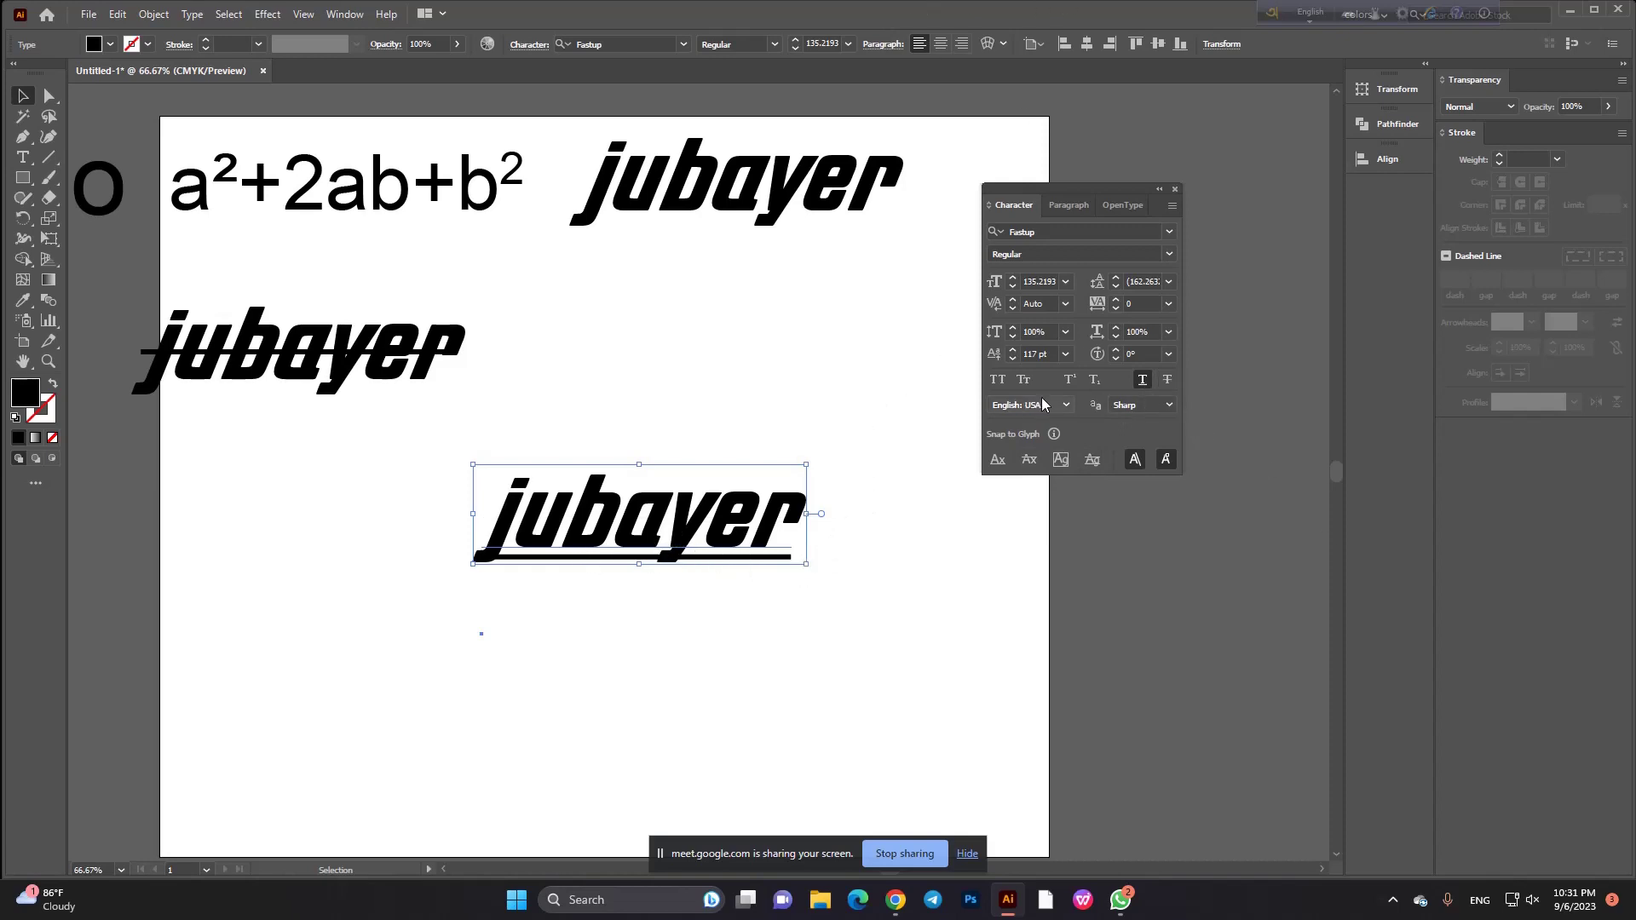
pyautogui.click(1152, 405)
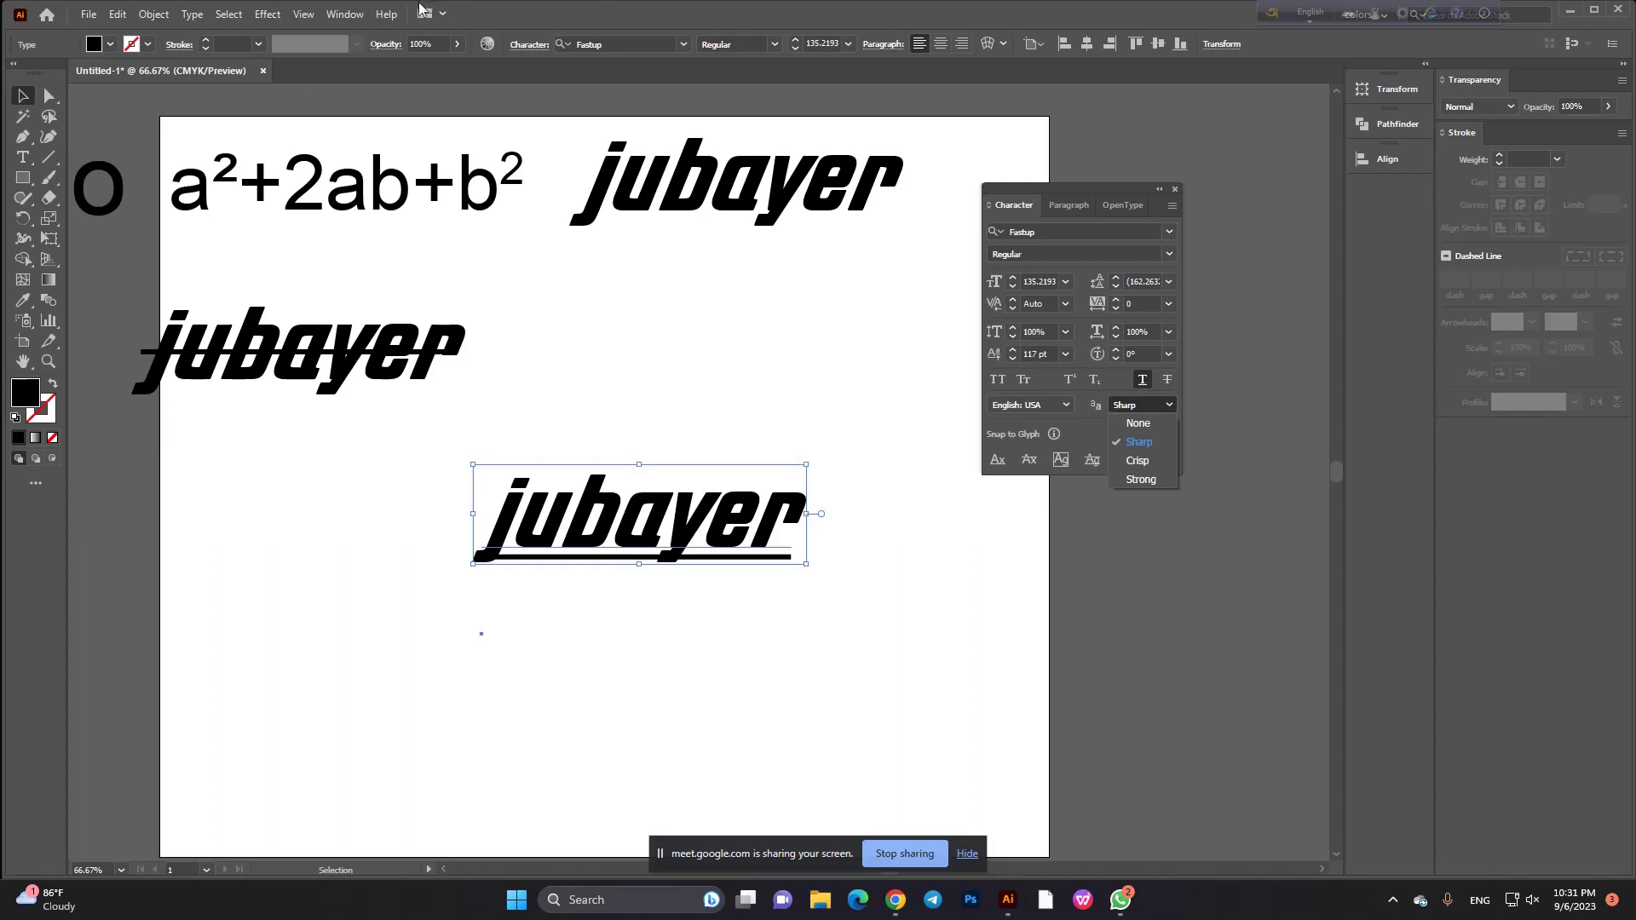
# Turn on View > Pixel Preview and zoom in on the text.
pyautogui.click(748, 602)
pyautogui.scroll(4, 796, 475)
pyautogui.scroll(2, 712, 230)
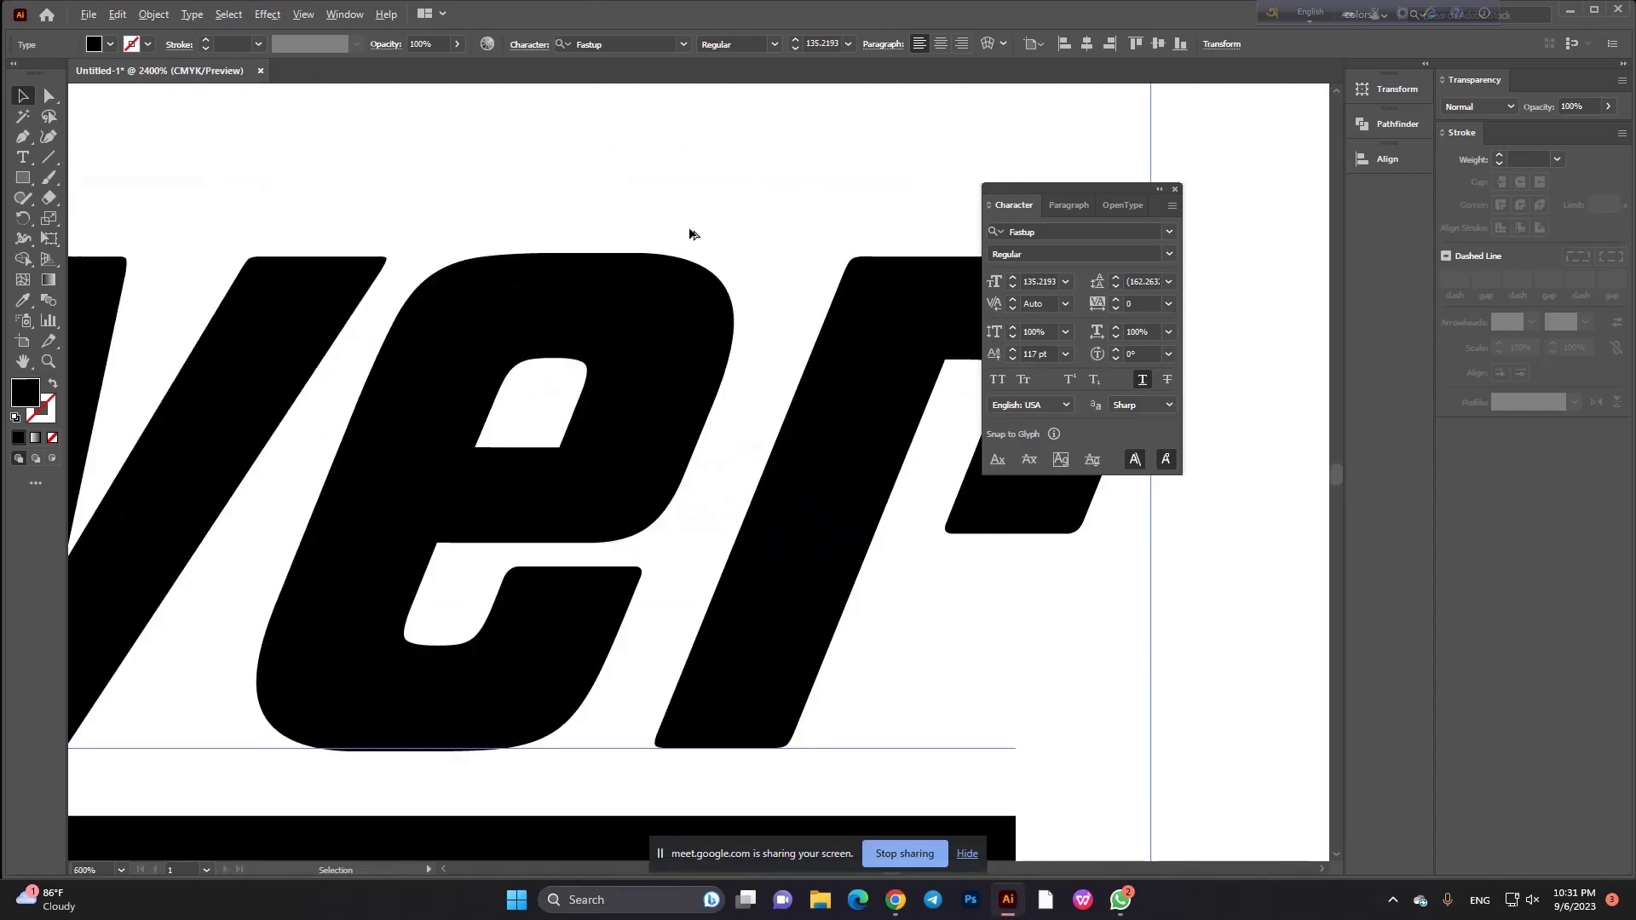
pyautogui.scroll(1, 621, 449)
pyautogui.scroll(1, 637, 435)
pyautogui.scroll(-3, 713, 354)
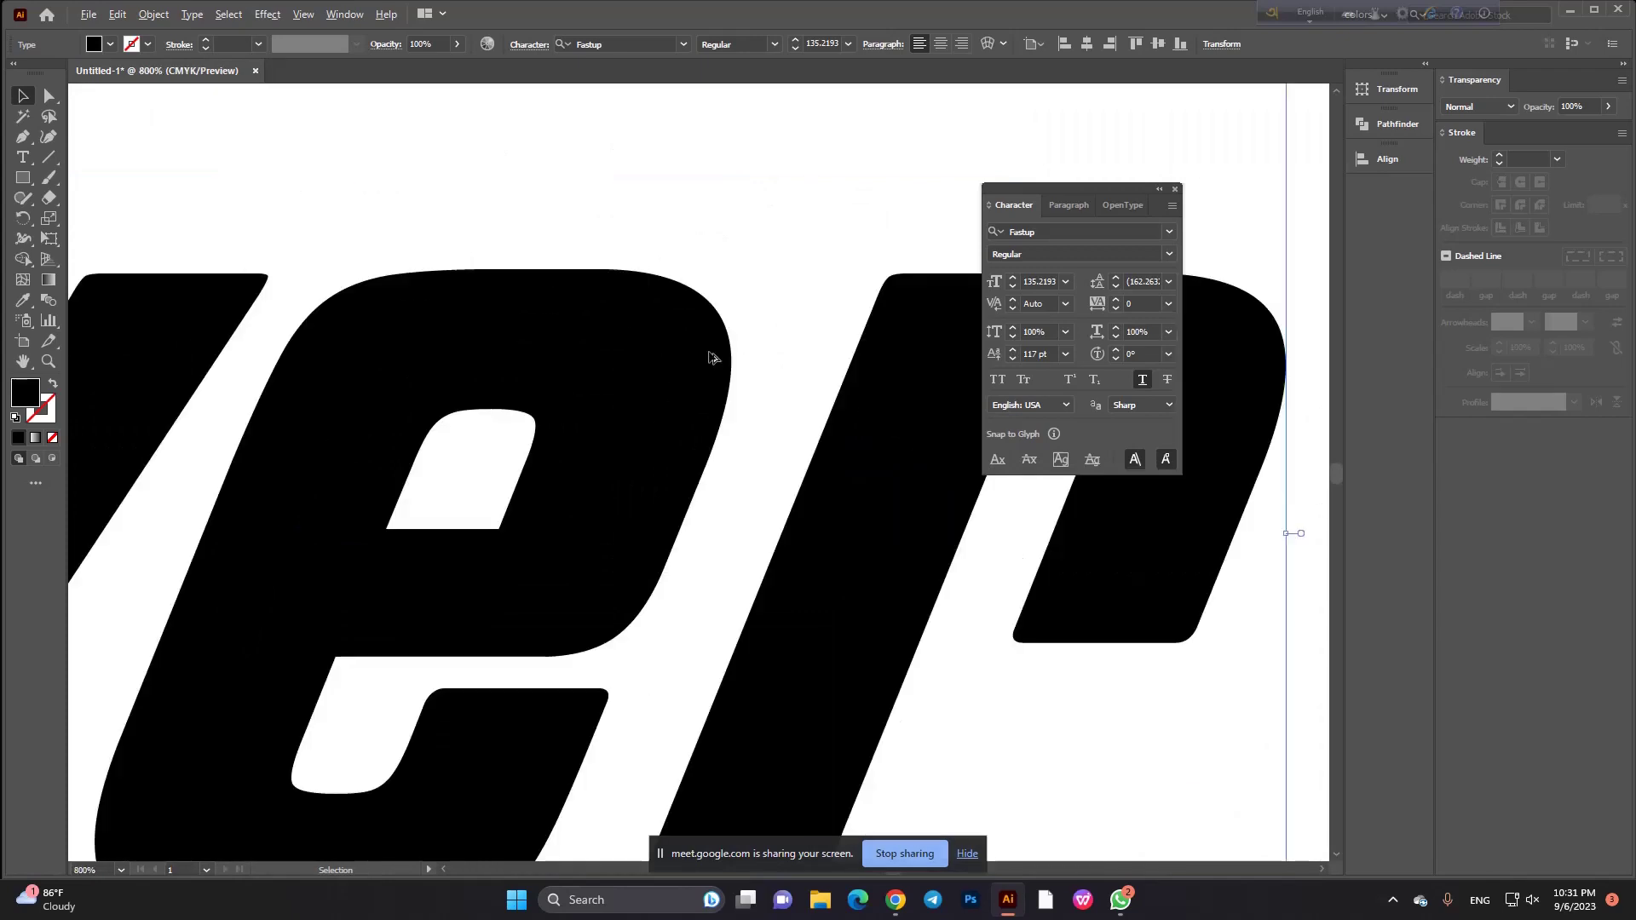
pyautogui.scroll(-2, 716, 354)
pyautogui.scroll(-2, 724, 354)
pyautogui.click(303, 15)
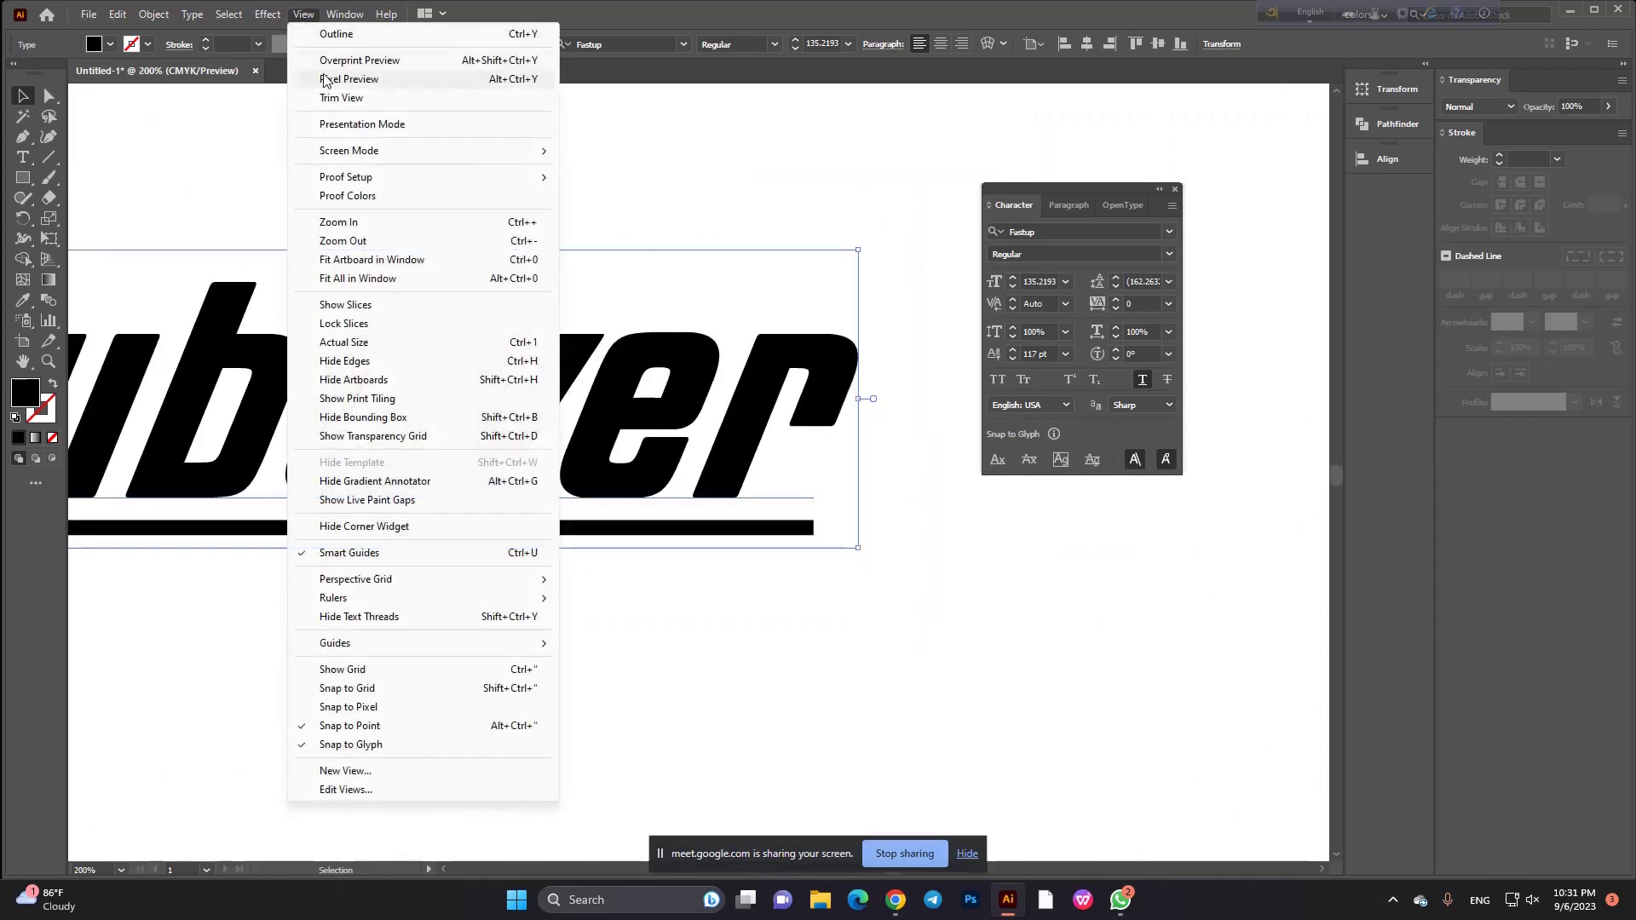
pyautogui.click(350, 79)
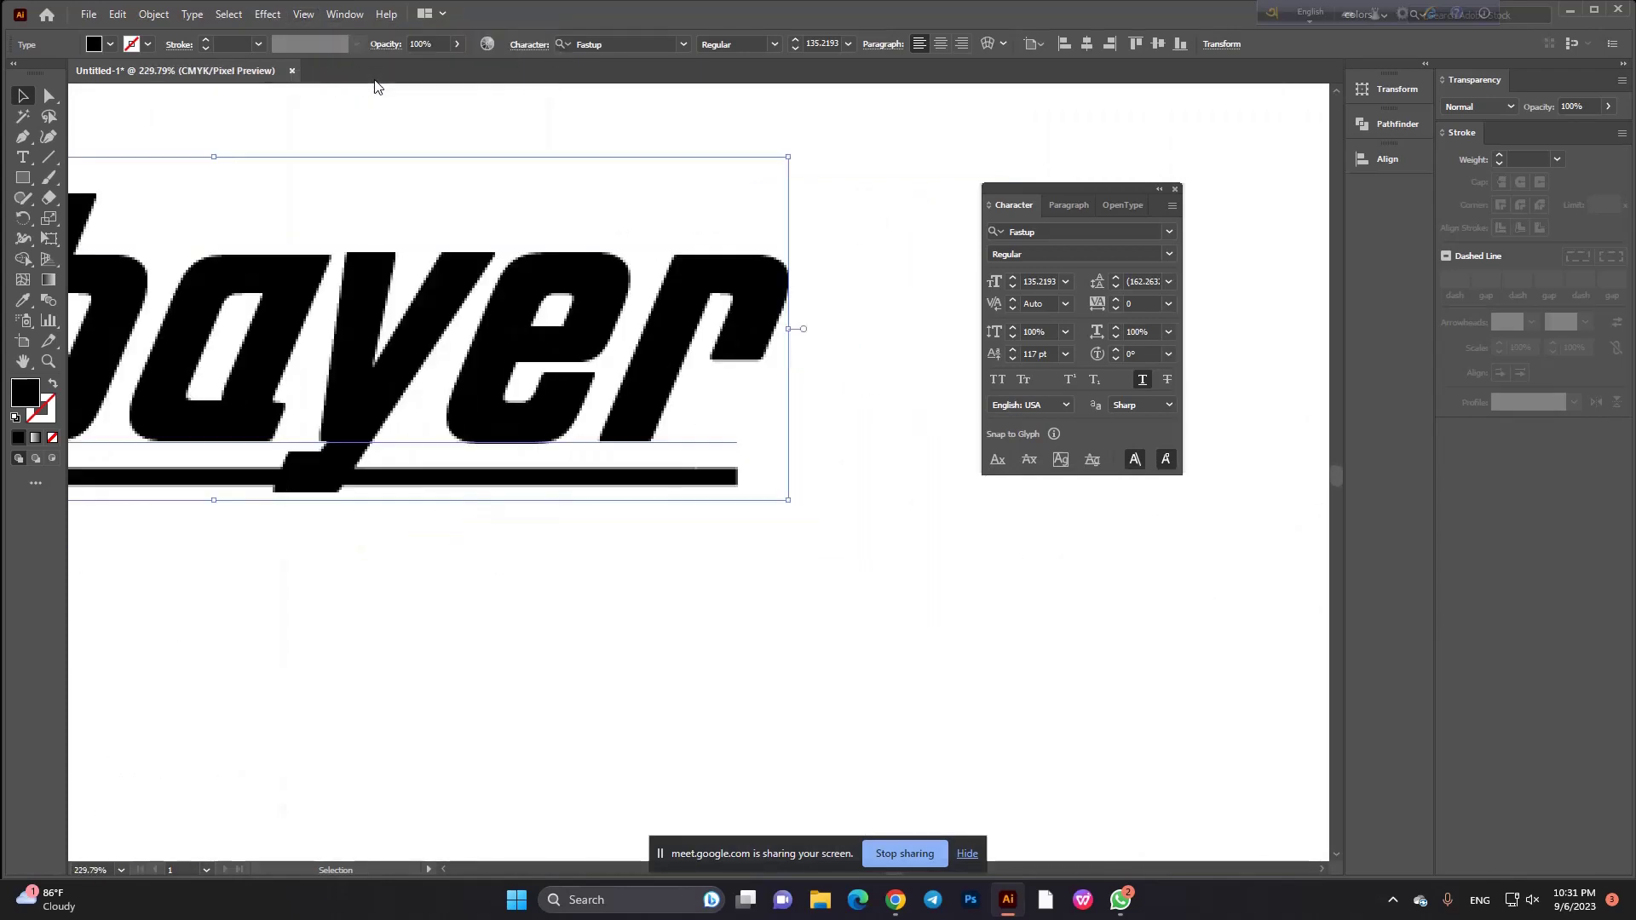
pyautogui.scroll(2, 714, 289)
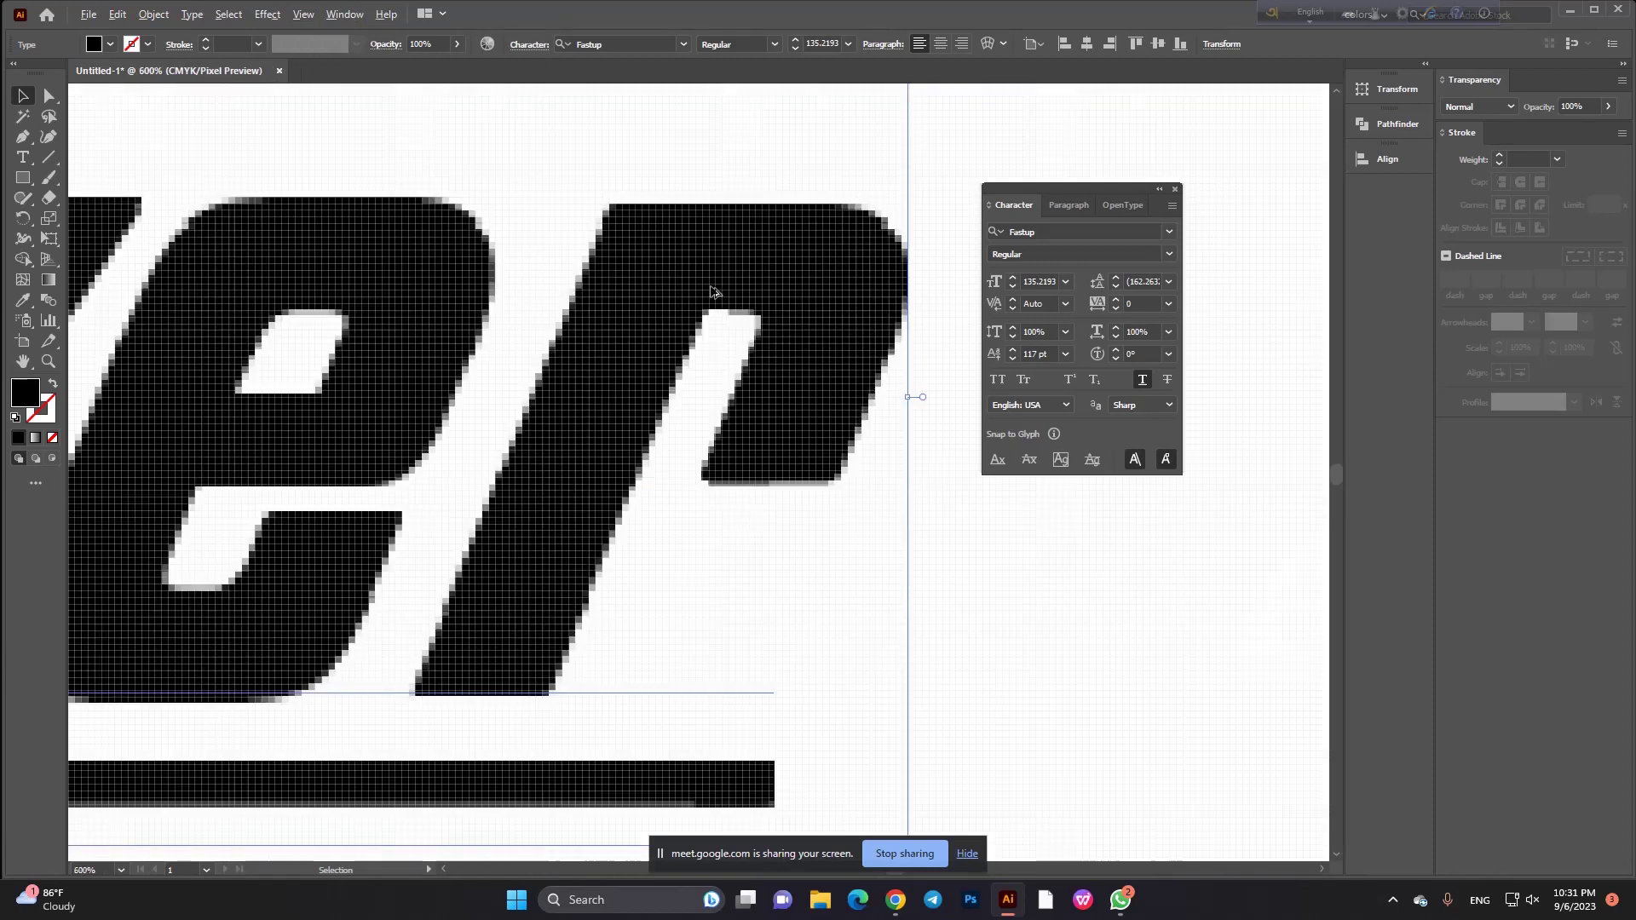
# Compare None, Crisp and Strong anti-aliasing on jubayer, then settle on Sharp.
pyautogui.click(1140, 406)
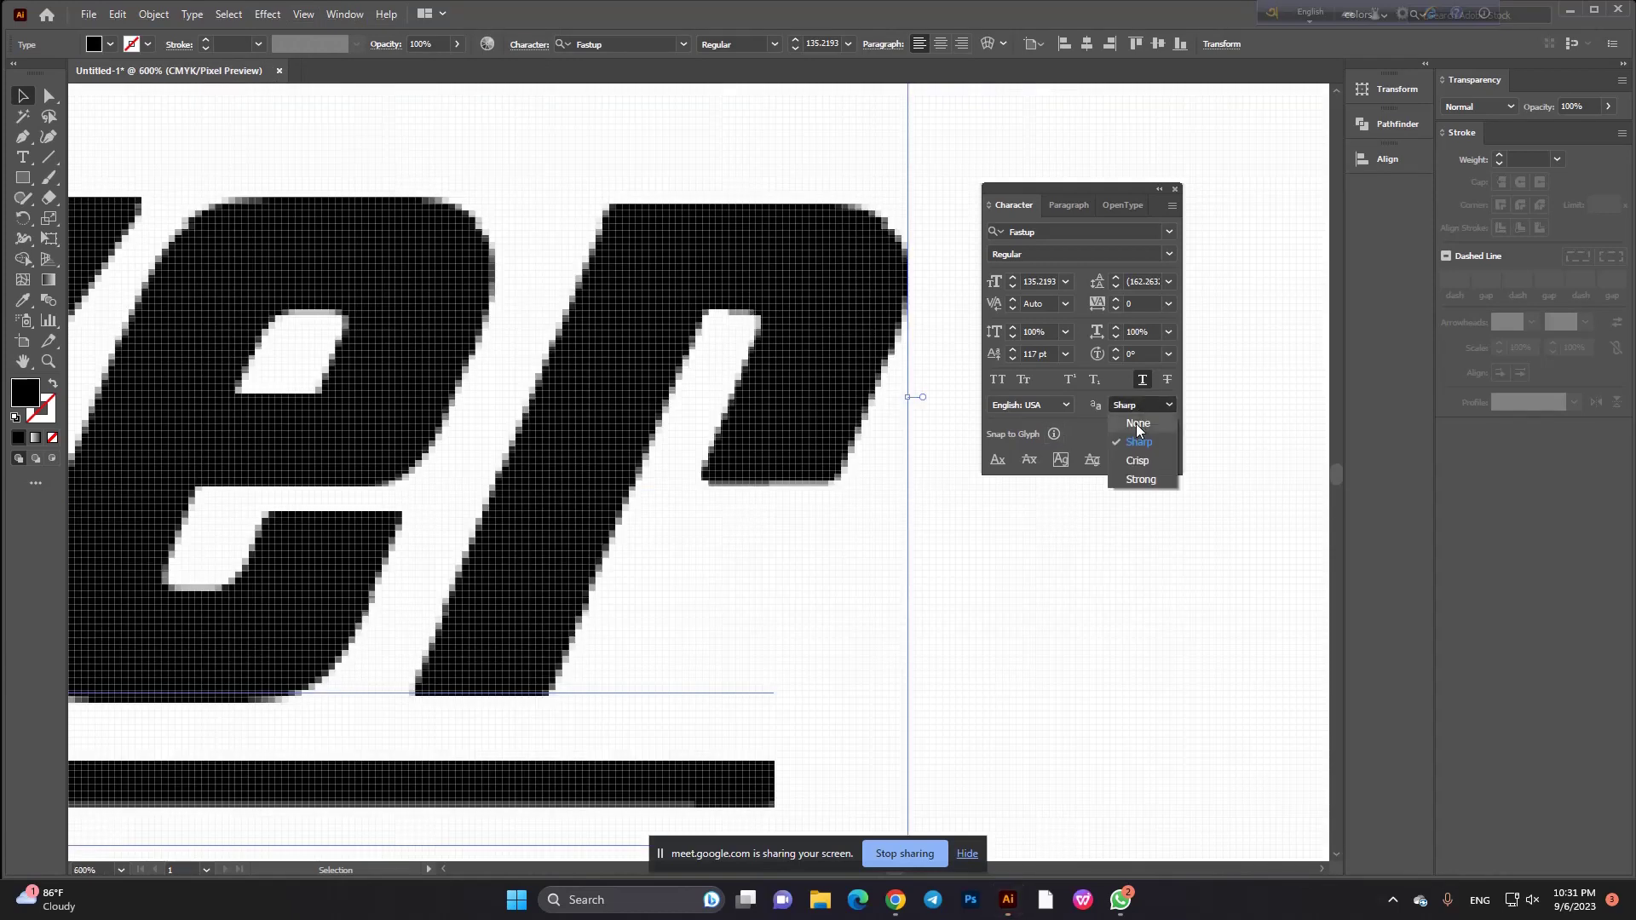
pyautogui.click(1137, 423)
pyautogui.click(1147, 405)
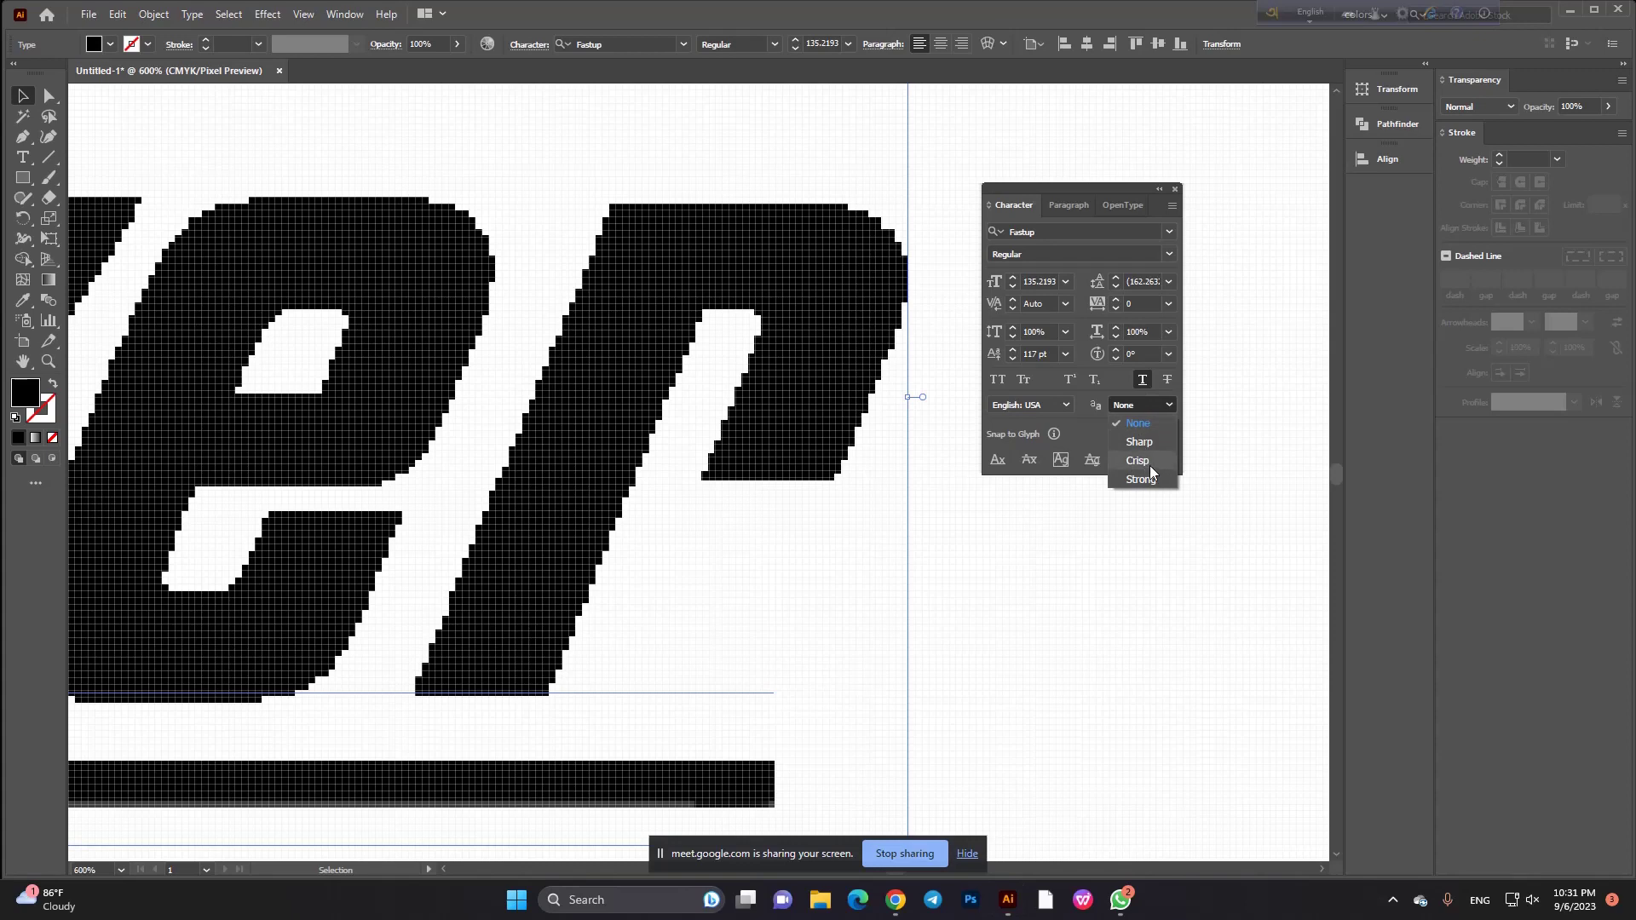
pyautogui.click(1149, 461)
pyautogui.click(1158, 406)
pyautogui.click(1140, 482)
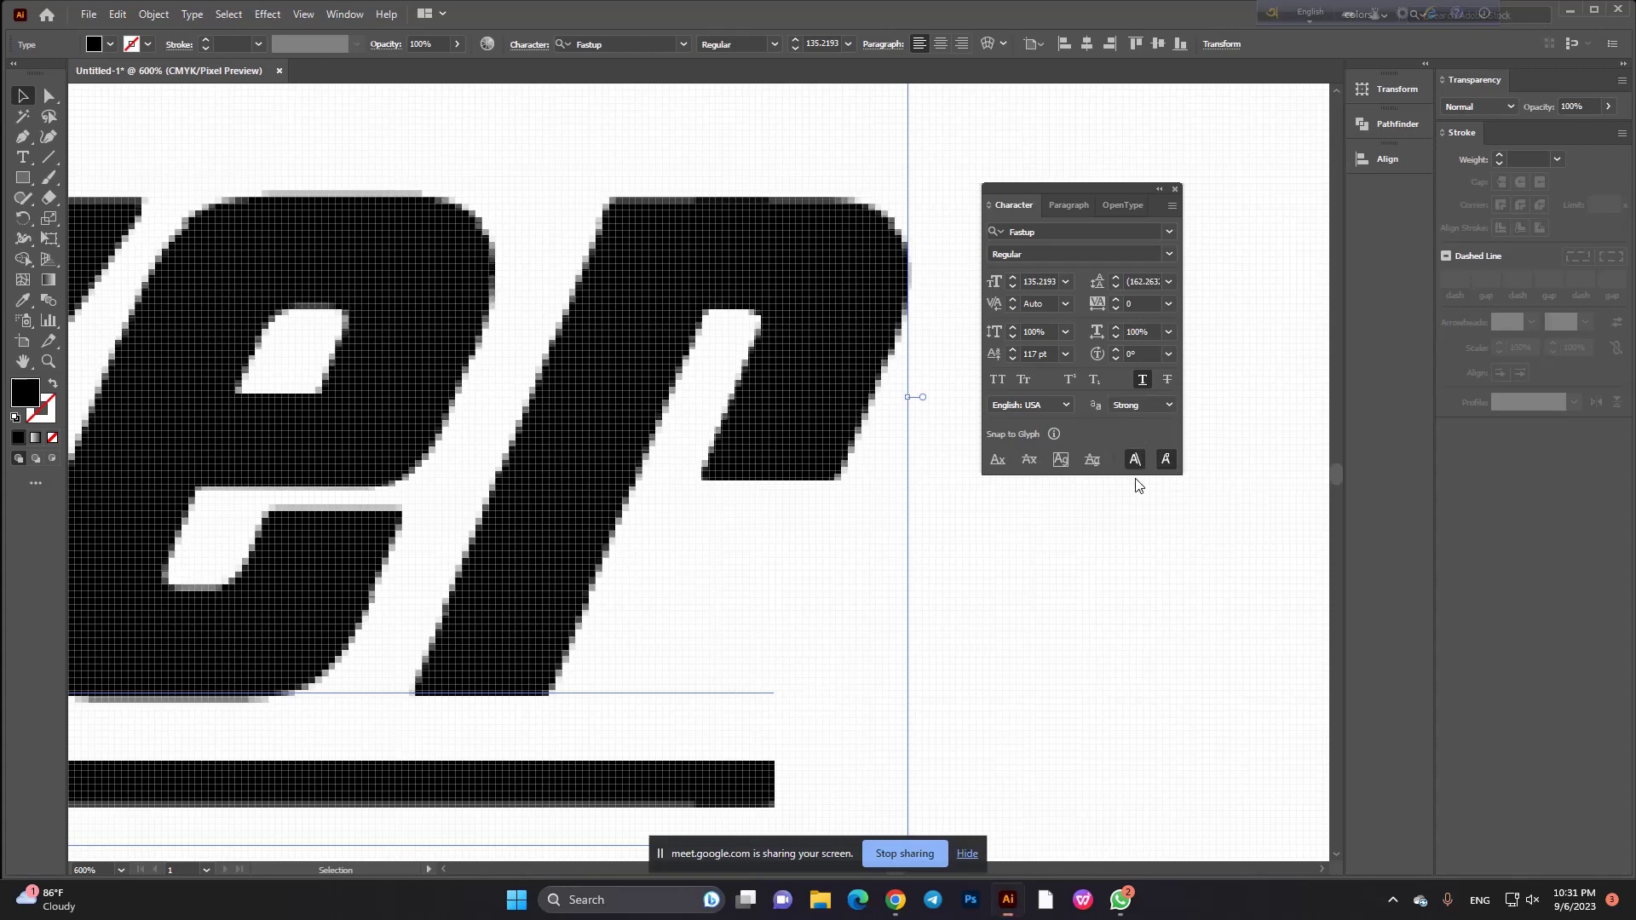
pyautogui.click(1153, 407)
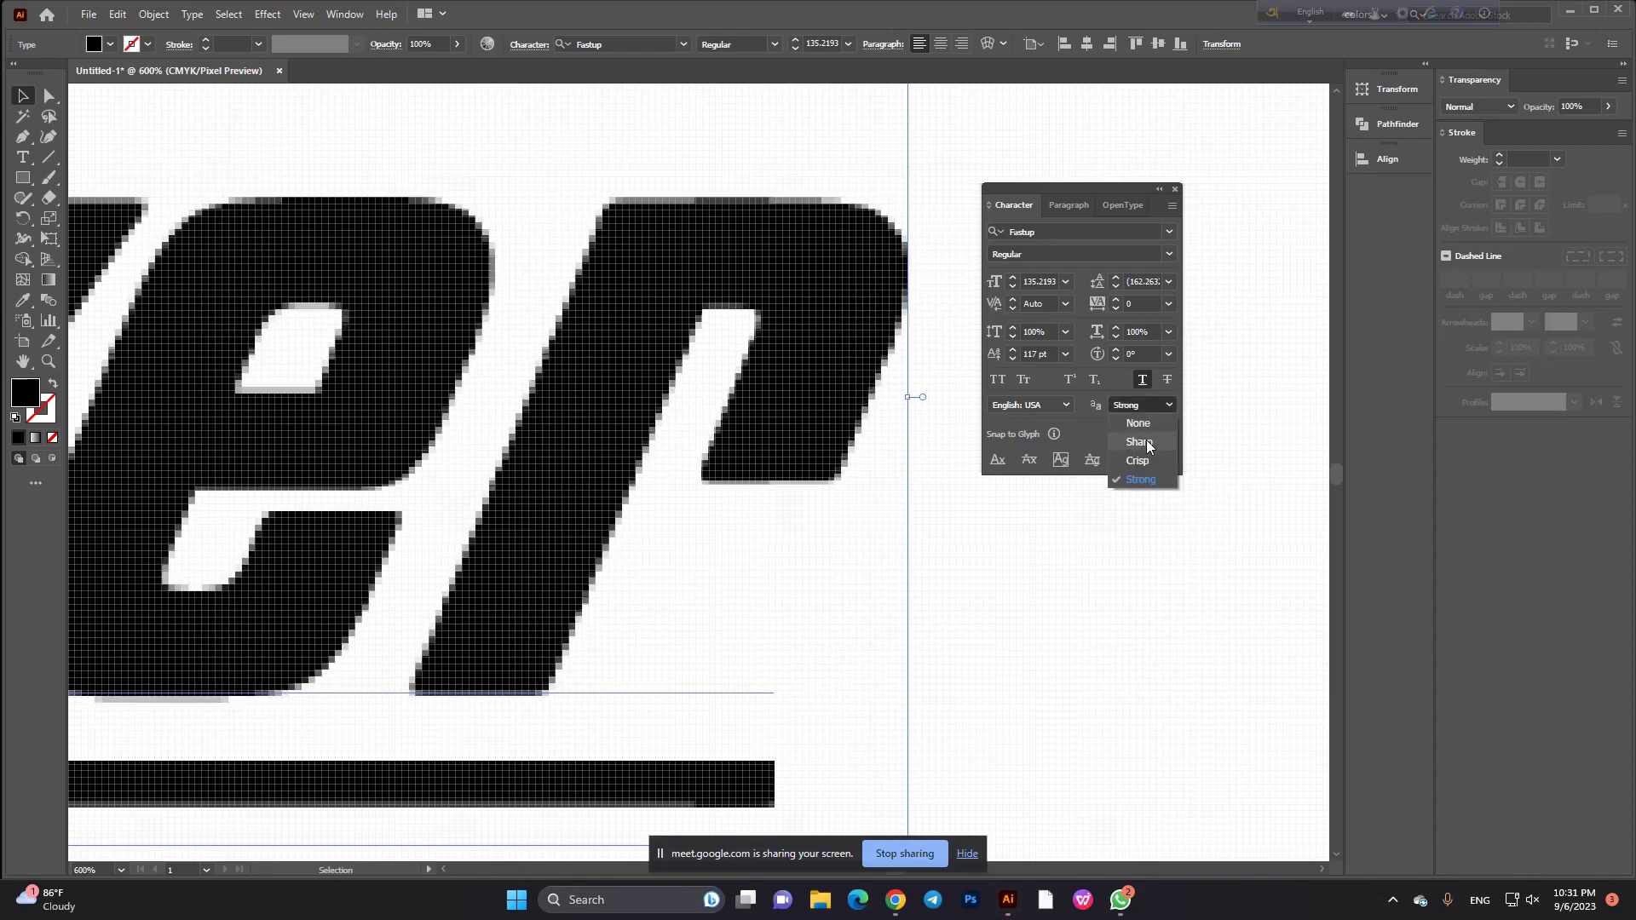
pyautogui.click(1149, 443)
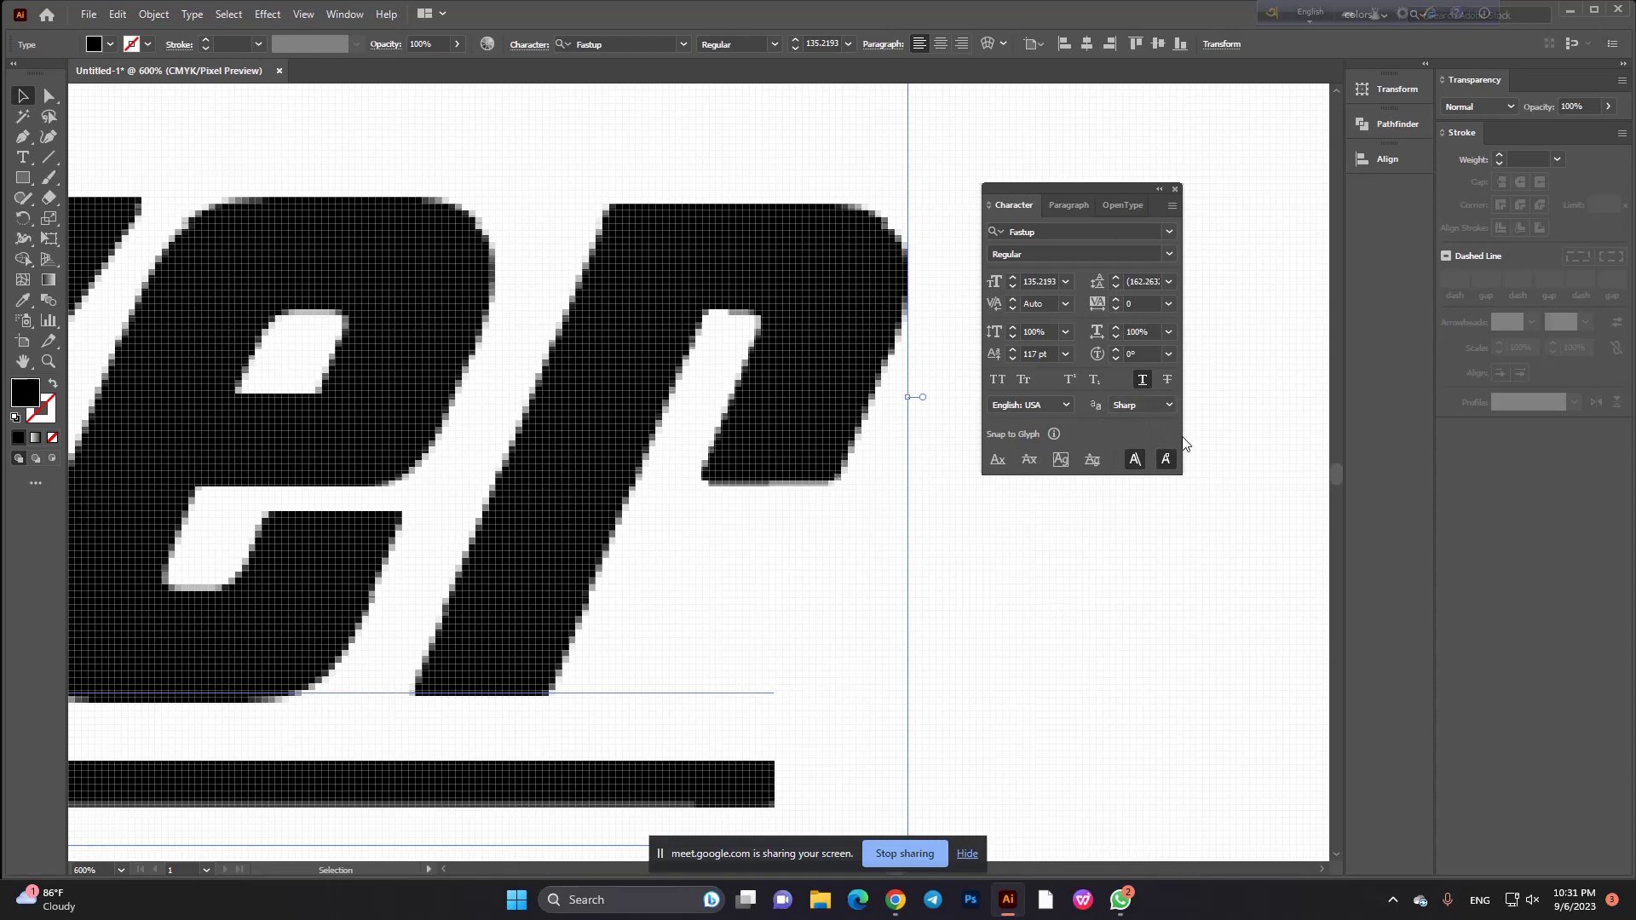
pyautogui.click(1166, 404)
pyautogui.click(1213, 515)
pyautogui.click(727, 555)
pyautogui.scroll(-5, 727, 478)
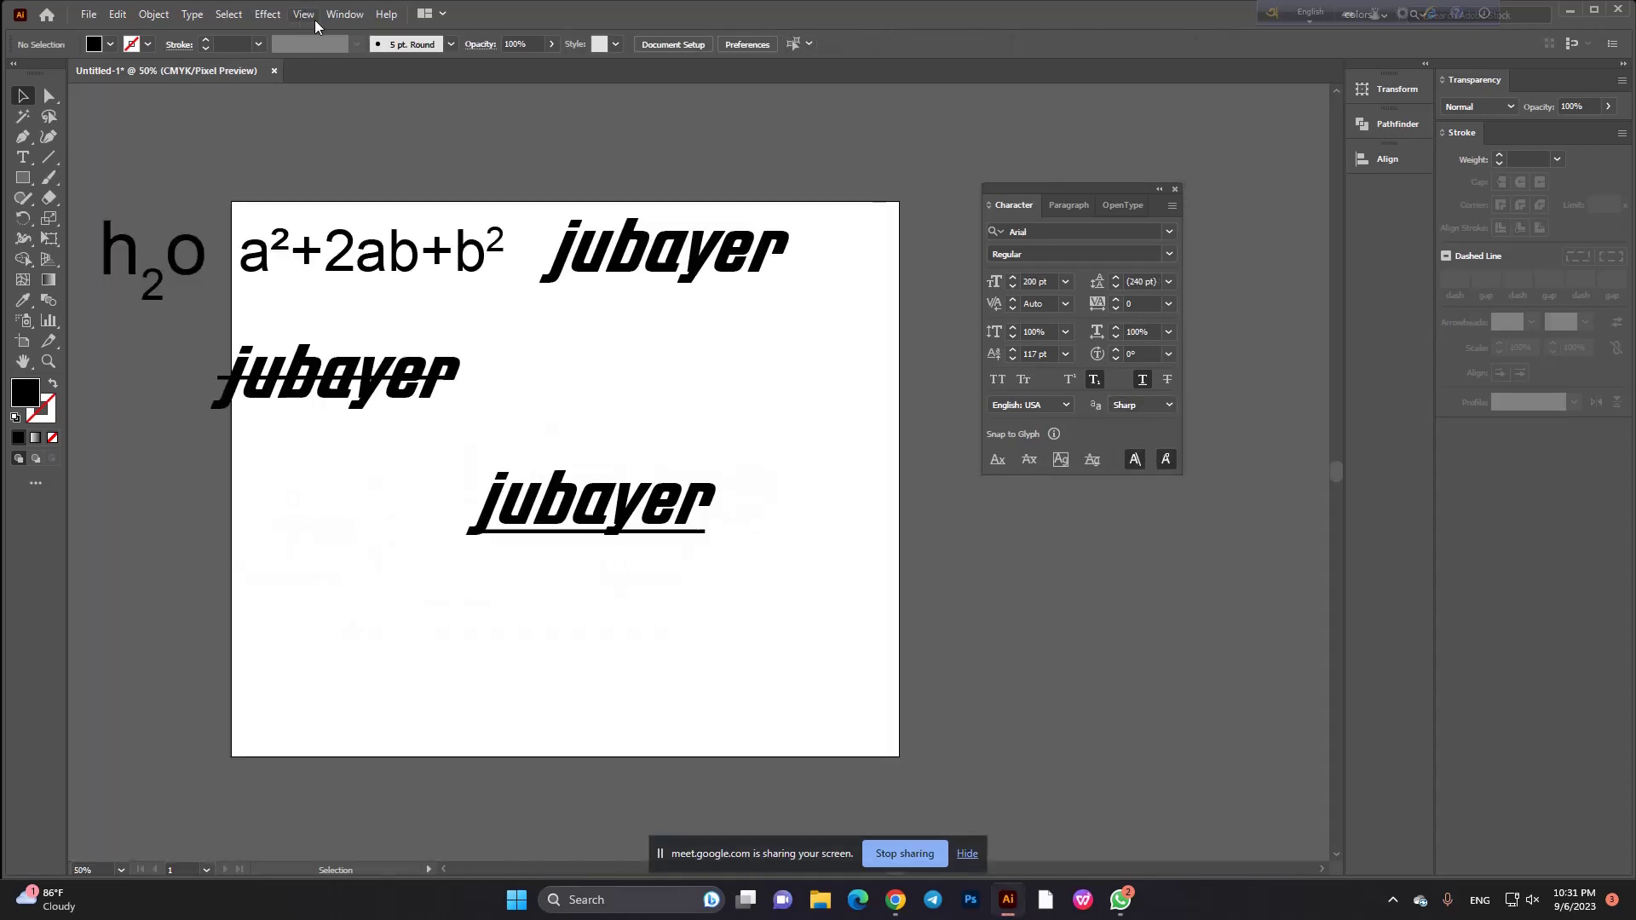
# Turn off Pixel Preview and readjust the zoom.
pyautogui.click(343, 15)
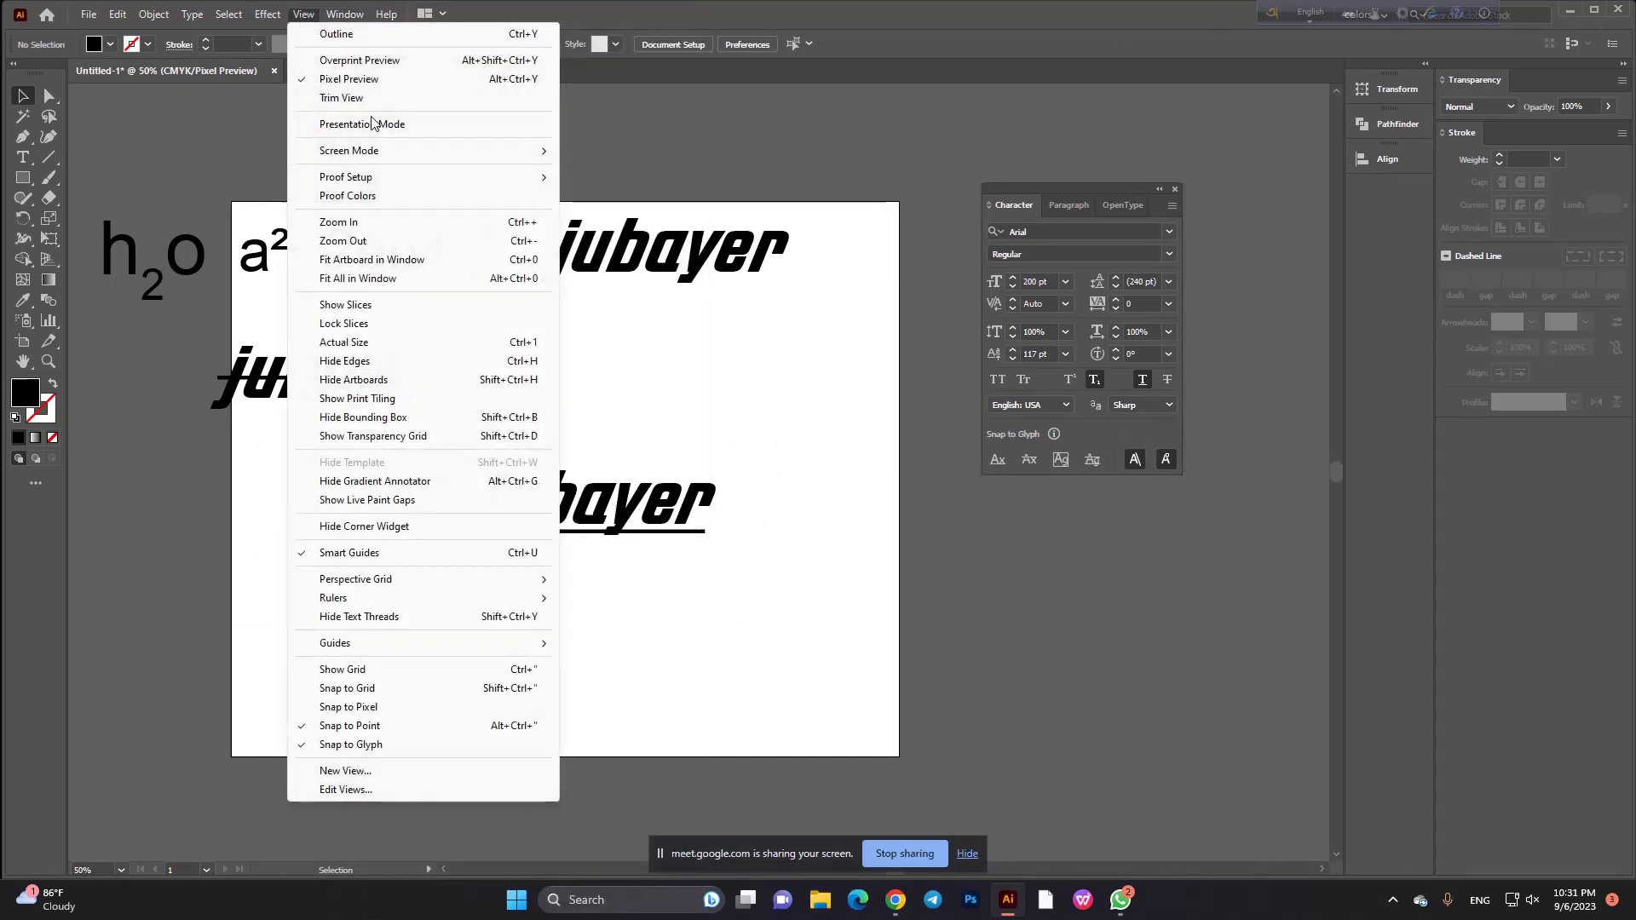
pyautogui.click(349, 78)
pyautogui.scroll(3, 756, 248)
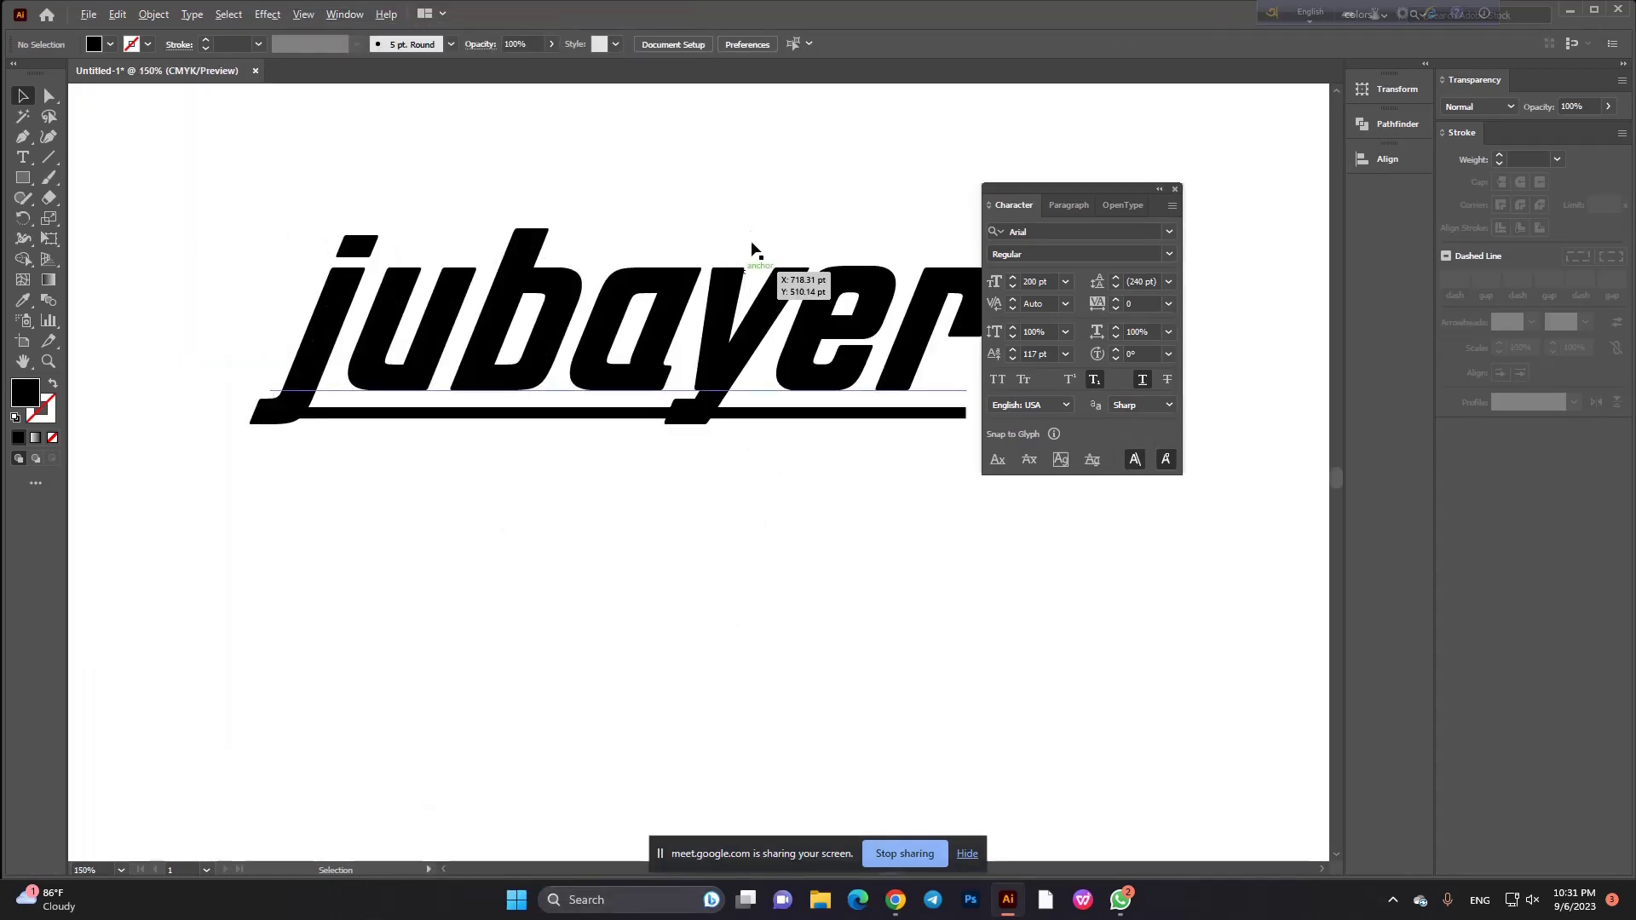
pyautogui.scroll(2, 756, 248)
pyautogui.scroll(2, 657, 329)
pyautogui.scroll(2, 648, 341)
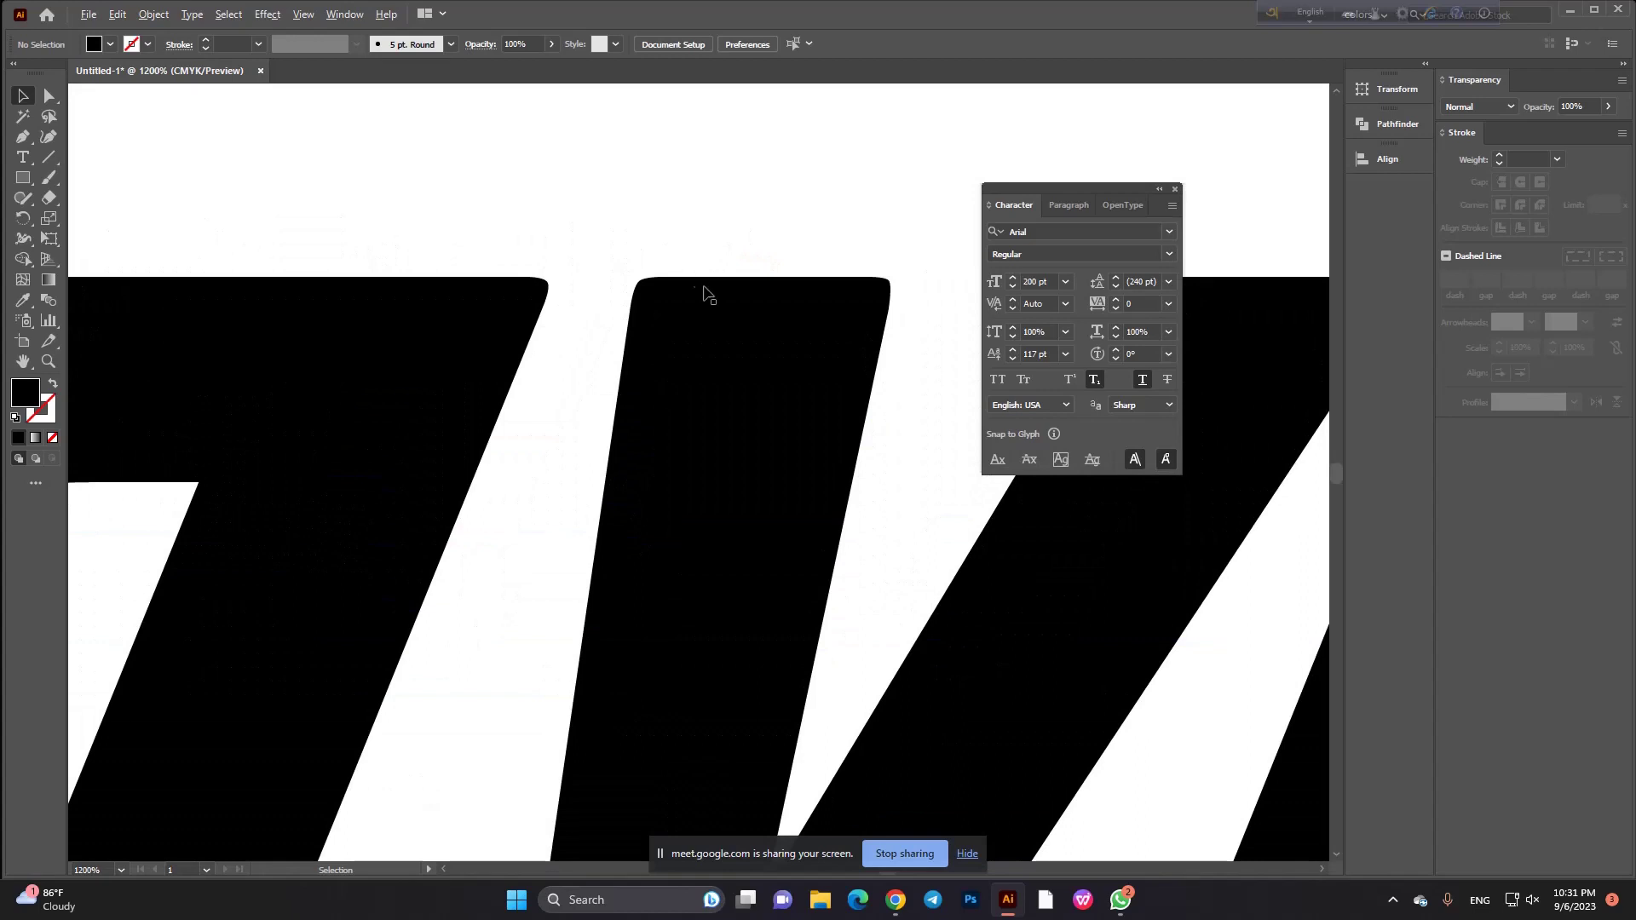
pyautogui.scroll(-9, 733, 350)
pyautogui.scroll(-2, 724, 354)
# Copy jubayer to the upper right, delete the lower sample, disable Subscript, enable anchor snapping.
pyautogui.moveTo(727, 366); pyautogui.dragTo(887, 239)
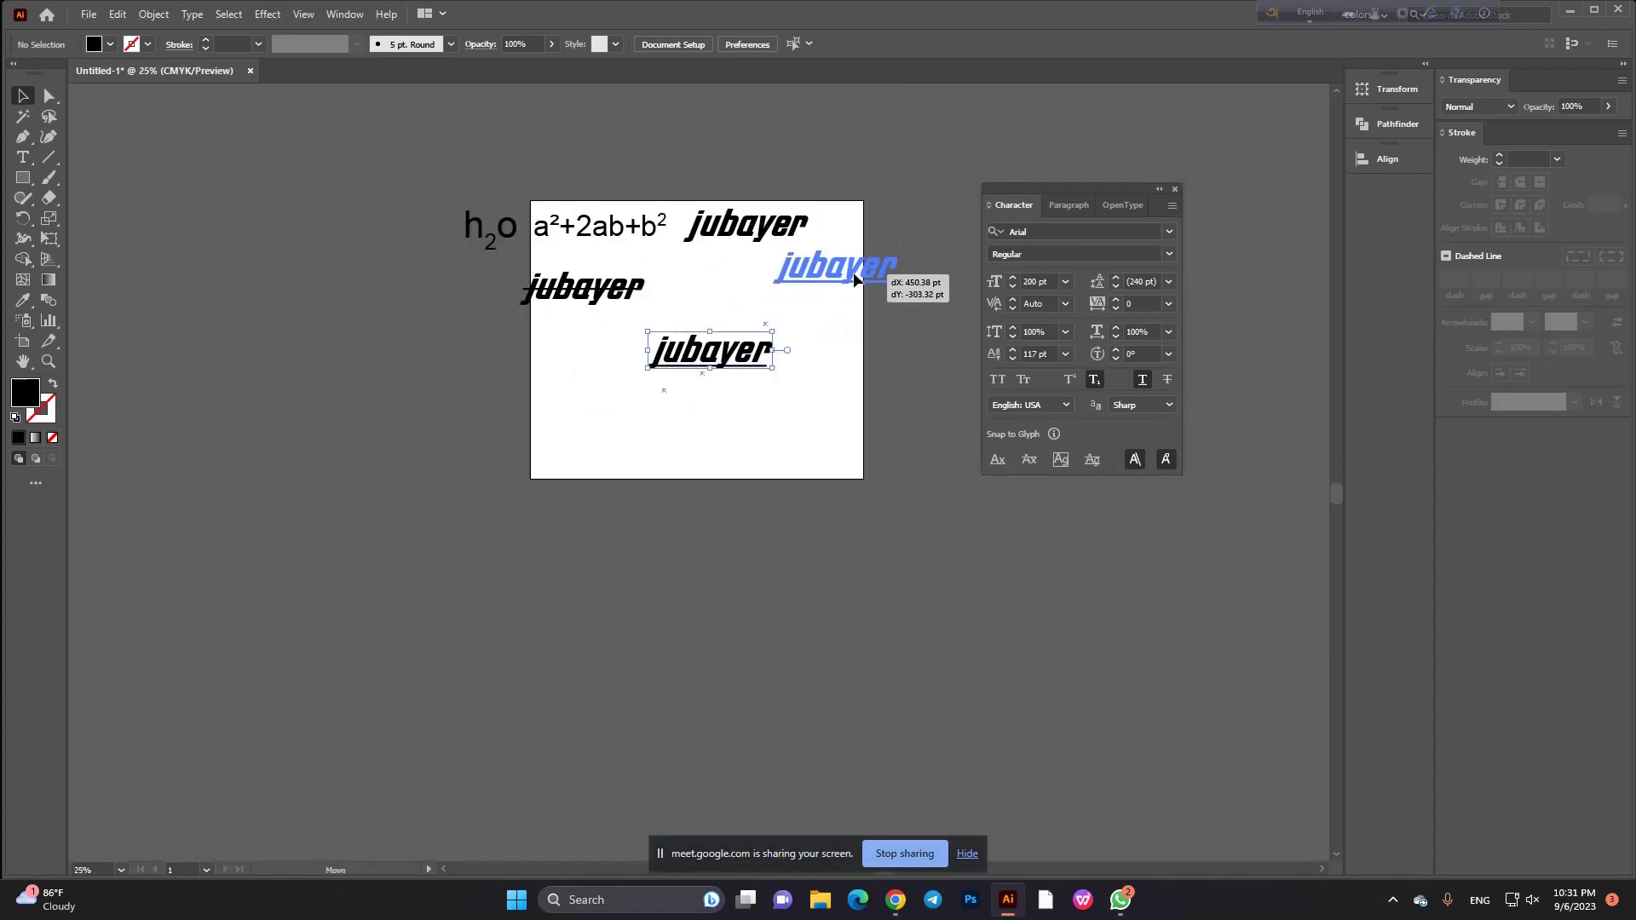
pyautogui.scroll(1, 698, 288)
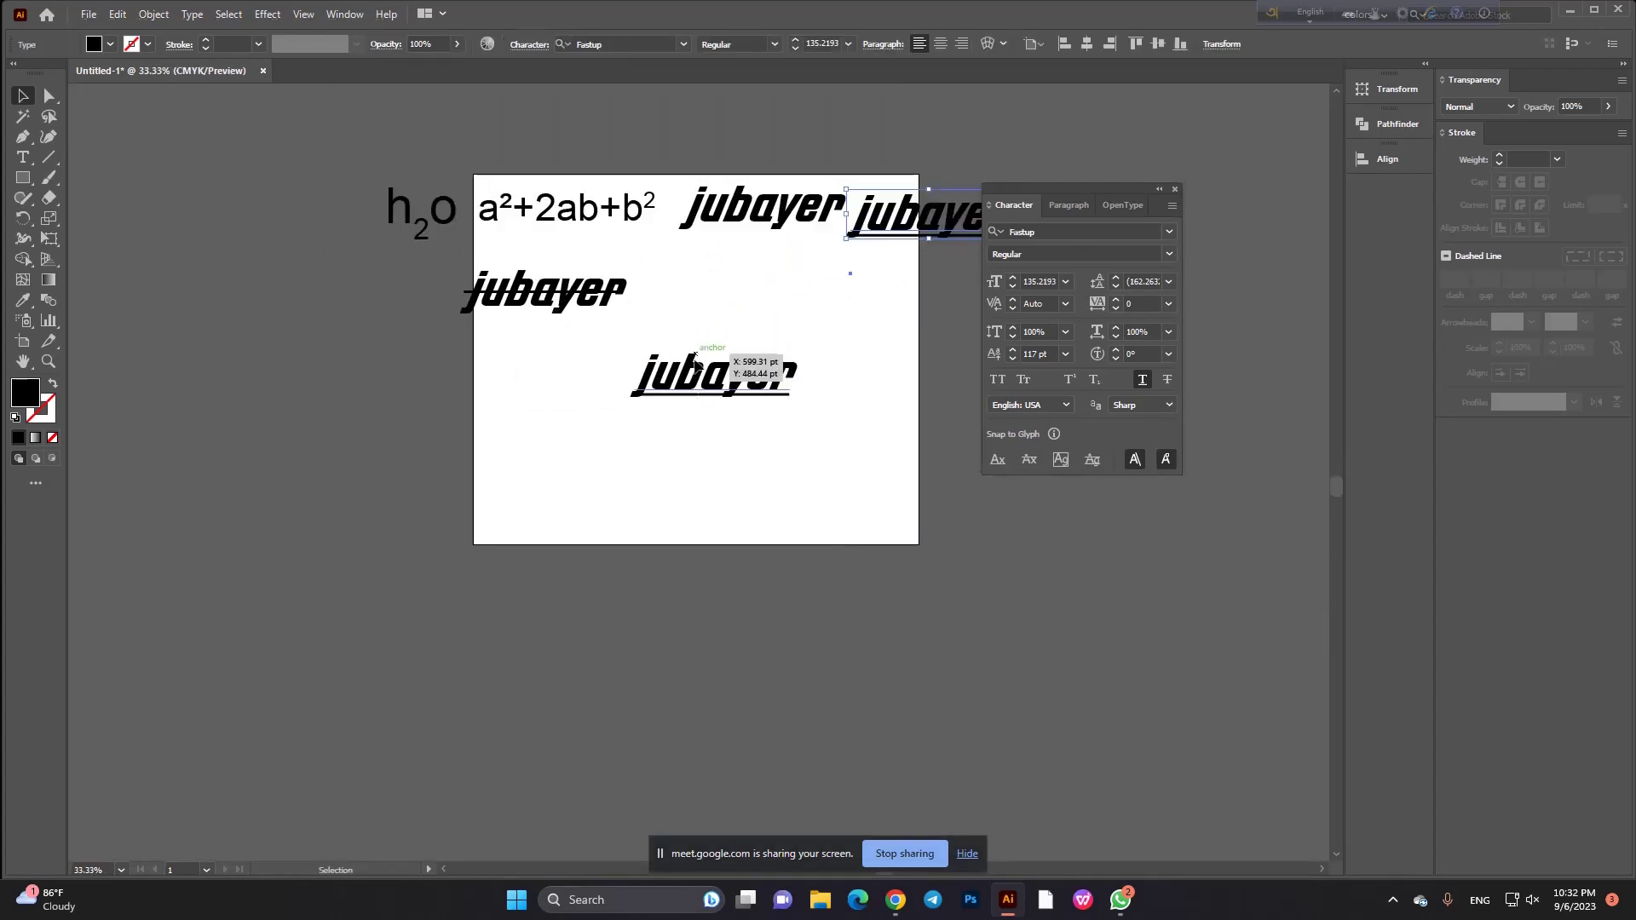
pyautogui.moveTo(686, 343); pyautogui.dragTo(784, 457)
pyautogui.press('Delete')
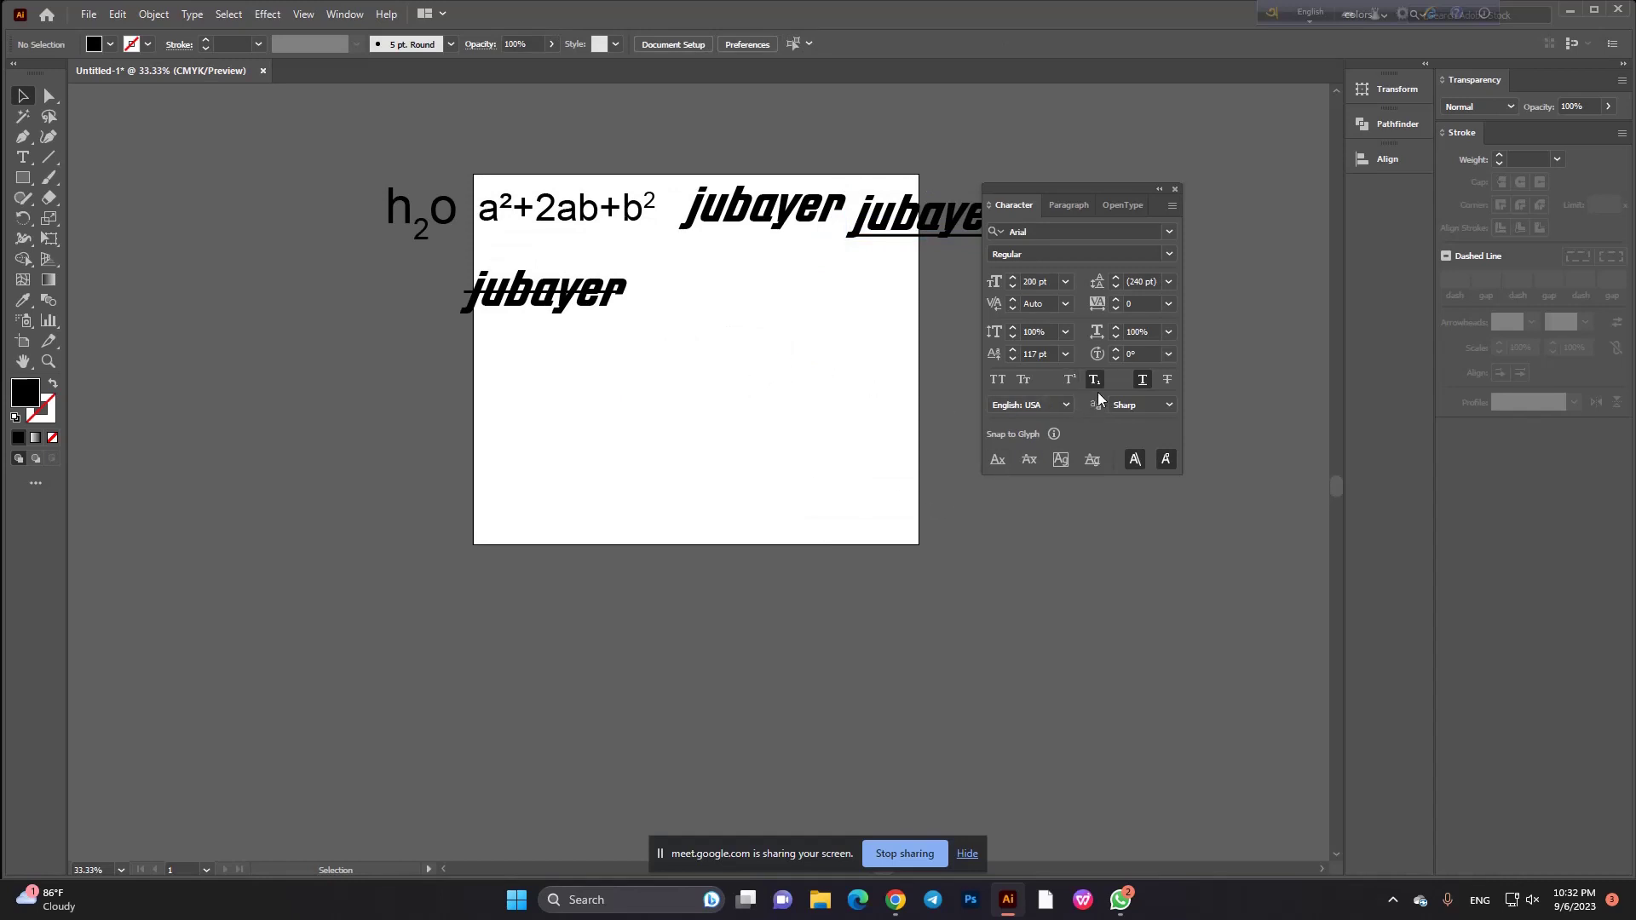
pyautogui.click(1095, 381)
pyautogui.click(1165, 461)
# Move h2o, the formula and all jubayer copies below the artboard, leaving it blank.
pyautogui.moveTo(1101, 189); pyautogui.dragTo(1168, 157)
pyautogui.click(1129, 174)
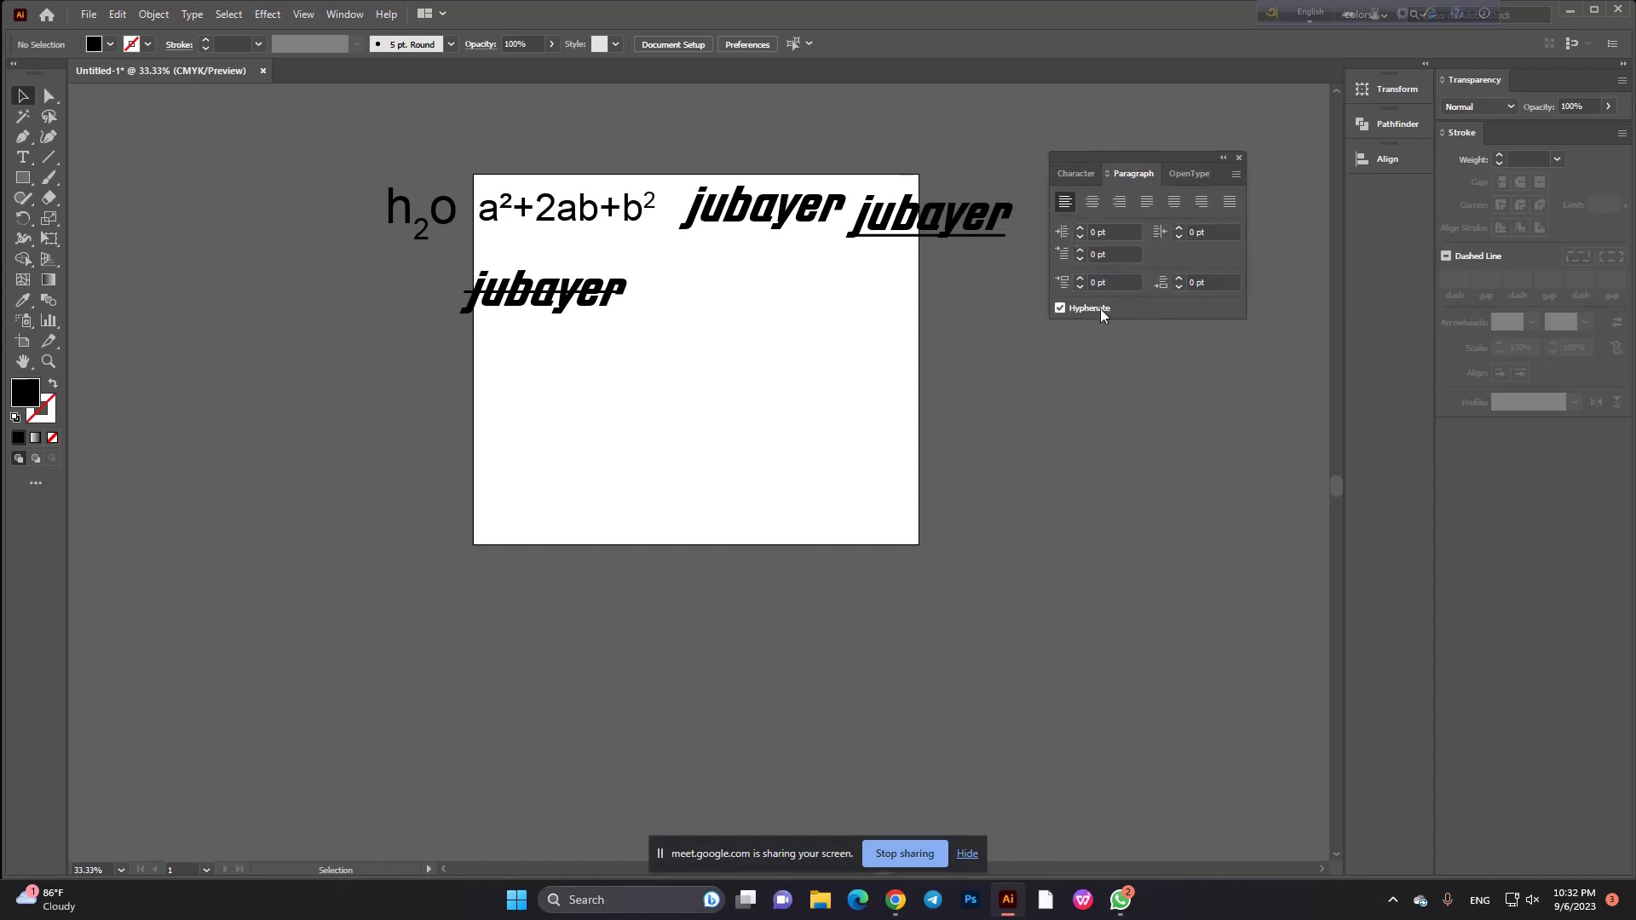
pyautogui.moveTo(262, 187); pyautogui.dragTo(955, 325)
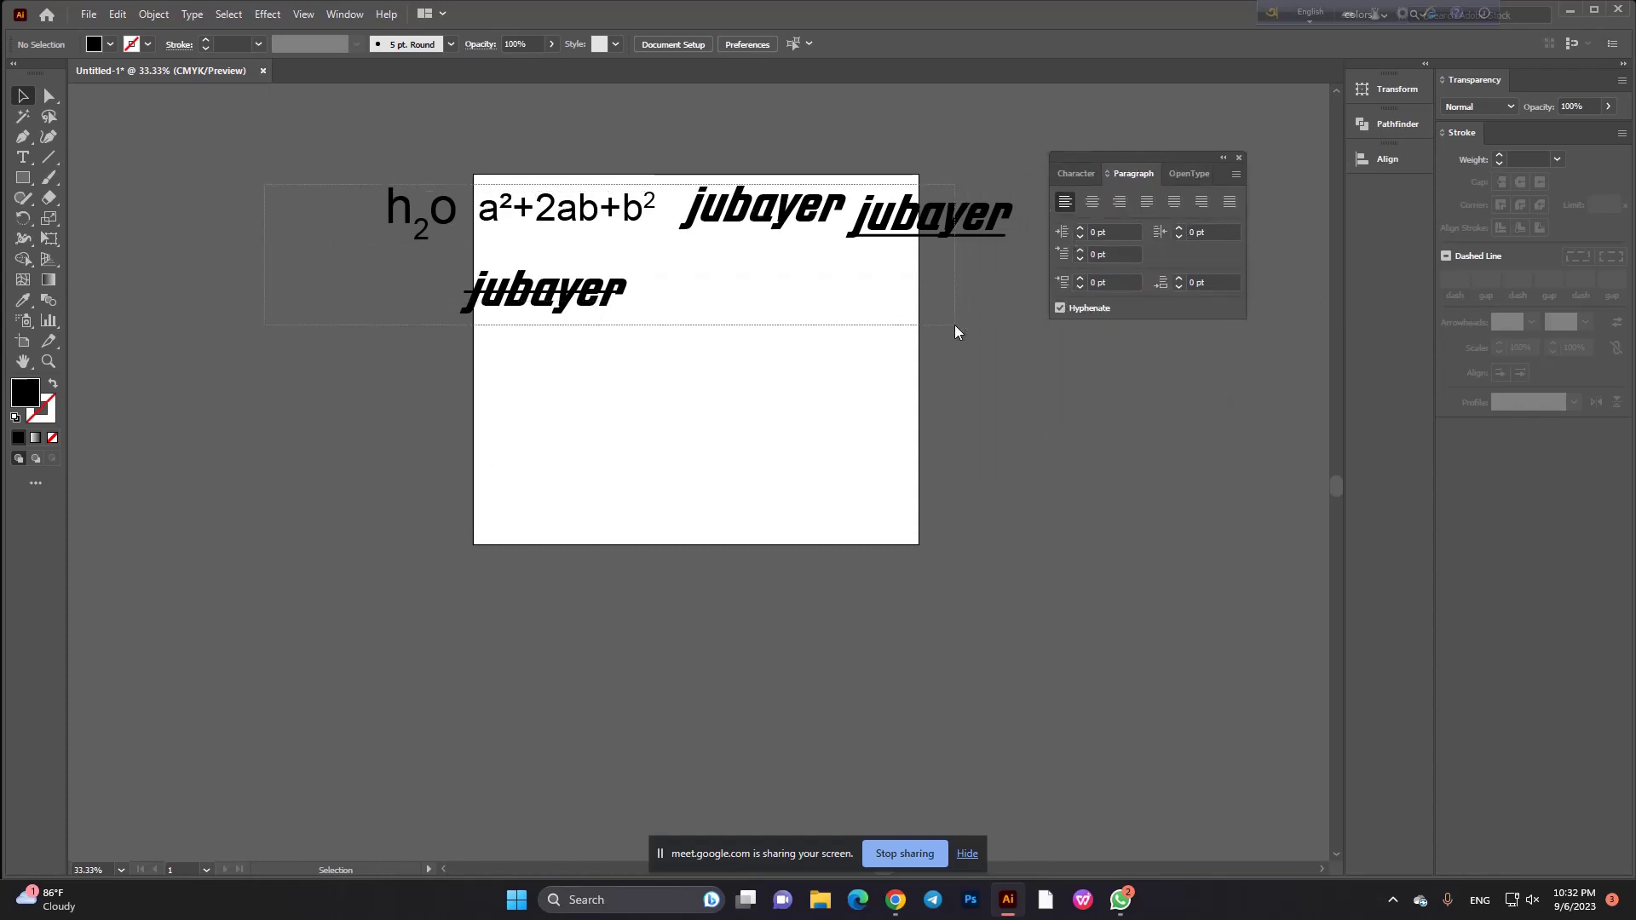
pyautogui.click(1394, 900)
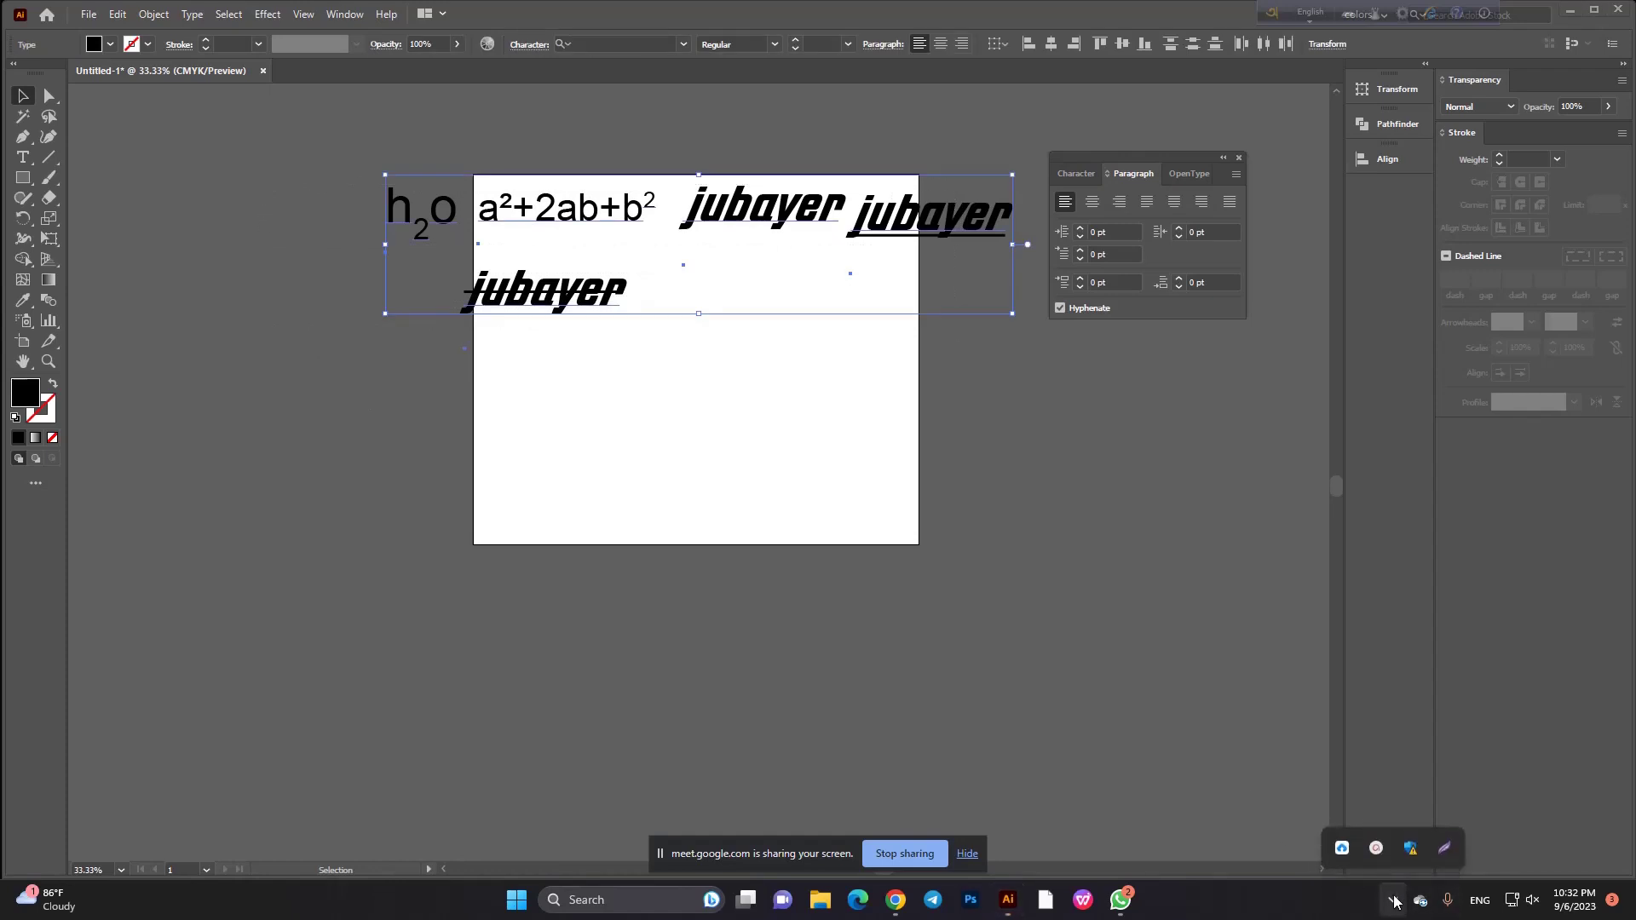
pyautogui.click(1344, 847)
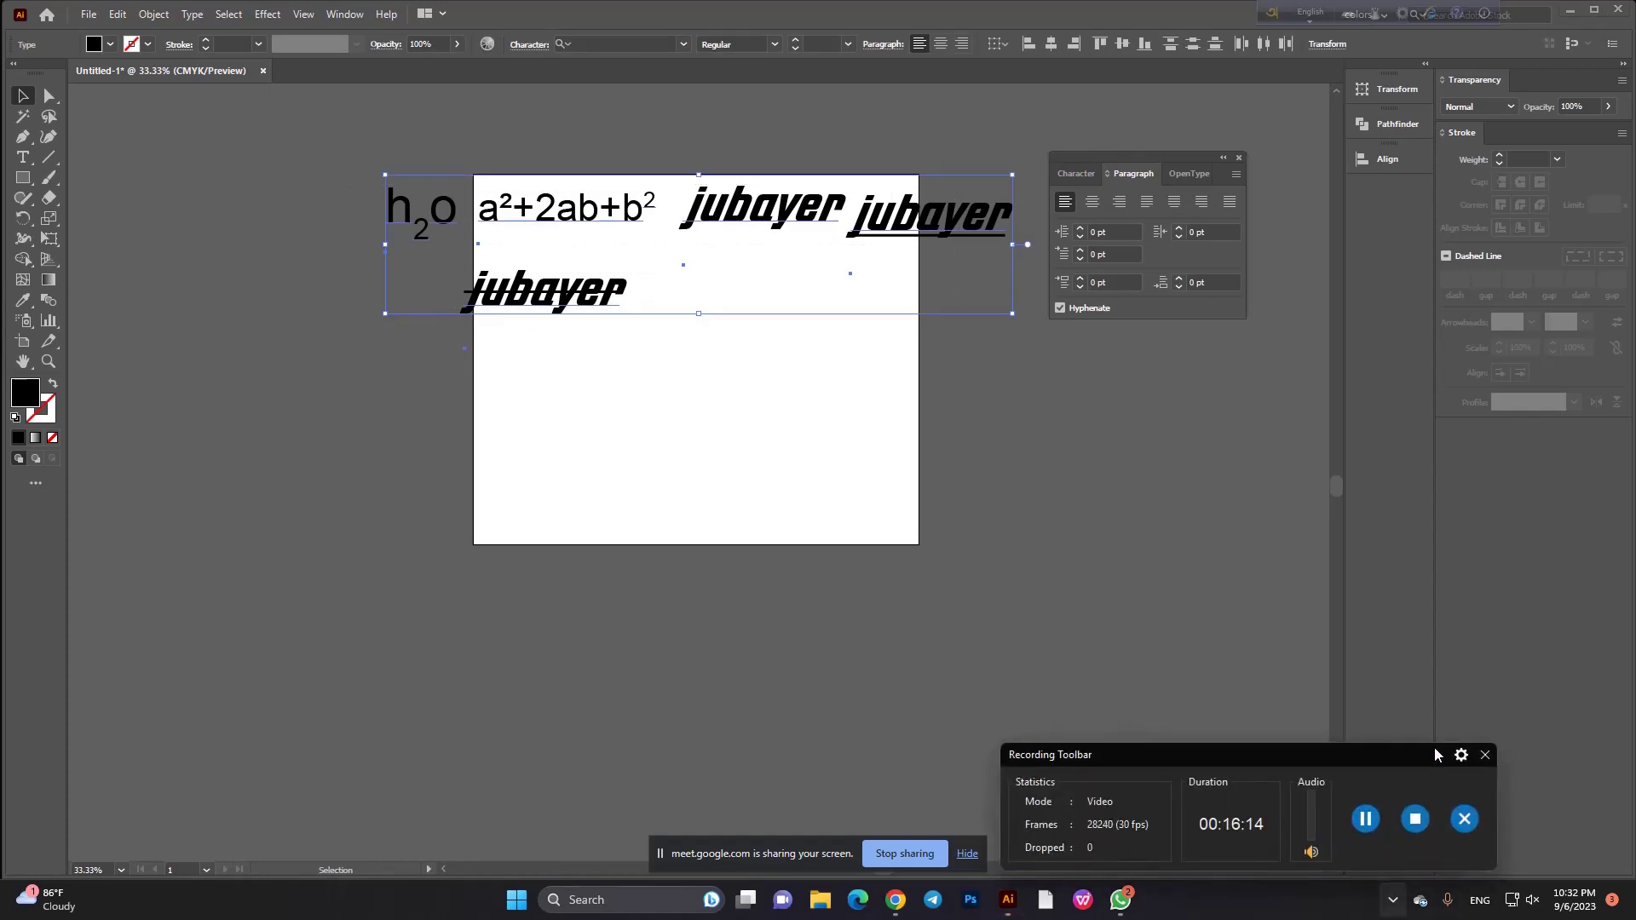
pyautogui.moveTo(1424, 753)
pyautogui.mouseDown()
pyautogui.moveTo(1515, 837)
pyautogui.moveTo(1559, 837)
pyautogui.mouseUp()
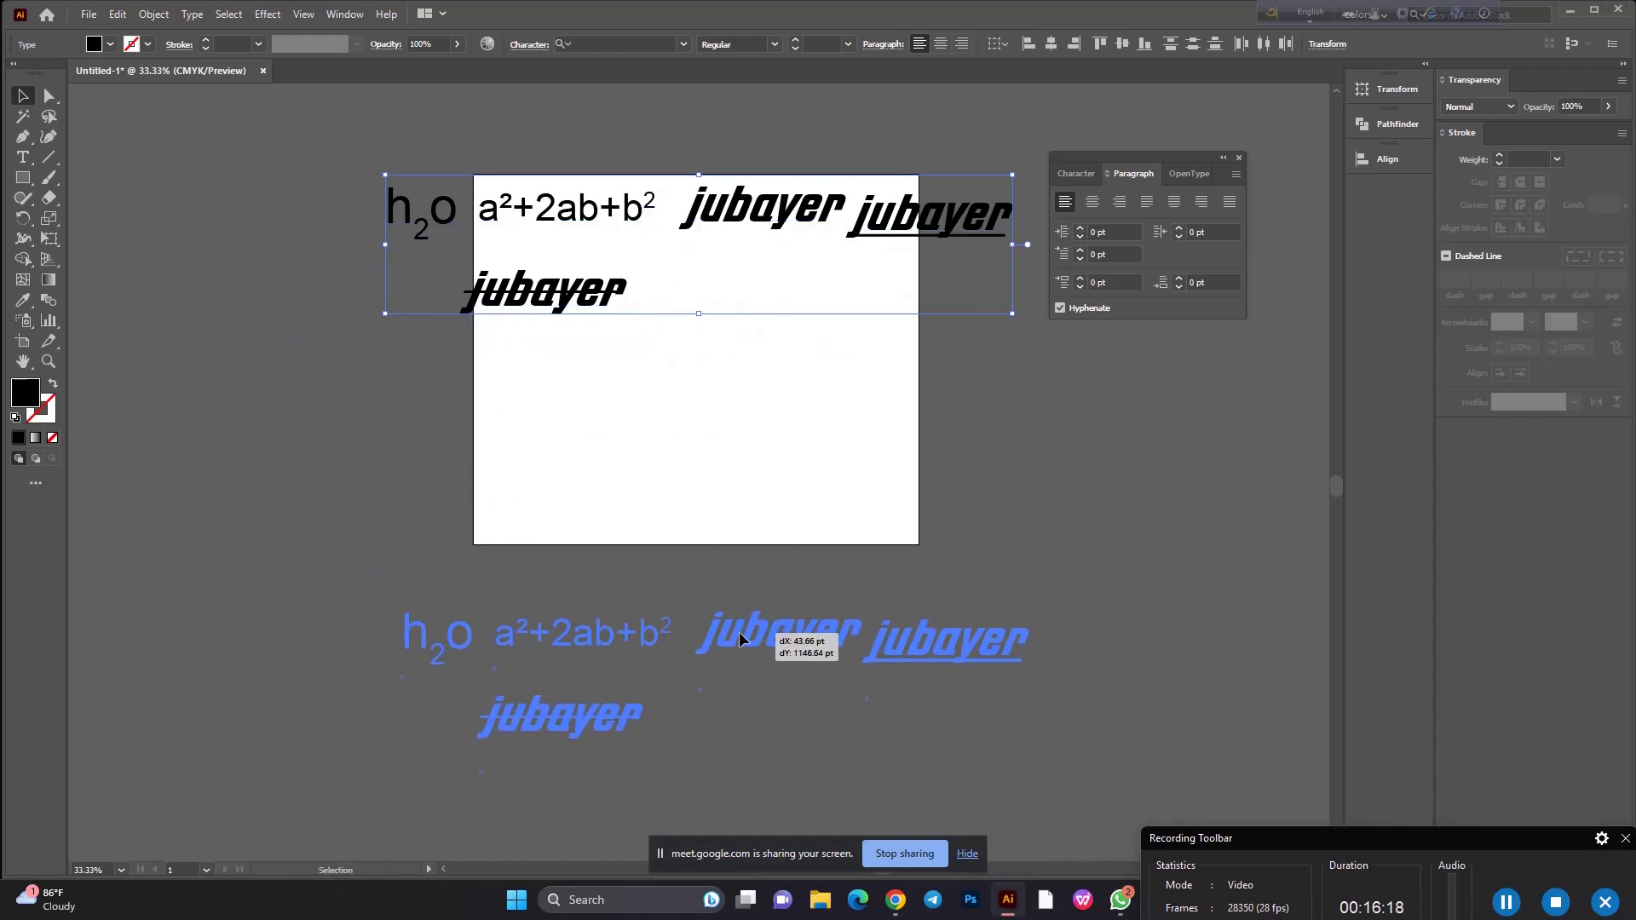
pyautogui.moveTo(729, 215); pyautogui.dragTo(745, 641)
pyautogui.click(1006, 548)
# Draw a Type Tool text area at the artboard's upper left and select the placeholder word 'Lorem'.
pyautogui.click(23, 157)
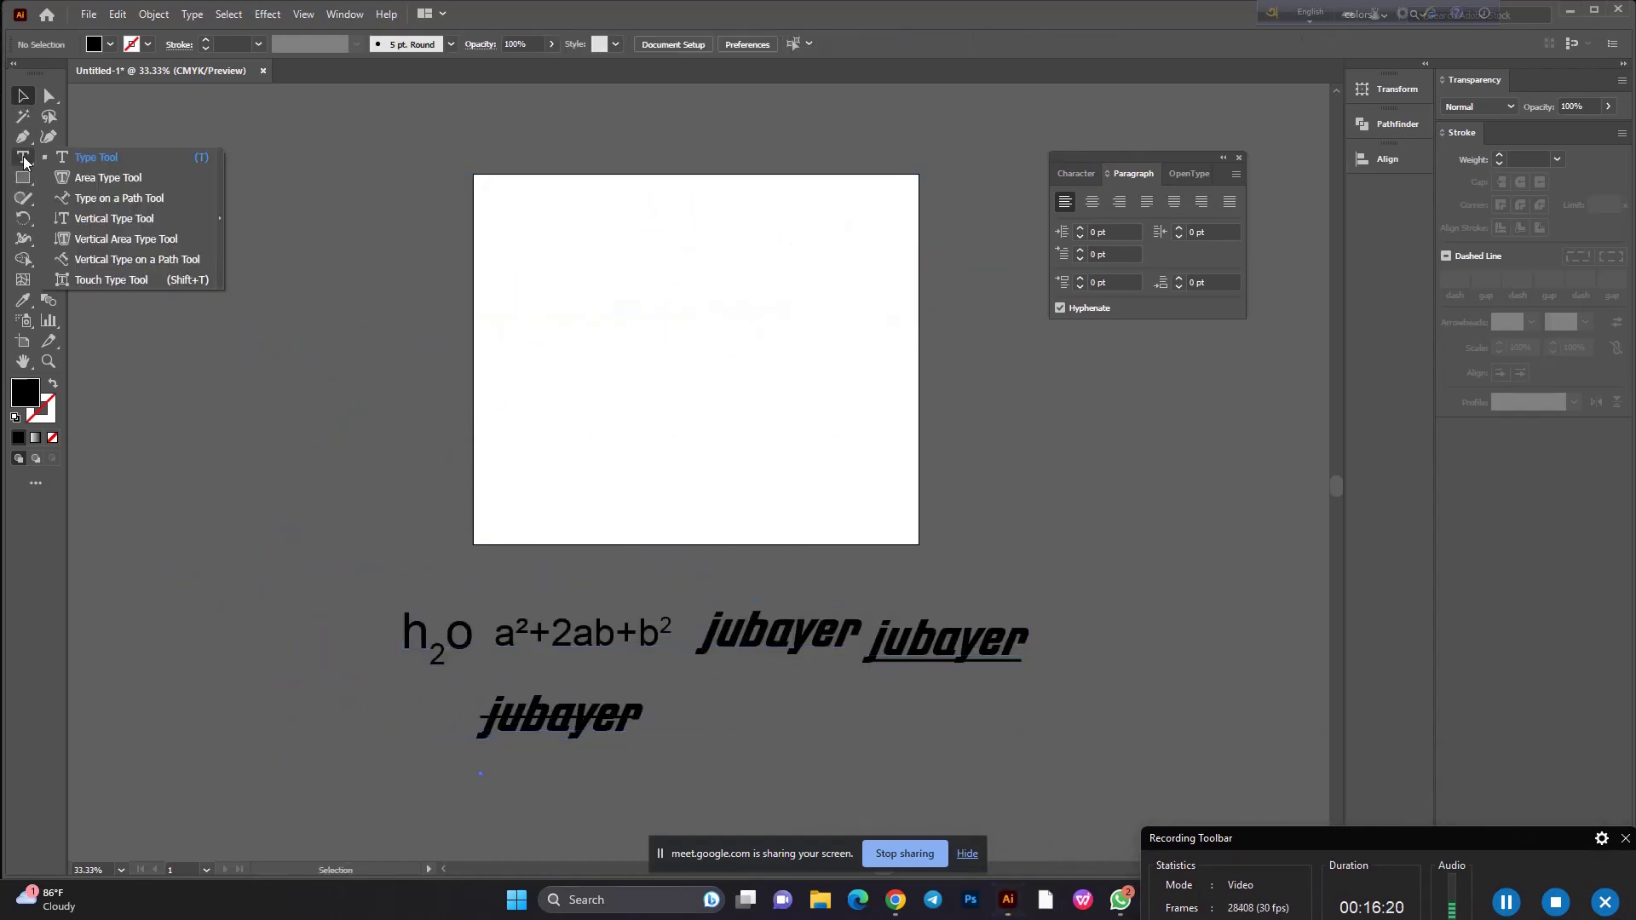
pyautogui.click(112, 157)
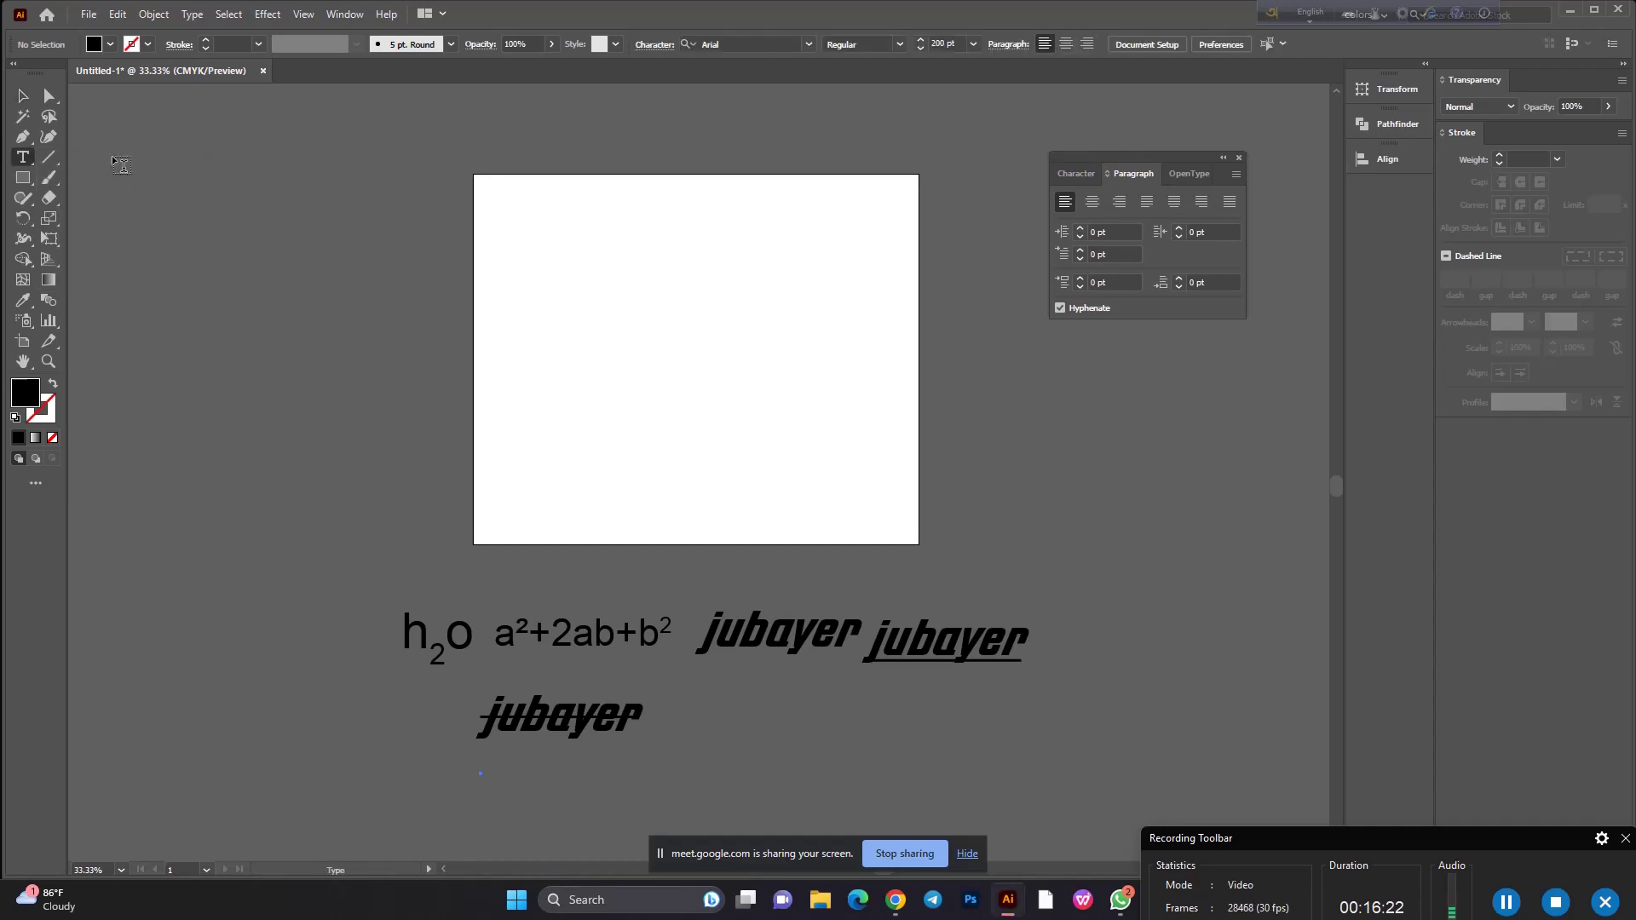
pyautogui.moveTo(482, 180); pyautogui.dragTo(697, 533)
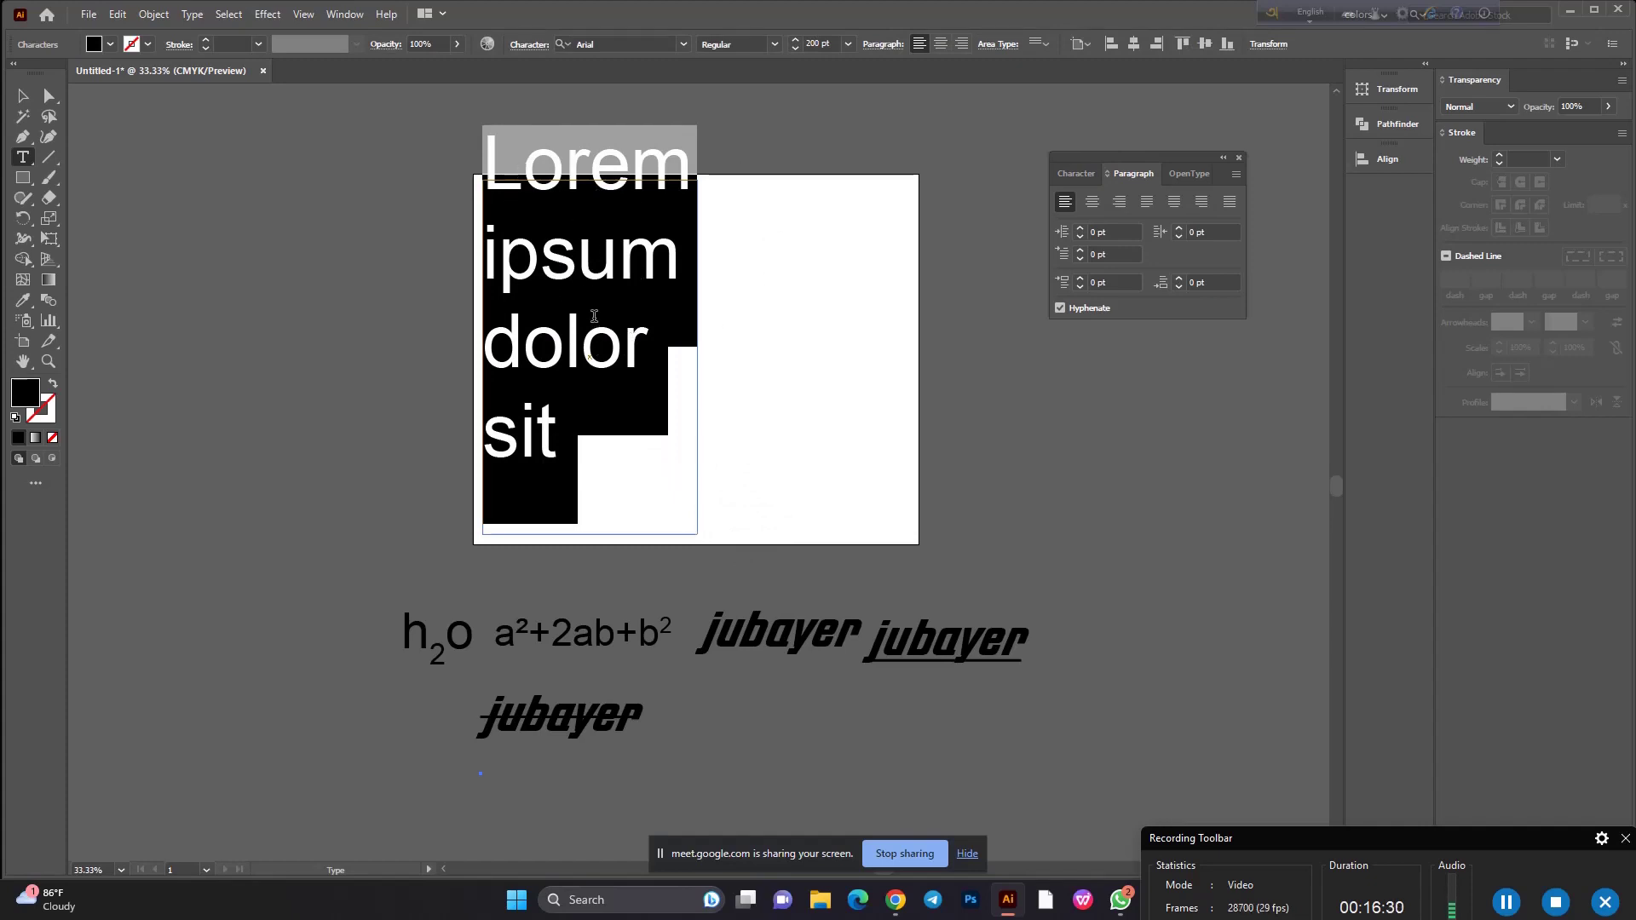
pyautogui.click(523, 214)
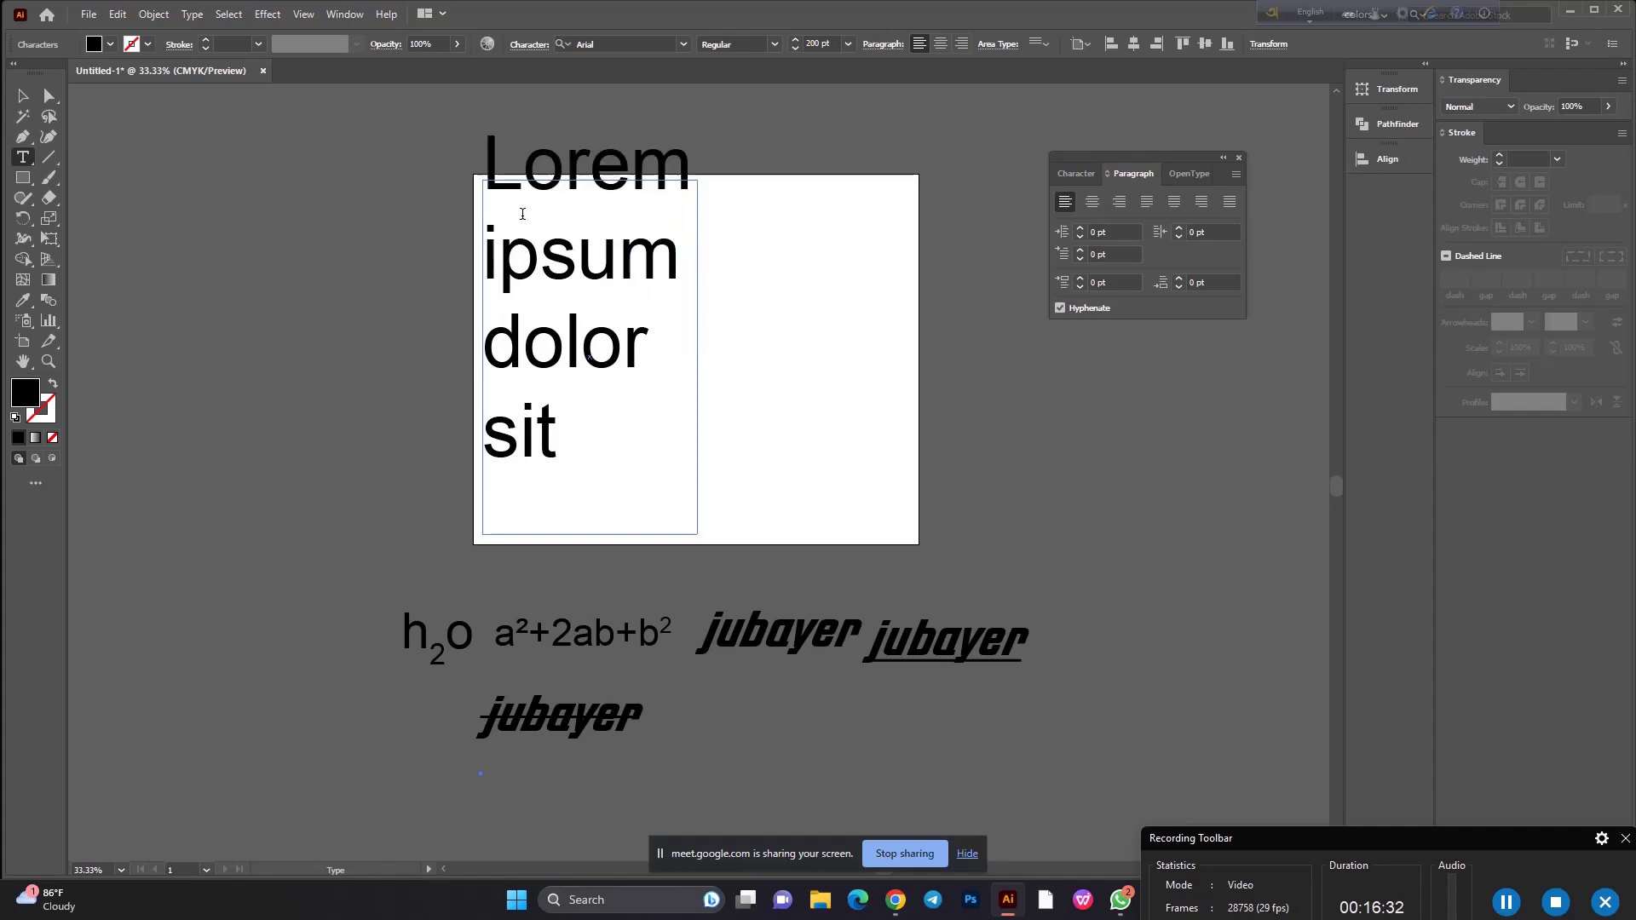
pyautogui.doubleClick(523, 214)
pyautogui.moveTo(895, 898)
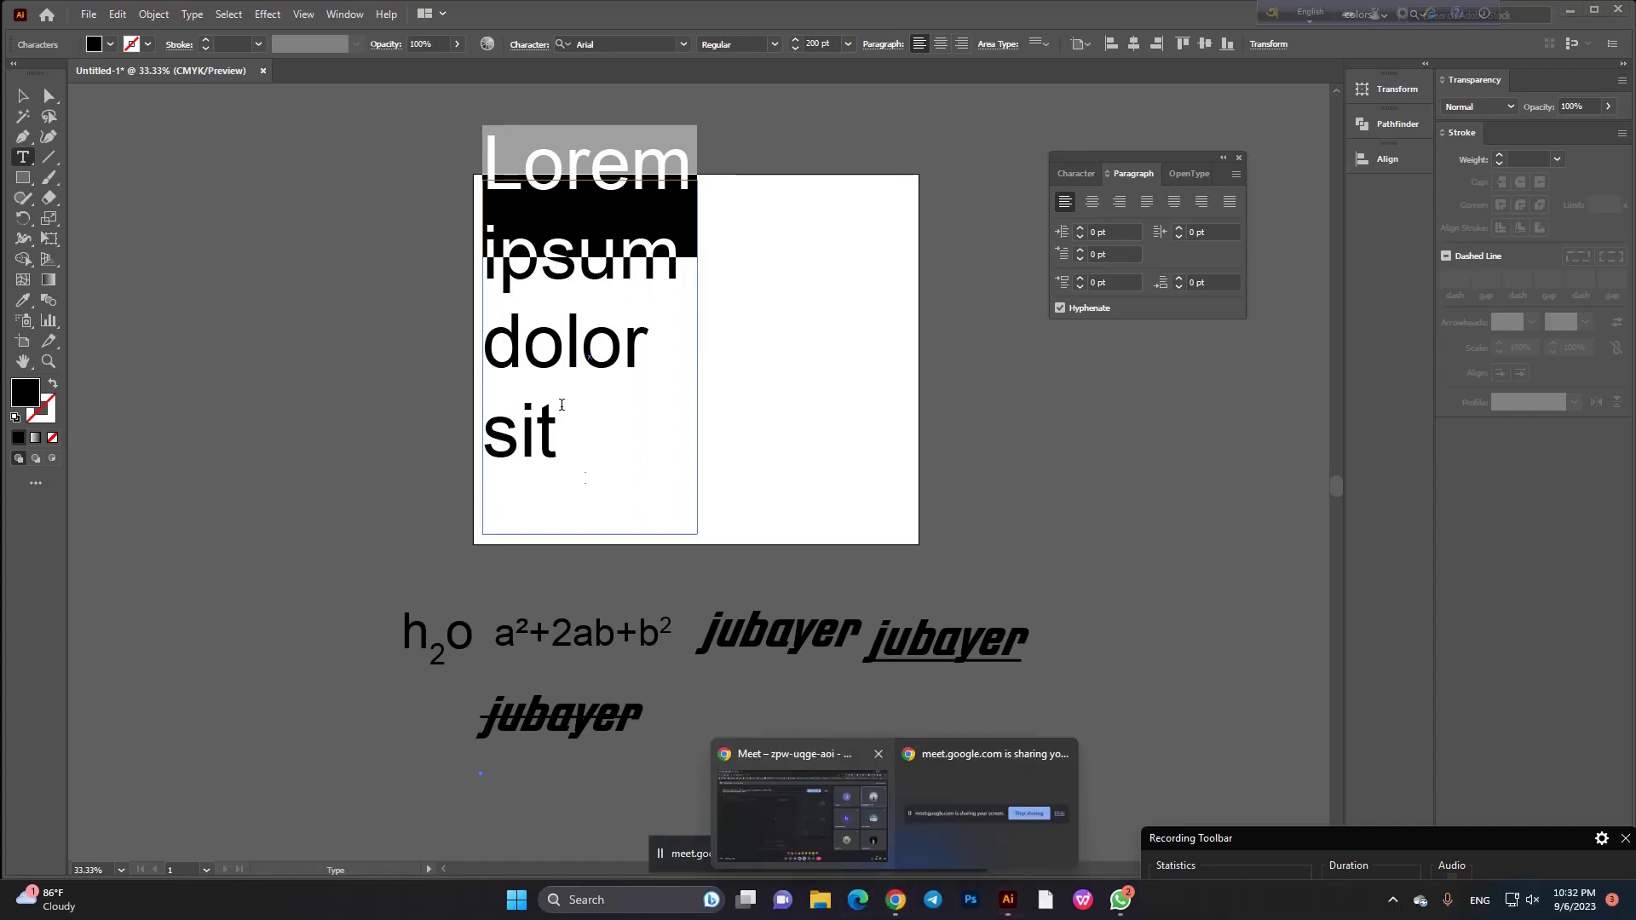
pyautogui.click(795, 818)
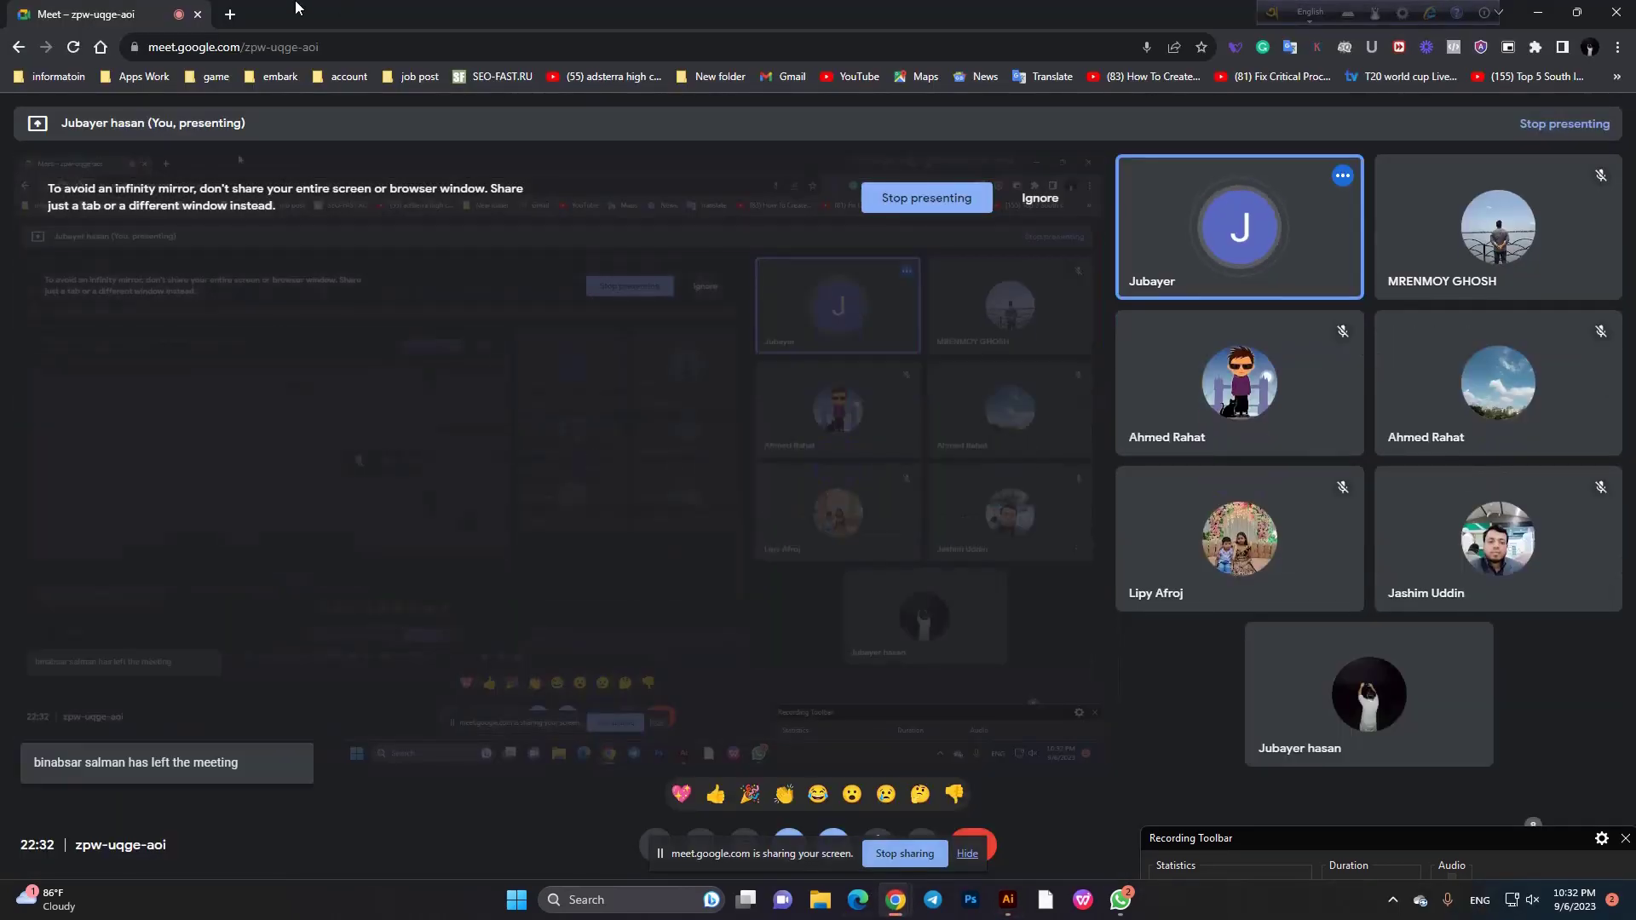
# Search 'lipsem' in a new tab and generate placeholder paragraphs on lipsum.com.
pyautogui.click(230, 14)
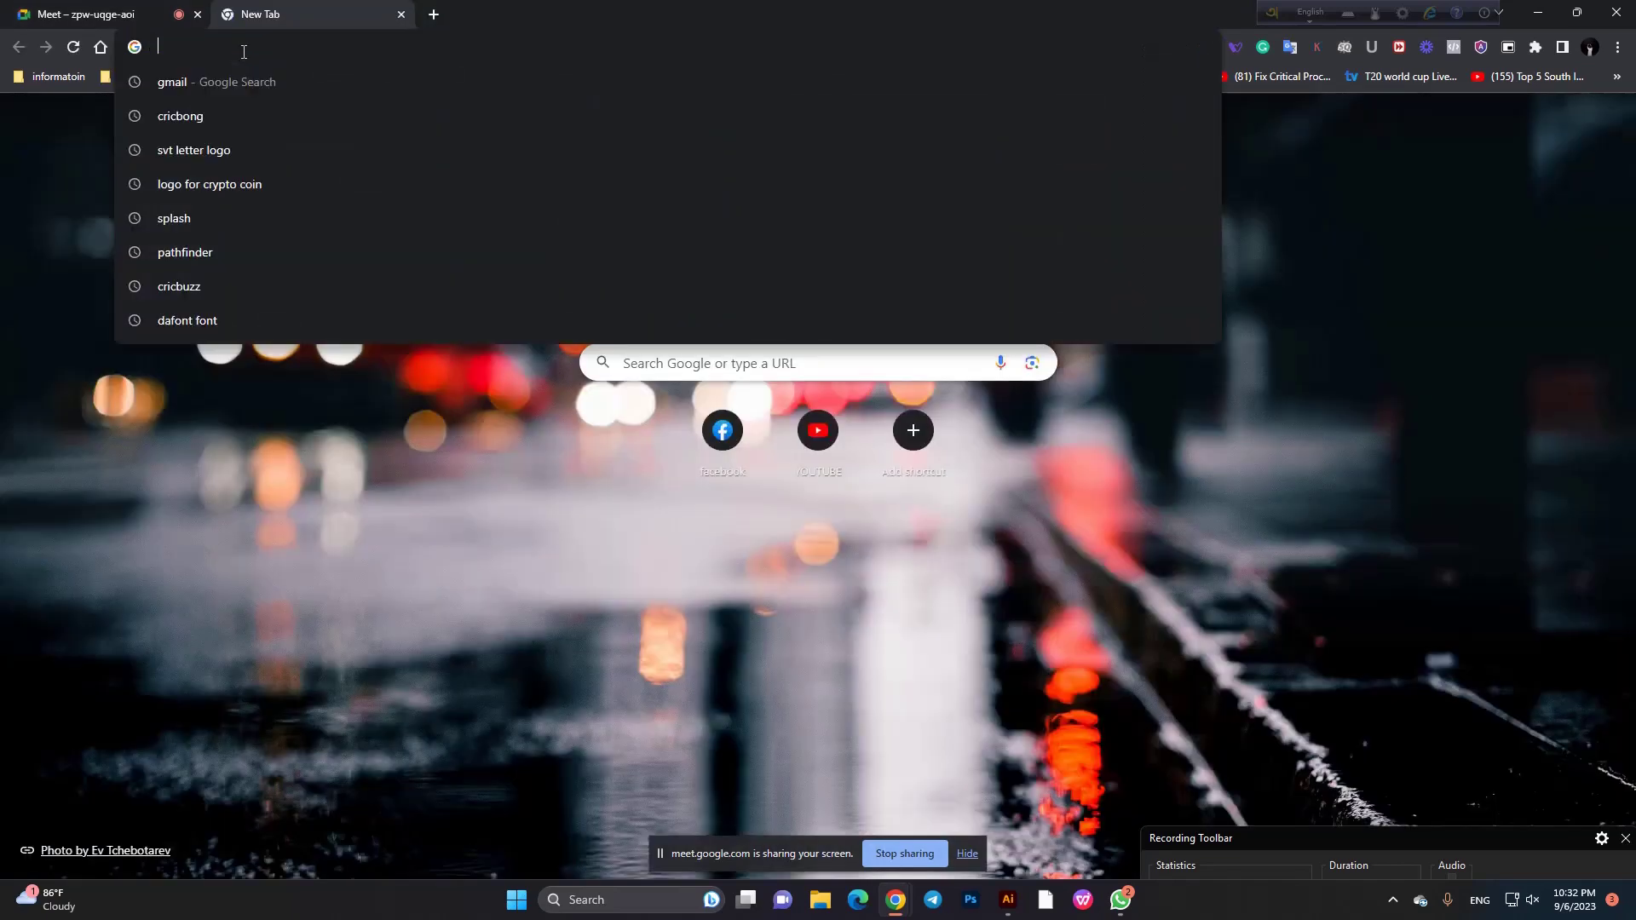
pyautogui.write('l')
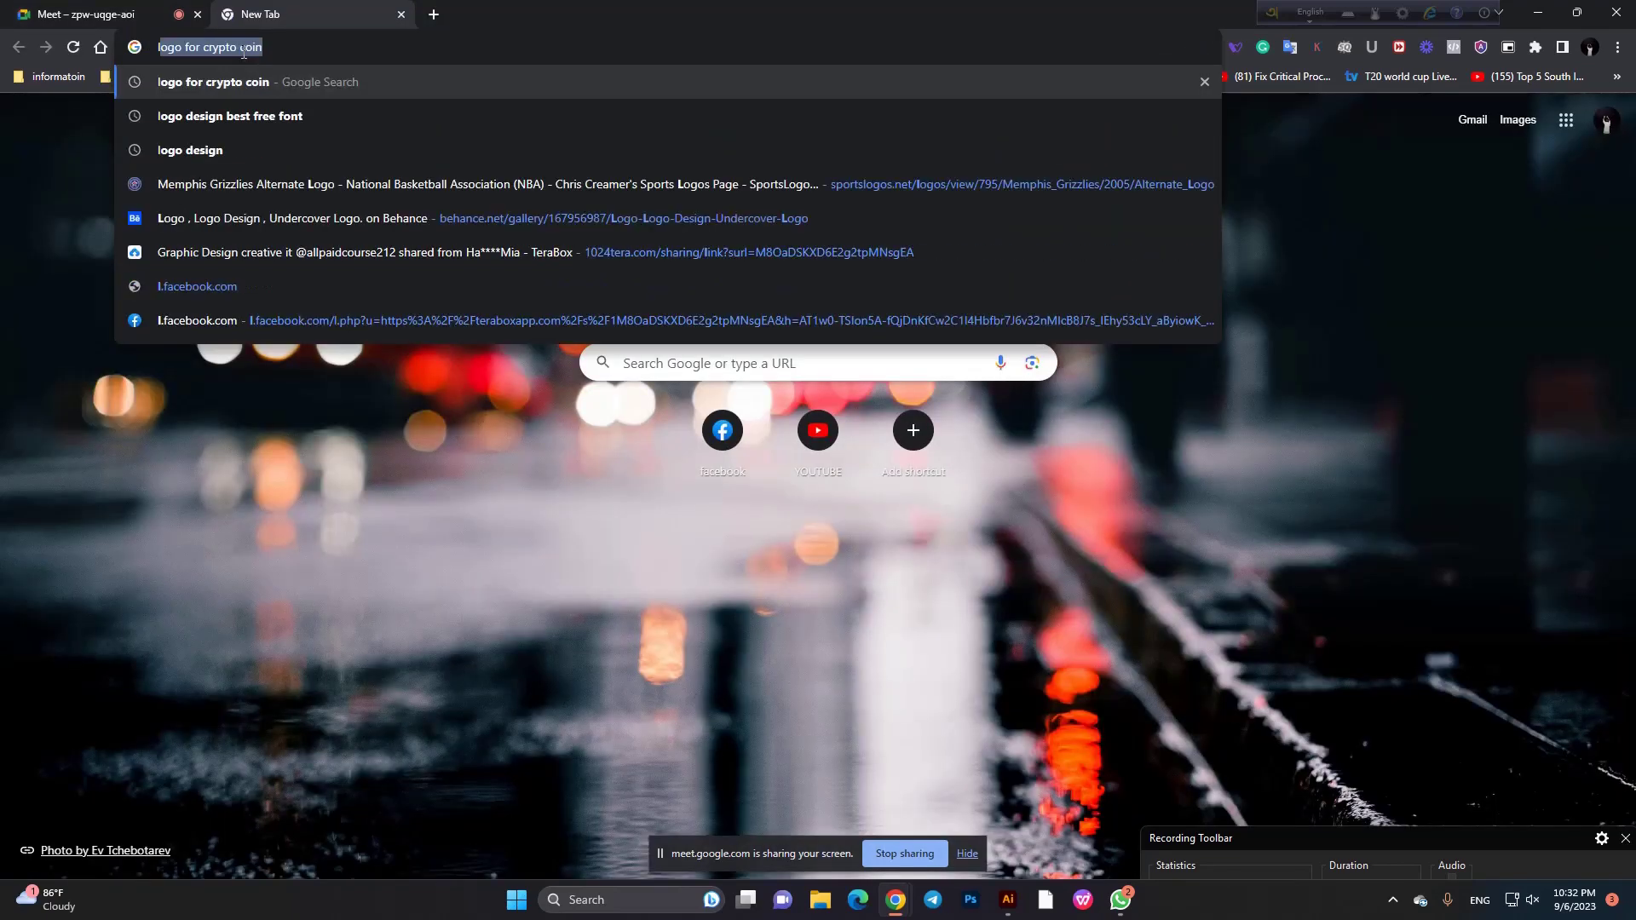
pyautogui.write('li')
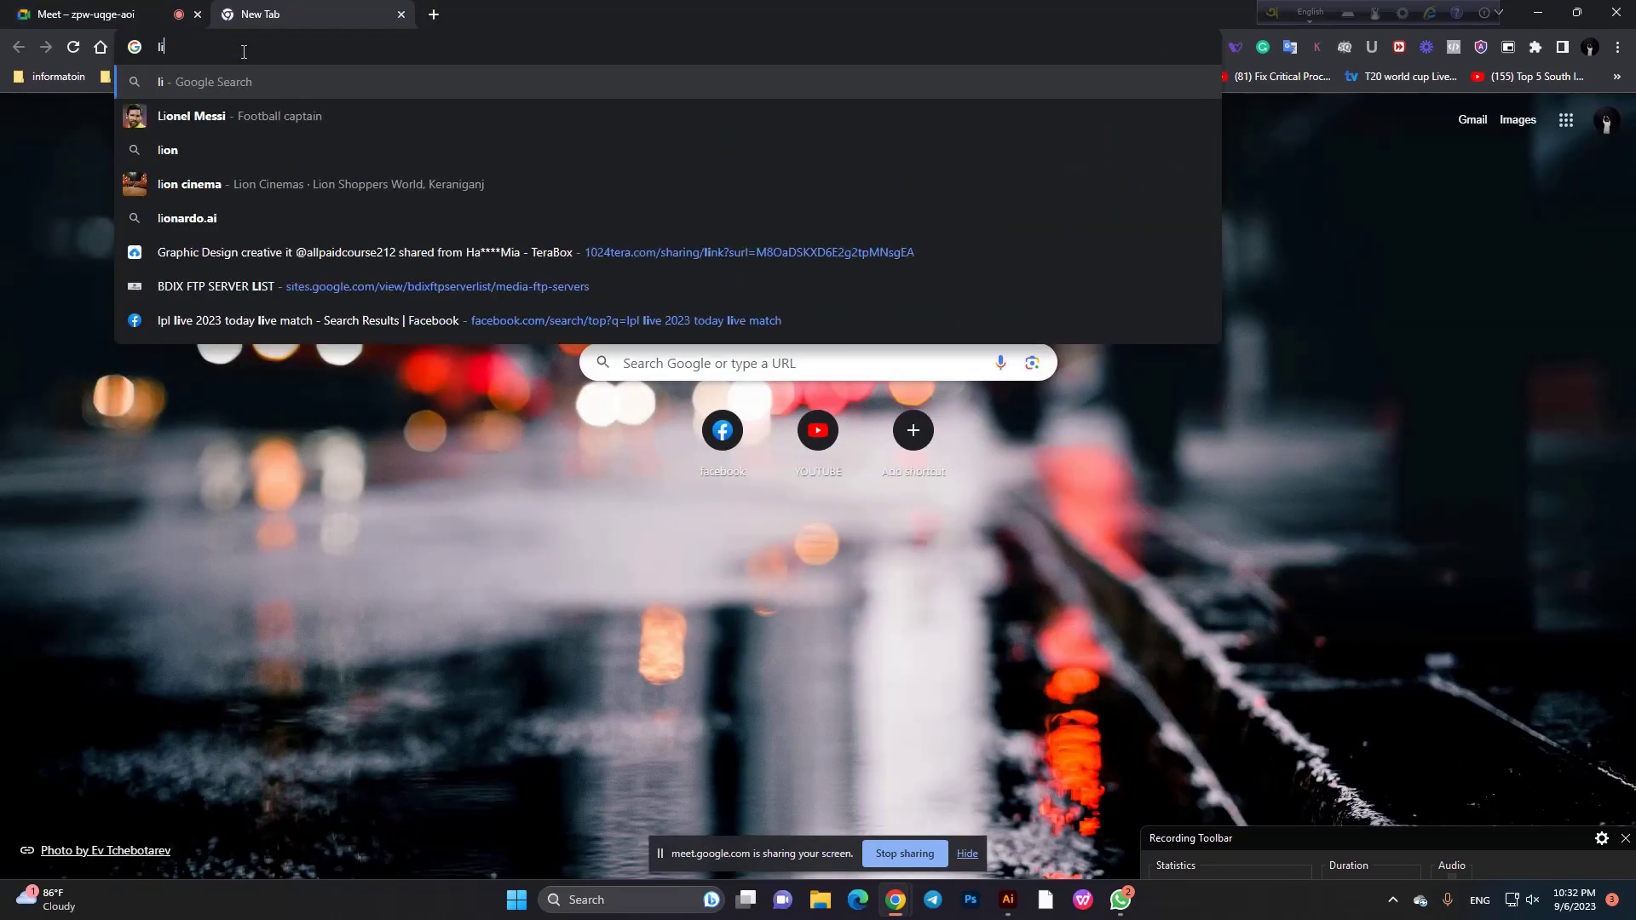
pyautogui.write('pse')
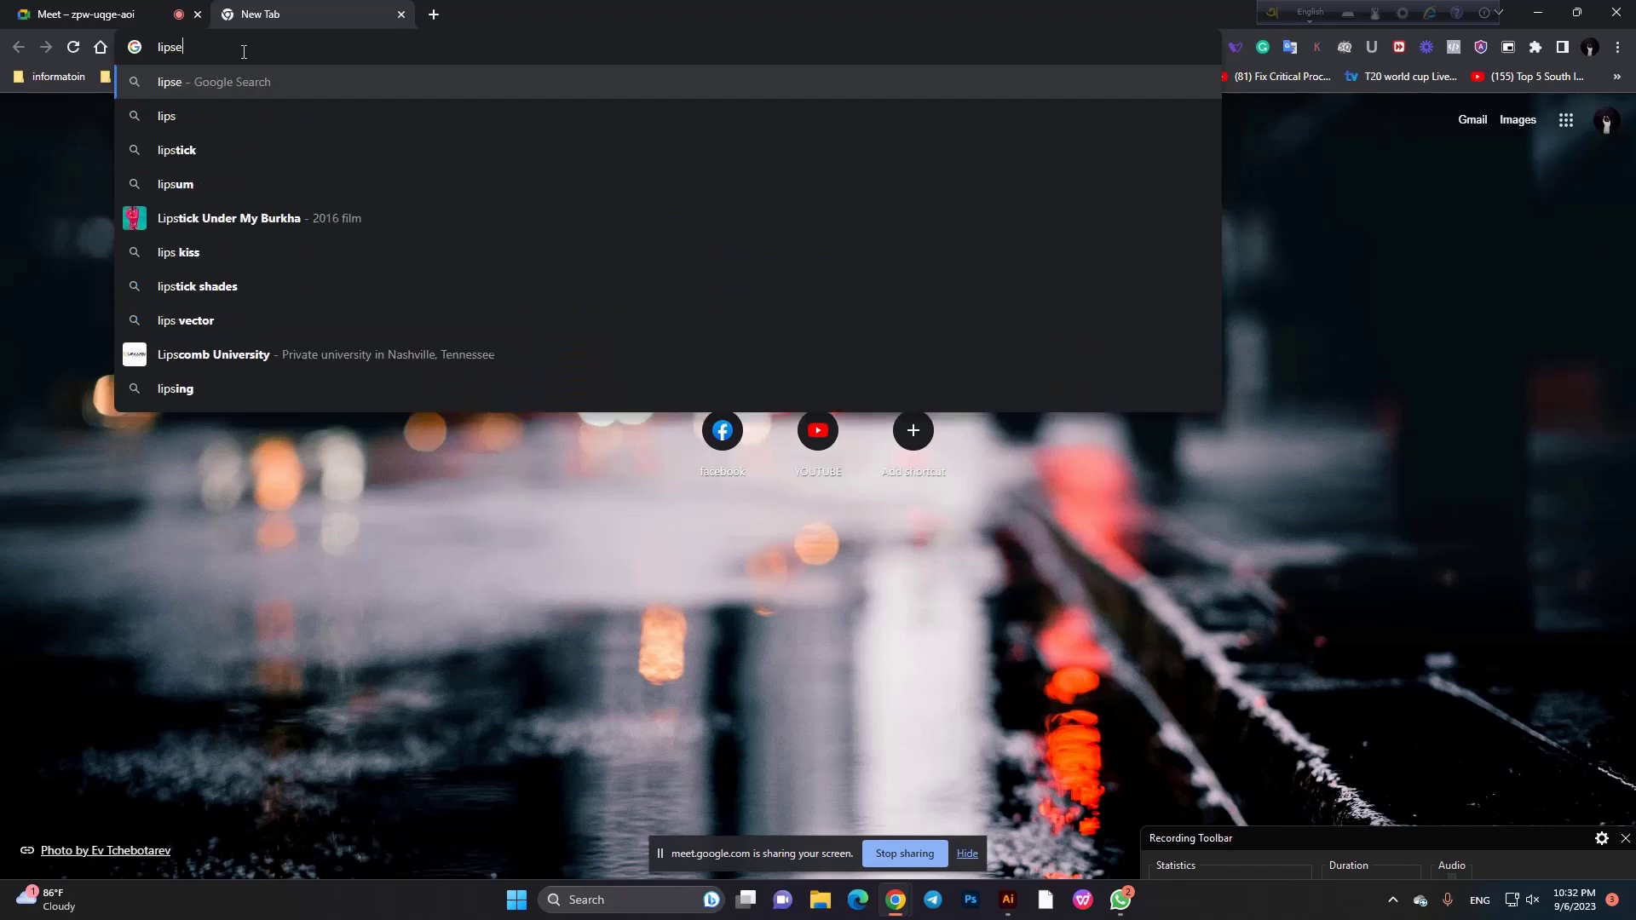
pyautogui.write('m')
pyautogui.press('Return')
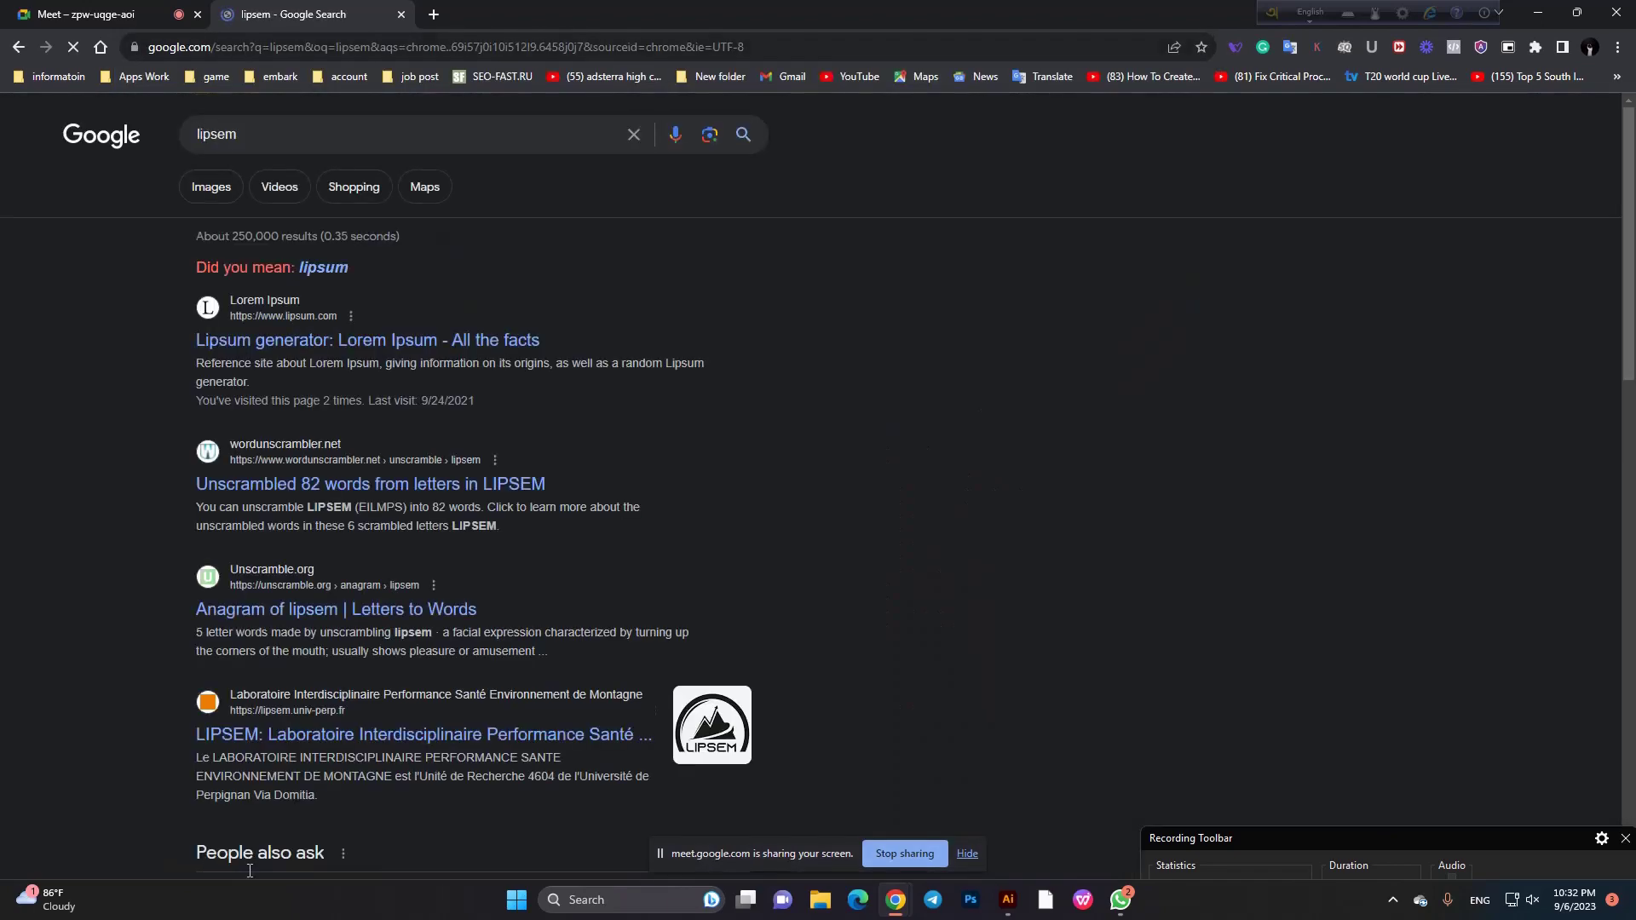
pyautogui.click(419, 349)
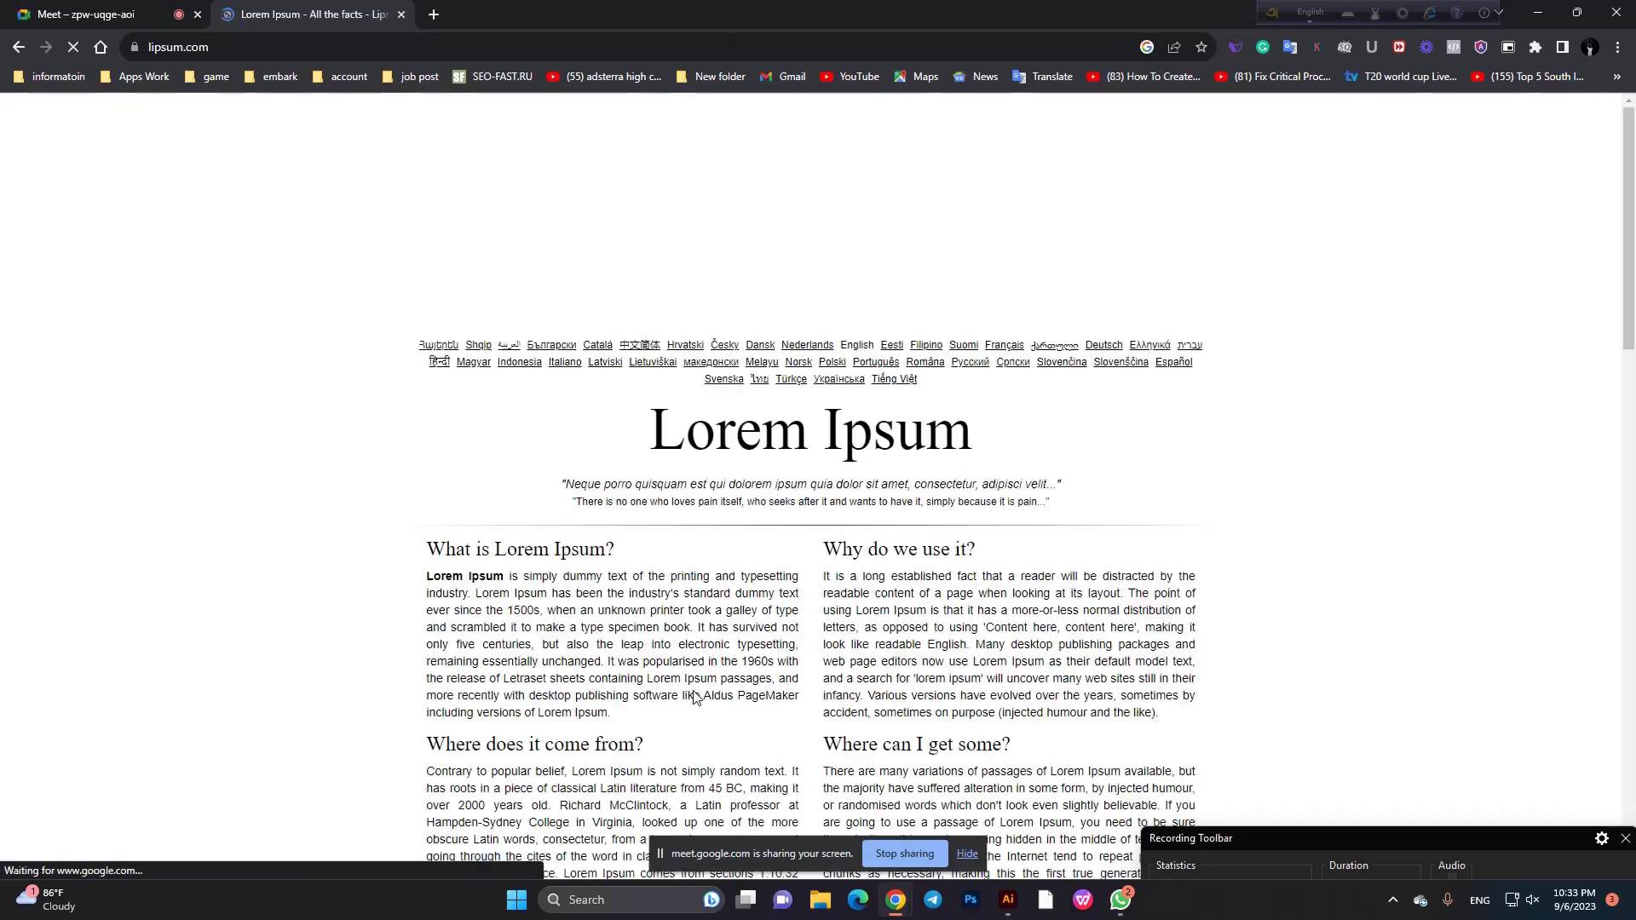
pyautogui.scroll(-5, 741, 641)
pyautogui.scroll(-2, 853, 393)
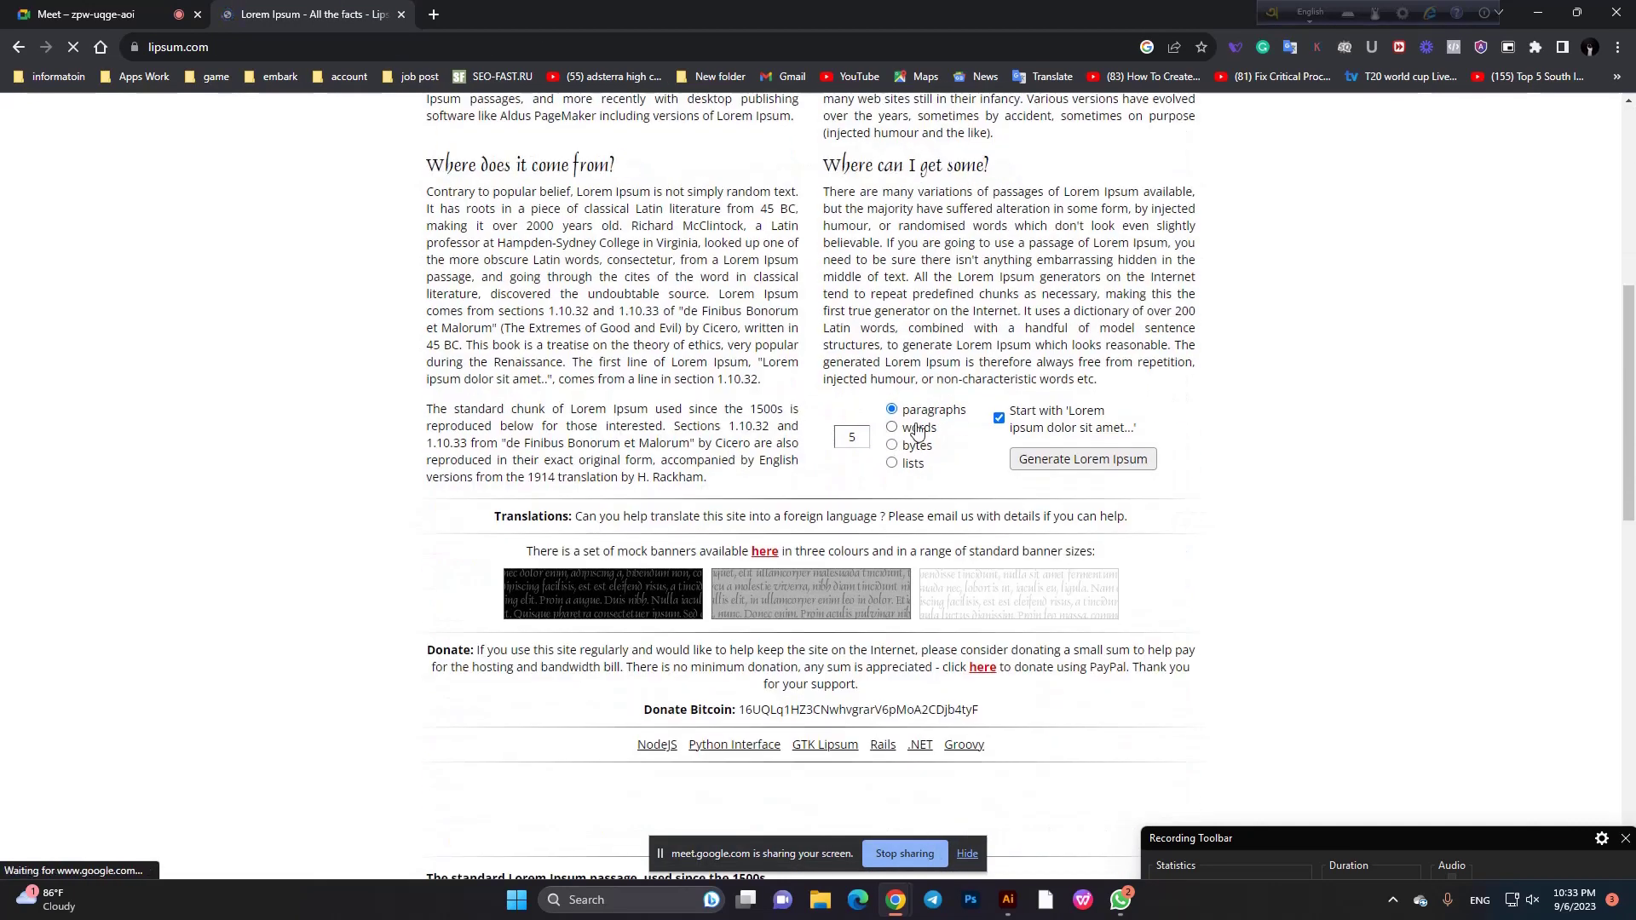
pyautogui.click(1071, 467)
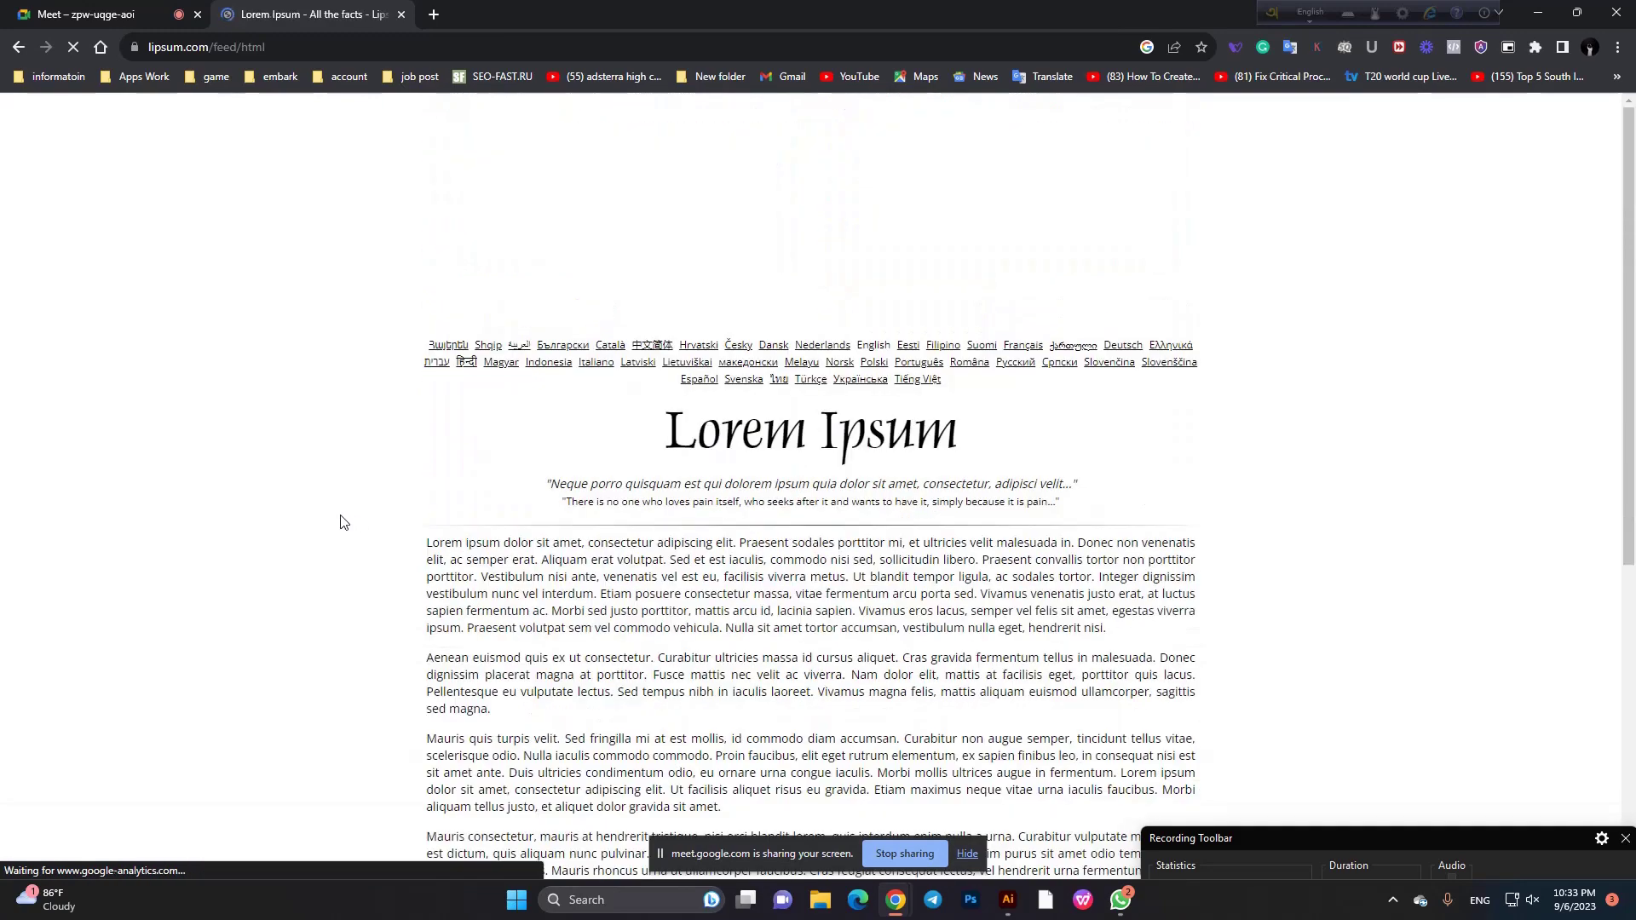
# Copy the five generated Lorem Ipsum paragraphs and return to Illustrator.
pyautogui.scroll(-2, 354, 503)
pyautogui.scroll(-2, 400, 520)
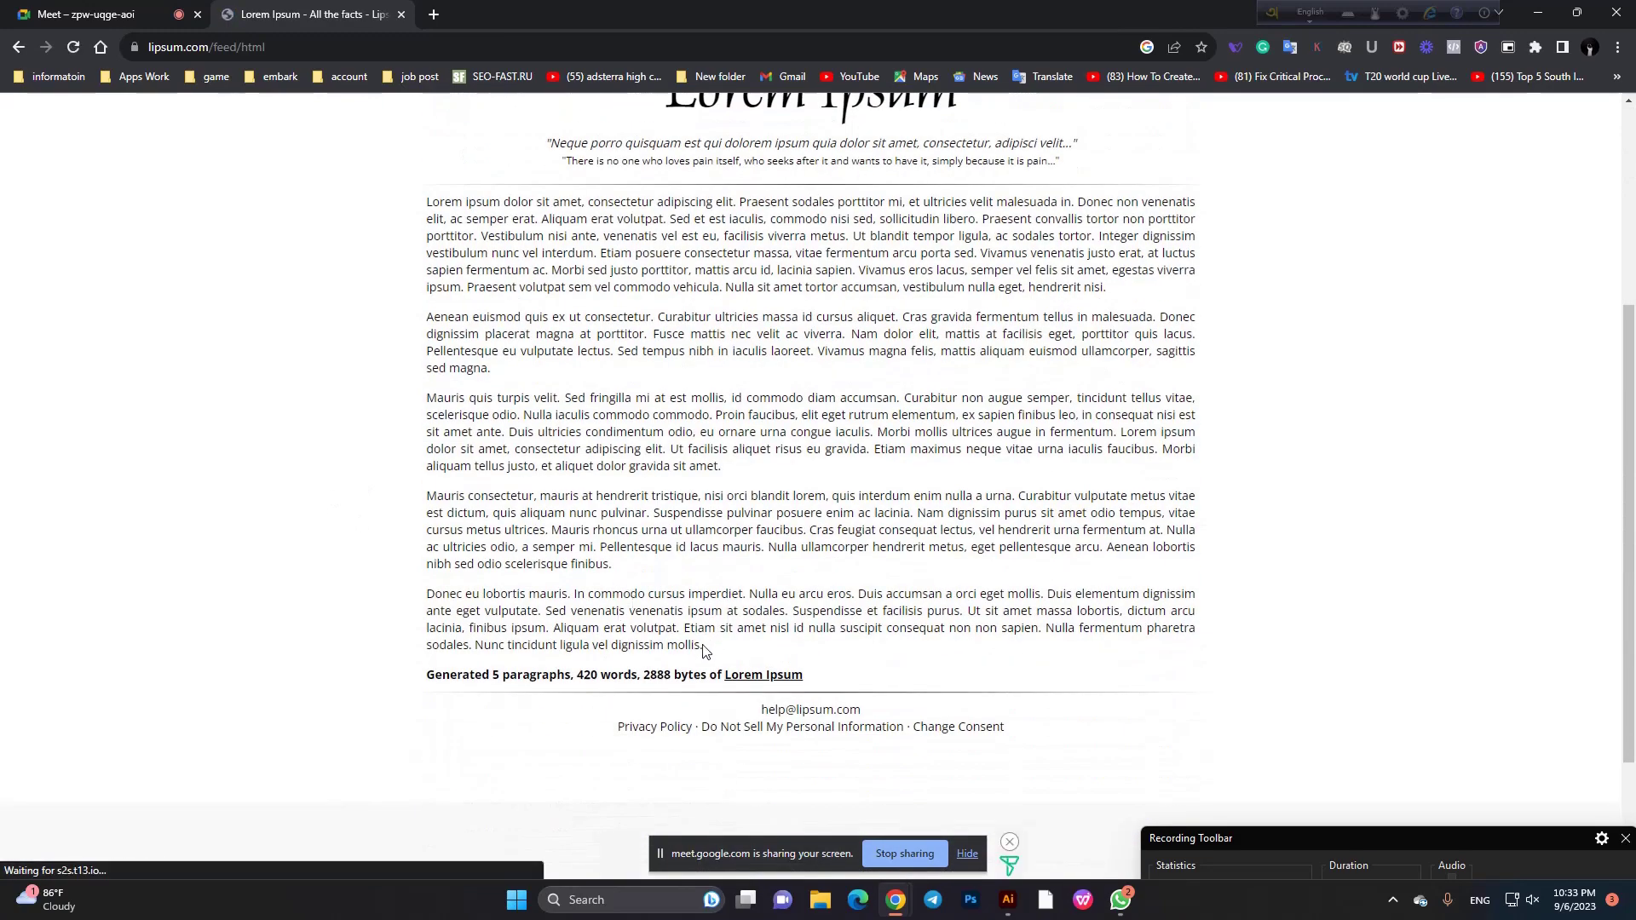
pyautogui.moveTo(704, 647); pyautogui.dragTo(425, 199)
pyautogui.rightClick(425, 199)
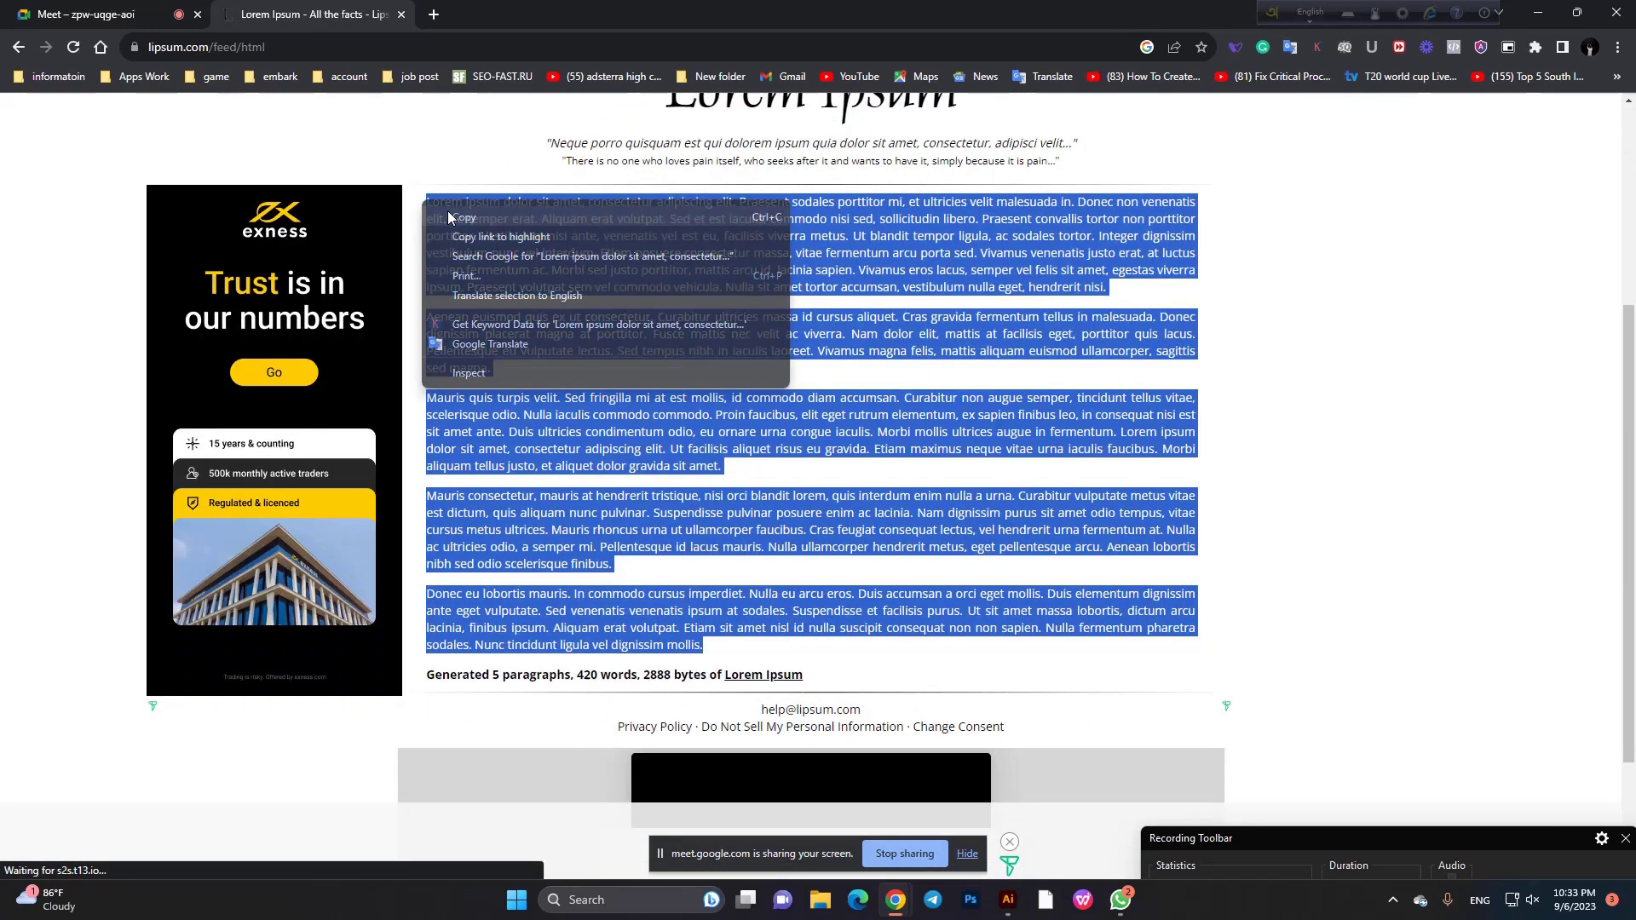
pyautogui.click(465, 218)
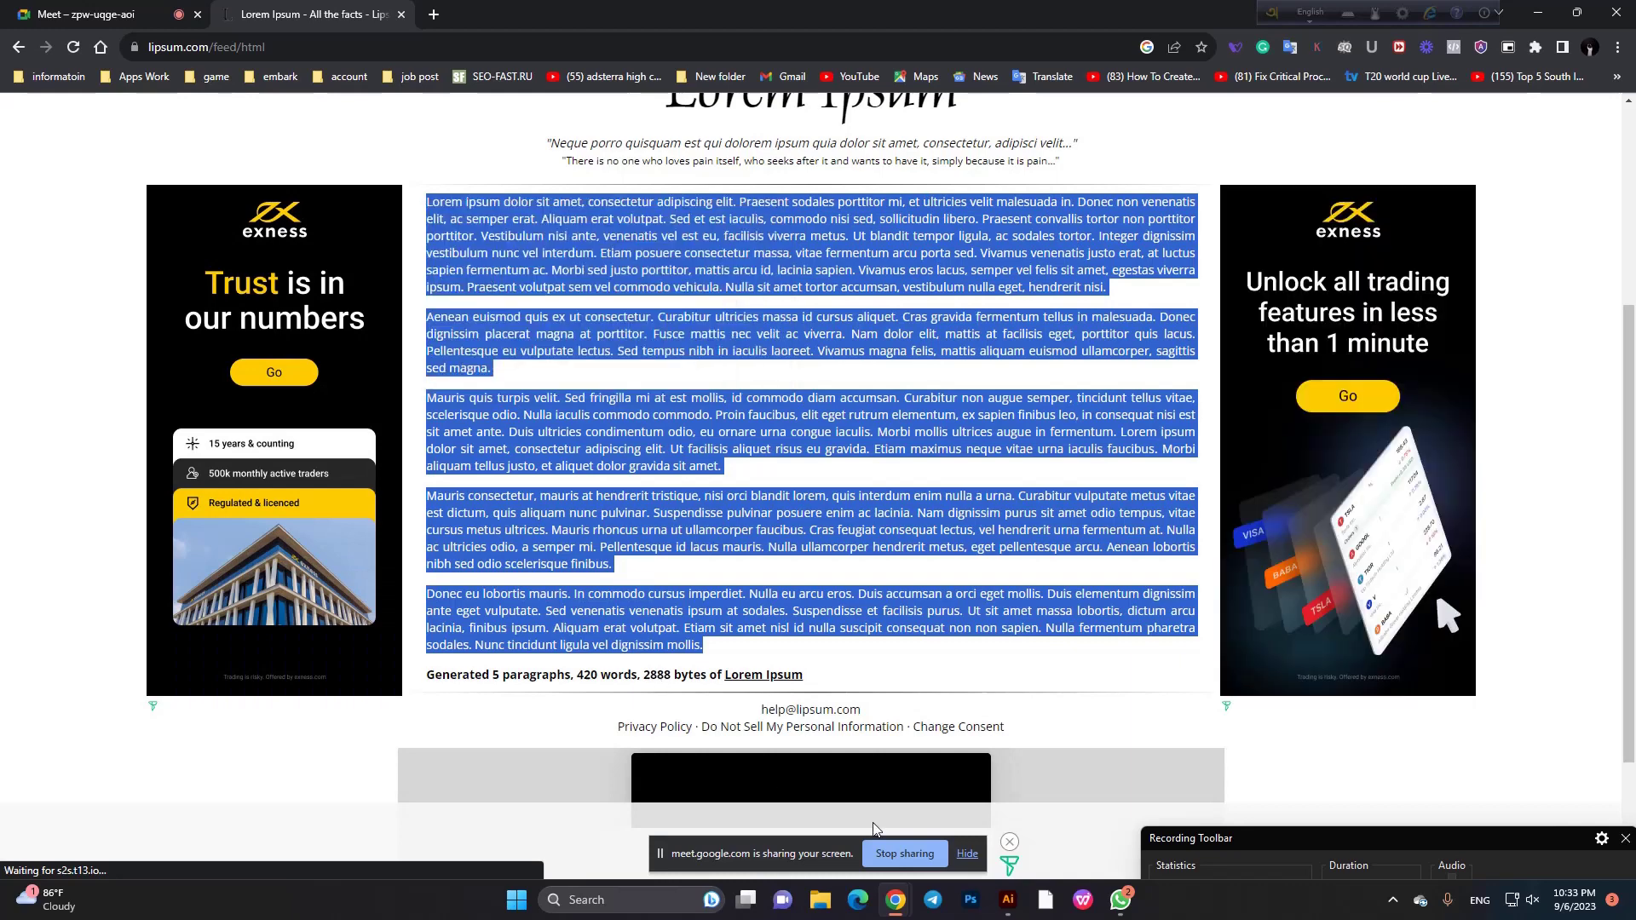
pyautogui.click(1010, 902)
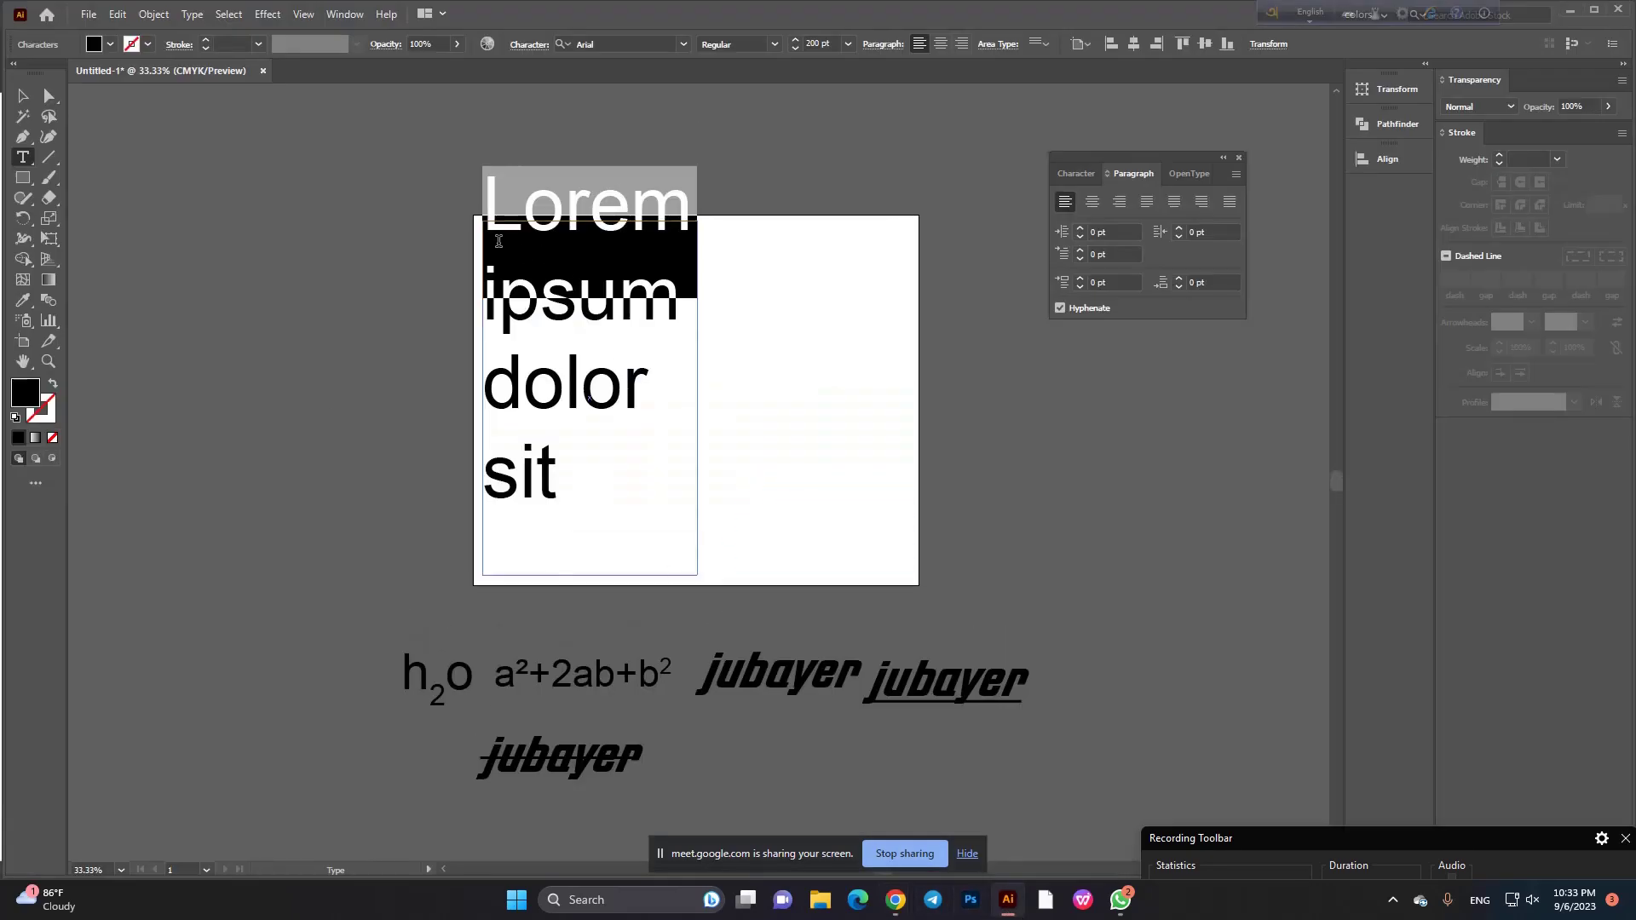
# Select all the Lorem ipsum text, then move the underlined and italic jubayer samples right of the artboard.
pyautogui.click(497, 240)
pyautogui.hotkey('ctrl', 'a')
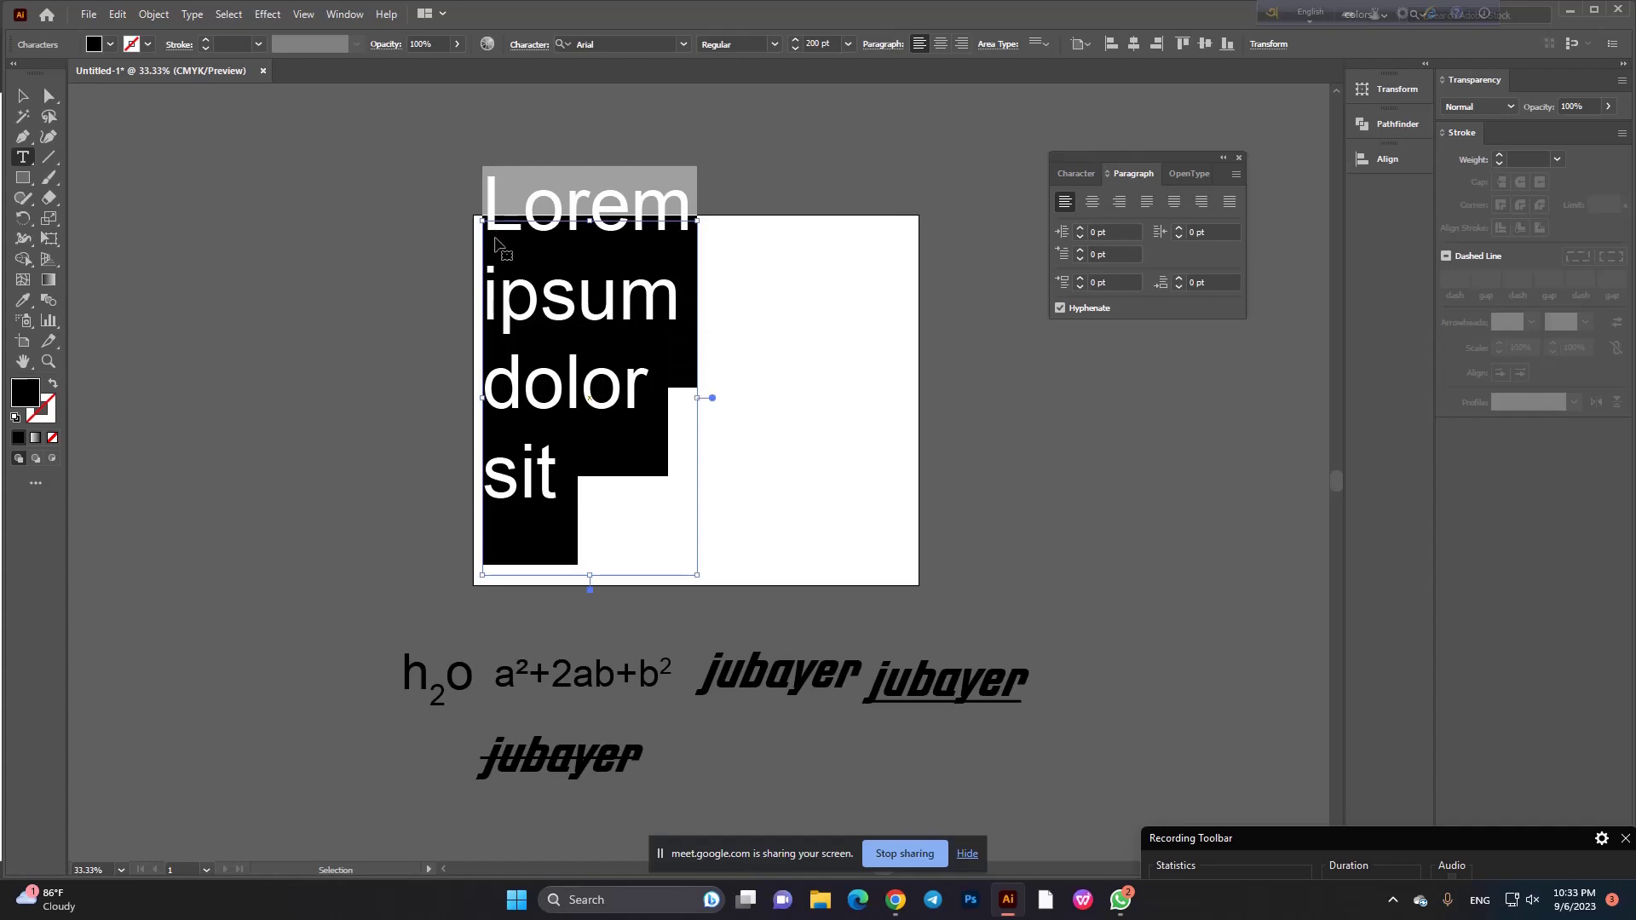
pyautogui.click(575, 320)
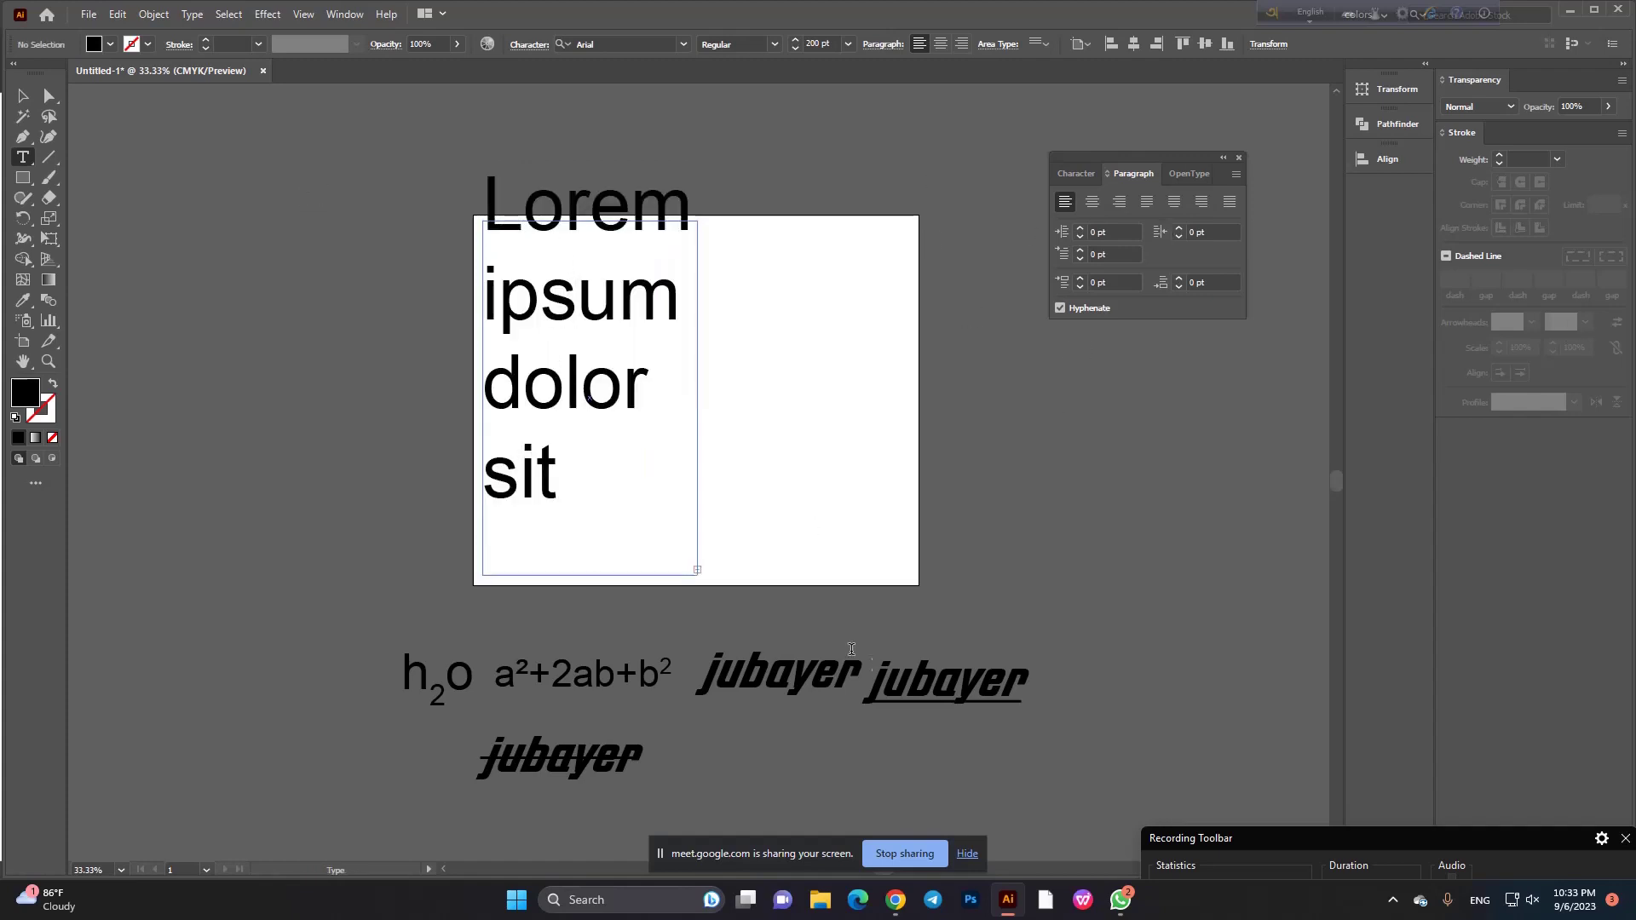
pyautogui.click(23, 95)
pyautogui.moveTo(946, 686); pyautogui.dragTo(1040, 617)
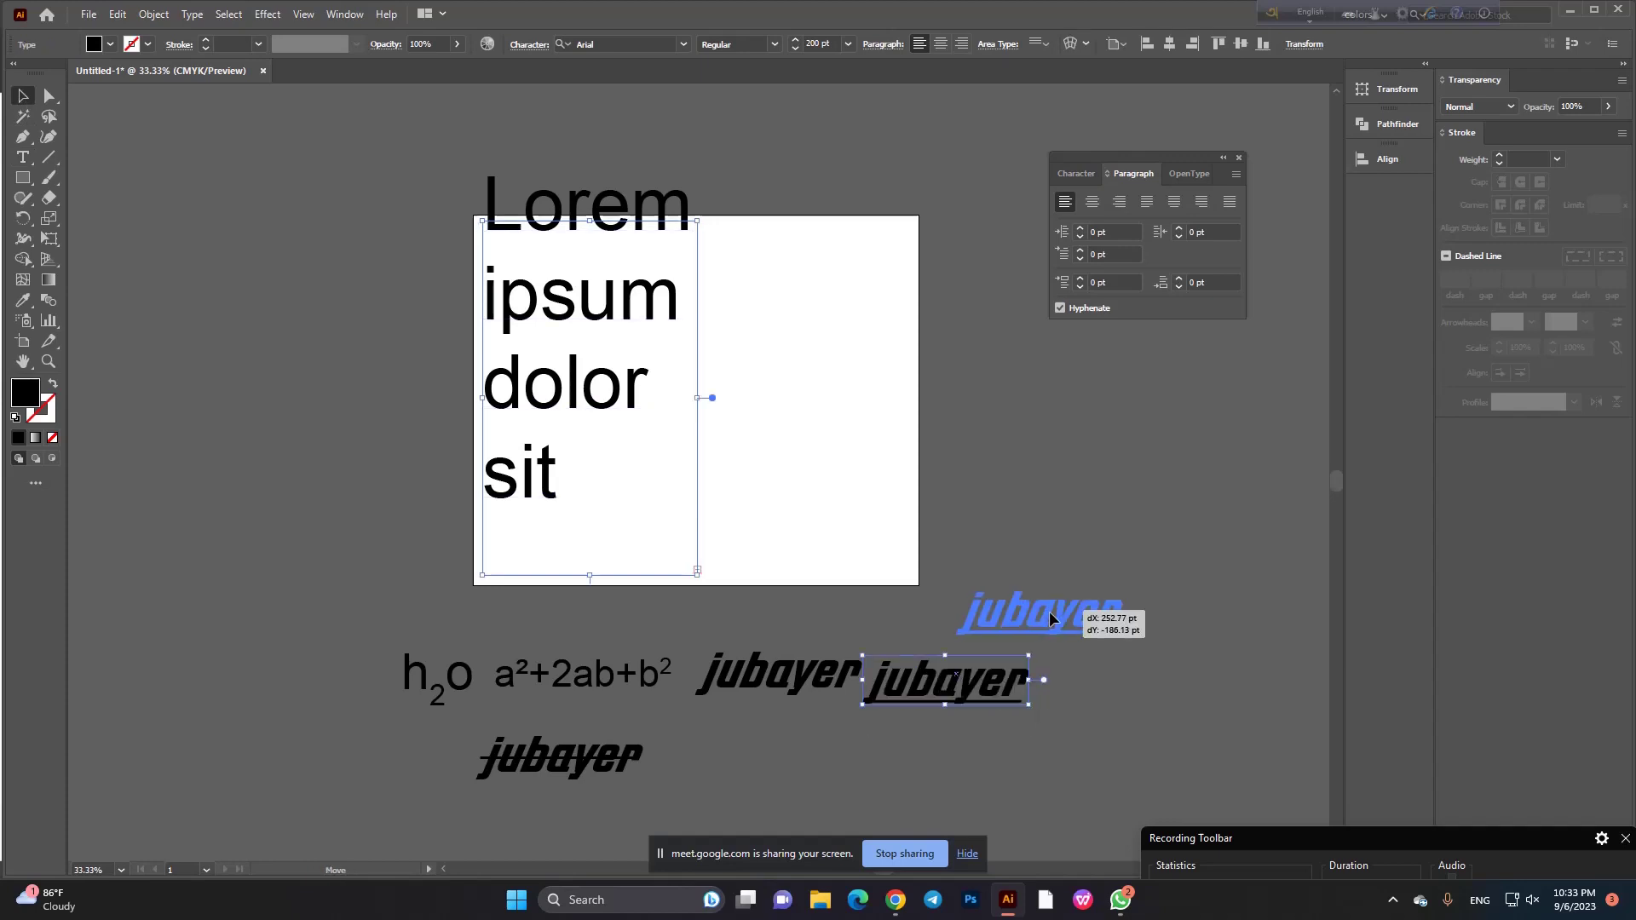
pyautogui.moveTo(852, 677); pyautogui.dragTo(1198, 460)
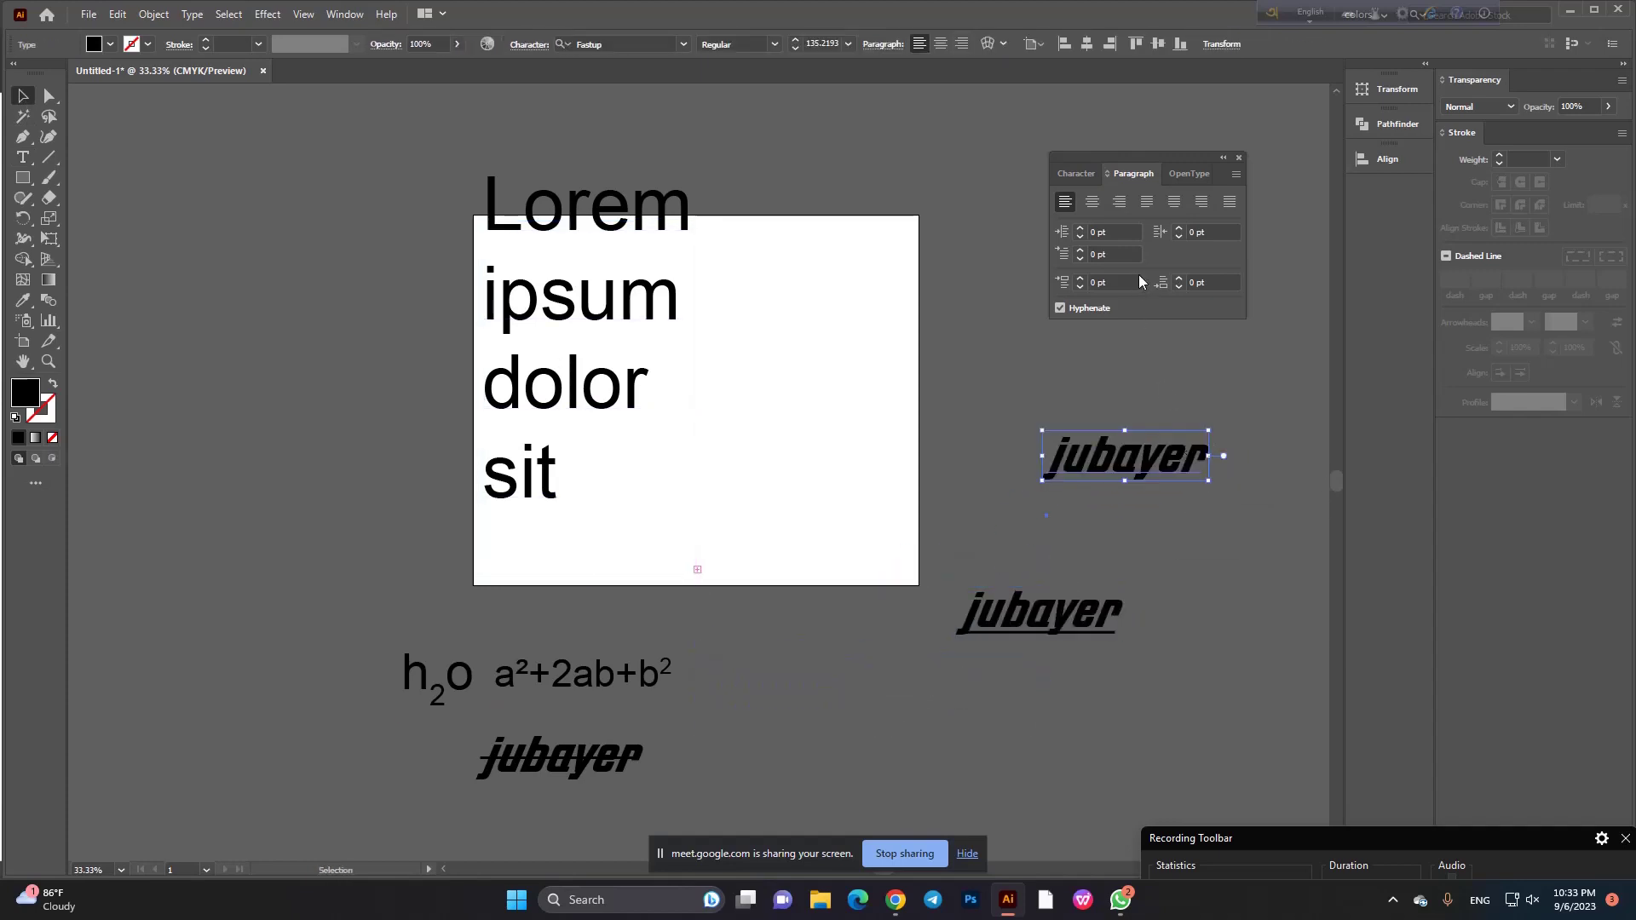
# Shrink the italic jubayer to 0.1 pt and set the Lorem ipsum text to 200 pt.
pyautogui.click(1076, 174)
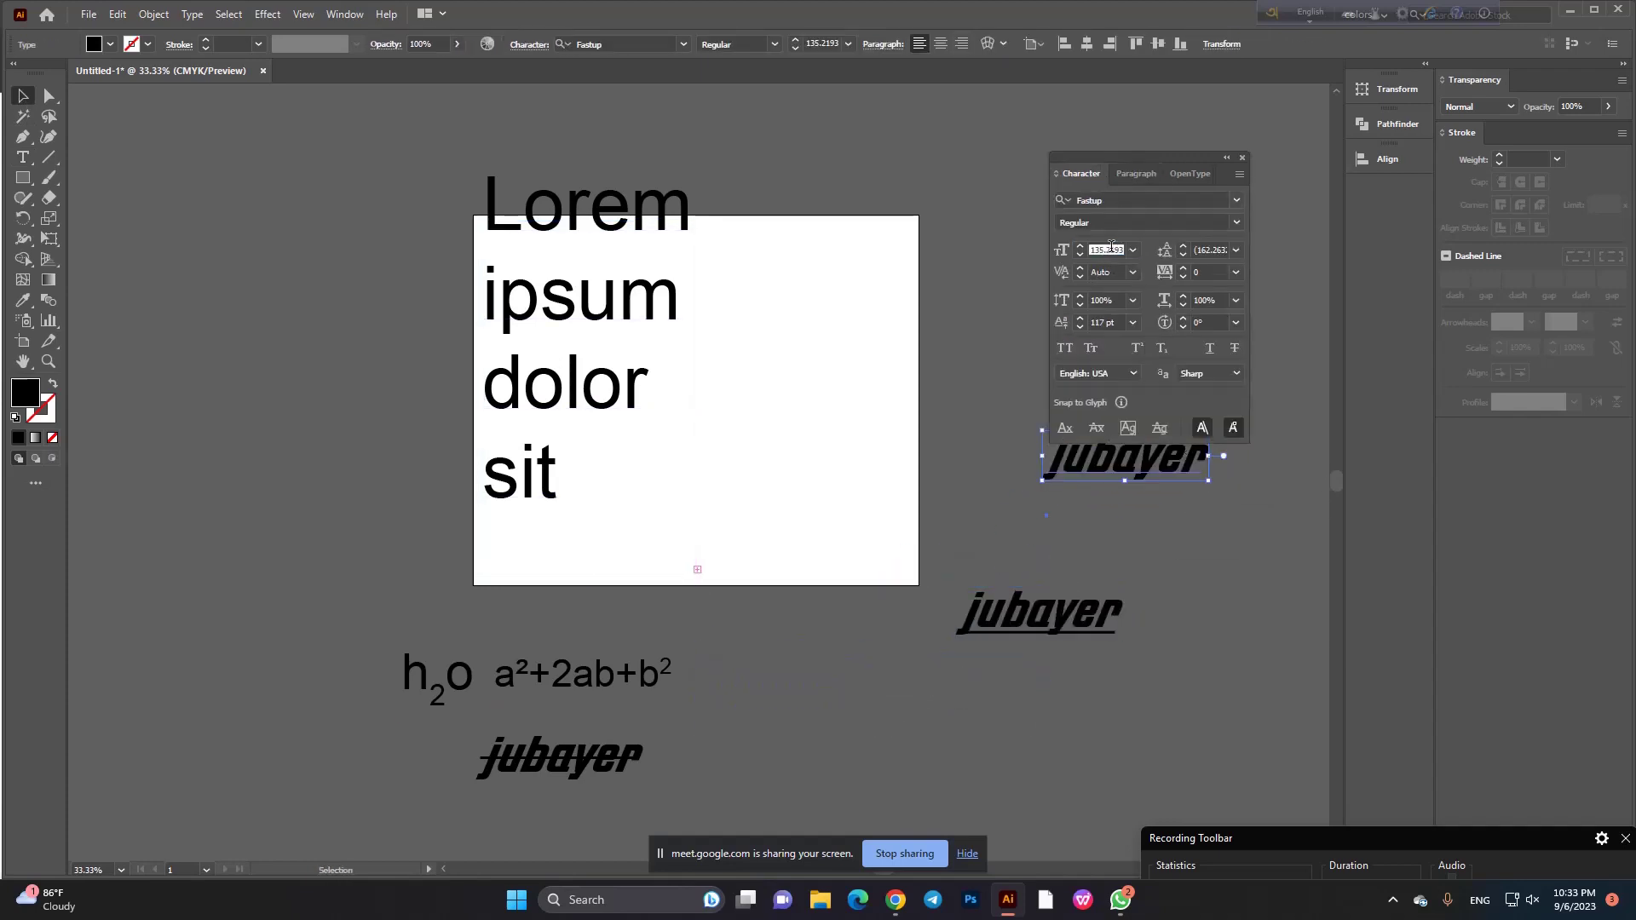
pyautogui.click(1110, 249)
pyautogui.write('0.1')
pyautogui.press('Return')
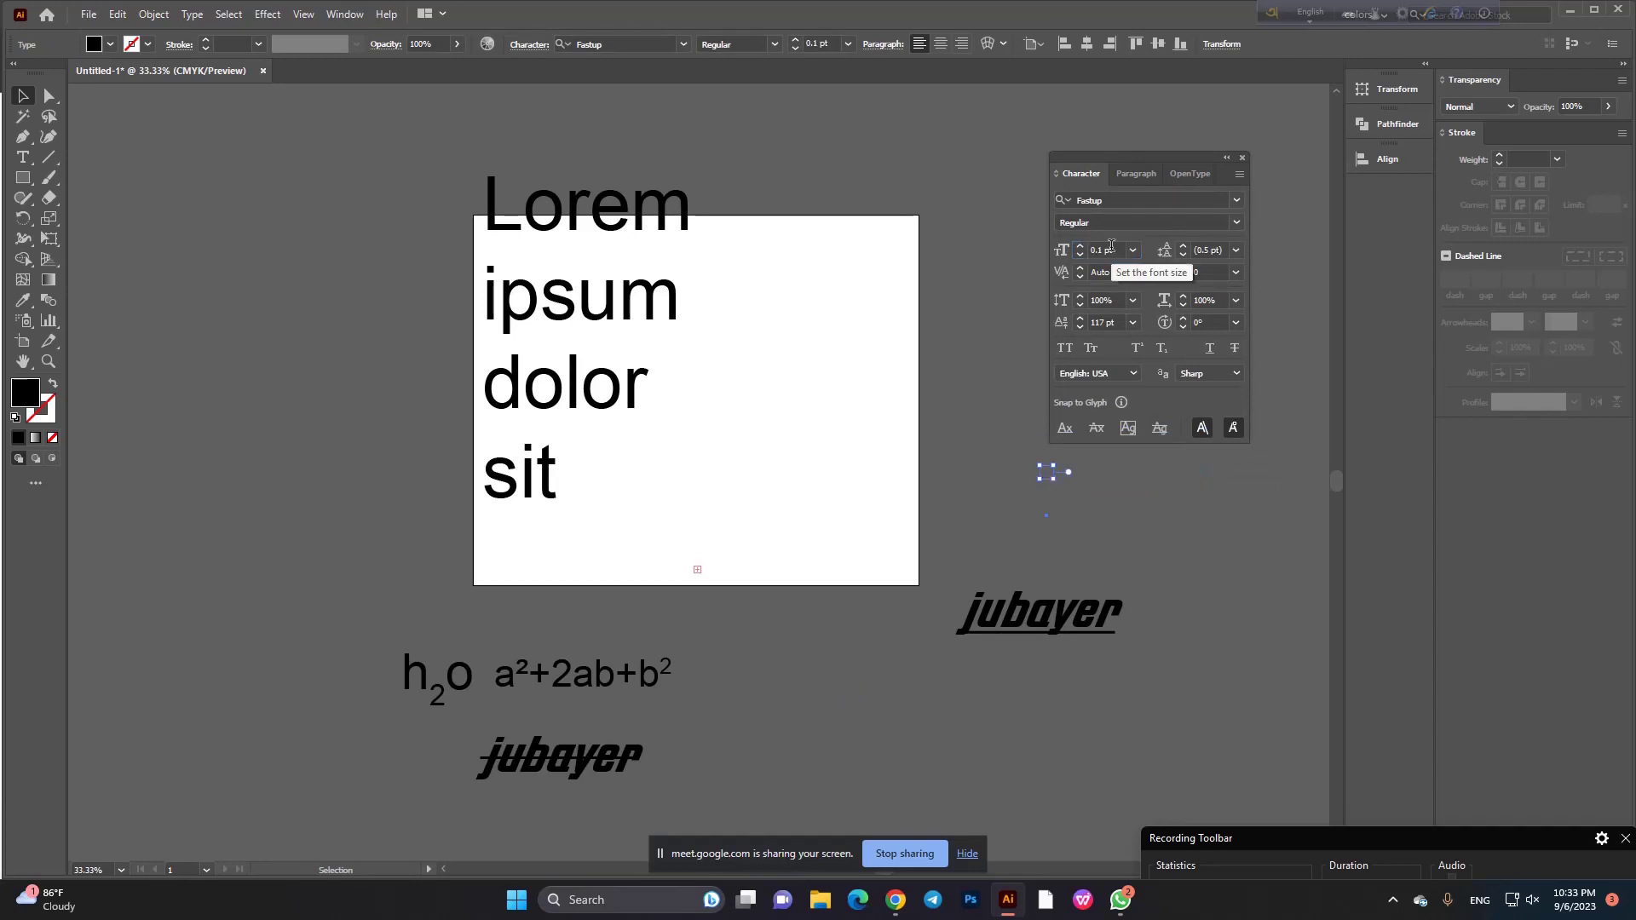
pyautogui.click(597, 338)
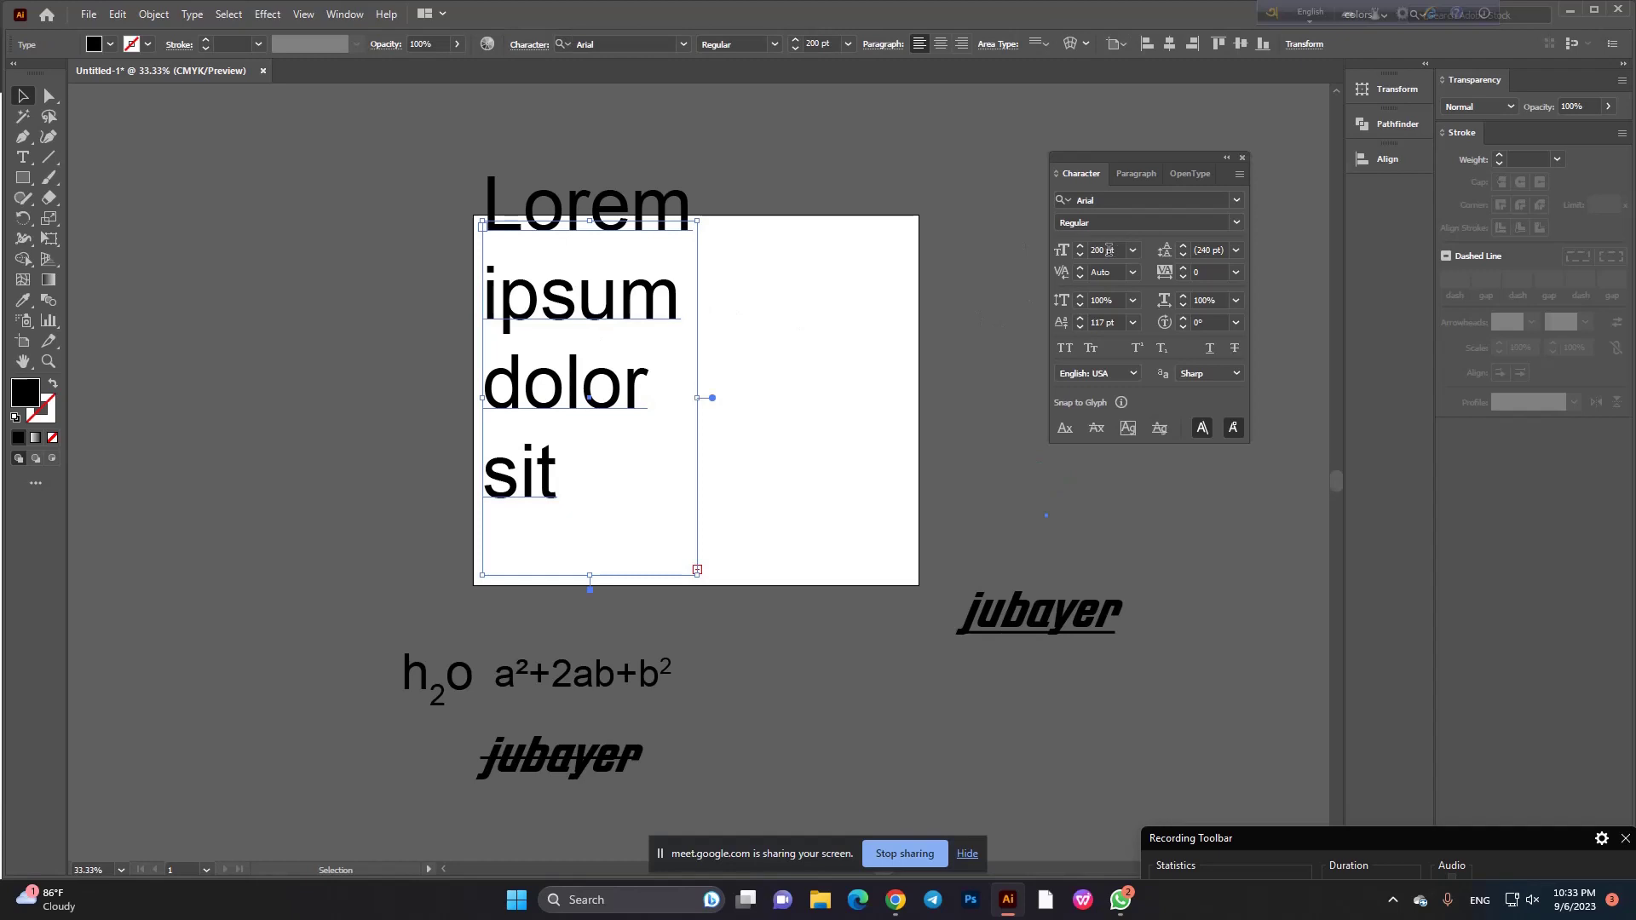
pyautogui.click(1089, 250)
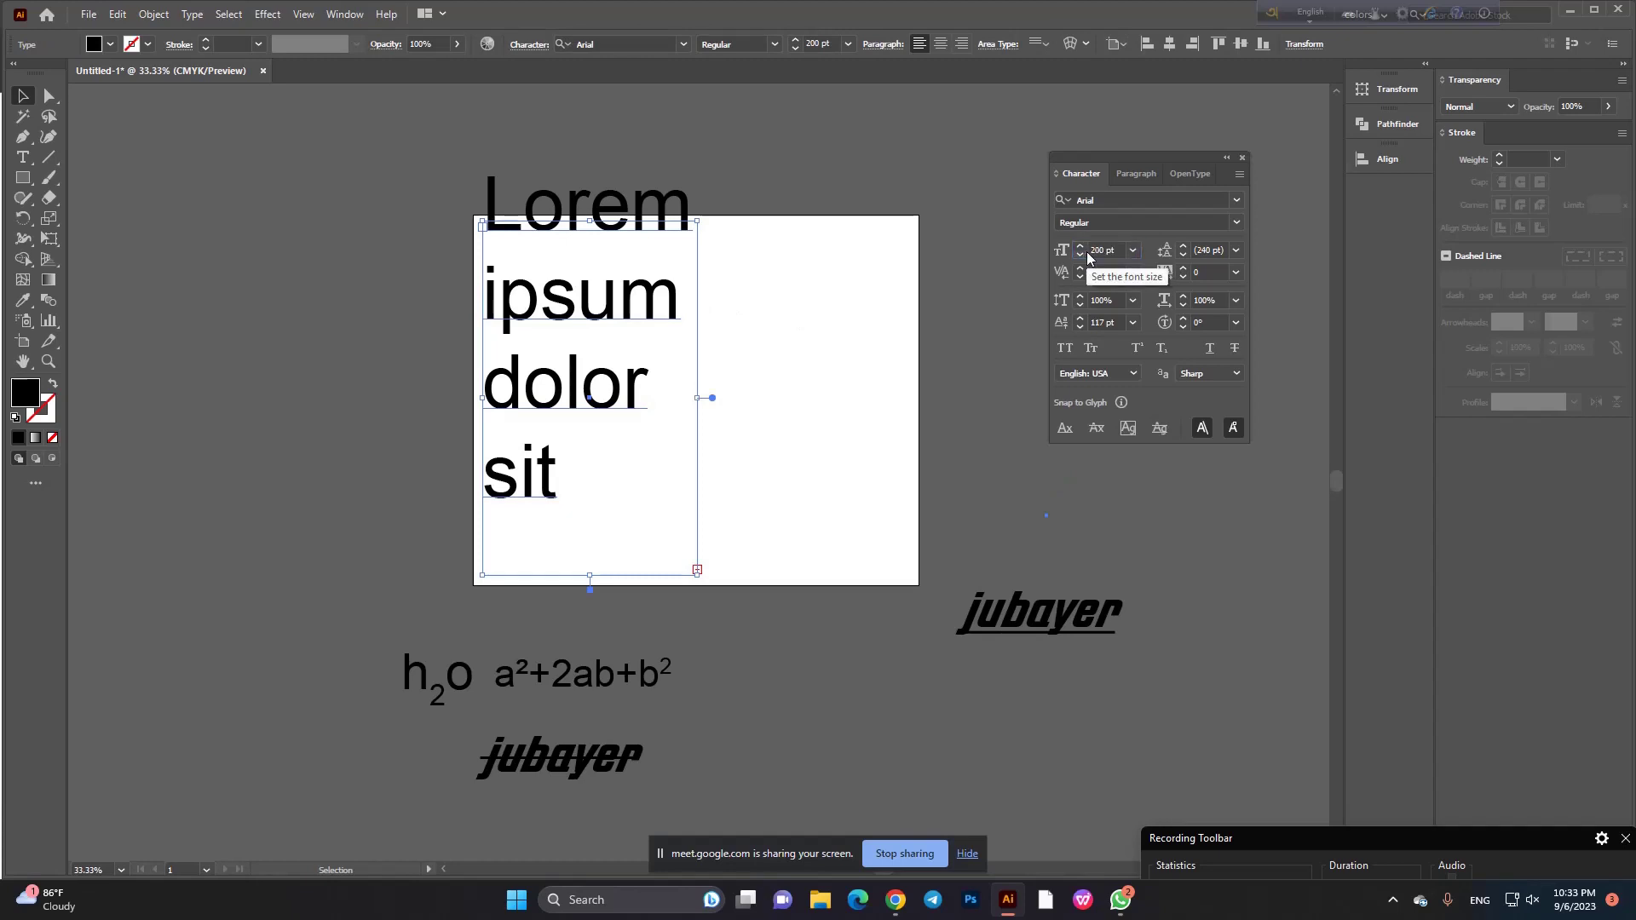
pyautogui.press('Return')
pyautogui.click(258, 270)
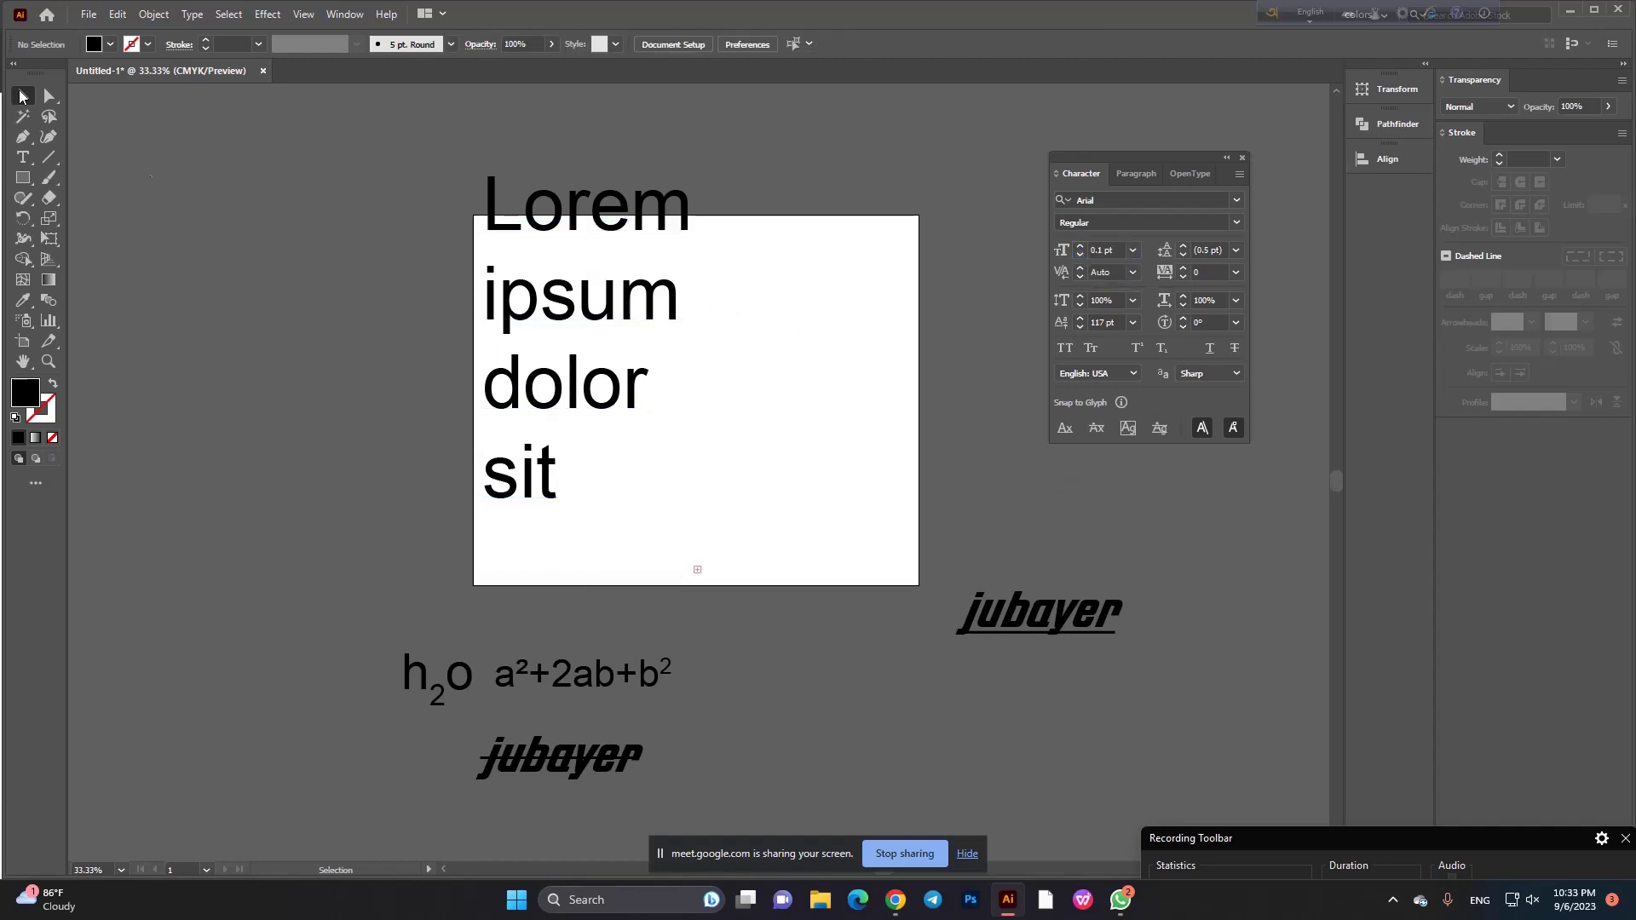
# Marquee-select the Lorem ipsum text frame and delete it.
pyautogui.click(650, 511)
pyautogui.click(830, 384)
pyautogui.moveTo(446, 292); pyautogui.dragTo(735, 556)
pyautogui.press('Delete')
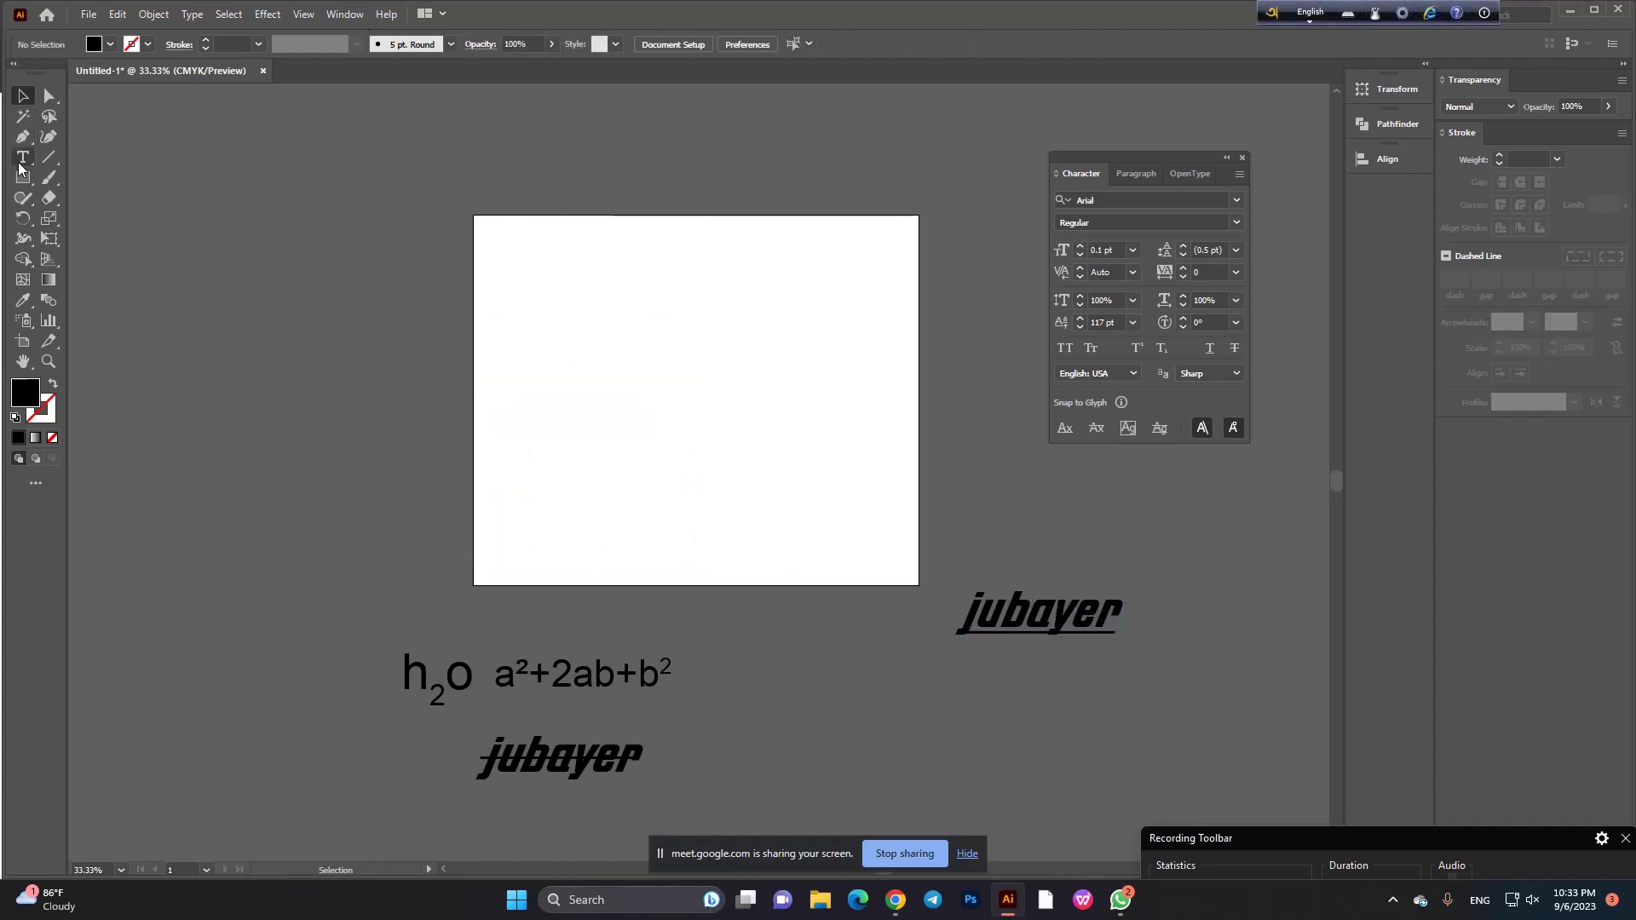
# Place empty point-type objects on the artboard with the Type tool, moving one below it.
pyautogui.rightClick(23, 157)
pyautogui.click(81, 161)
pyautogui.click(494, 299)
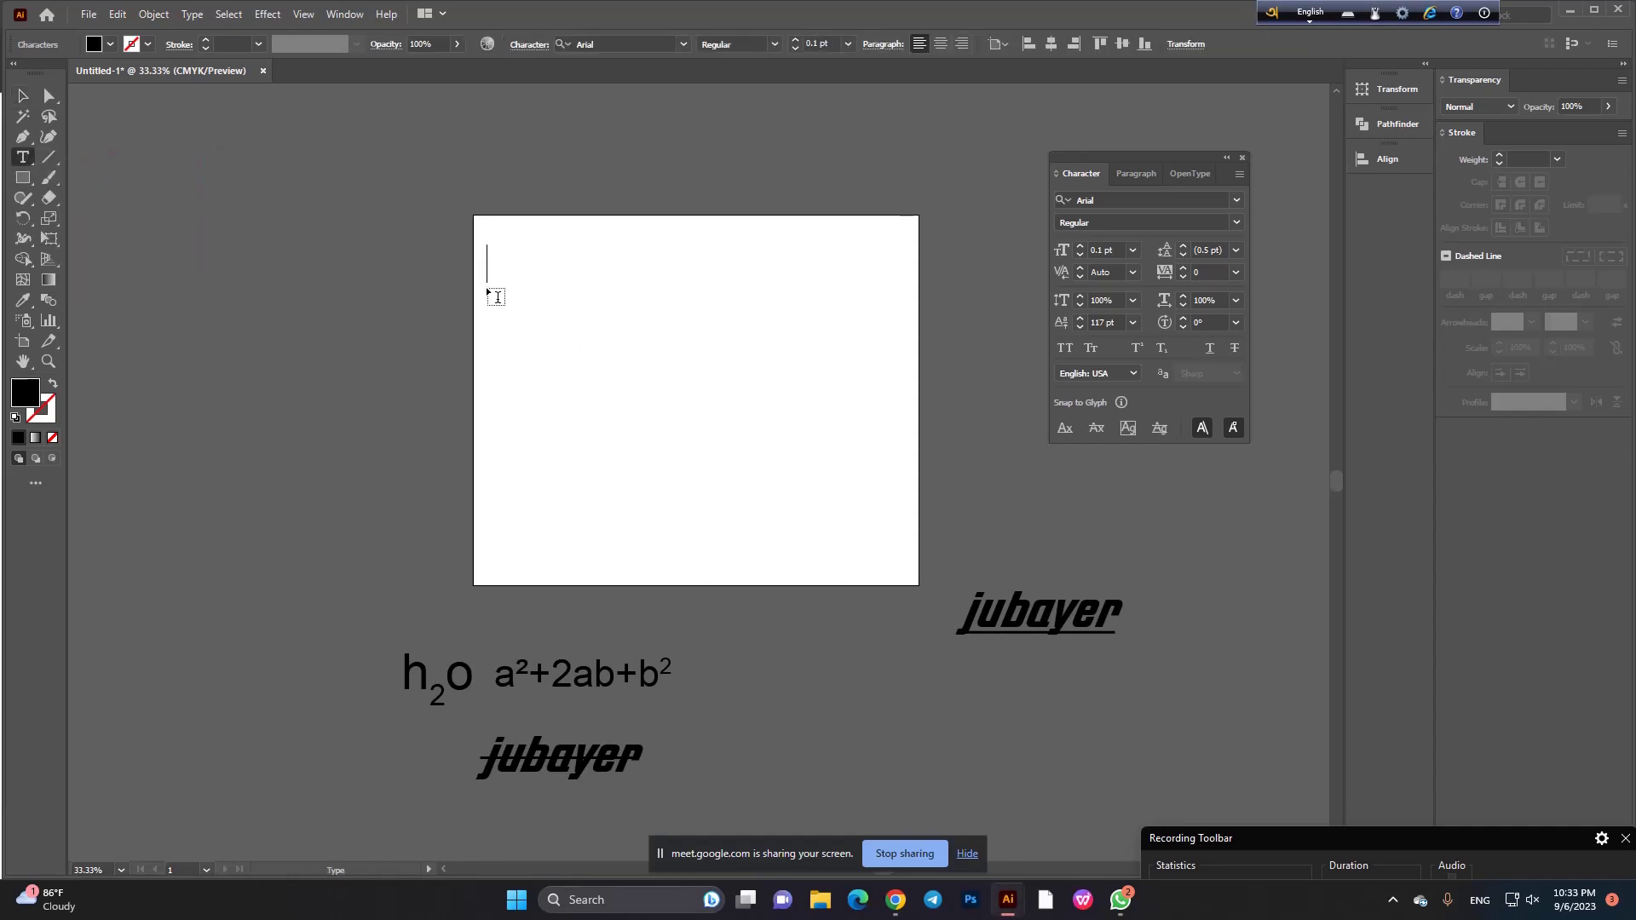
pyautogui.press('Escape')
pyautogui.click(668, 380)
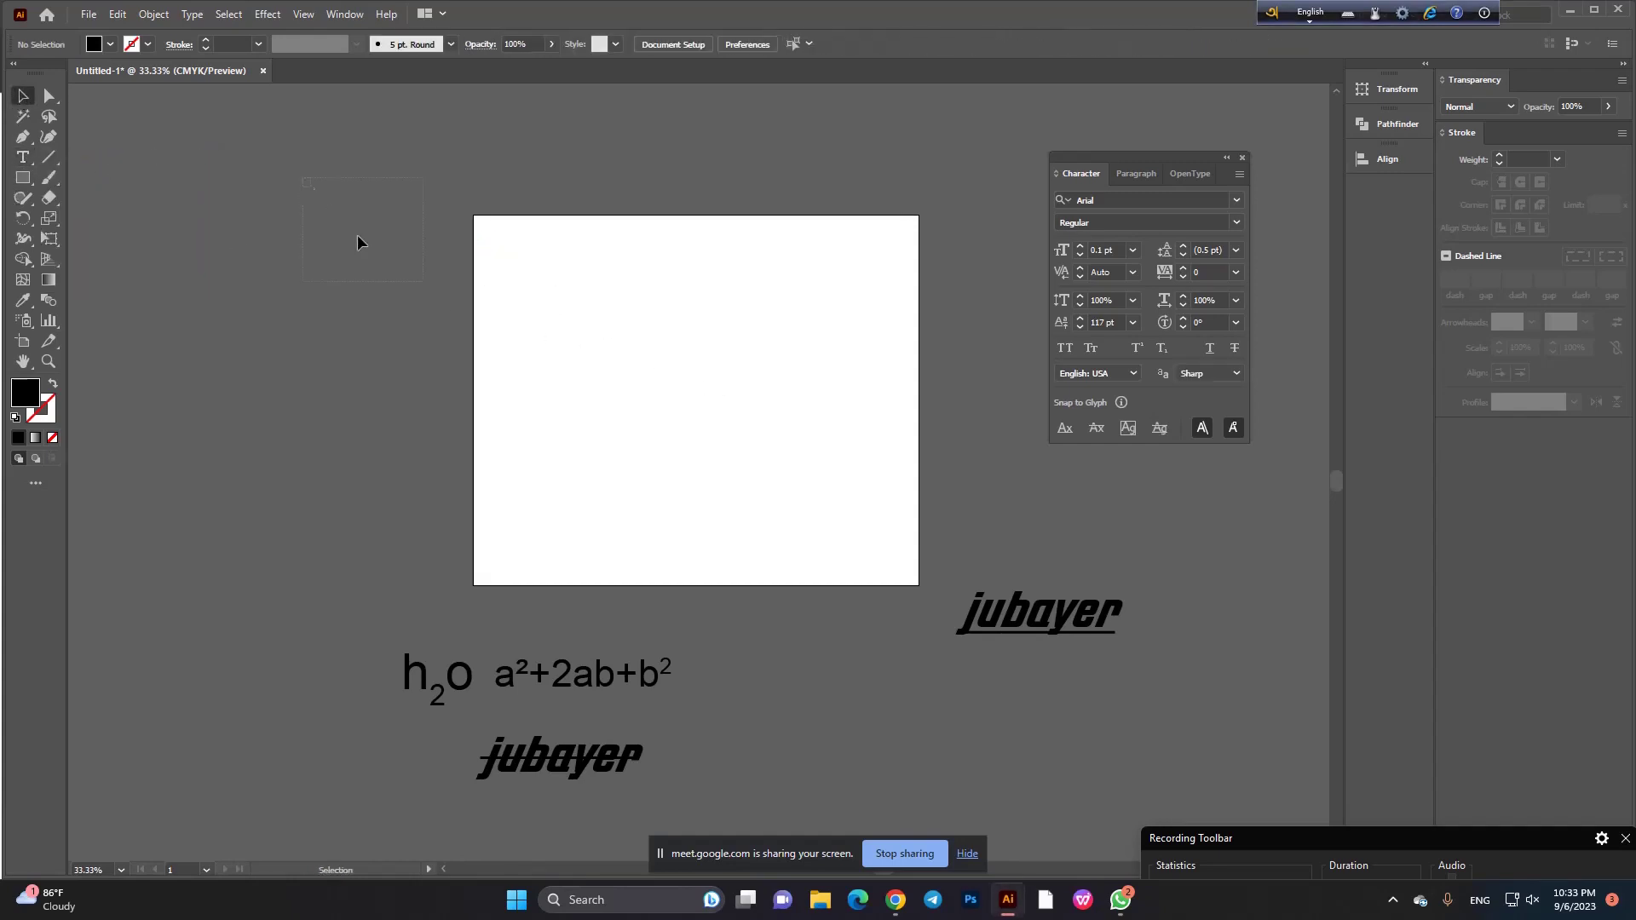
pyautogui.moveTo(482, 277); pyautogui.dragTo(840, 529)
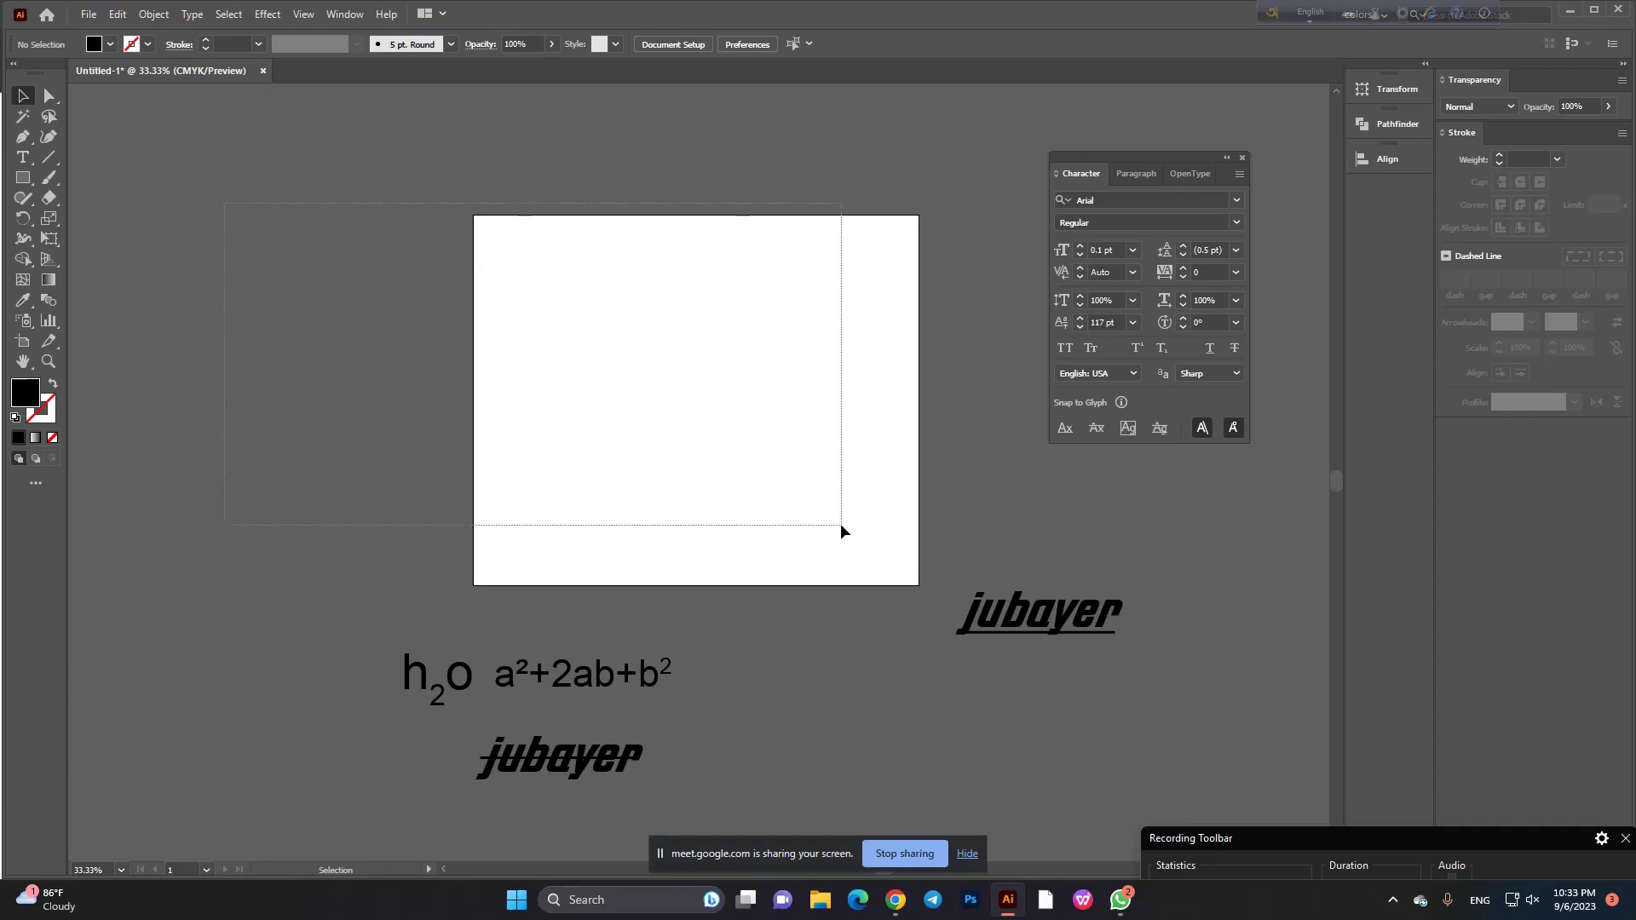
pyautogui.click(23, 157)
pyautogui.click(98, 159)
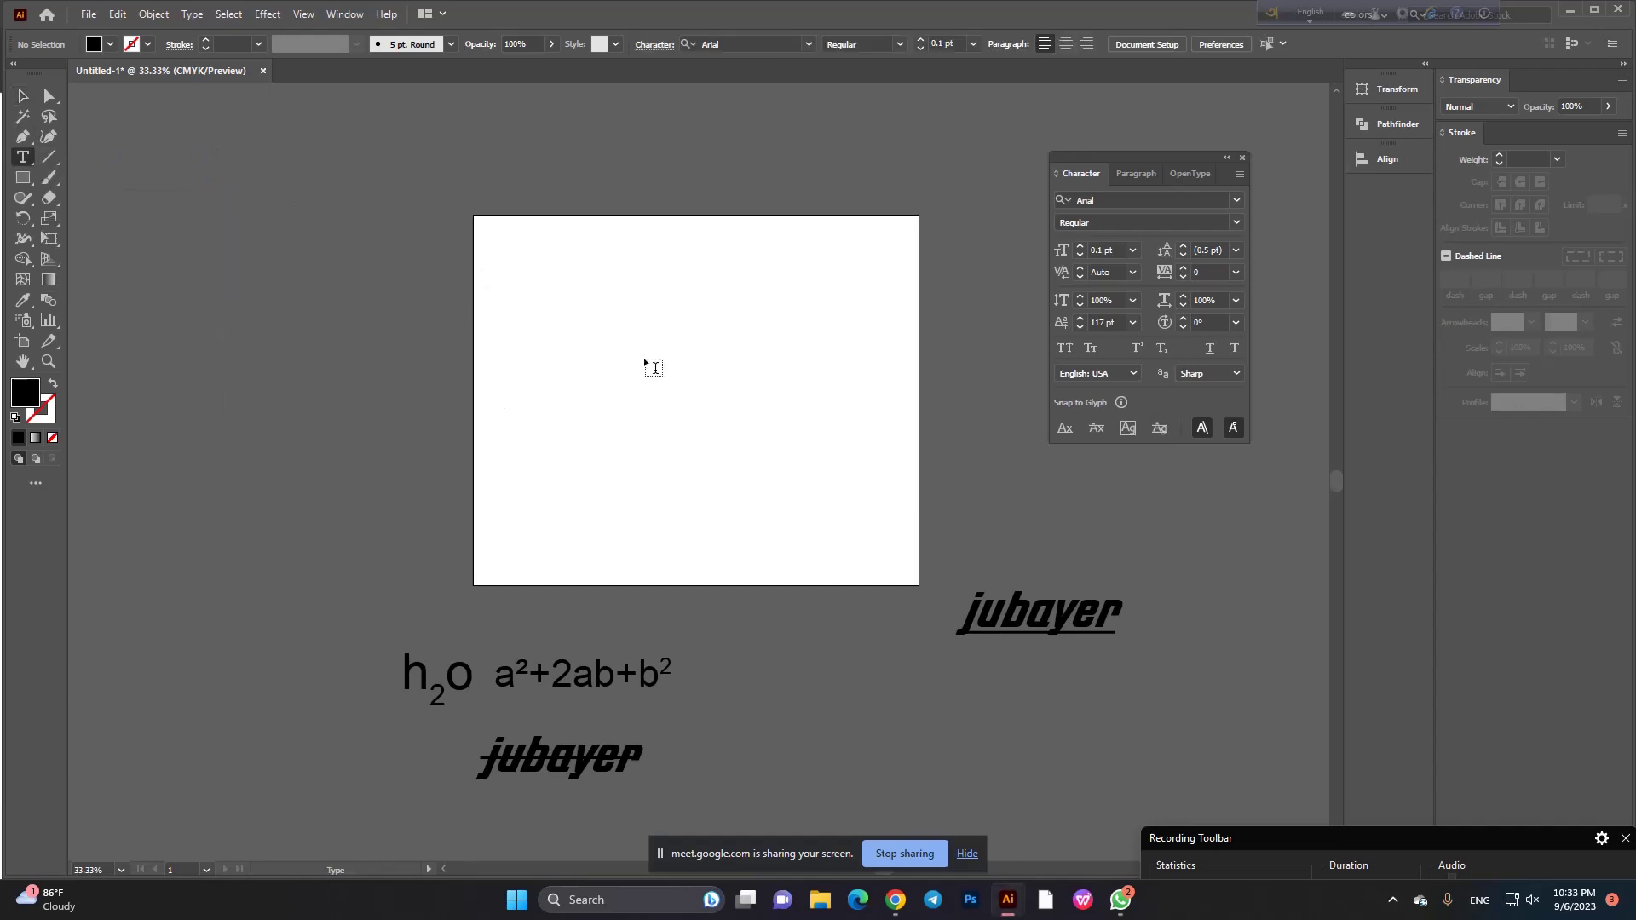
pyautogui.click(616, 330)
pyautogui.click(22, 99)
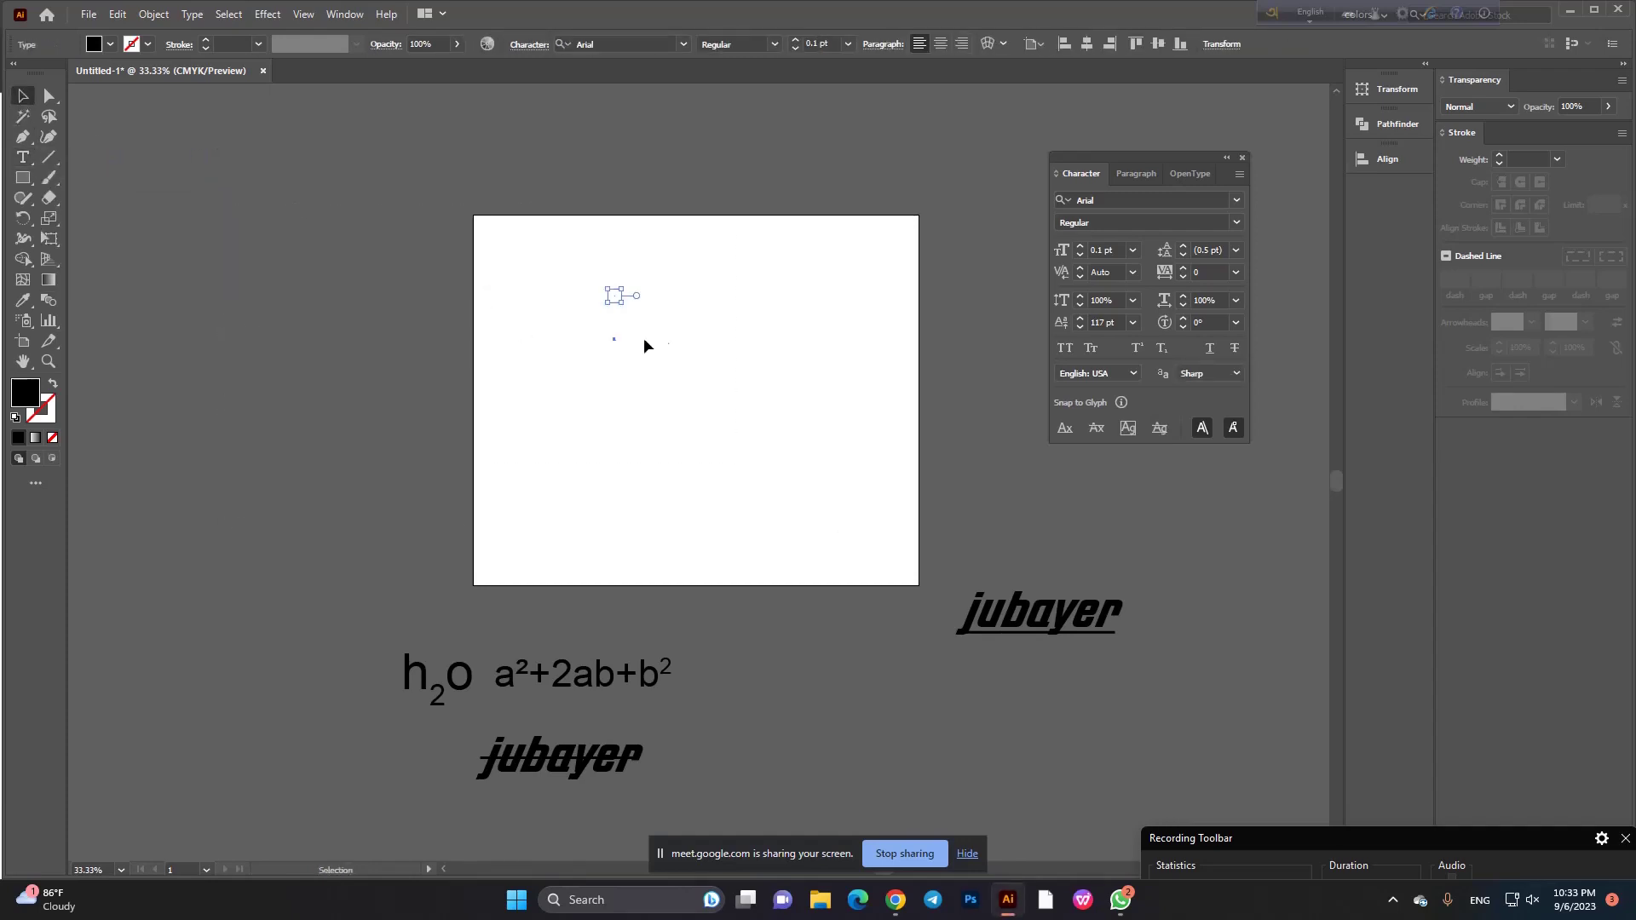
pyautogui.moveTo(622, 303); pyautogui.dragTo(622, 282)
# Place another empty text point near the artboard's left edge, then marquee-select the artboard.
pyautogui.moveTo(23, 157); pyautogui.dragTo(81, 164)
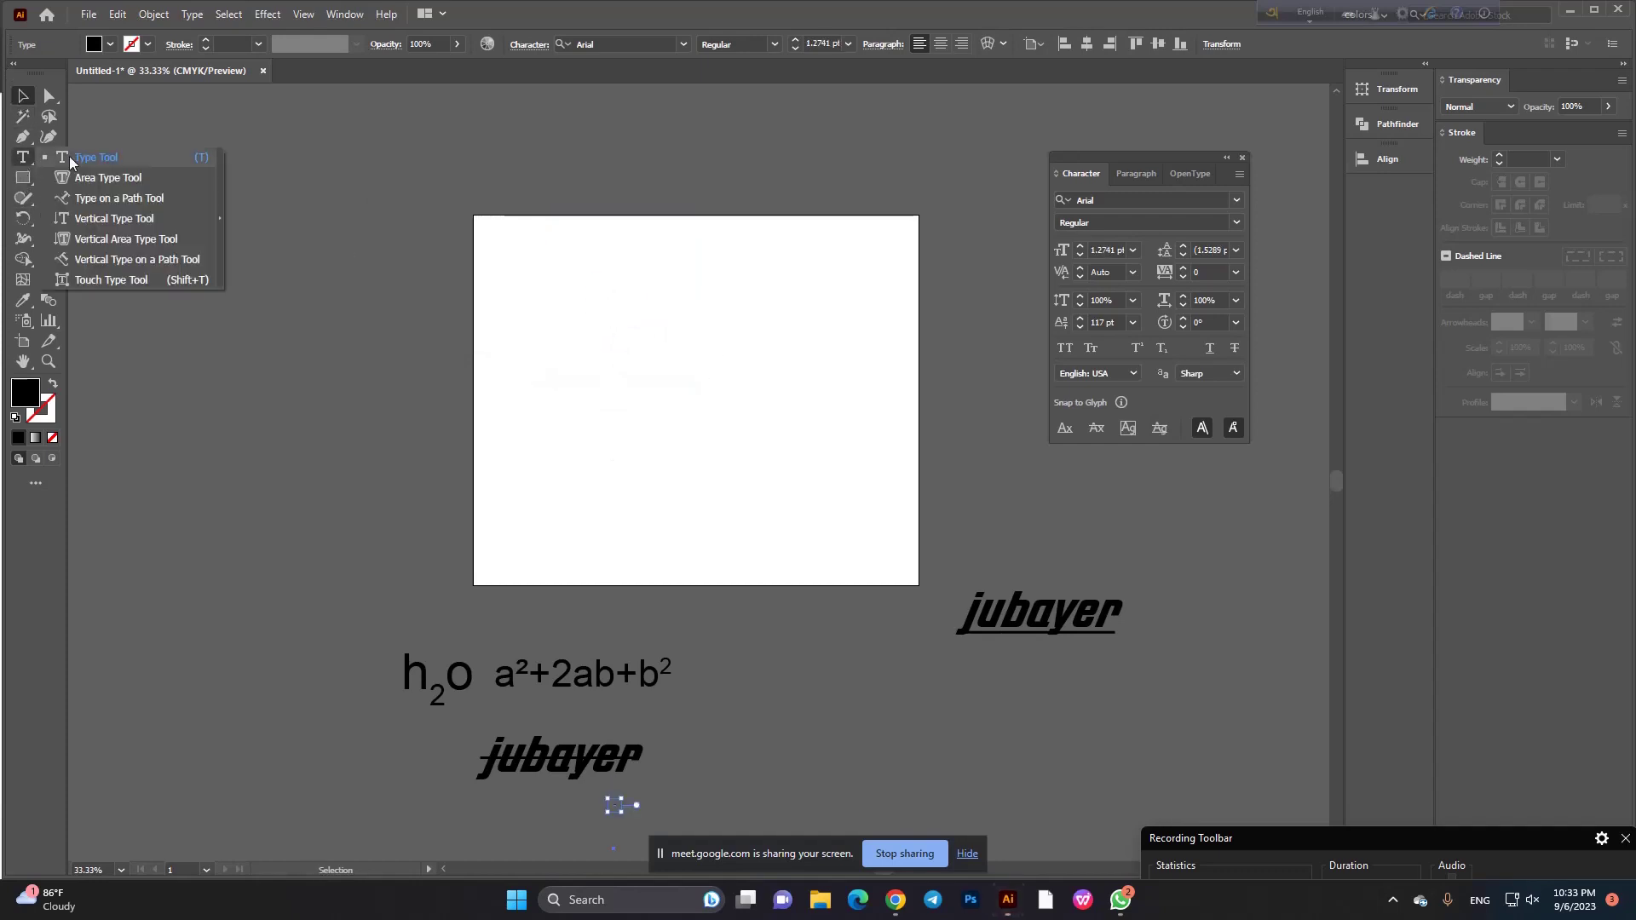
pyautogui.click(487, 332)
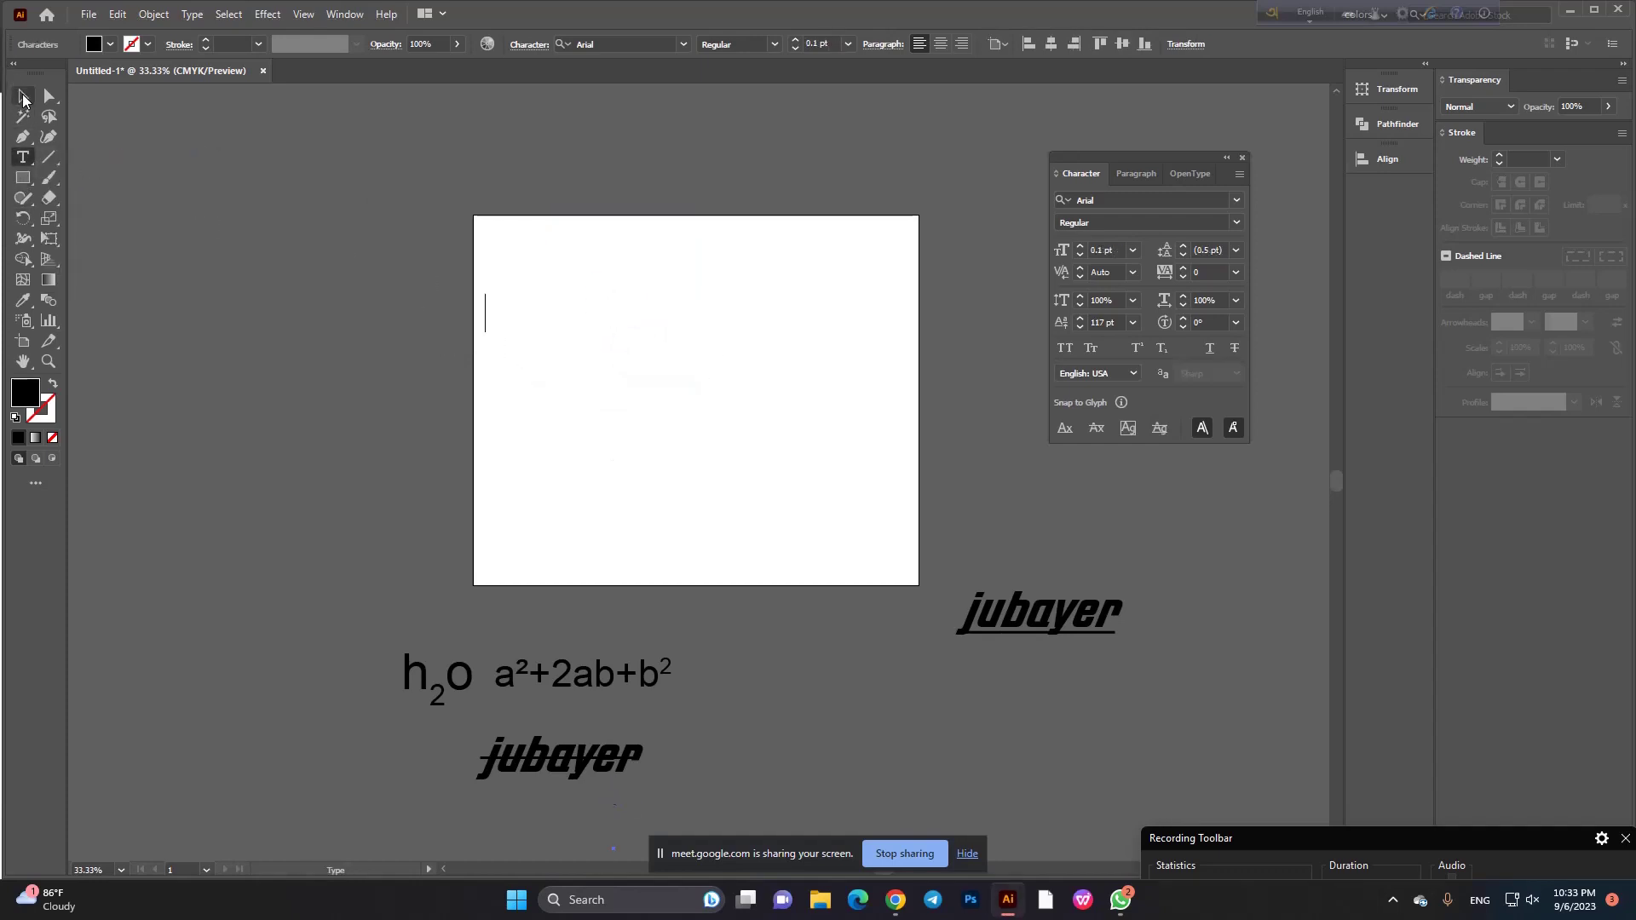
pyautogui.click(23, 96)
pyautogui.click(486, 367)
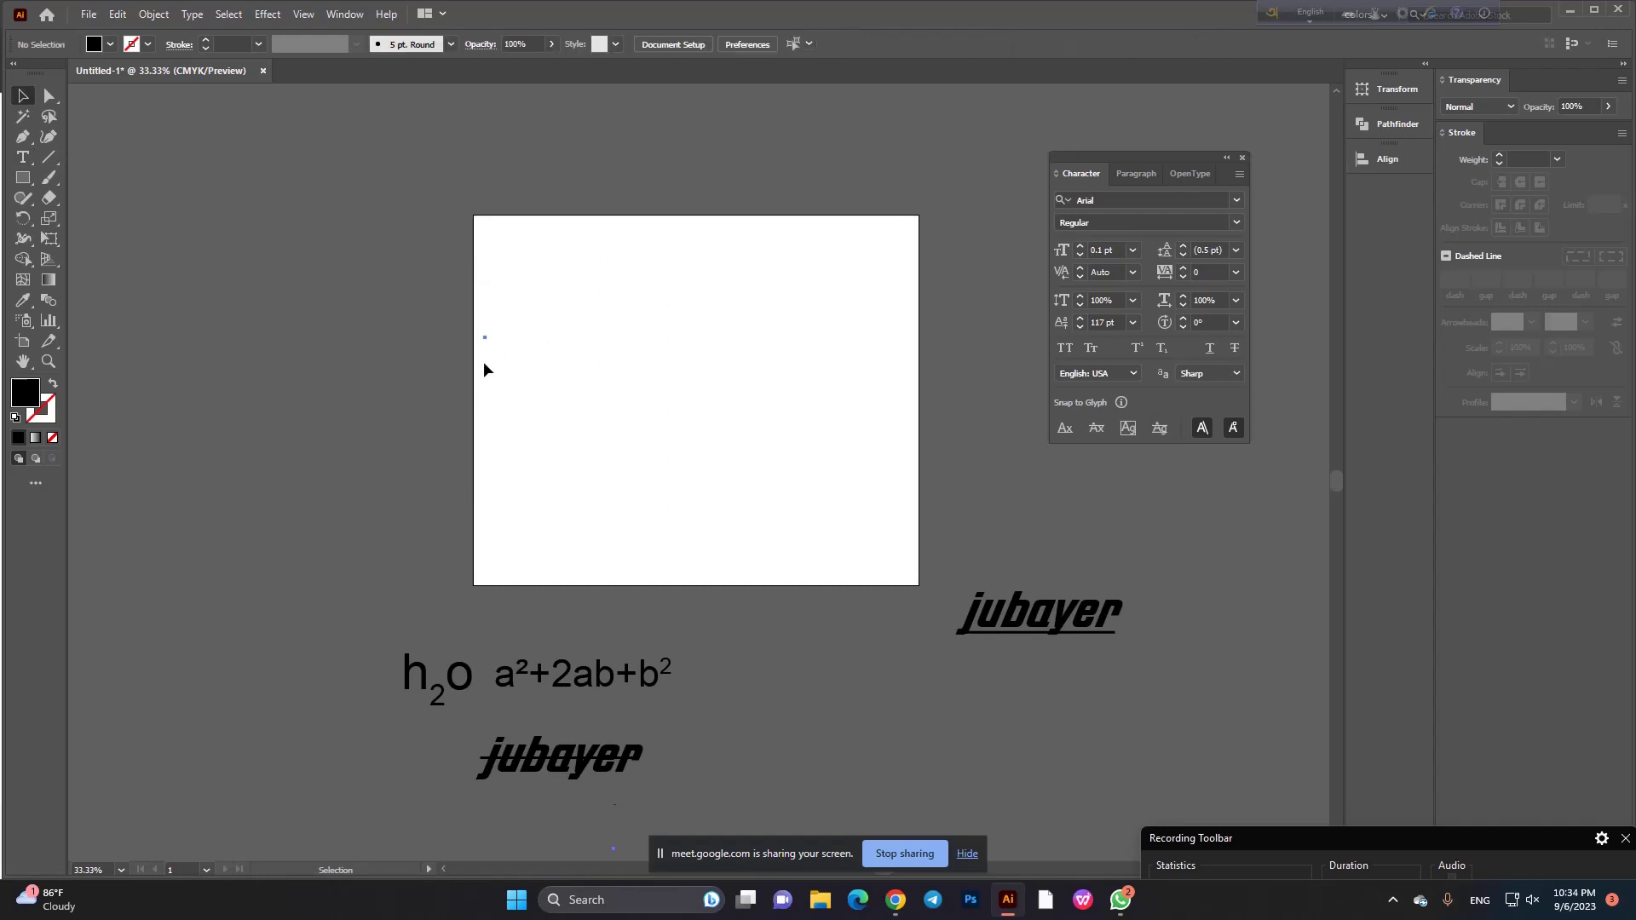
pyautogui.moveTo(365, 201); pyautogui.dragTo(771, 465)
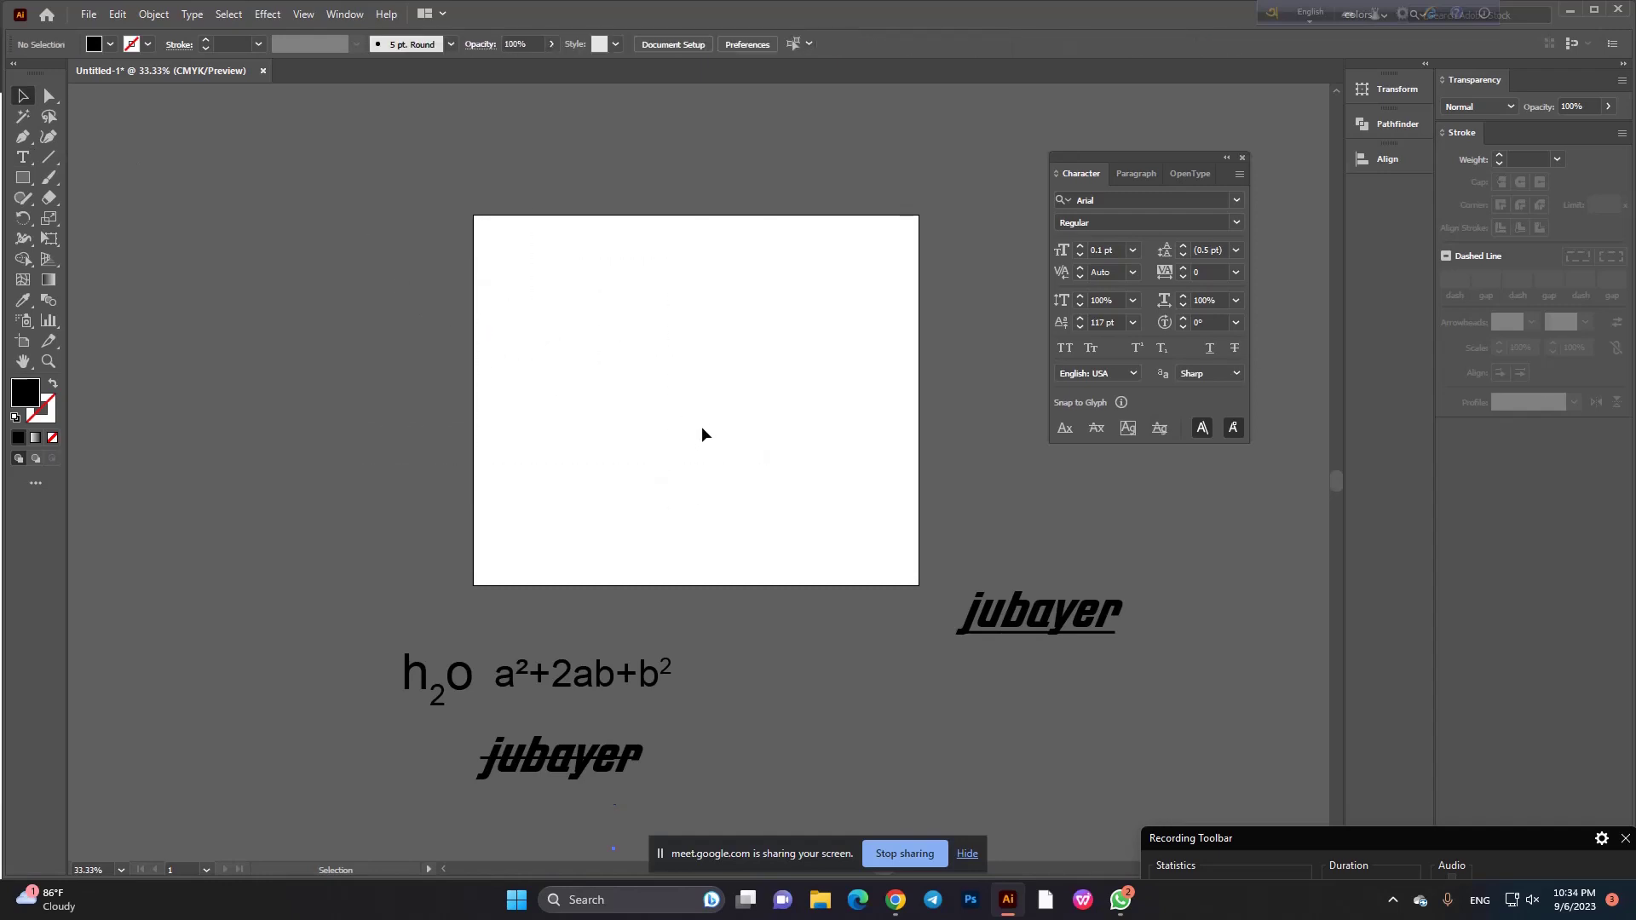